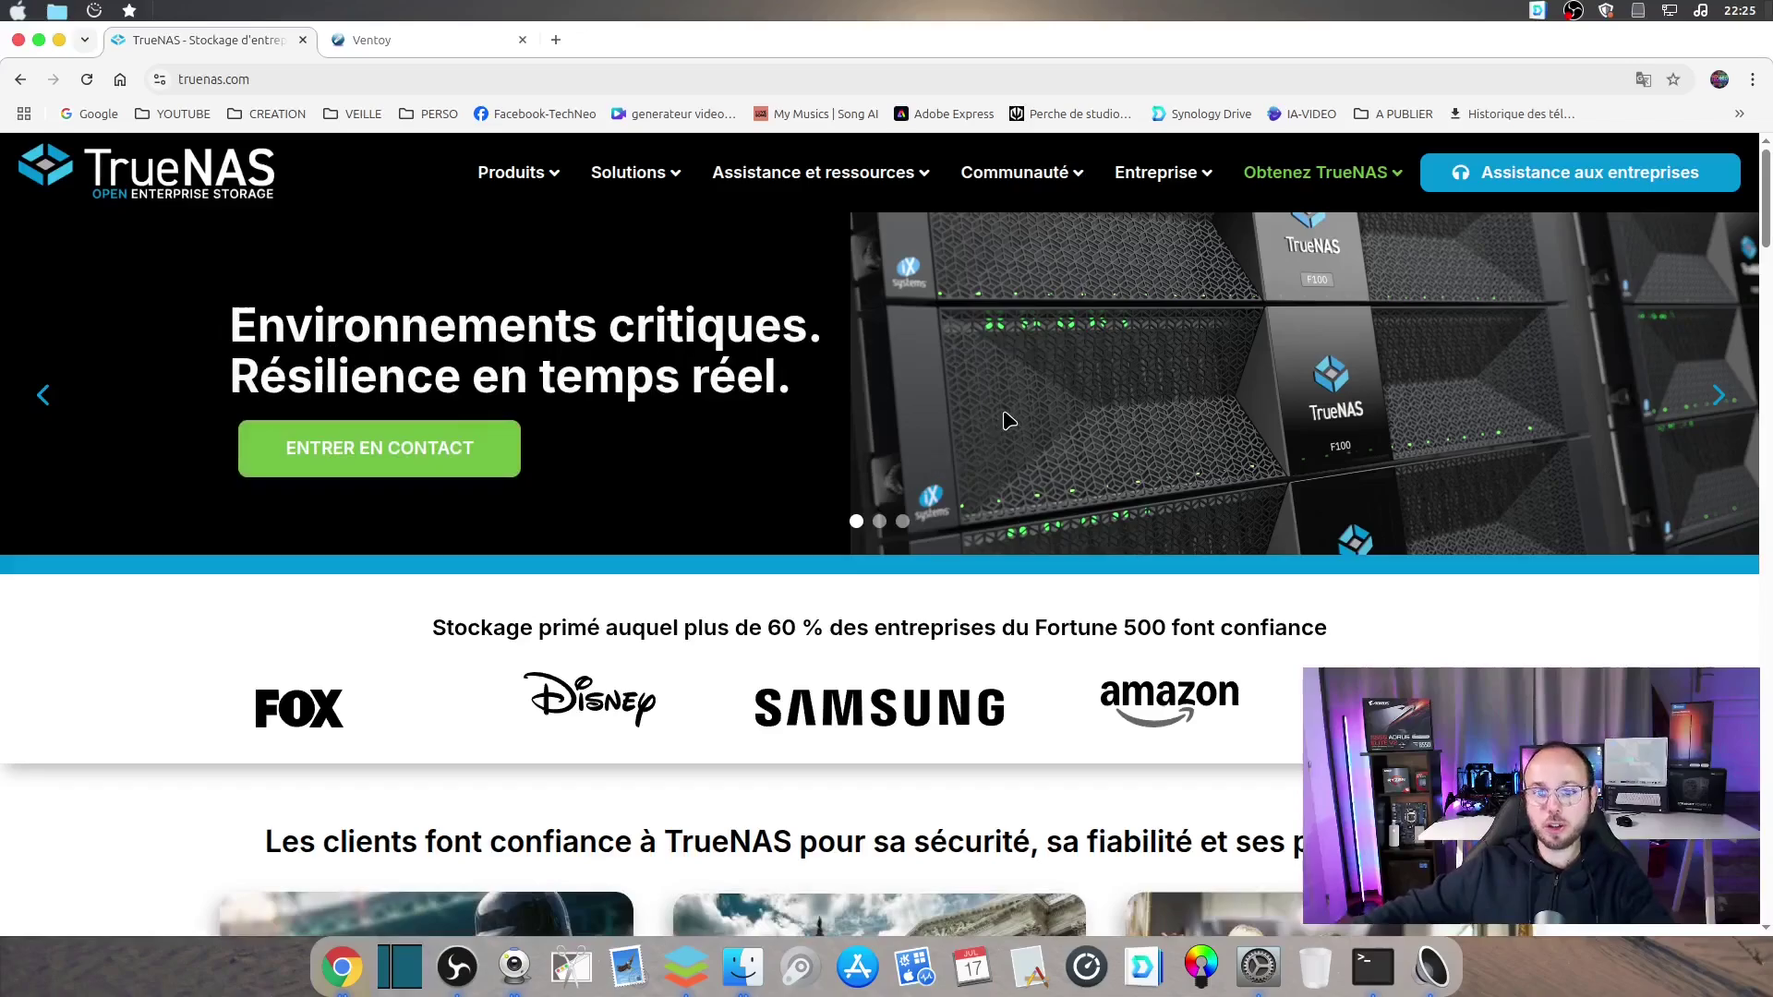
pyautogui.scroll(-3, 968, 446)
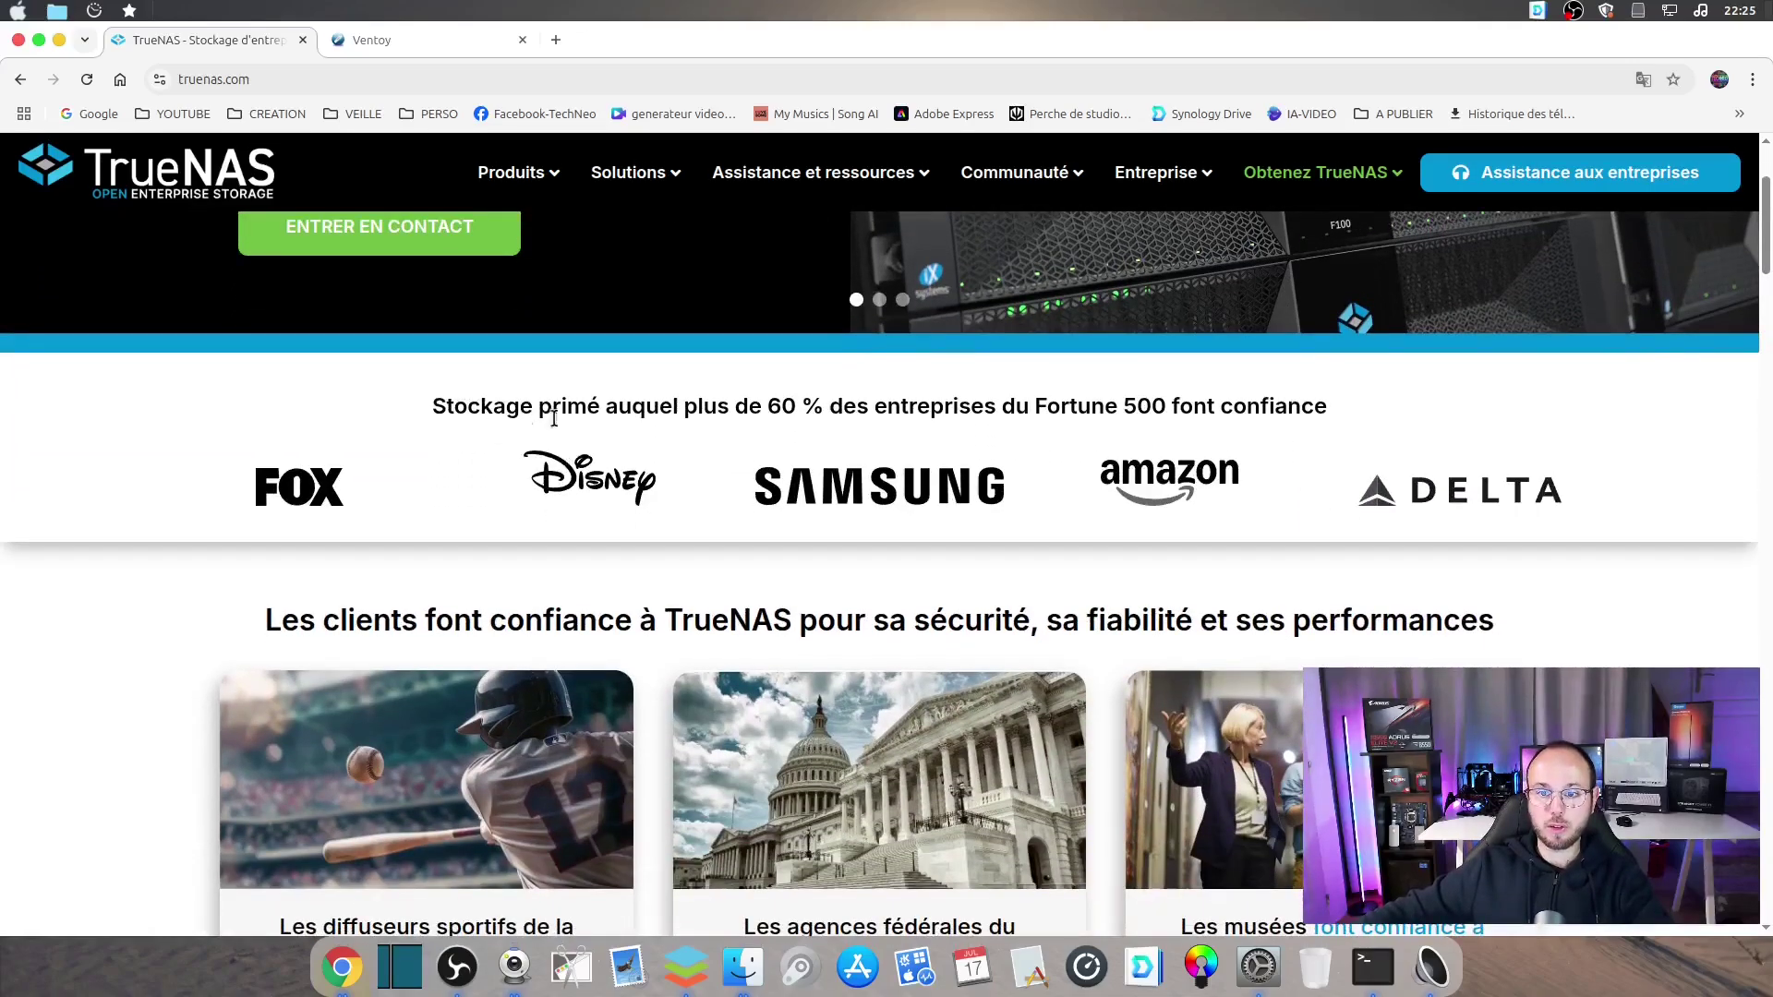
pyautogui.scroll(-2, 1187, 439)
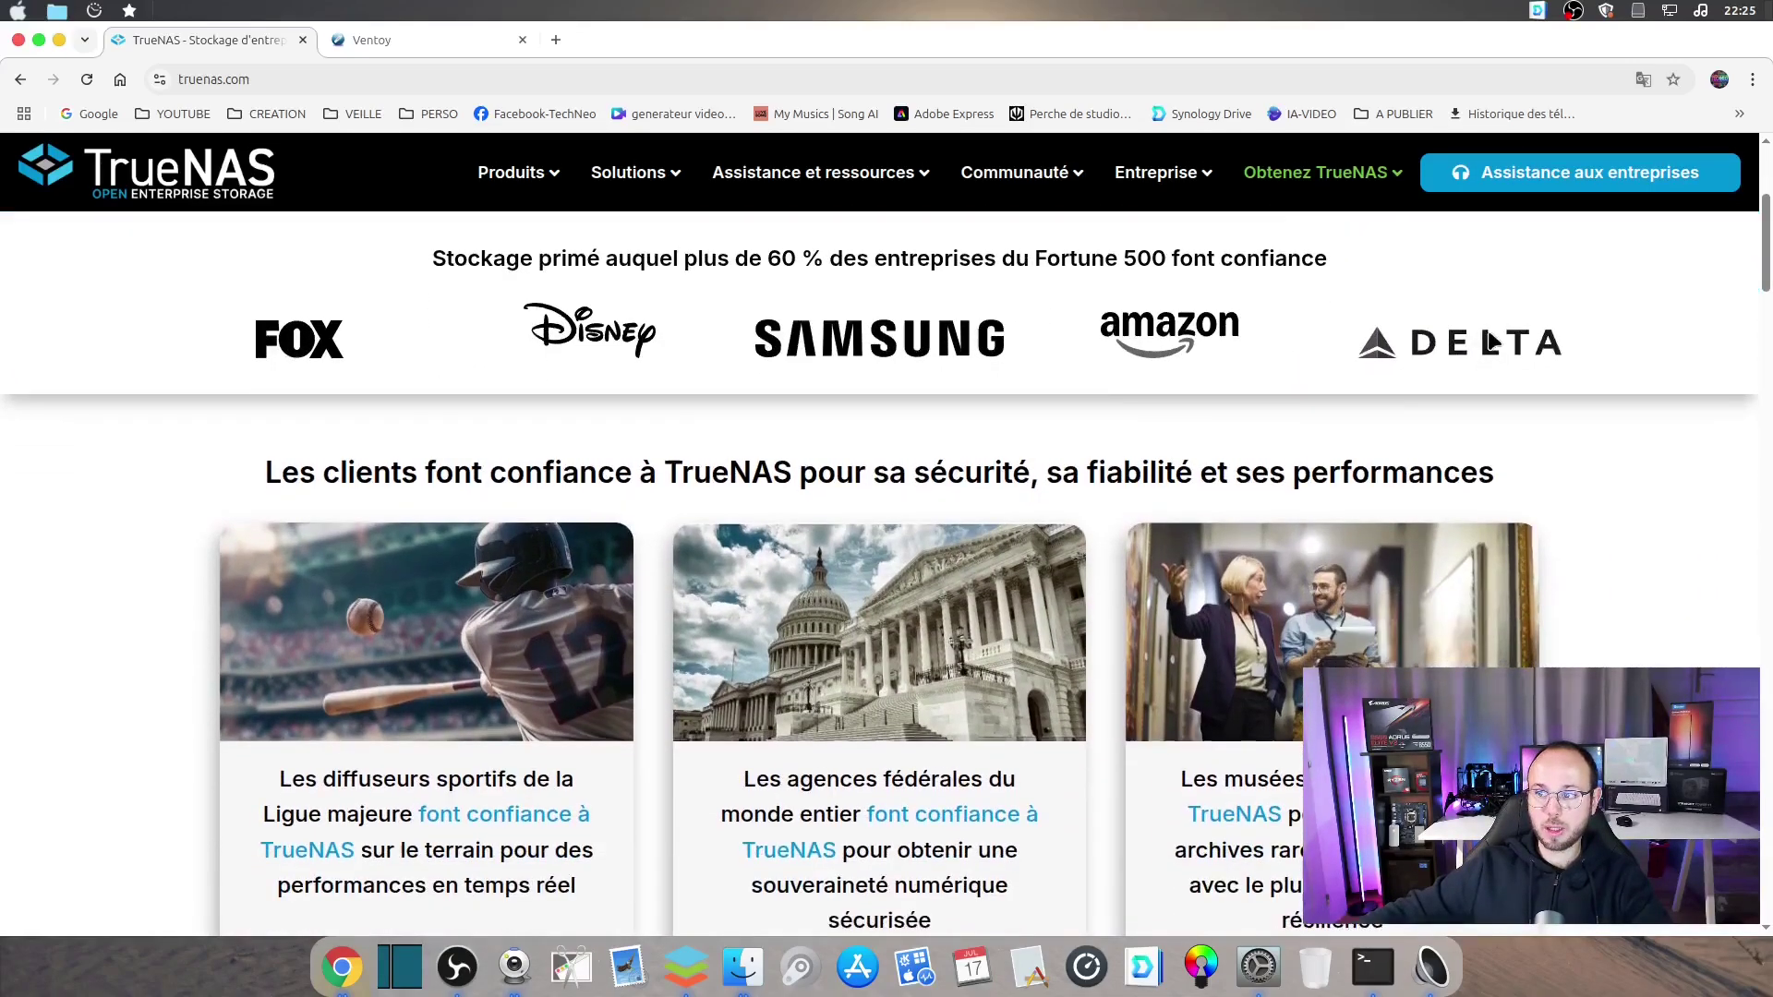
pyautogui.scroll(-8, 1124, 462)
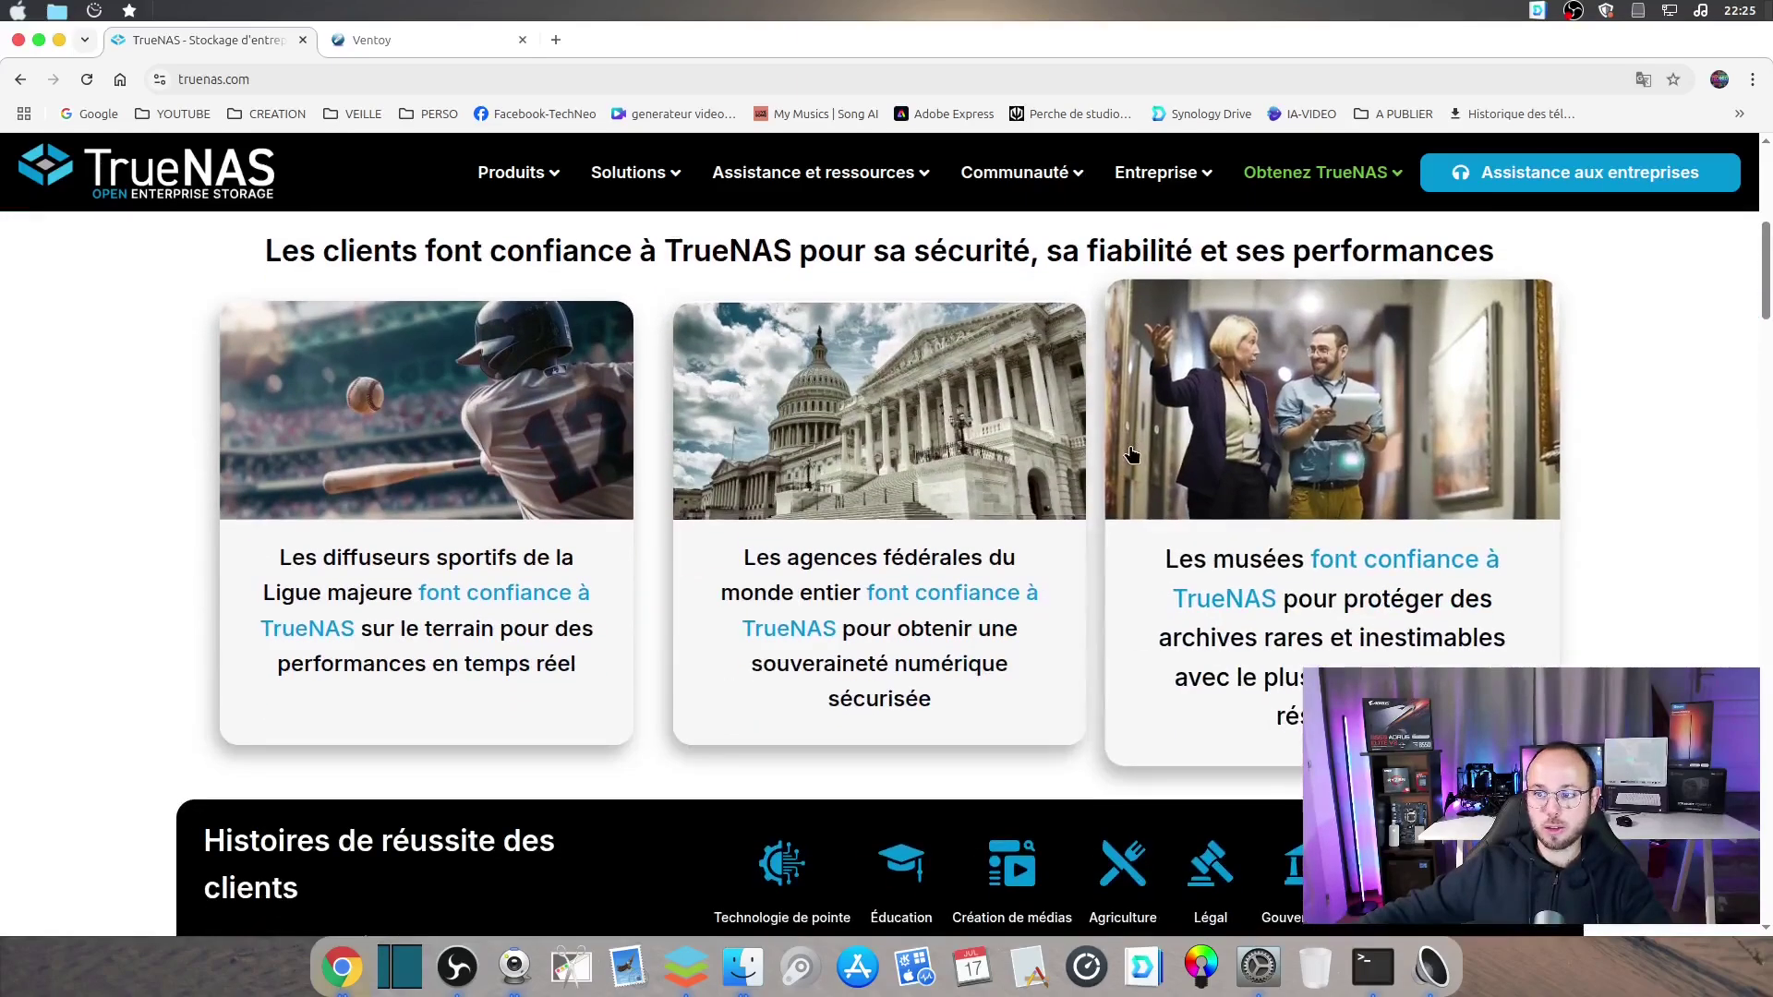
pyautogui.scroll(-5, 1122, 474)
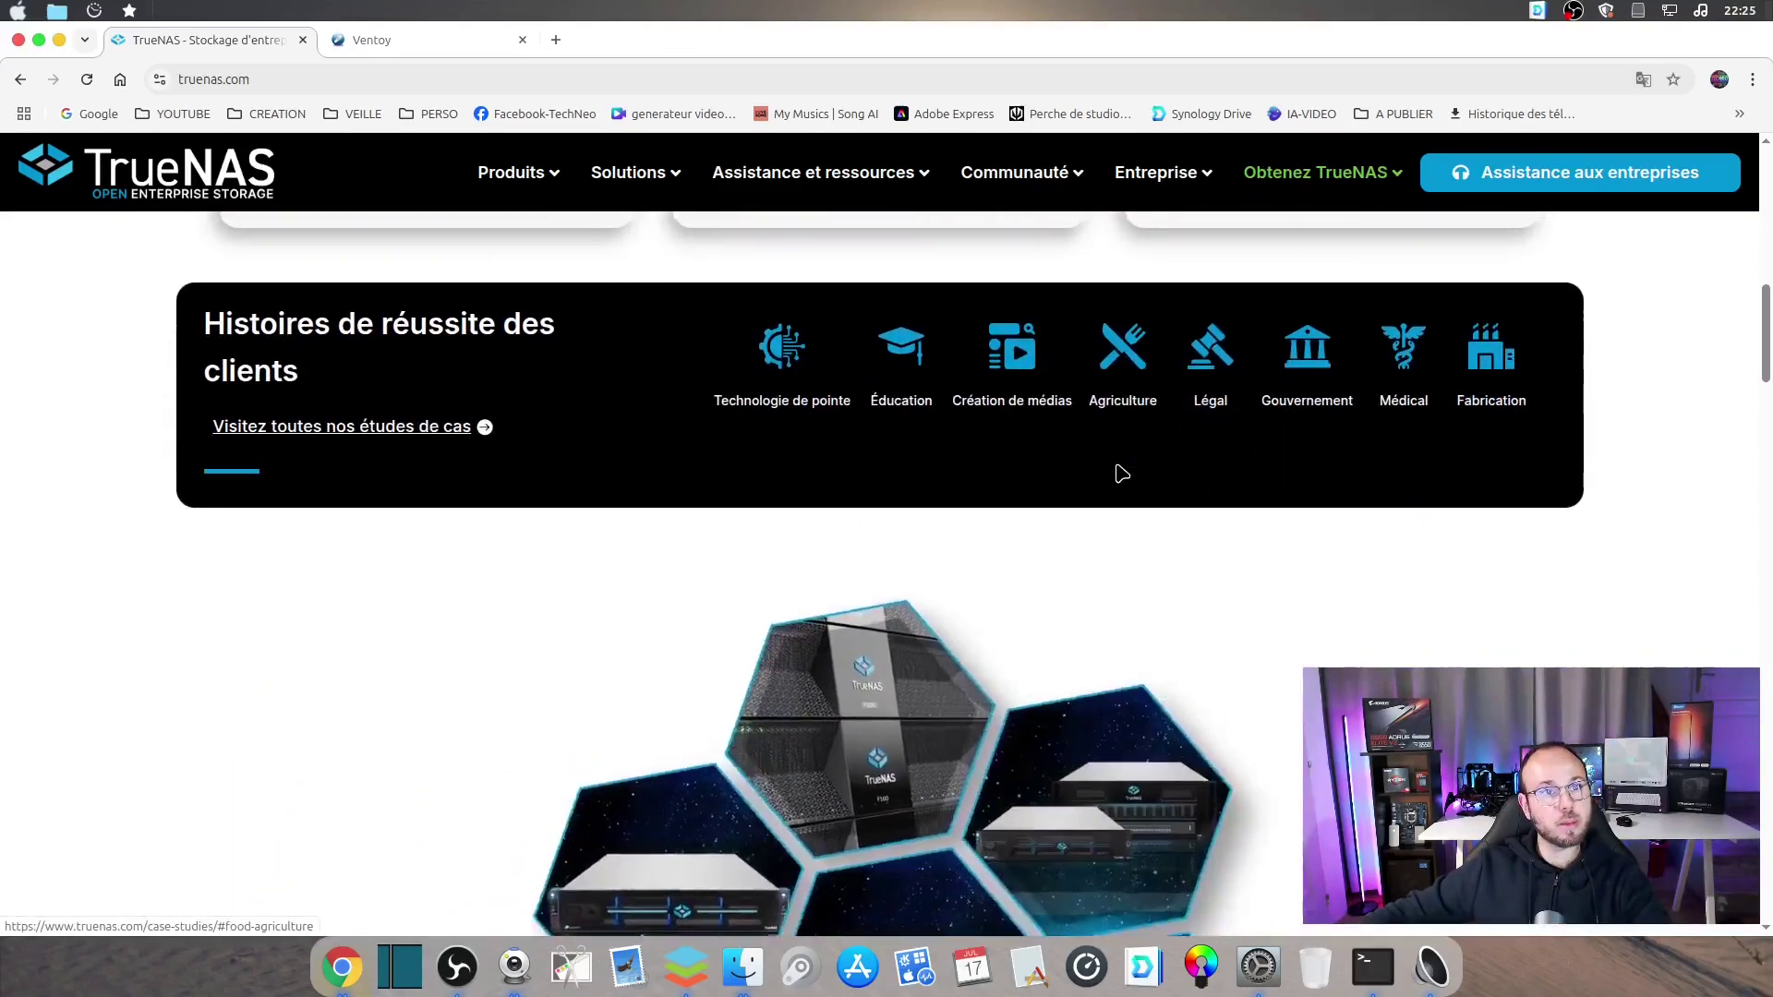
pyautogui.scroll(-2, 1118, 474)
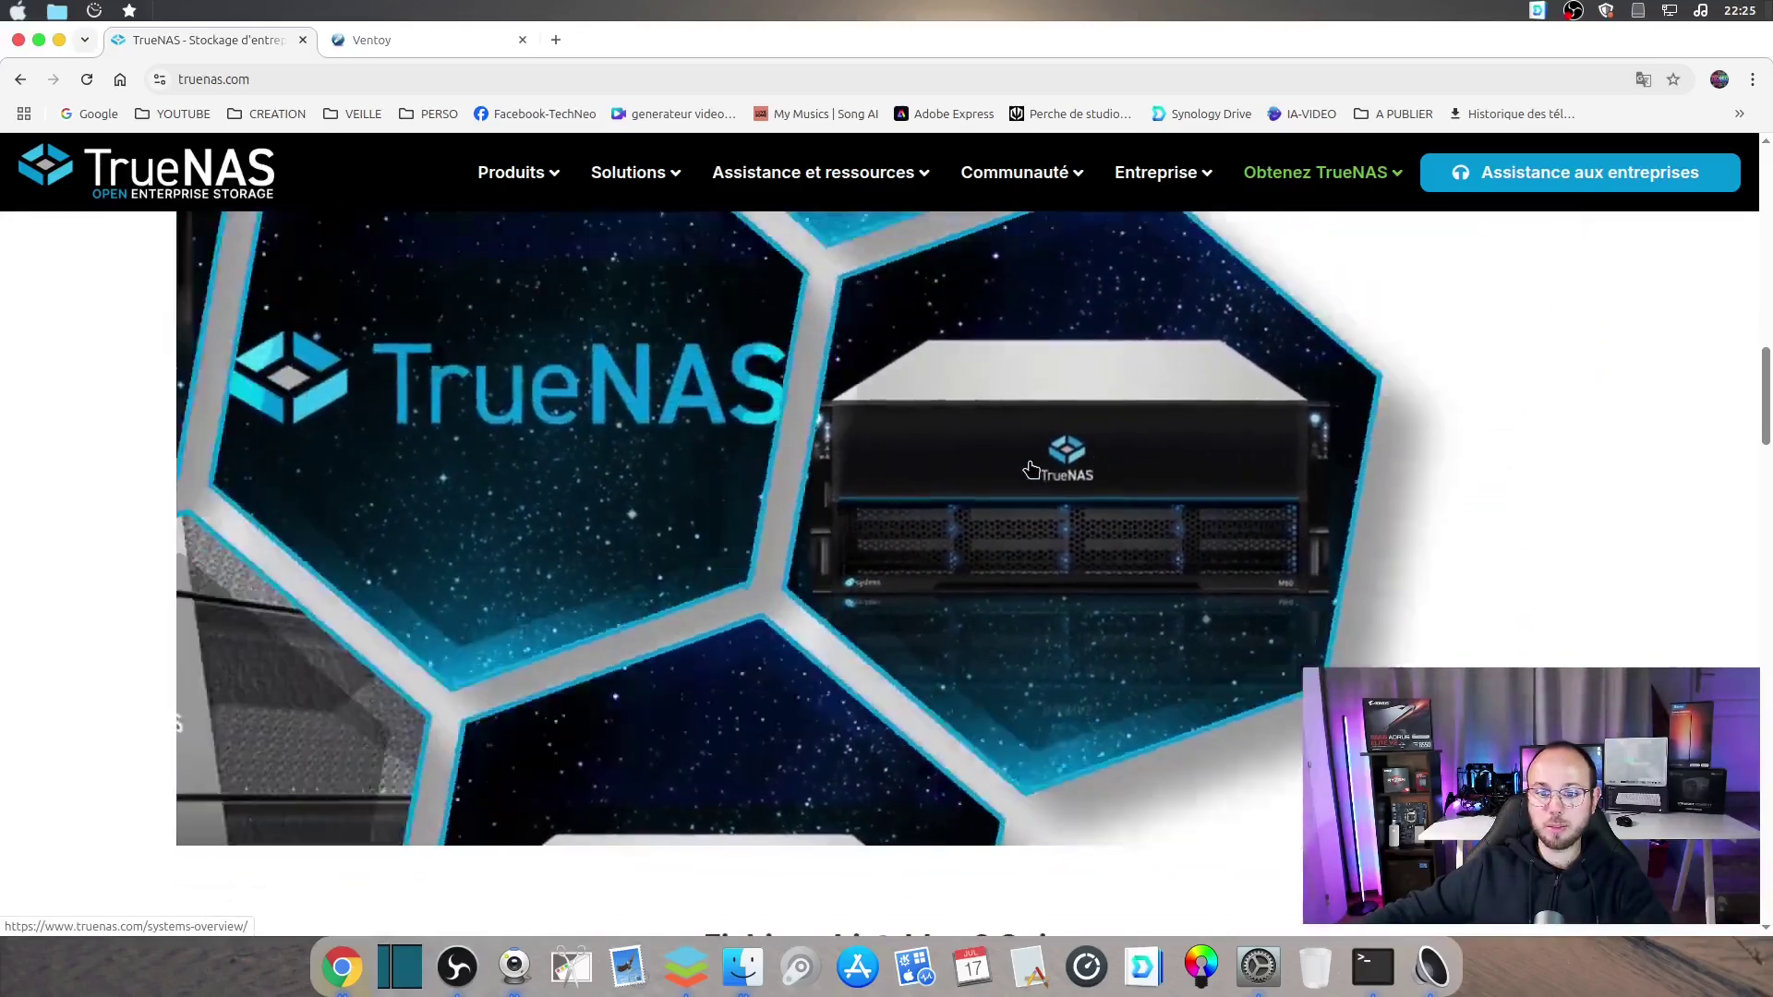
pyautogui.scroll(-2, 1033, 473)
pyautogui.scroll(-9, 1033, 473)
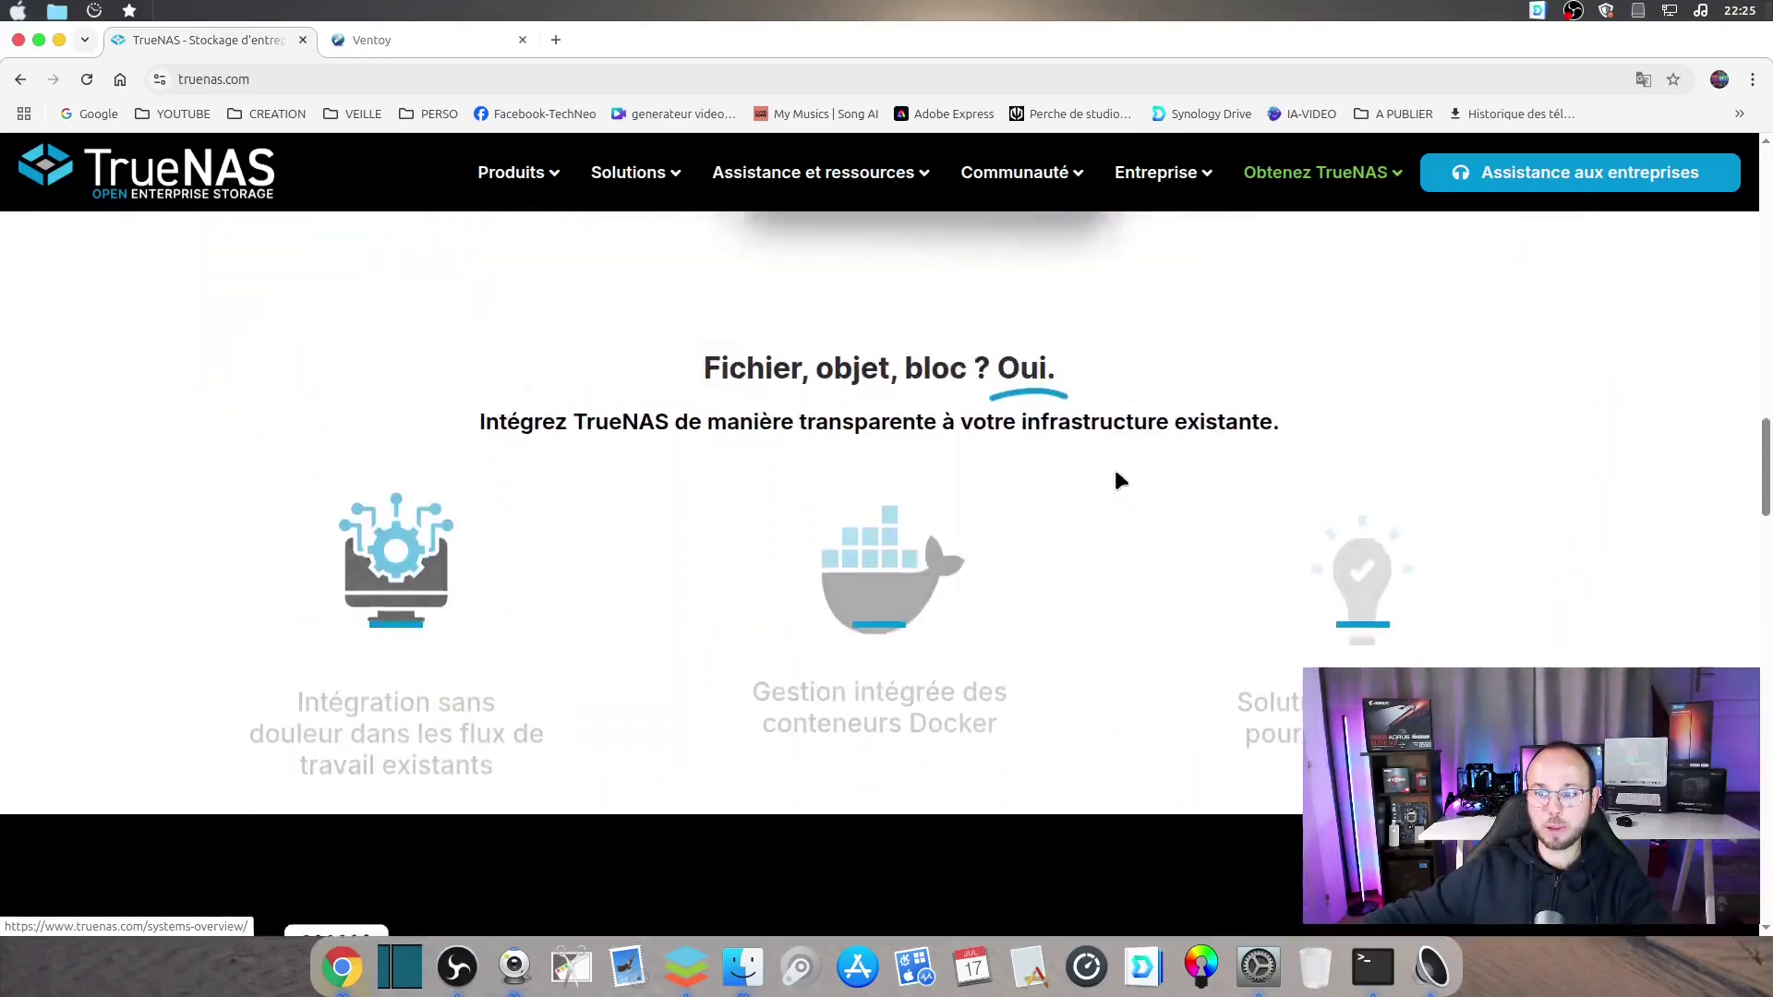
pyautogui.scroll(-2, 1105, 481)
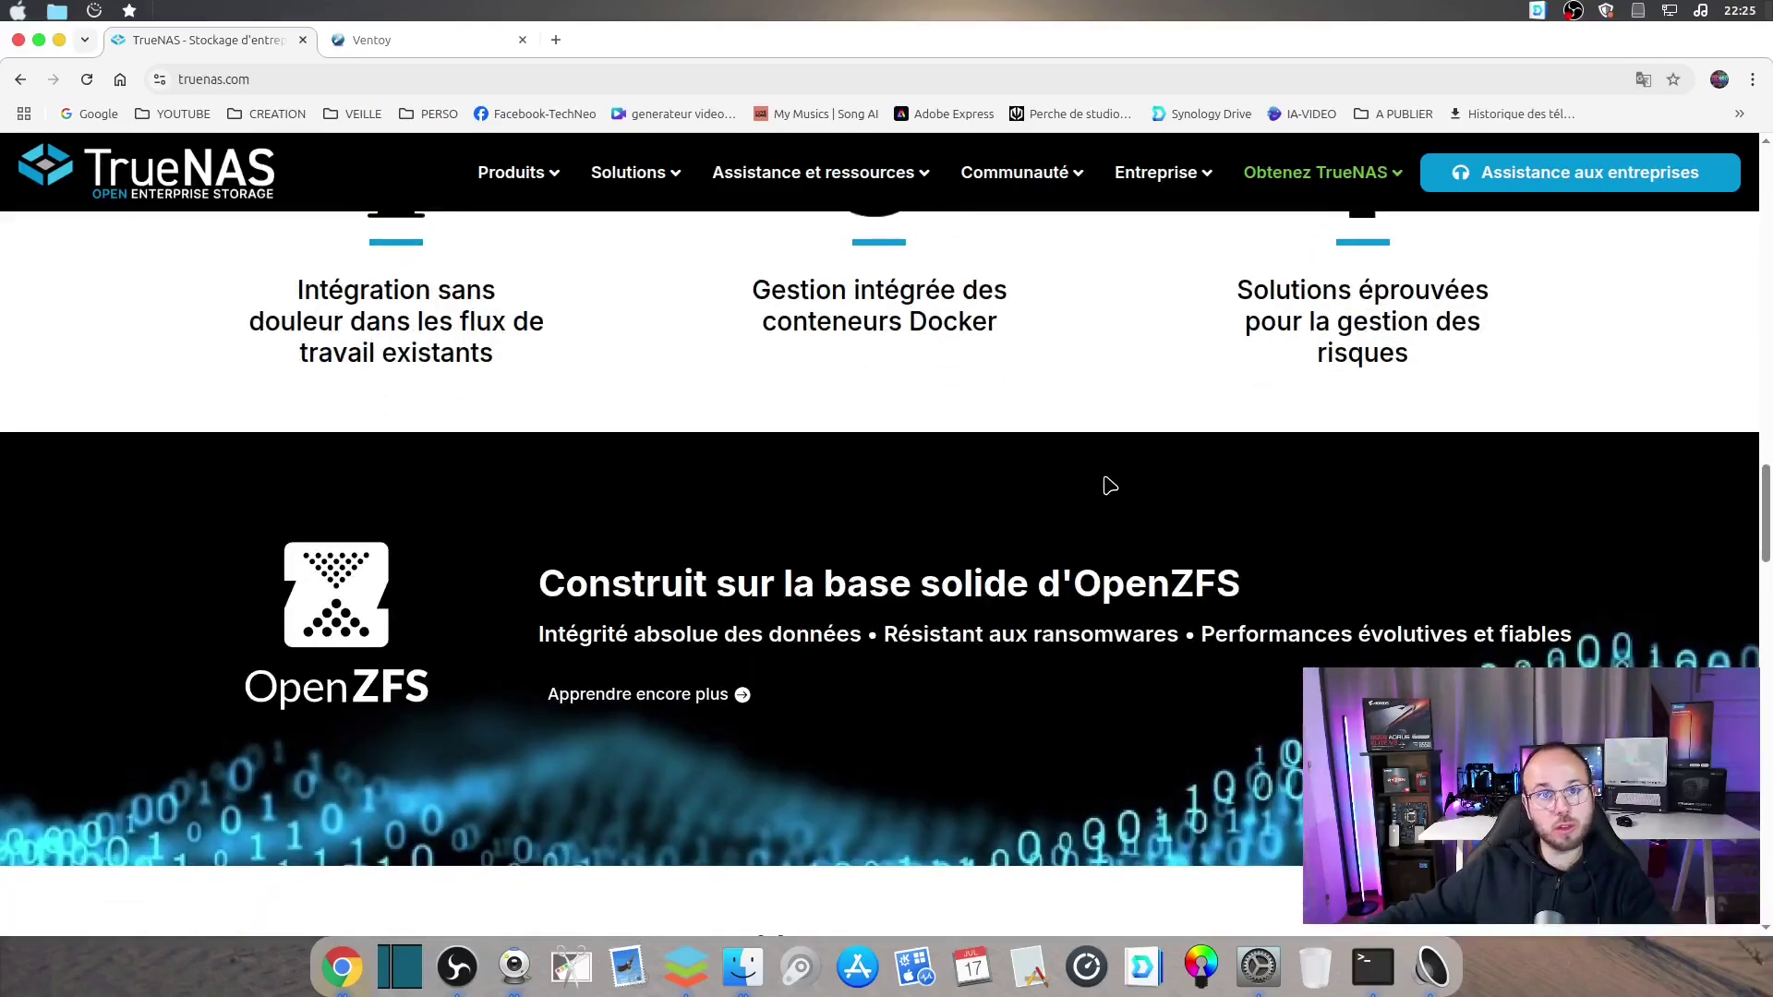
pyautogui.scroll(-10, 1109, 485)
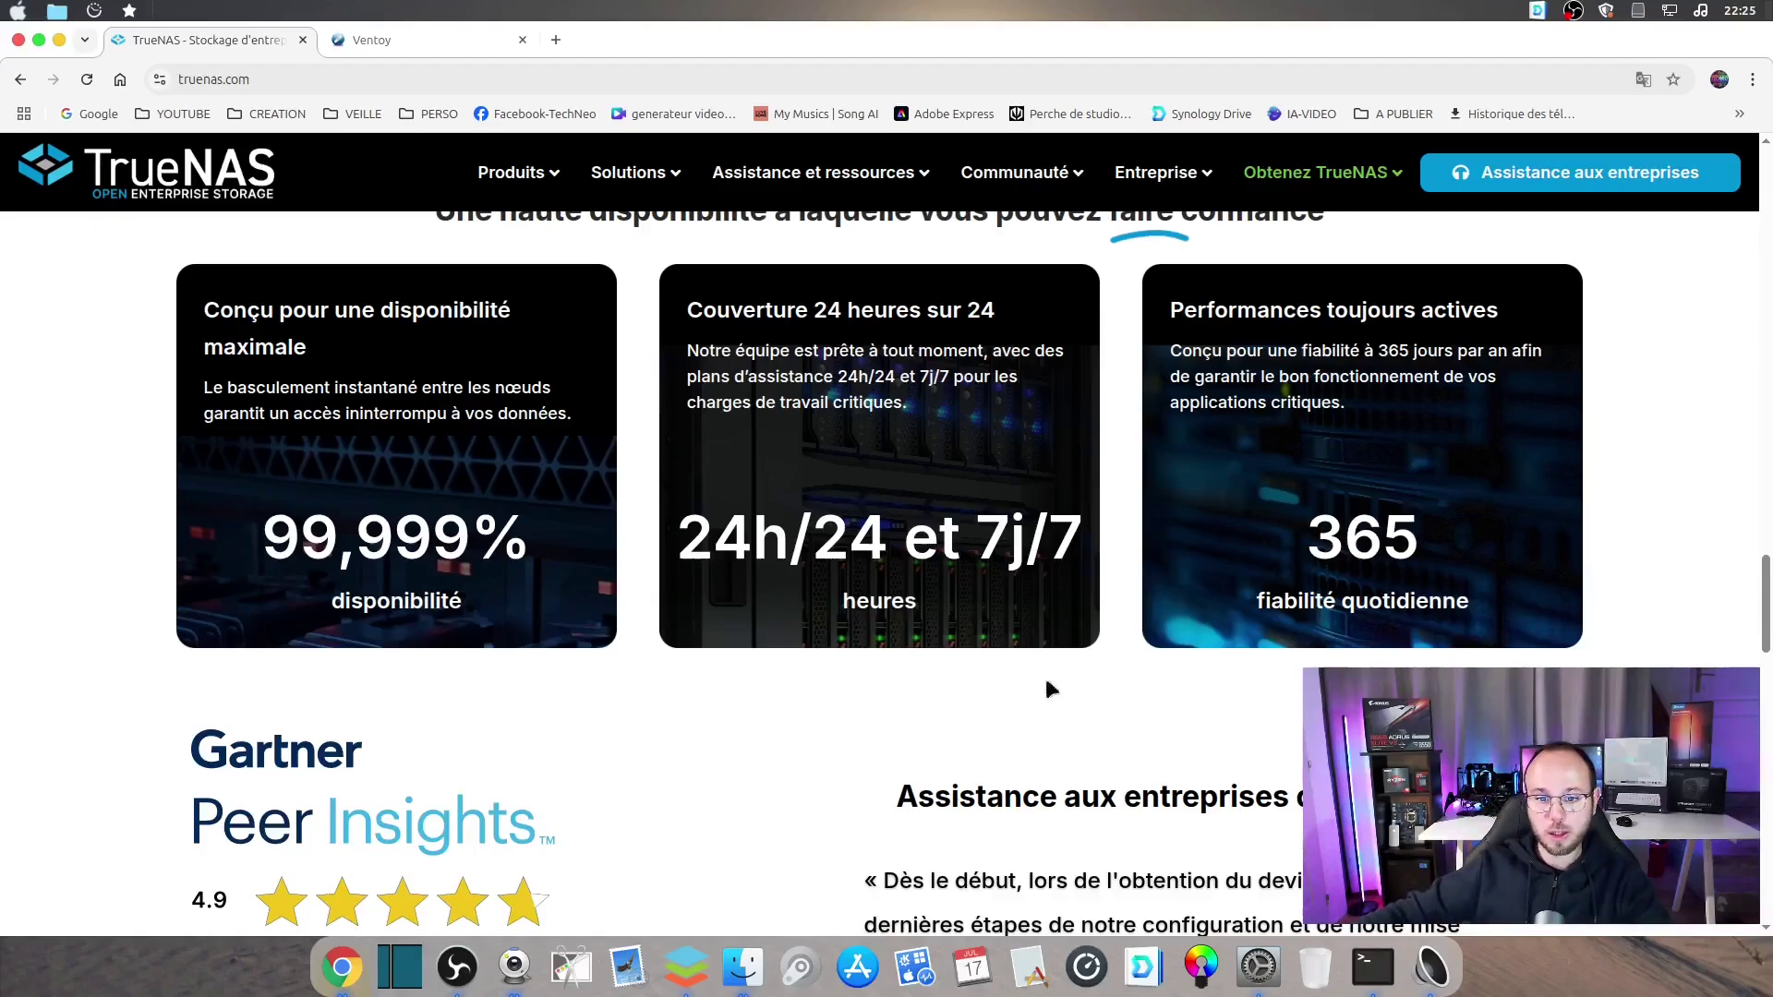
pyautogui.scroll(-6, 891, 701)
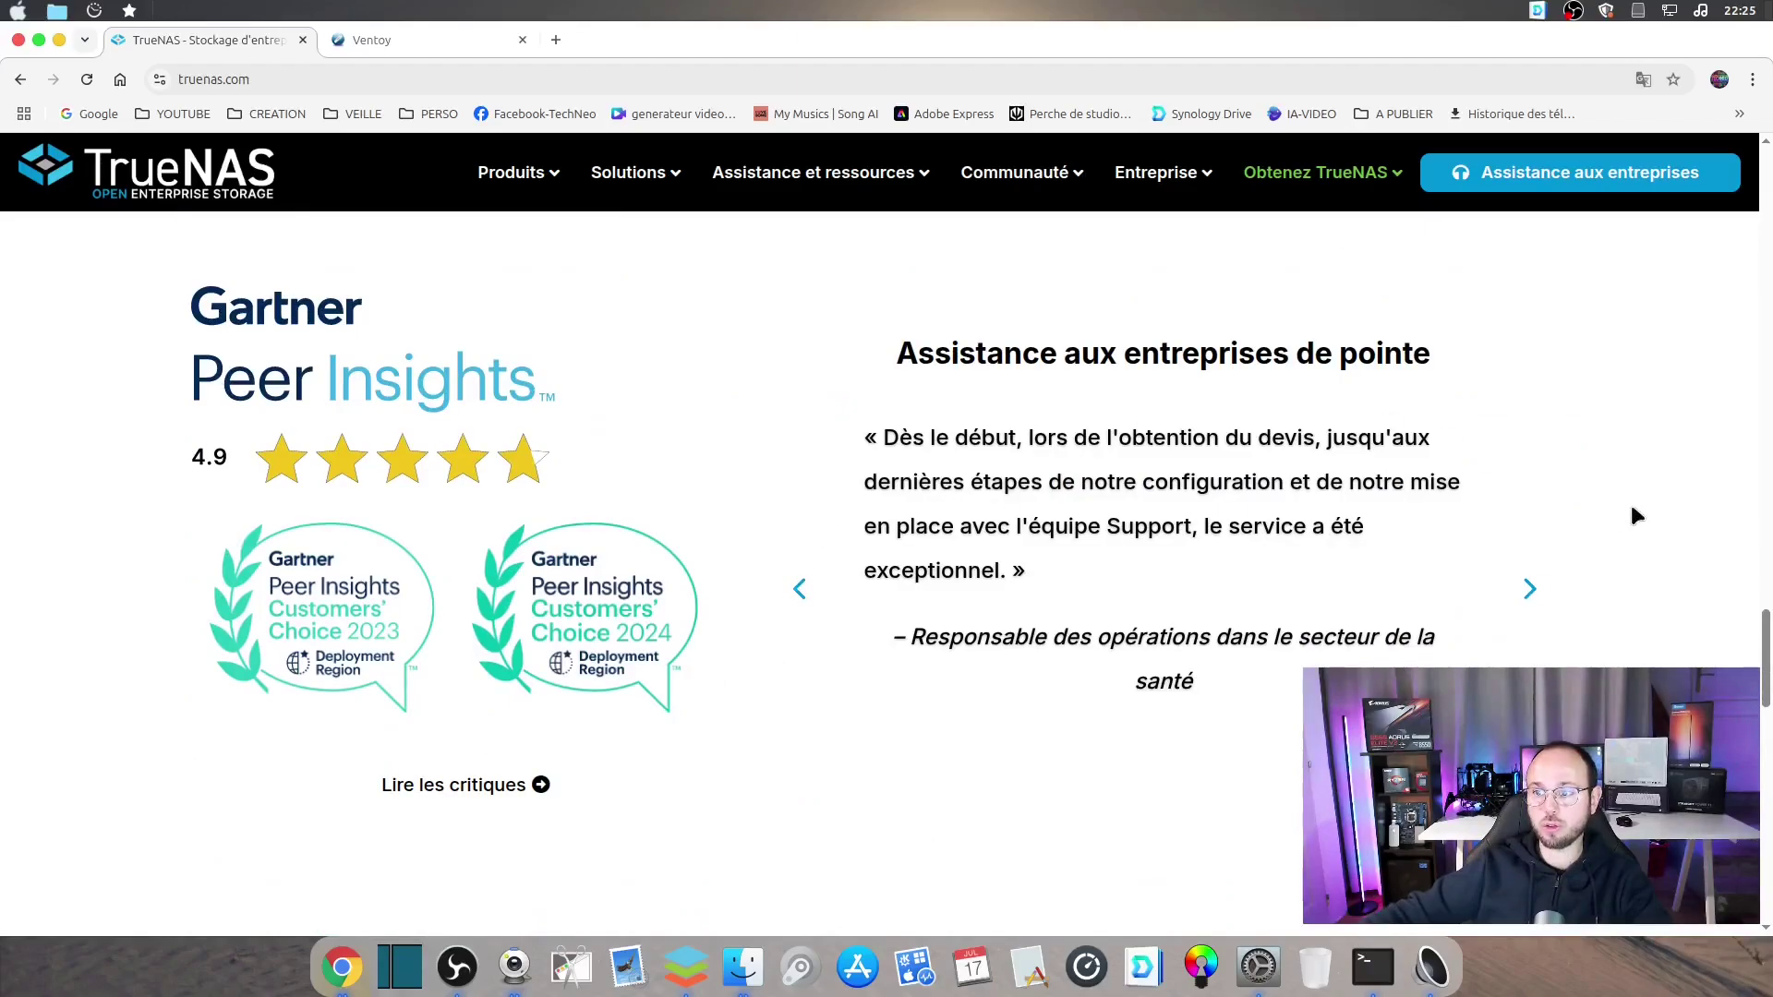
pyautogui.scroll(-7, 1672, 503)
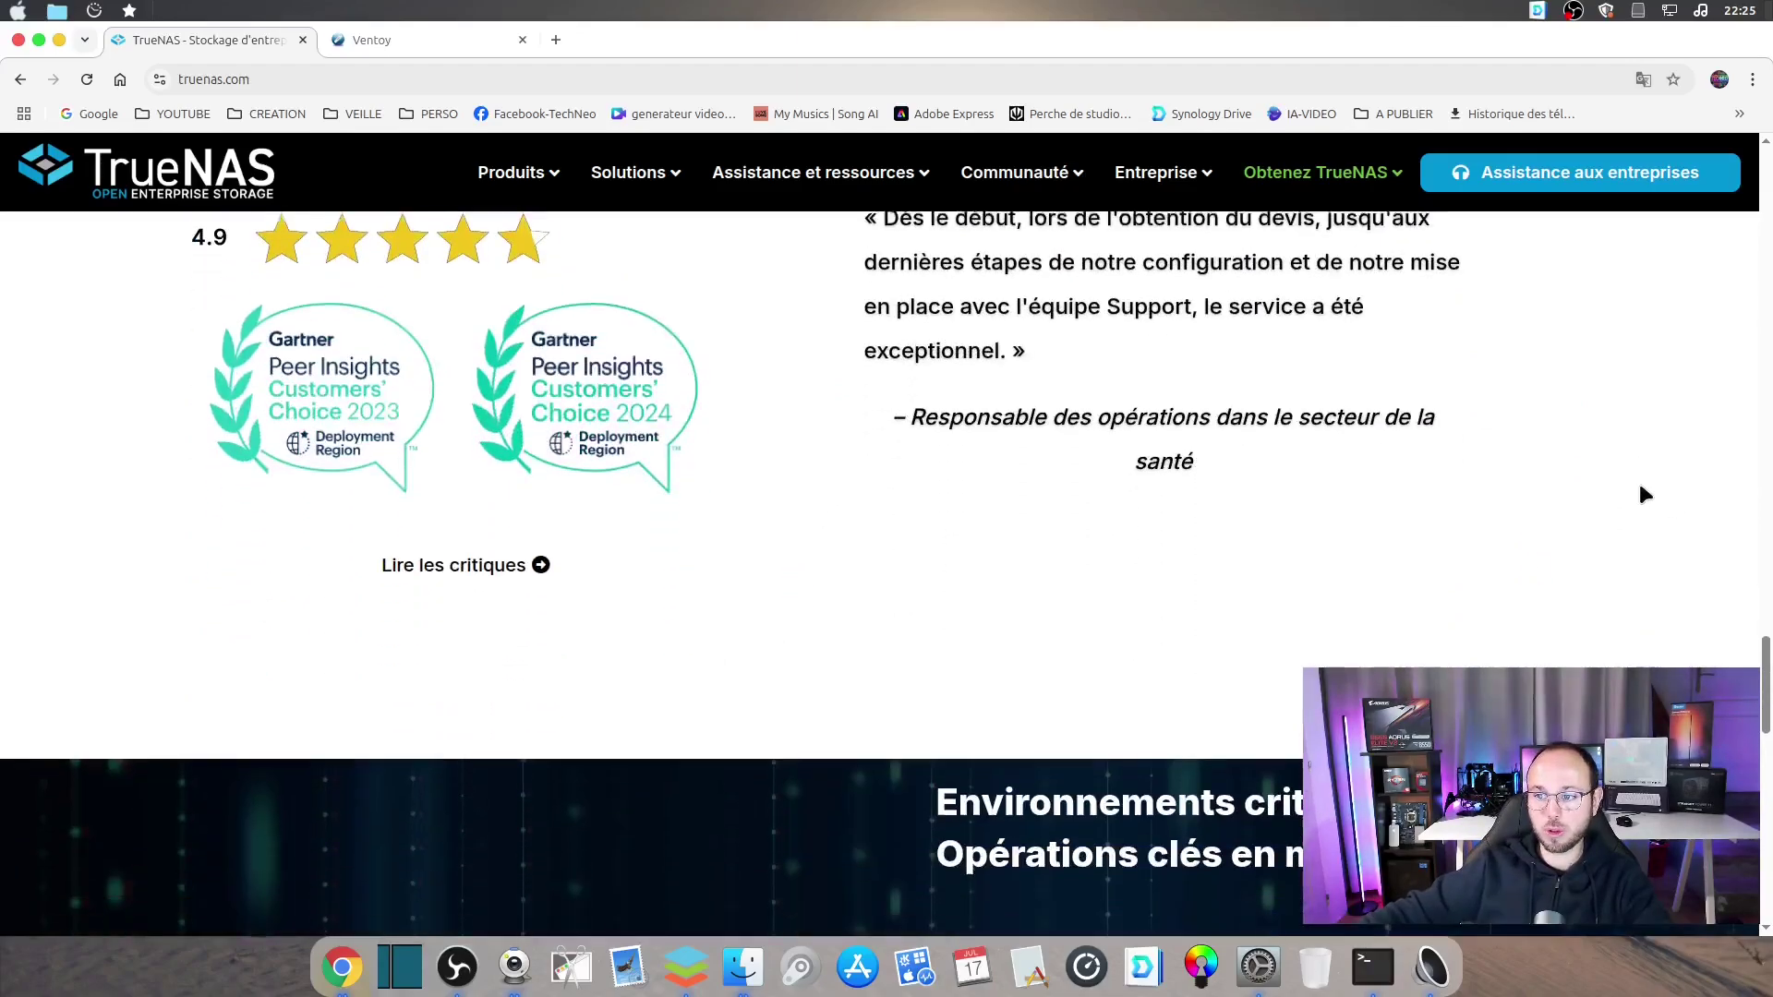
pyautogui.scroll(-12, 1598, 480)
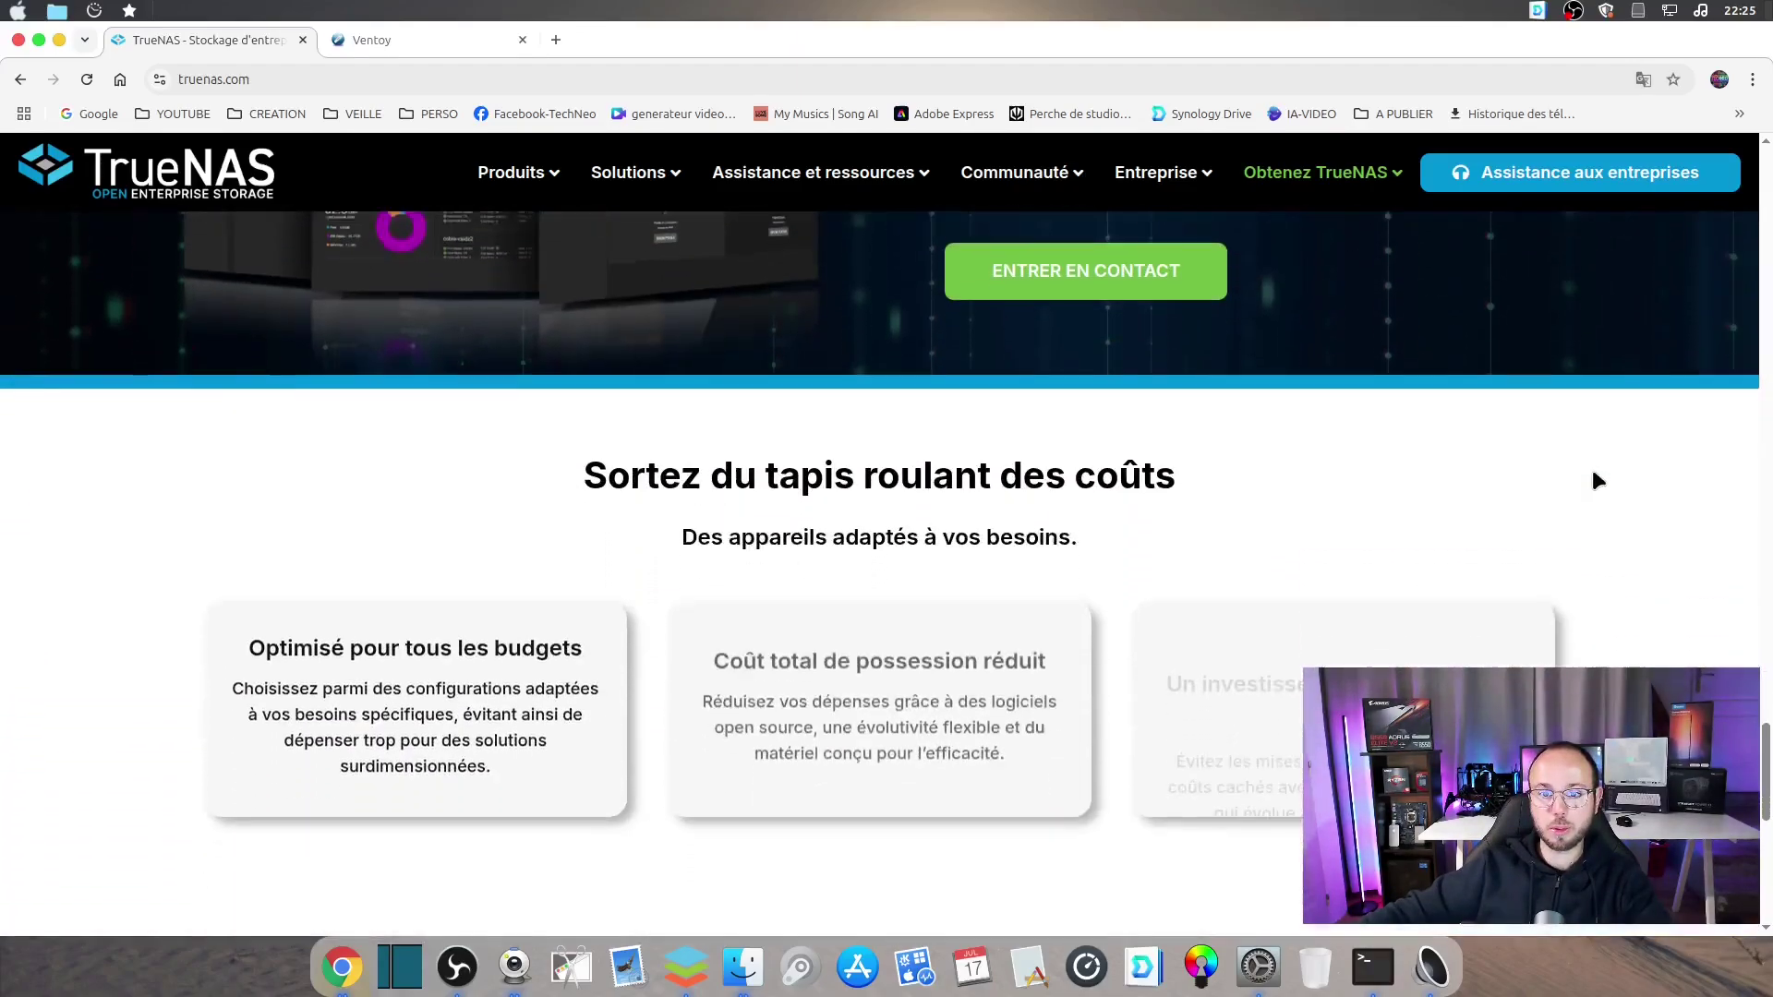
pyautogui.scroll(-2, 1591, 481)
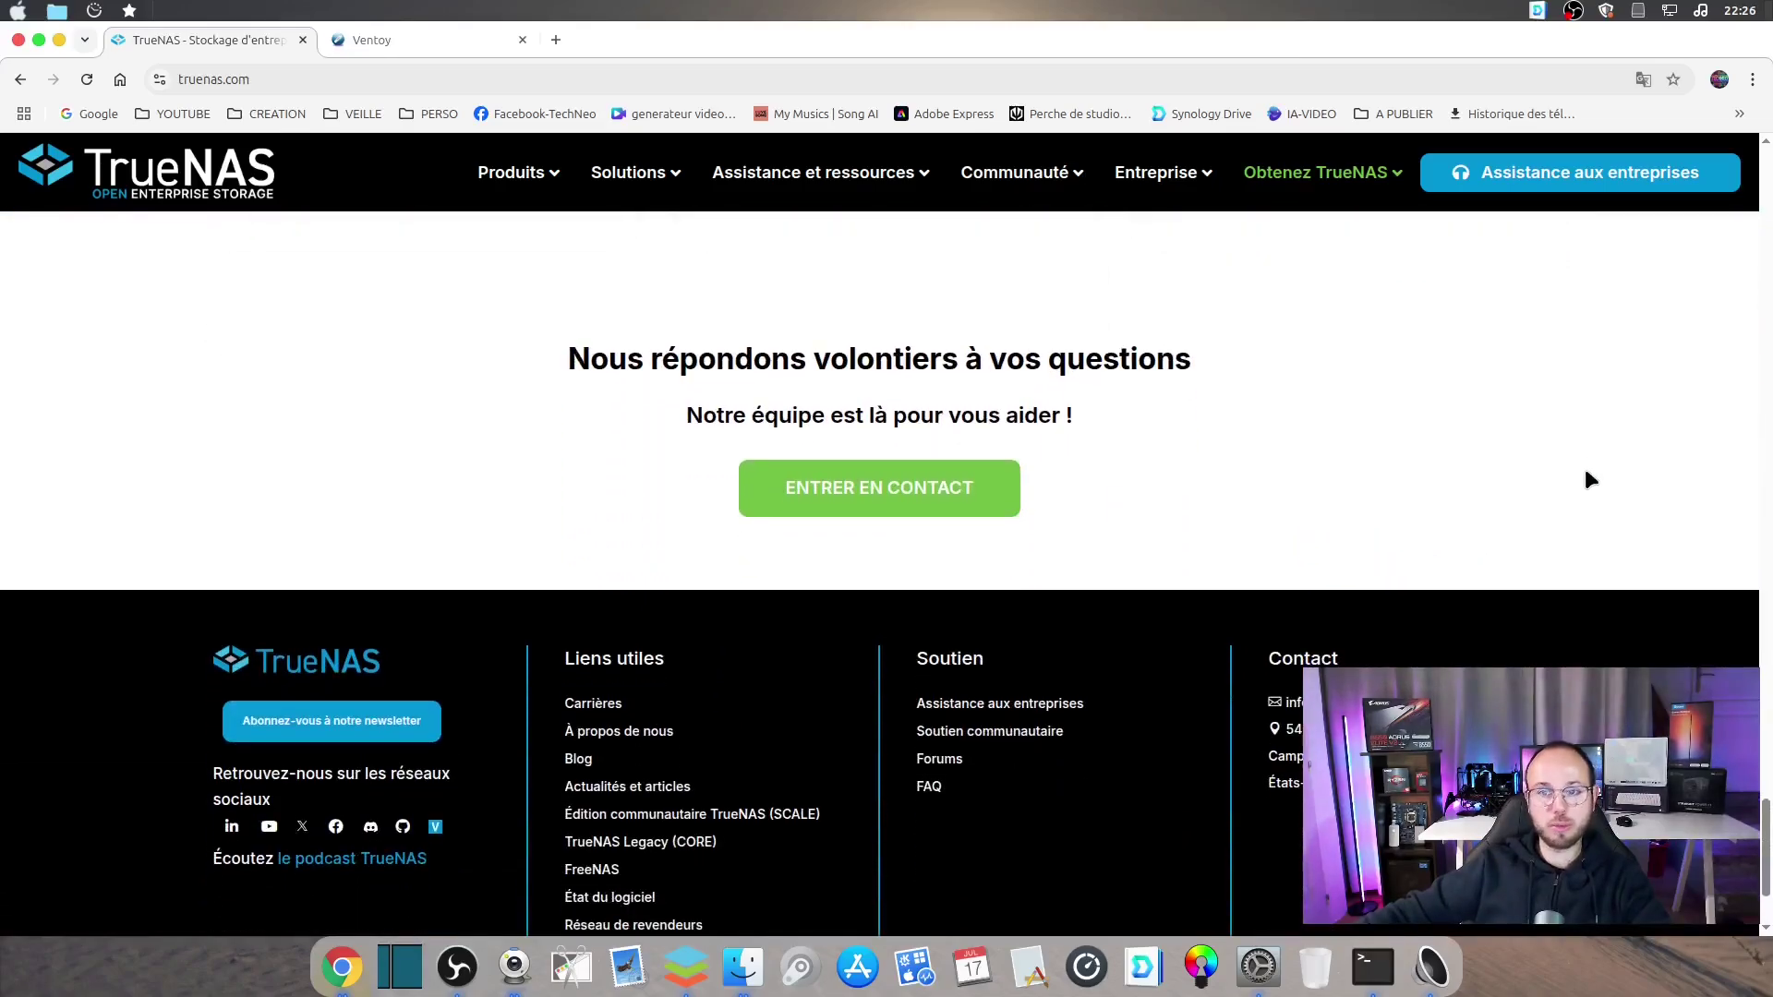
pyautogui.scroll(12, 1583, 480)
pyautogui.scroll(20, 1575, 512)
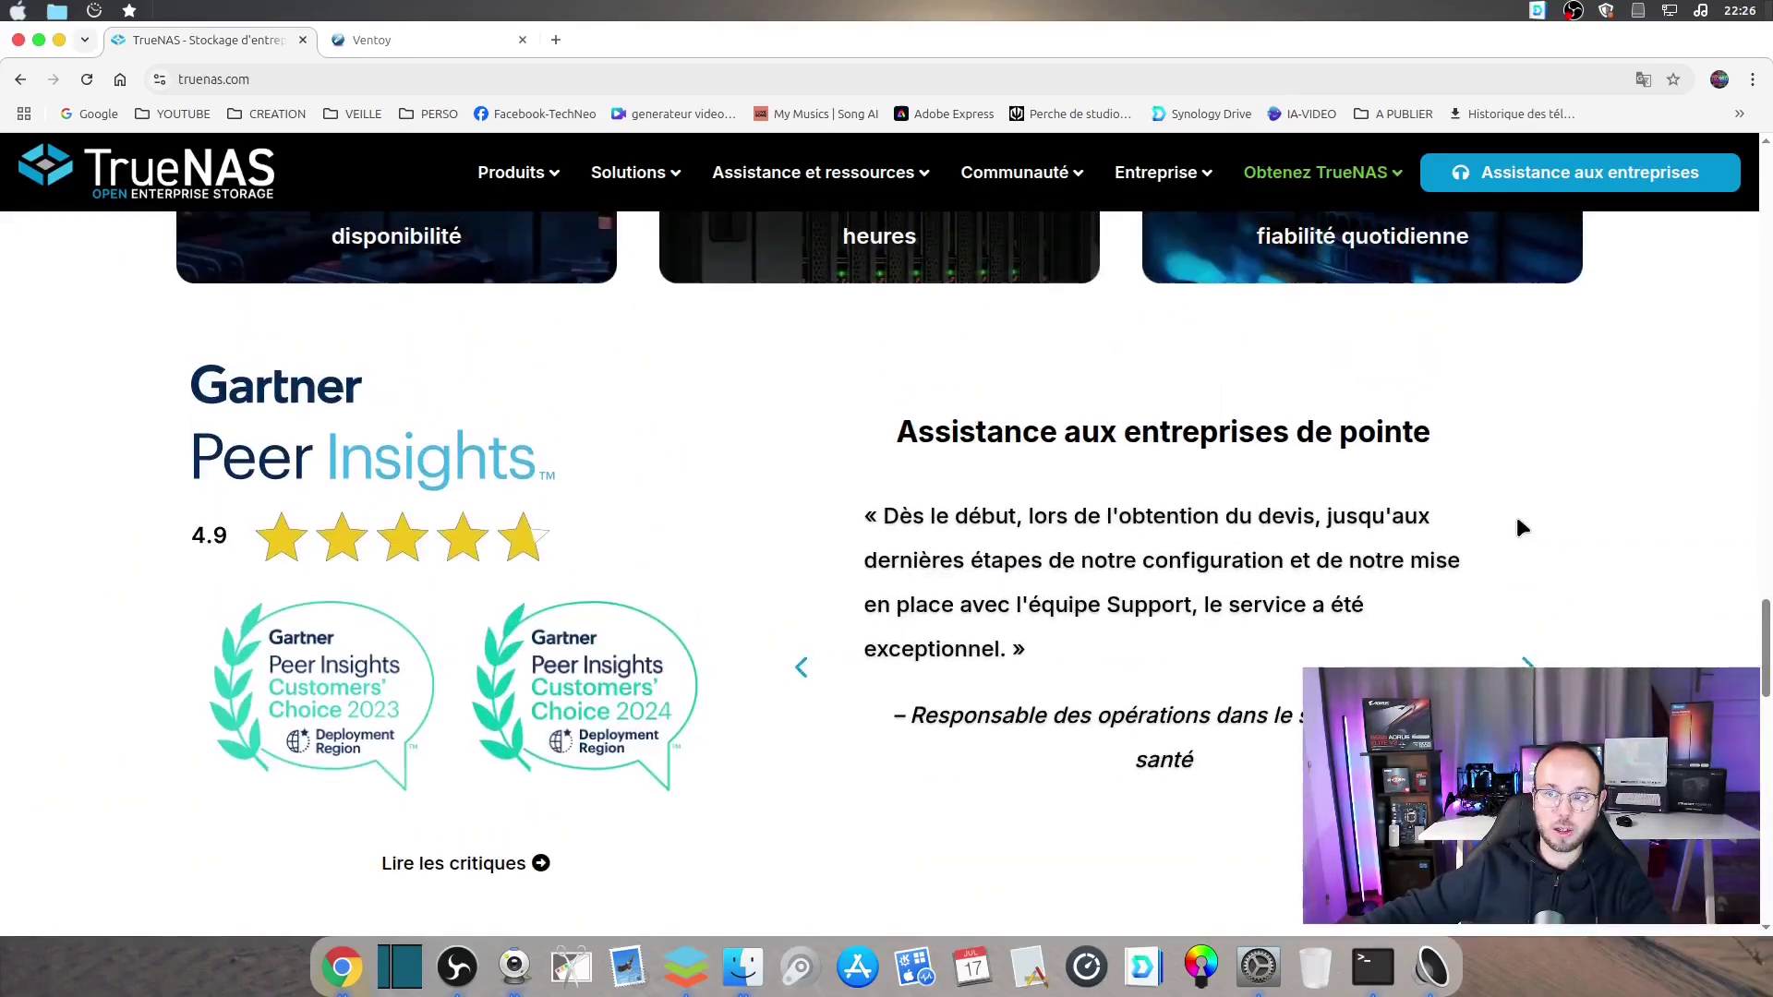
pyautogui.scroll(20, 1520, 522)
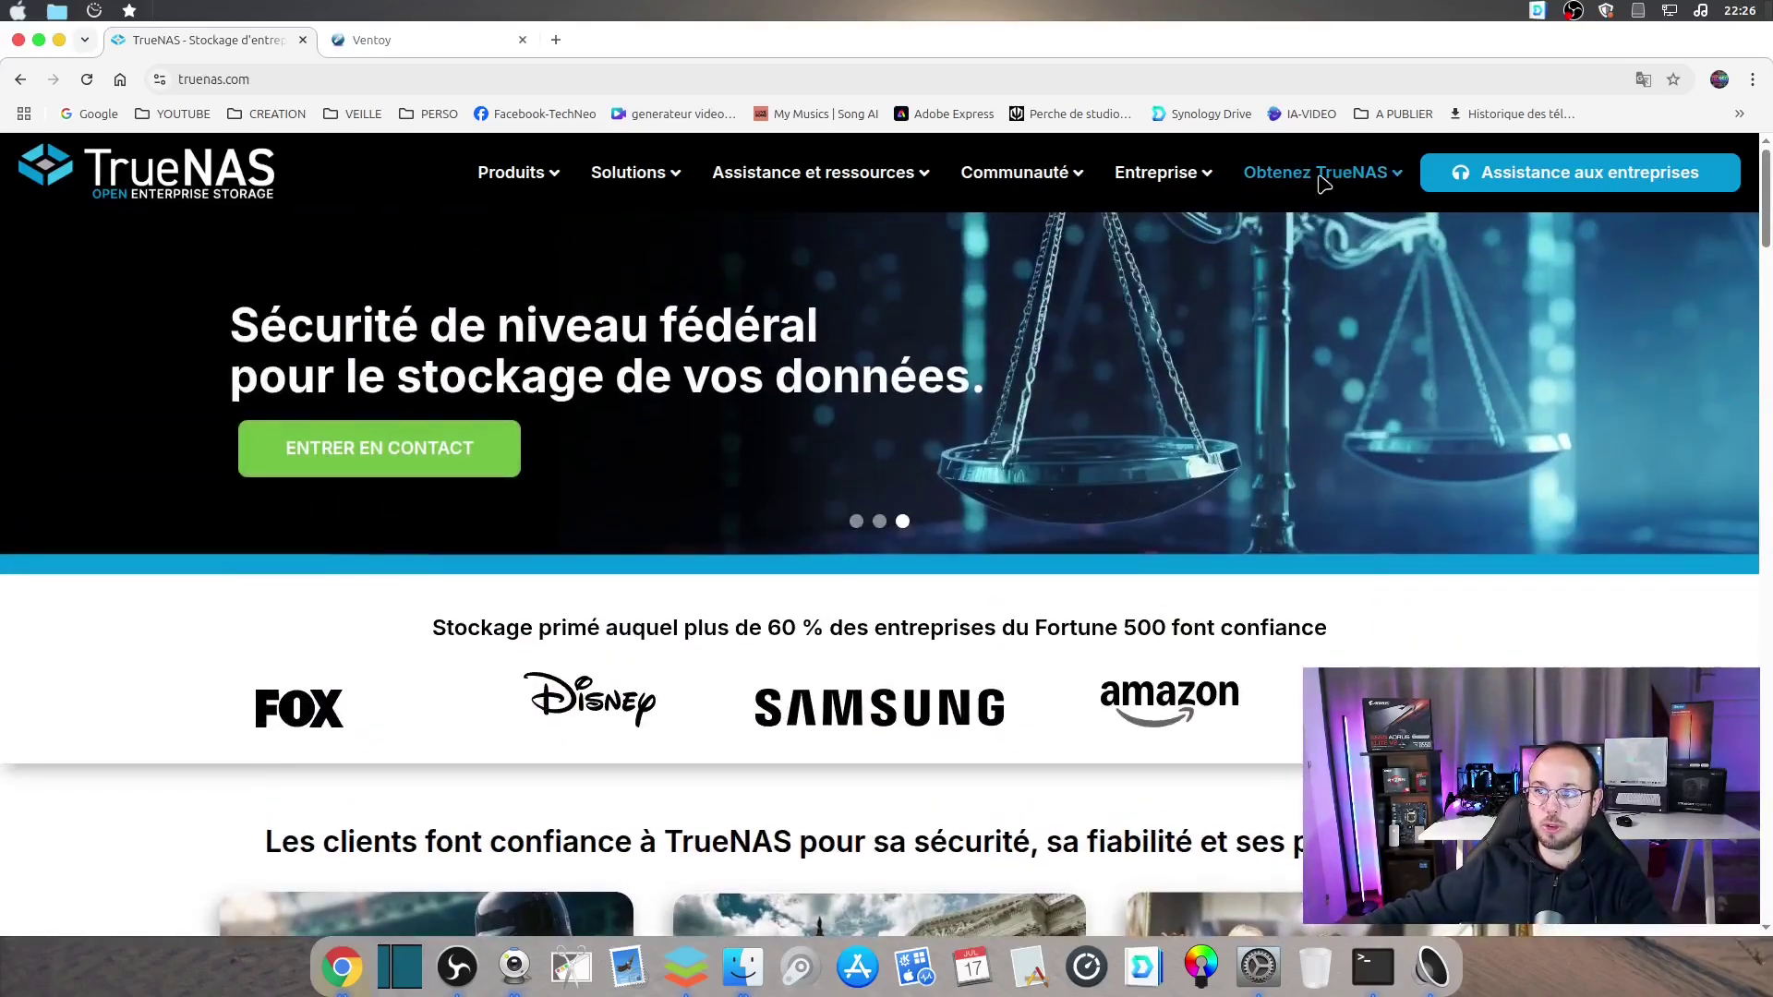
pyautogui.moveTo(1355, 179)
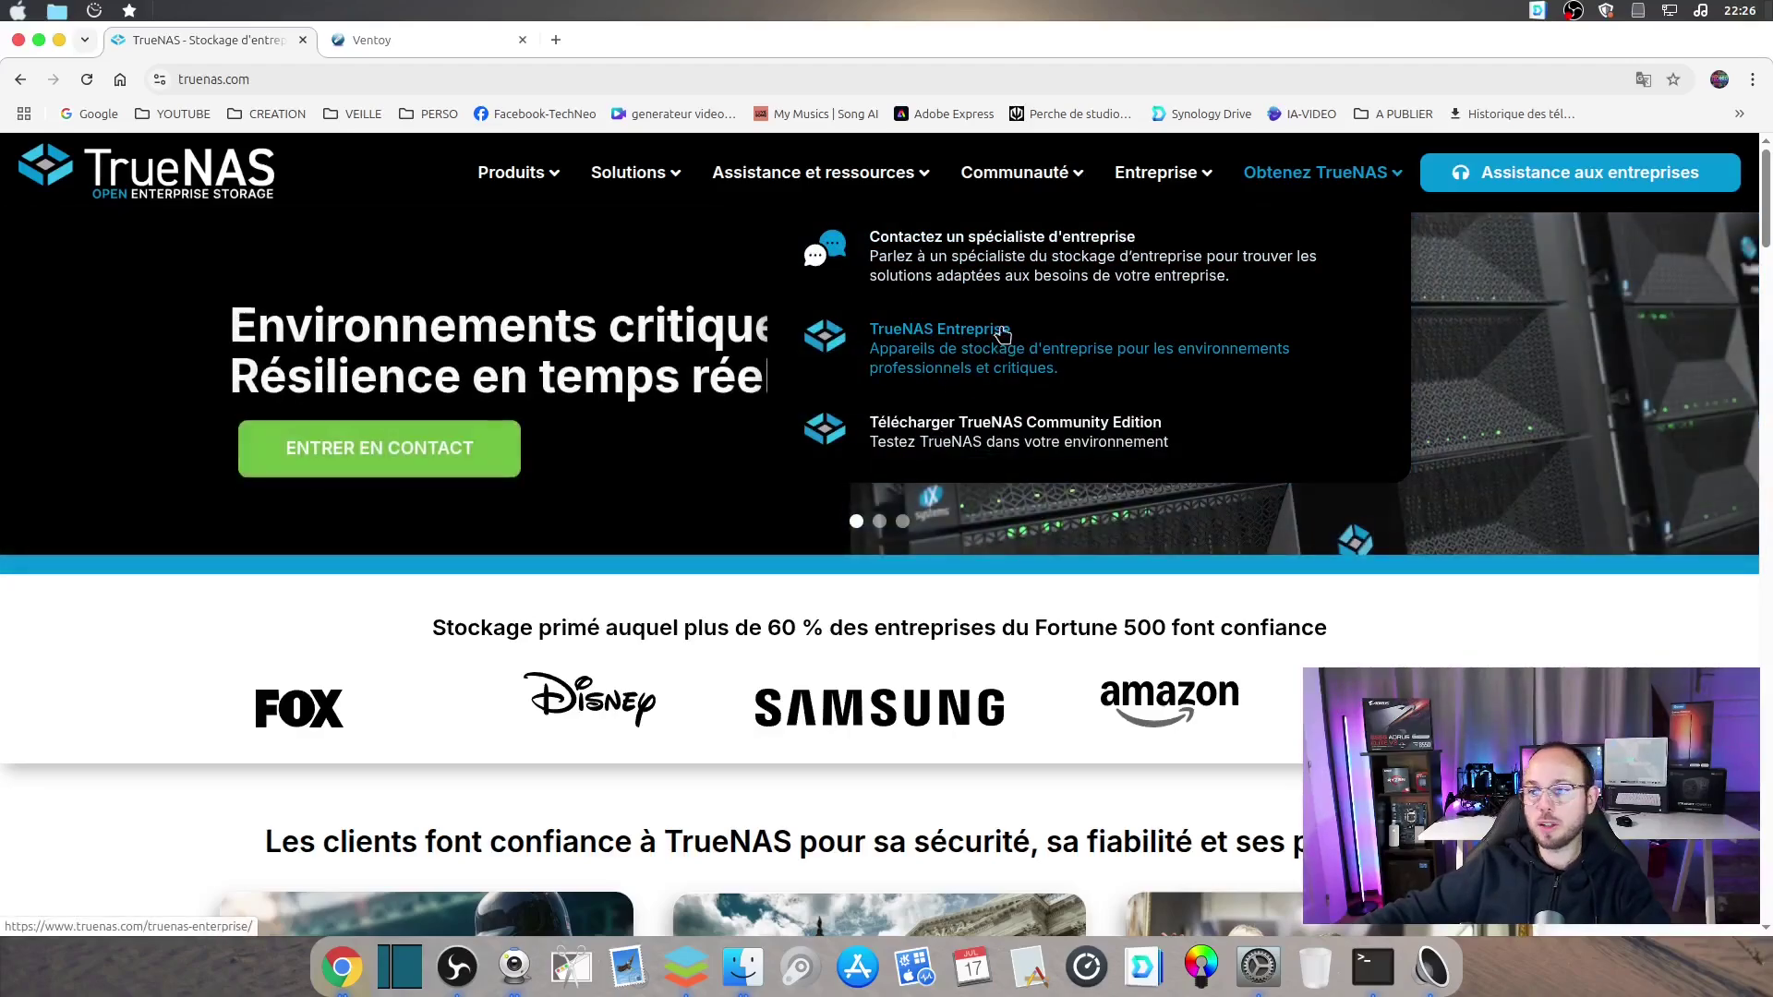
# Go to the TrueNAS Community Edition download page and scroll down to its sign-up form
pyautogui.click(1009, 436)
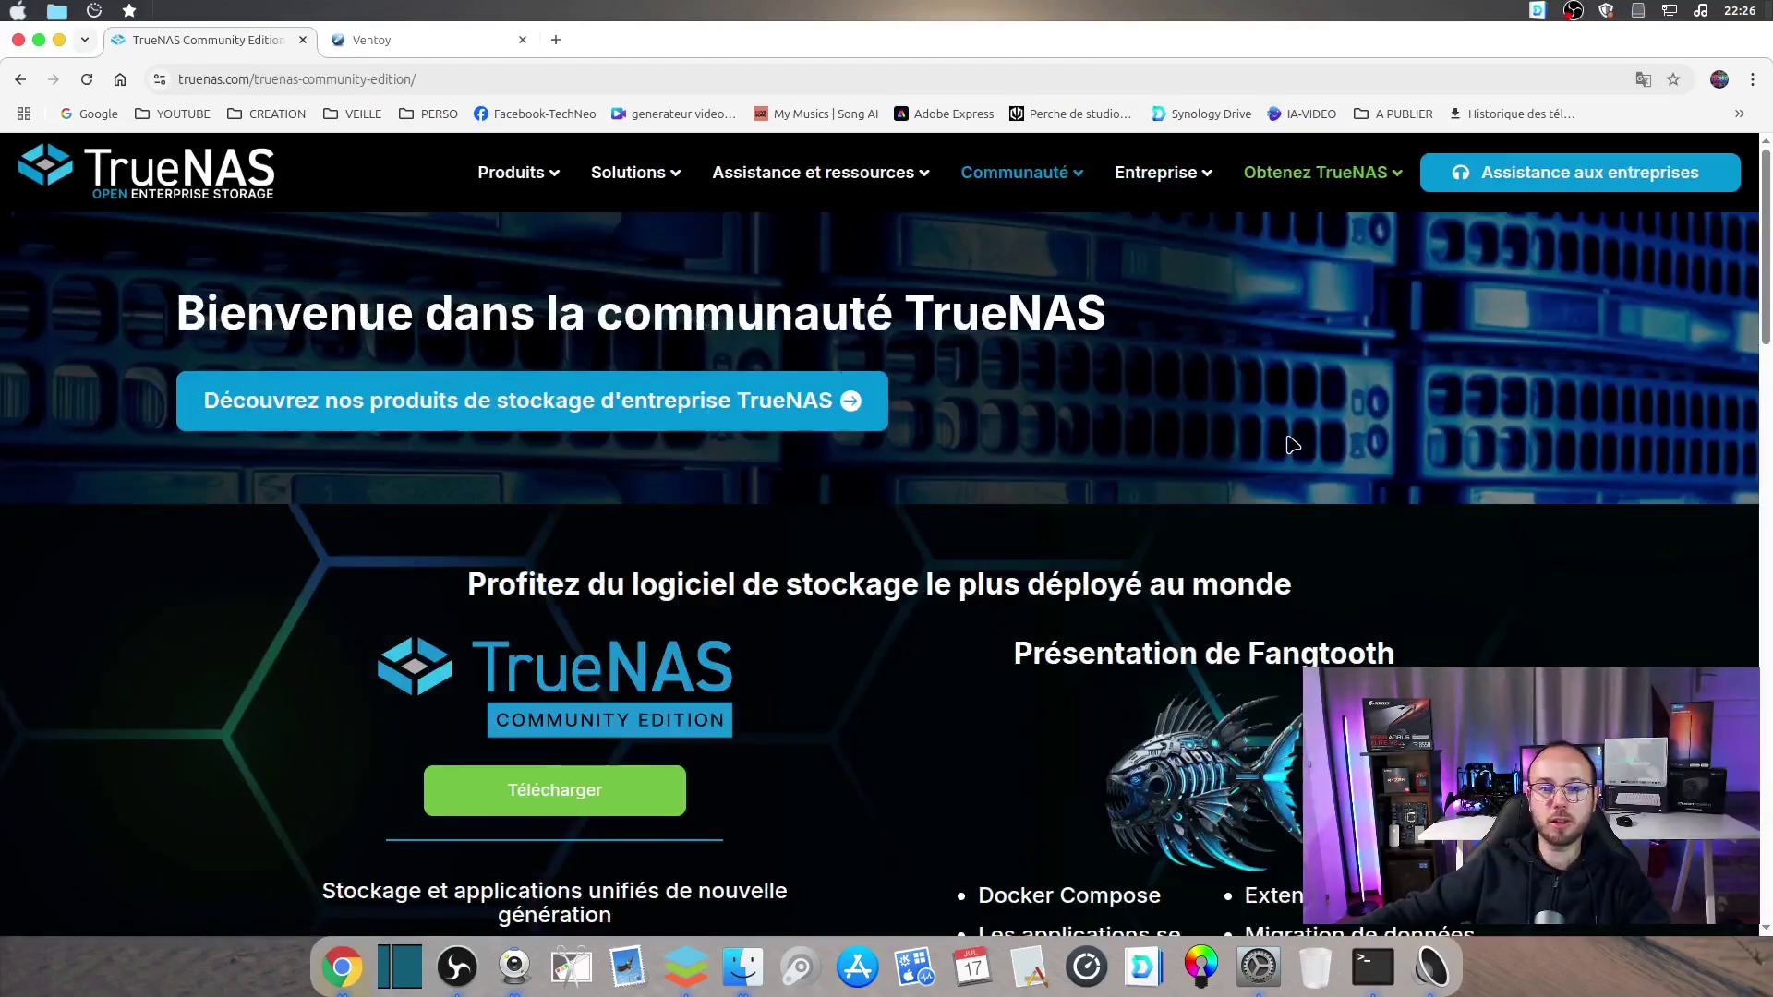
pyautogui.scroll(-3, 1535, 615)
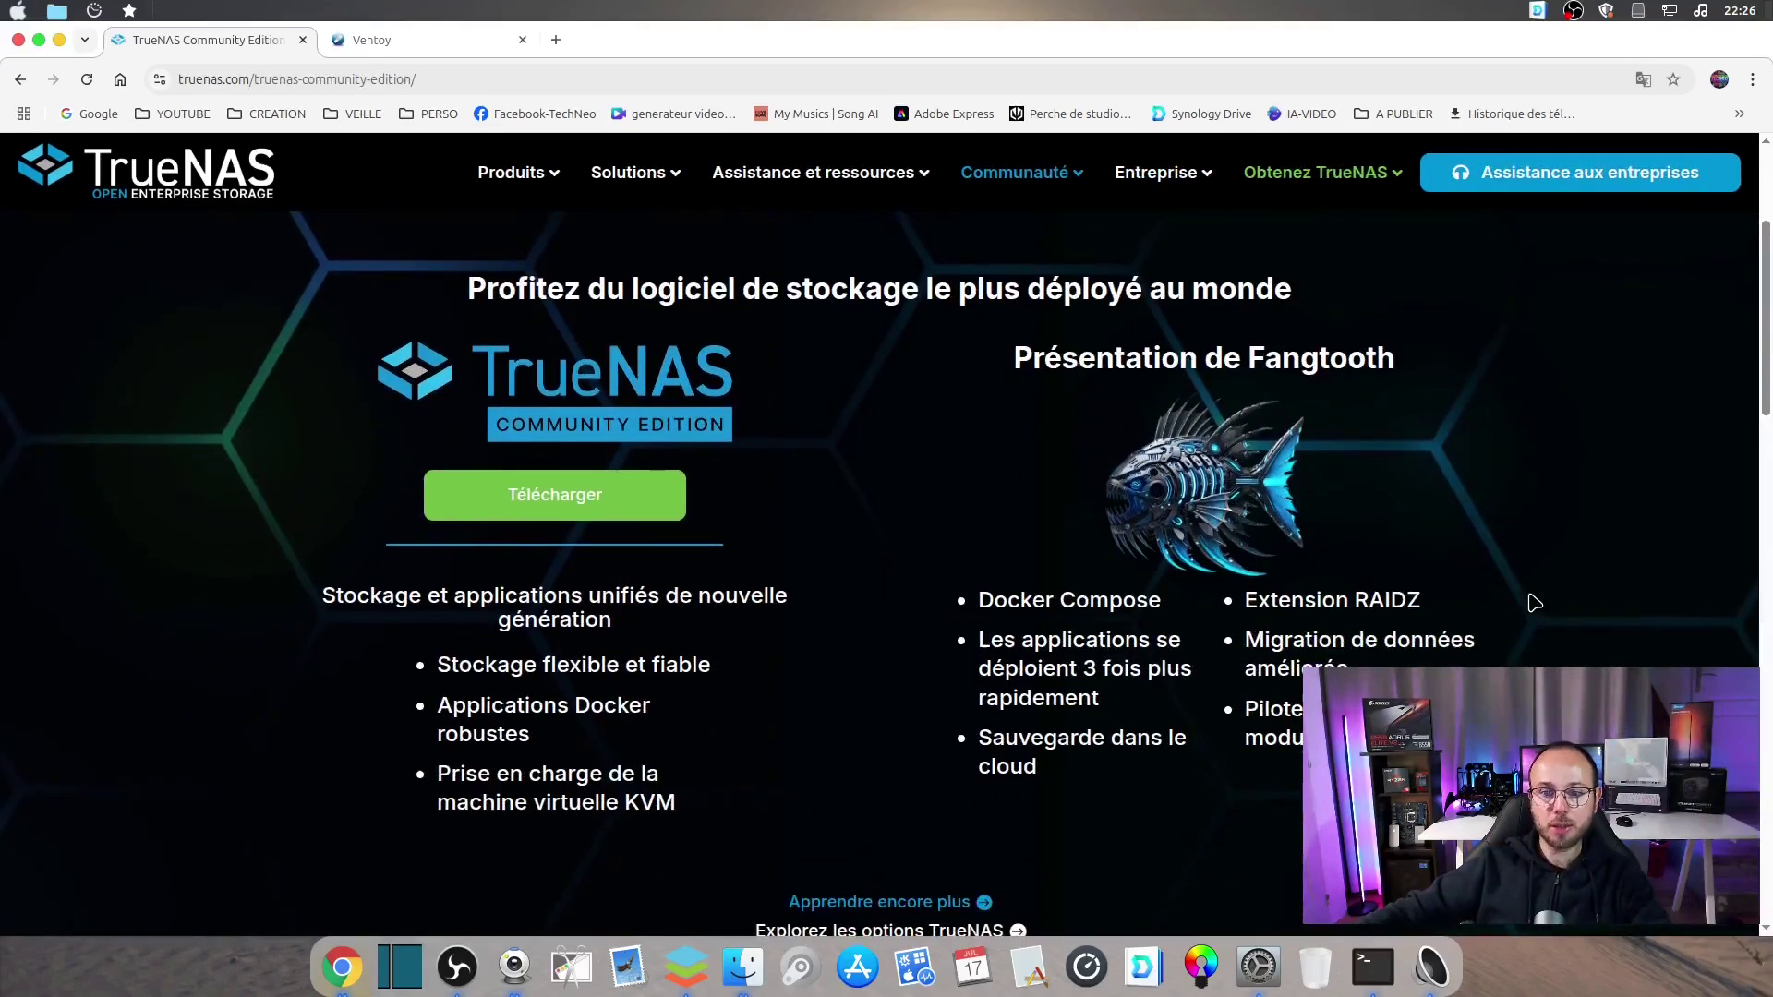
pyautogui.scroll(-1, 1535, 603)
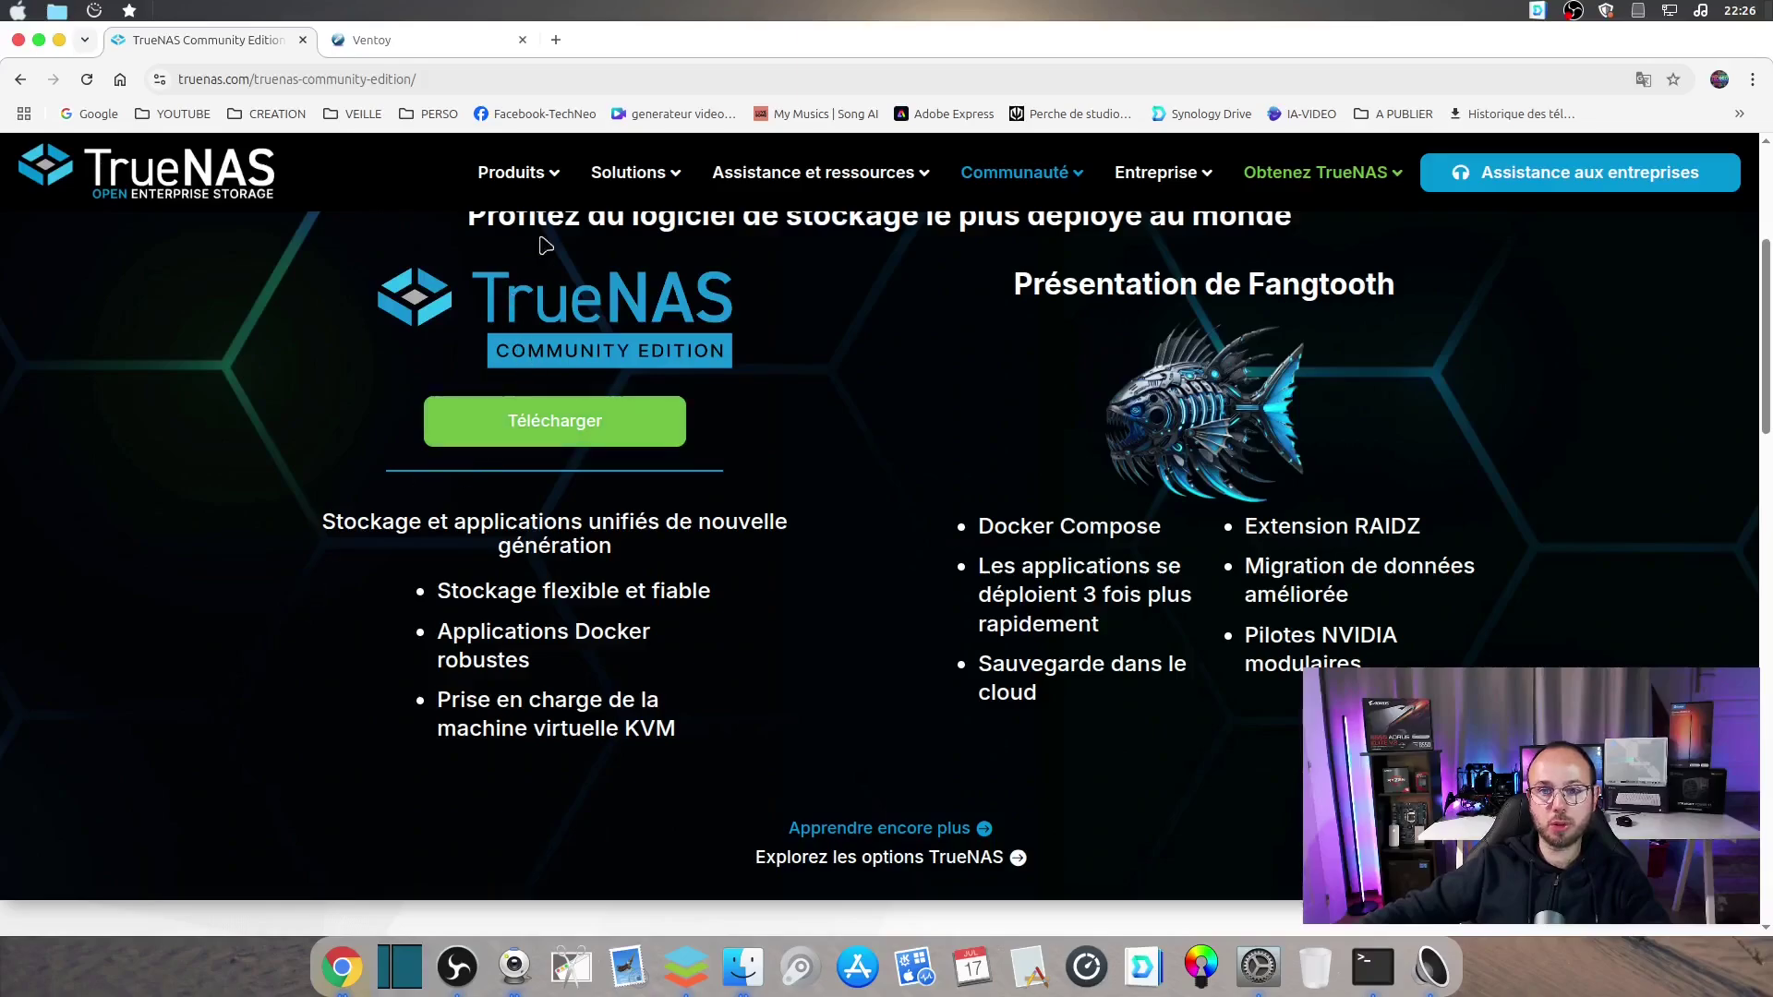
pyautogui.scroll(-2, 1385, 662)
pyautogui.scroll(-6, 1386, 662)
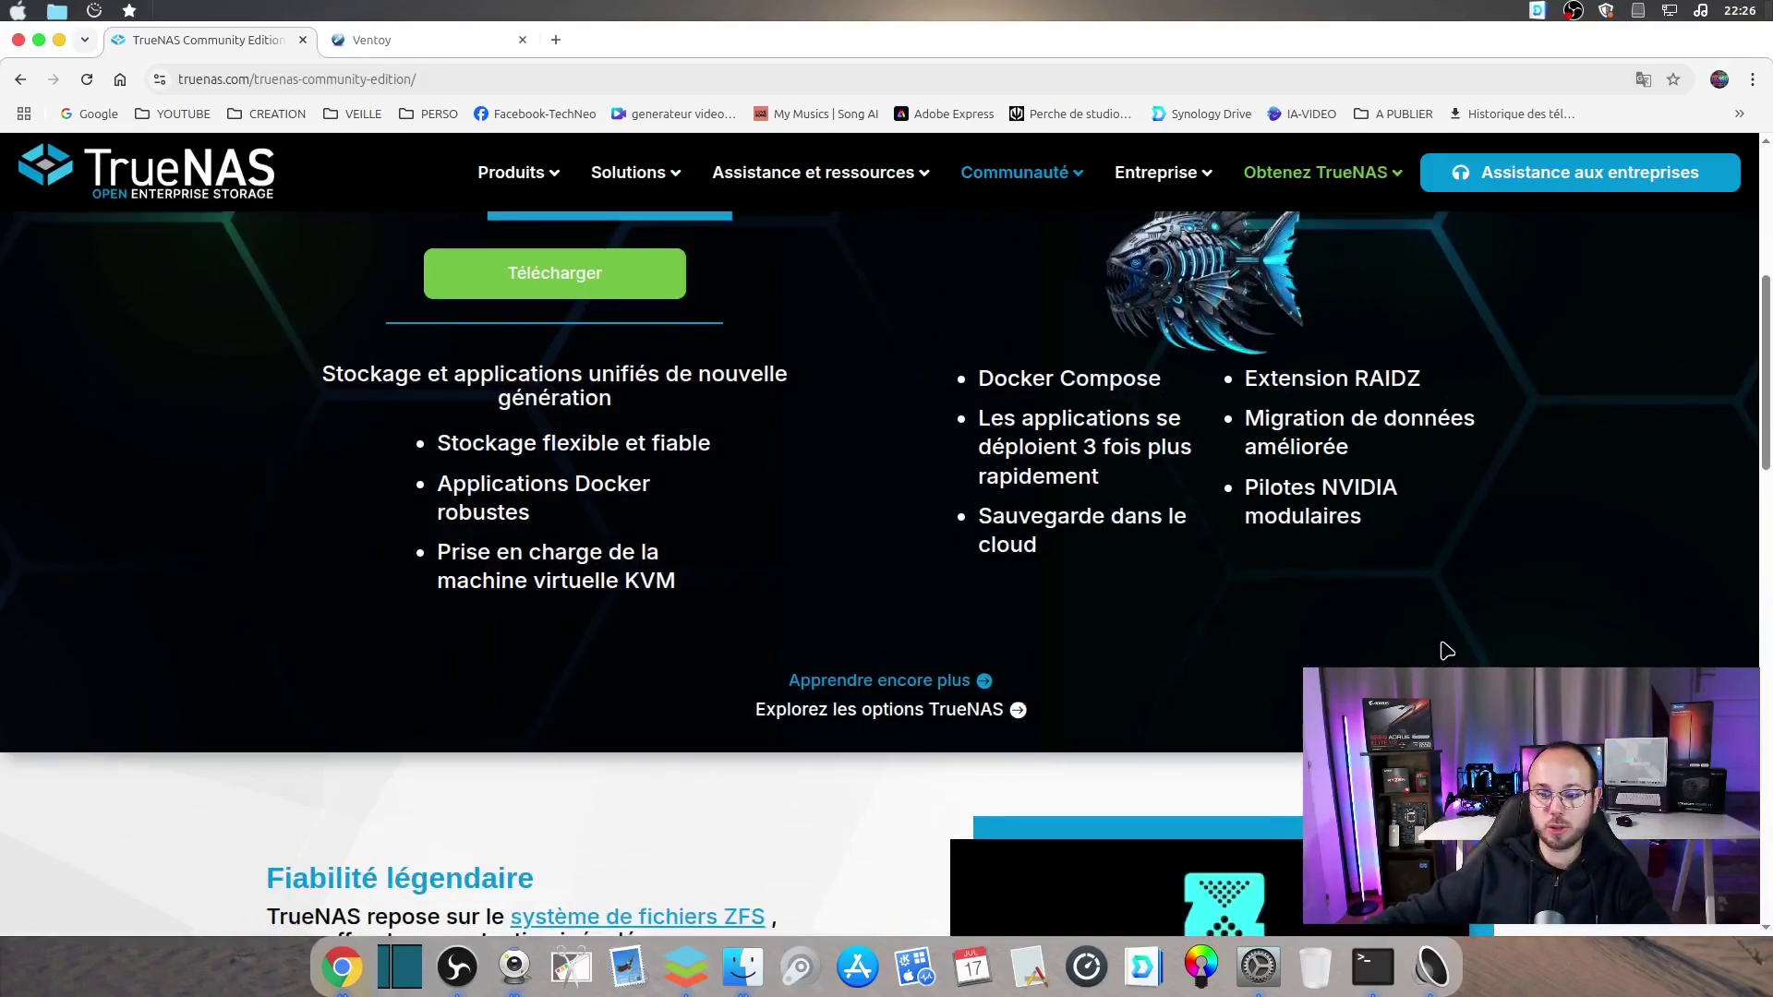
pyautogui.scroll(-2, 866, 462)
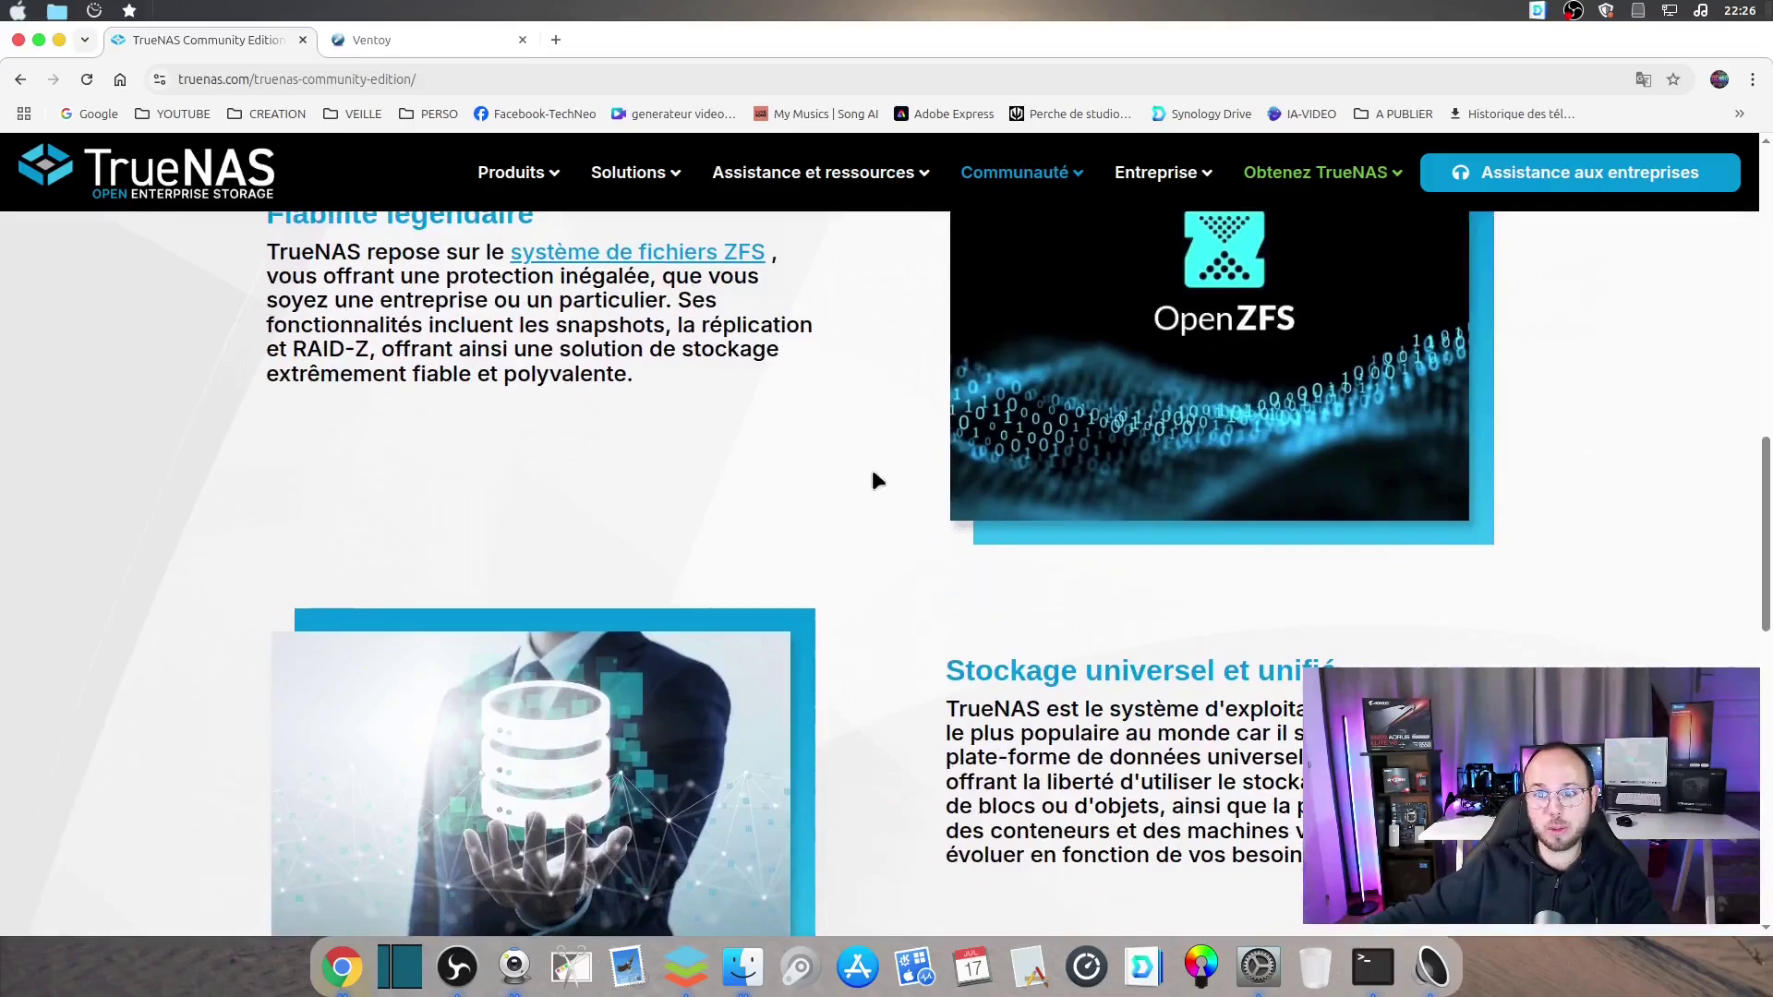
pyautogui.scroll(8, 877, 479)
pyautogui.scroll(4, 702, 610)
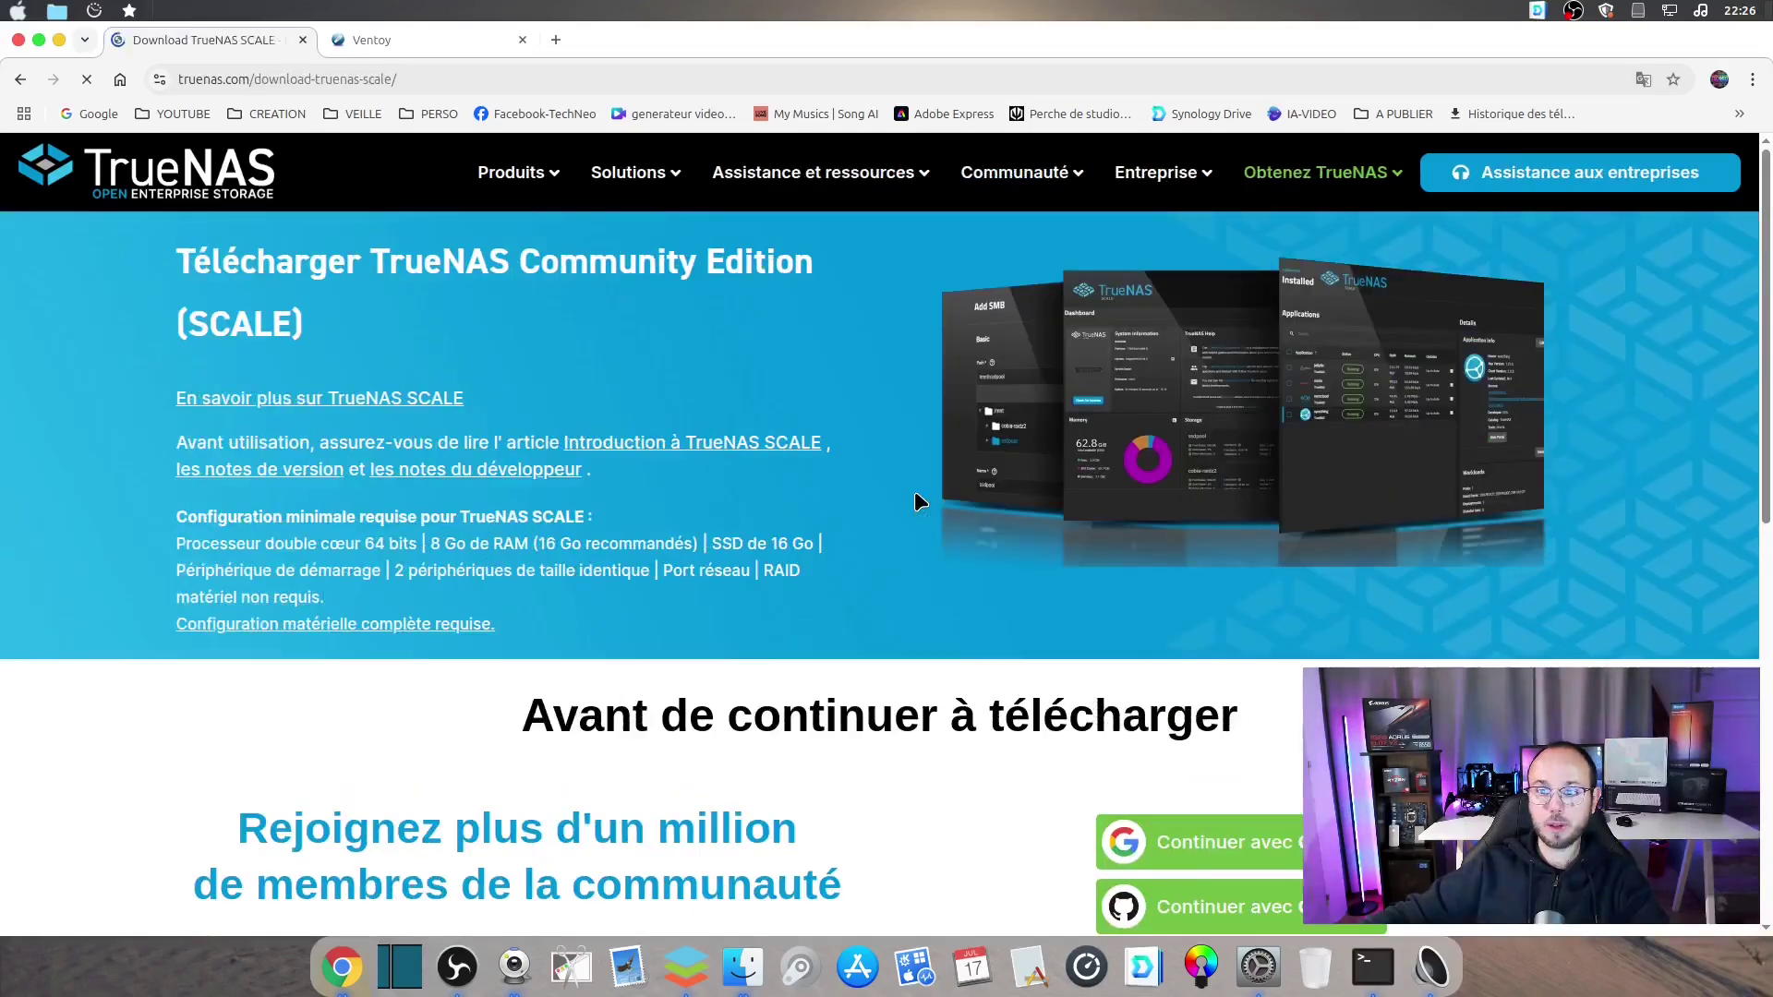
pyautogui.scroll(-2, 873, 457)
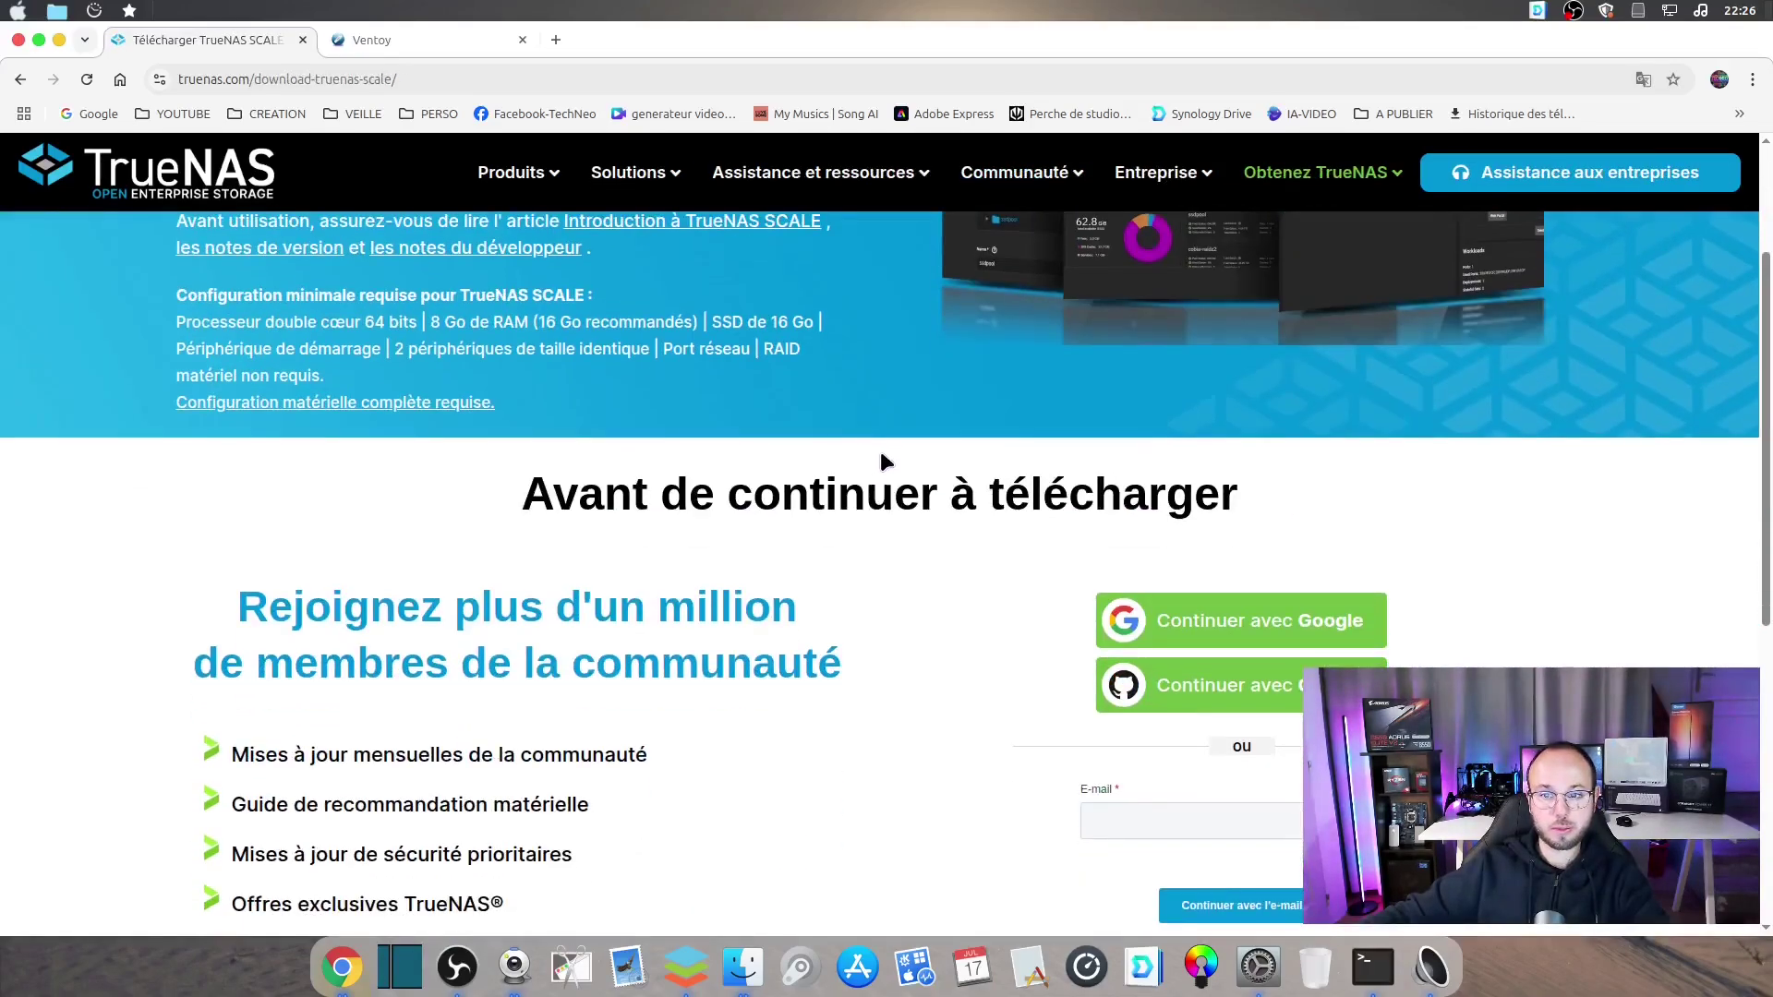
pyautogui.scroll(-3, 882, 462)
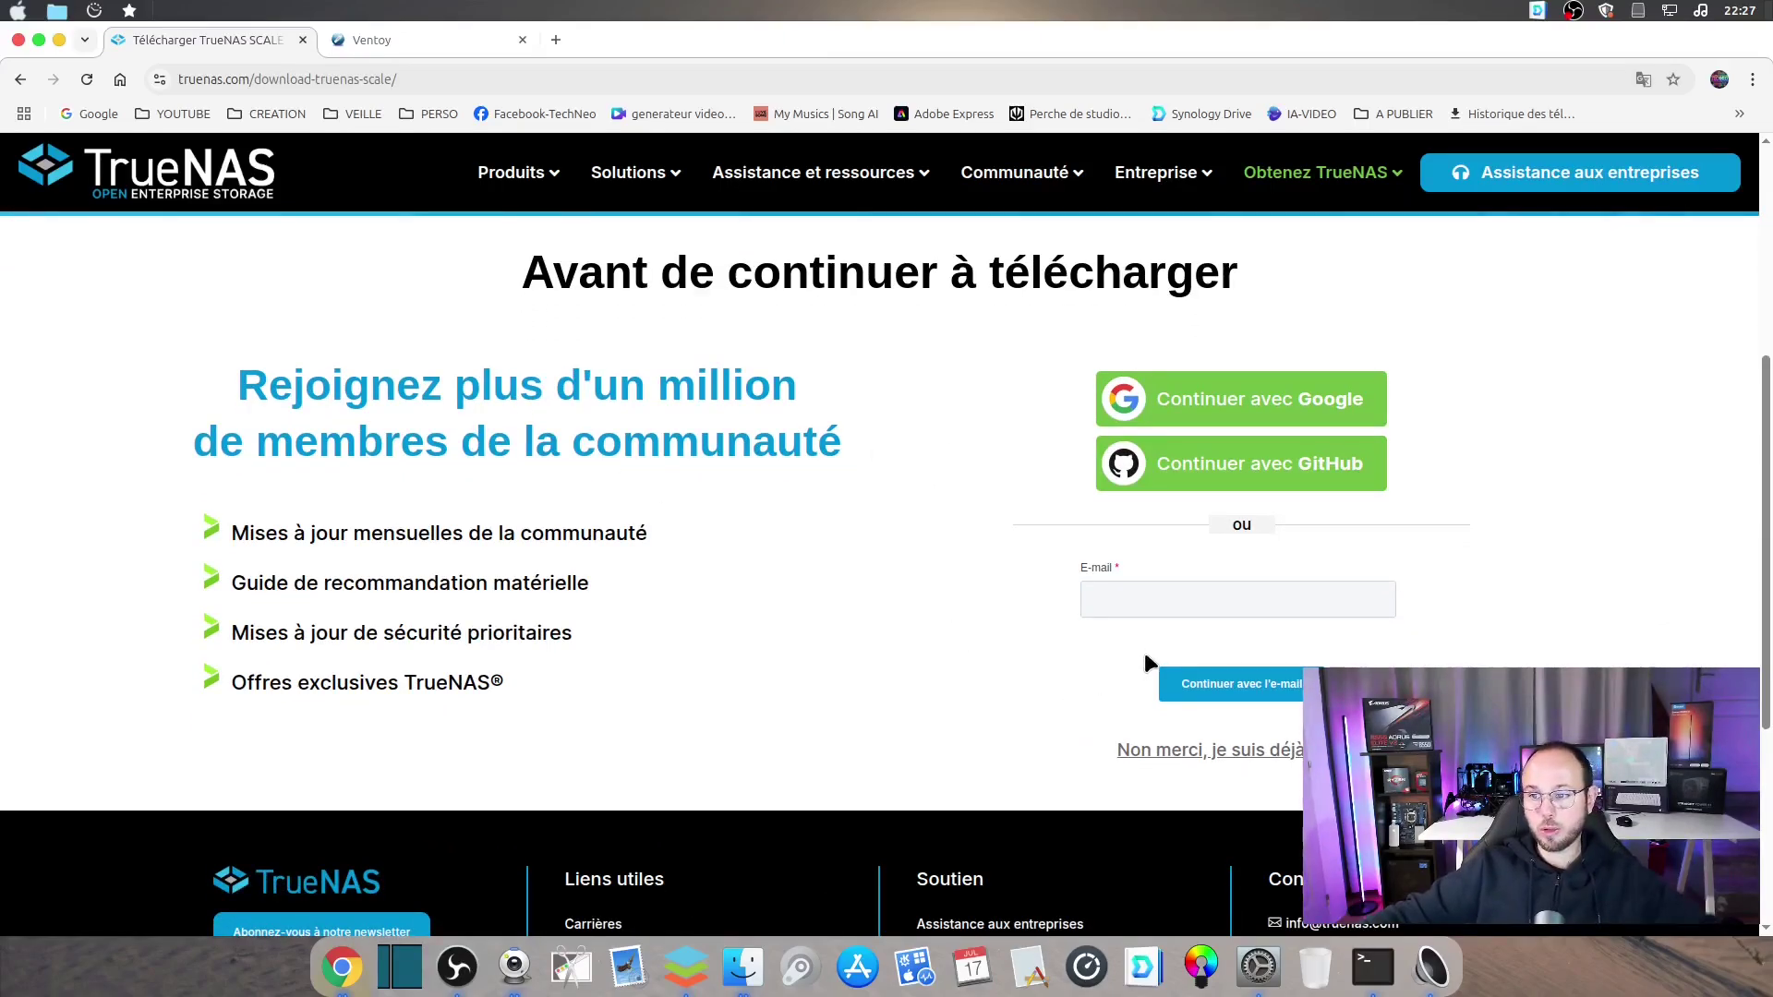
# Sign in to ixsystems.com with a Google account to unlock the download
pyautogui.click(1254, 399)
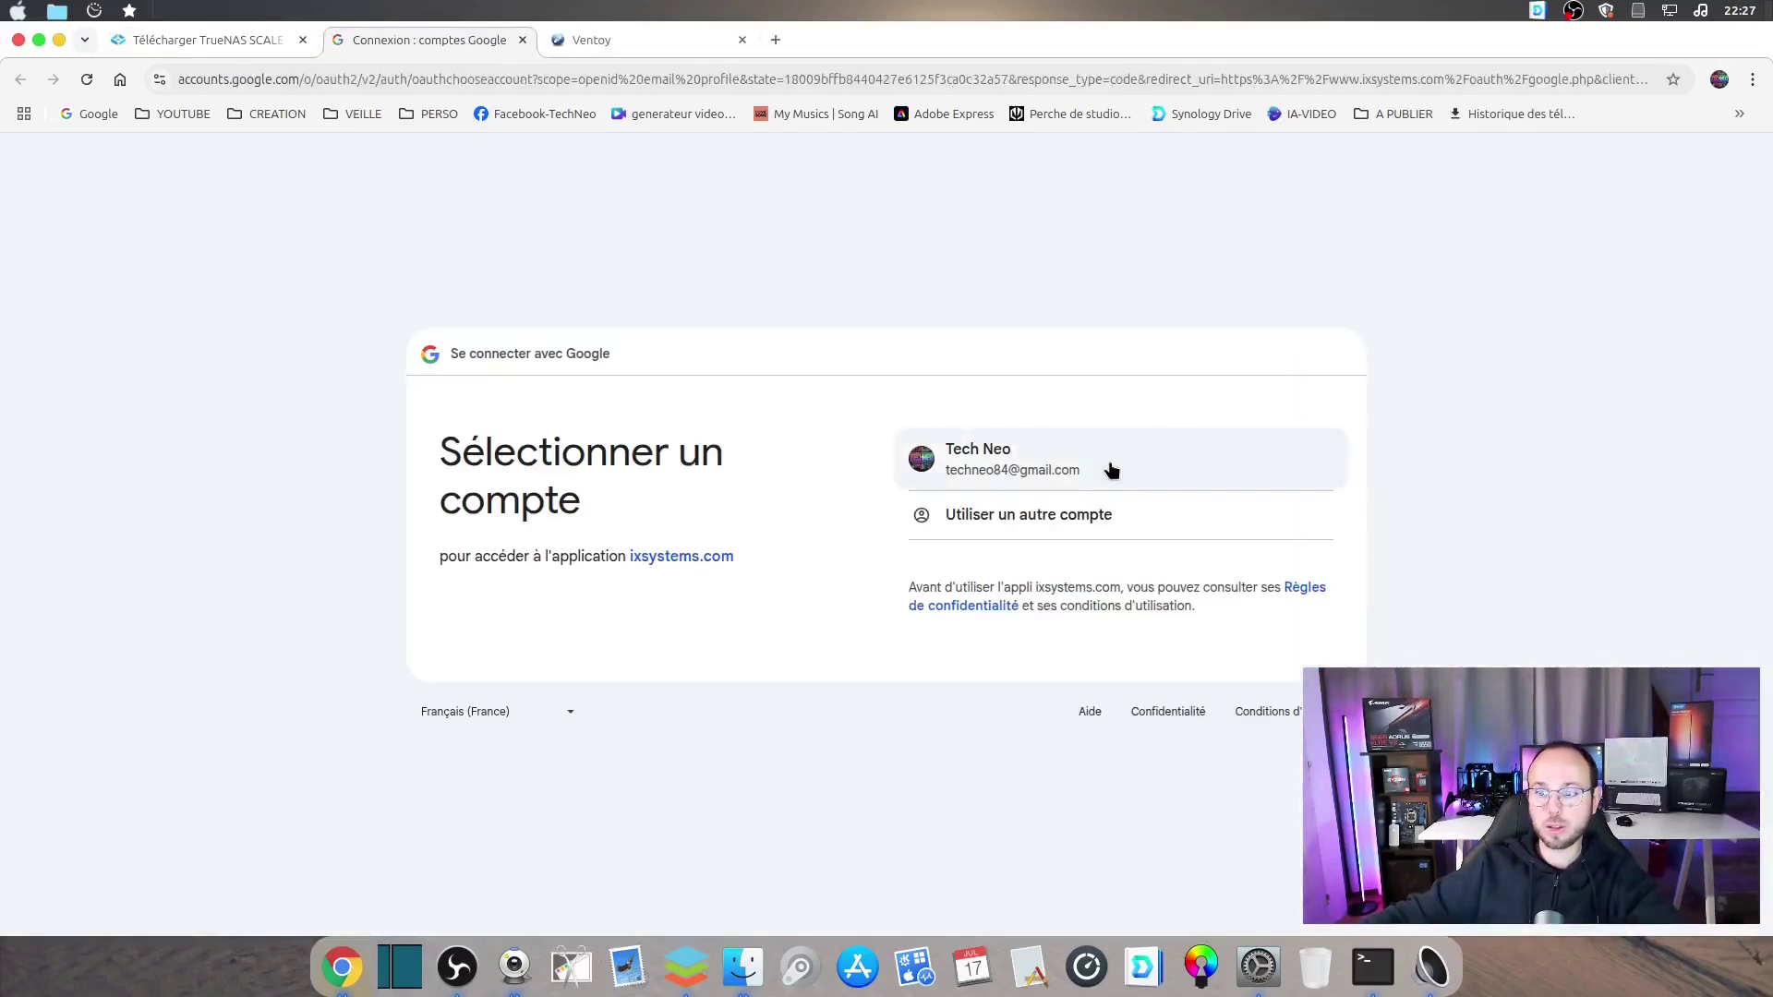
pyautogui.click(1050, 469)
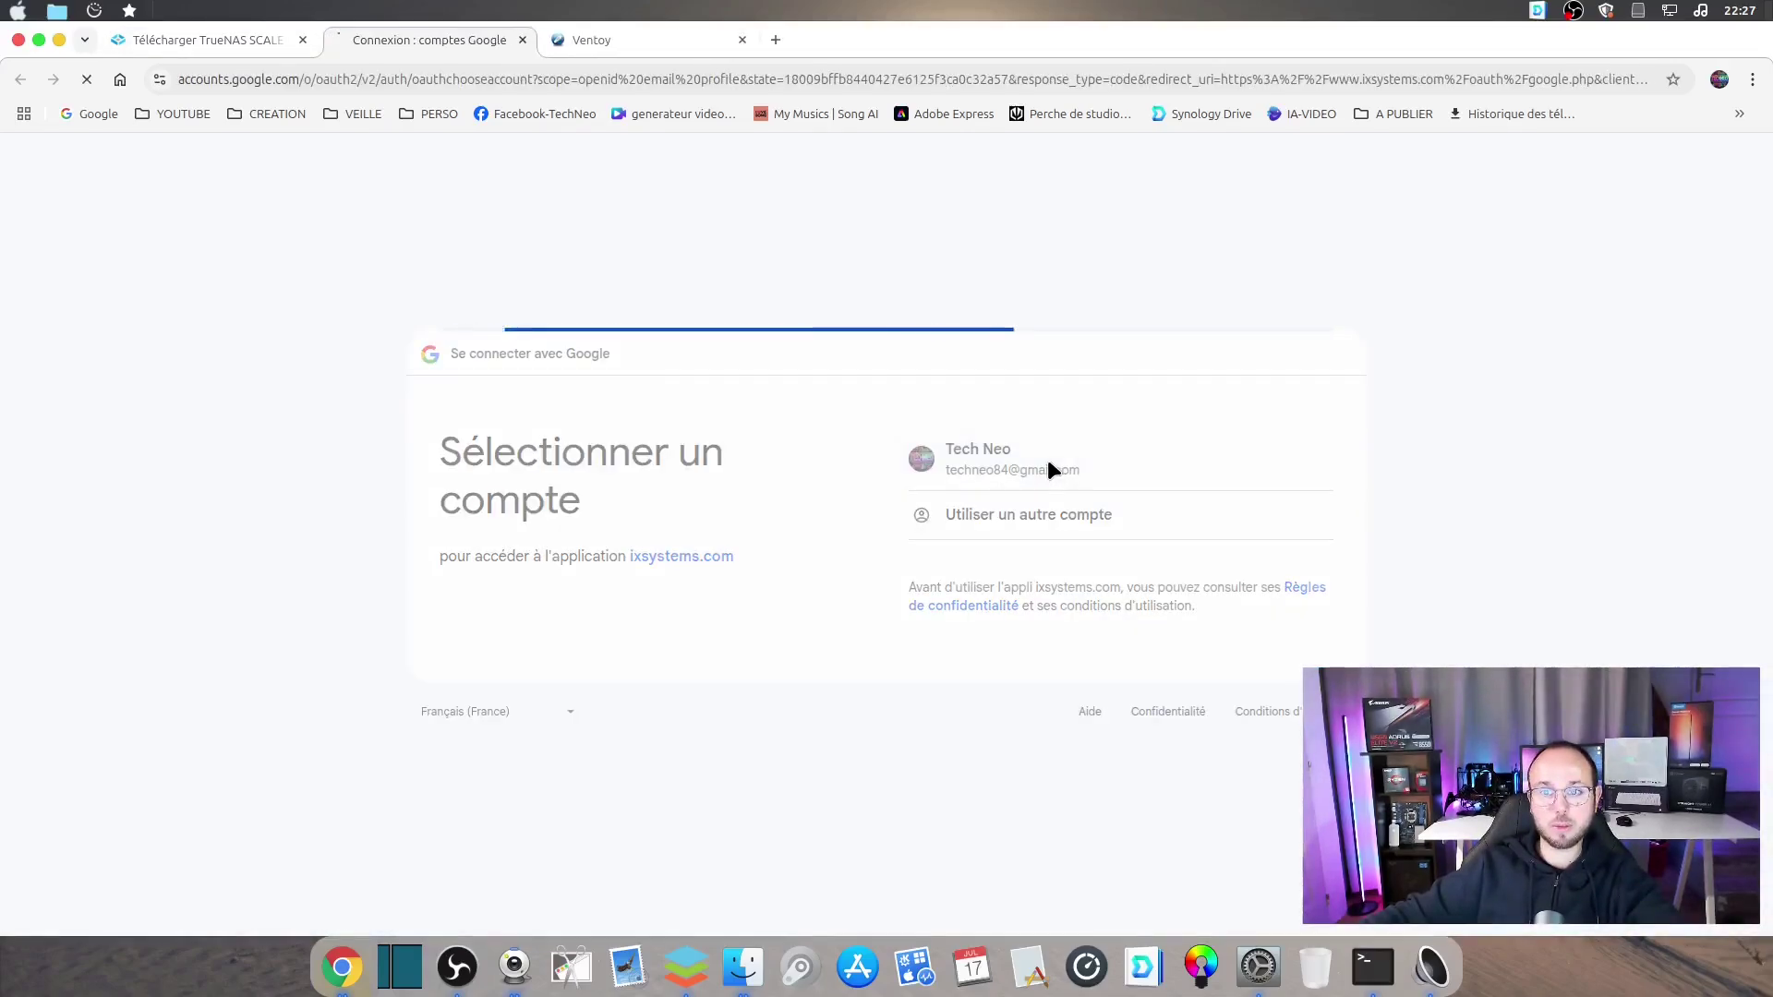
pyautogui.click(1234, 642)
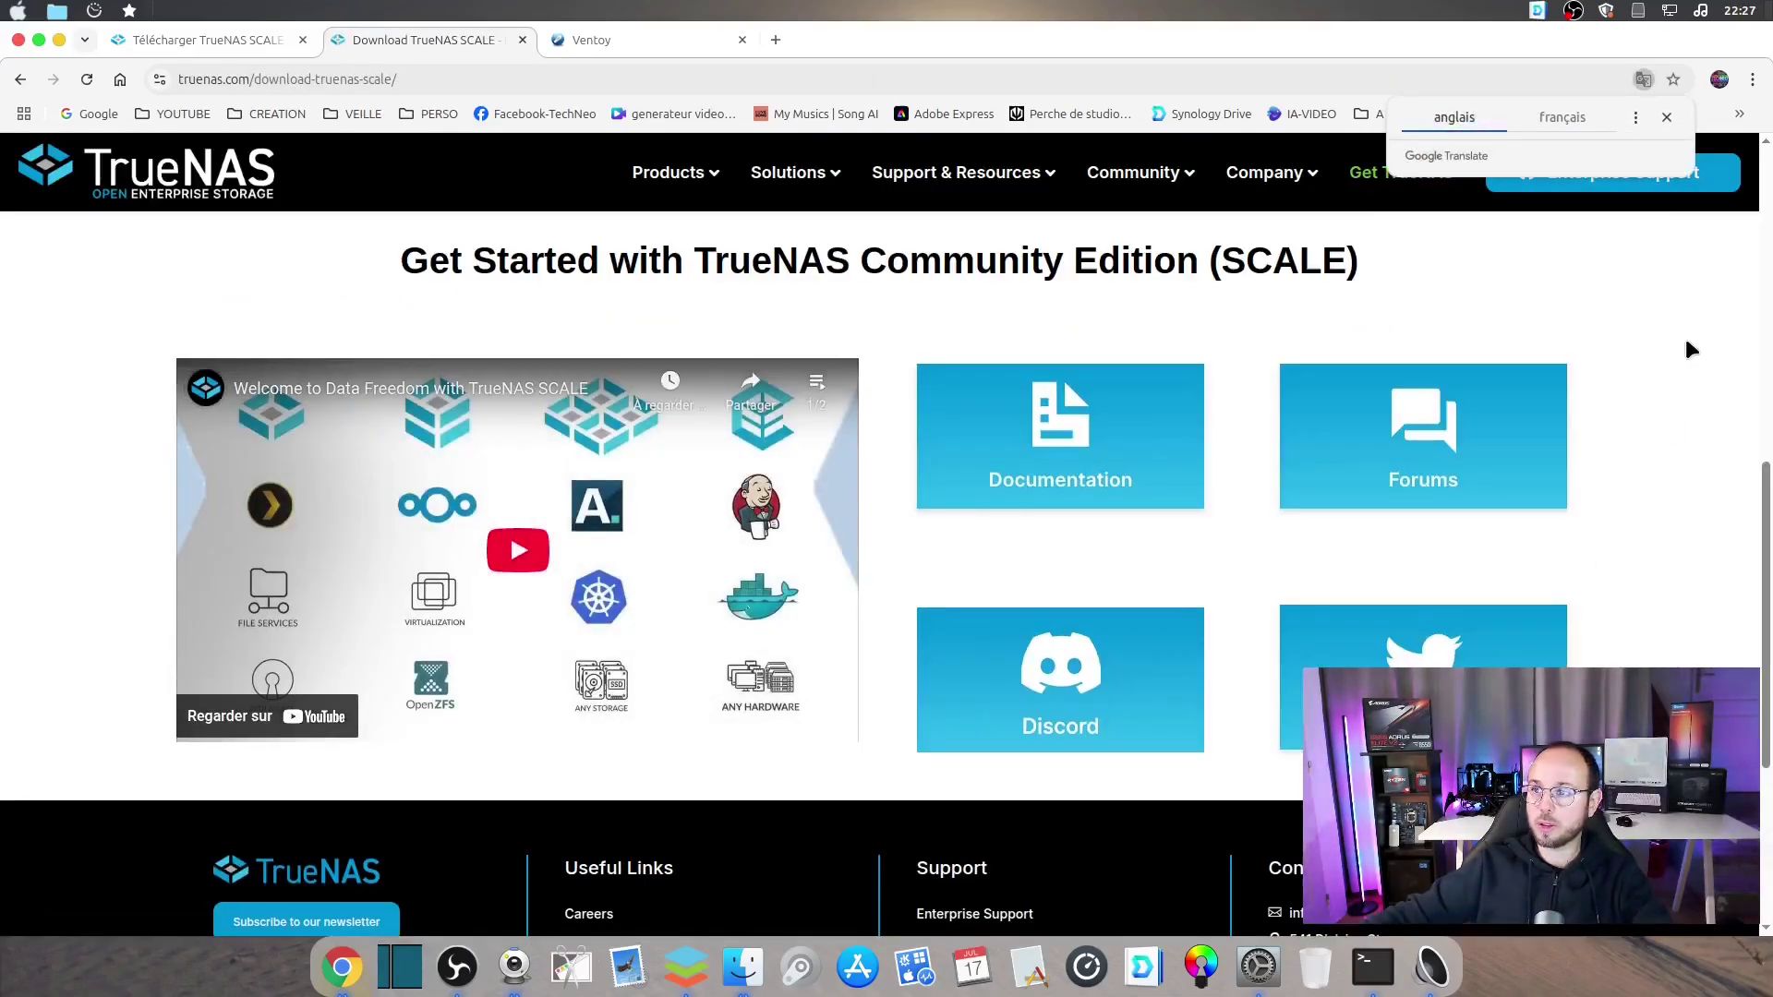
# Download the stable TrueNAS-SCALE-25.04.0.iso and view it in Chrome's full download history
pyautogui.click(1667, 117)
pyautogui.scroll(-2, 1641, 397)
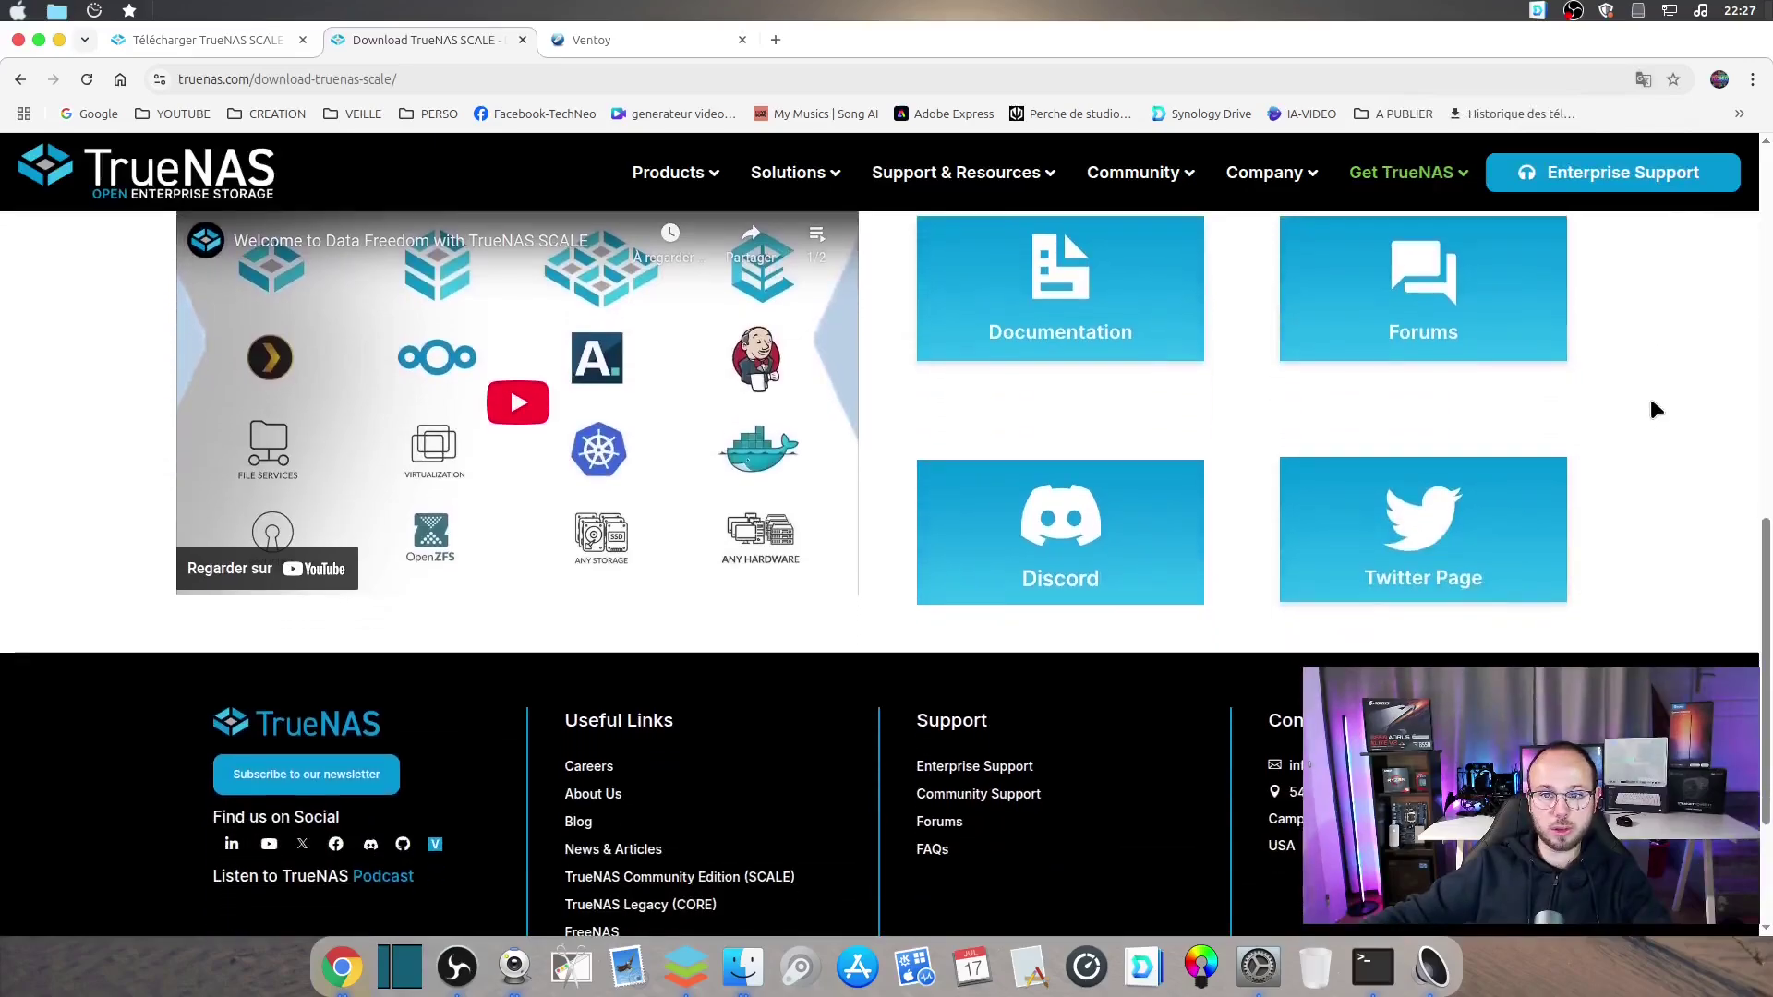
pyautogui.scroll(4, 1650, 411)
pyautogui.scroll(3, 967, 379)
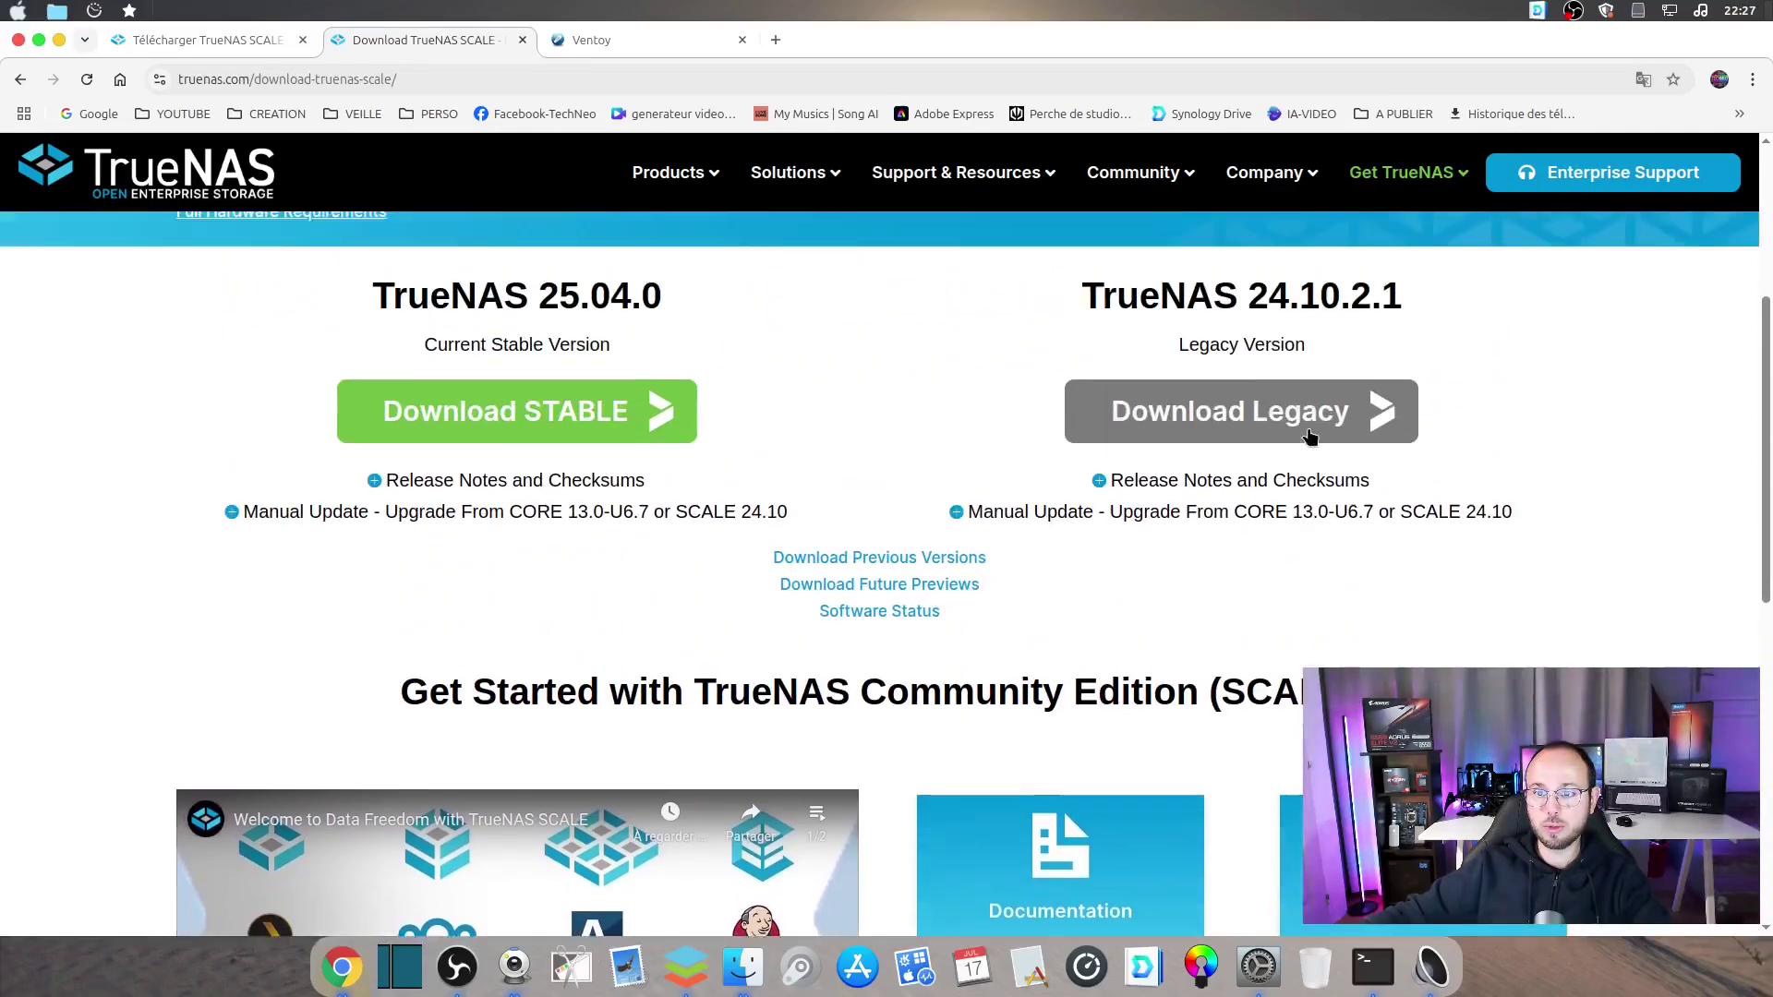
pyautogui.click(570, 437)
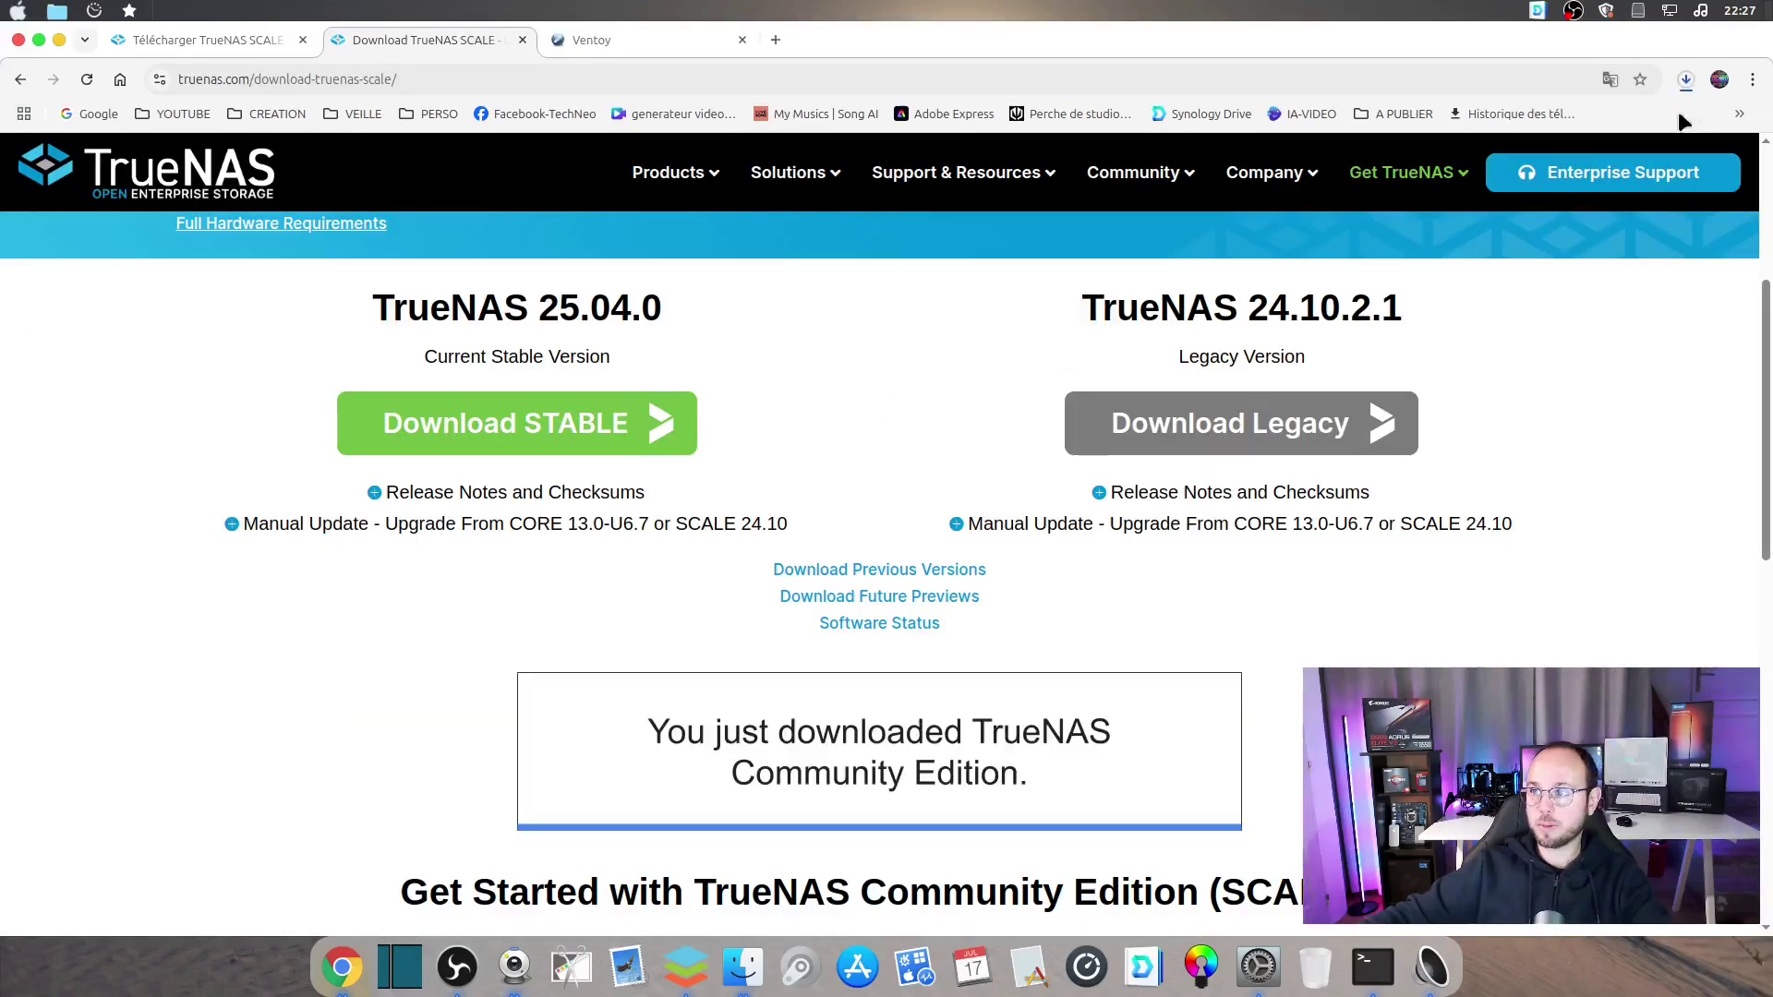
pyautogui.click(1689, 81)
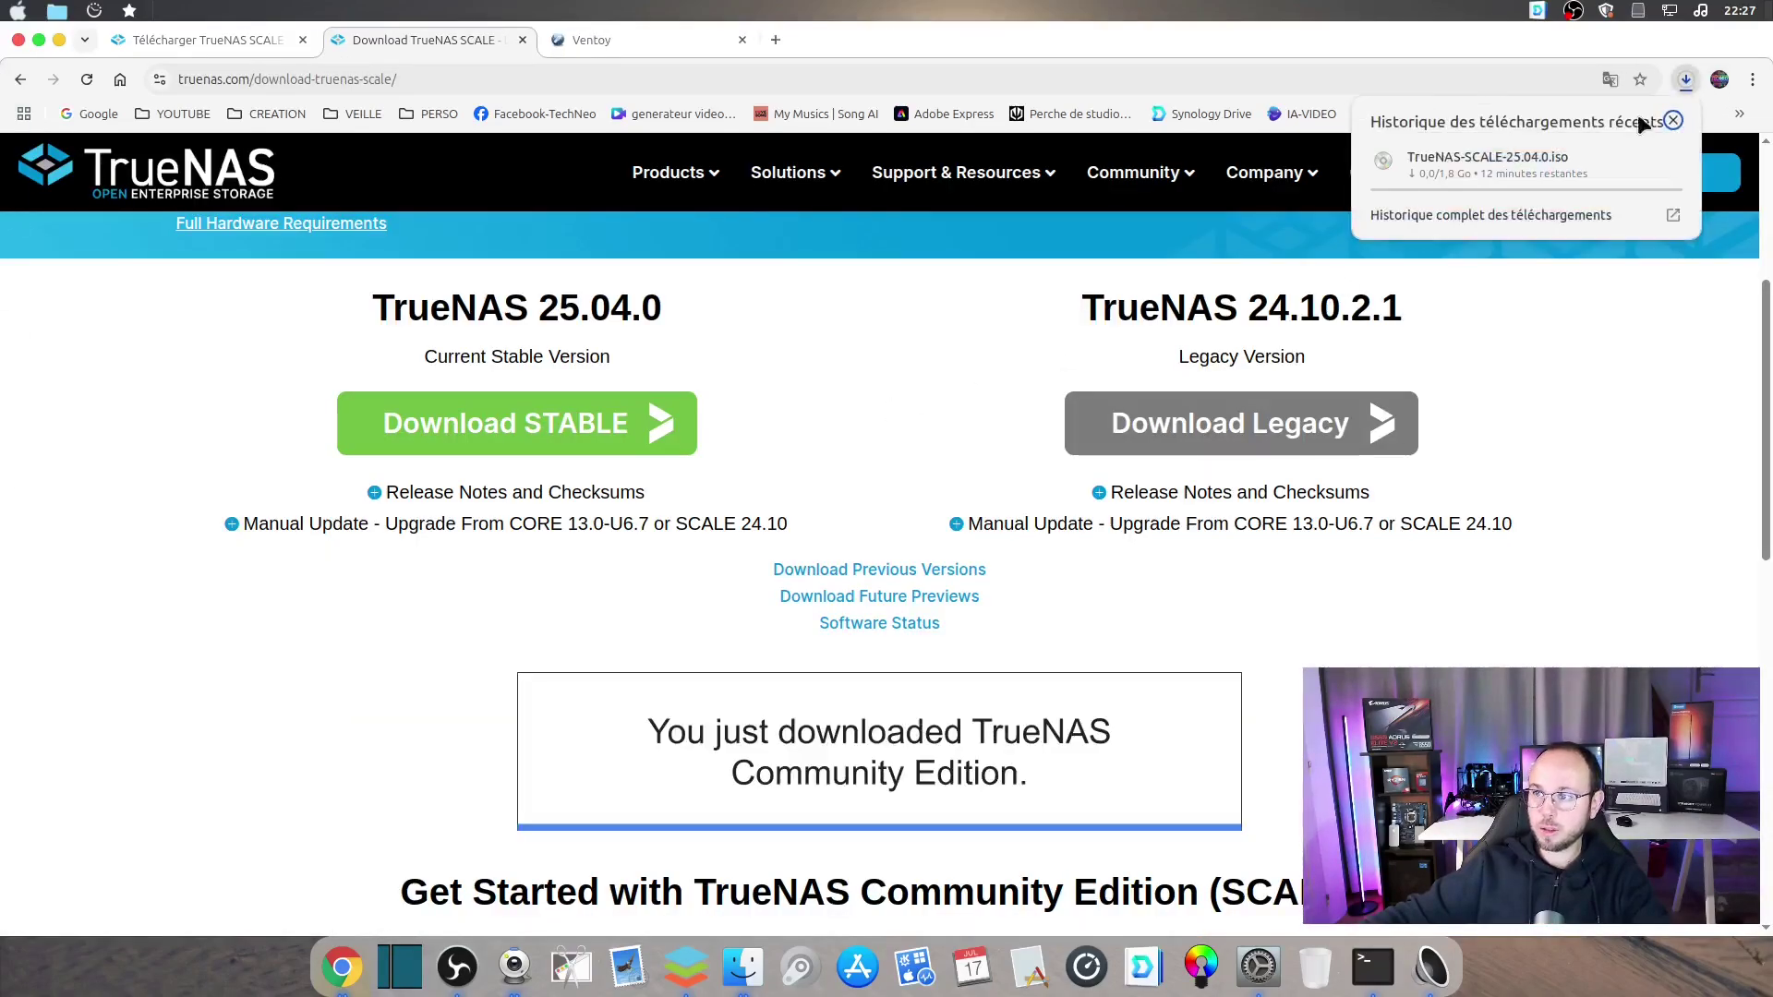
pyautogui.click(1499, 220)
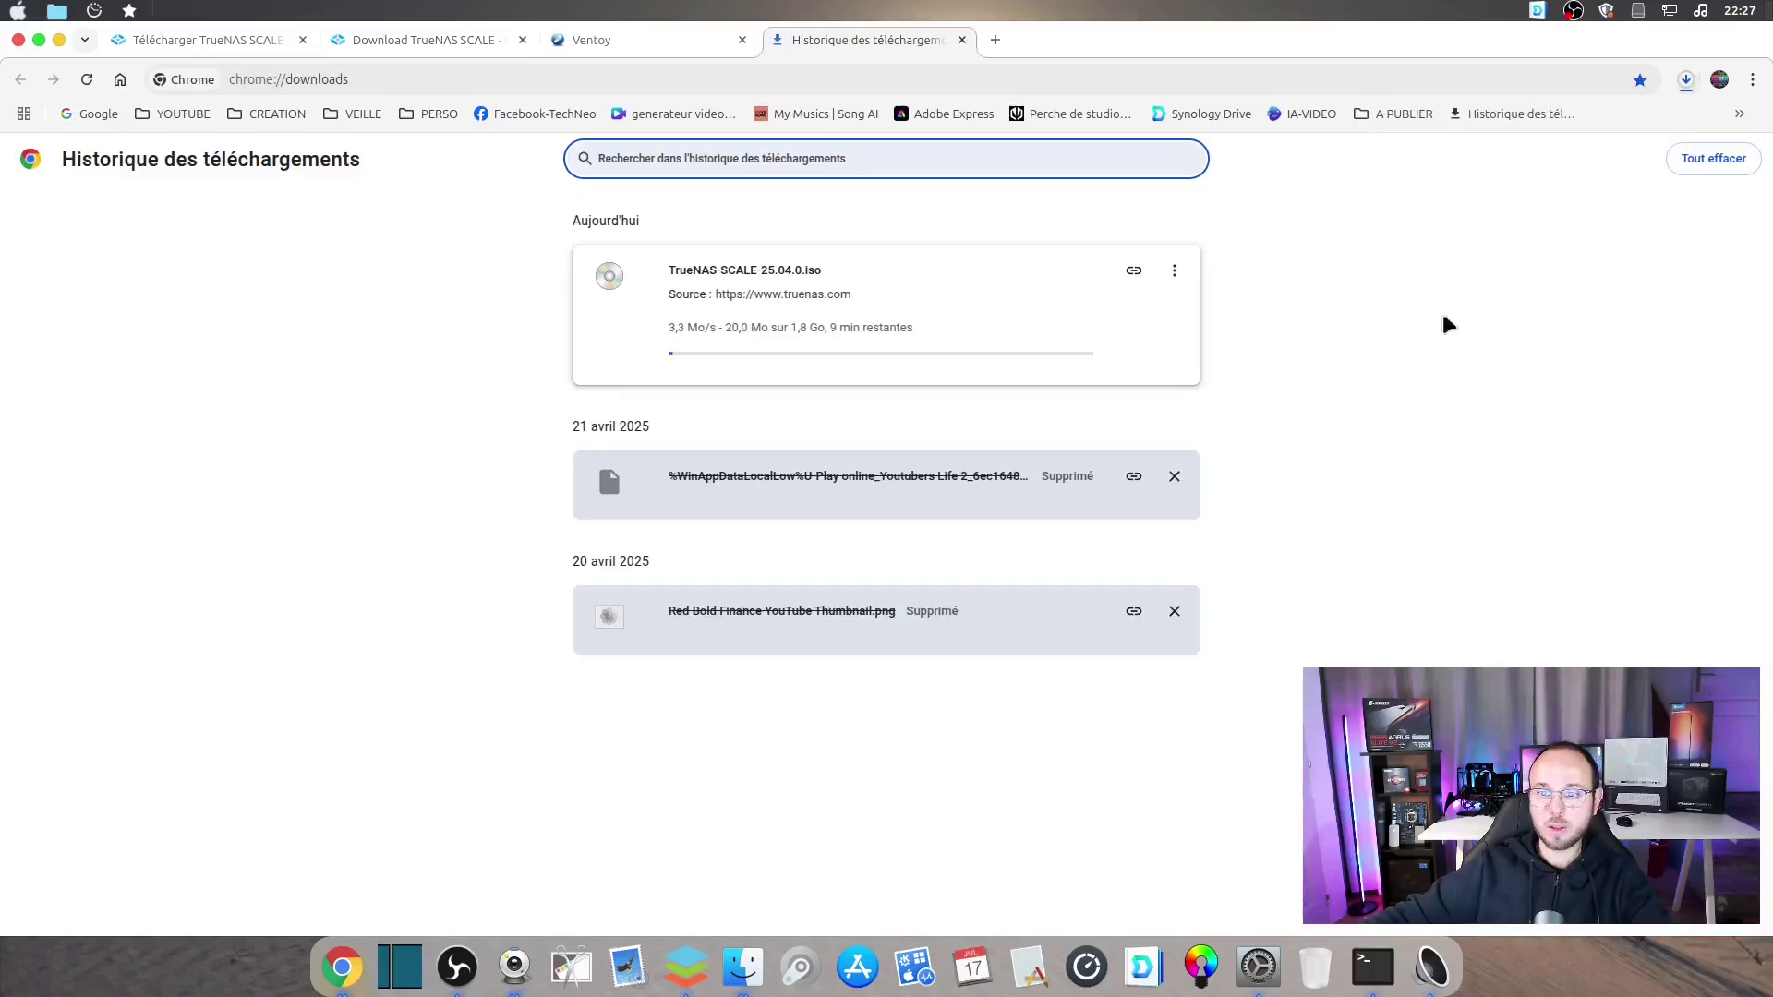
# Clear the download history, close both TrueNAS tabs, and return to the Ventoy homepage
pyautogui.click(1714, 158)
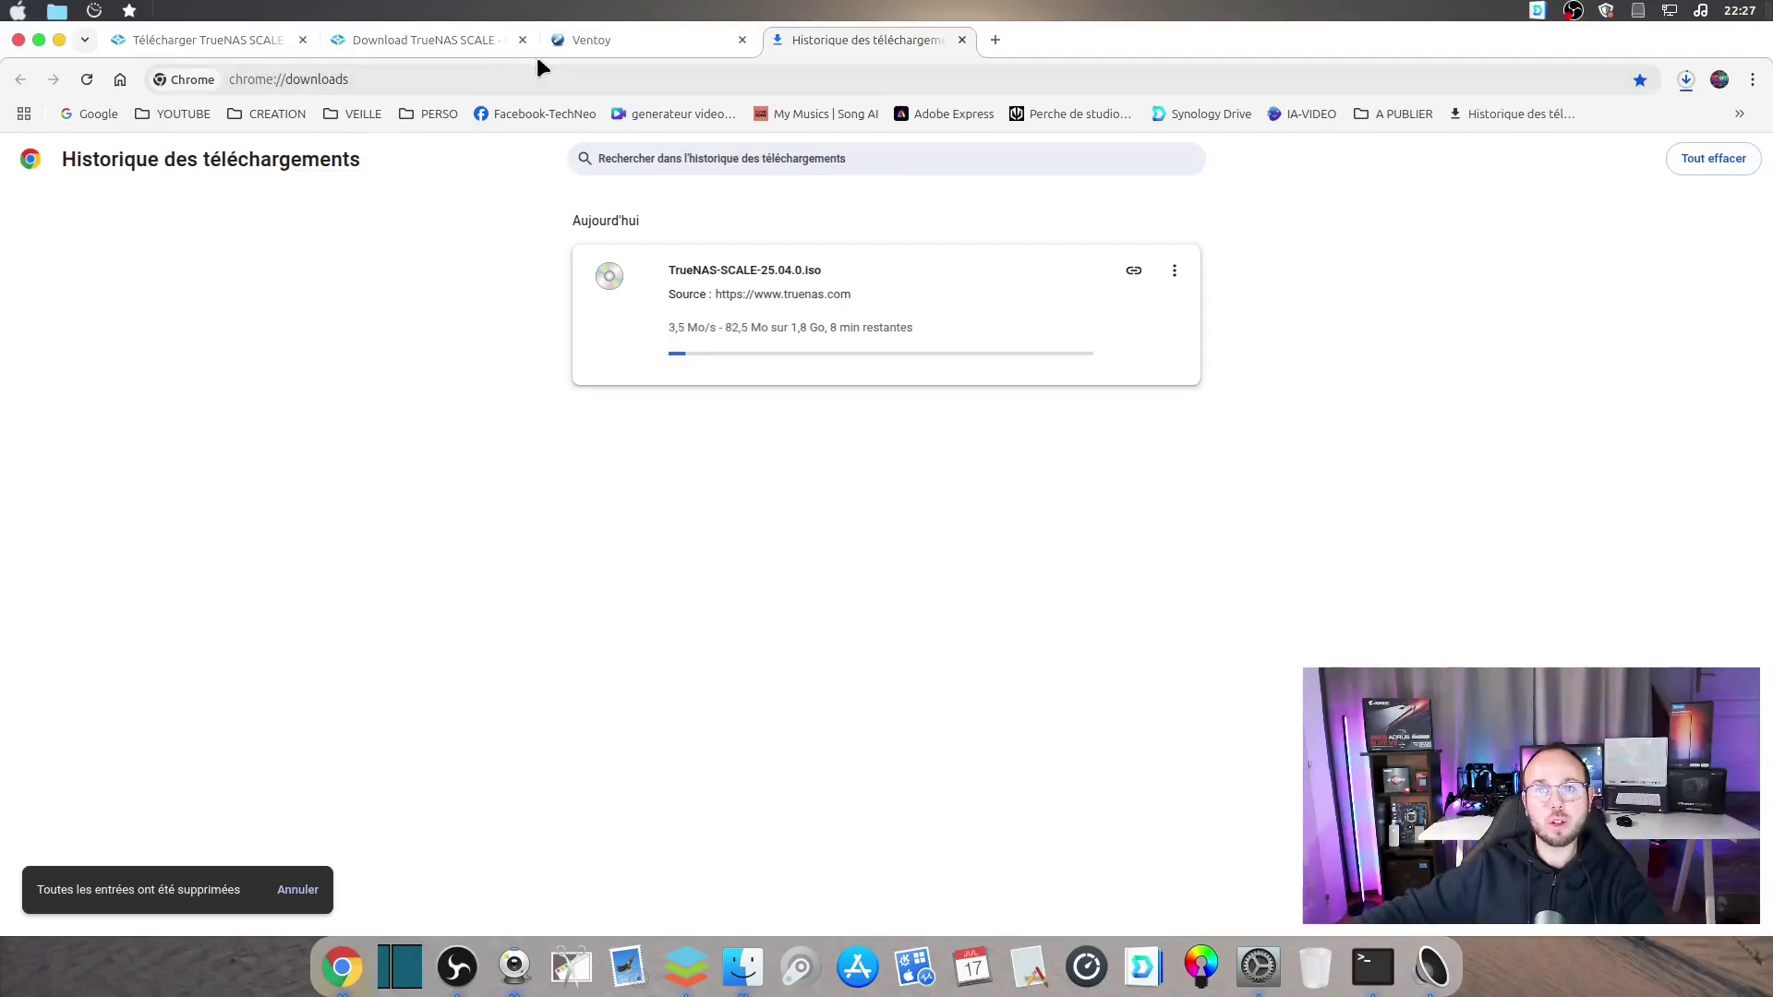
pyautogui.click(298, 40)
pyautogui.click(296, 41)
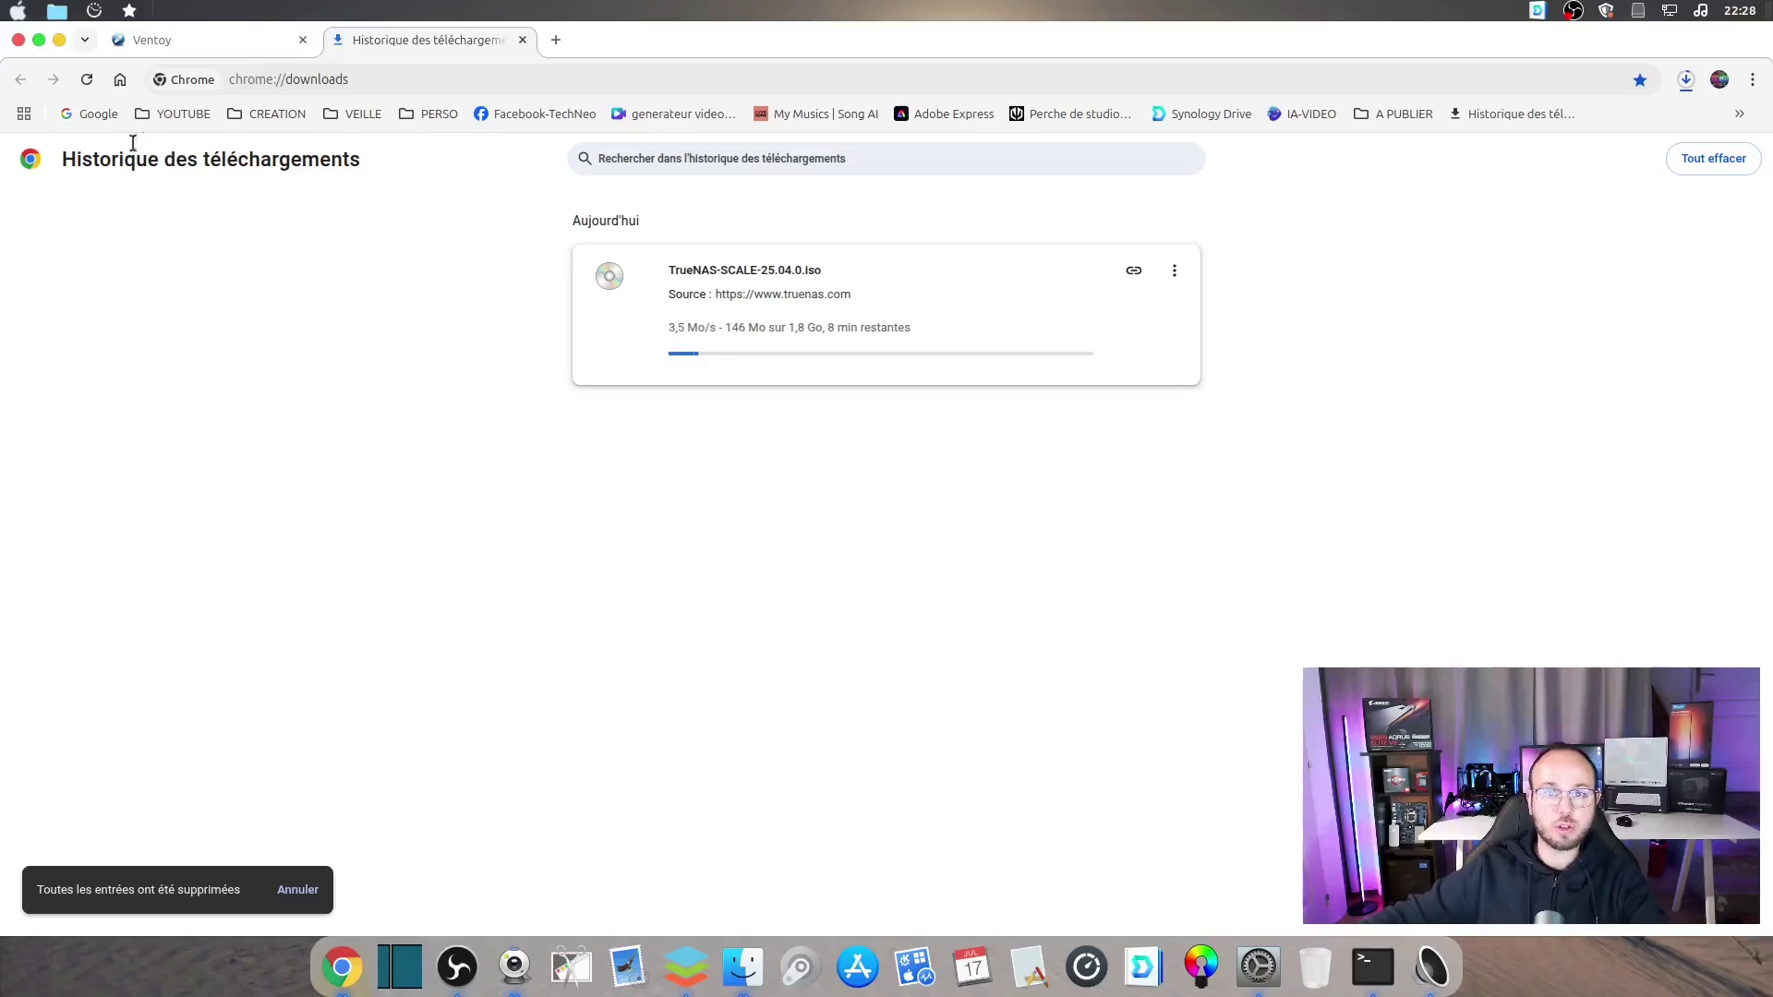
pyautogui.click(189, 34)
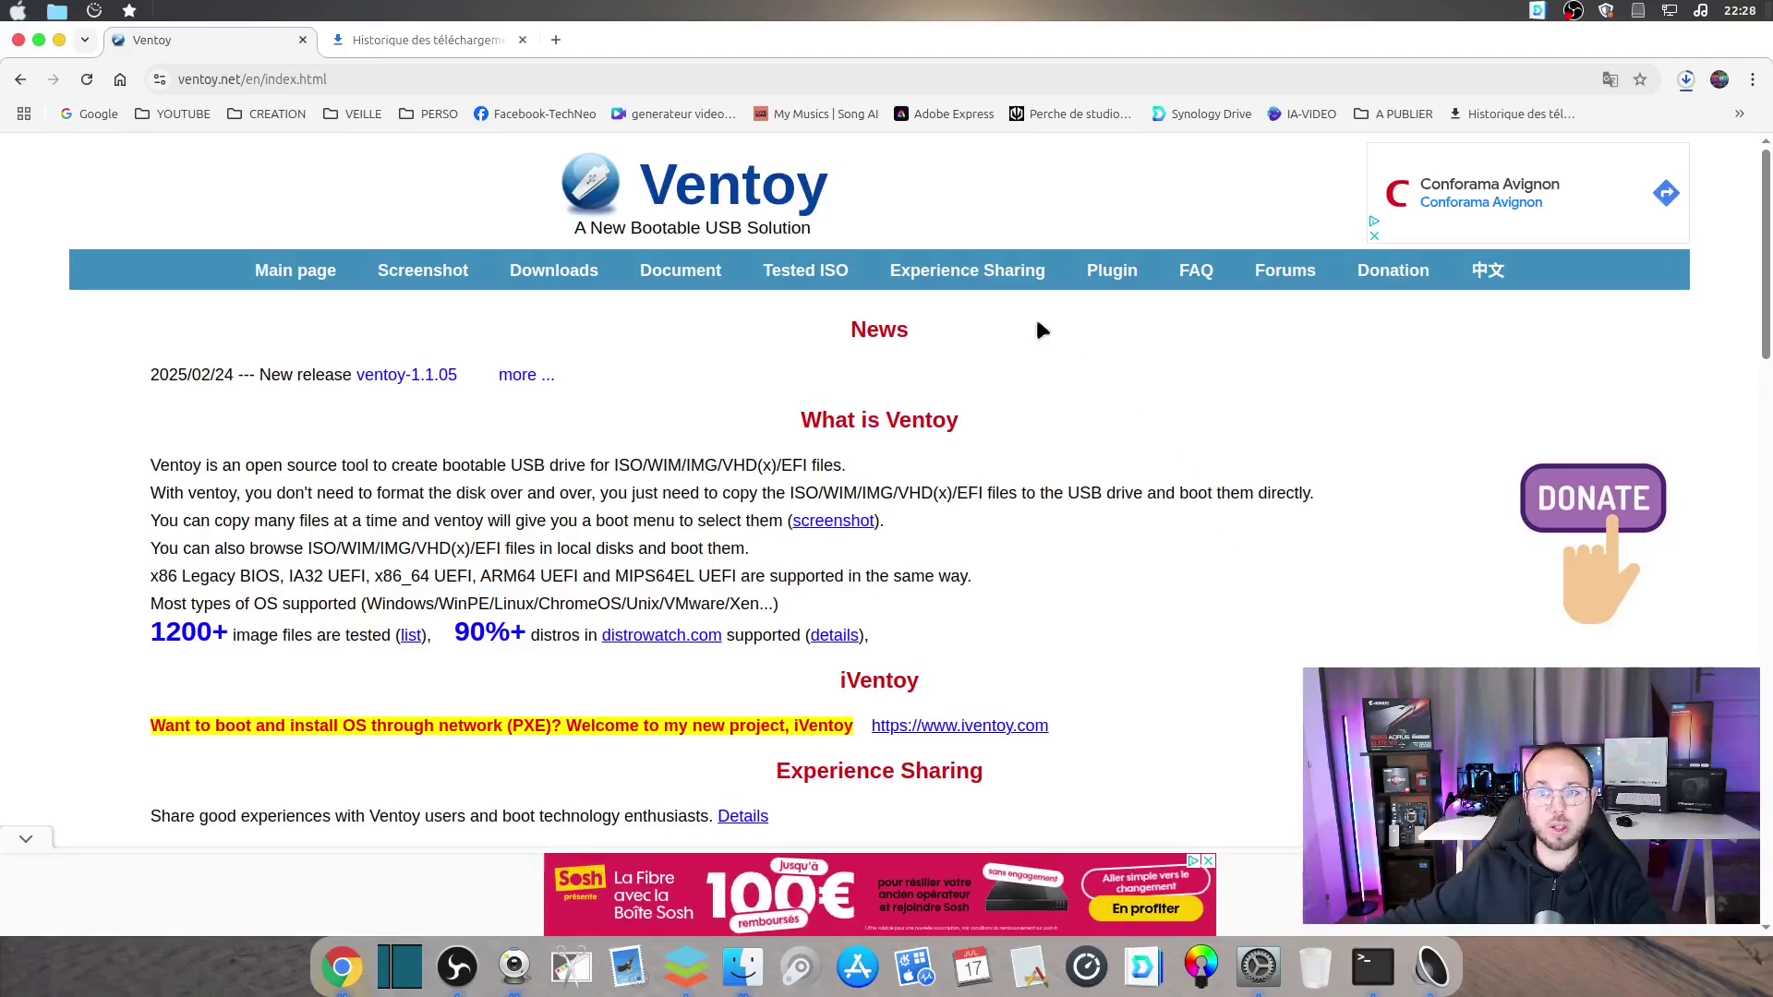
# Browse the Ventoy screenshots page, then return to the download-history tab
pyautogui.click(430, 280)
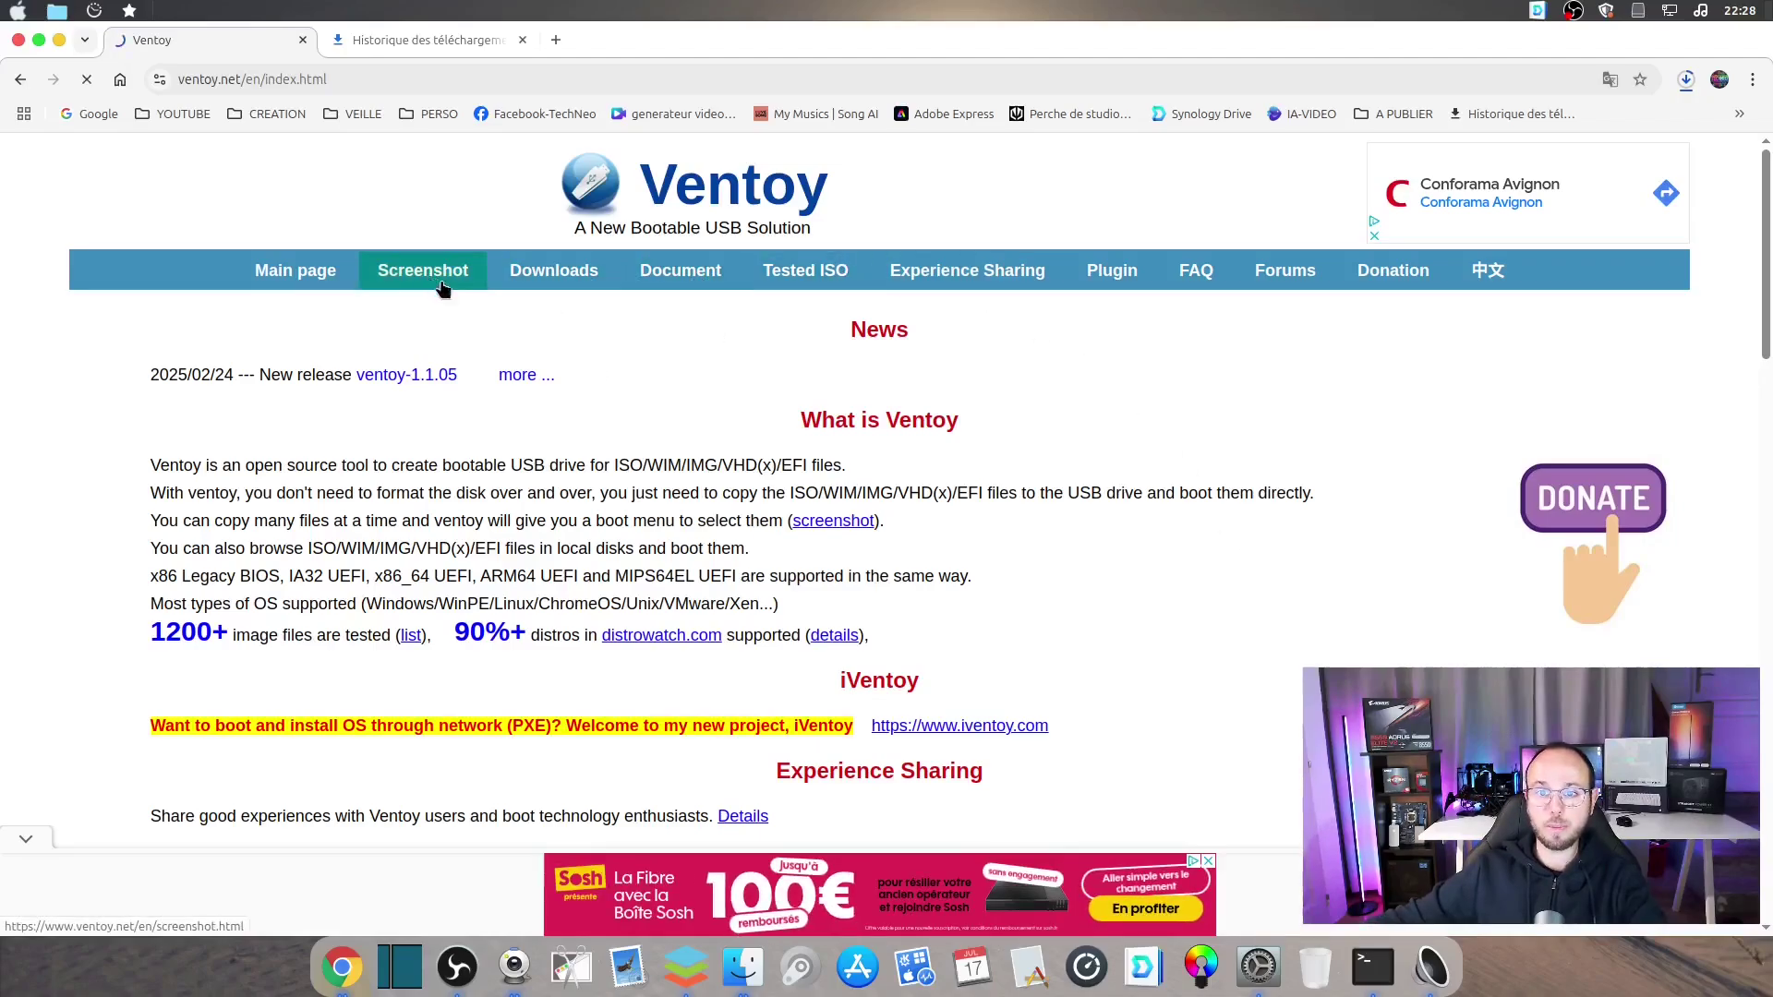
pyautogui.scroll(-7, 1191, 591)
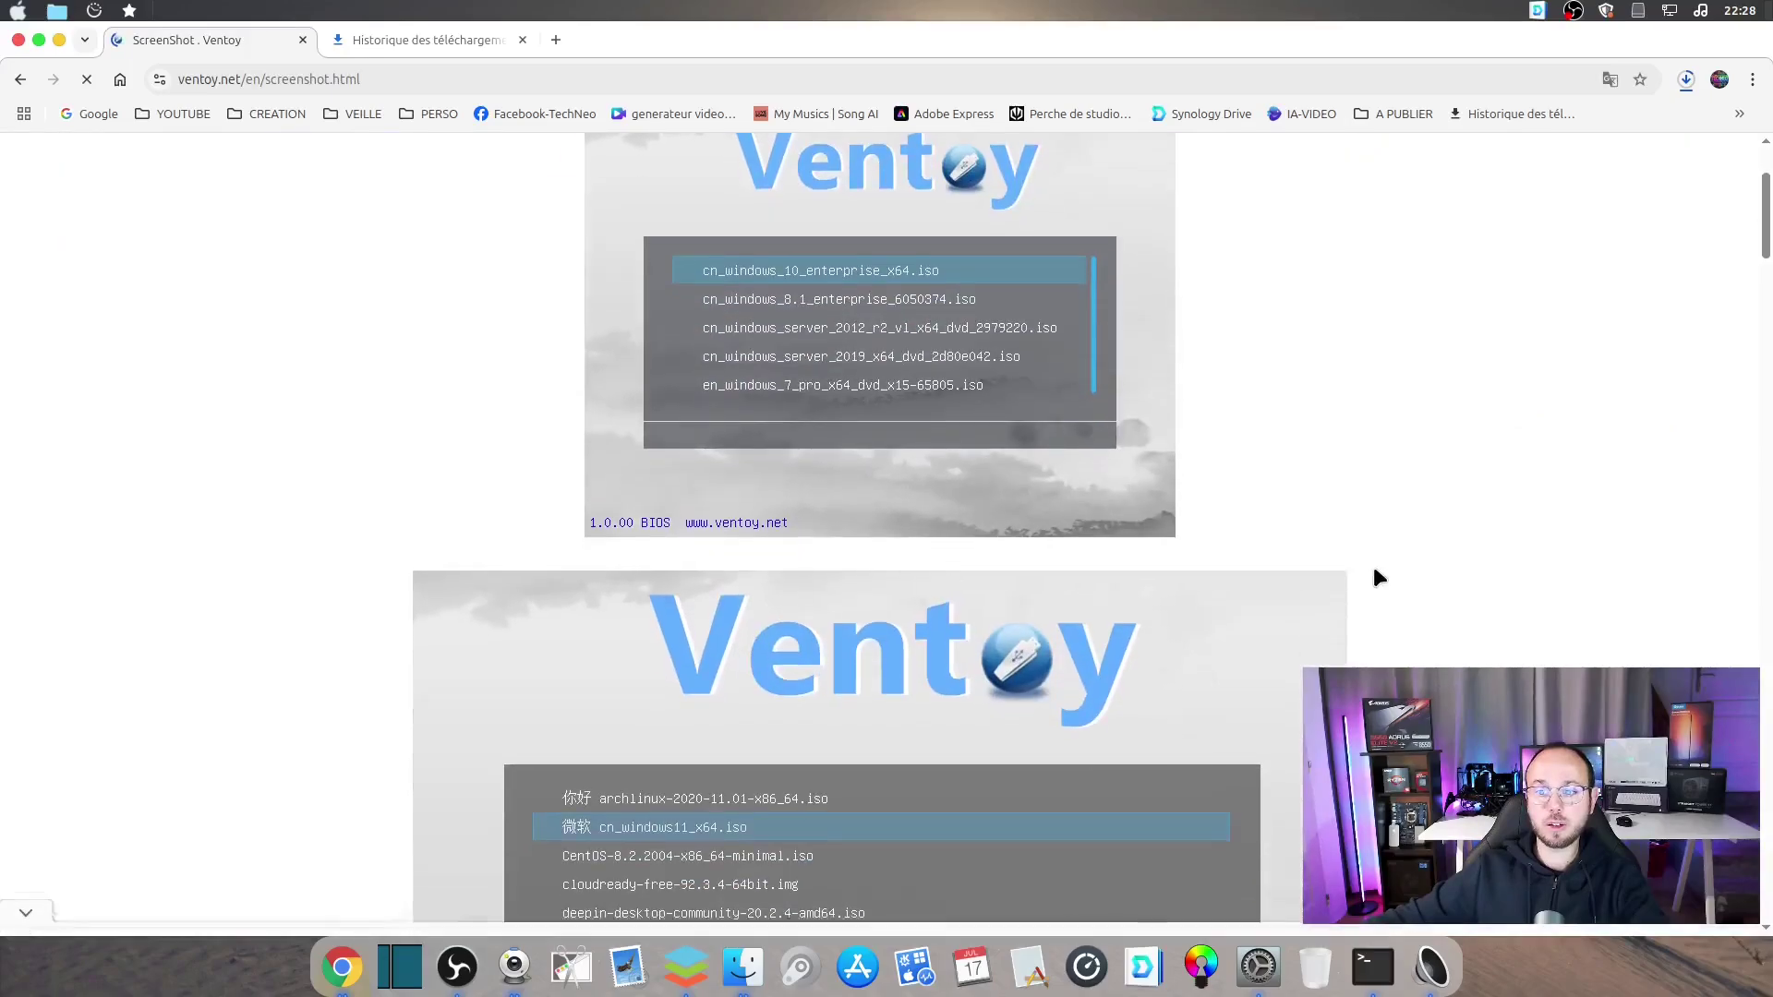
pyautogui.scroll(-1, 1496, 573)
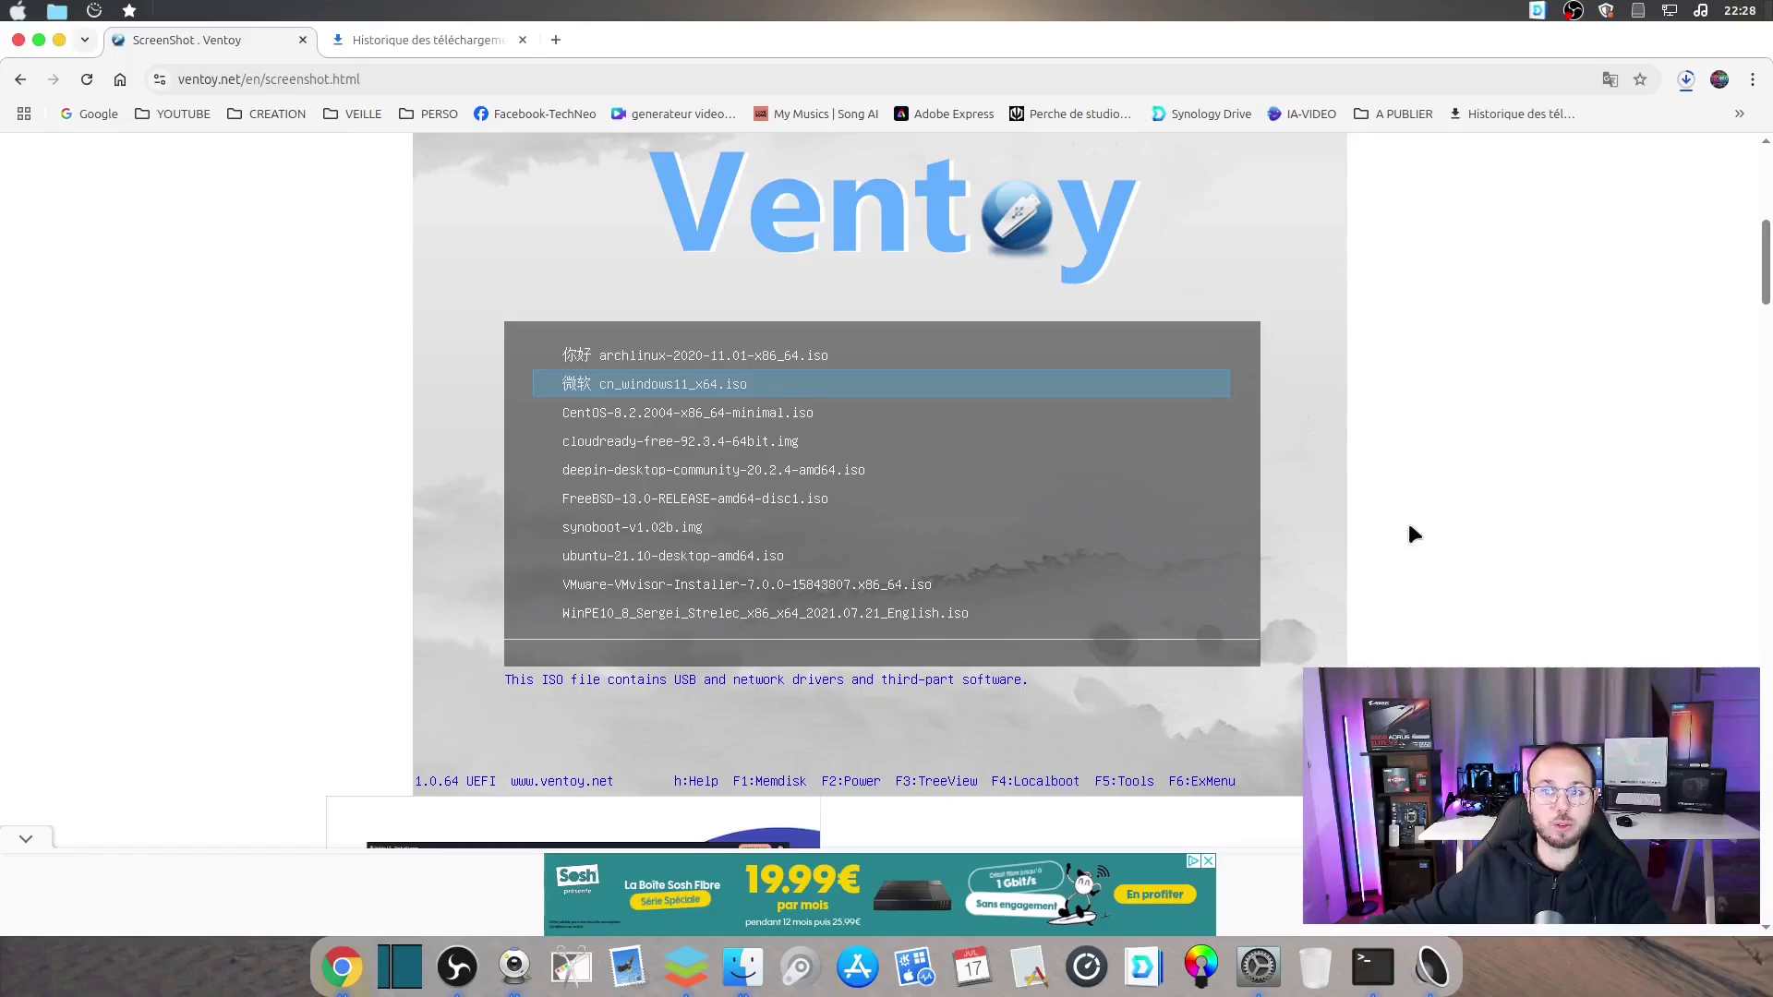
pyautogui.scroll(7, 1570, 576)
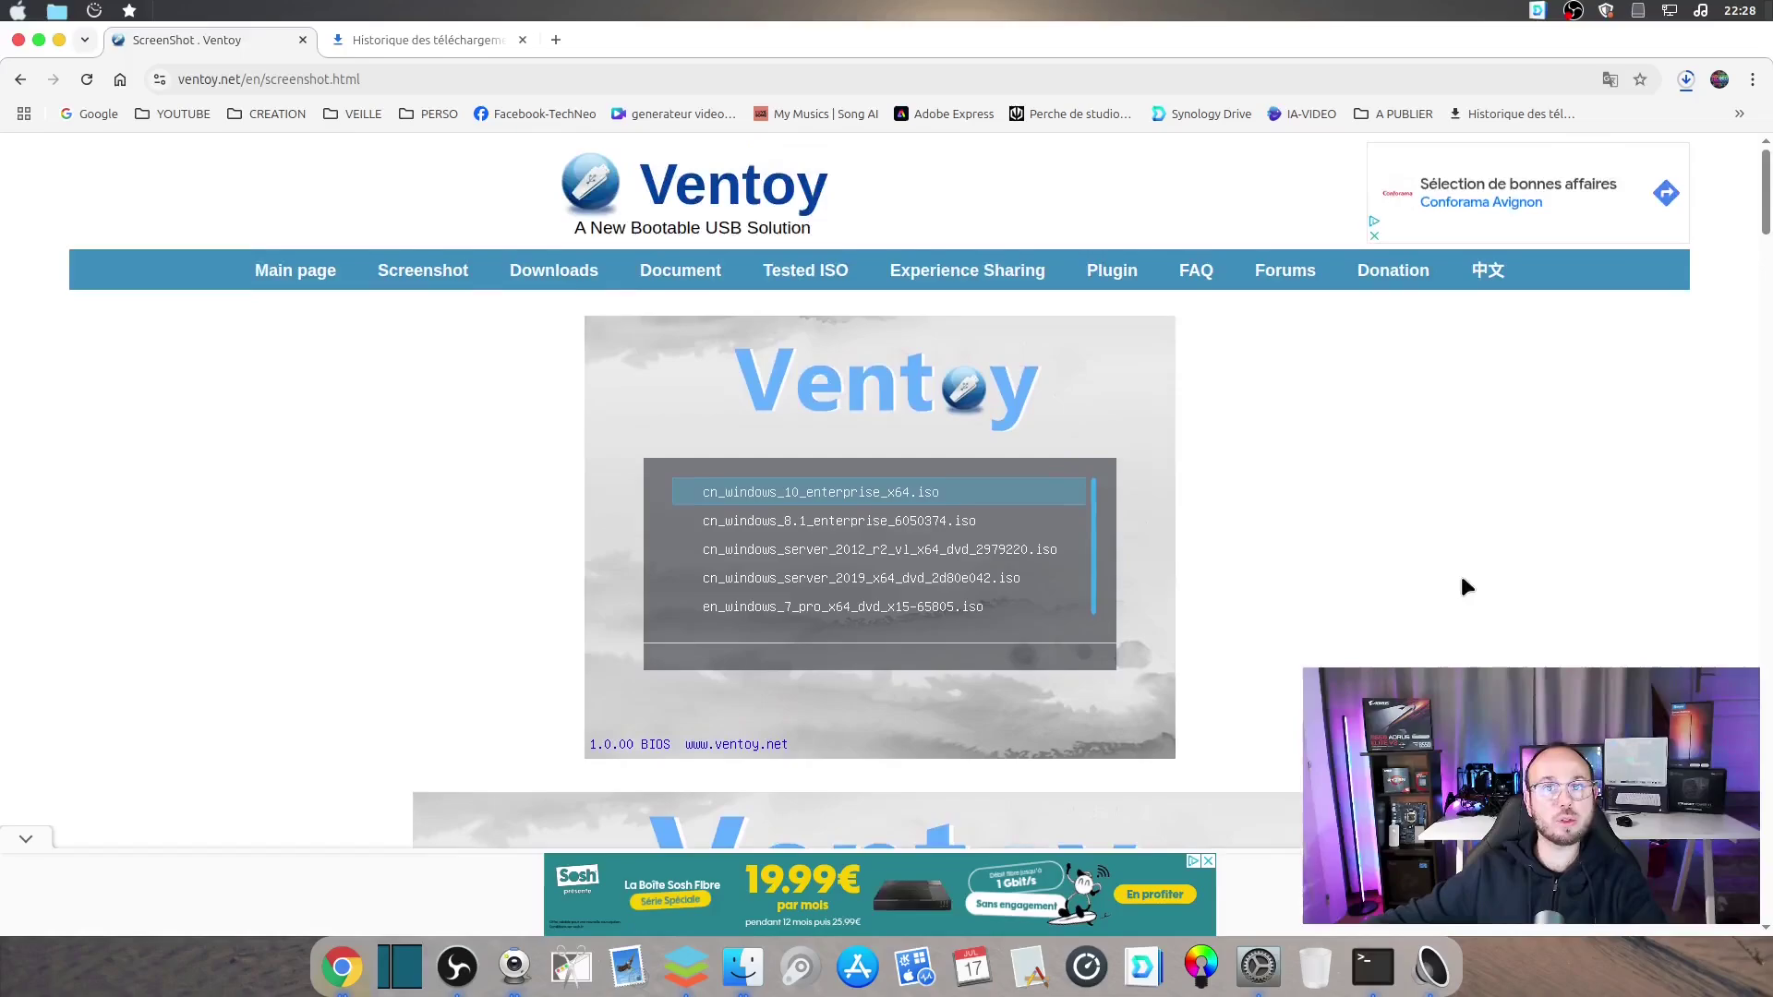
pyautogui.click(424, 39)
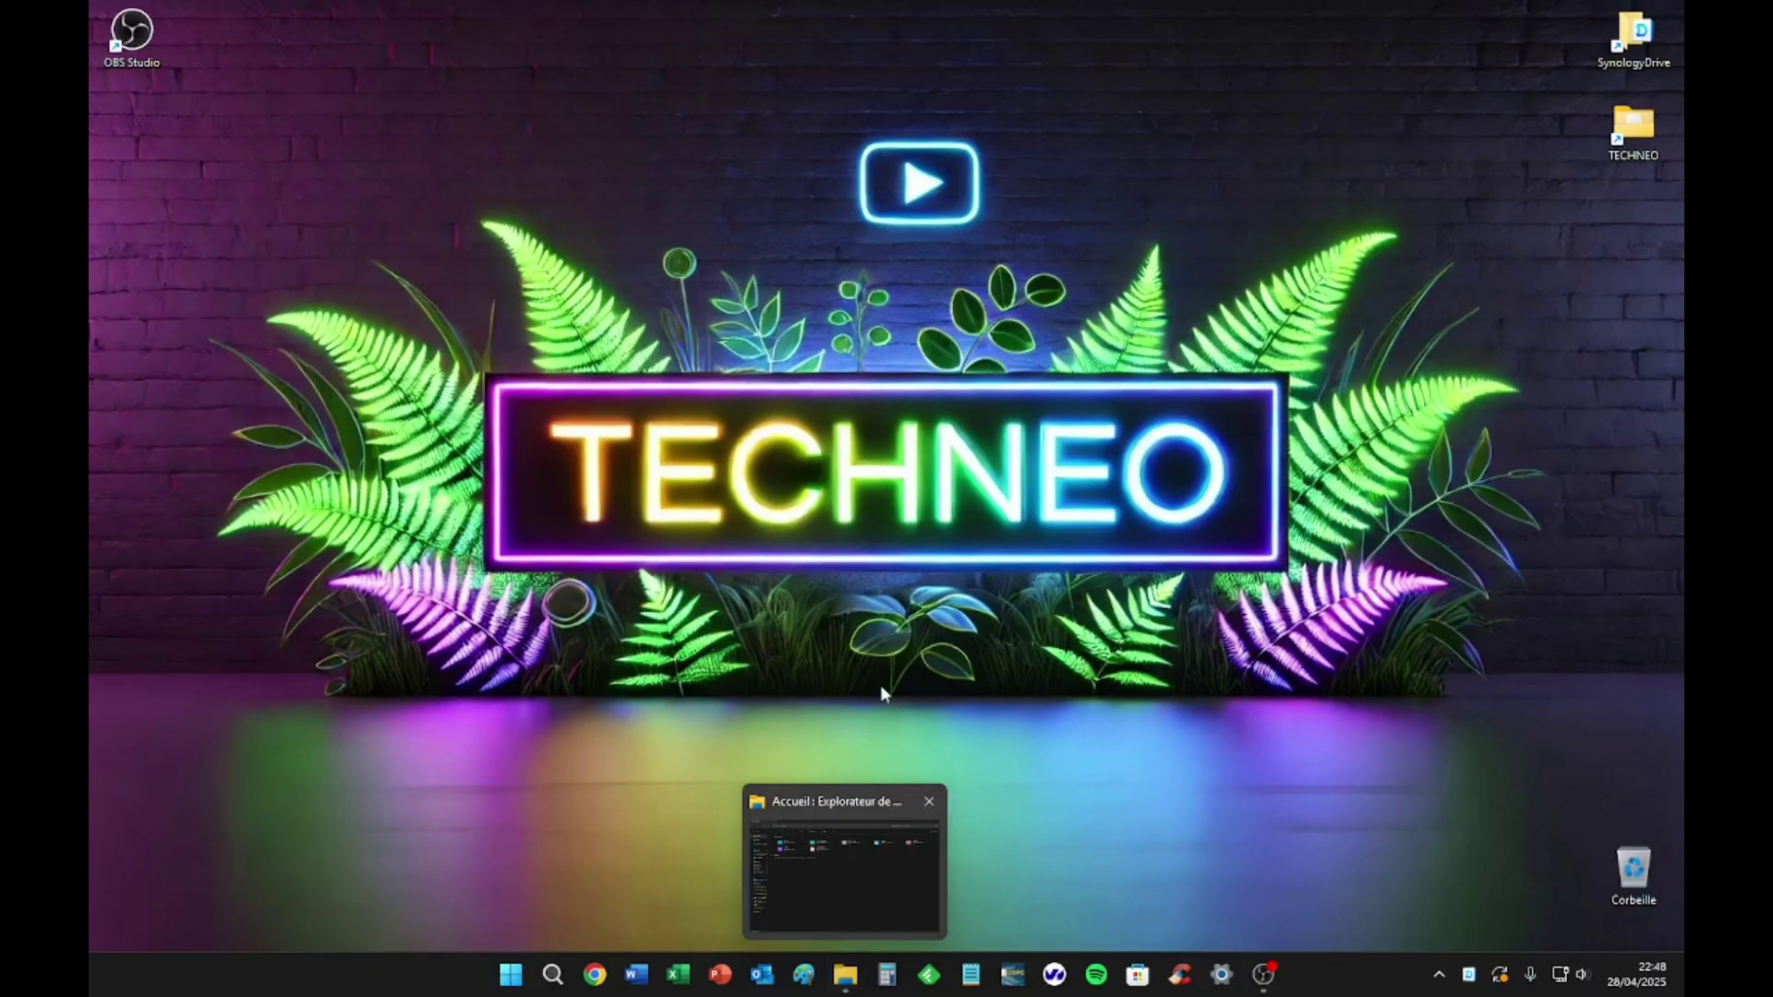
# Extract the Ventoy 1.1.05 zip into Téléchargements without auto-opening the extracted folder
pyautogui.click(845, 974)
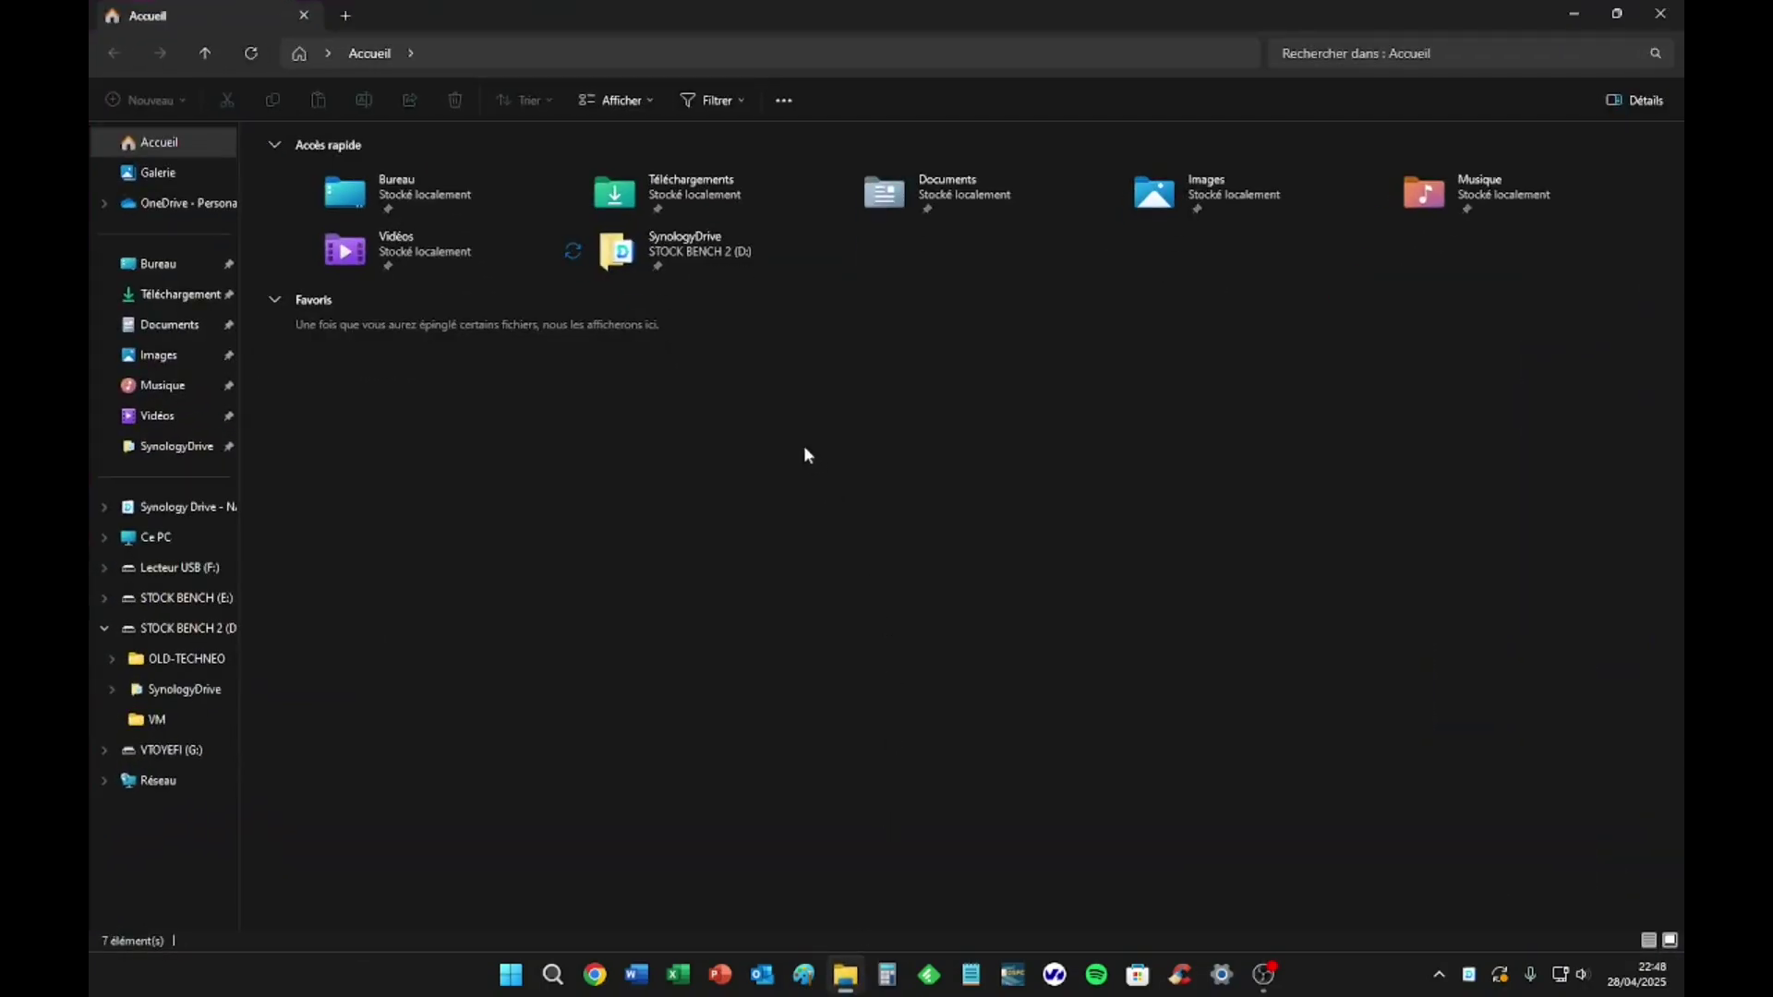
pyautogui.doubleClick(624, 195)
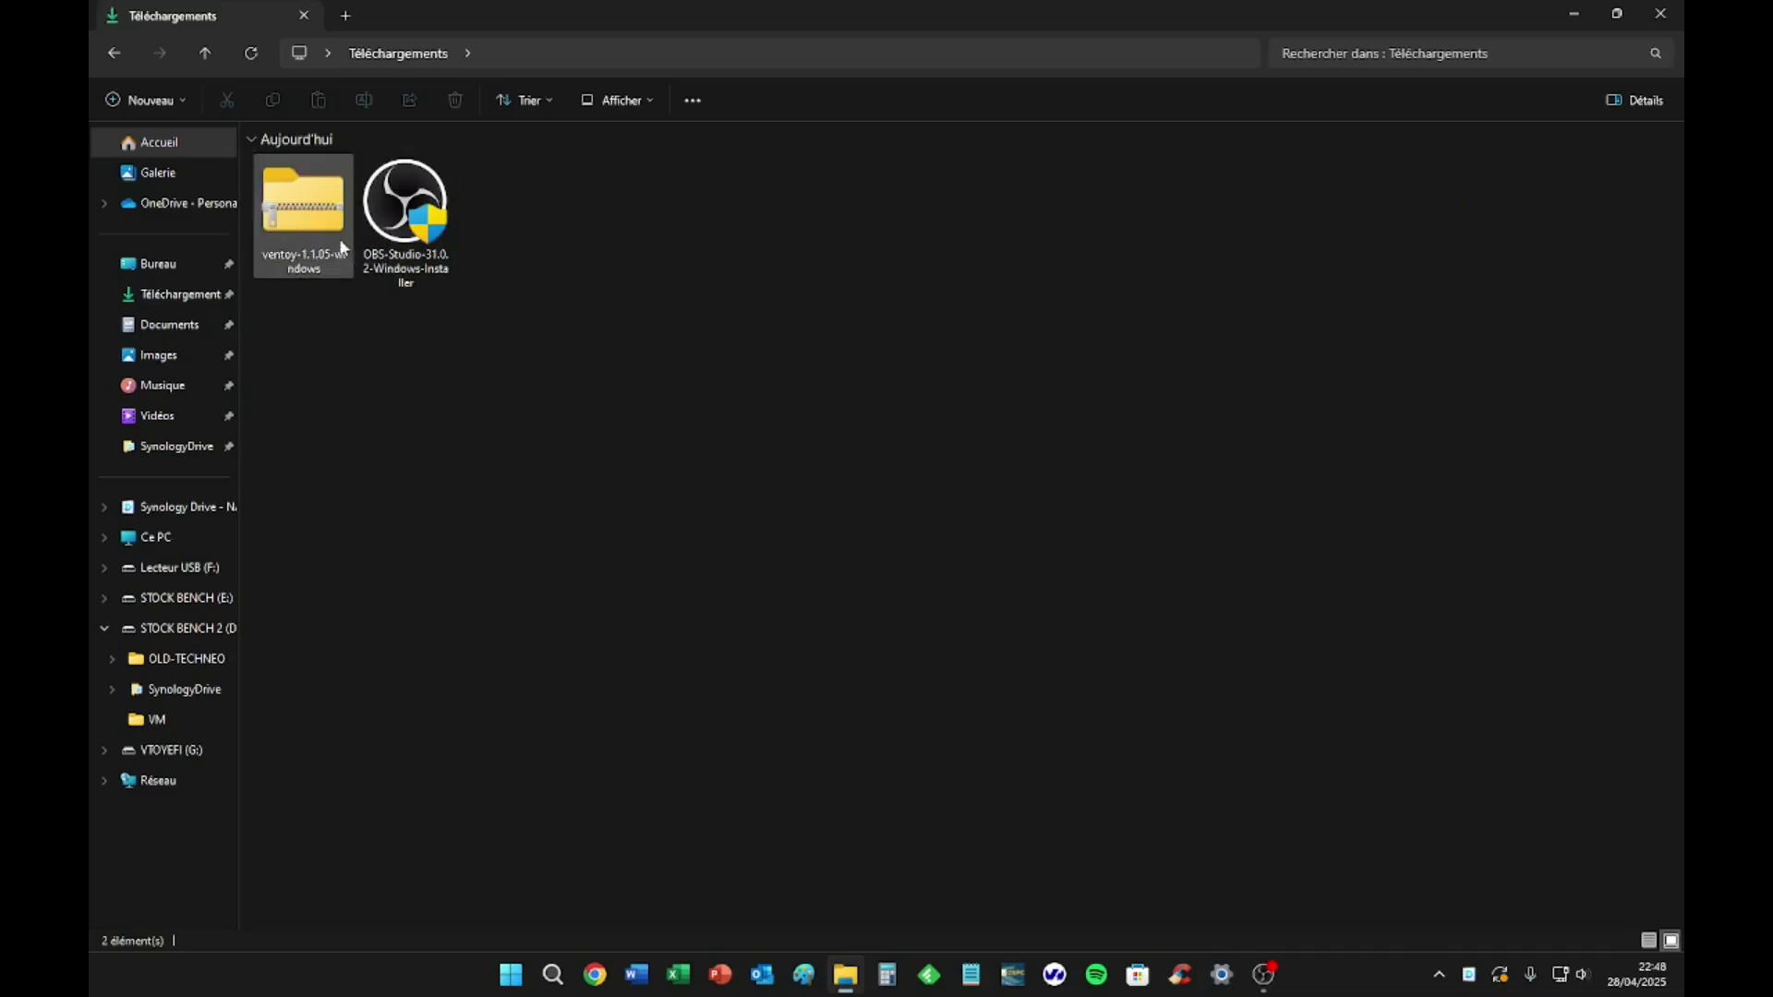
pyautogui.rightClick(341, 248)
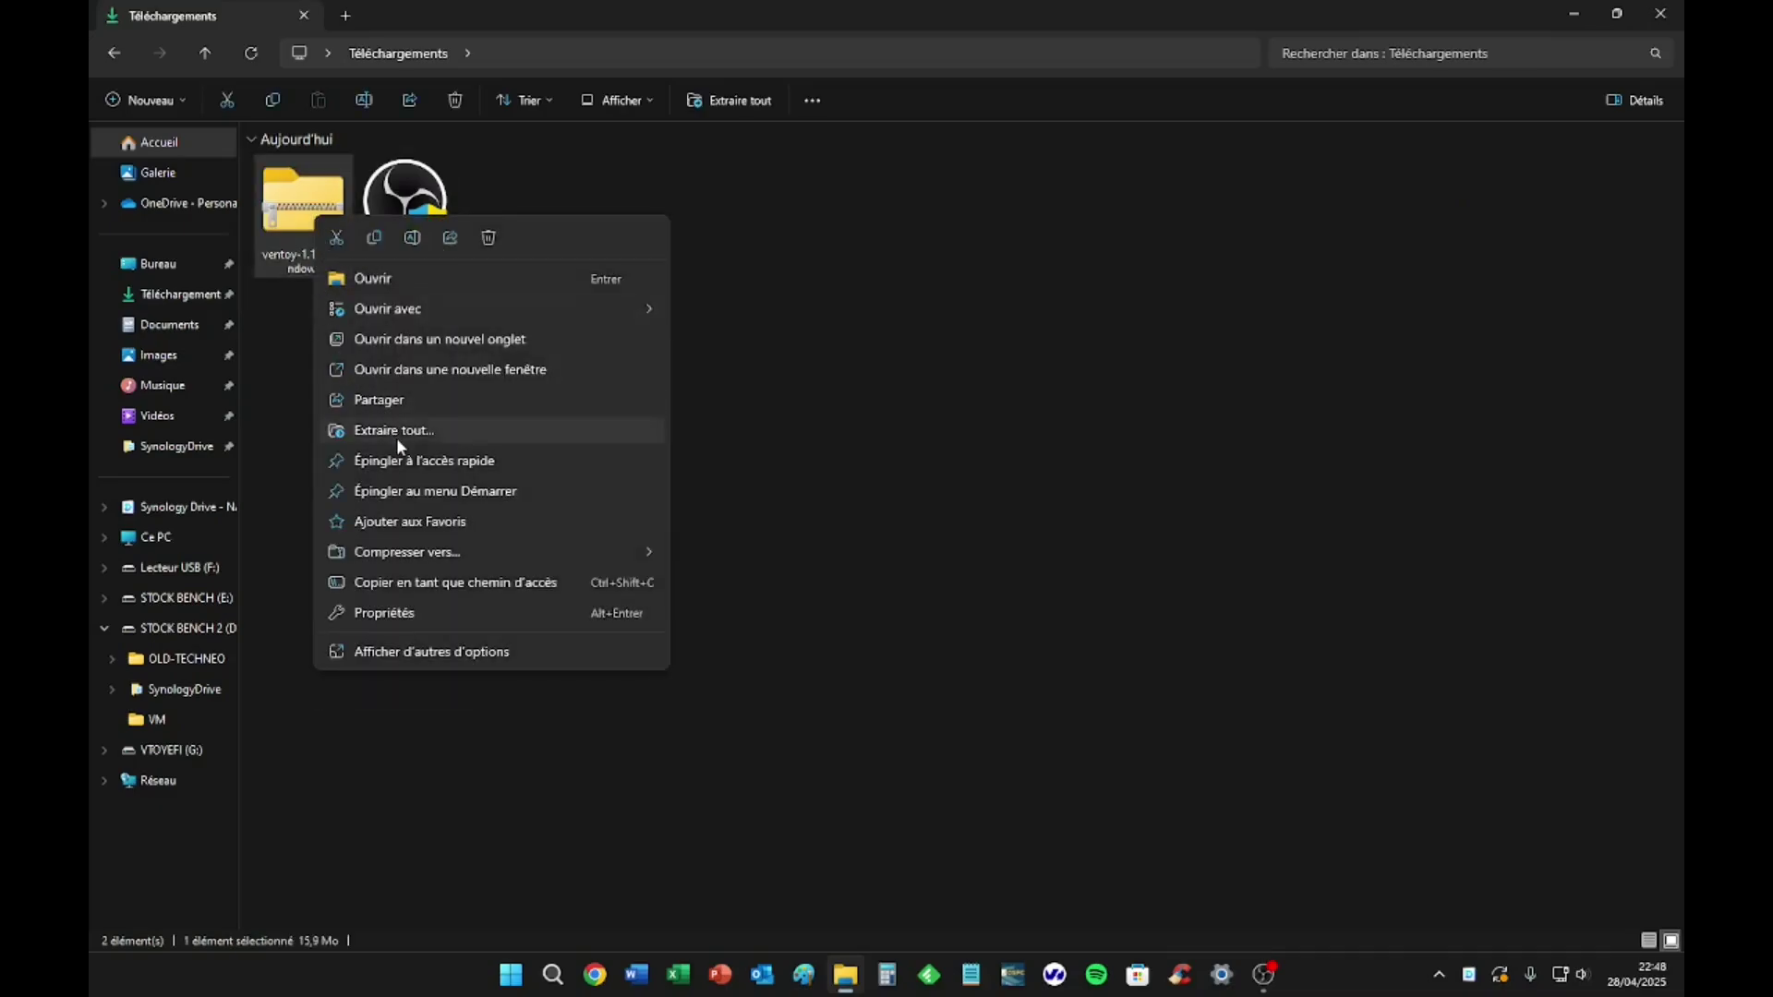
pyautogui.click(397, 434)
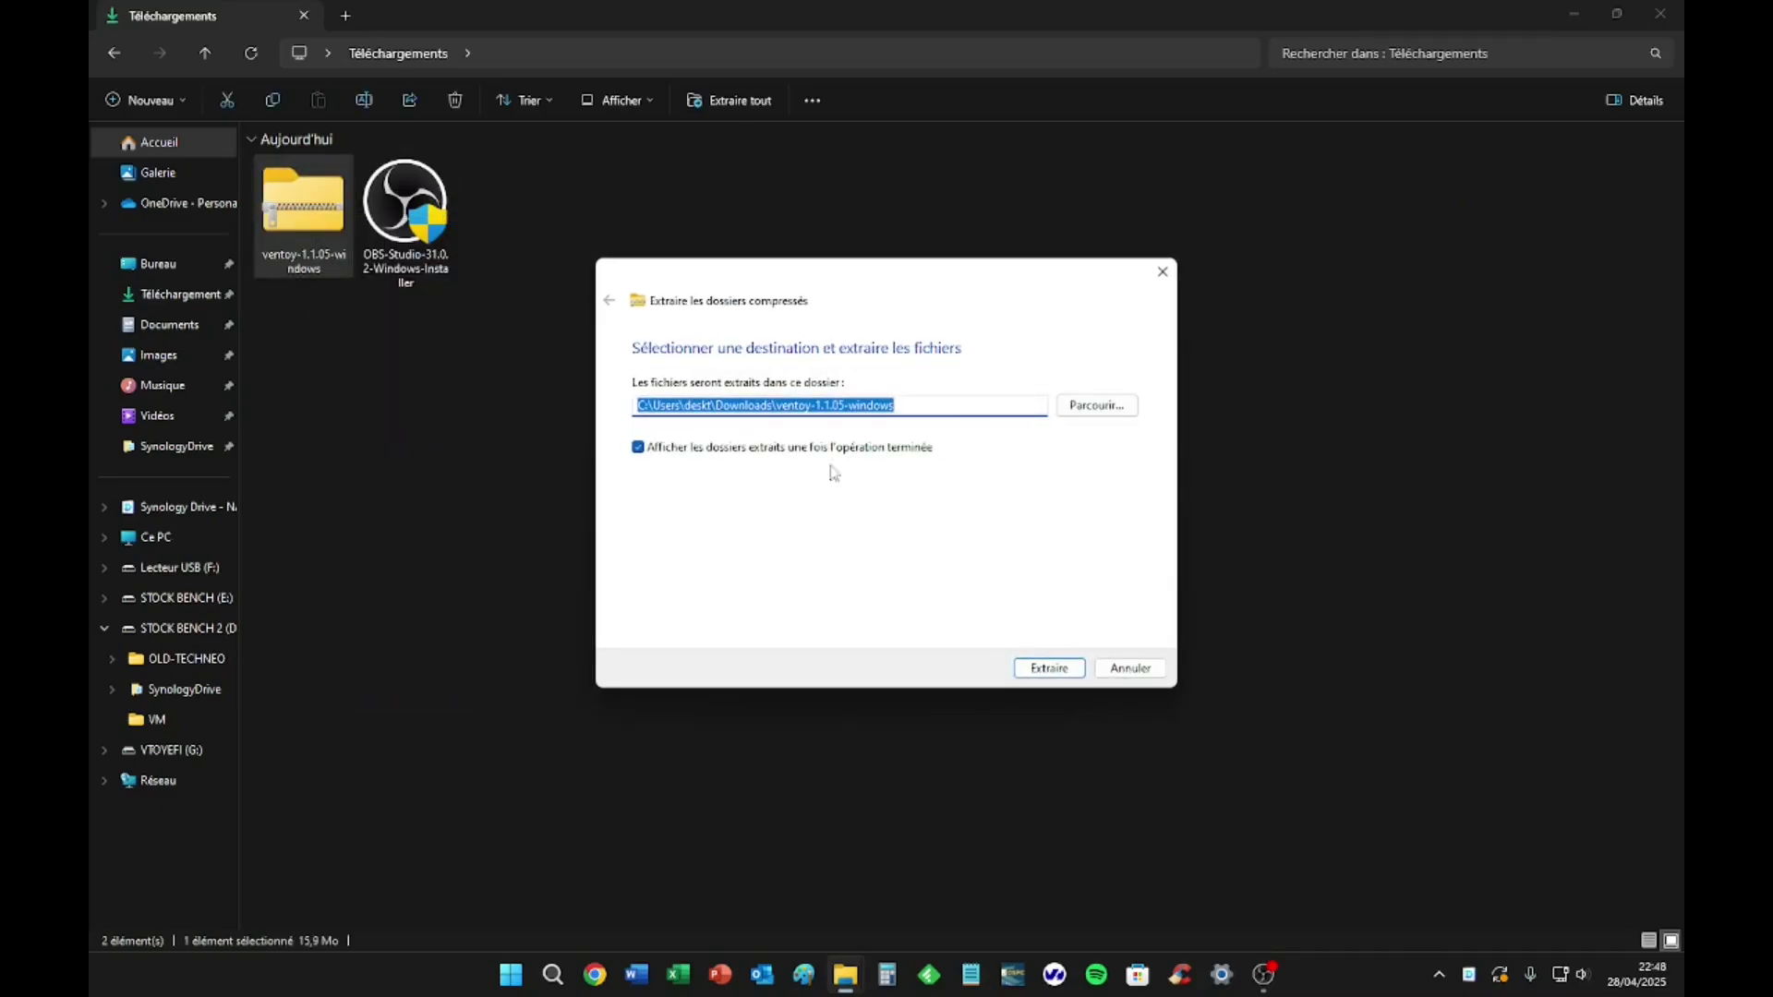
pyautogui.click(637, 447)
pyautogui.click(1042, 668)
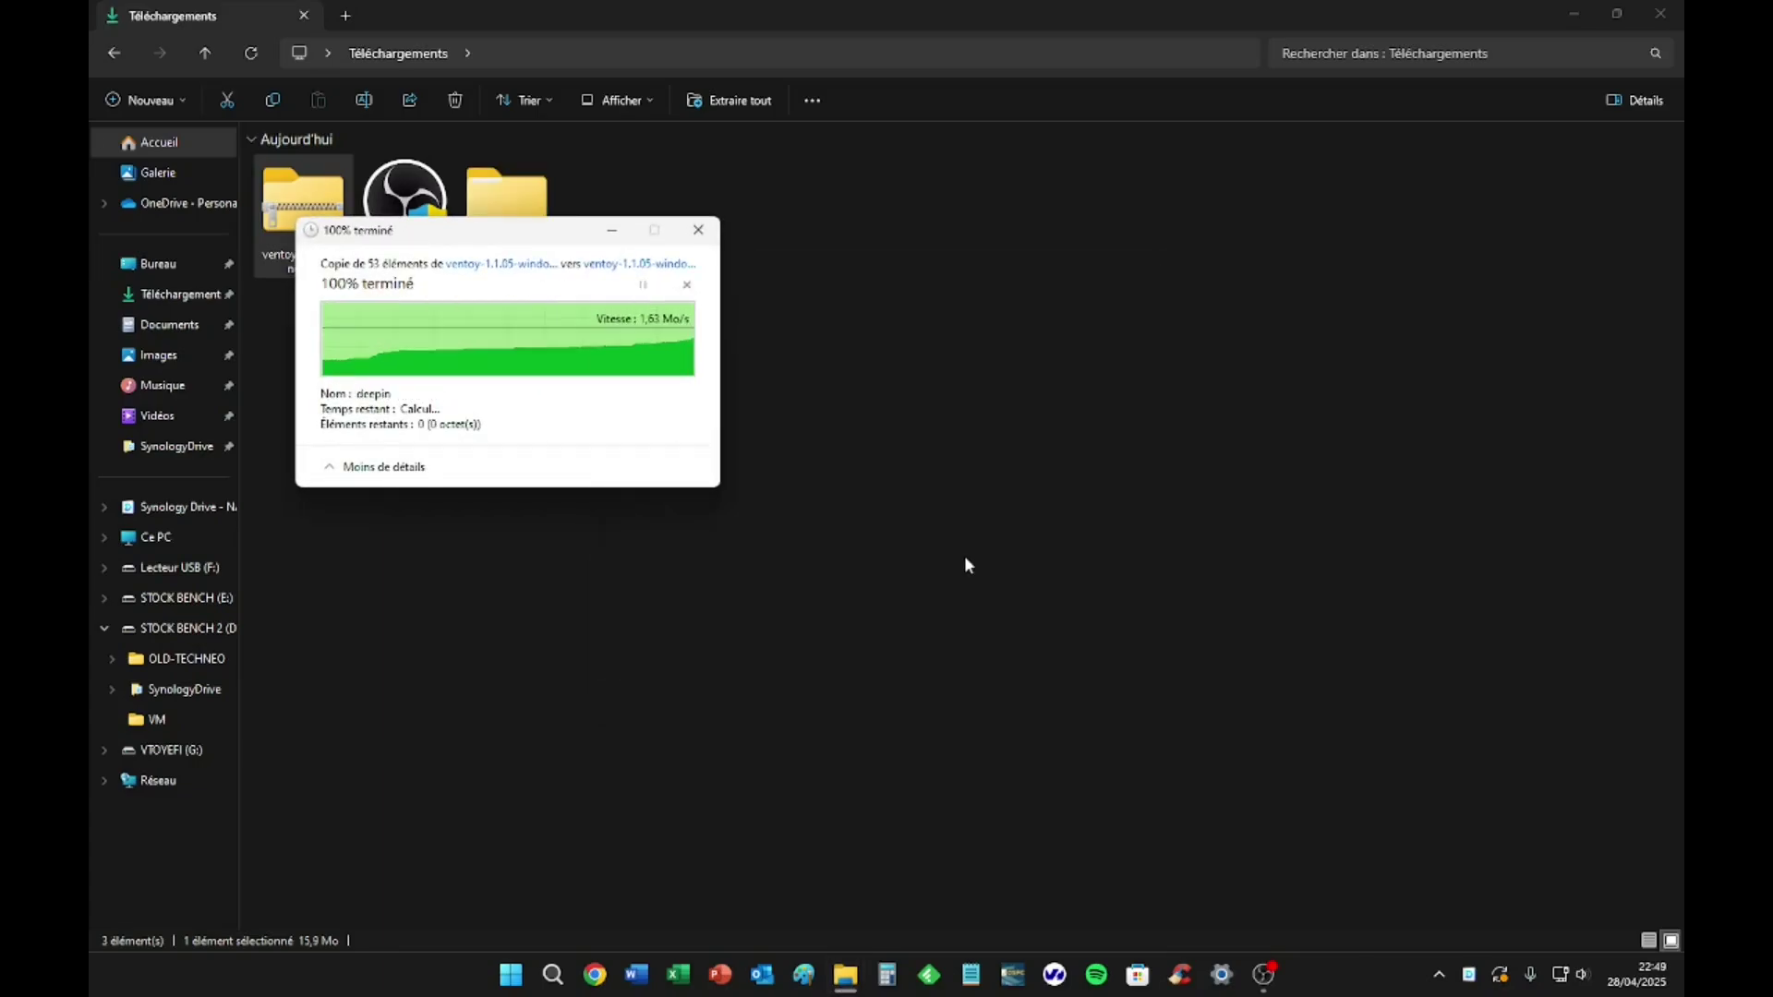
# Open ventoy-1.1.05-windows > ventoy-1.1.05 and add a new Accueil tab
pyautogui.doubleClick(530, 208)
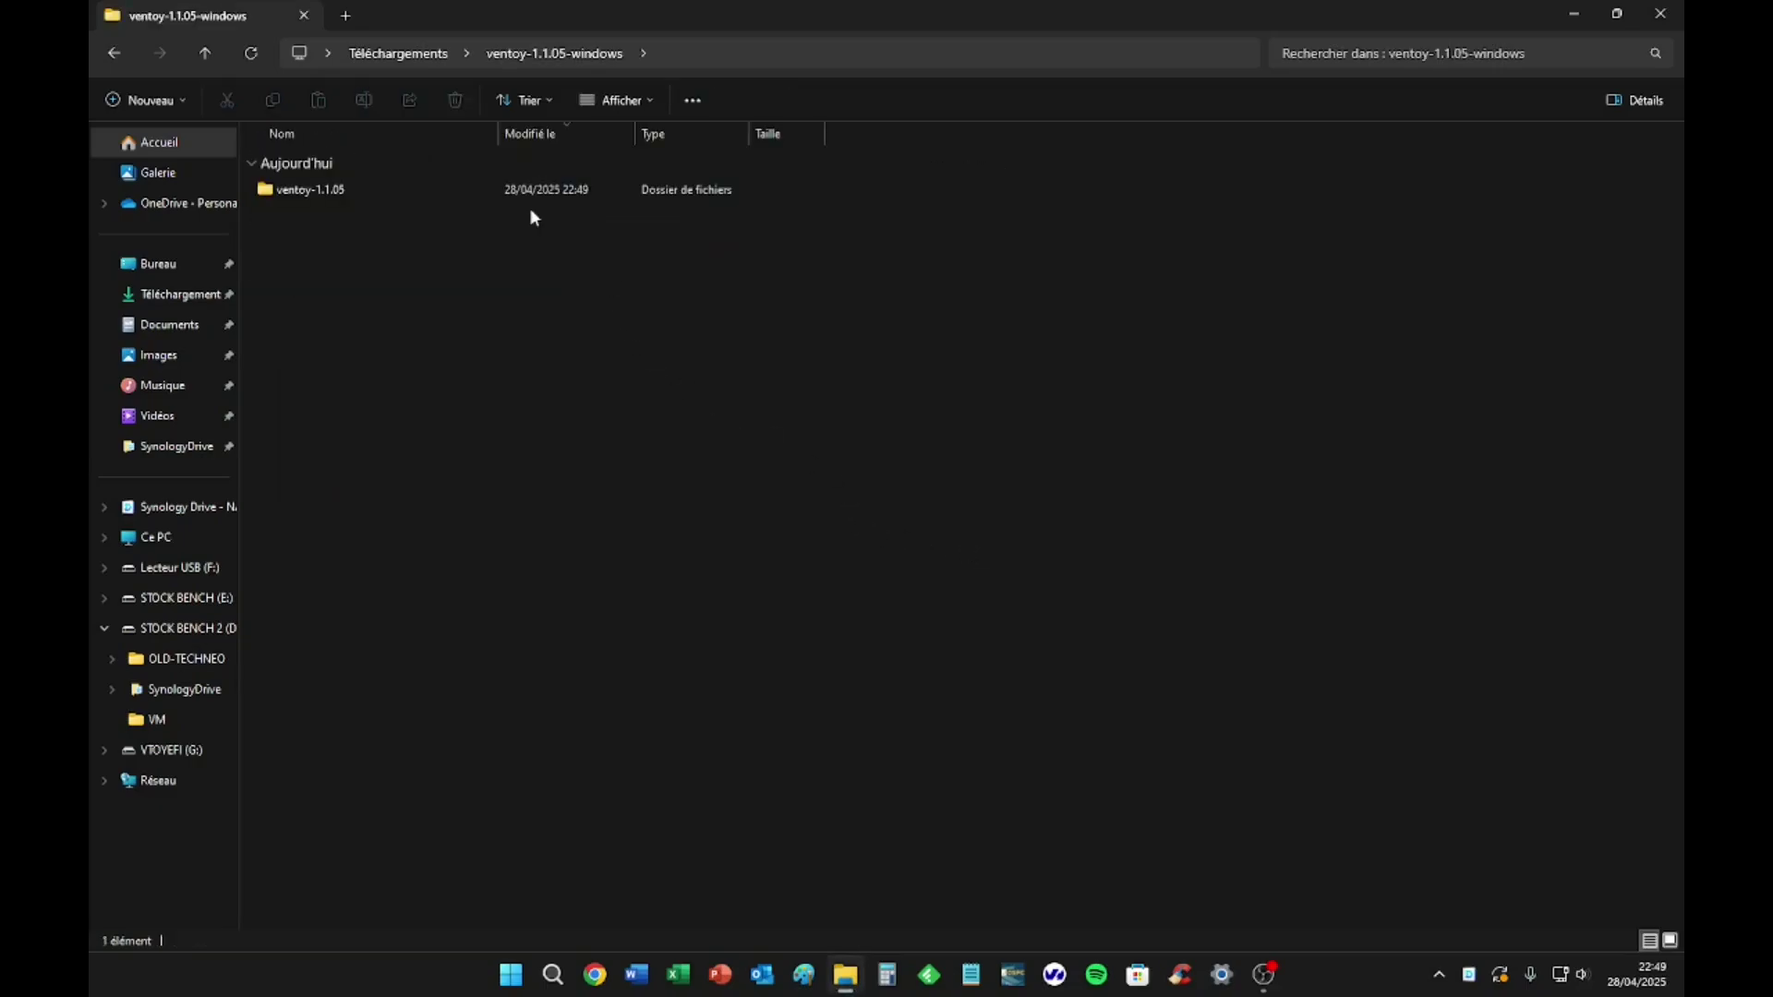
pyautogui.doubleClick(338, 194)
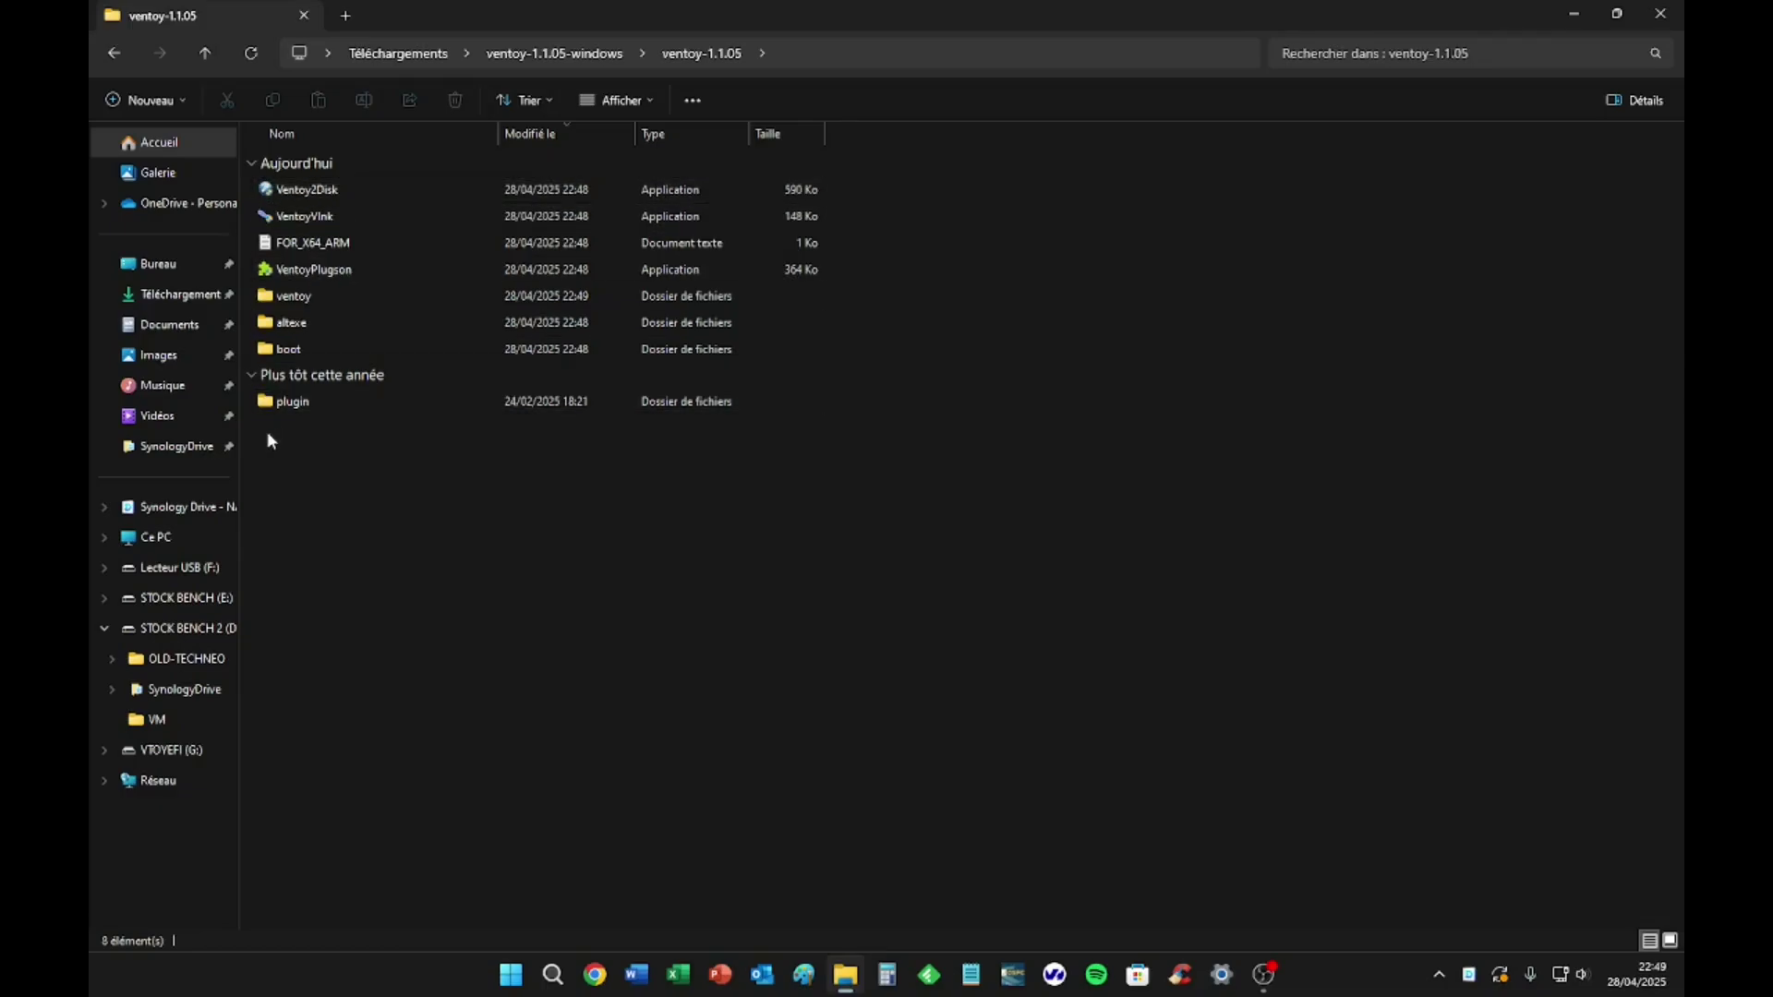
pyautogui.click(357, 17)
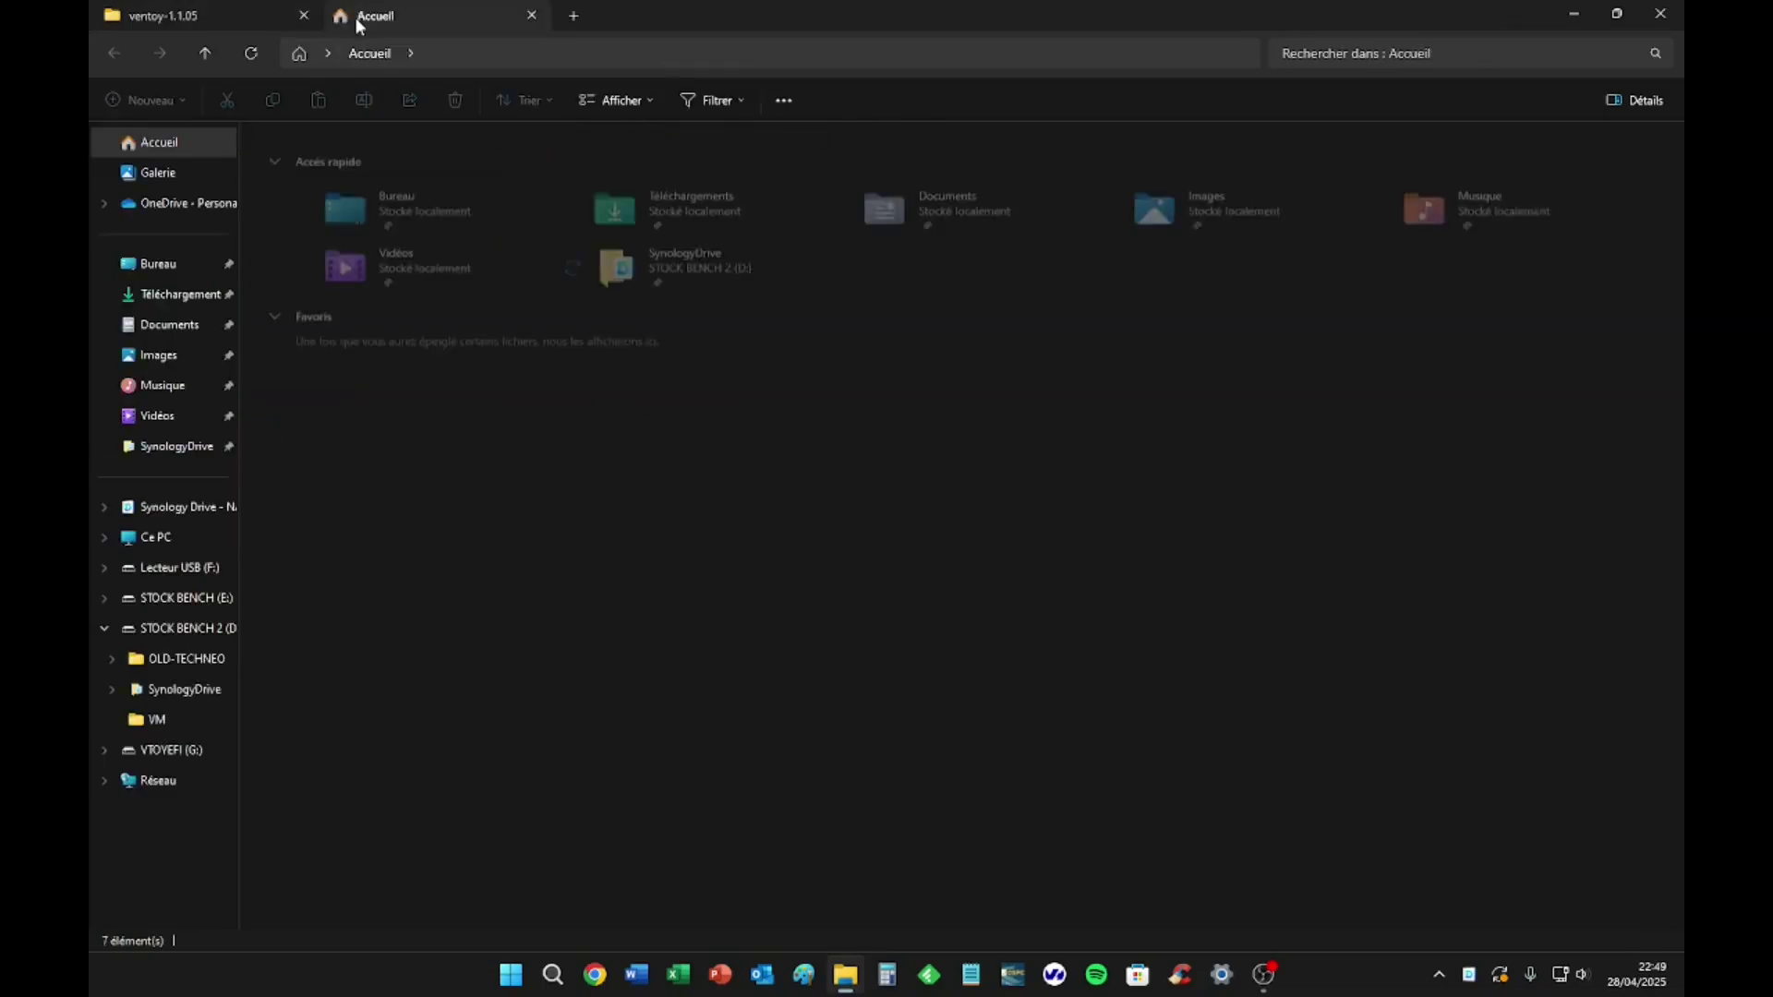
# Quick-format the VTOYEFI (G:) drive as FAT, then return to the ventoy-1.1.05 tab
pyautogui.click(182, 534)
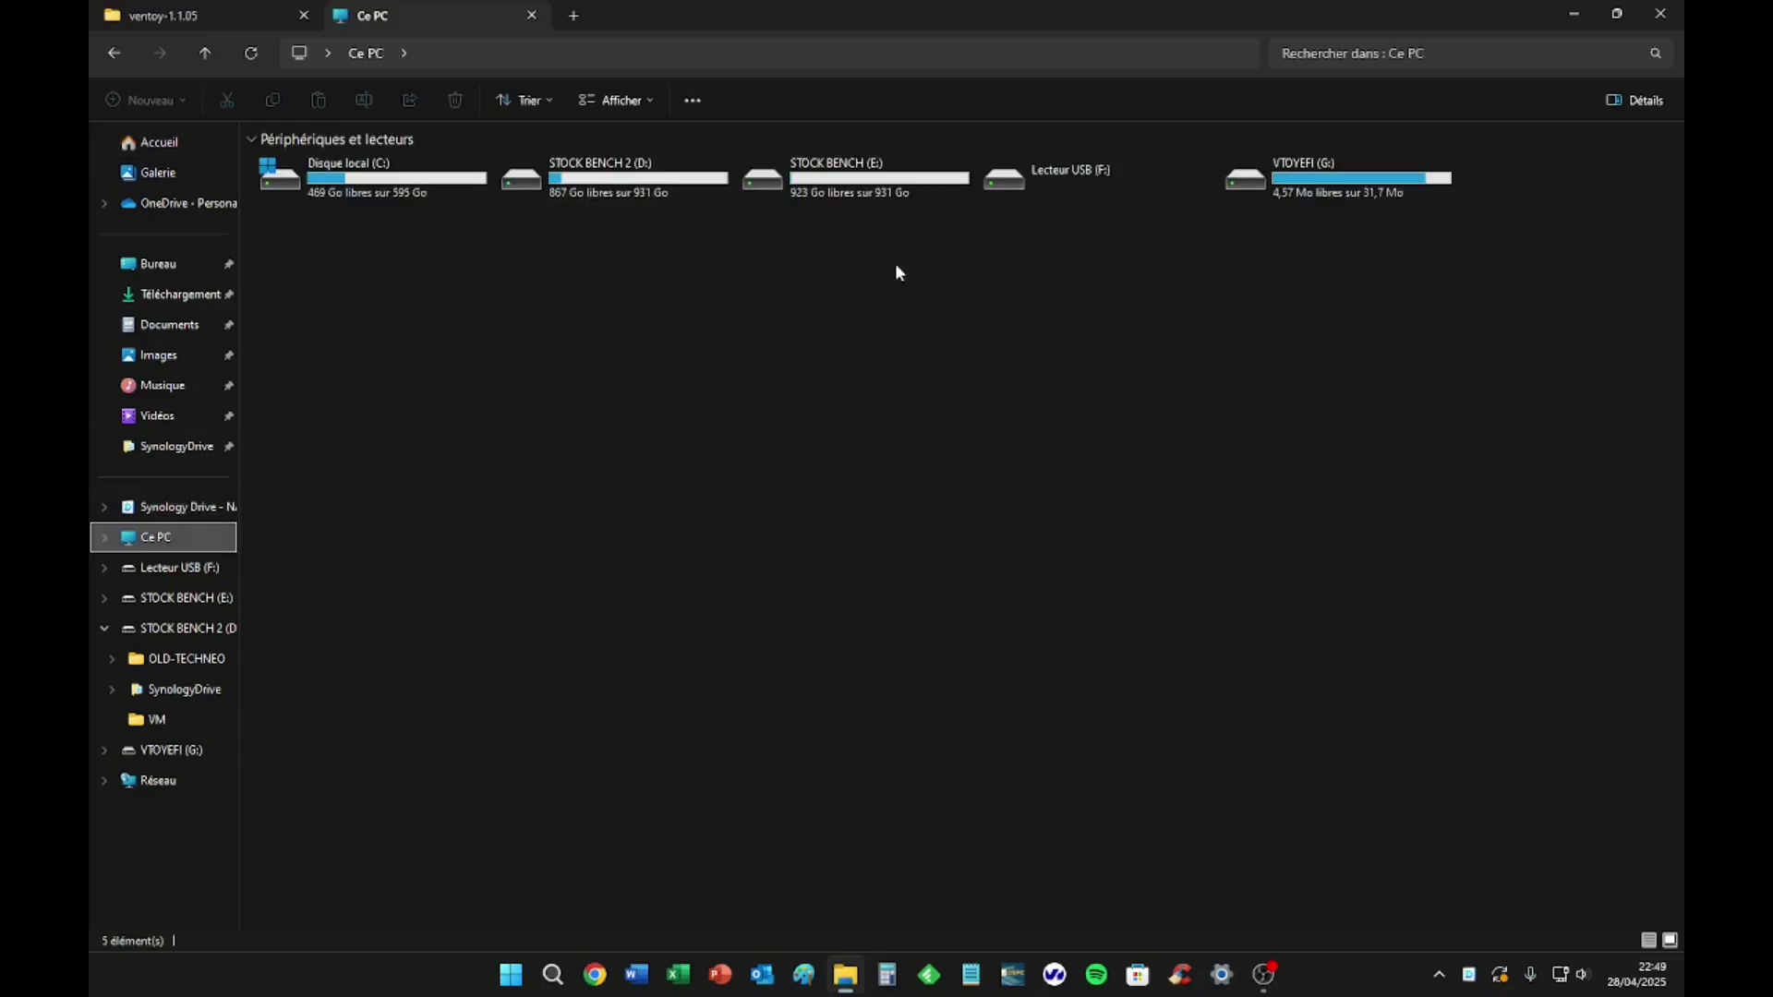
pyautogui.rightClick(1261, 177)
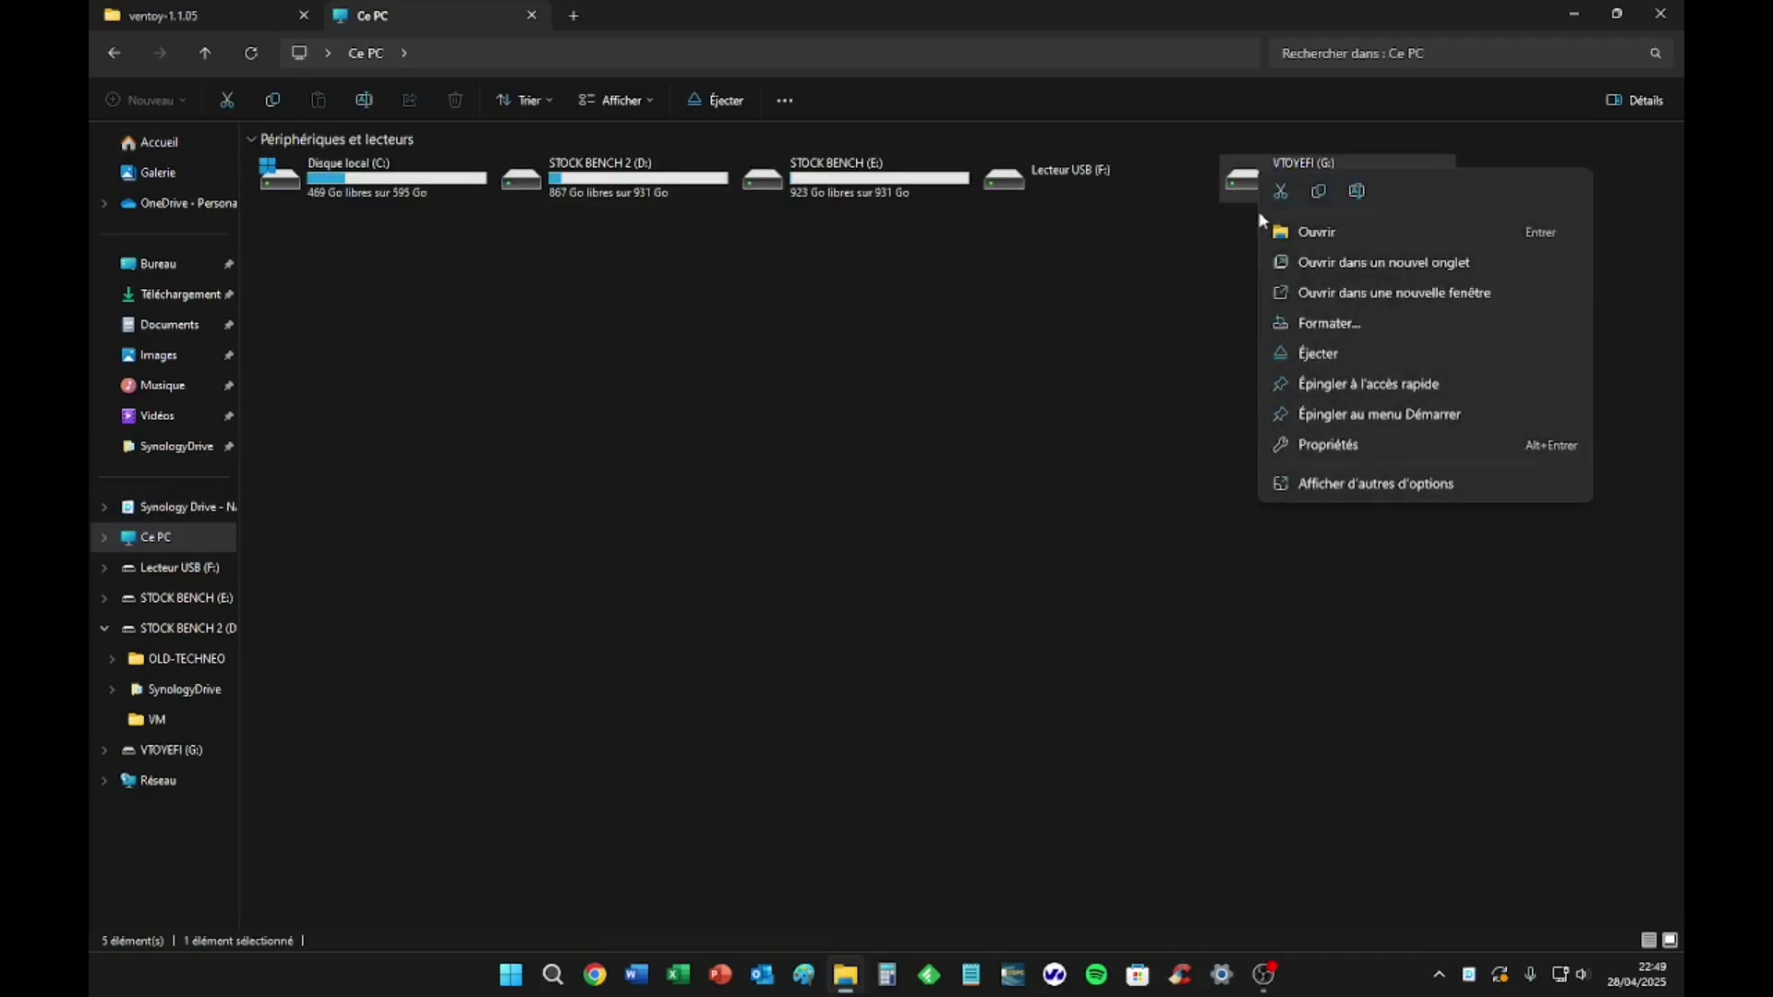
pyautogui.click(1315, 325)
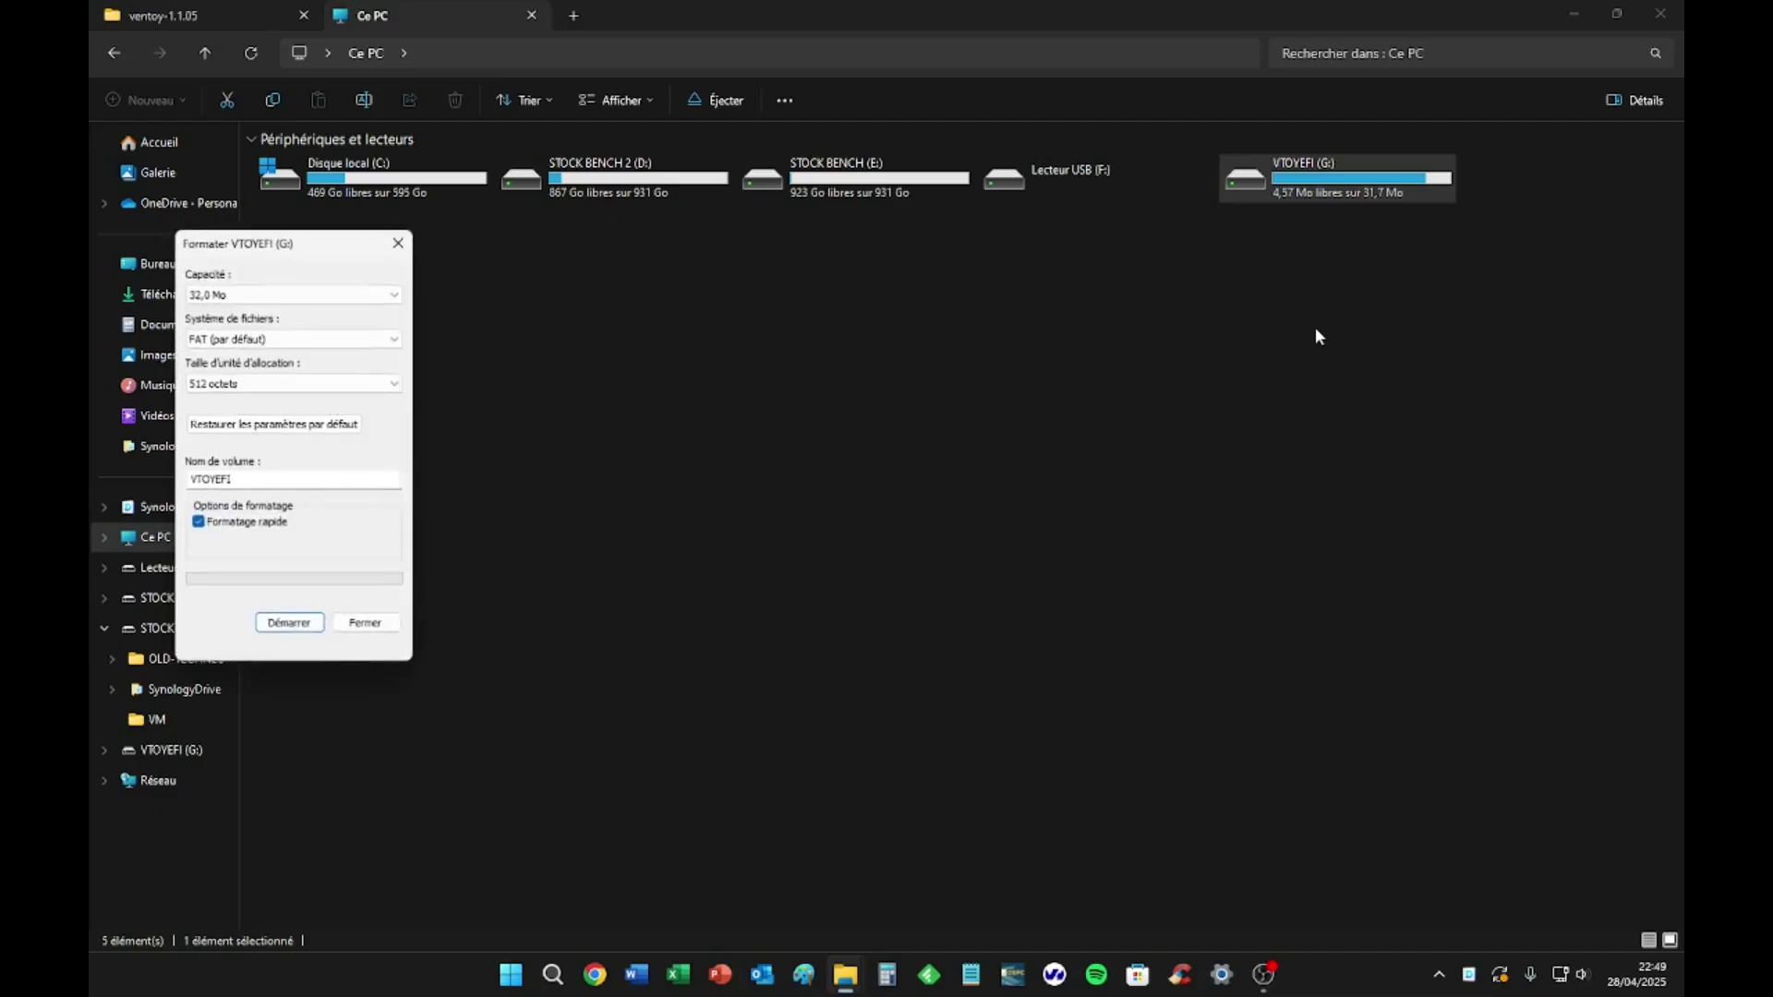
pyautogui.click(289, 623)
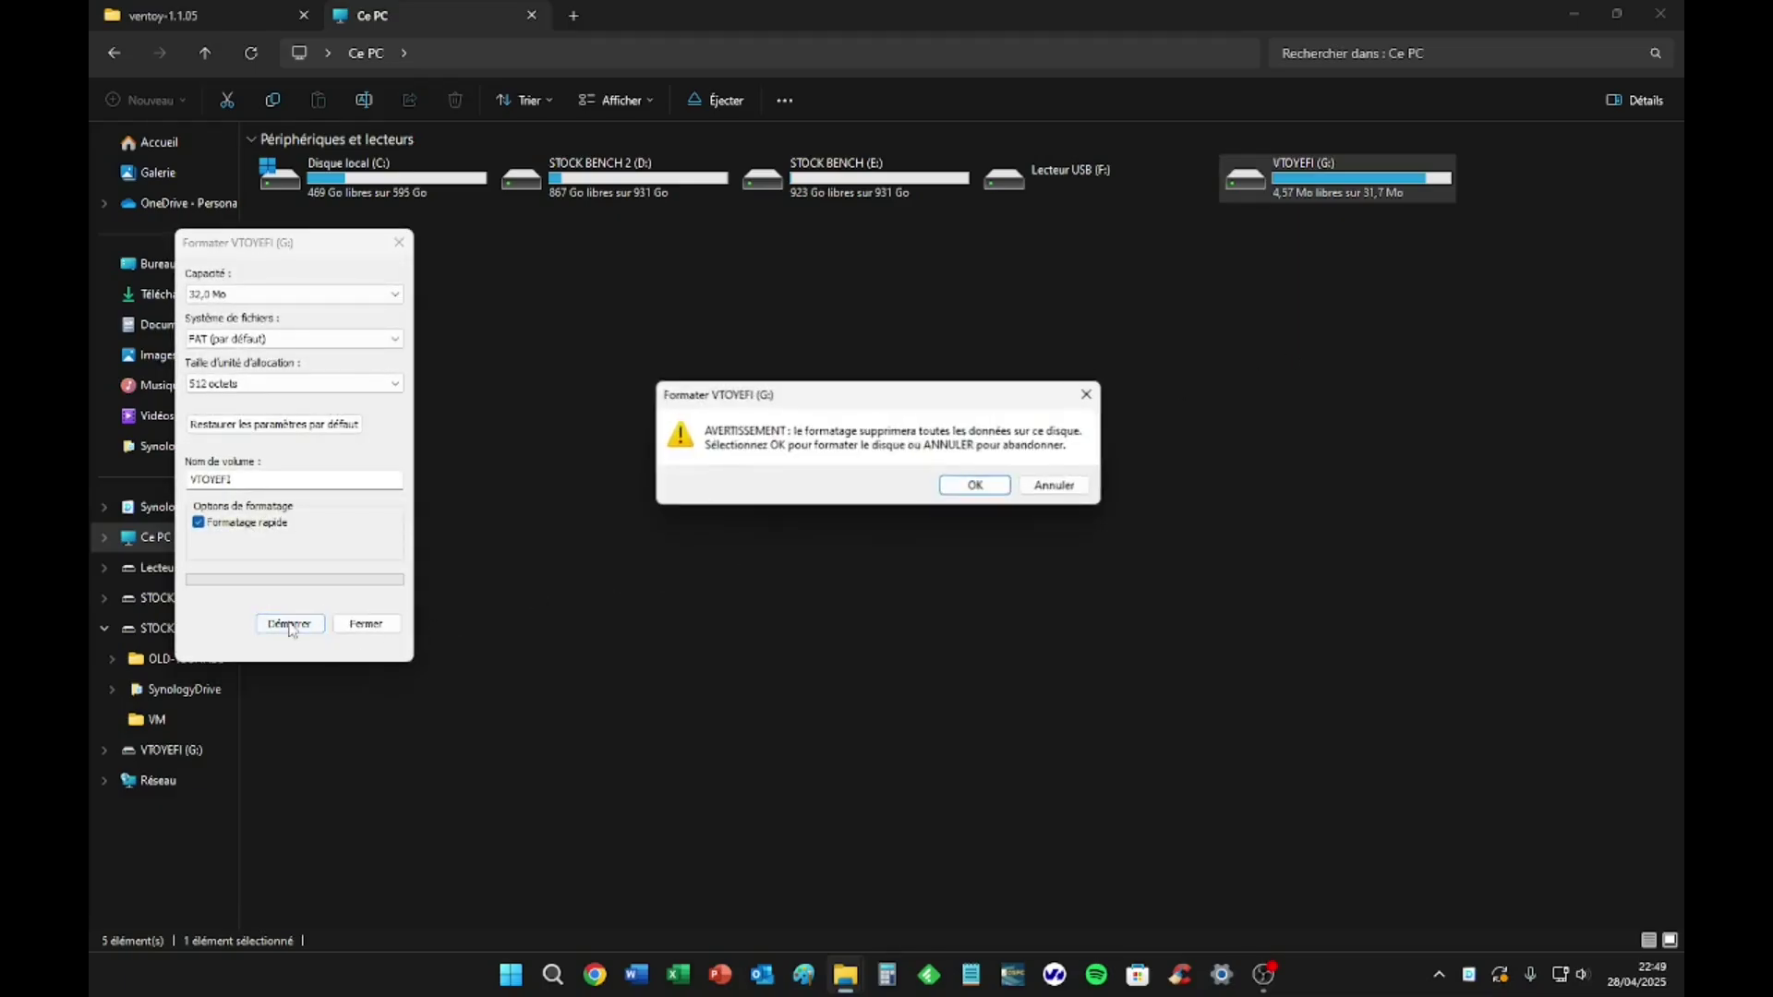
pyautogui.click(975, 490)
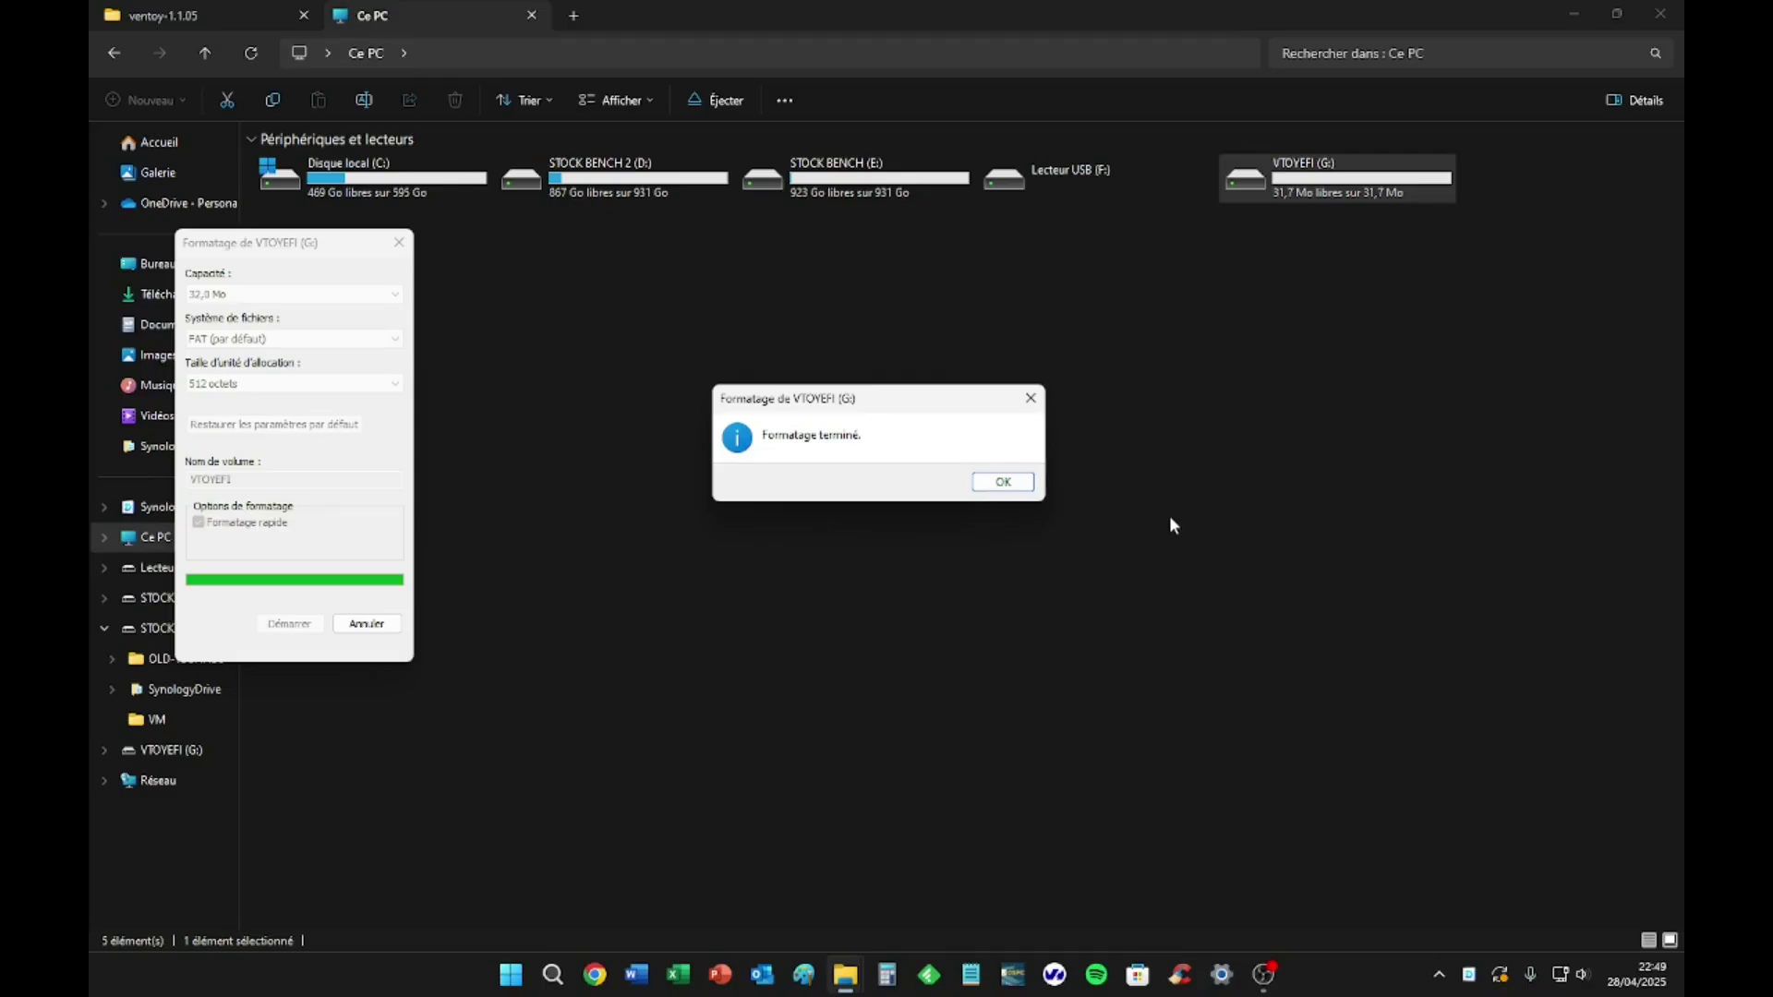
pyautogui.click(1029, 489)
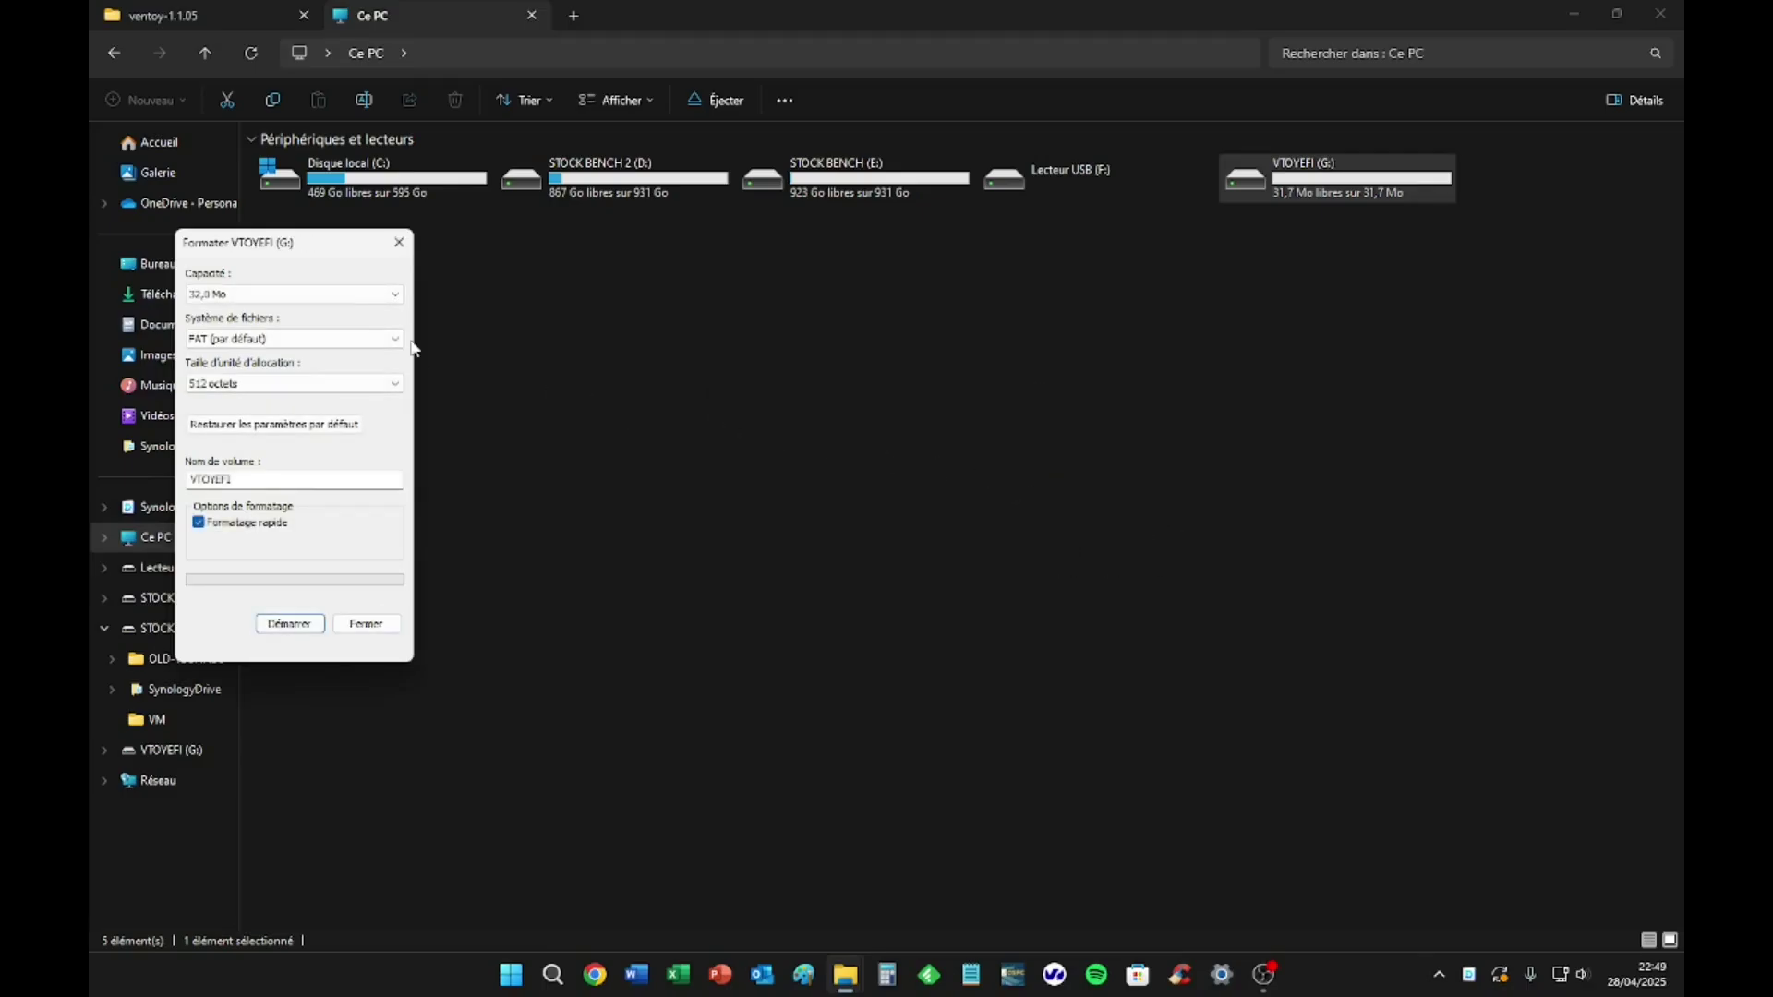
pyautogui.click(399, 244)
pyautogui.click(1194, 270)
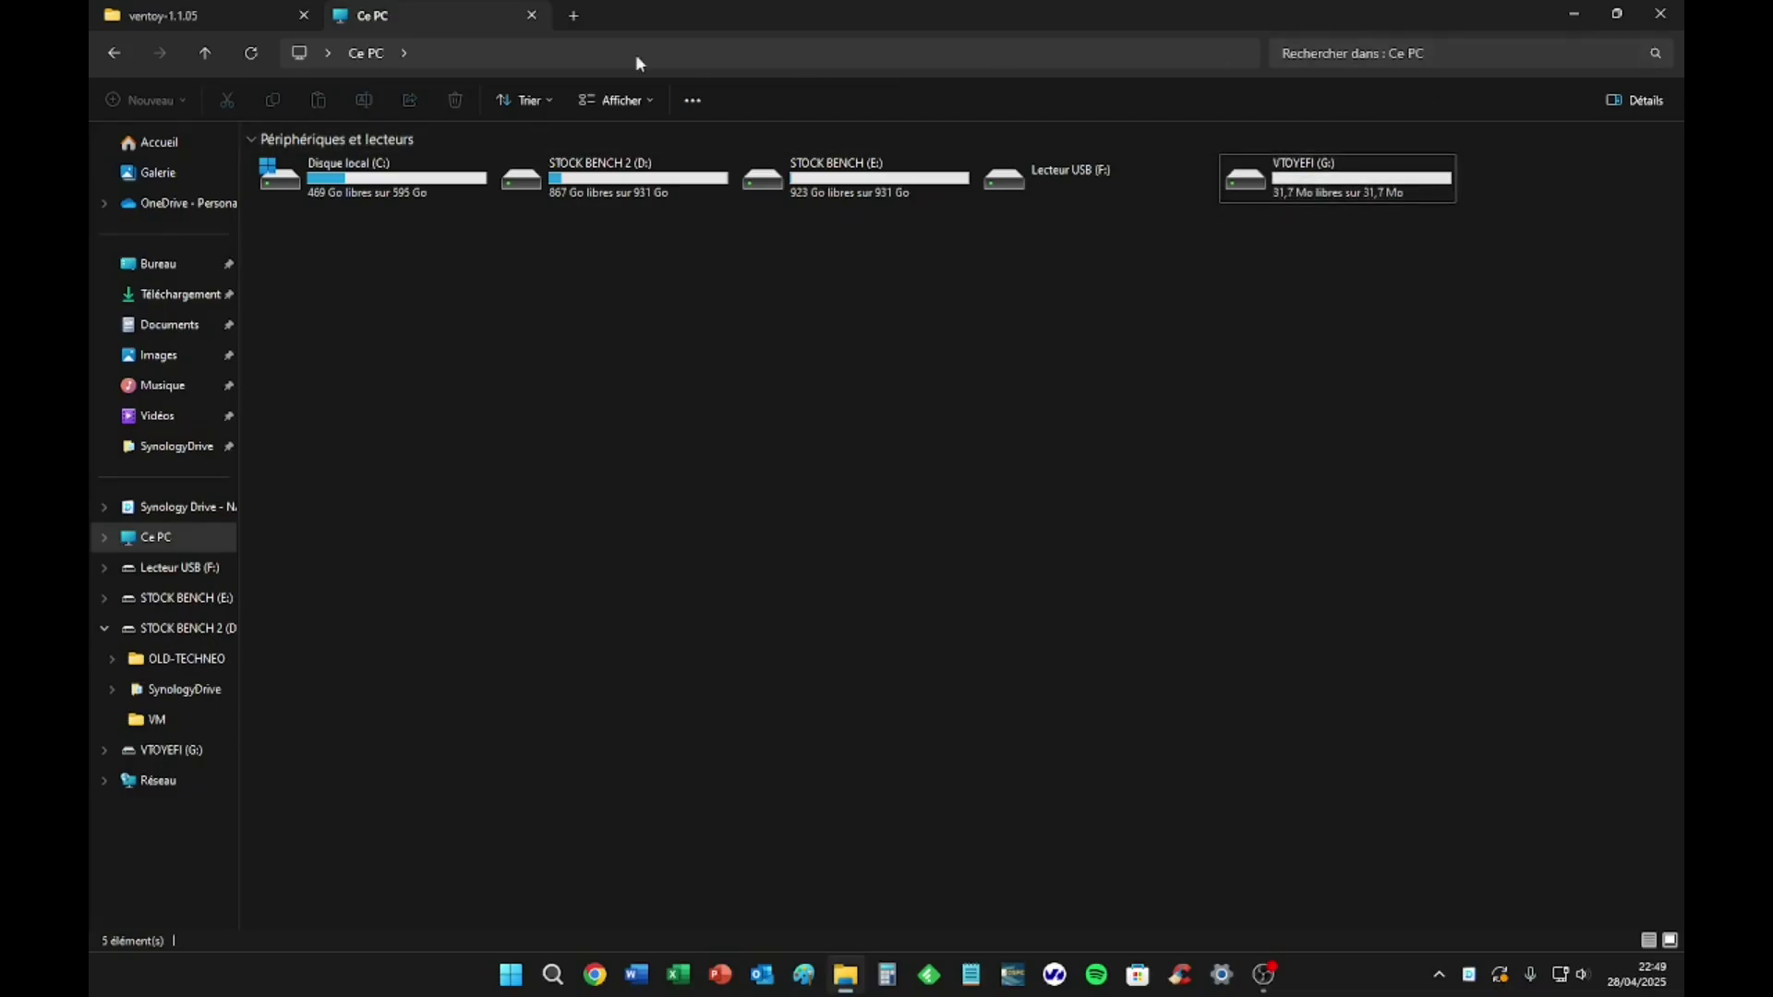
pyautogui.click(208, 22)
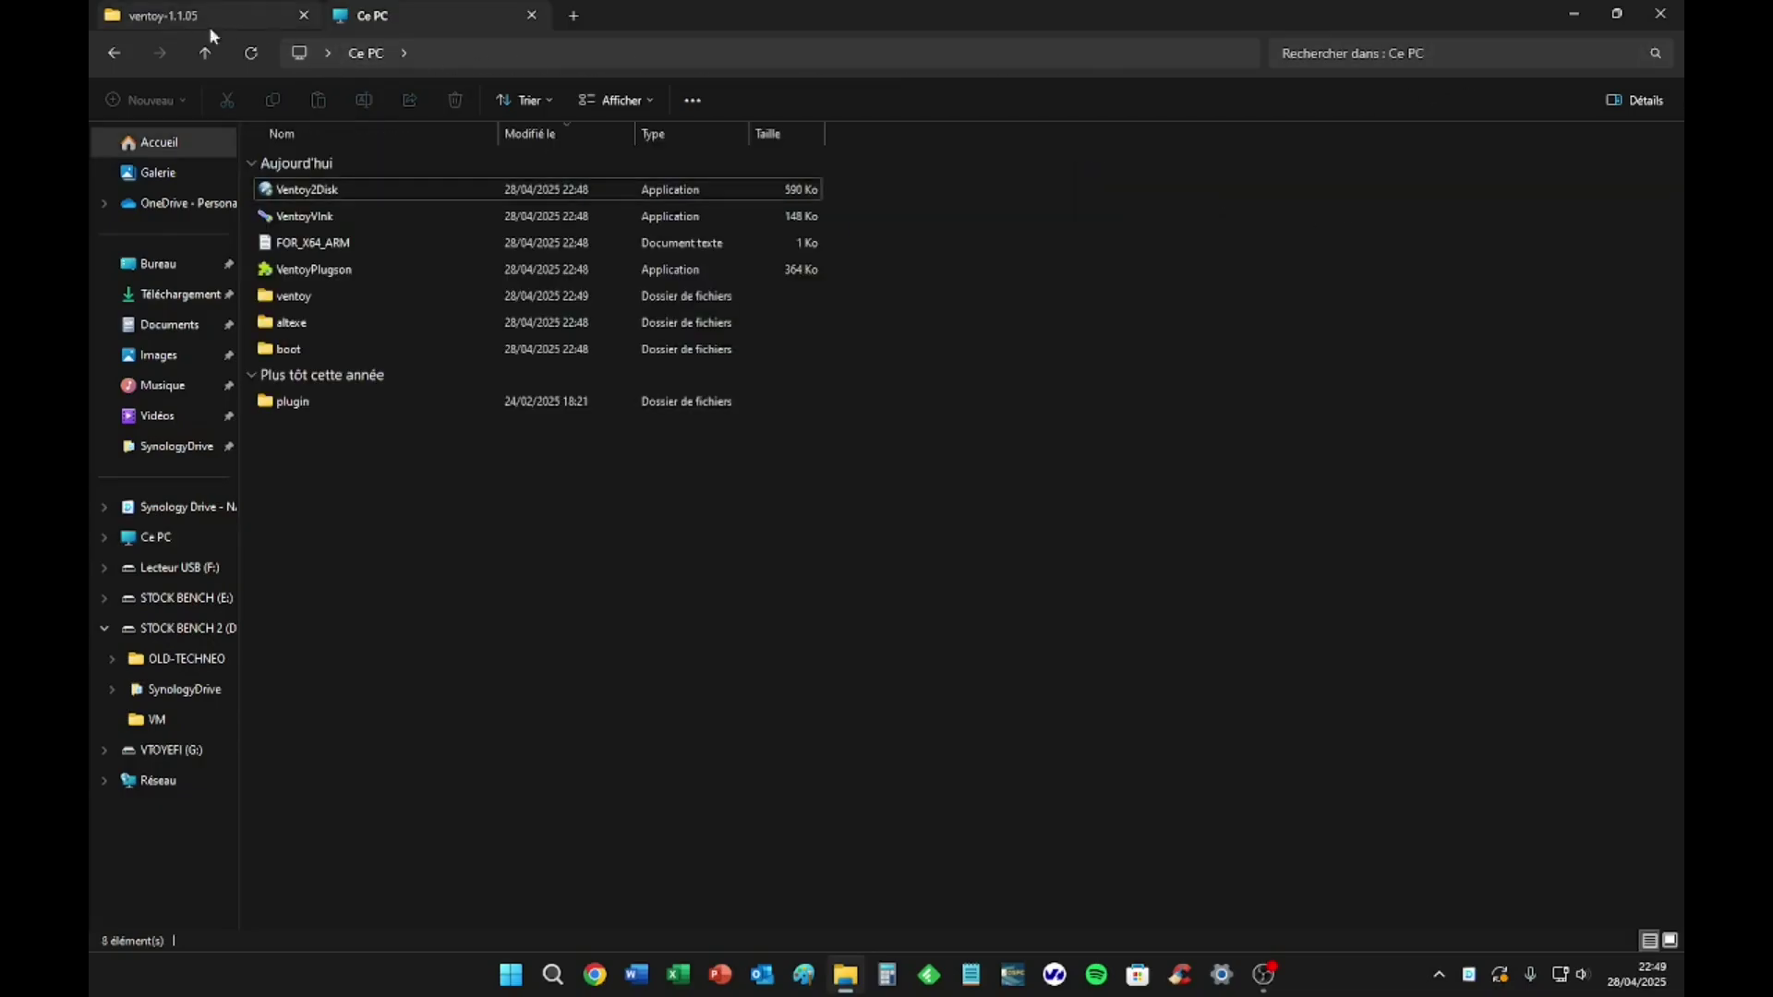
# Run Ventoy2Disk and install Ventoy 1.1.05 on the 32 GB Kingston stick, confirming with YES
pyautogui.doubleClick(310, 190)
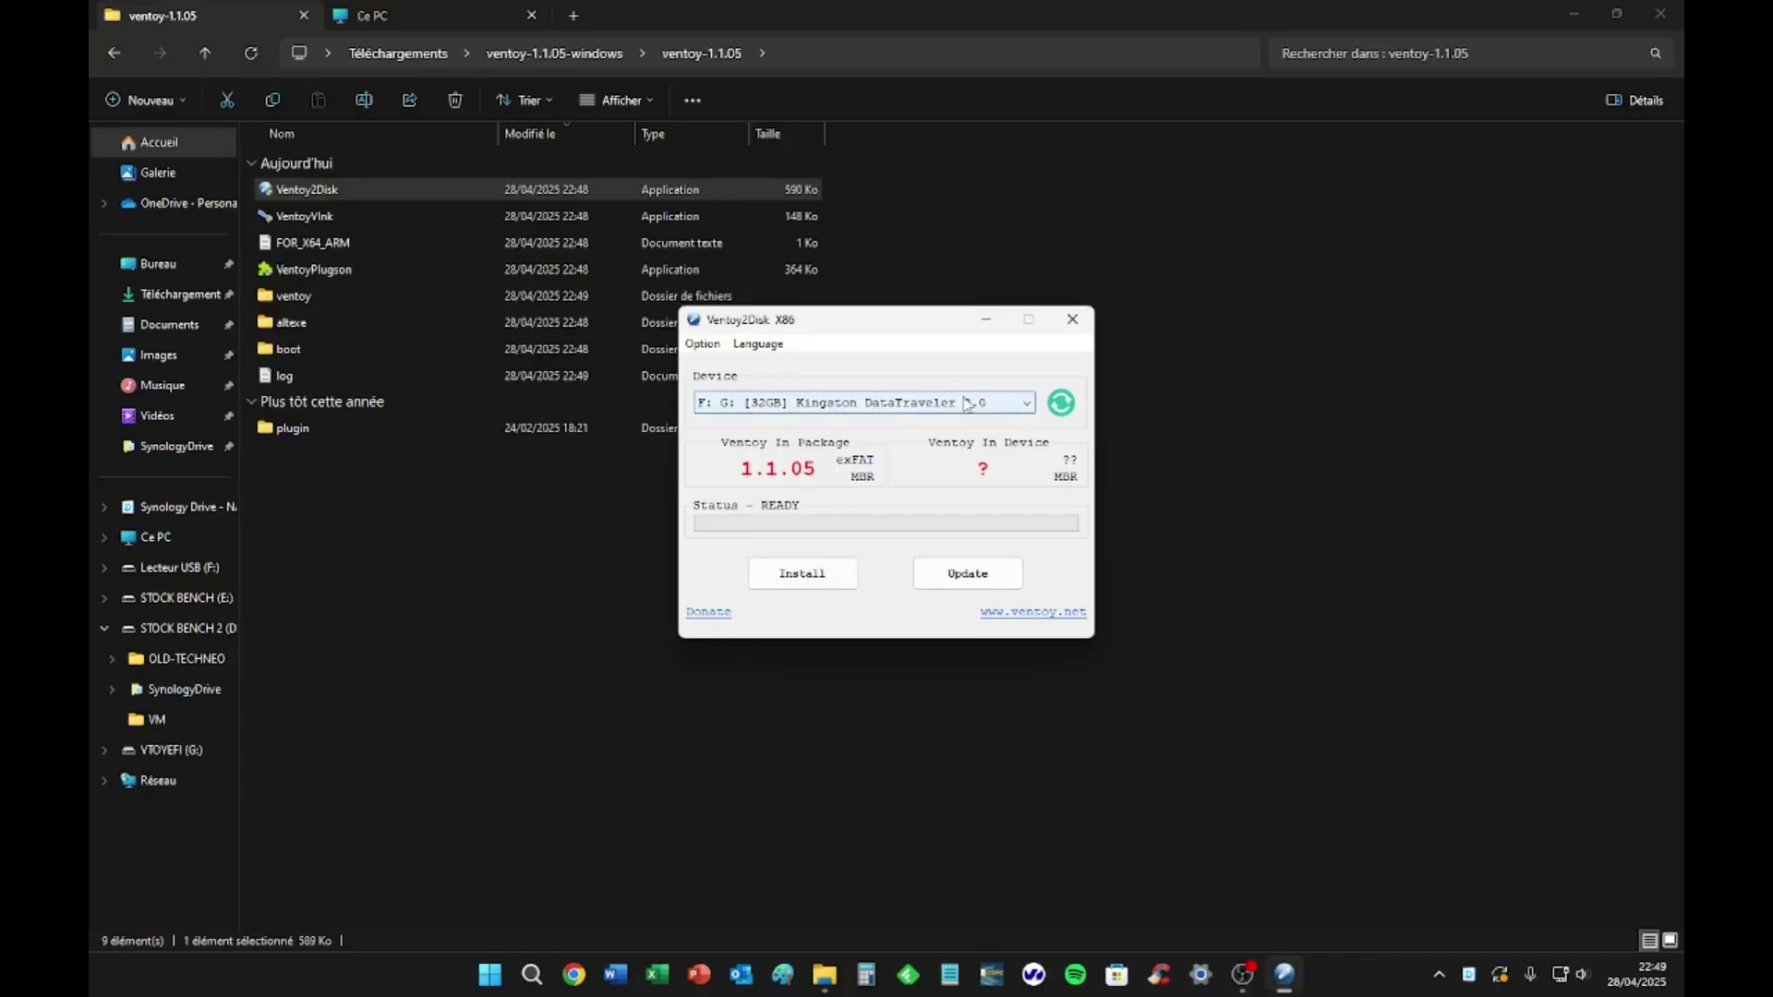
pyautogui.click(820, 577)
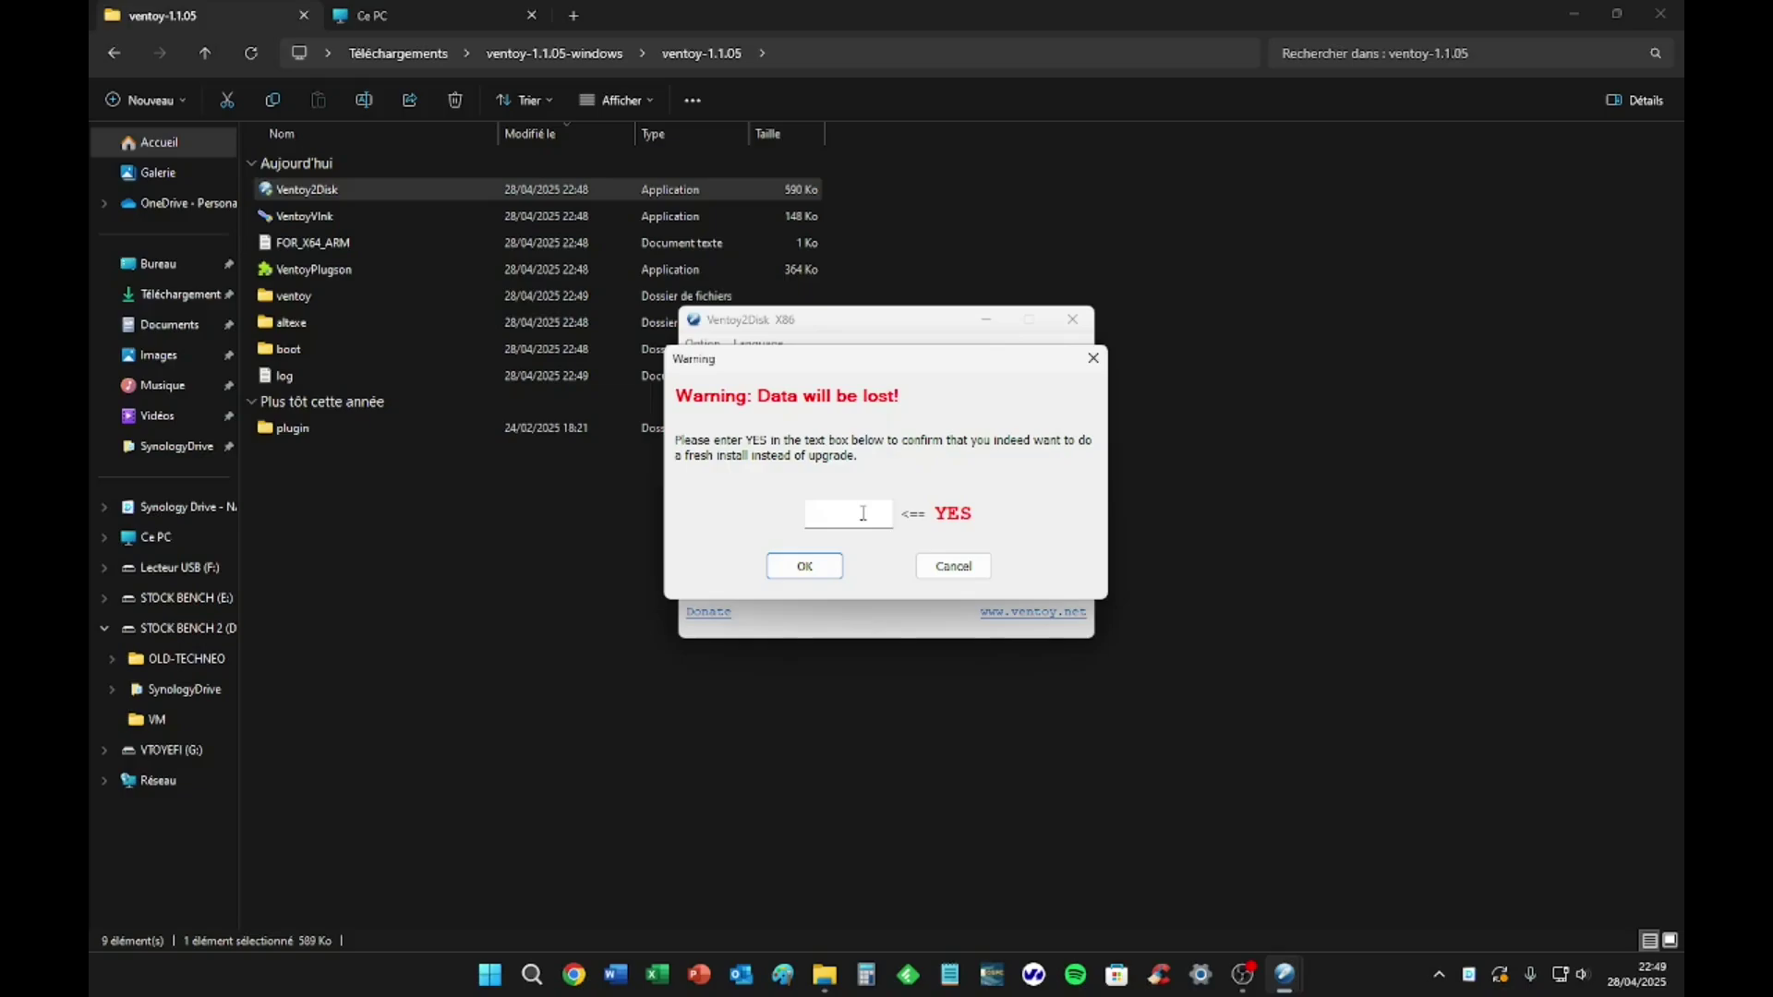
pyautogui.write('yes')
pyautogui.click(804, 565)
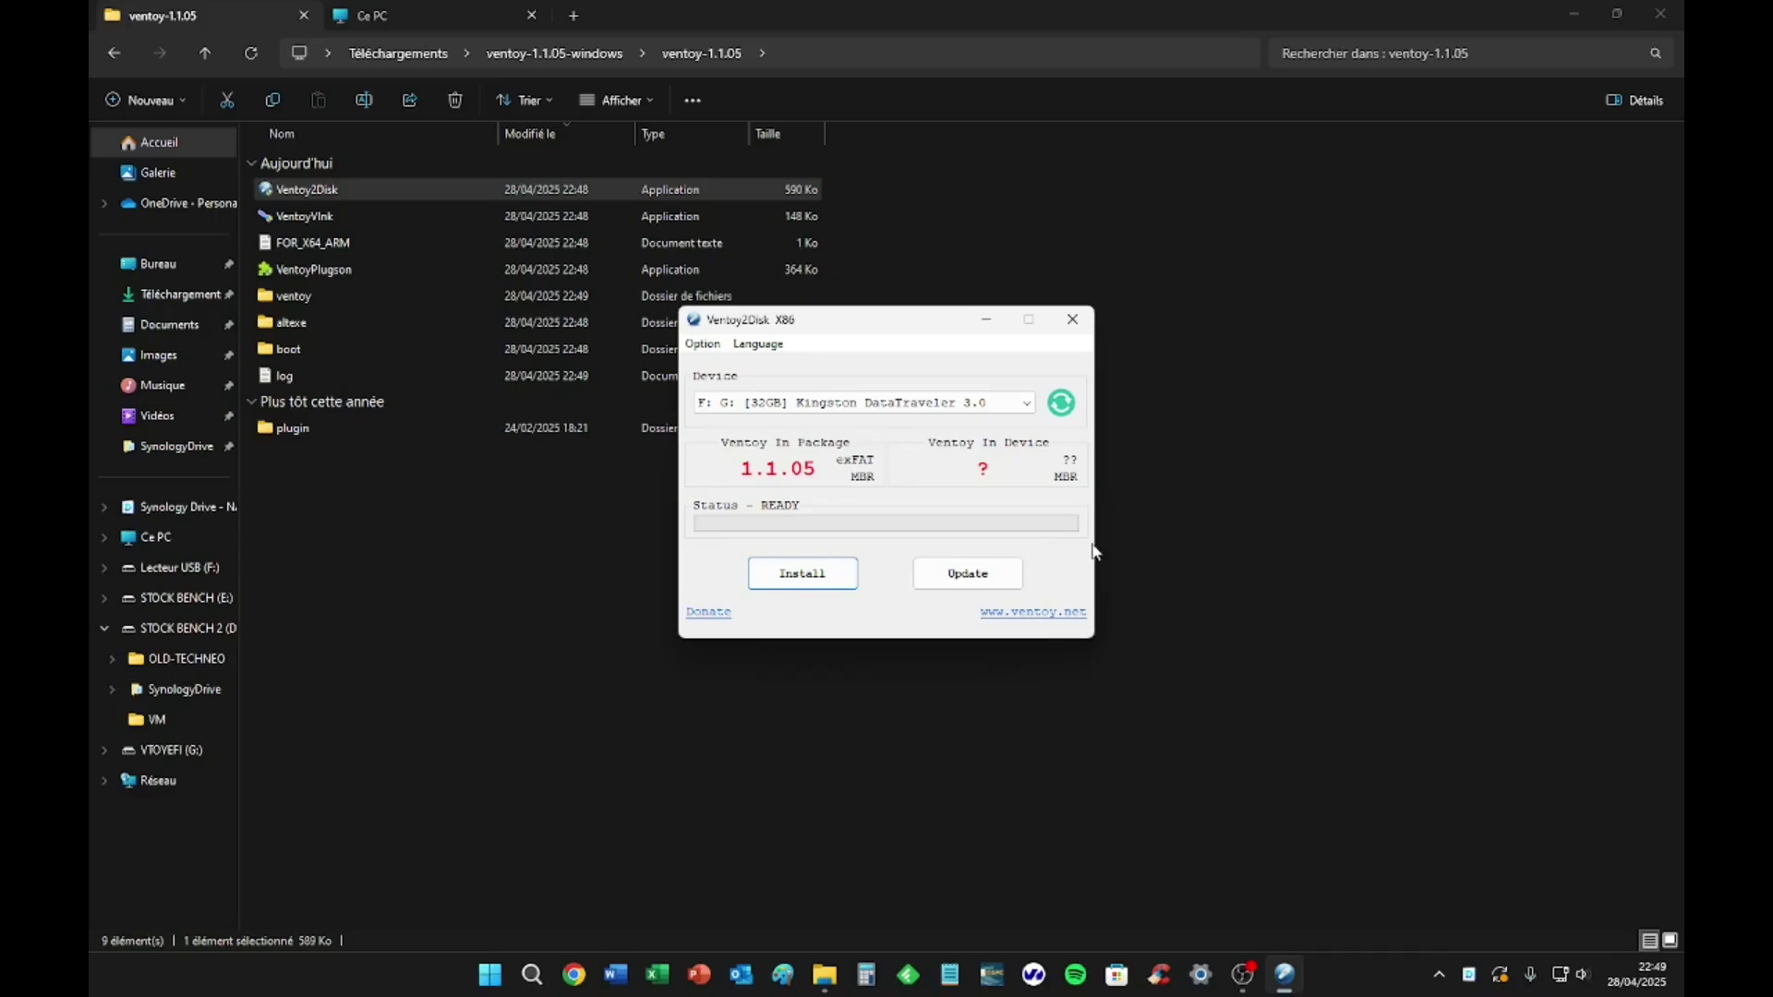
pyautogui.click(803, 574)
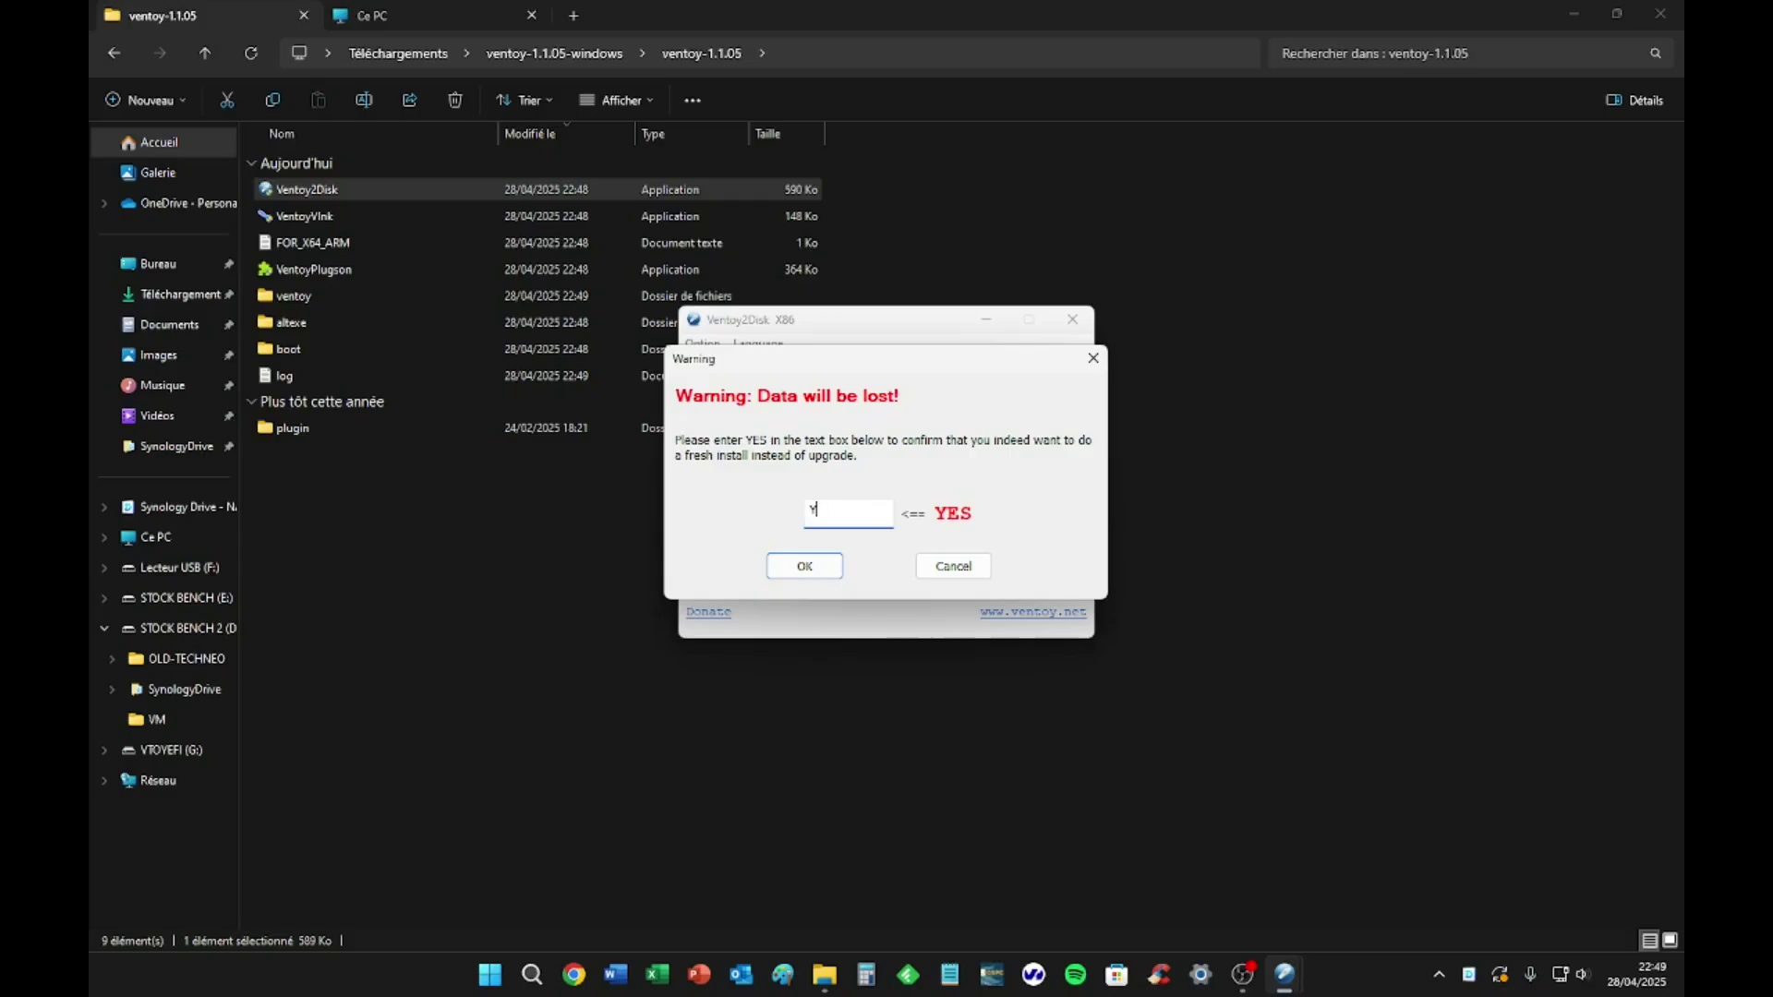
pyautogui.click(805, 565)
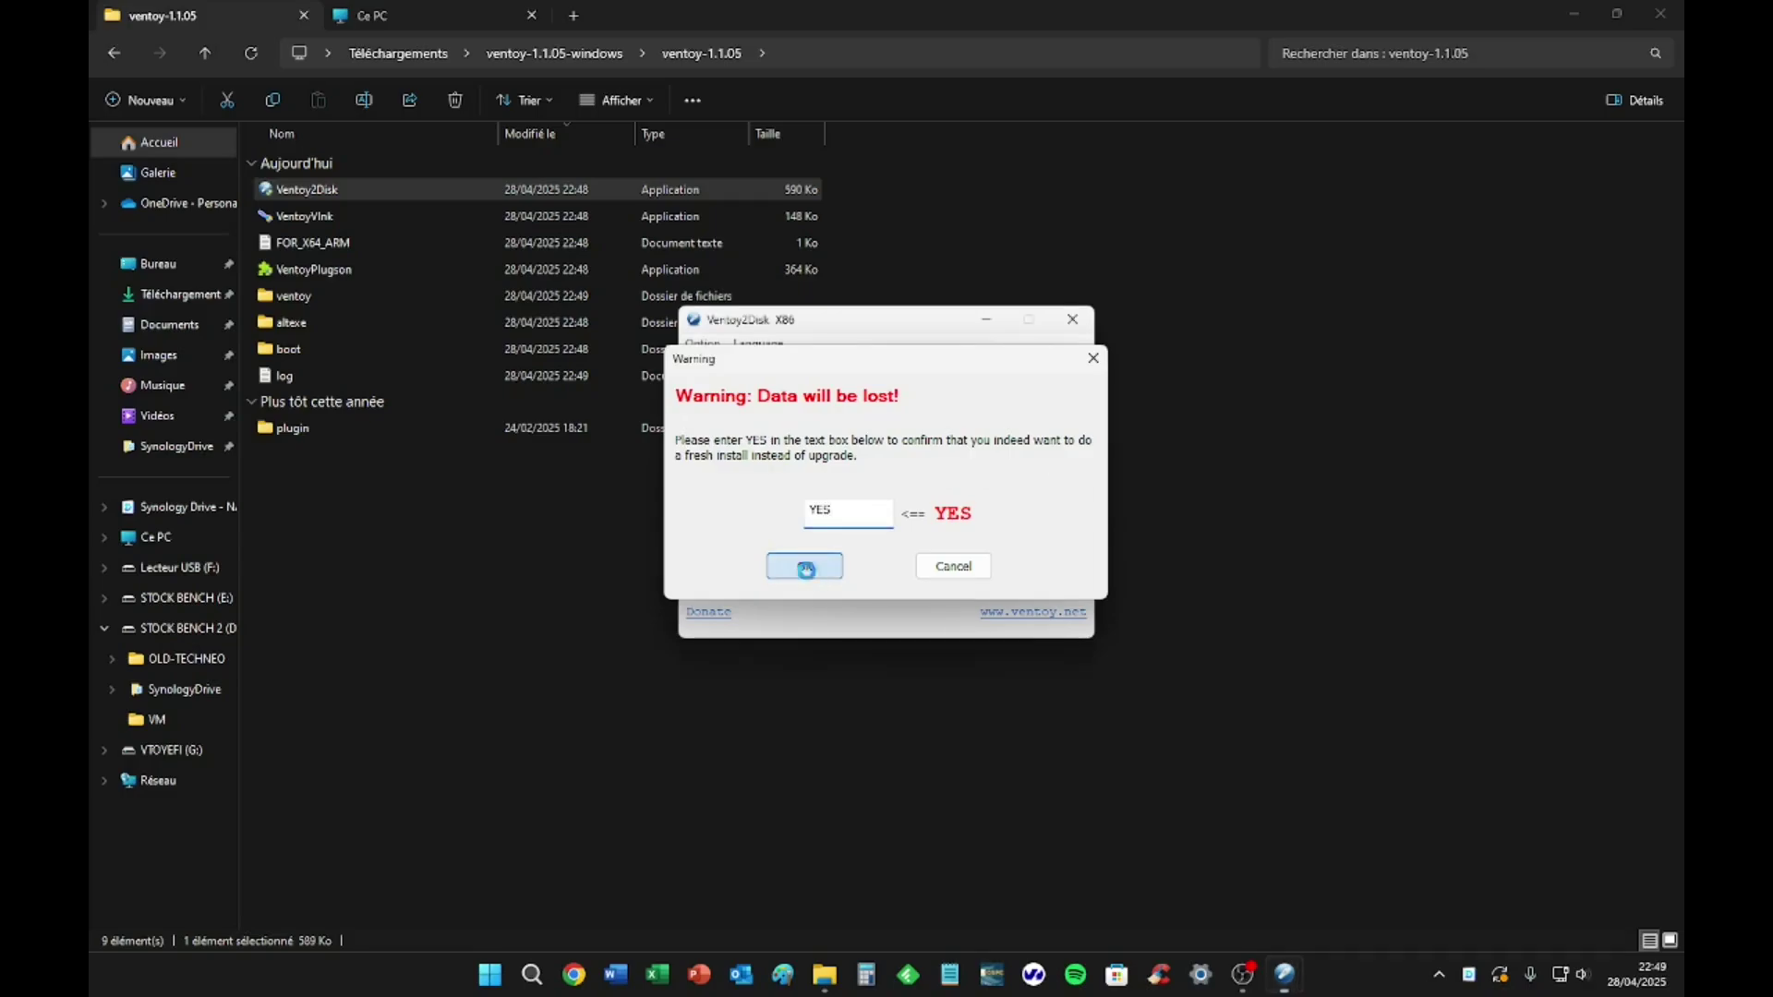
pyautogui.click(919, 557)
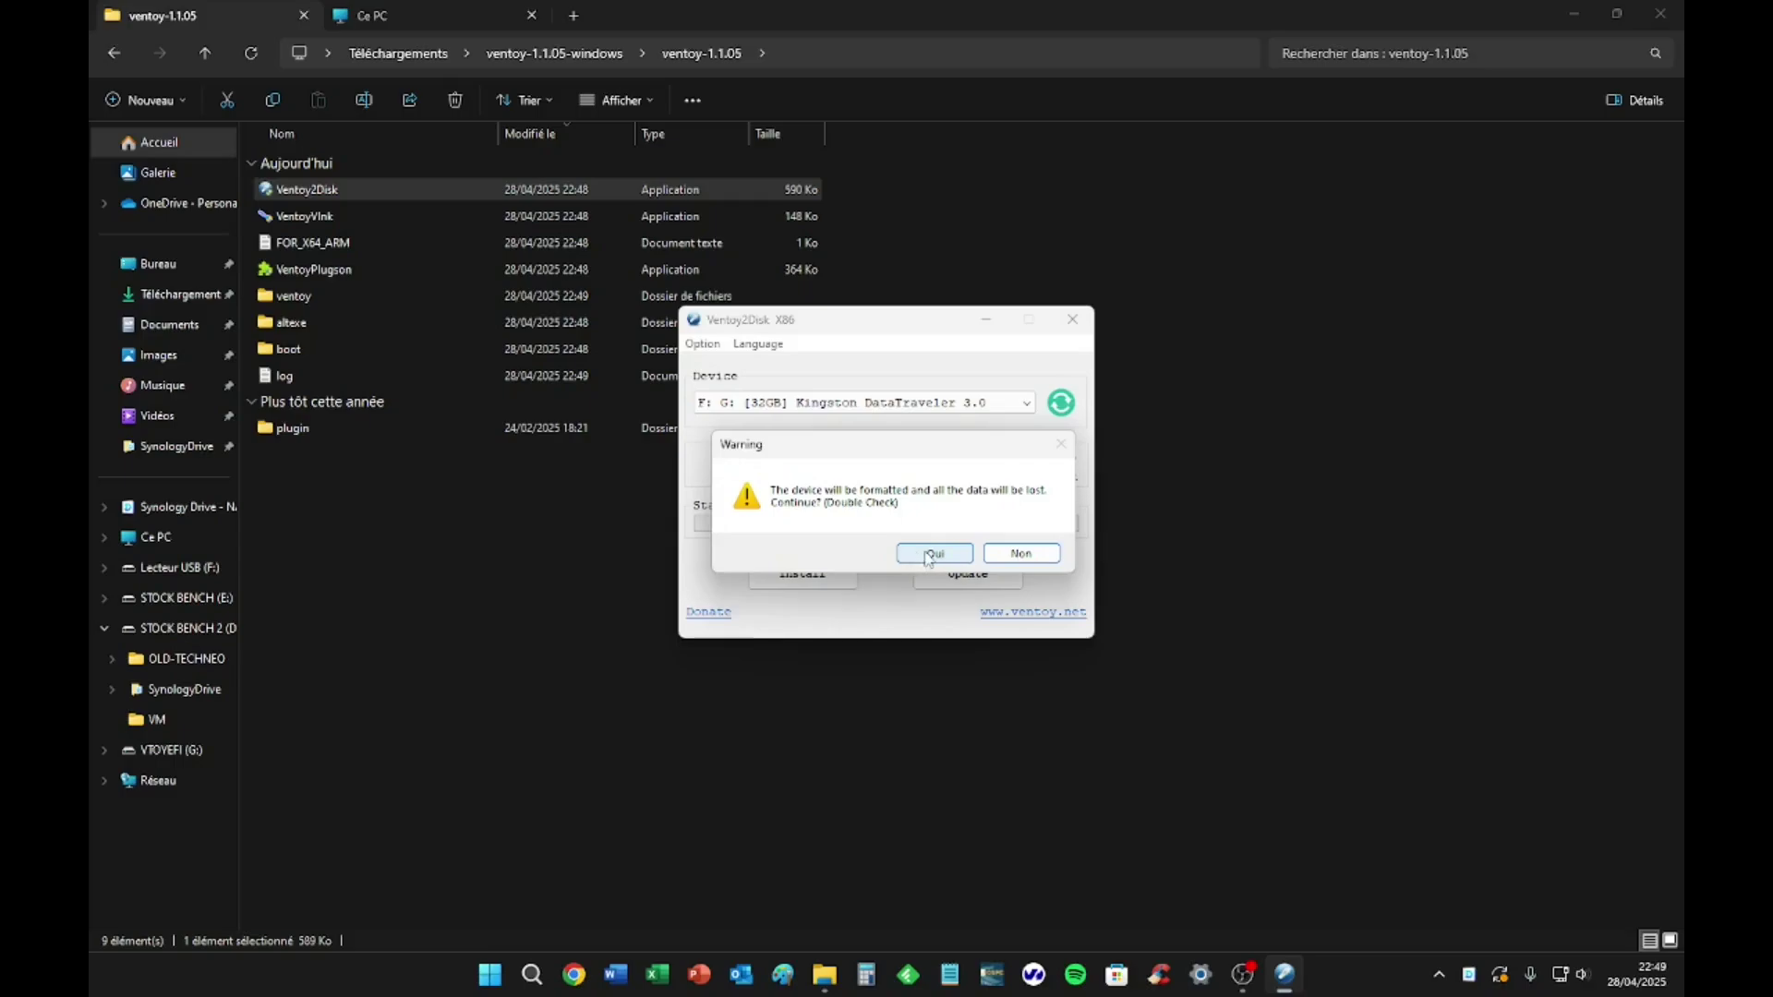
pyautogui.click(928, 555)
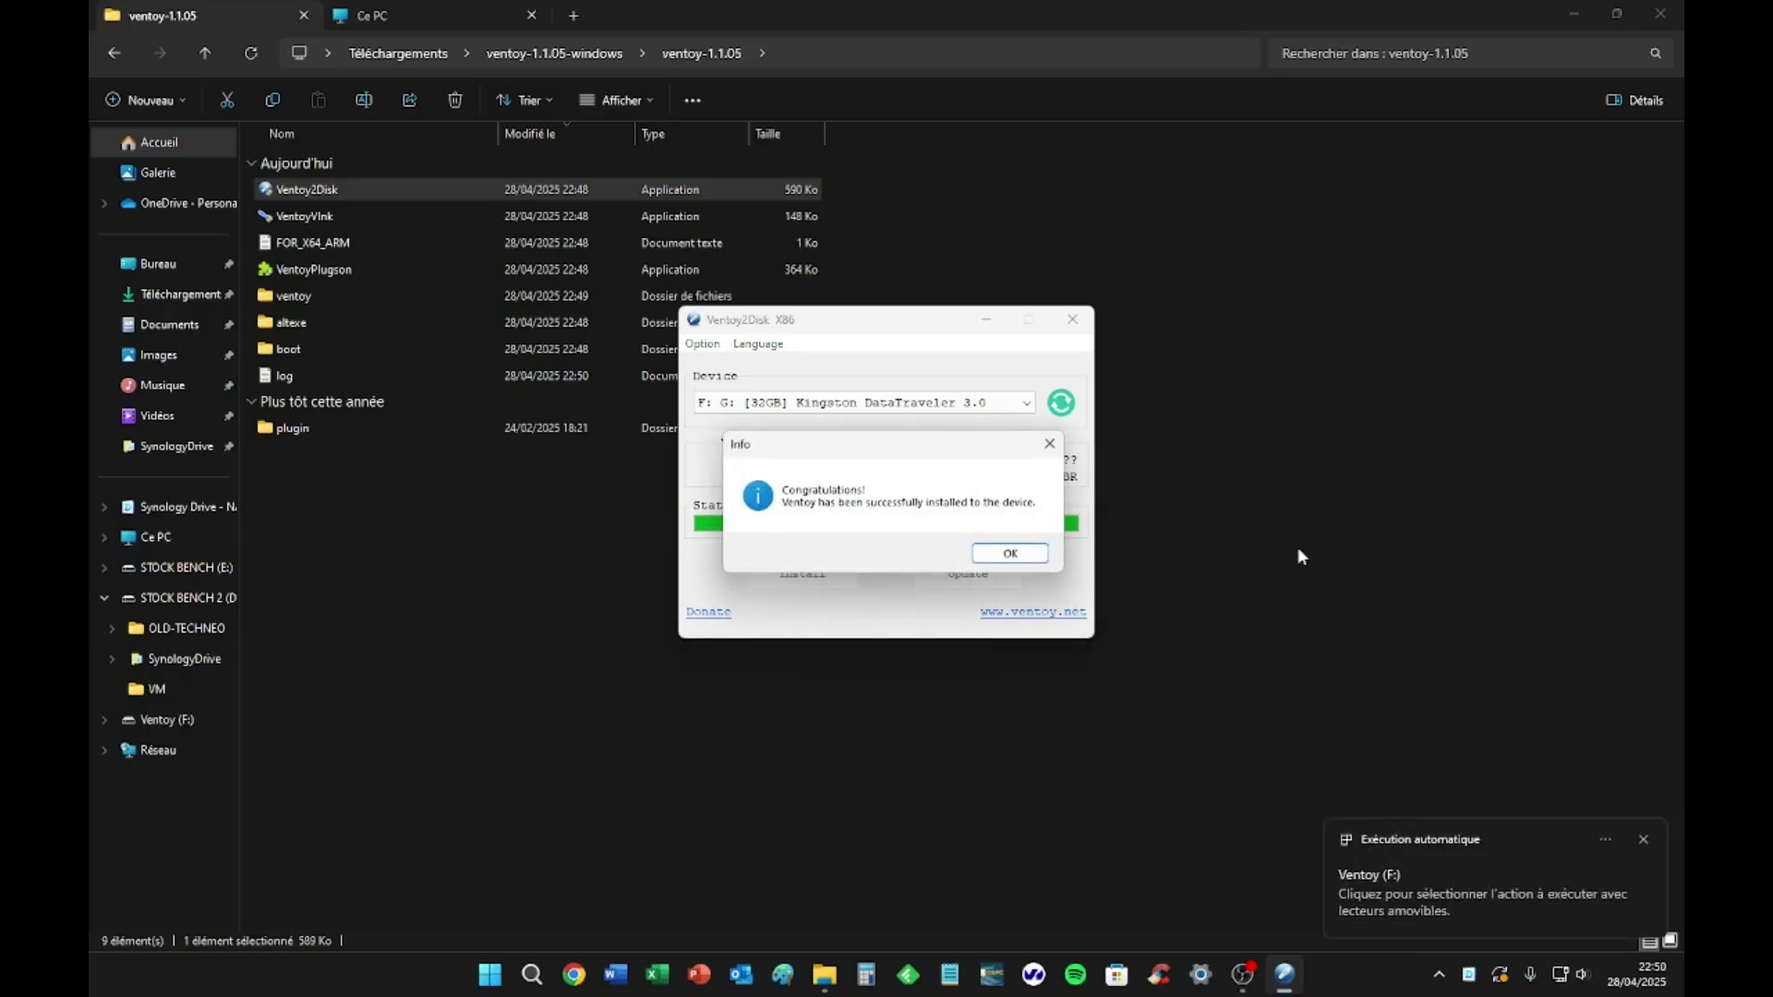
pyautogui.click(1012, 555)
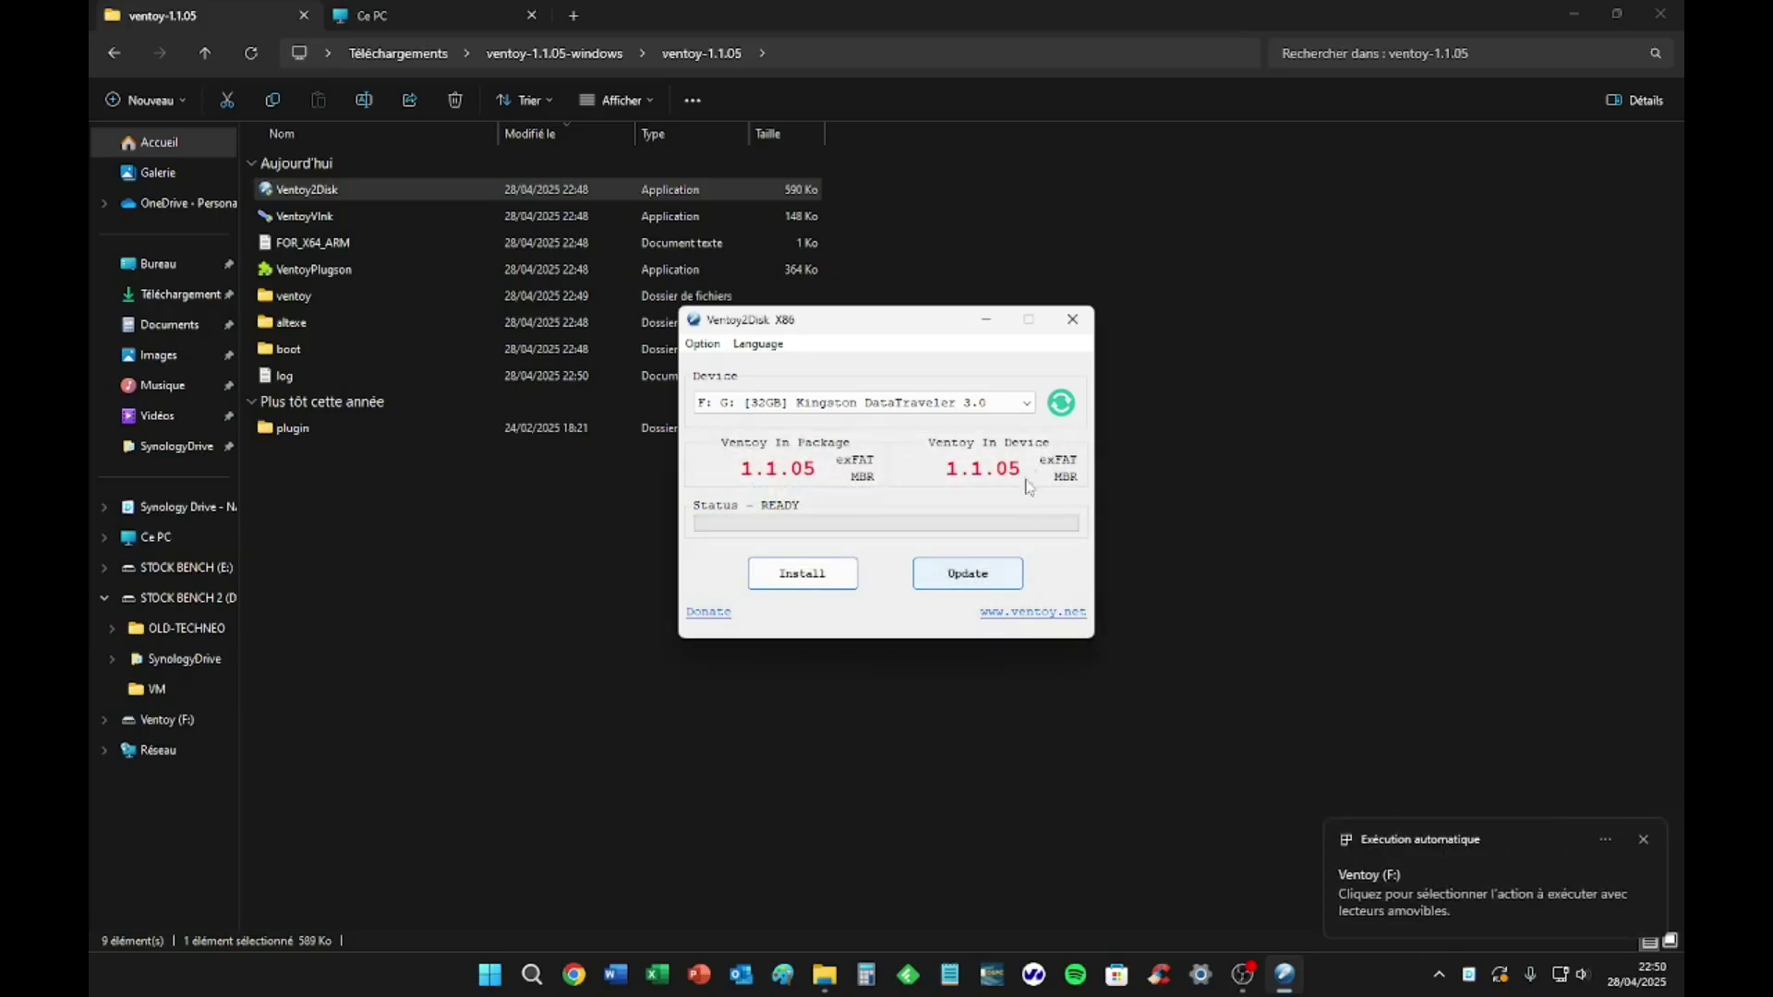
pyautogui.click(1072, 319)
pyautogui.click(425, 13)
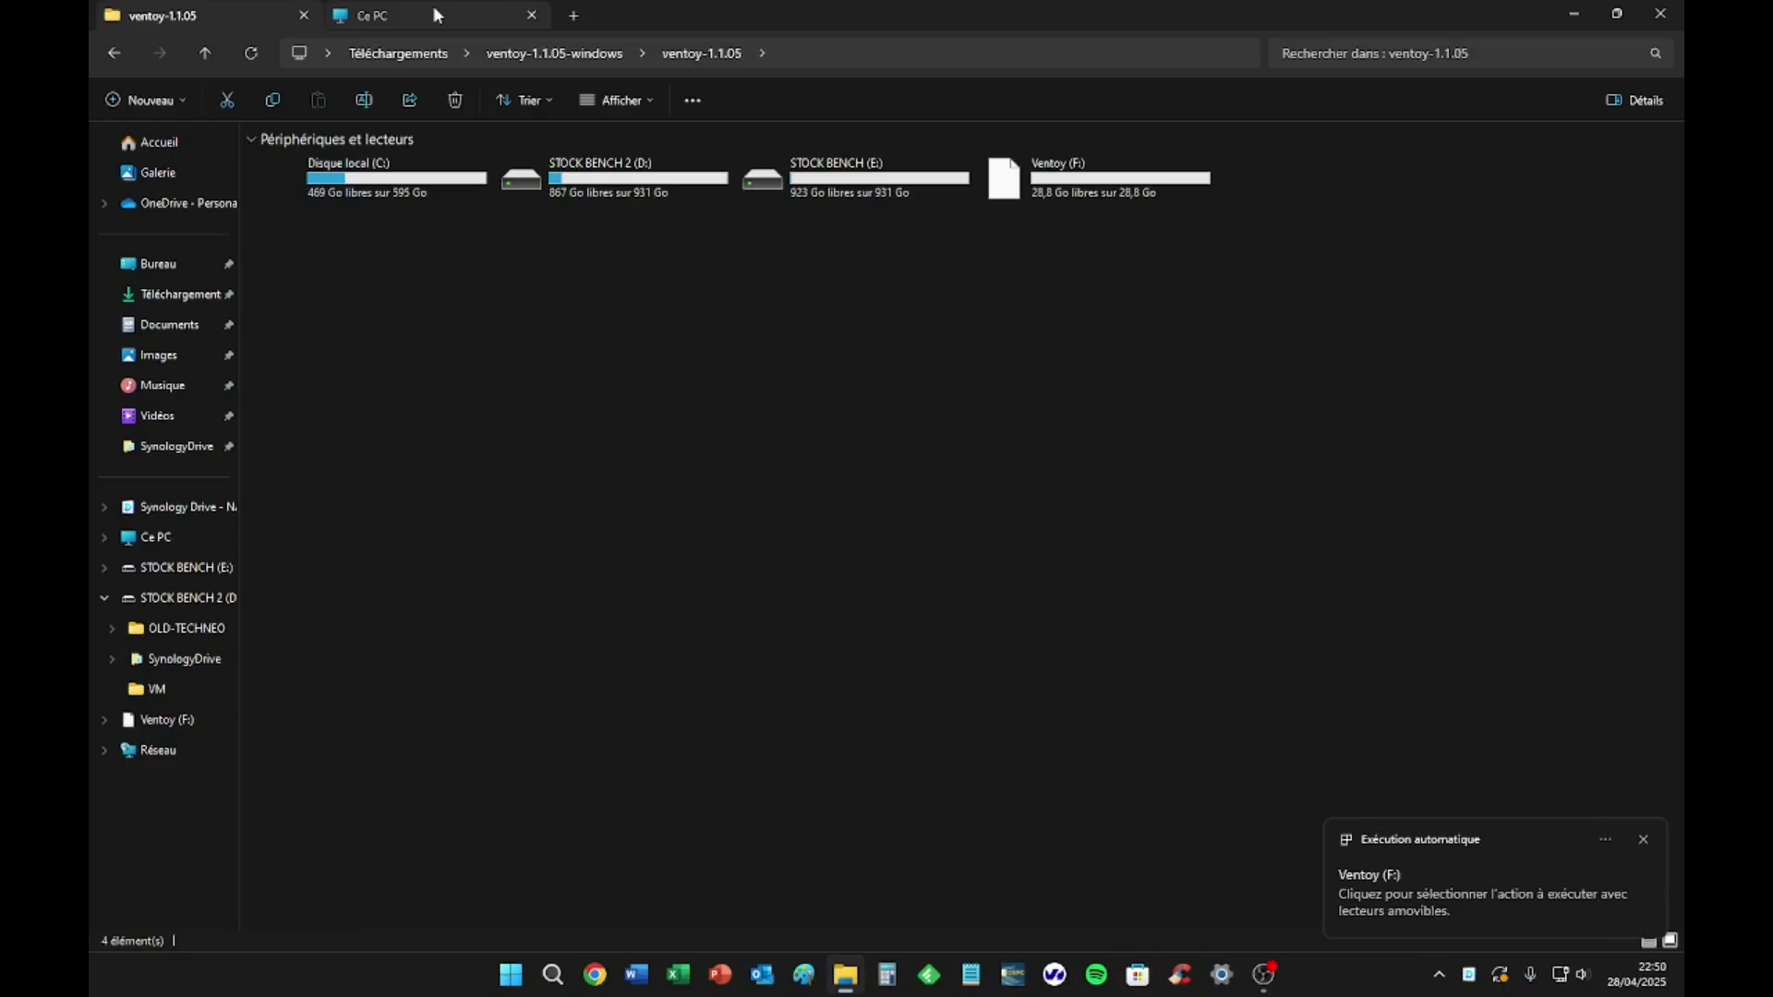
# Open the Ventoy (F:) drive and snap its window to the left half
pyautogui.click(304, 15)
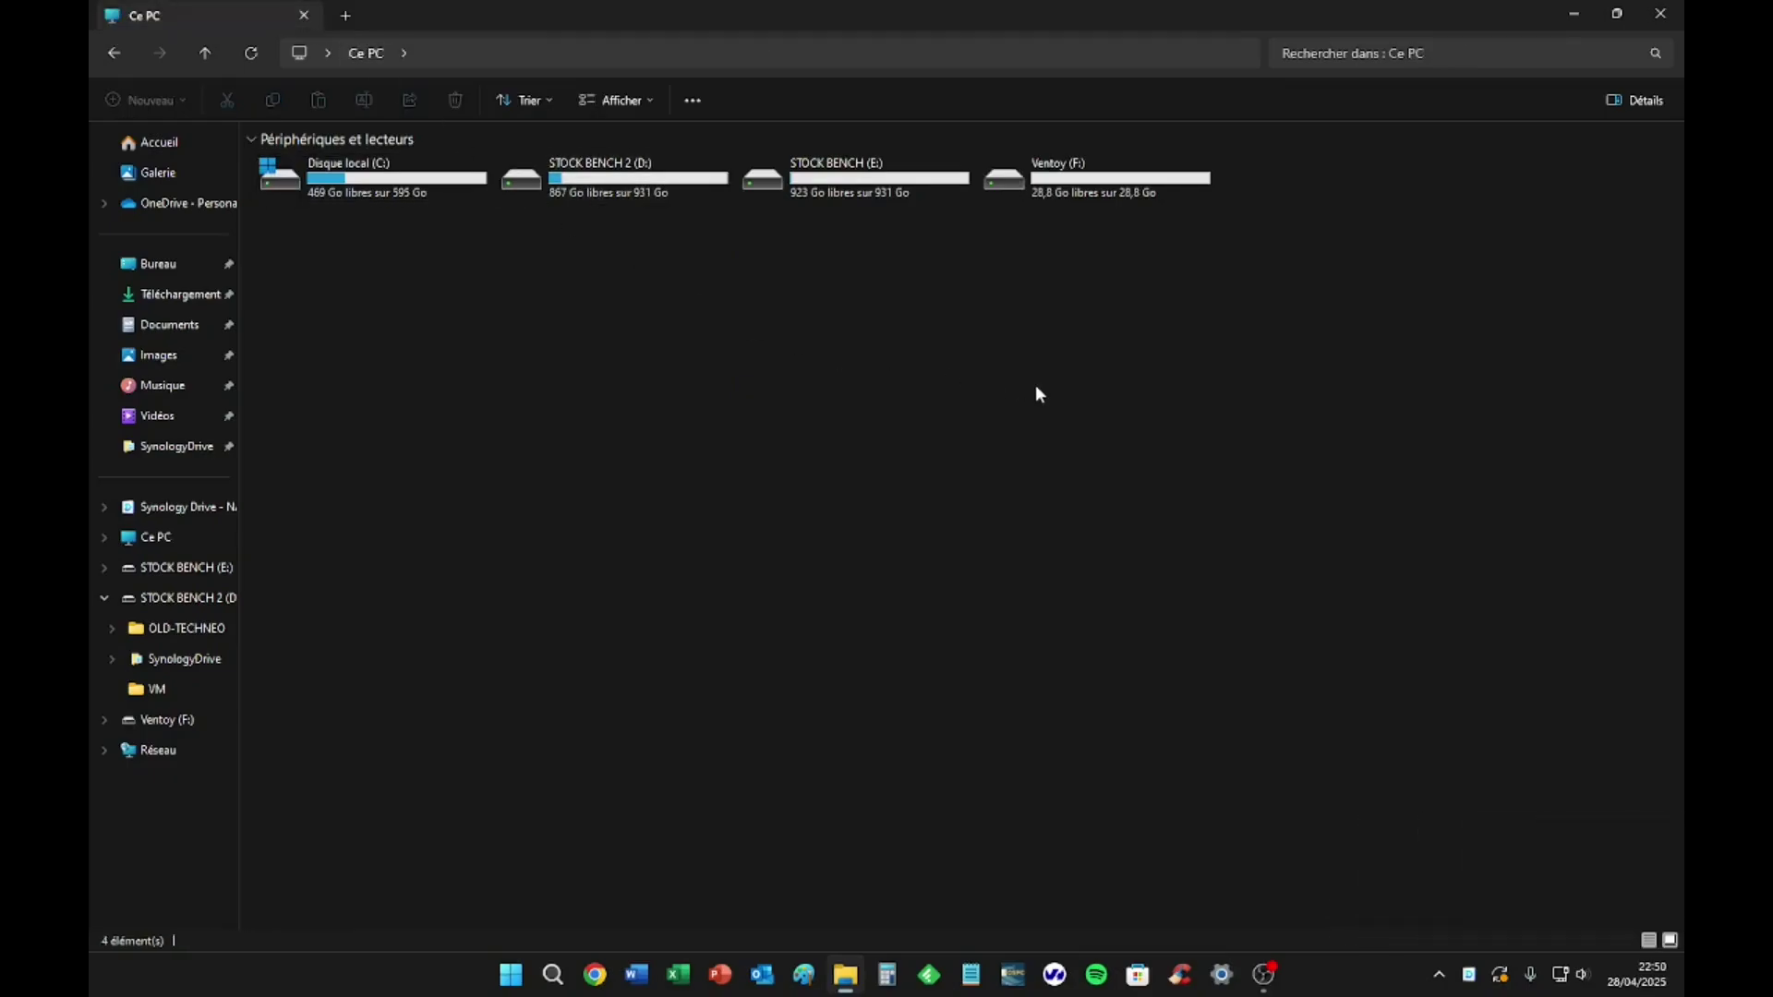
pyautogui.doubleClick(1090, 185)
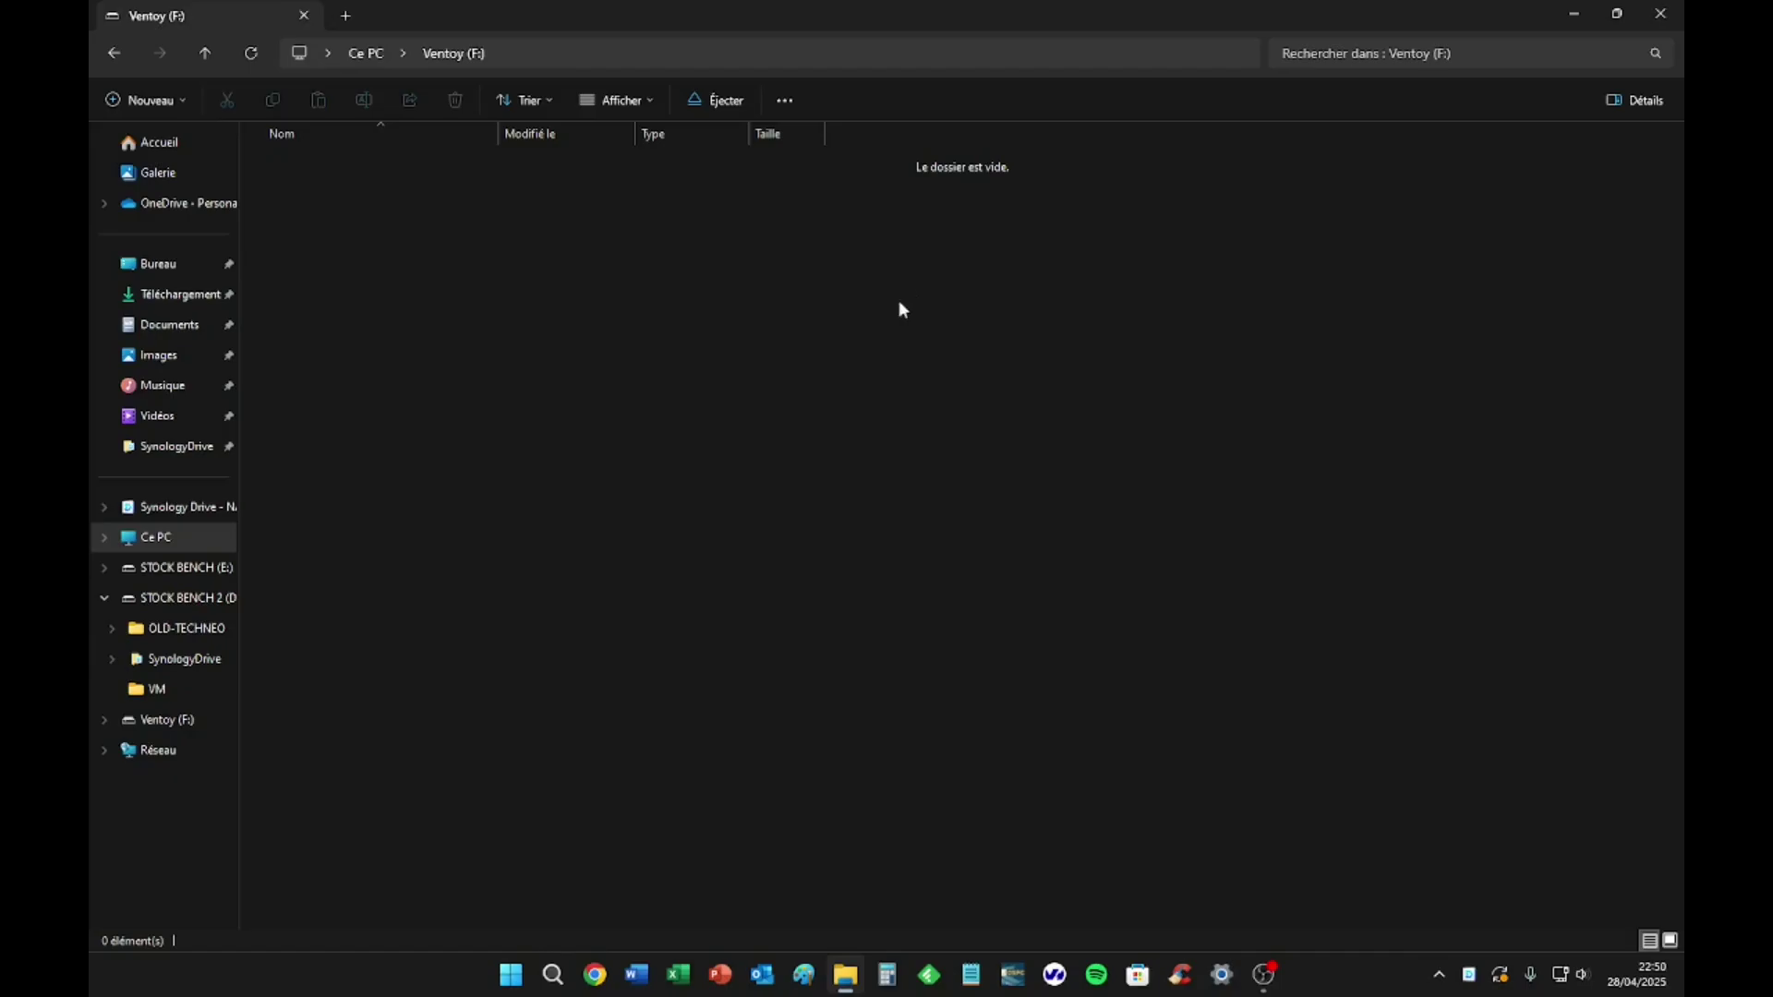
pyautogui.press('super')
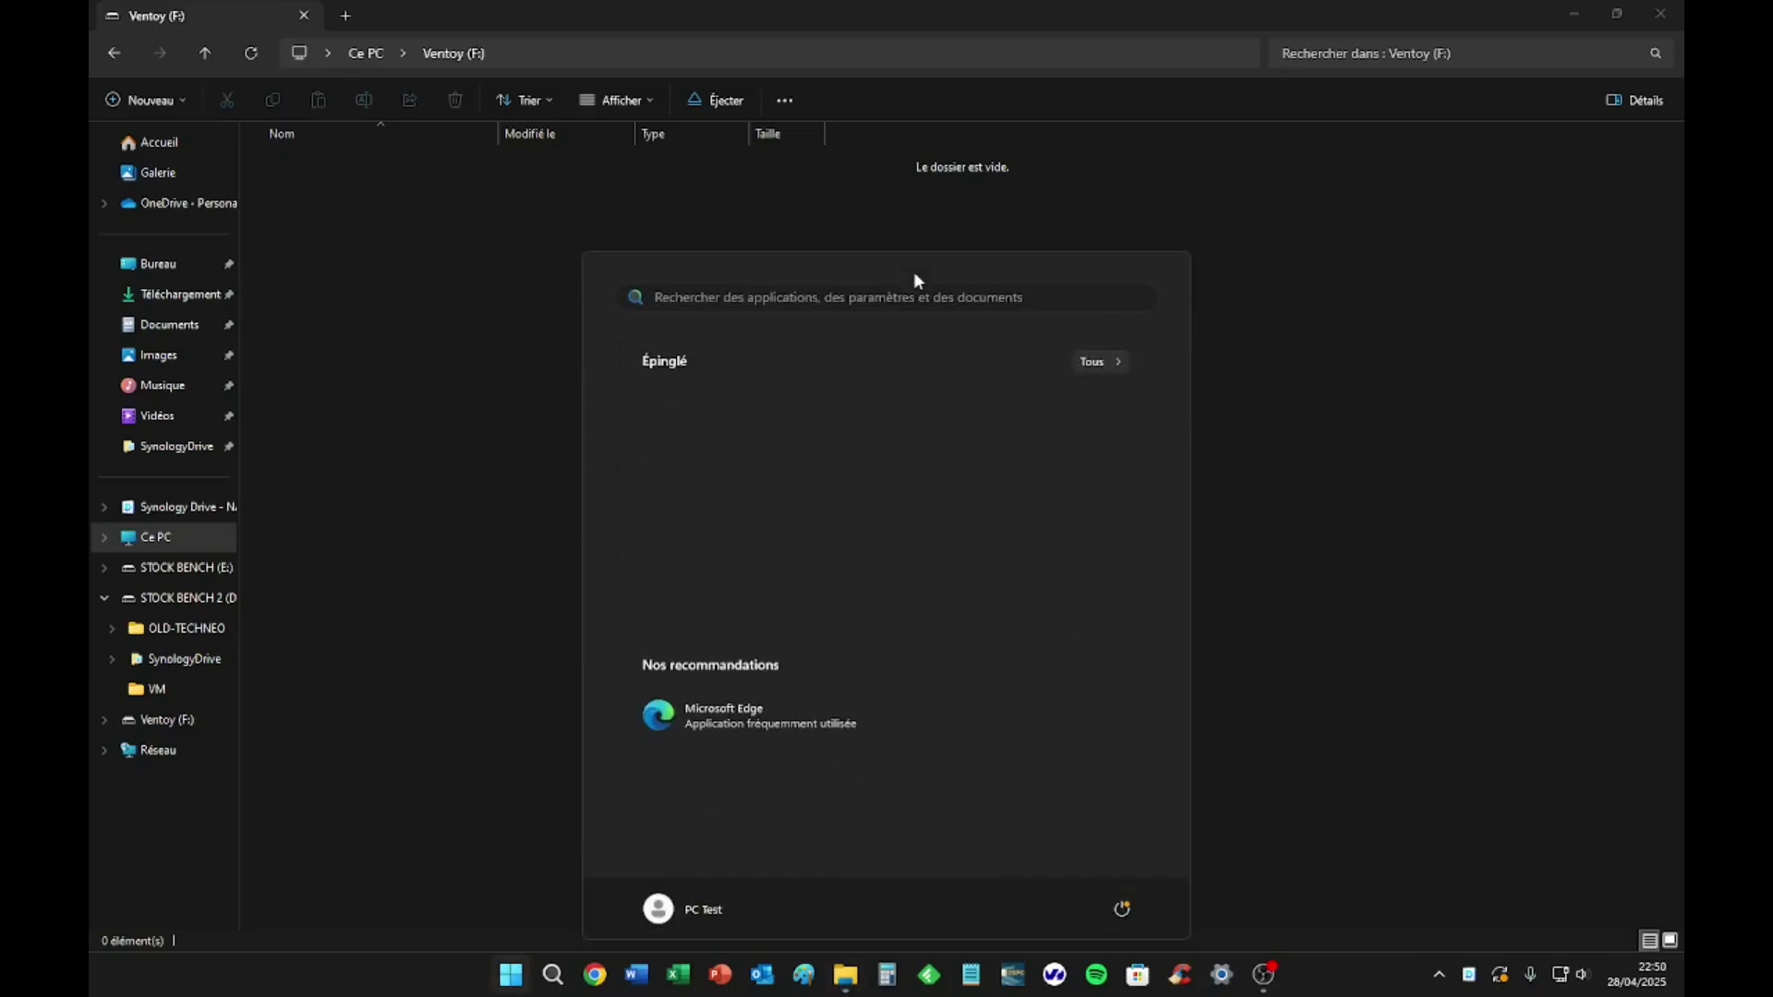
pyautogui.press('super')
pyautogui.press('super+Down')
pyautogui.press('super+Left')
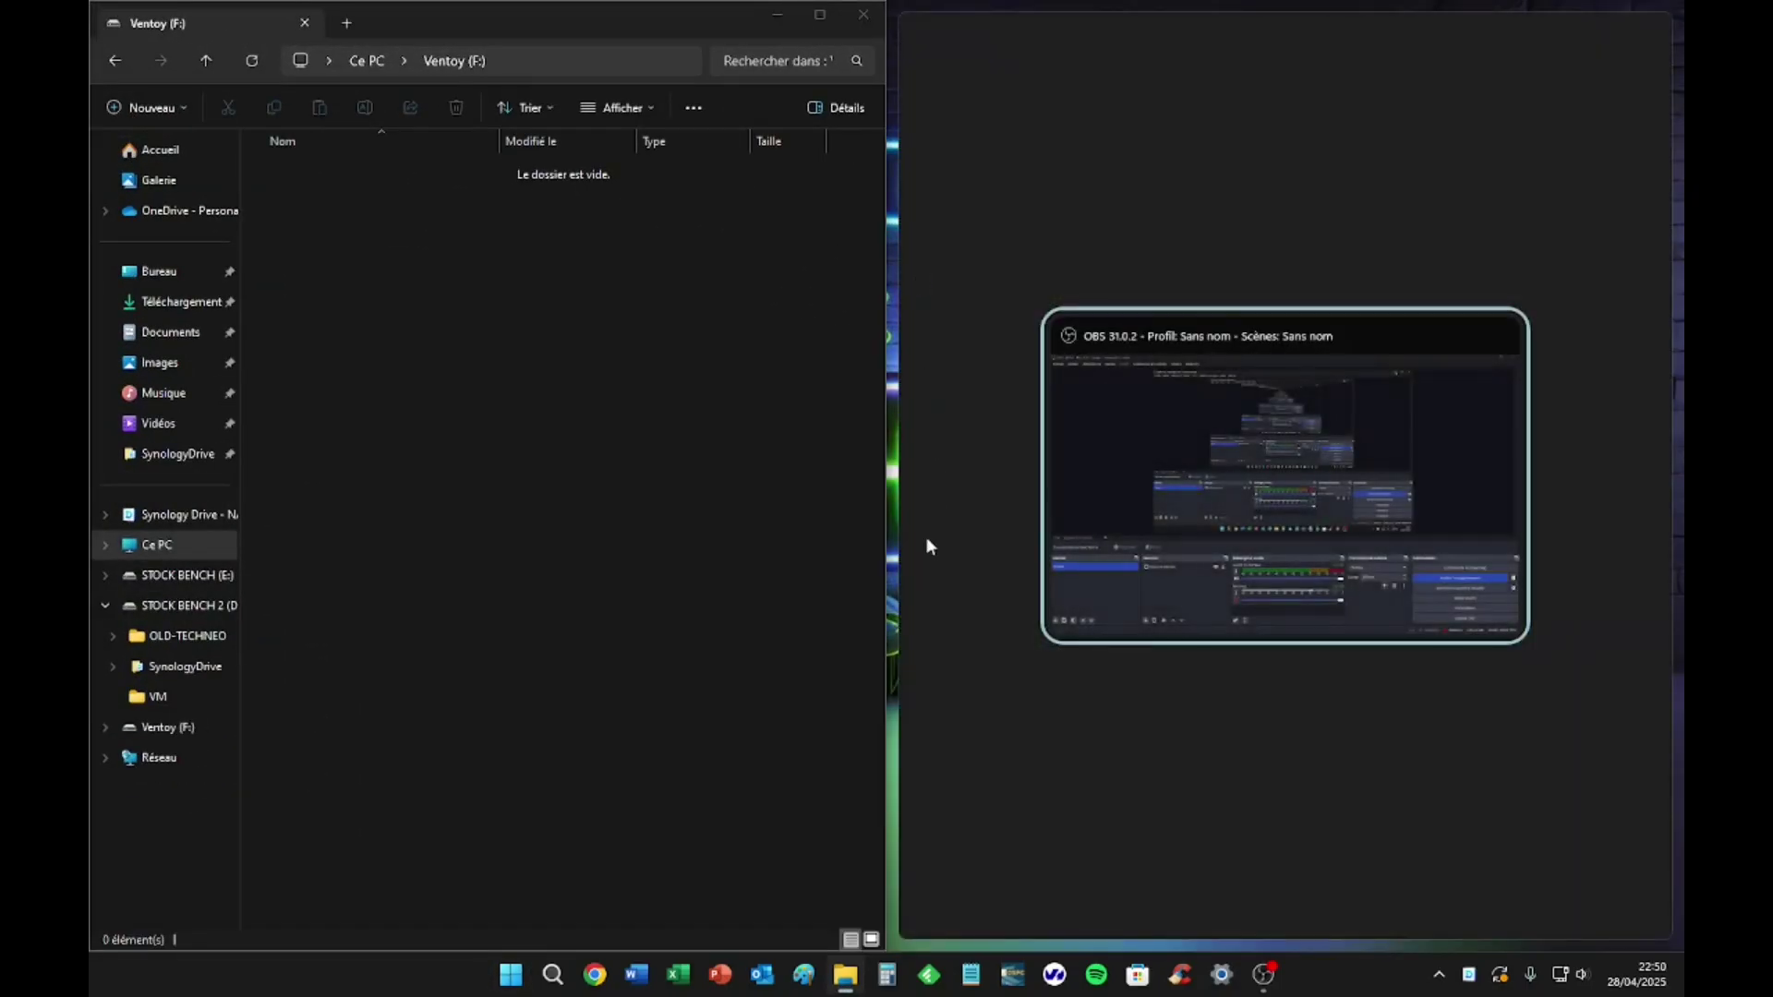
pyautogui.press('Escape')
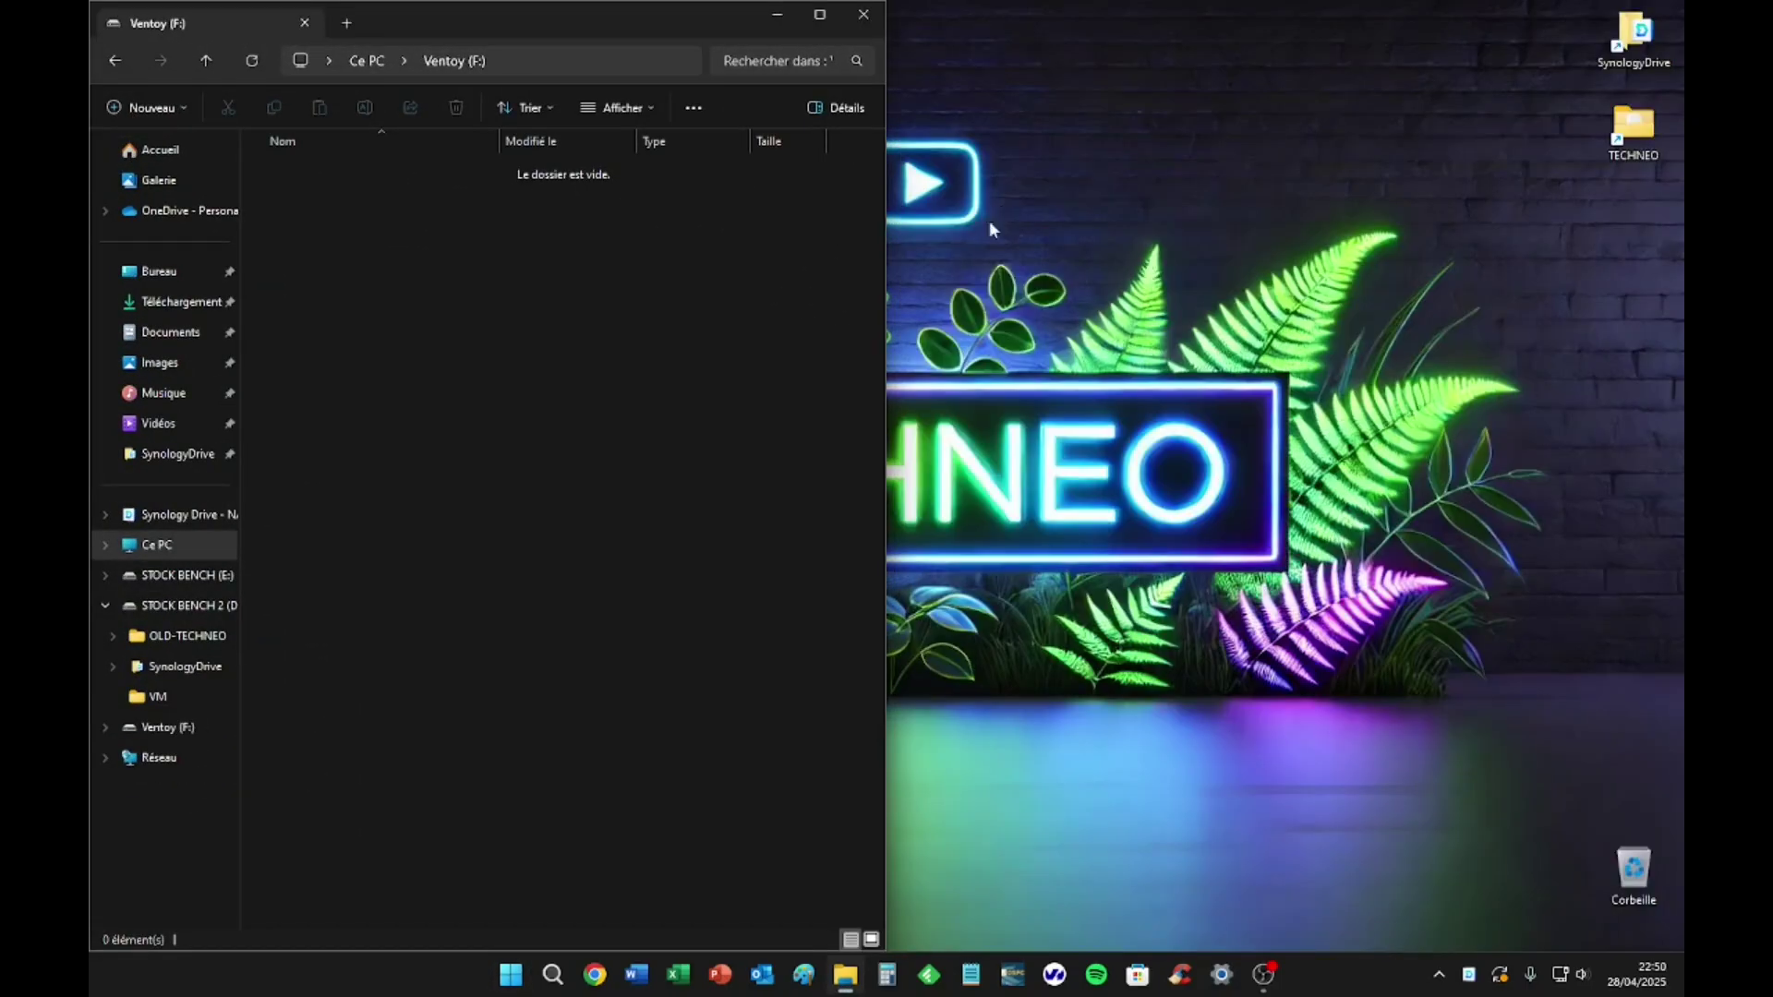
# Open a second Explorer window on the right and copy the TrueNAS-SCALE image from Bureau to Ventoy (F:)
pyautogui.rightClick(848, 979)
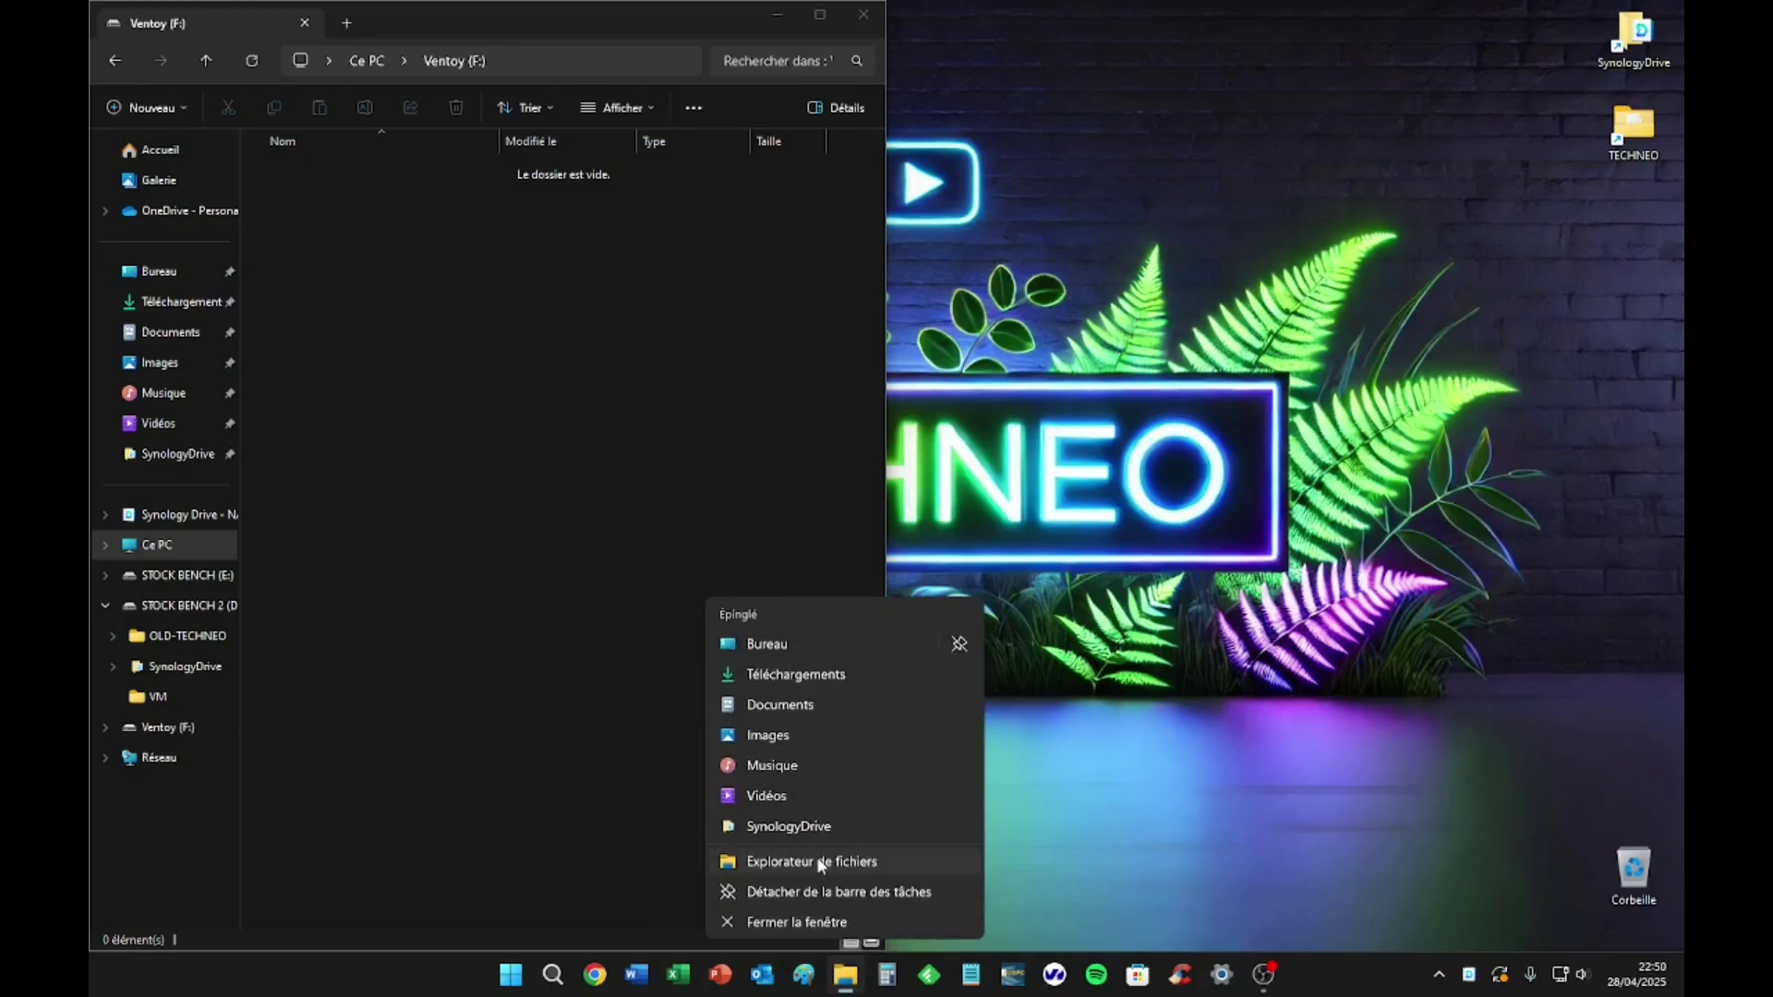
pyautogui.click(821, 862)
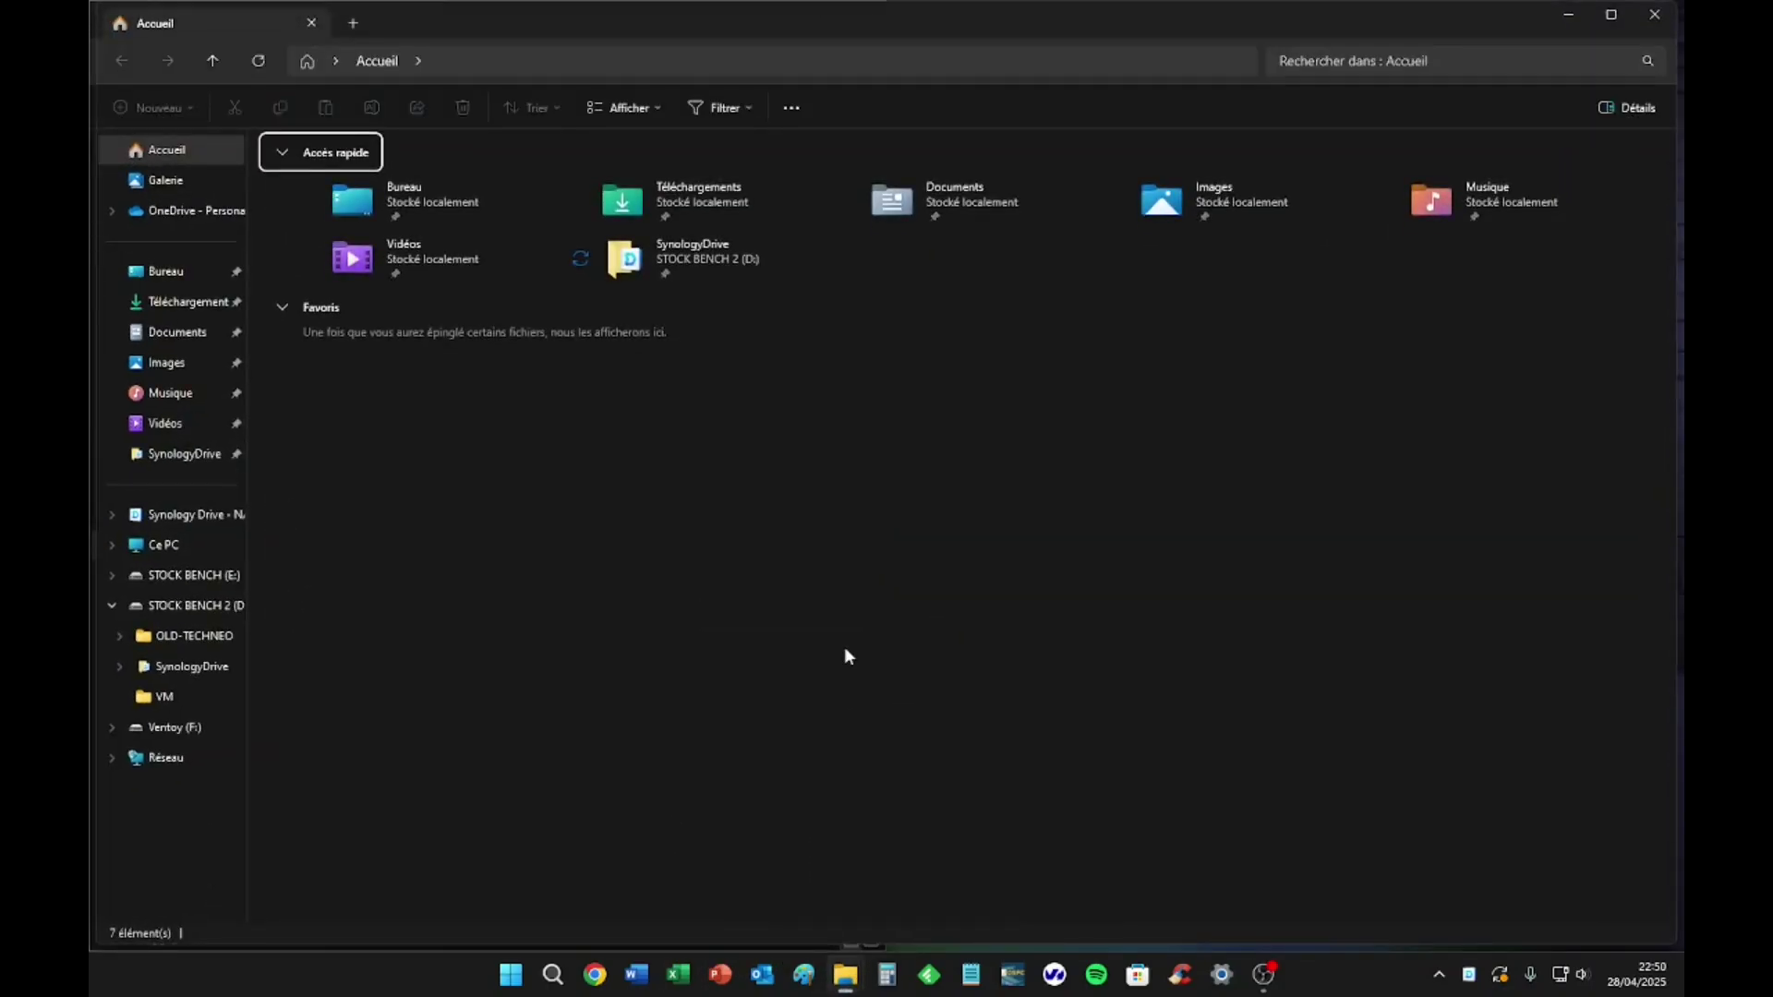
pyautogui.press('super+Right')
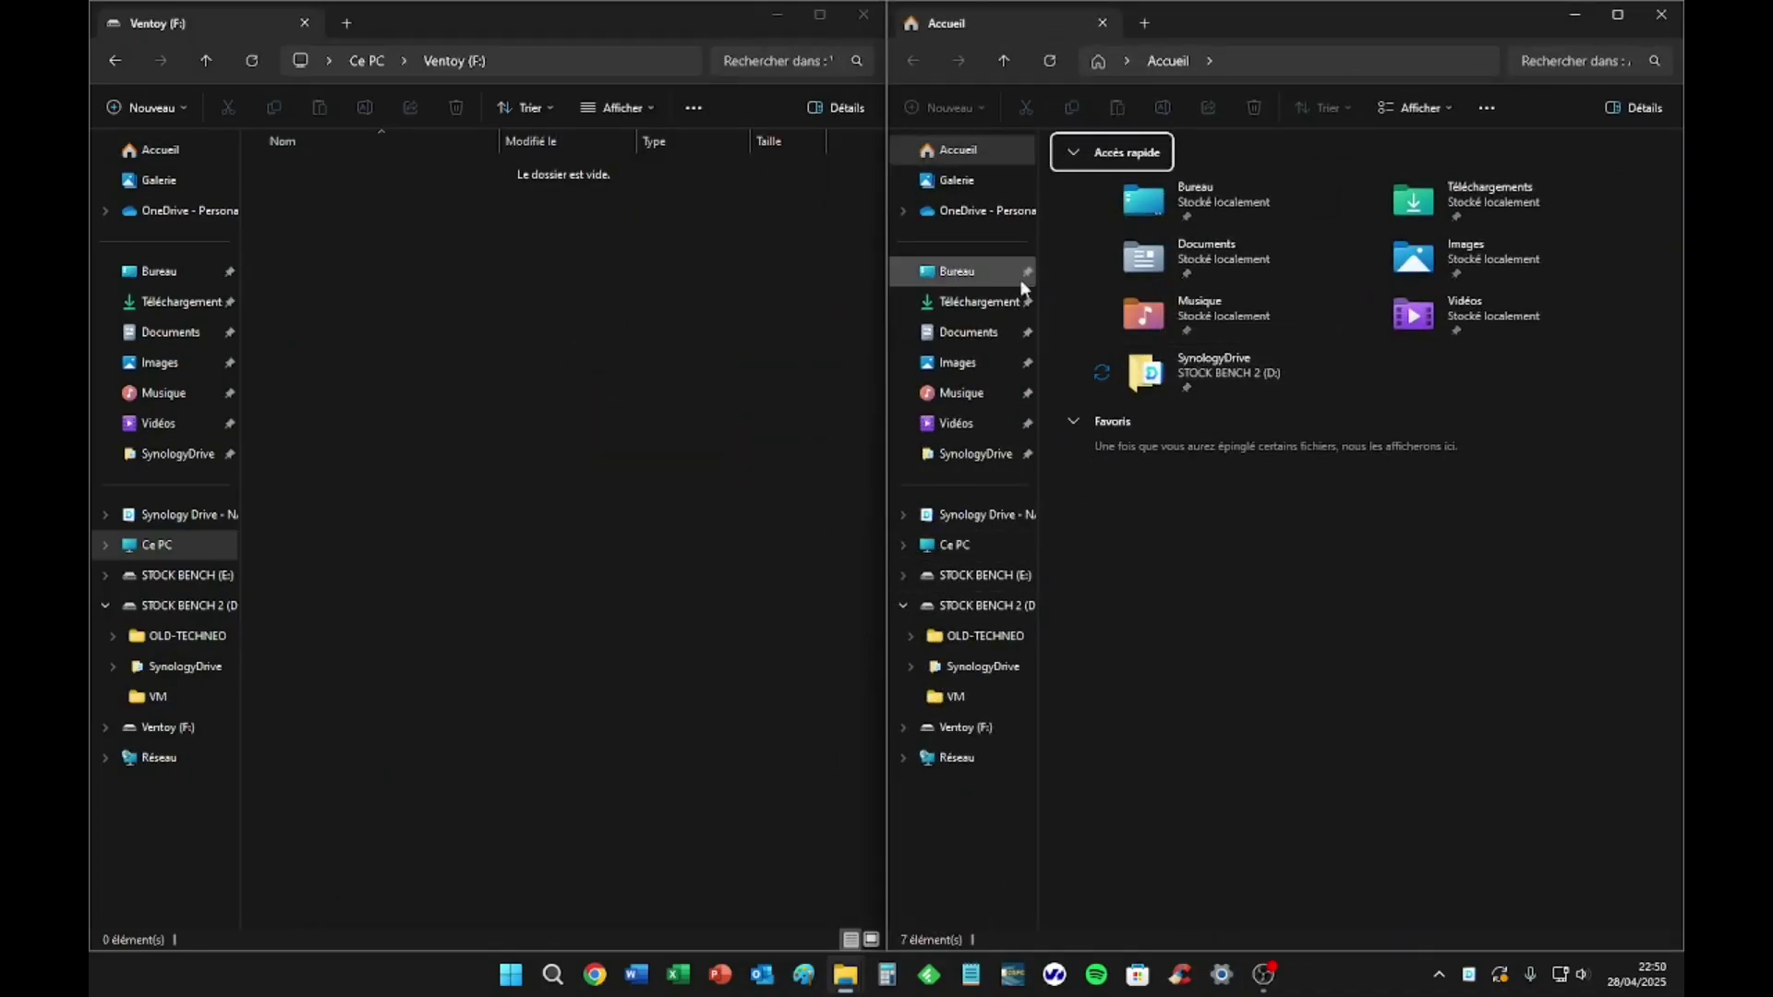
pyautogui.click(986, 274)
pyautogui.doubleClick(1099, 198)
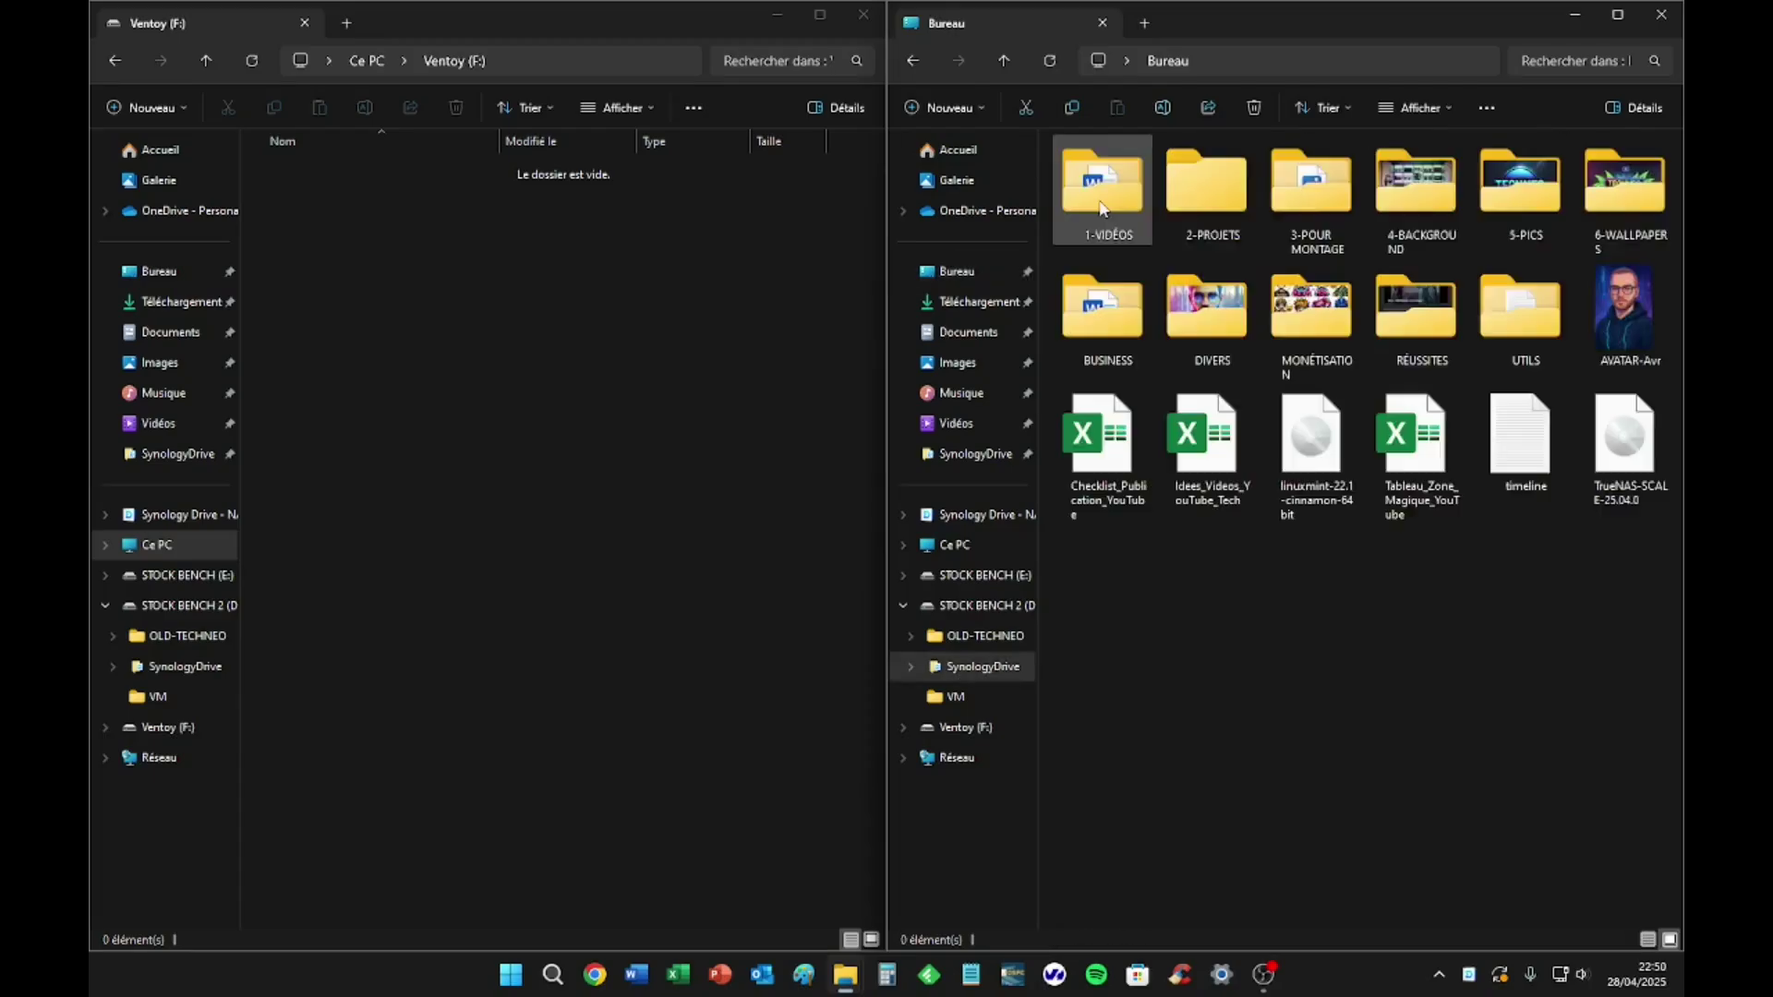
pyautogui.moveTo(1621, 442); pyautogui.dragTo(491, 424)
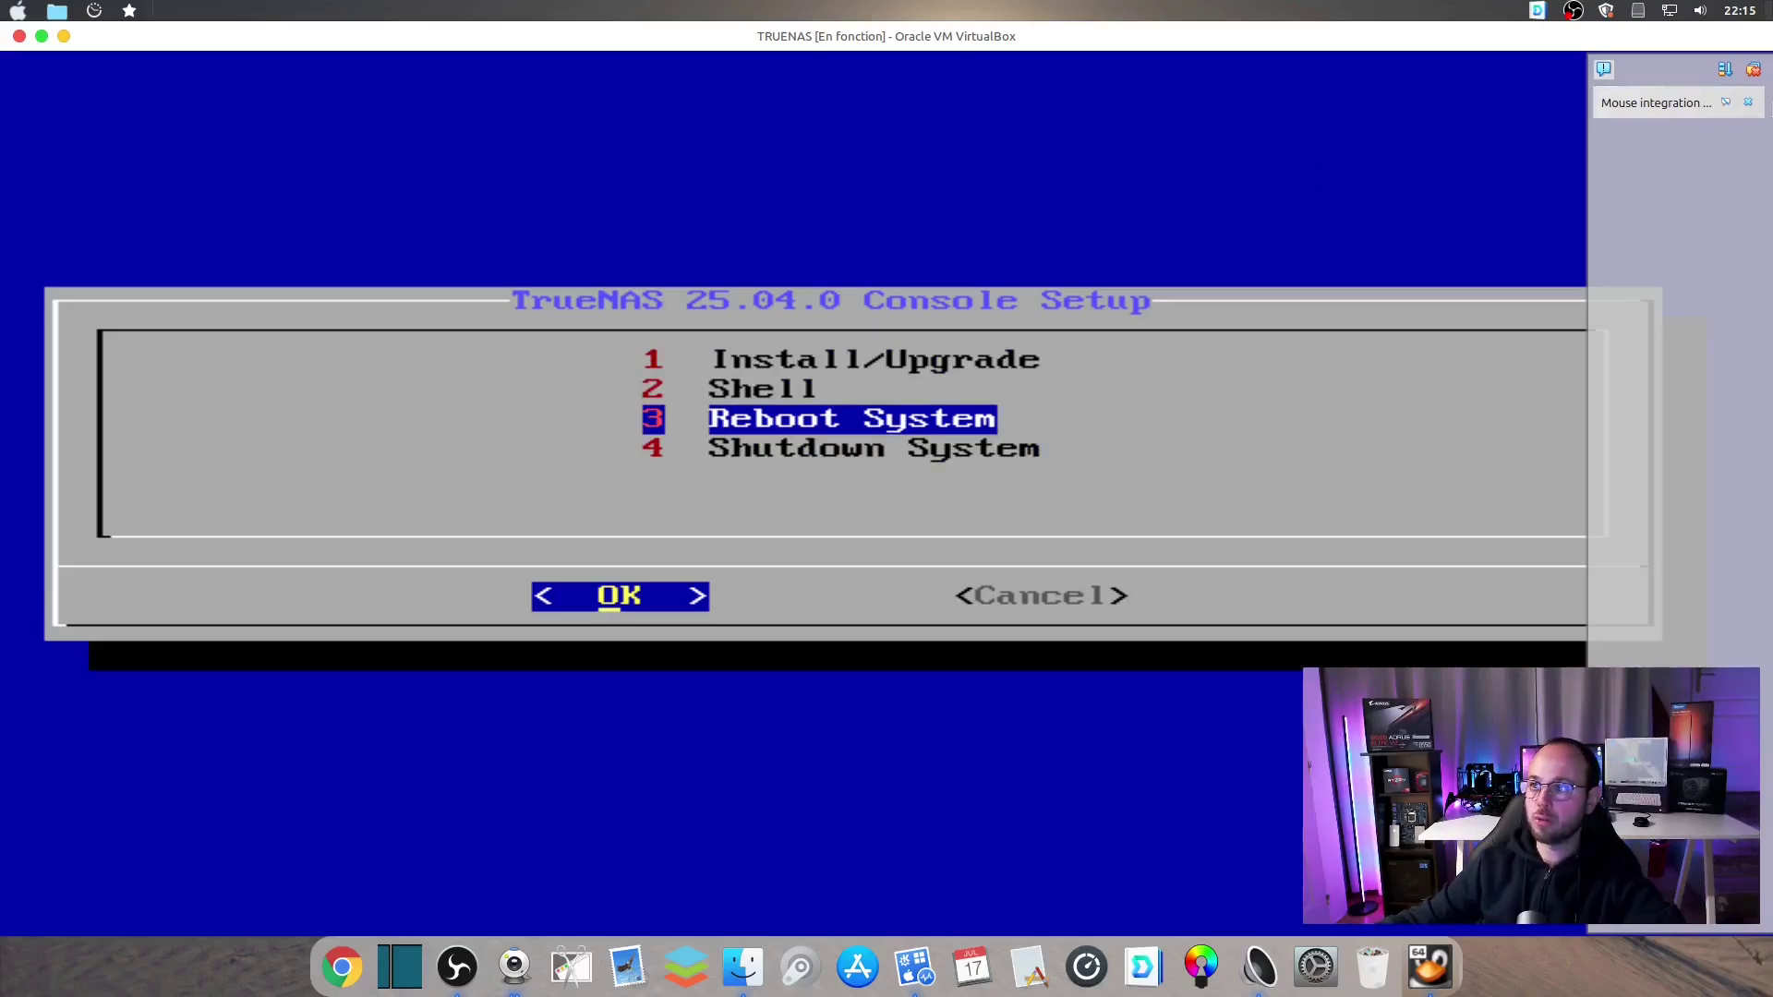
# Choose 1 Install/Upgrade in the TrueNAS console menu and finish at Installation Succeeded
pyautogui.click(1748, 102)
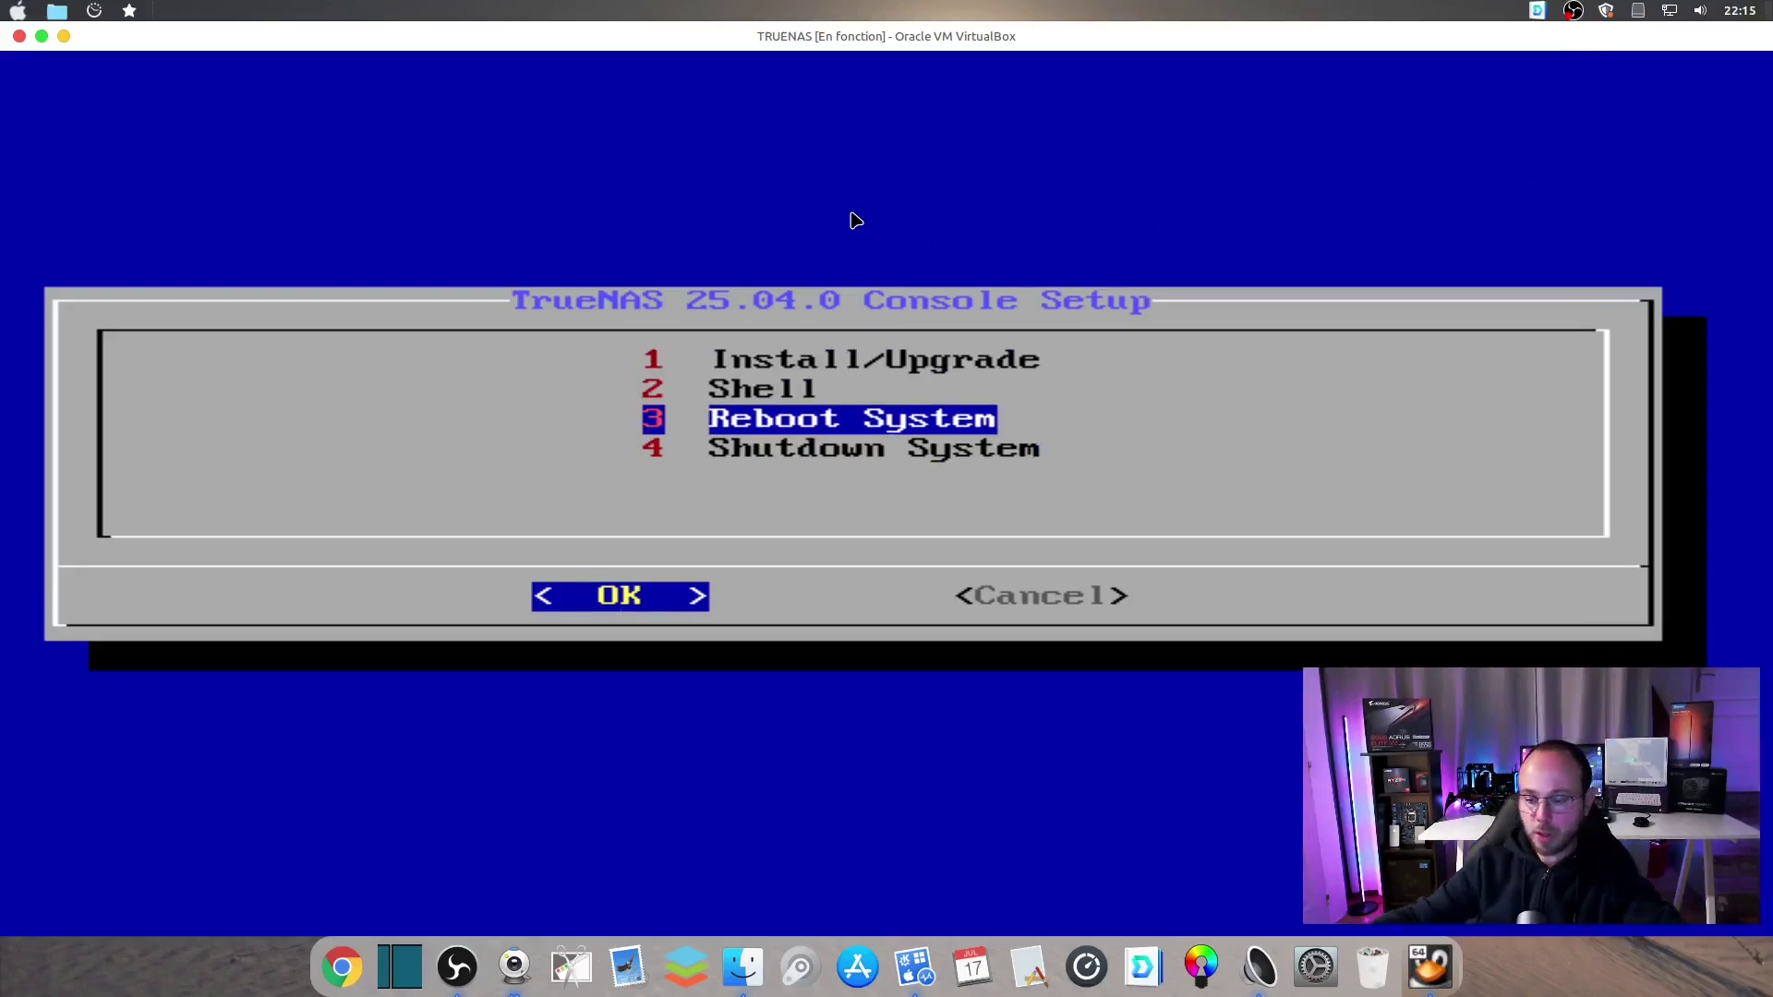
pyautogui.press('Up')
pyautogui.press('Up')
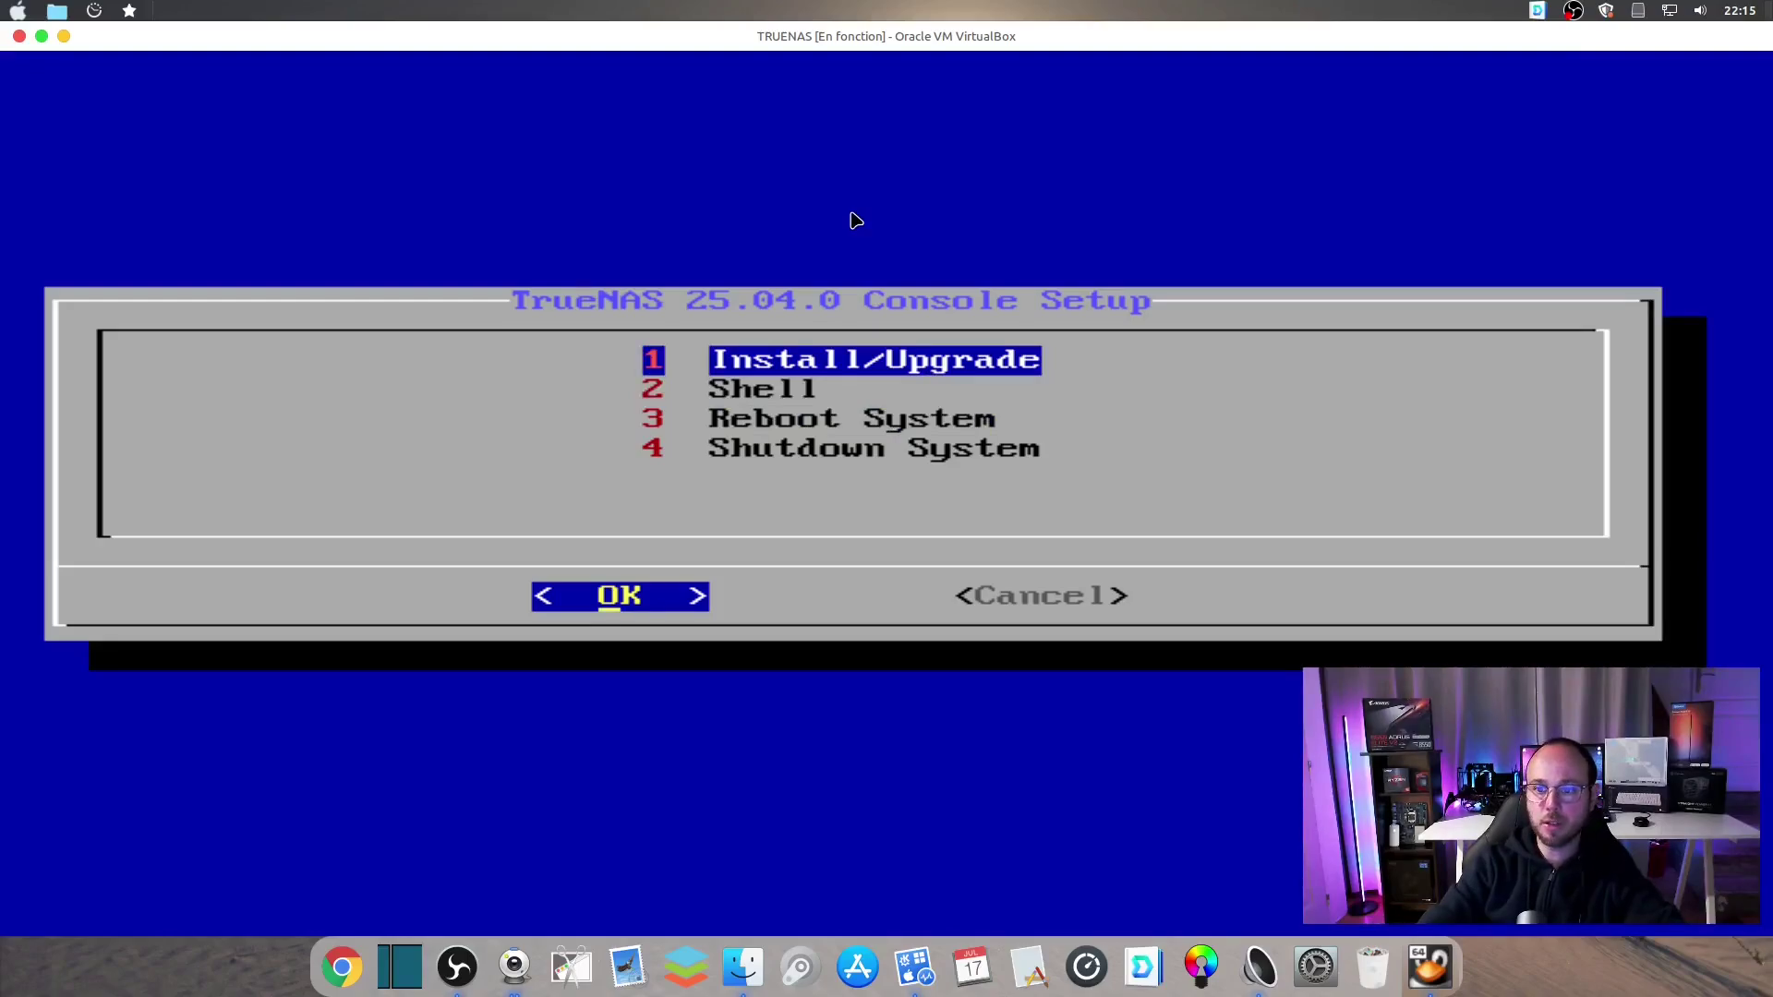
pyautogui.press('Down')
pyautogui.press('Down')
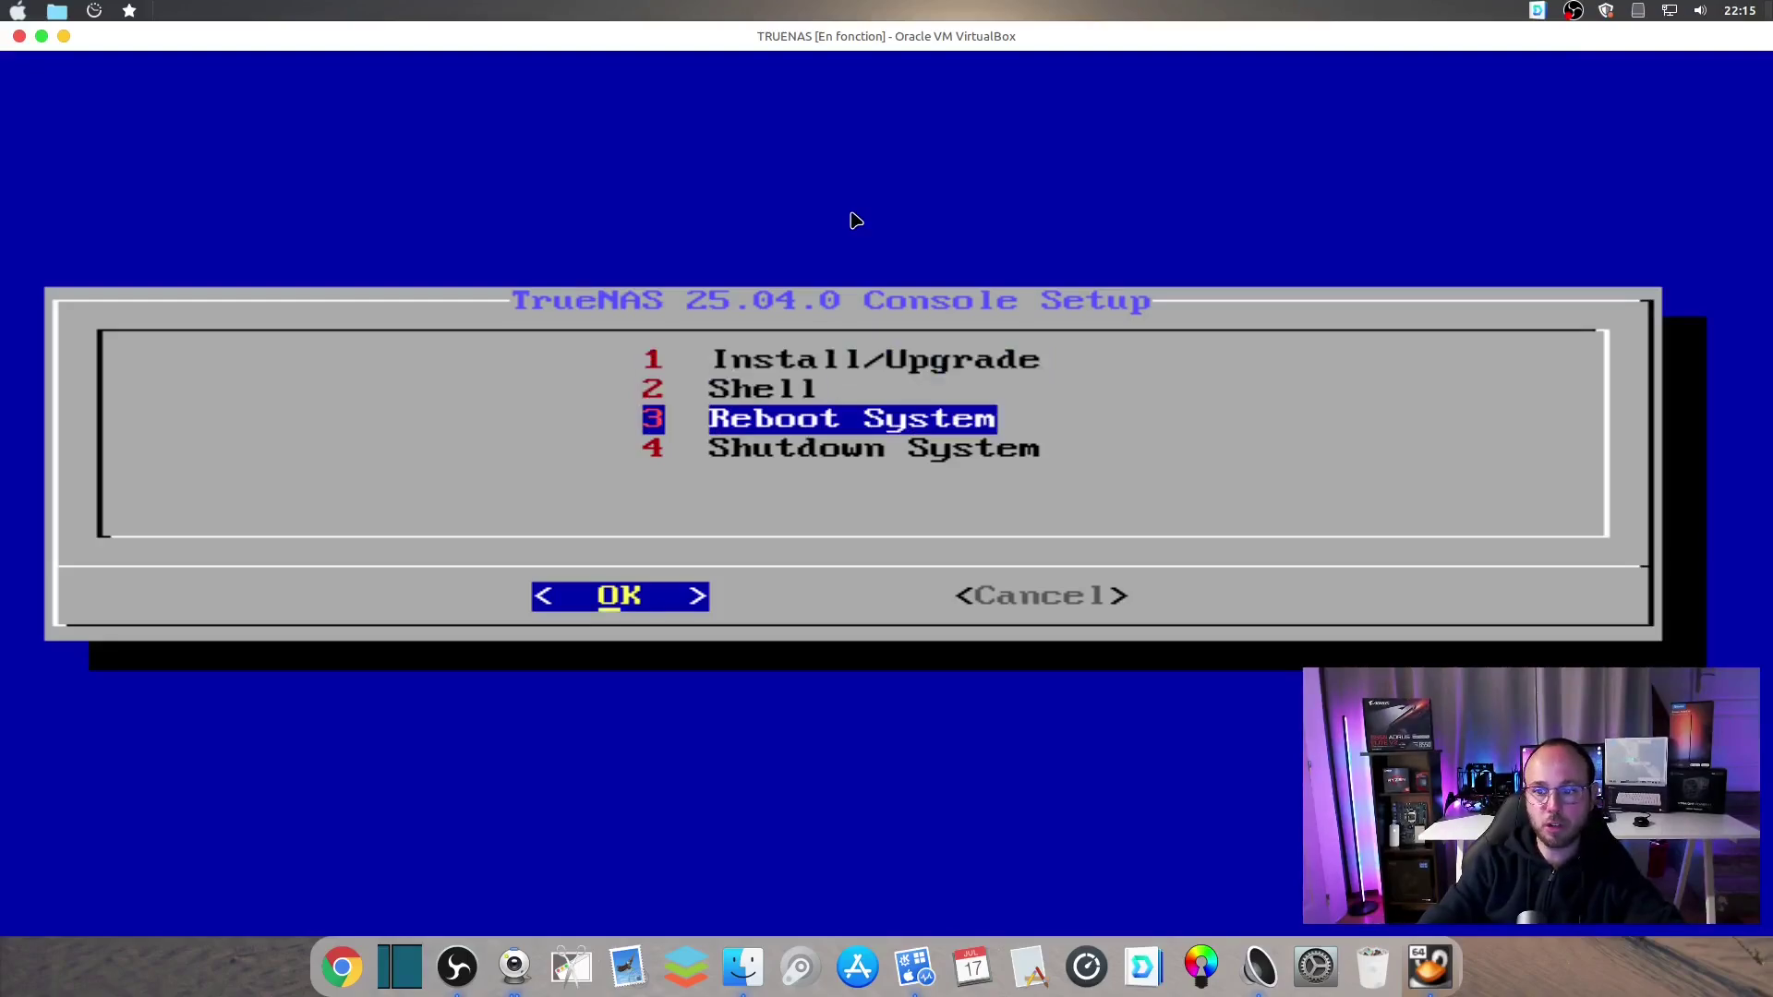
pyautogui.press('Down')
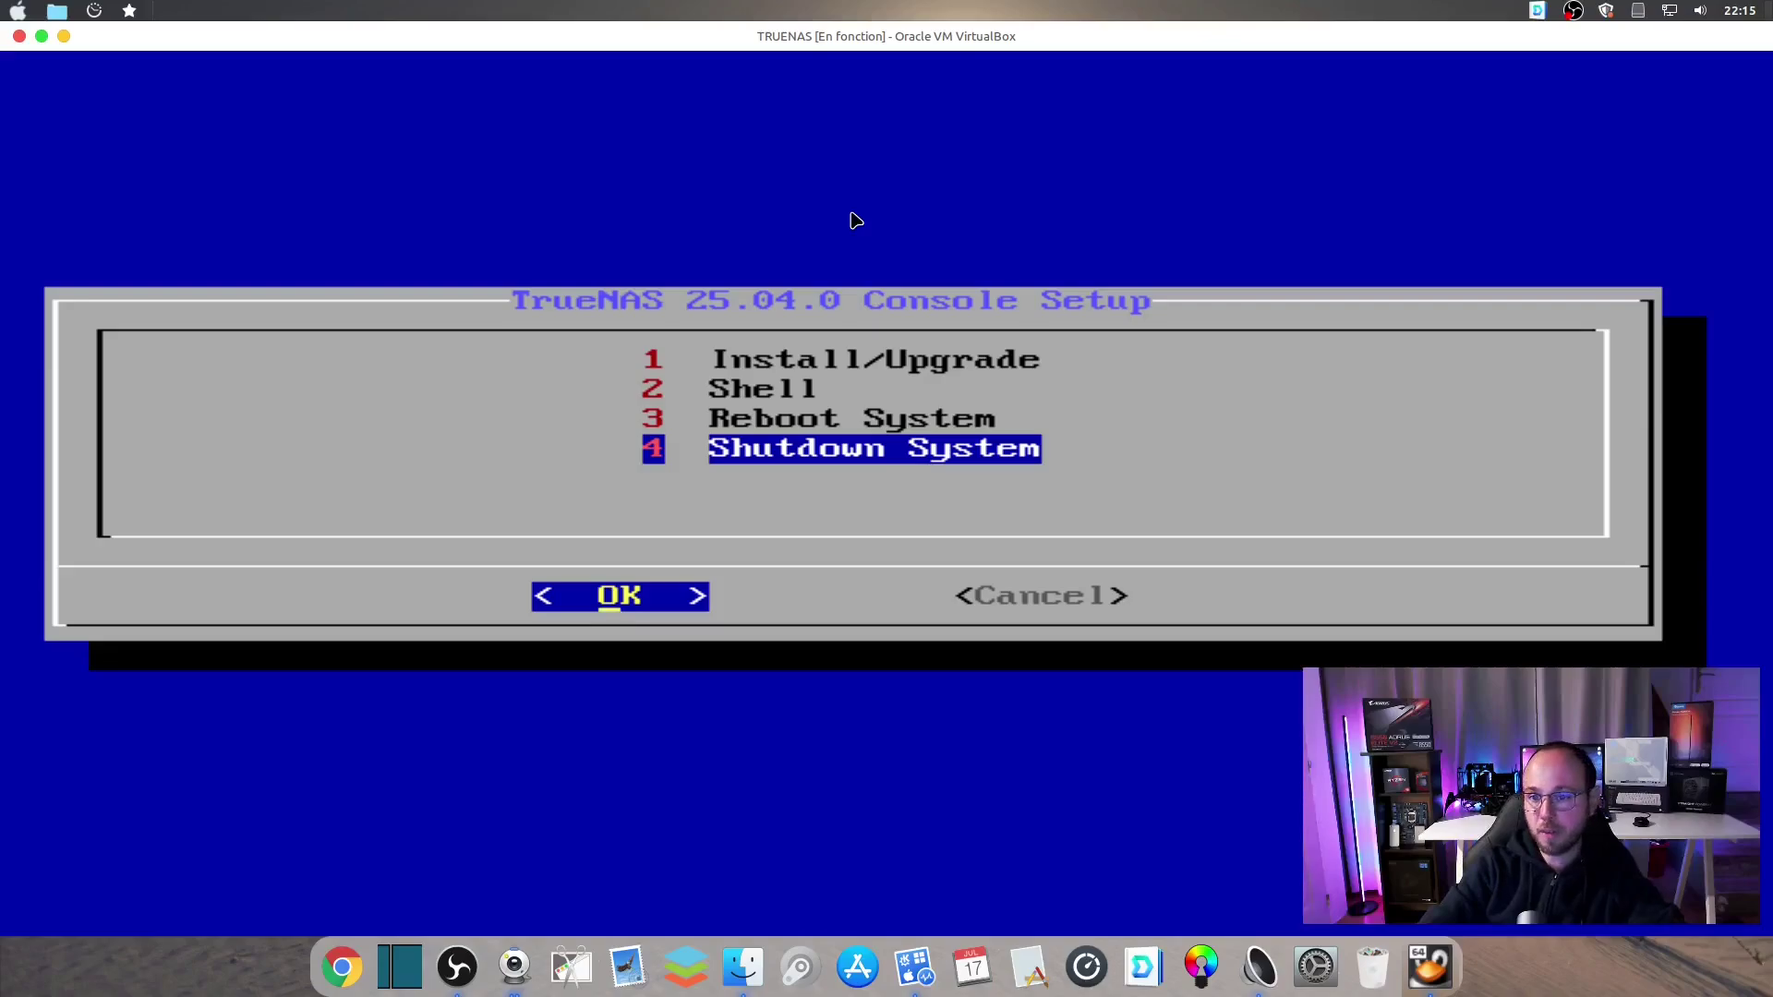
pyautogui.press('Up')
pyautogui.press('Up')
pyautogui.press('Up')
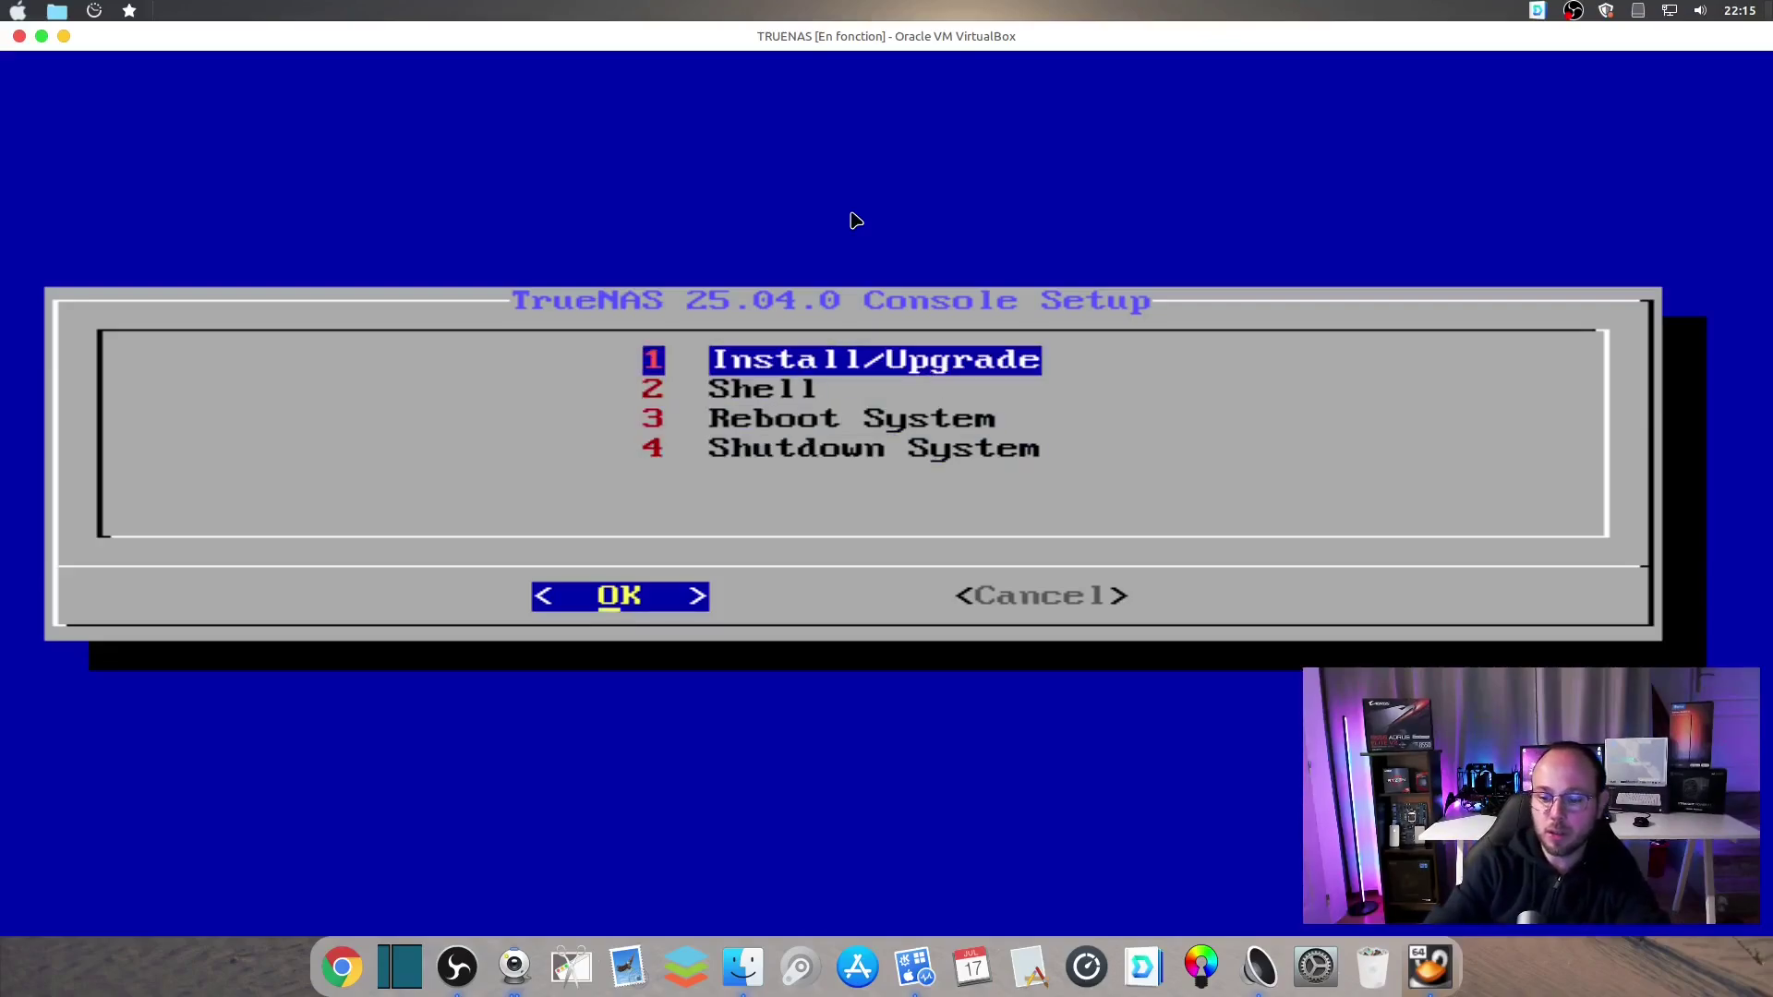
pyautogui.press('Return')
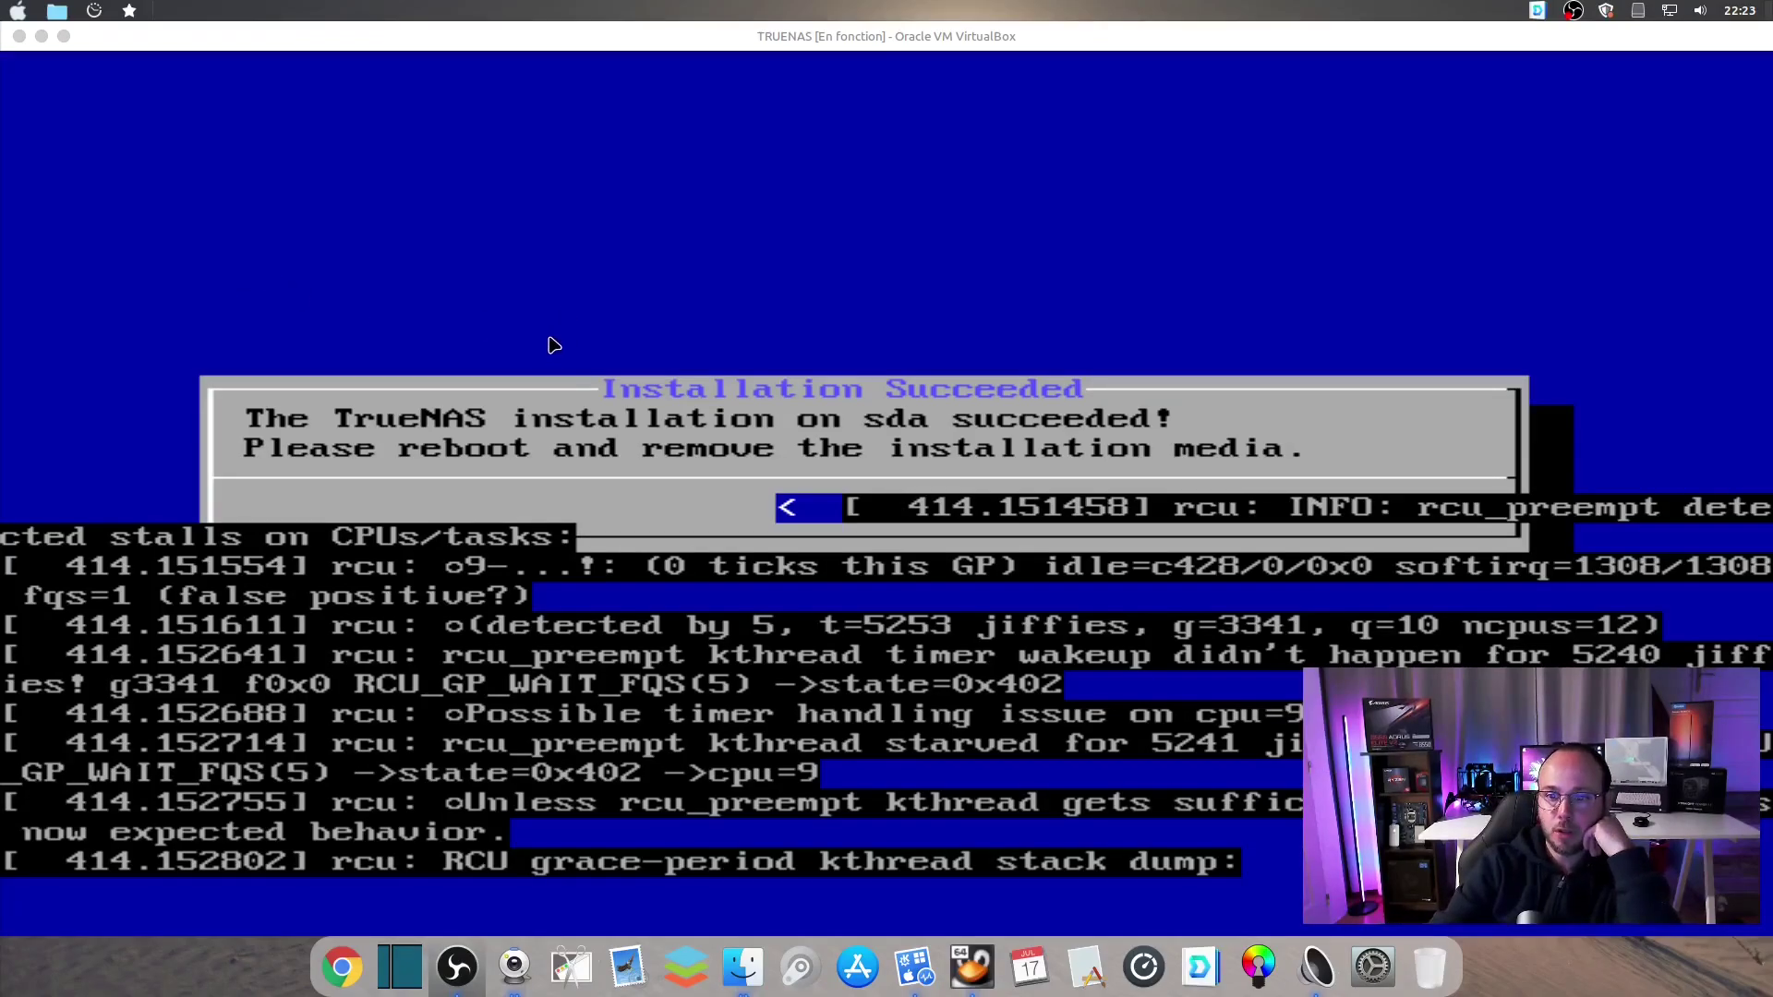
pyautogui.click(396, 42)
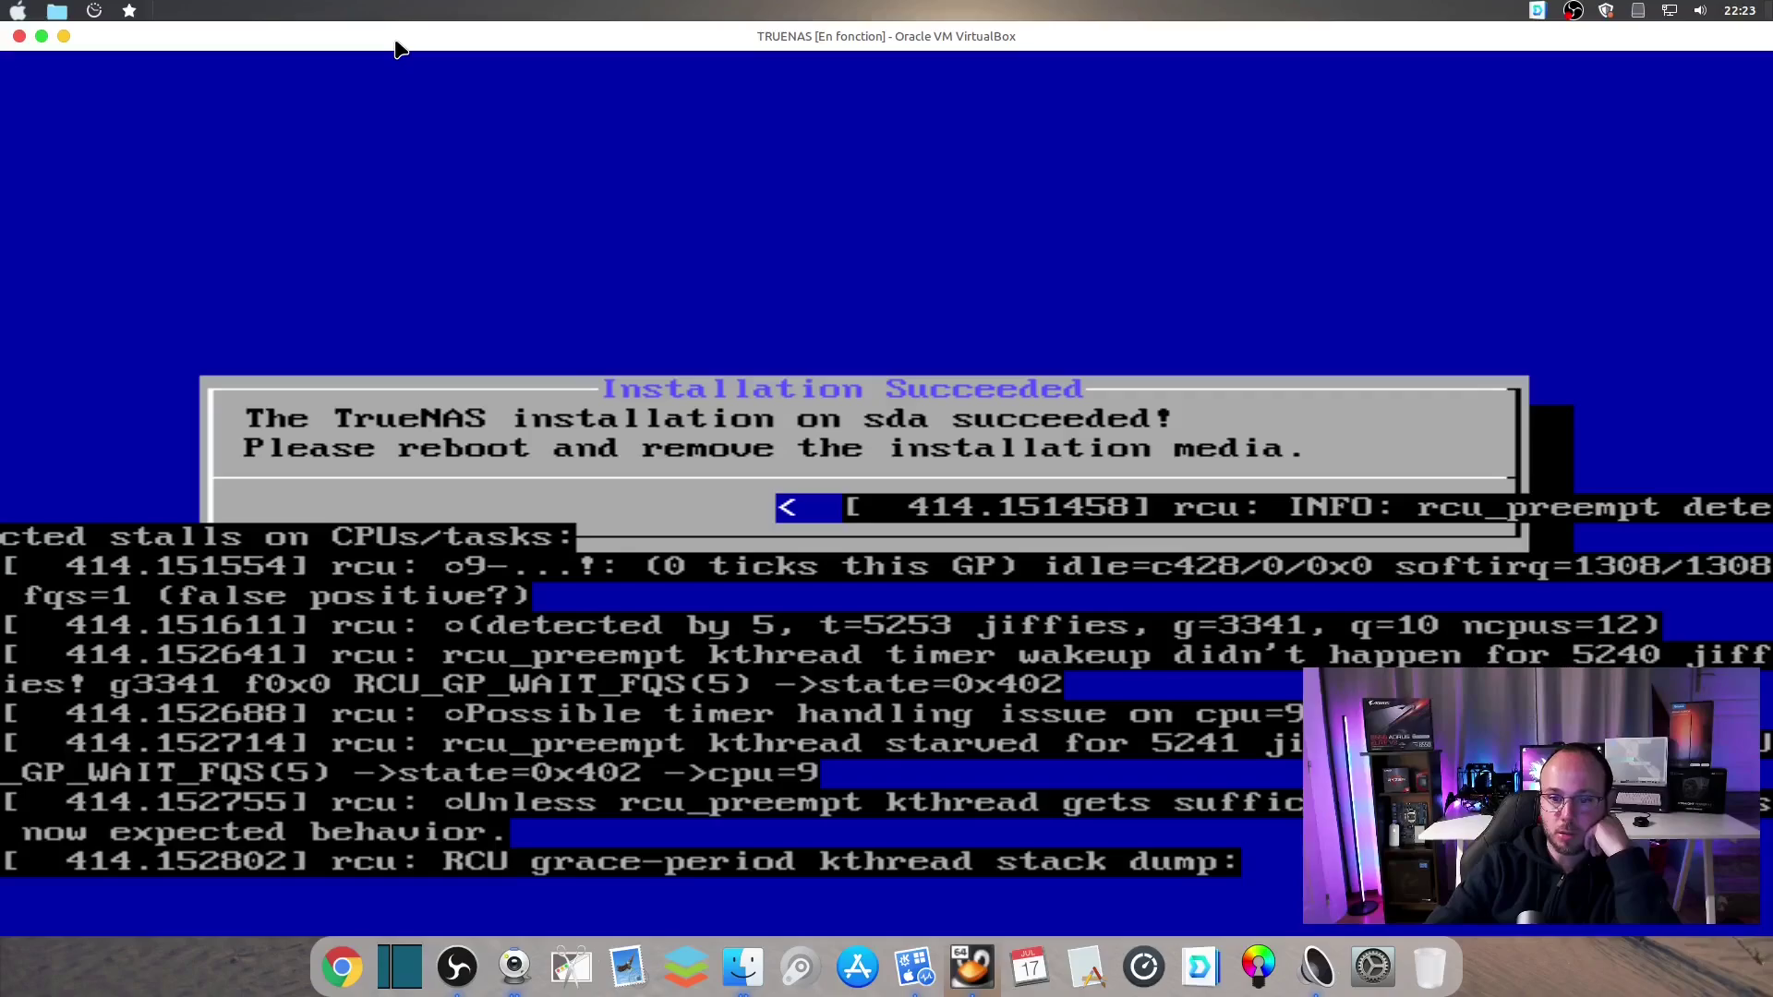
pyautogui.press('Return')
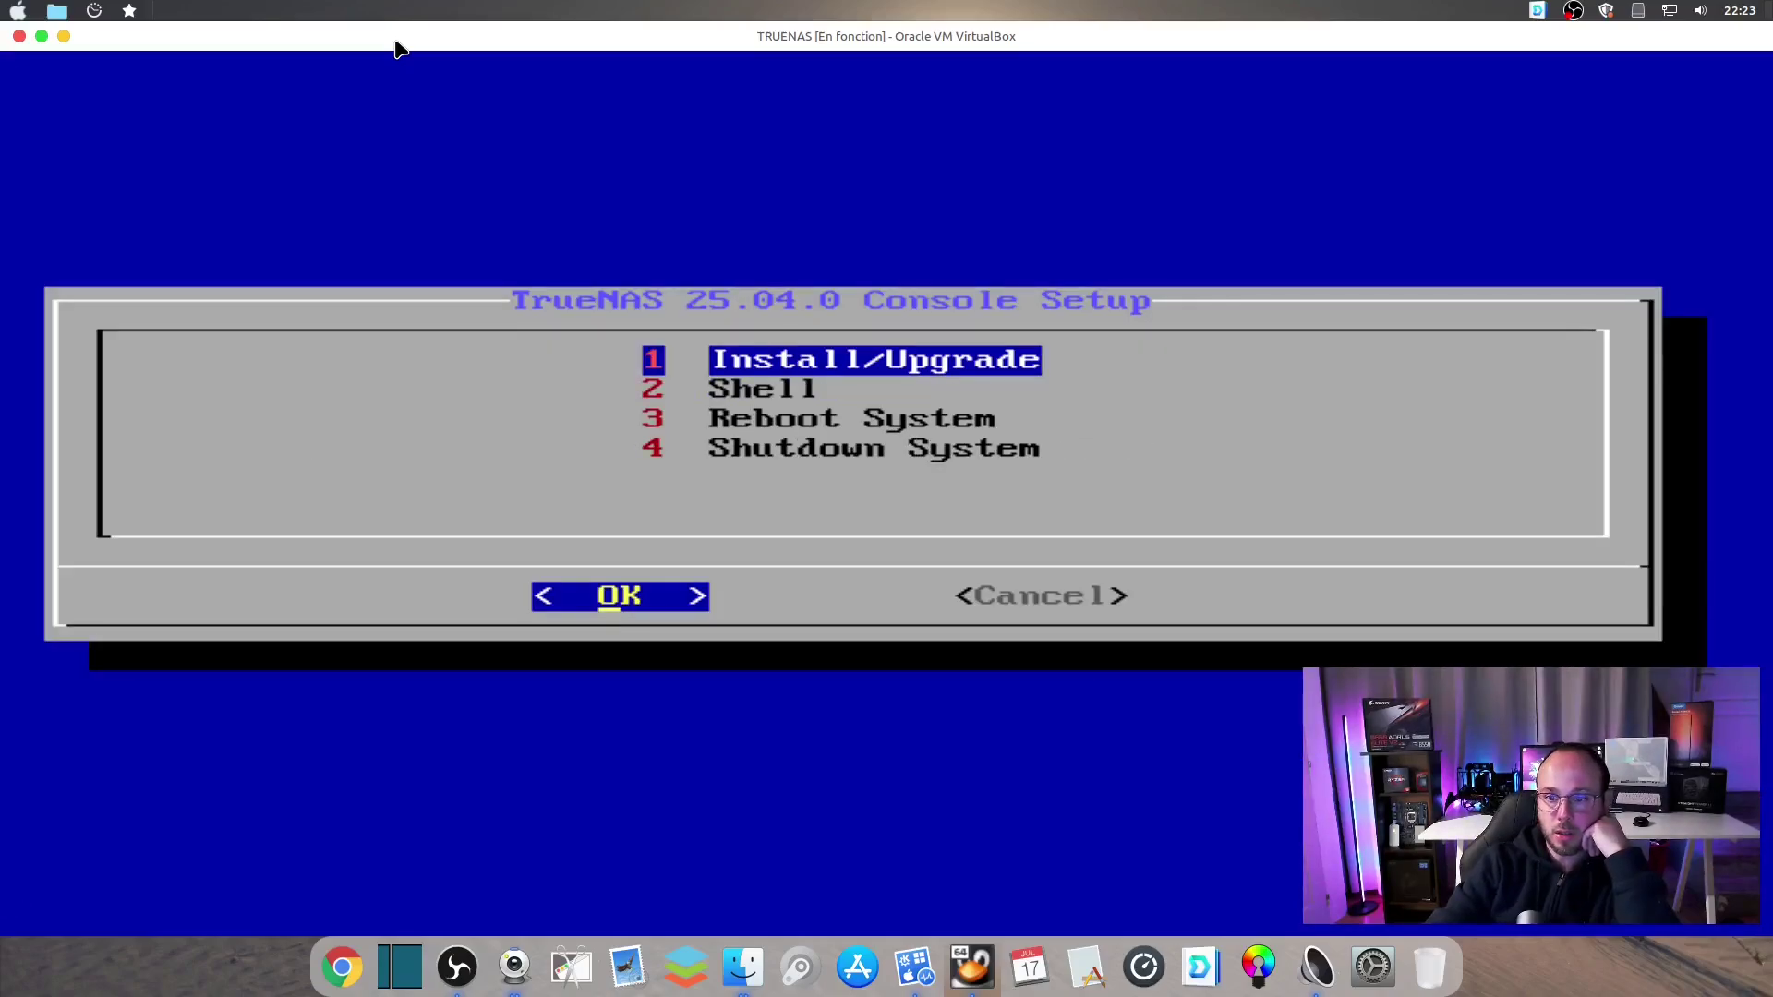
# Select sda as the target, accept the erase warning, choose Web UI authentication and allow EFI boot
pyautogui.press('Return')
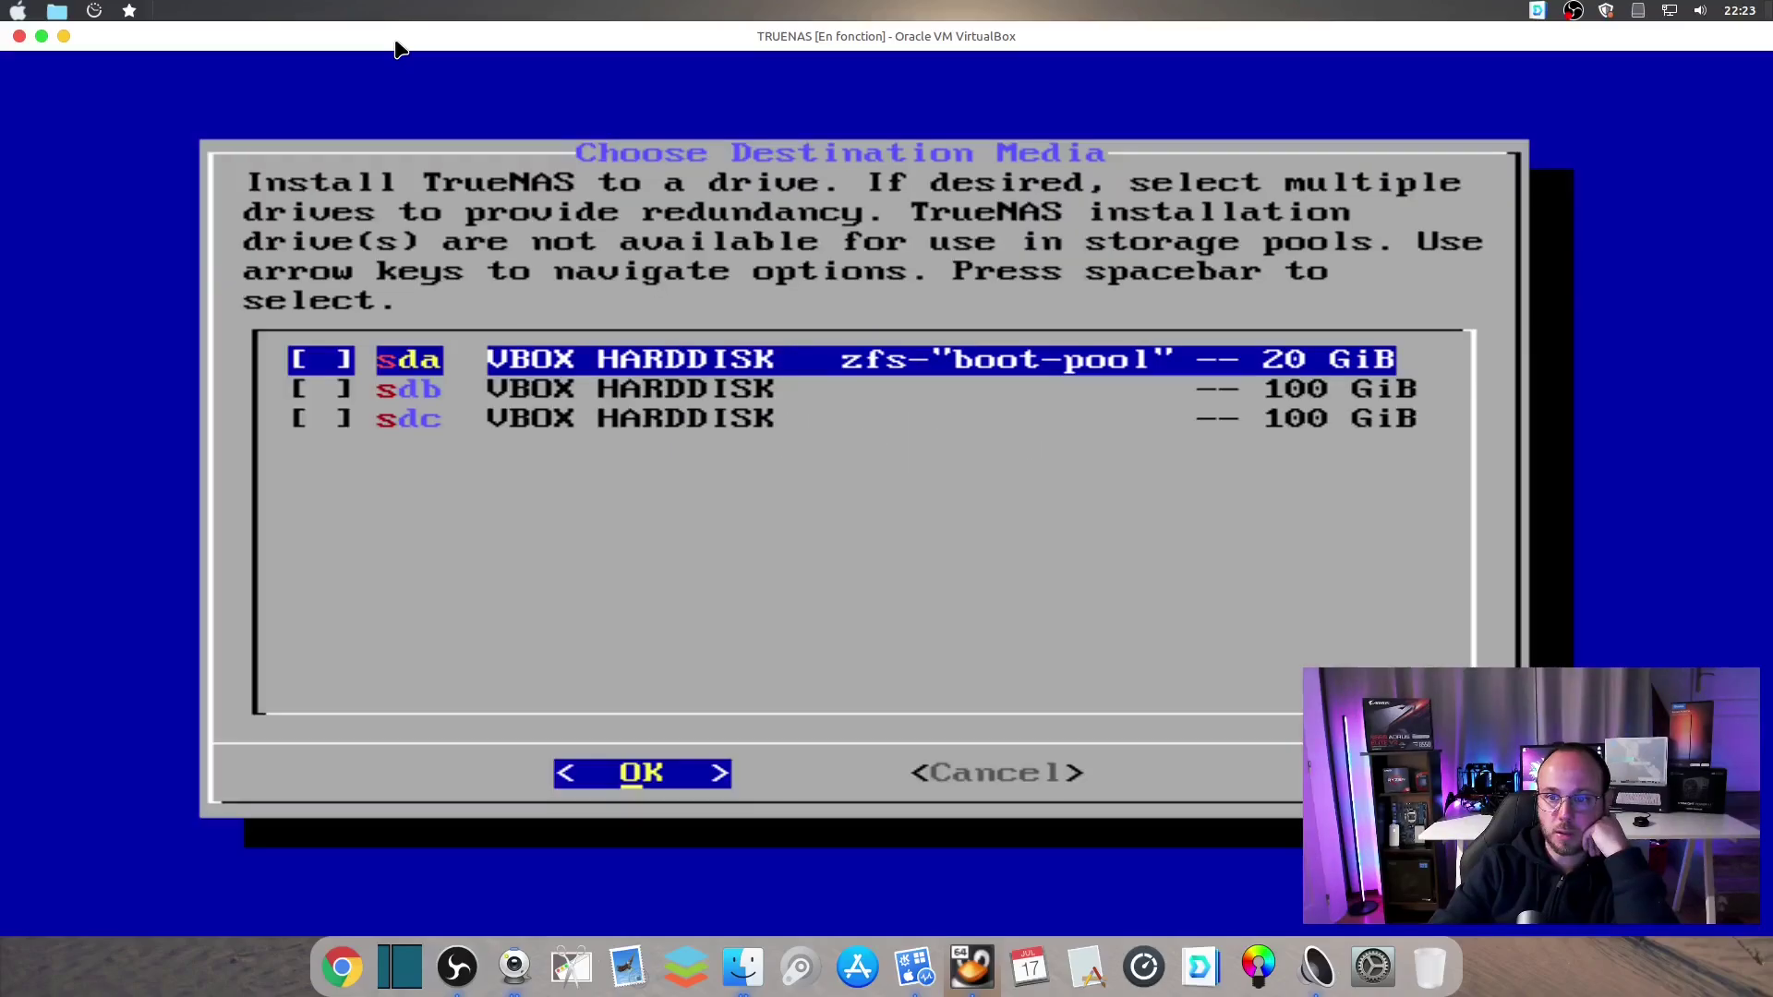
pyautogui.press('space')
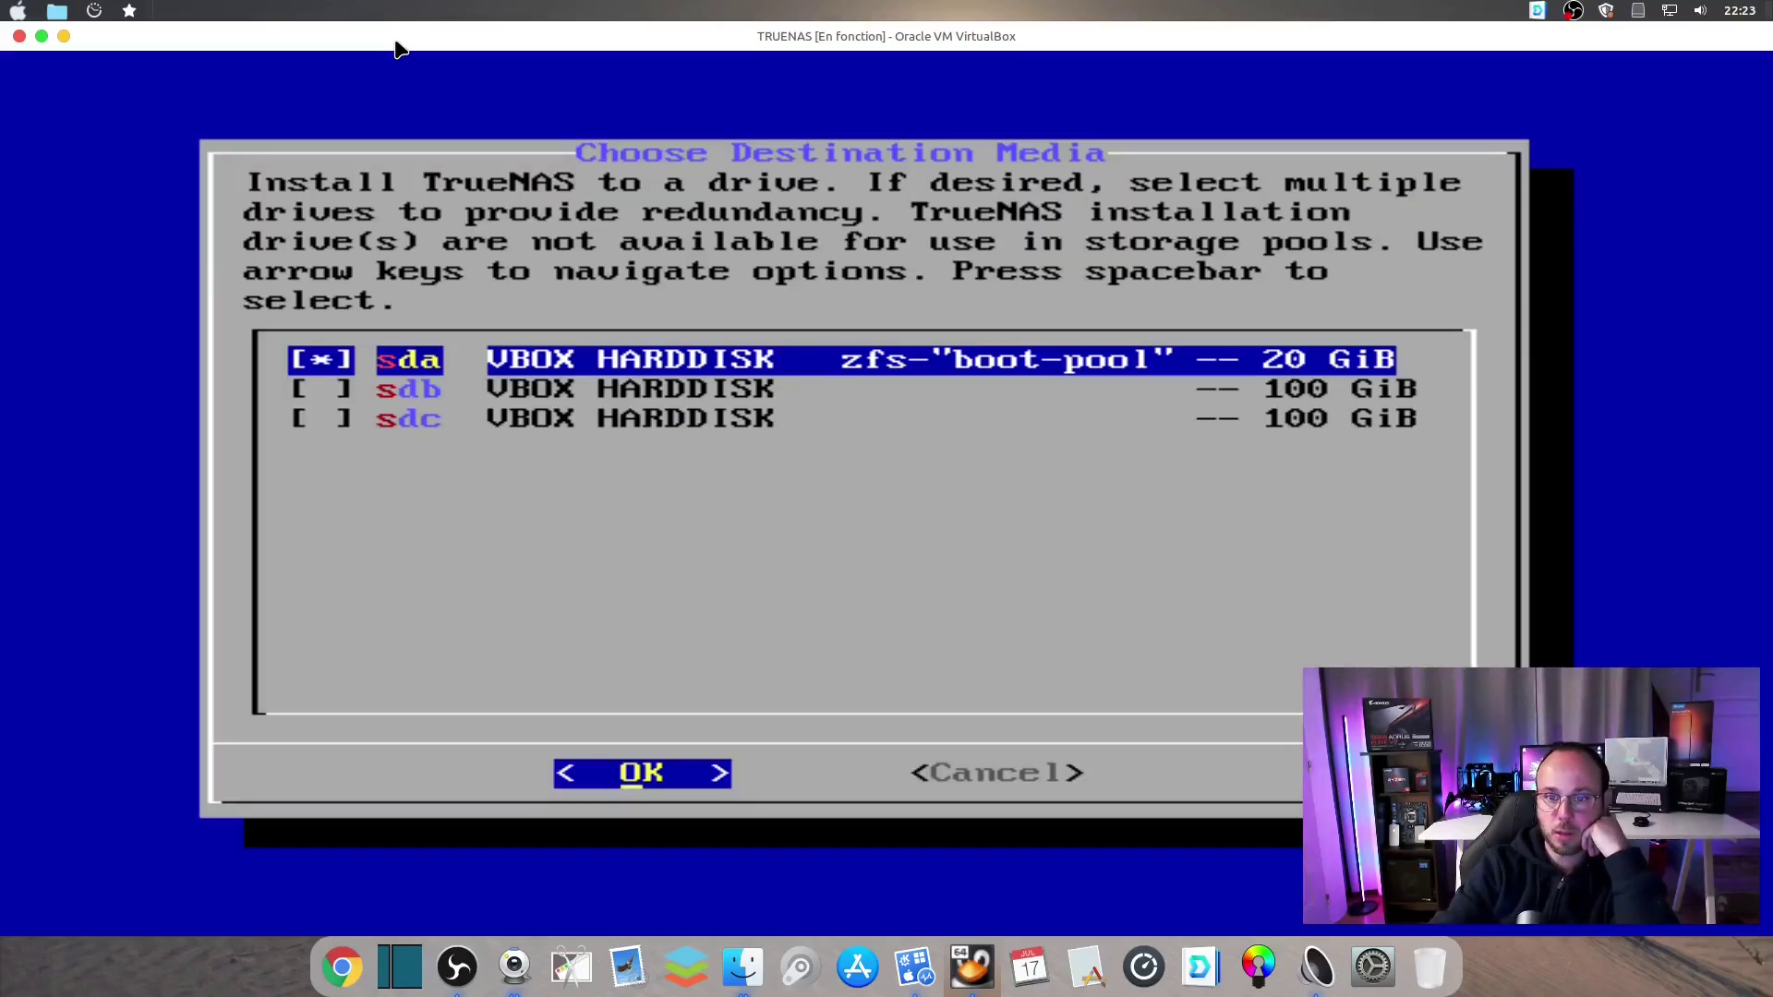
pyautogui.press('Return')
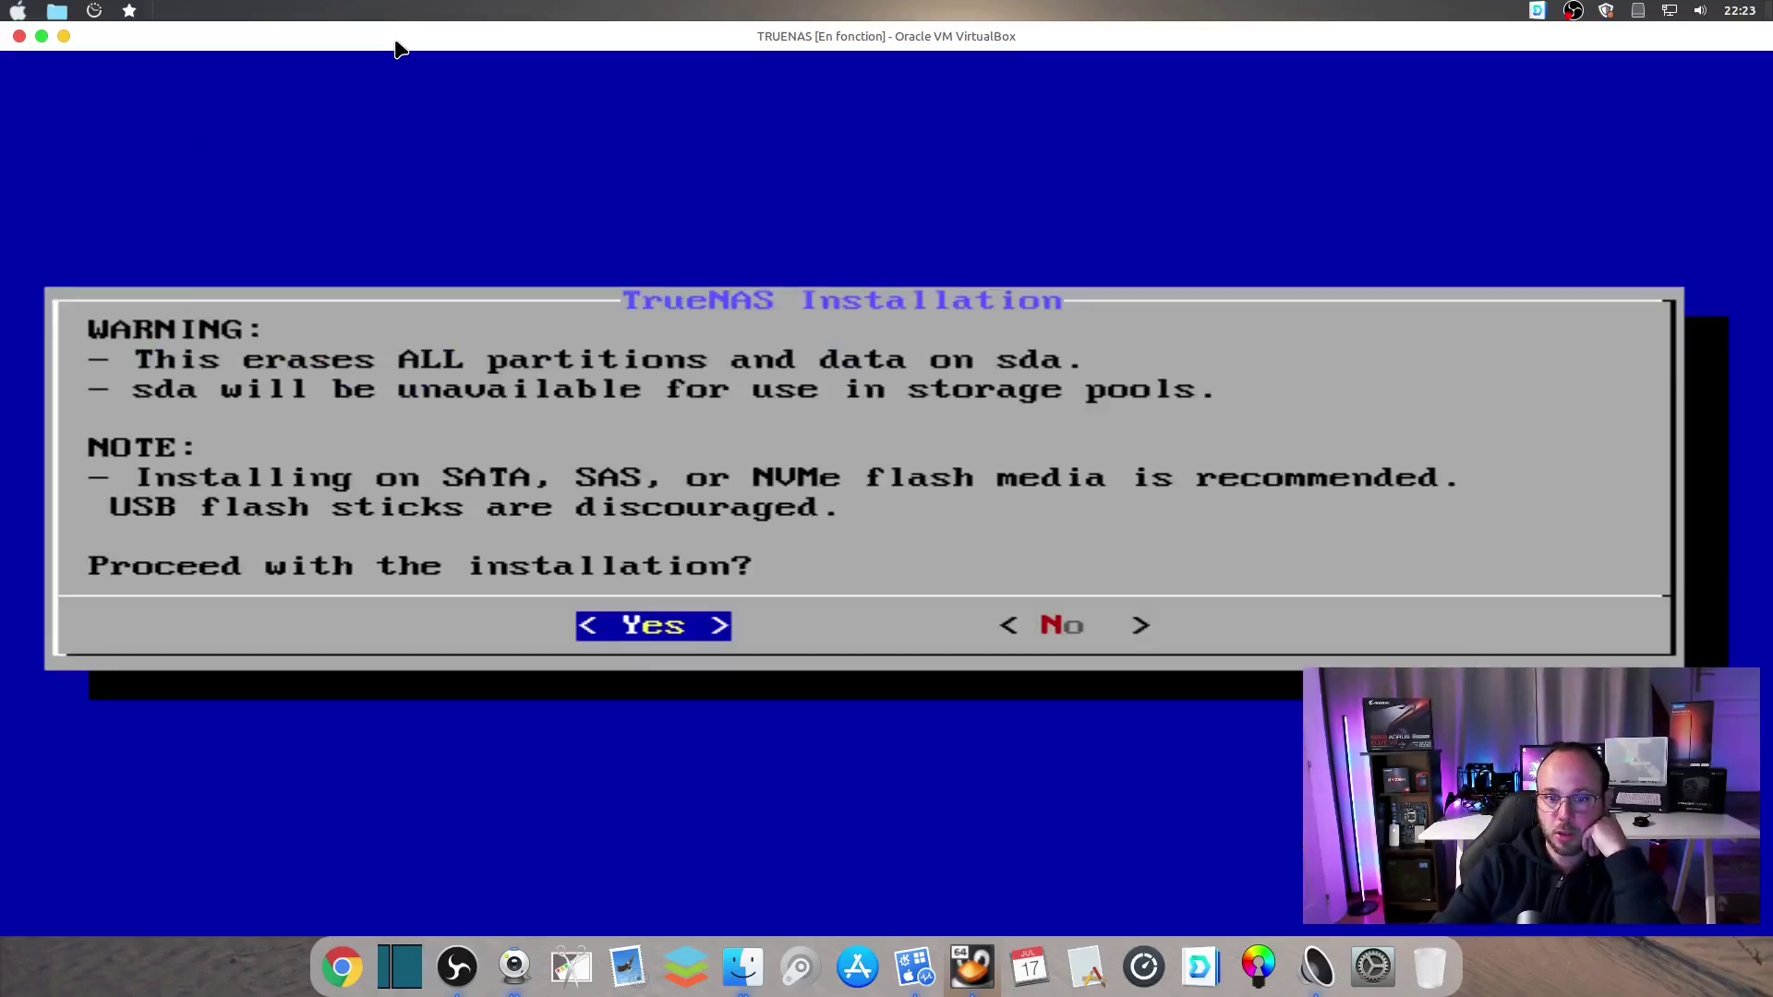
pyautogui.press('Return')
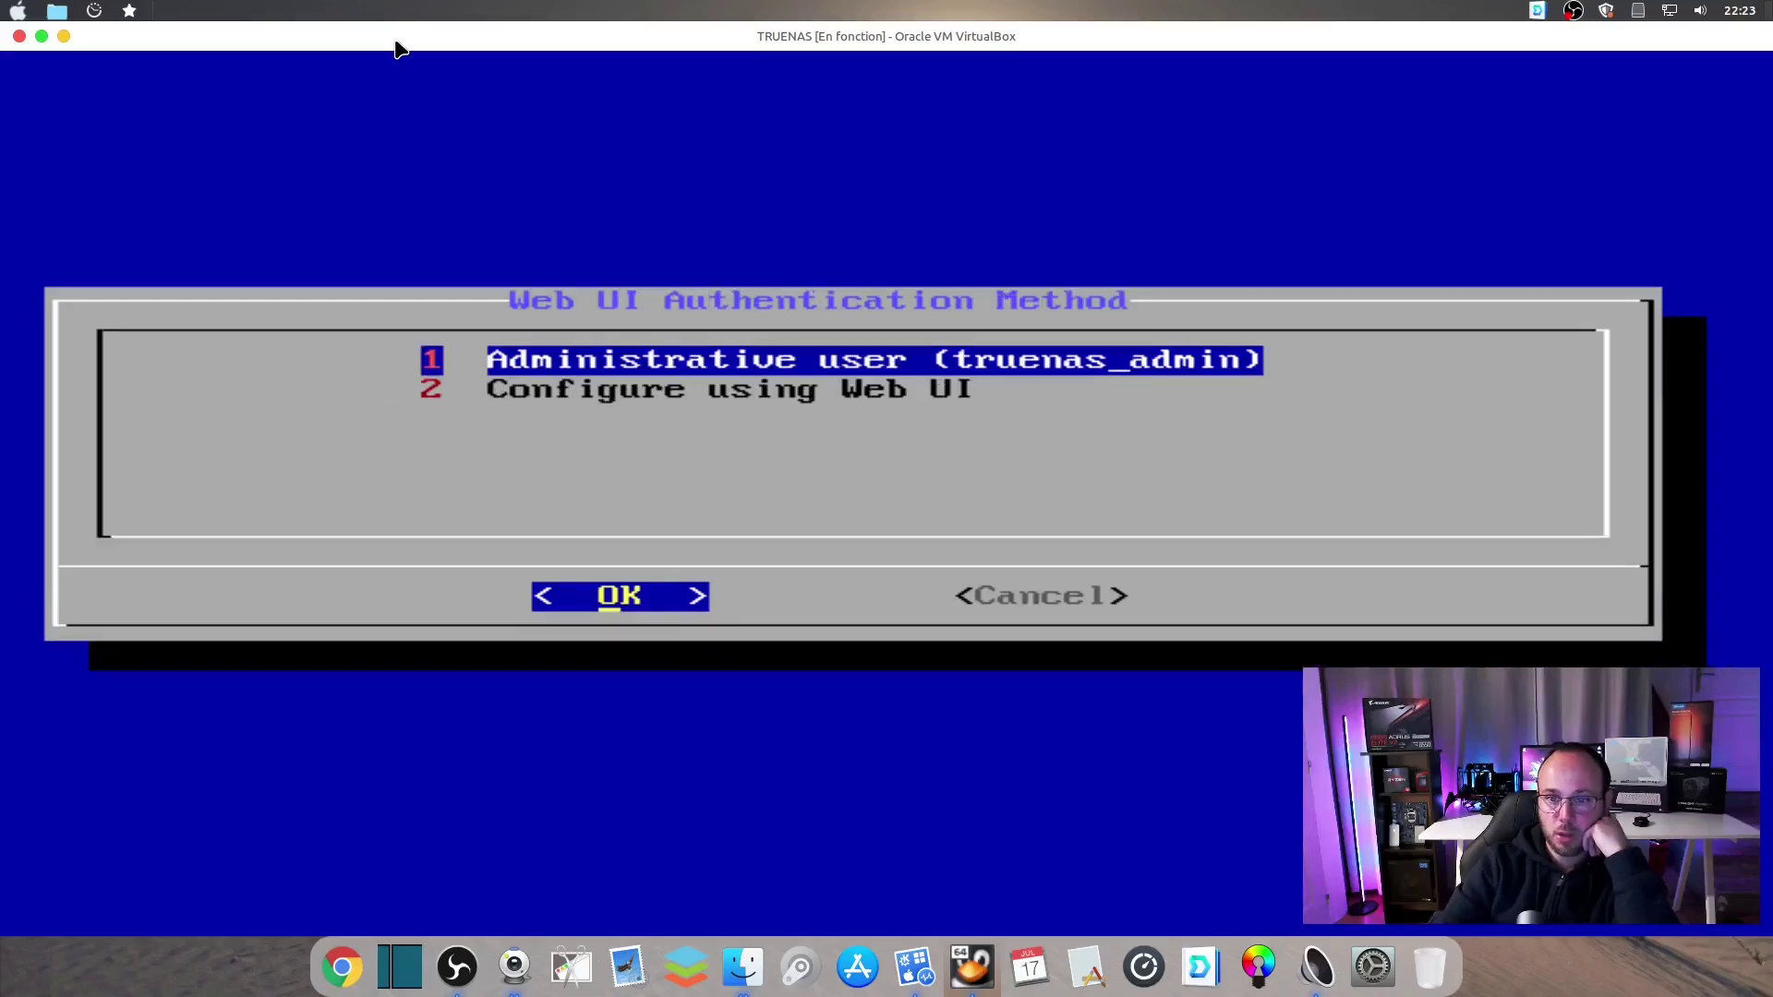
pyautogui.press('Down')
pyautogui.press('Return')
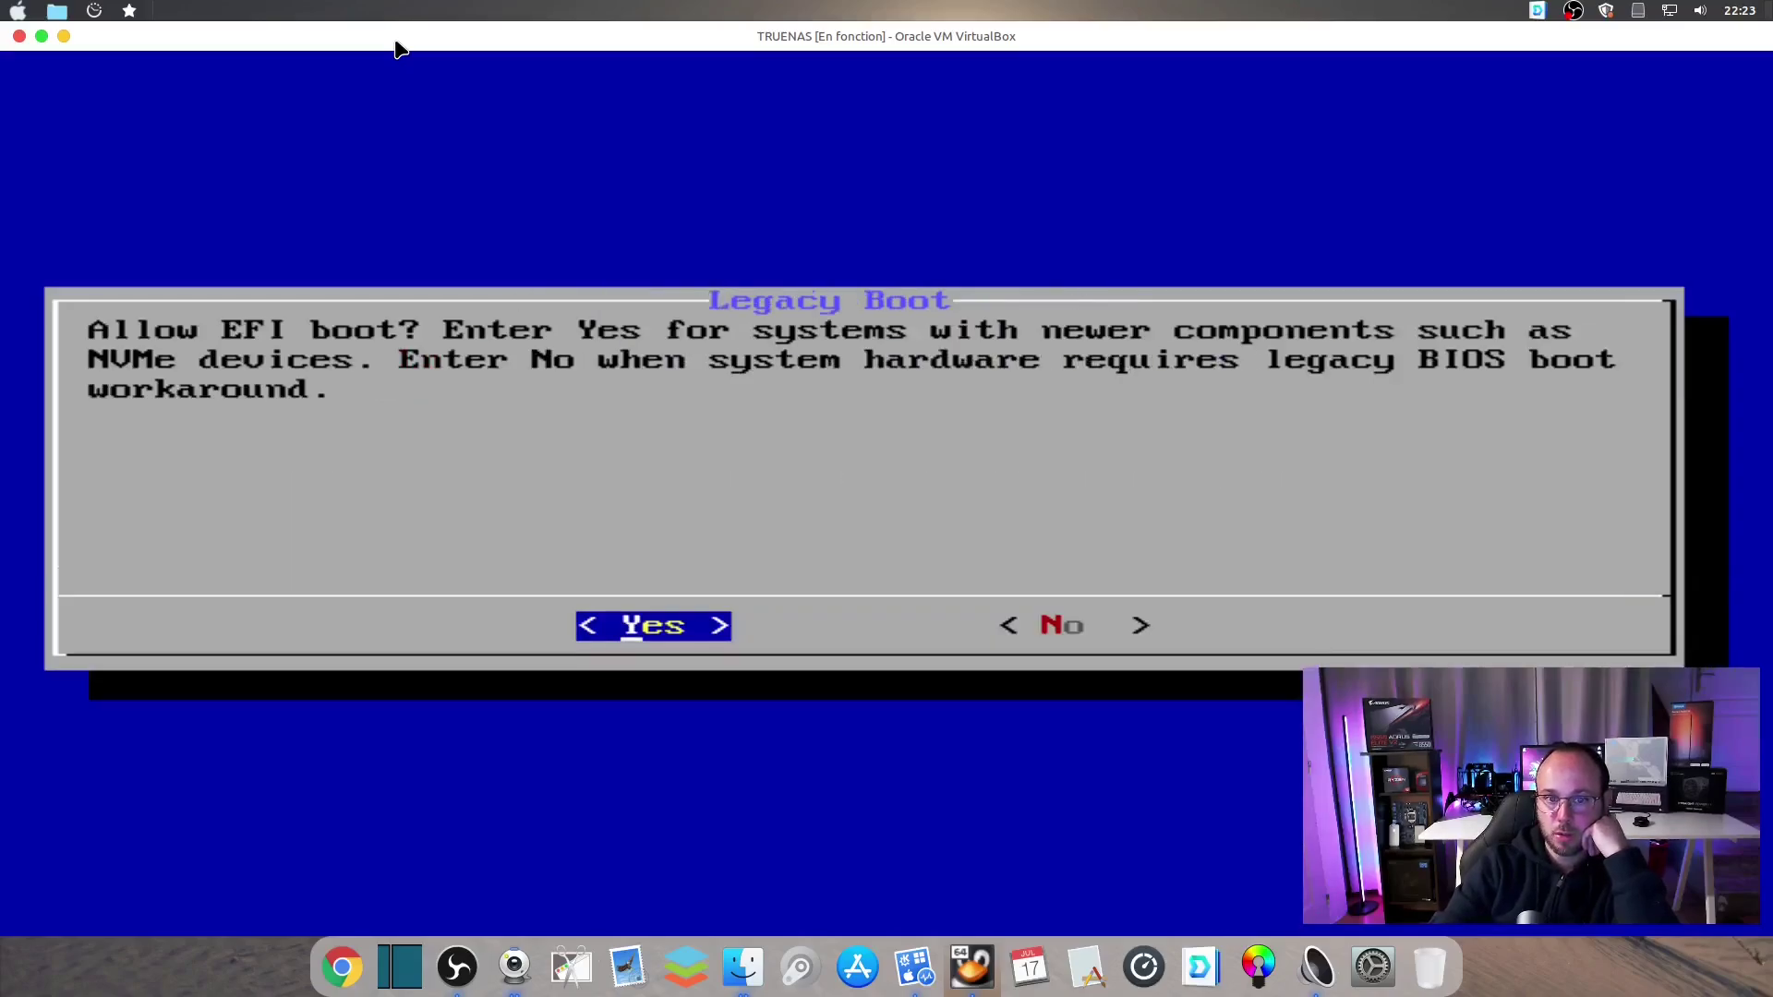
pyautogui.press('Return')
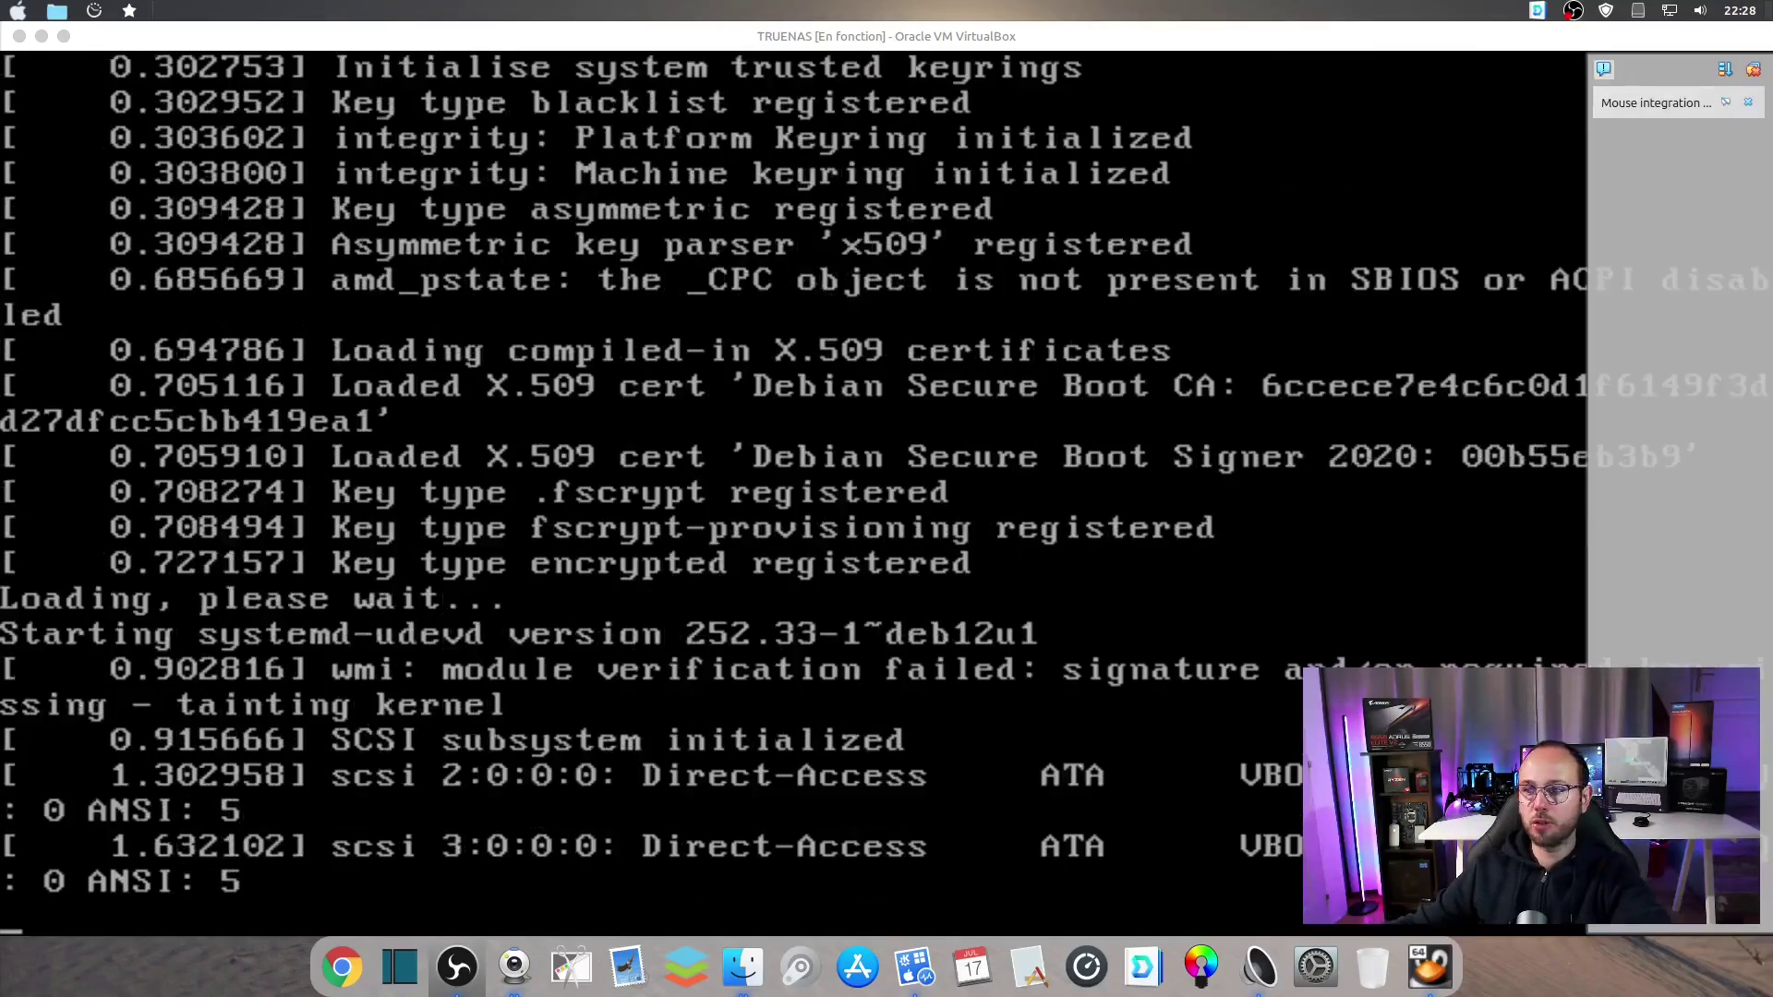
# Dismiss the VirtualBox mouse integration notice while the TrueNAS VM boots to its console menu
pyautogui.click(1748, 105)
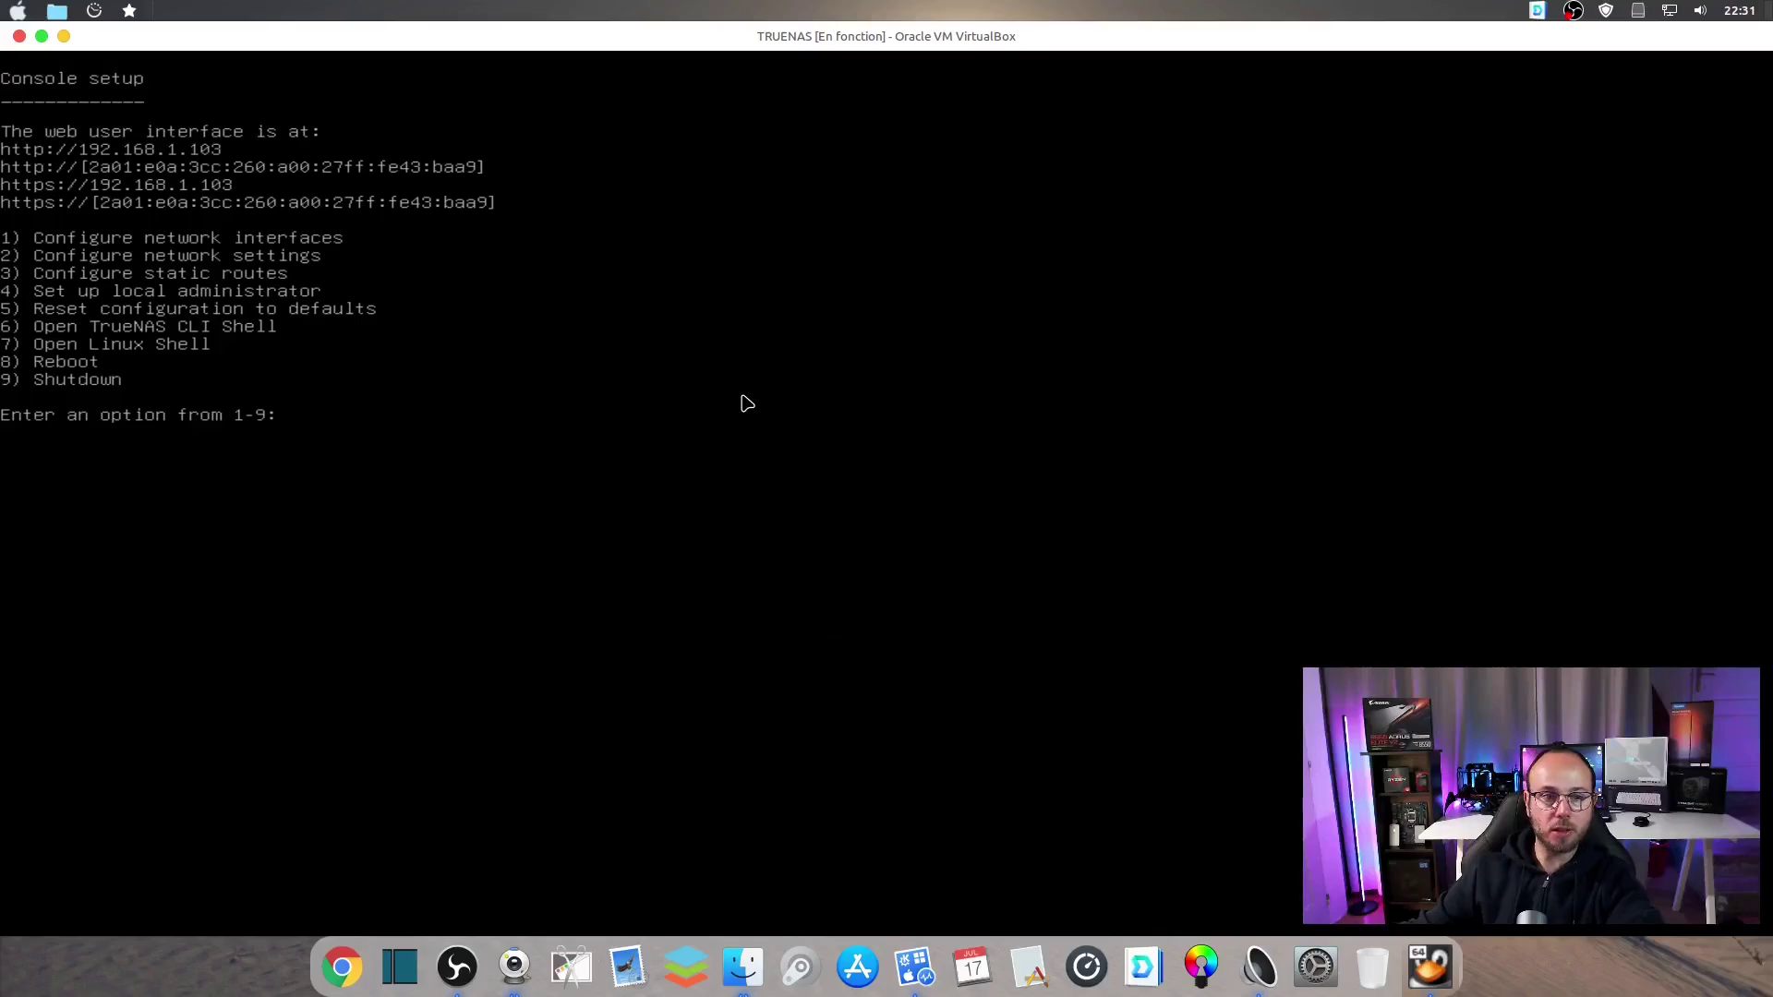
# Switch to Chrome and bring up the TrueNAS web page at 192.168.1.103
pyautogui.click(341, 967)
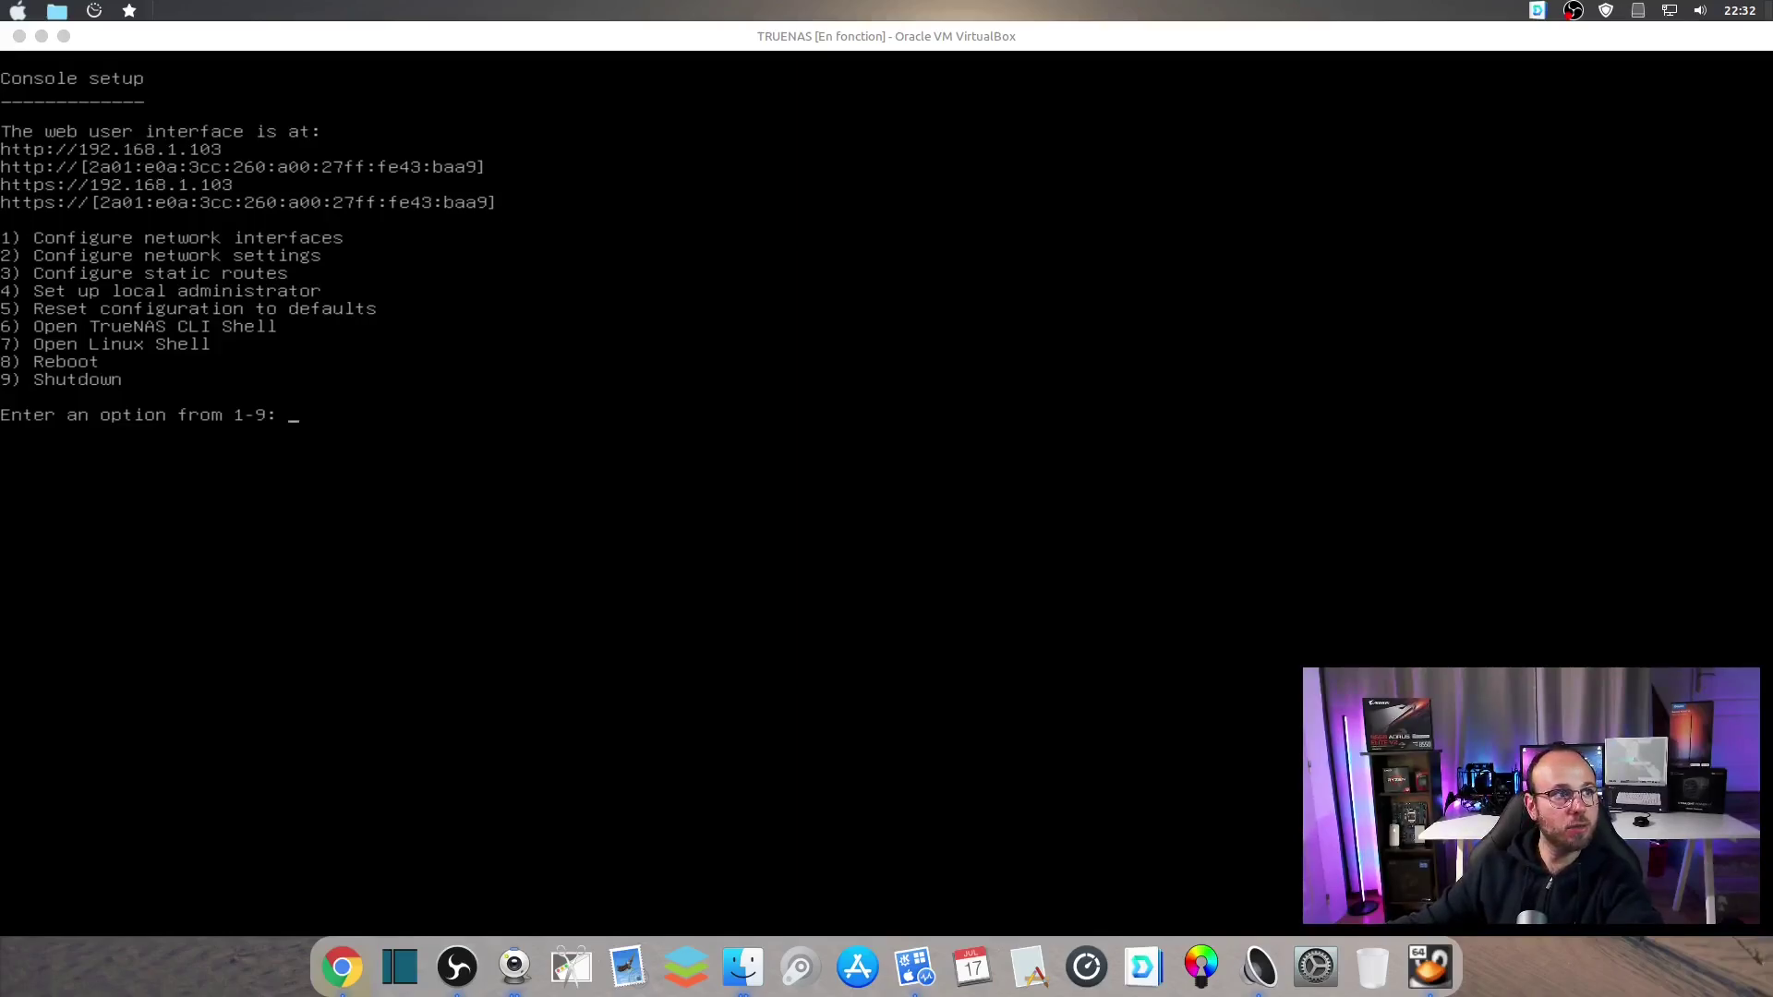
pyautogui.hotkey('alt', 'Tab')
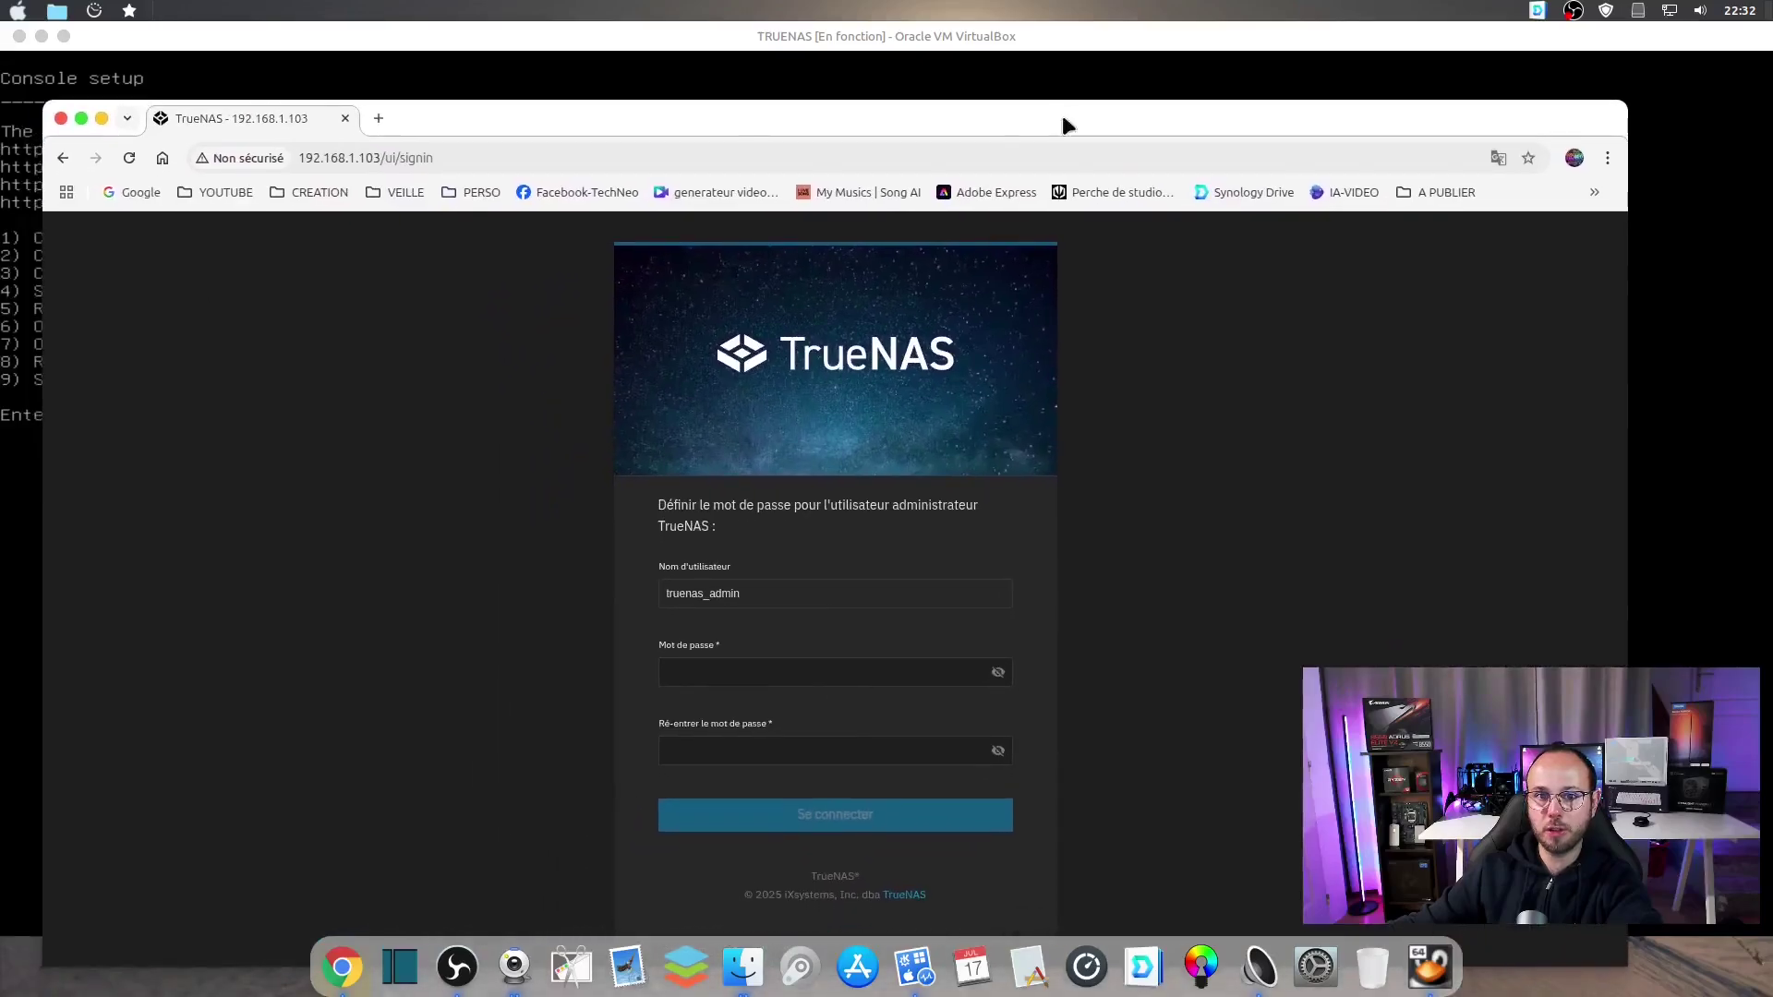
# Maximize Chrome, enter and confirm the truenas_admin password, and sign in to the dashboard
pyautogui.click(81, 118)
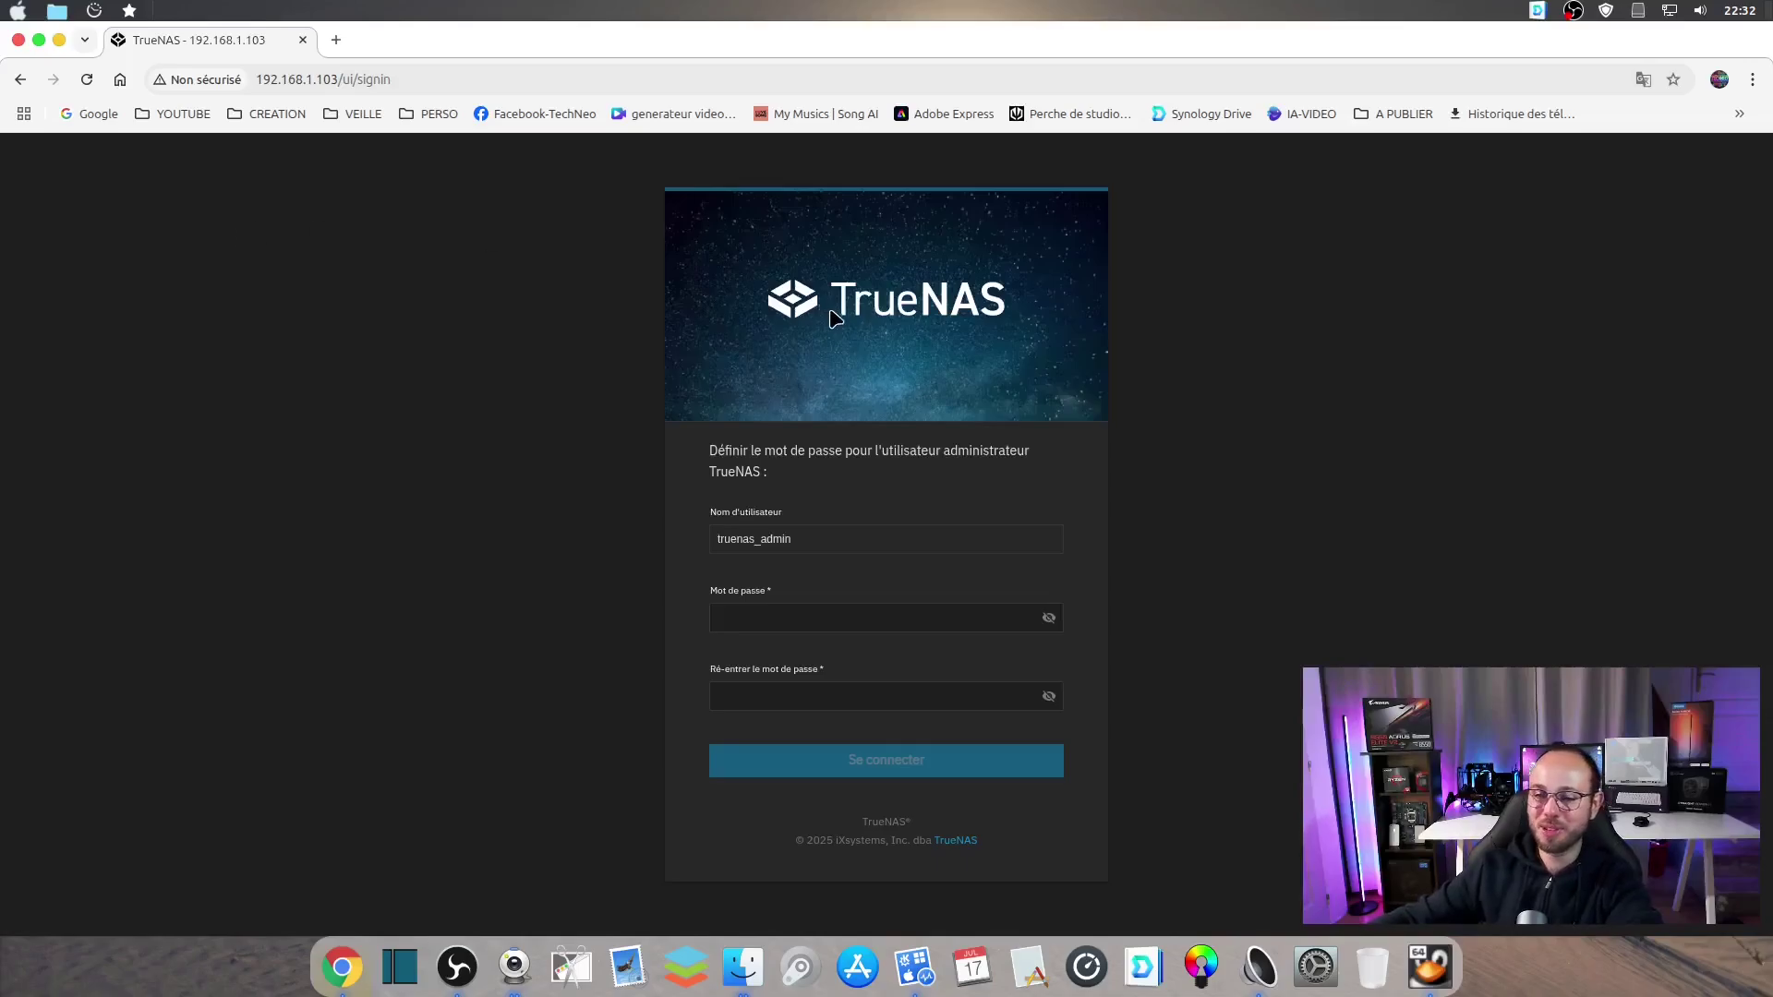
pyautogui.click(901, 621)
pyautogui.press('Escape')
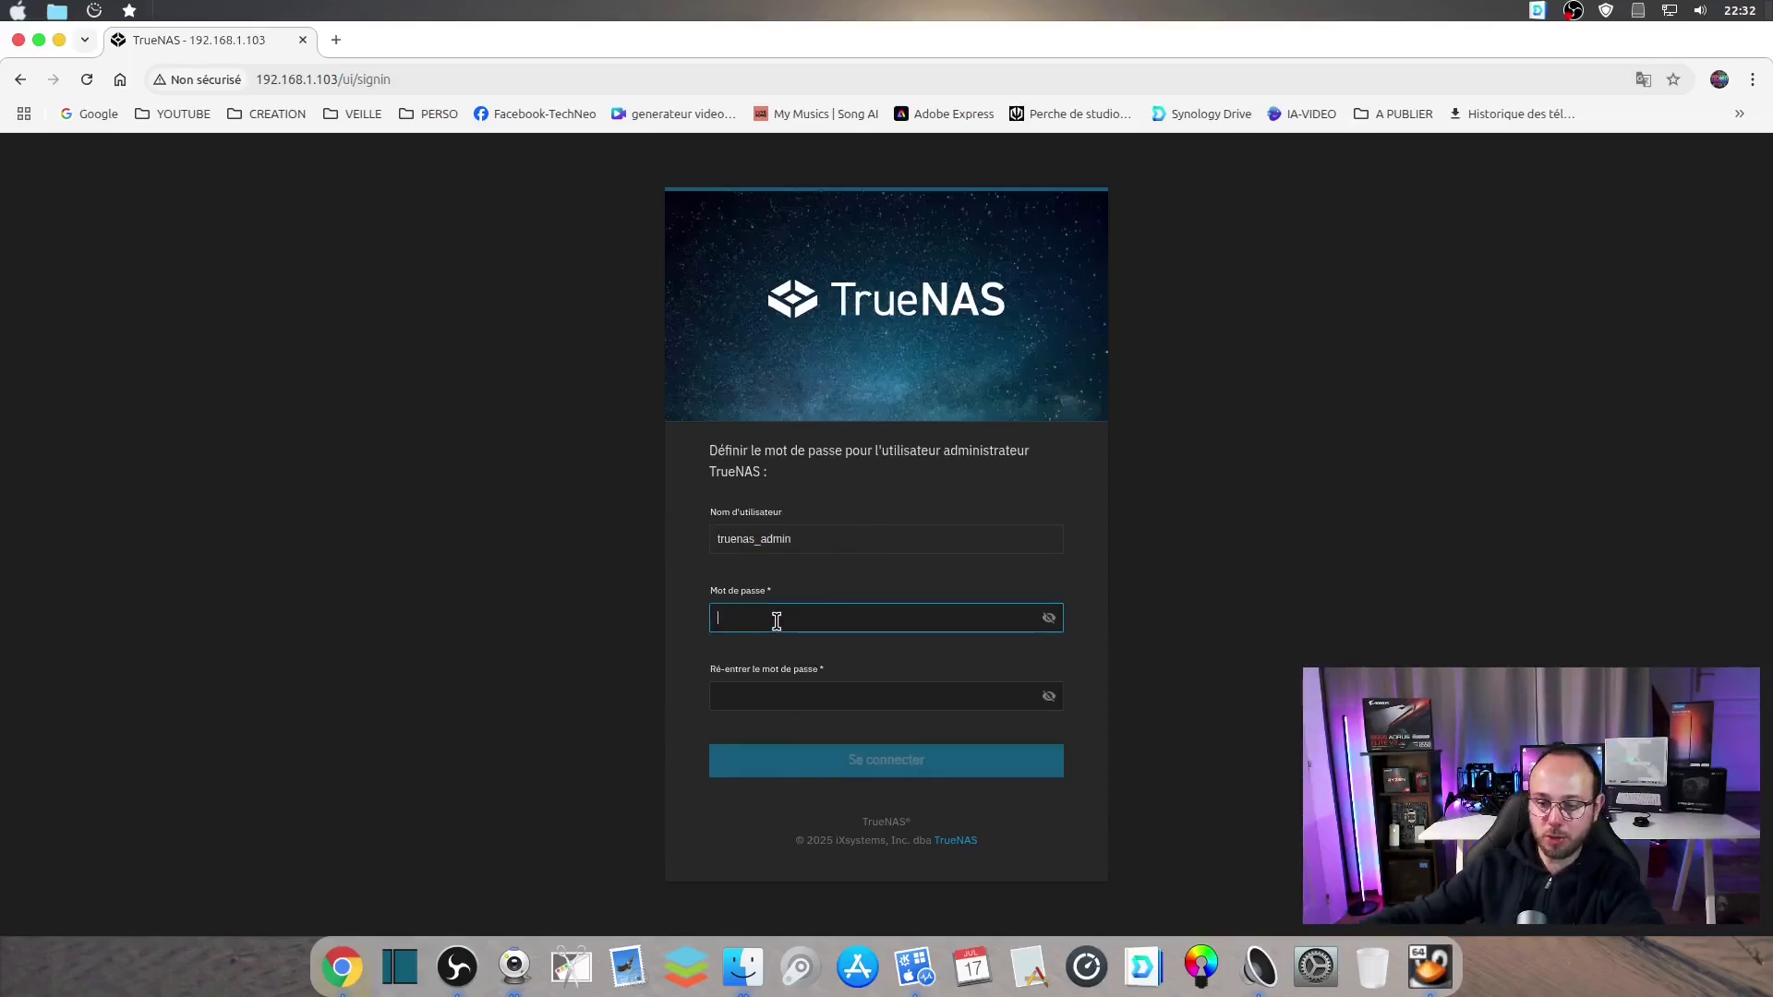
pyautogui.write('•')
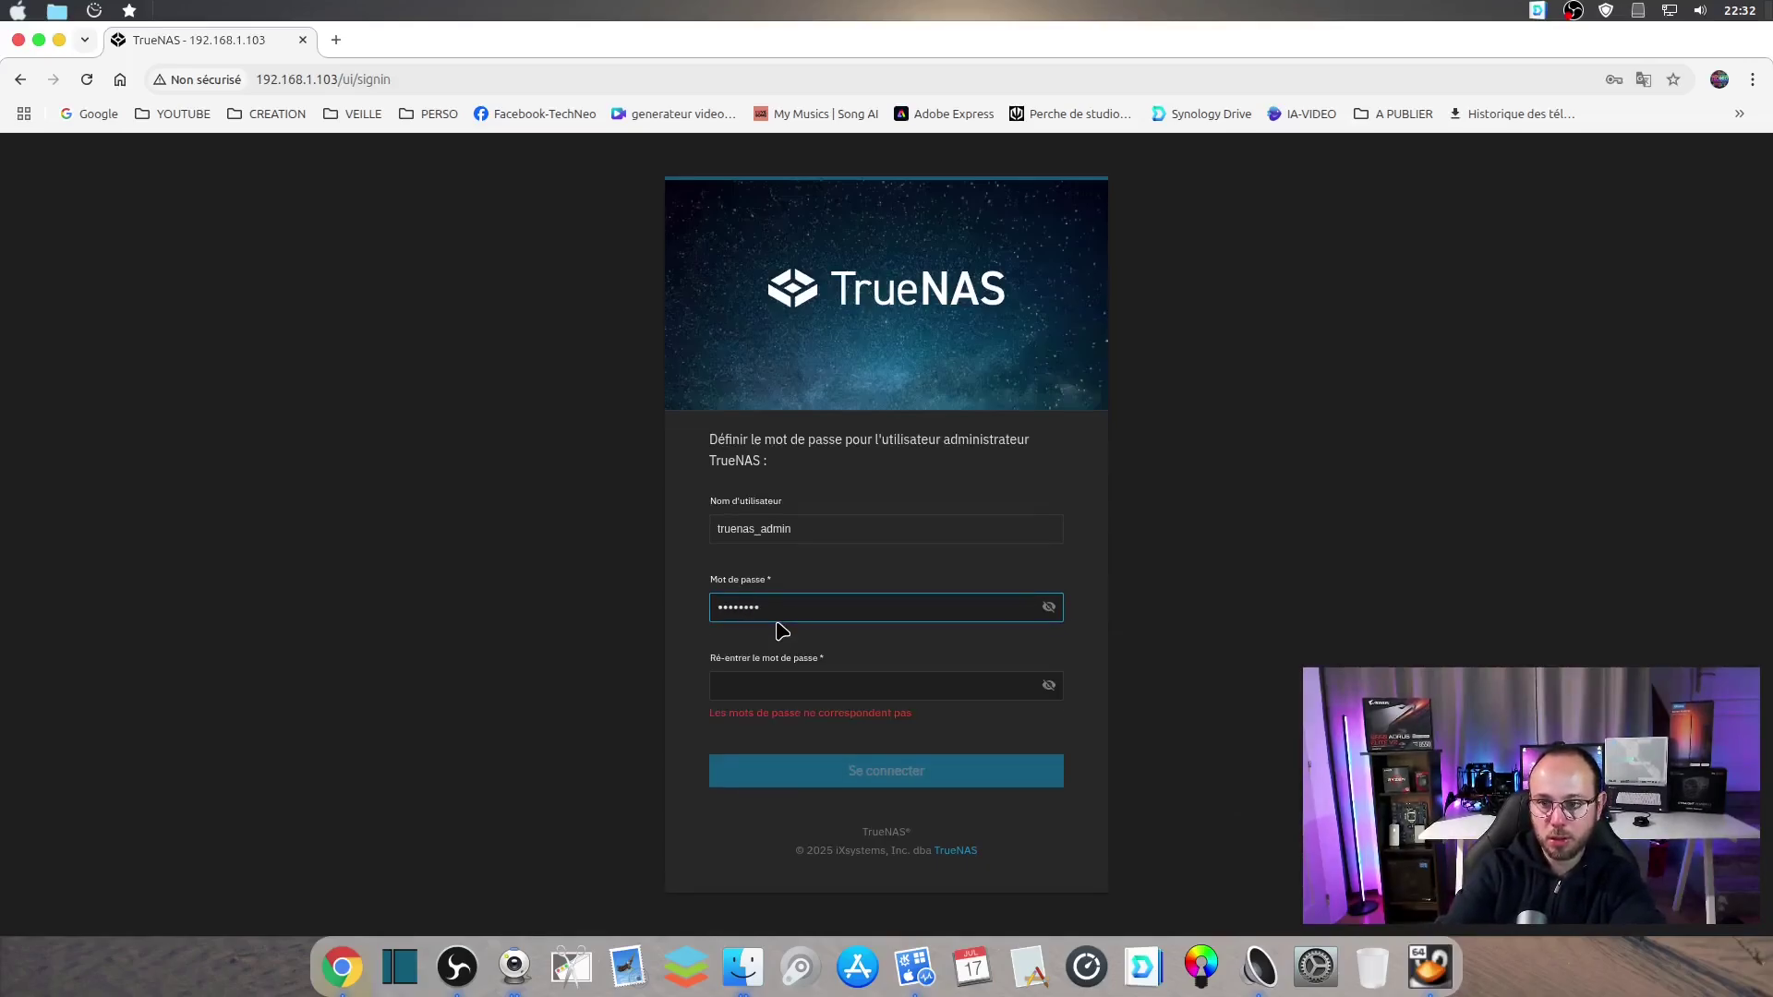
pyautogui.click(793, 687)
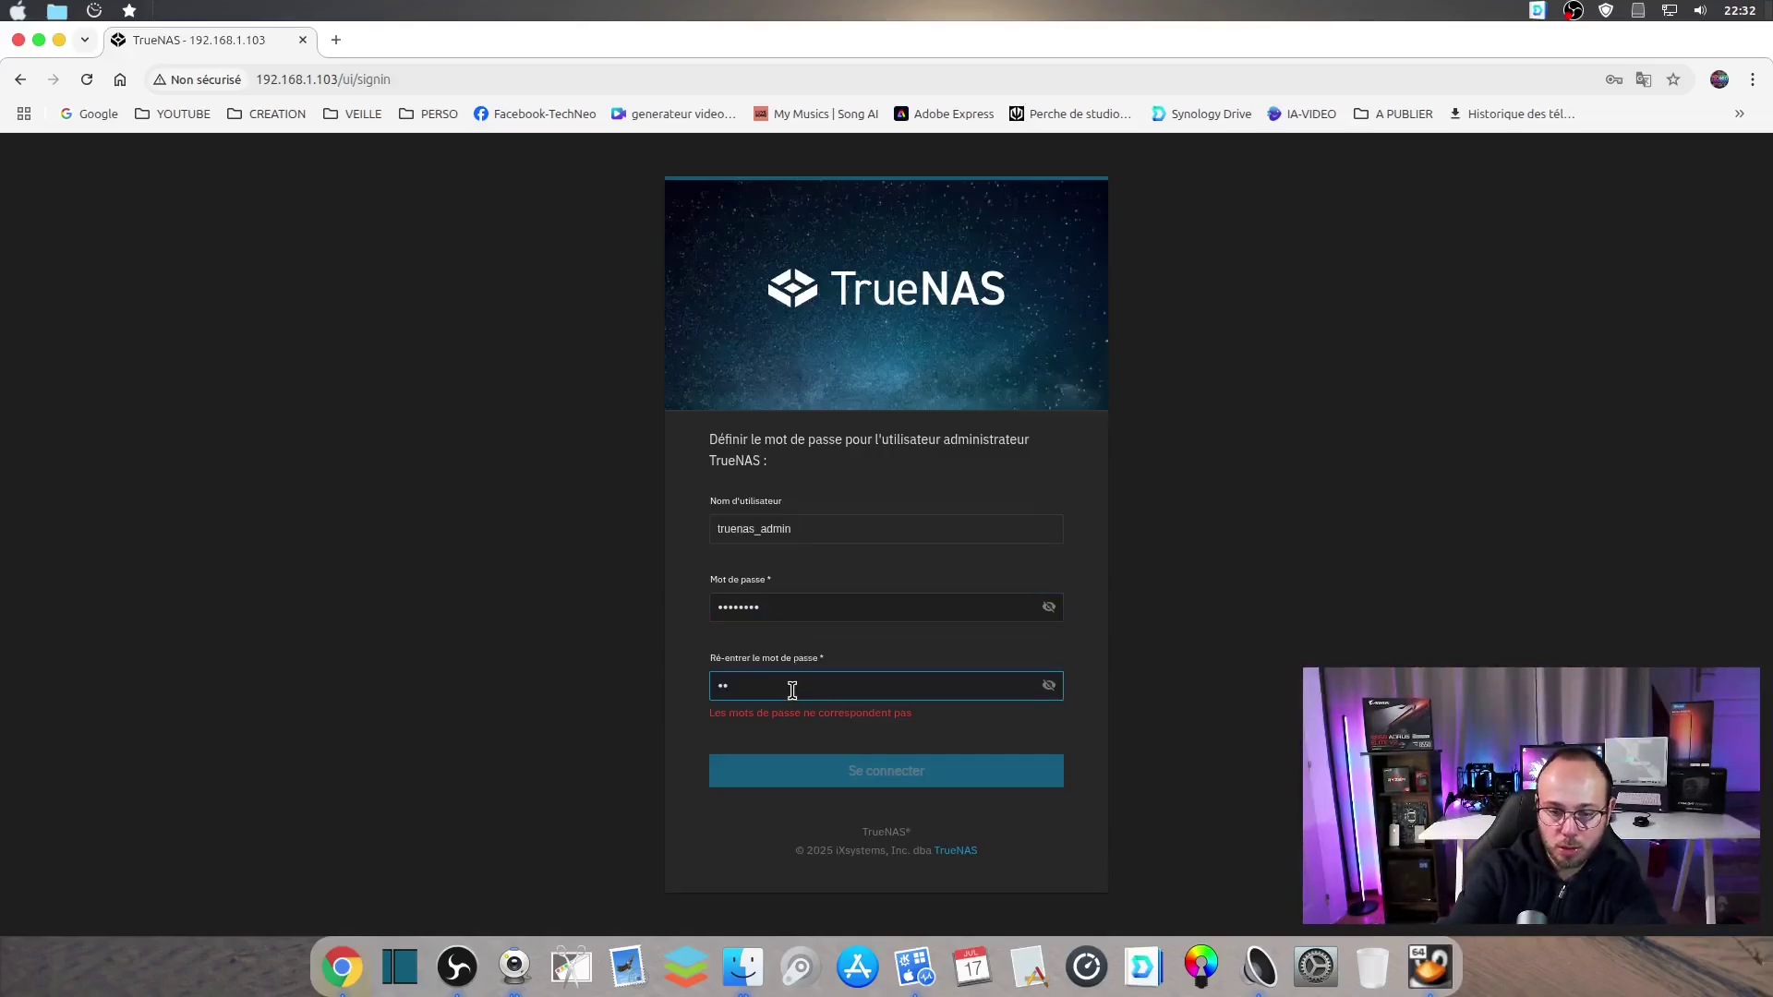
pyautogui.write('••••••••')
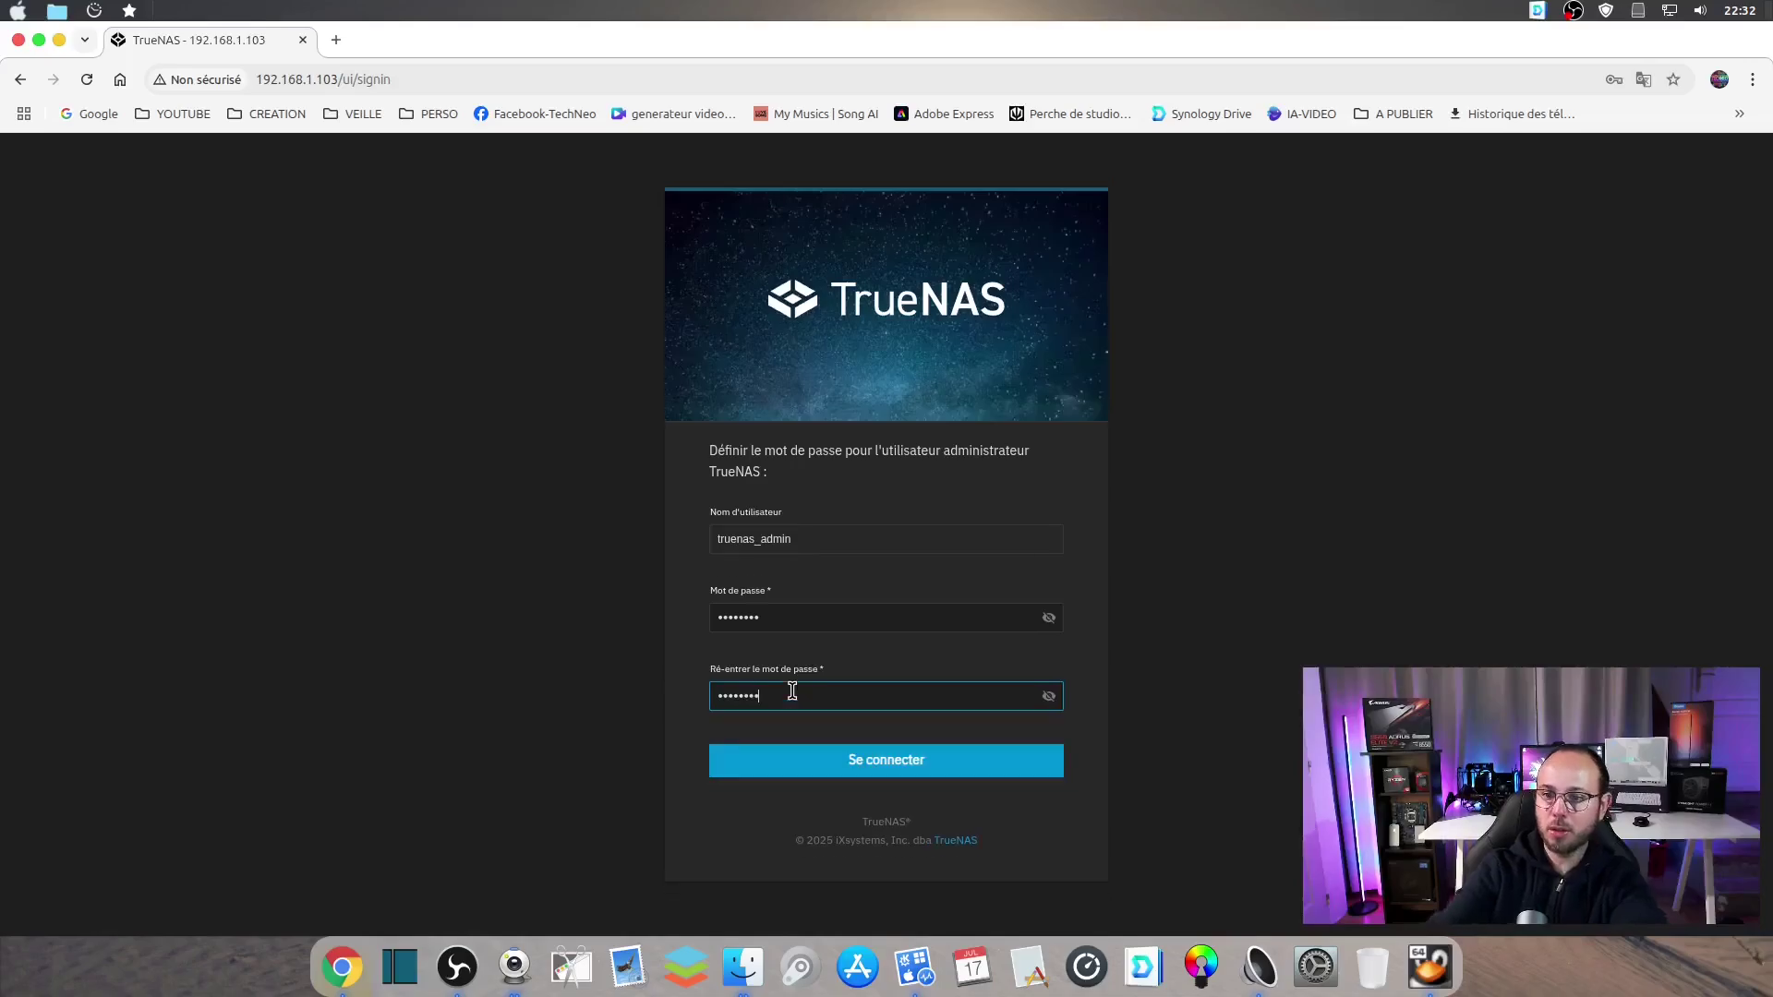
pyautogui.click(913, 774)
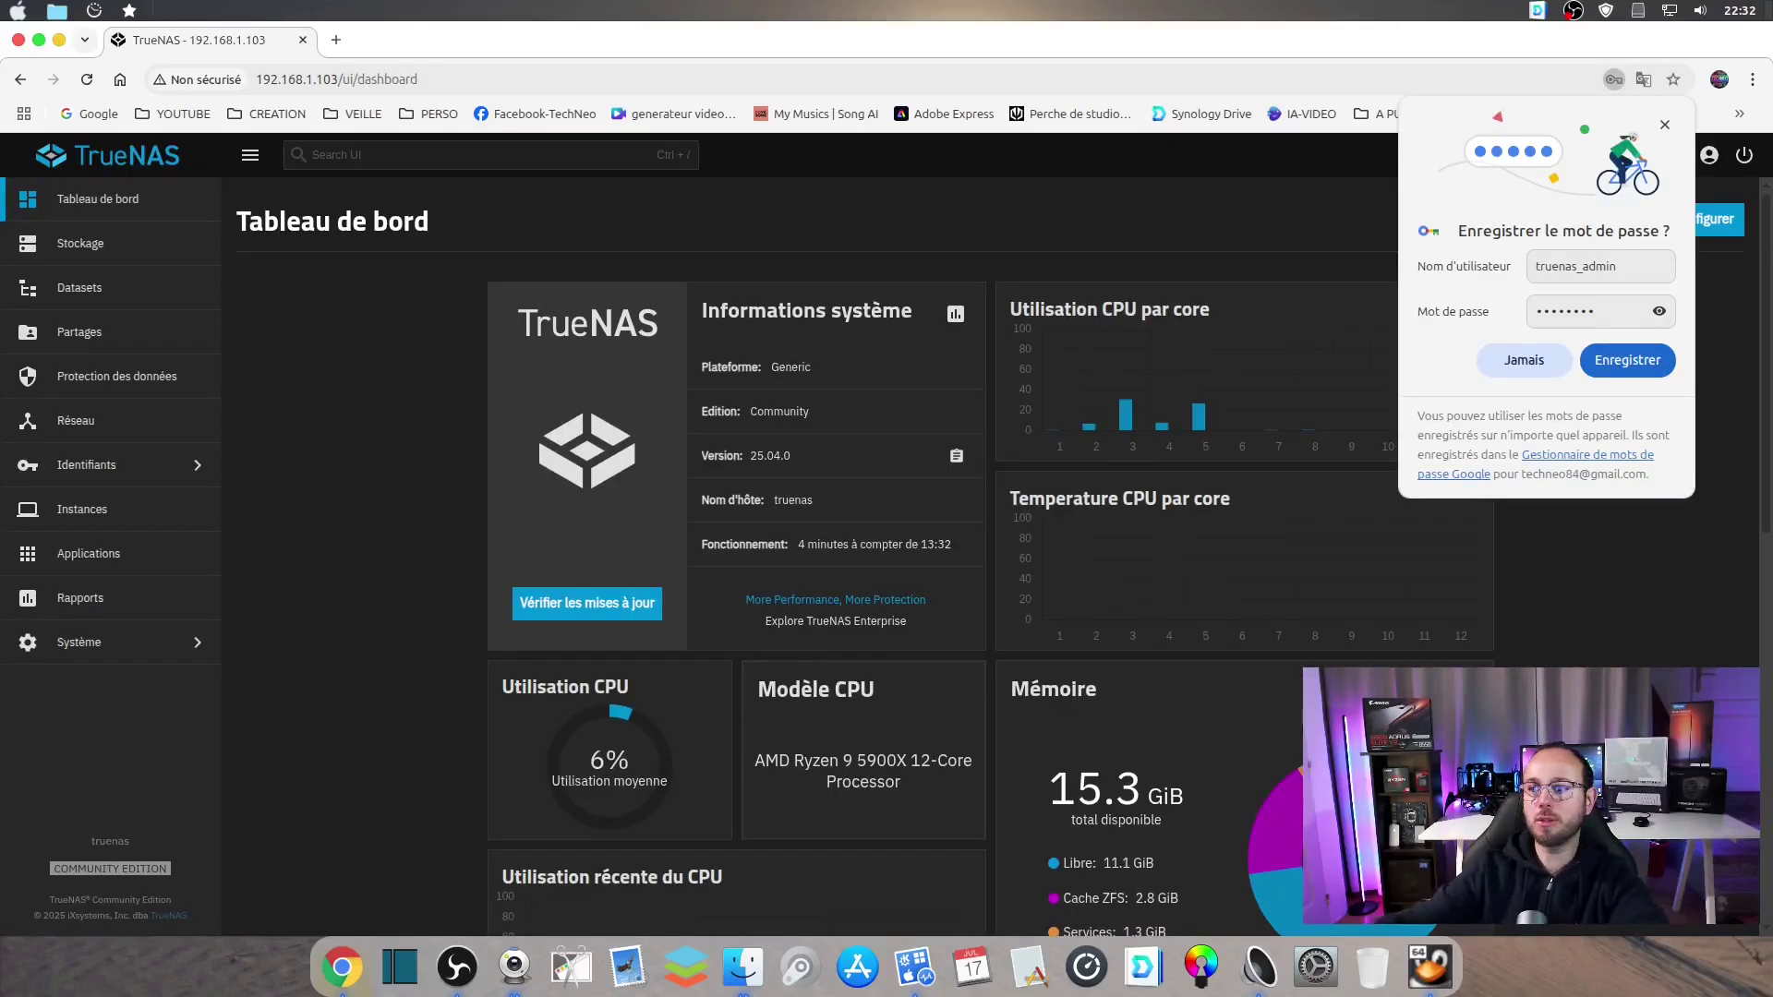
# Save the admin login in Chrome, then check for updates: none available for Fangtooth 25.04
pyautogui.click(1640, 364)
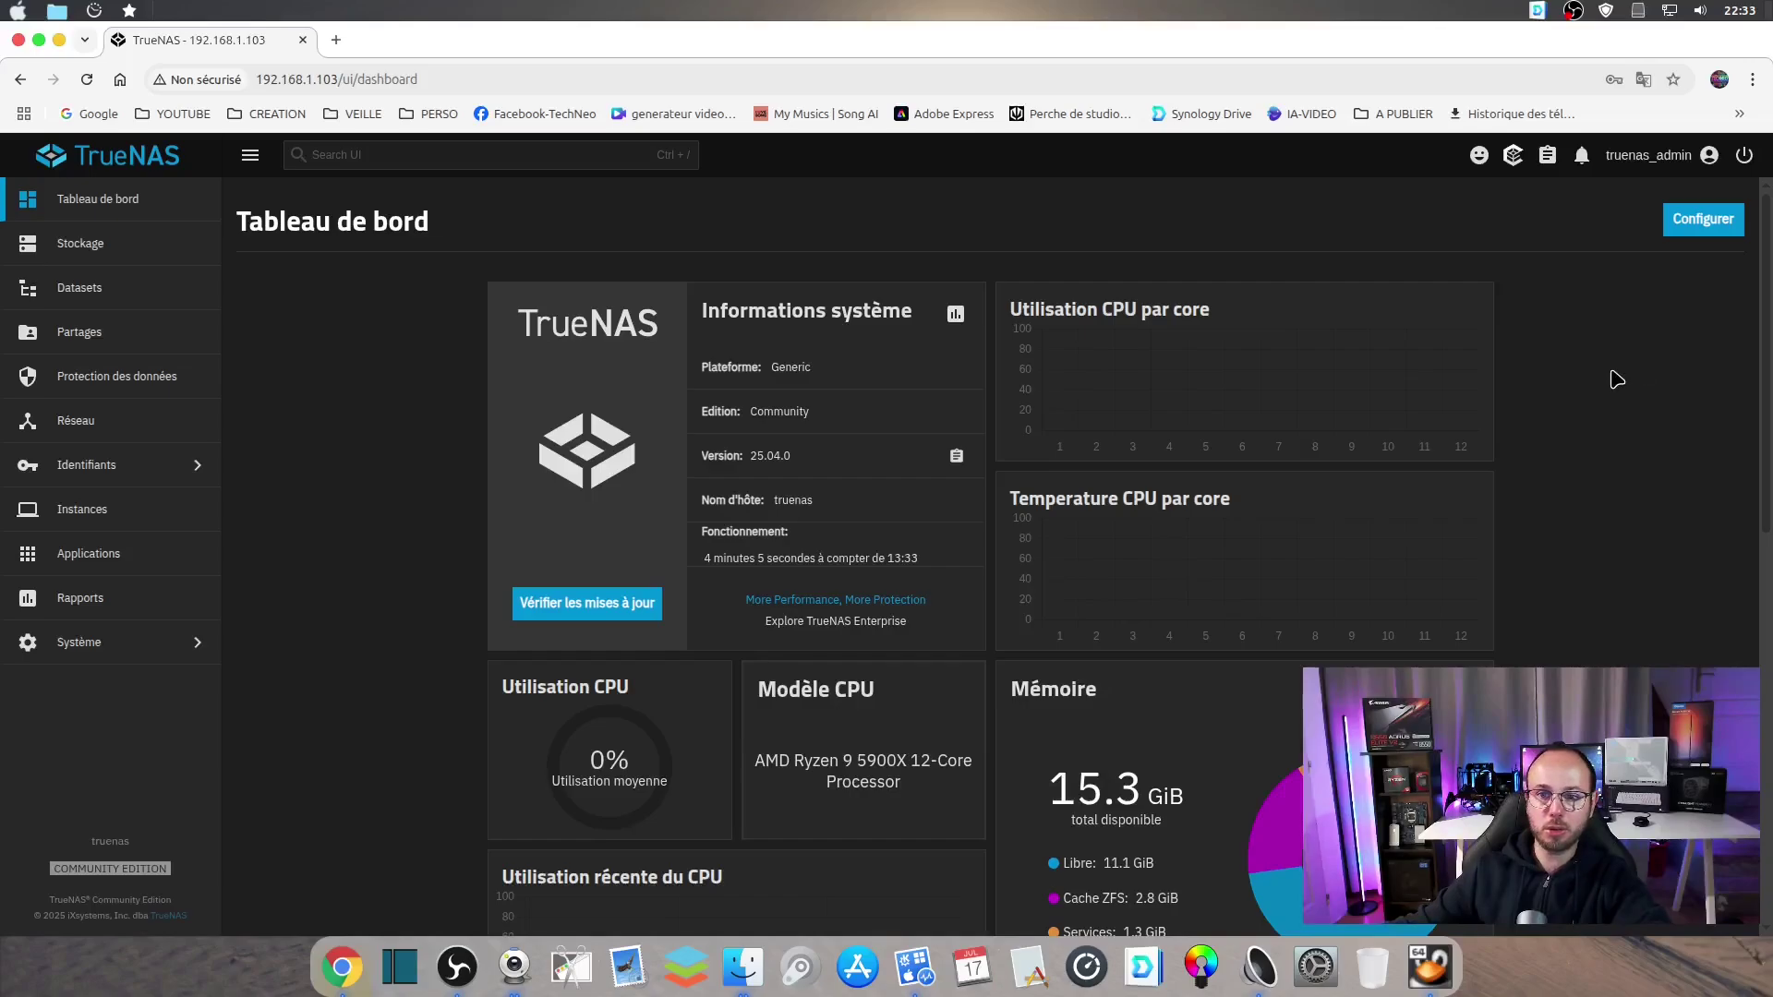
pyautogui.scroll(-5, 1568, 400)
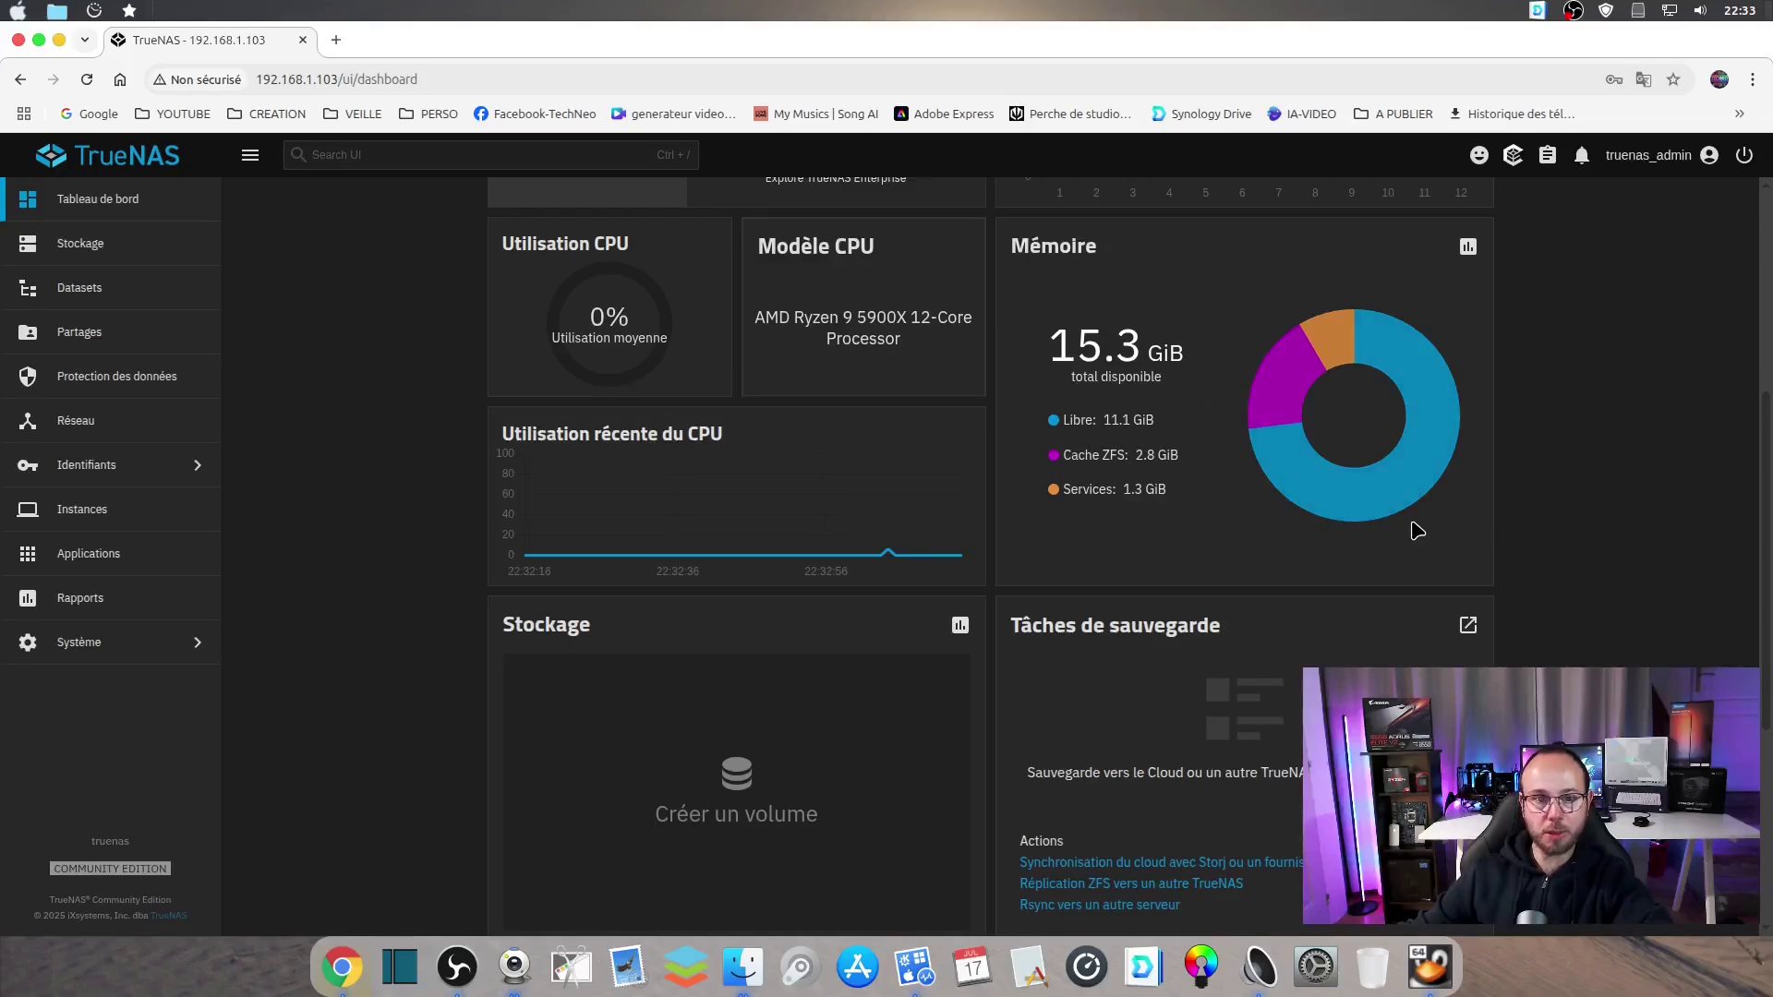
pyautogui.scroll(2, 1228, 519)
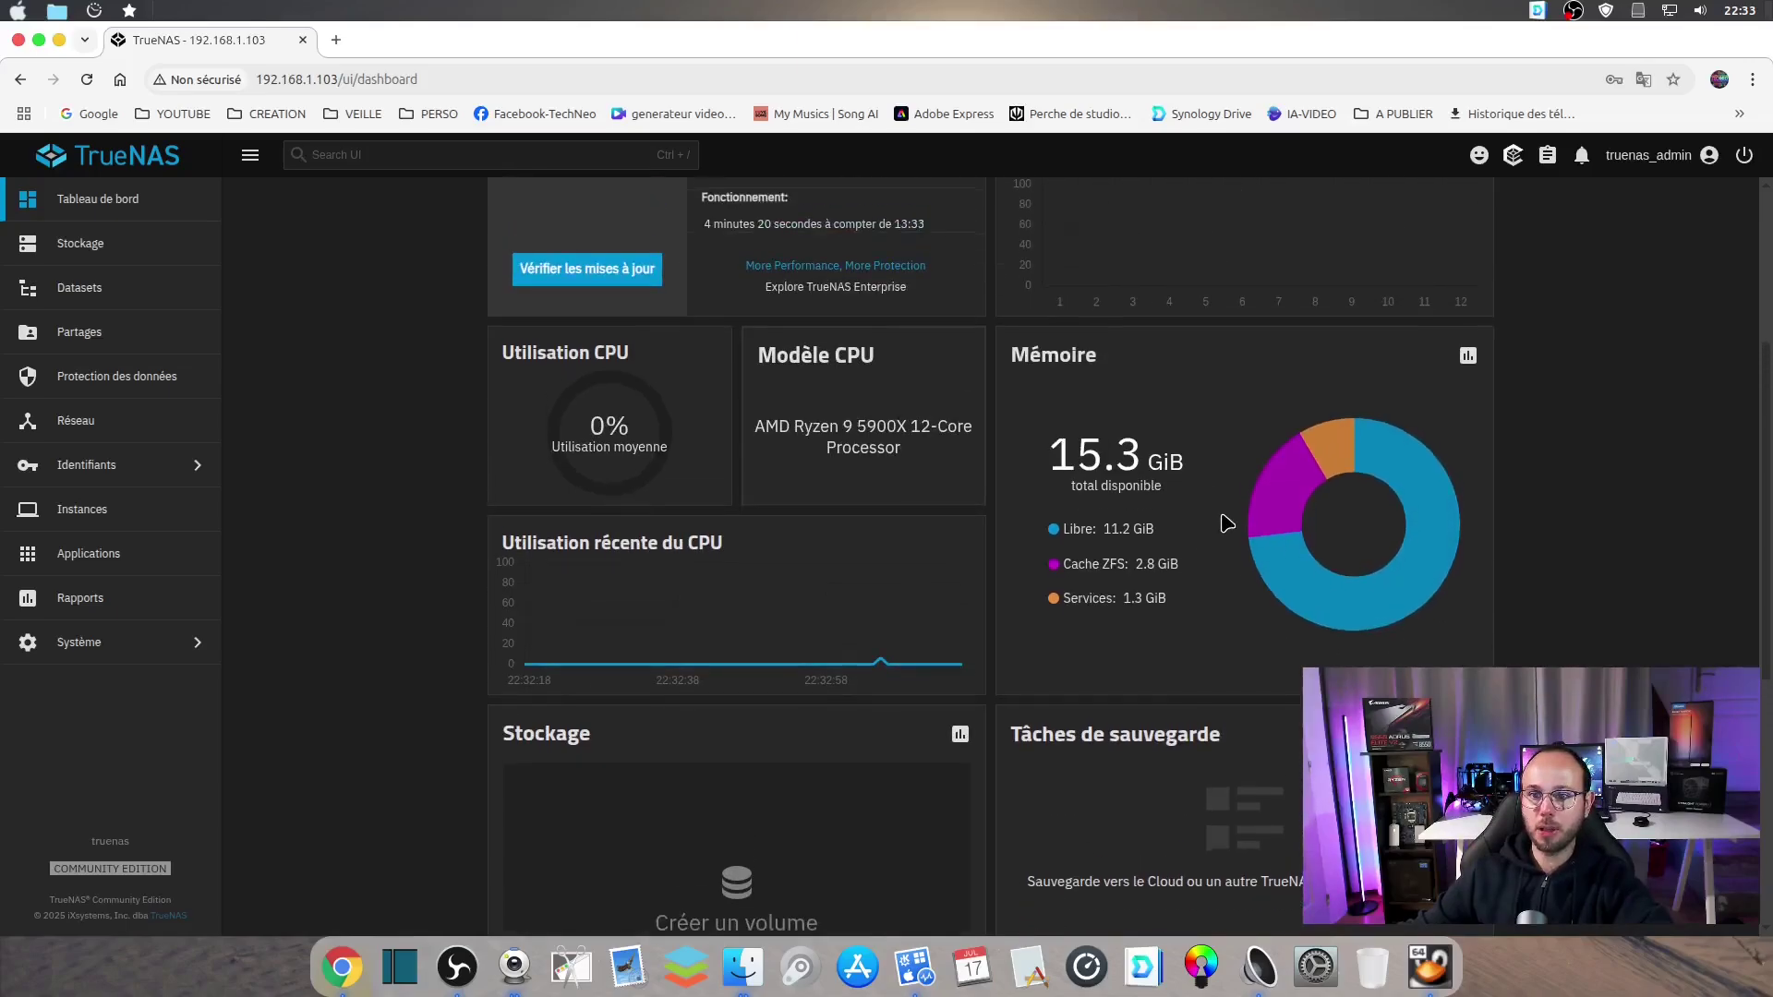
pyautogui.scroll(-2, 1226, 522)
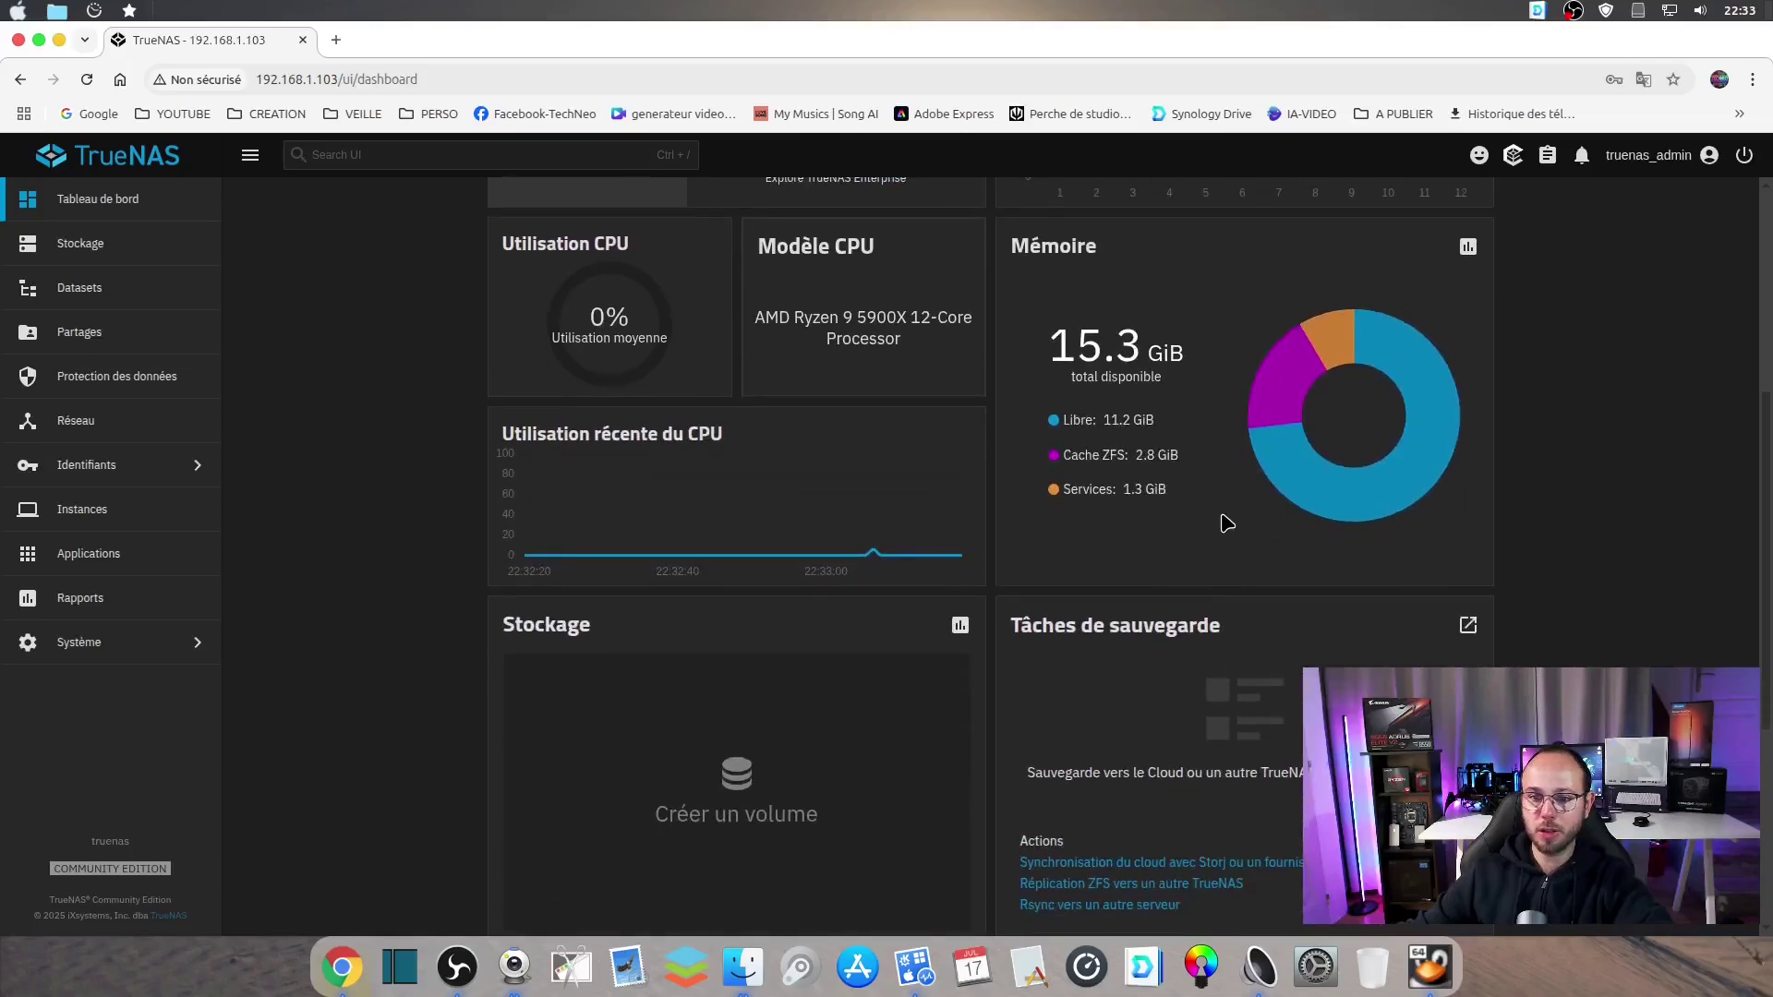
pyautogui.scroll(3, 1226, 523)
pyautogui.scroll(1, 1226, 524)
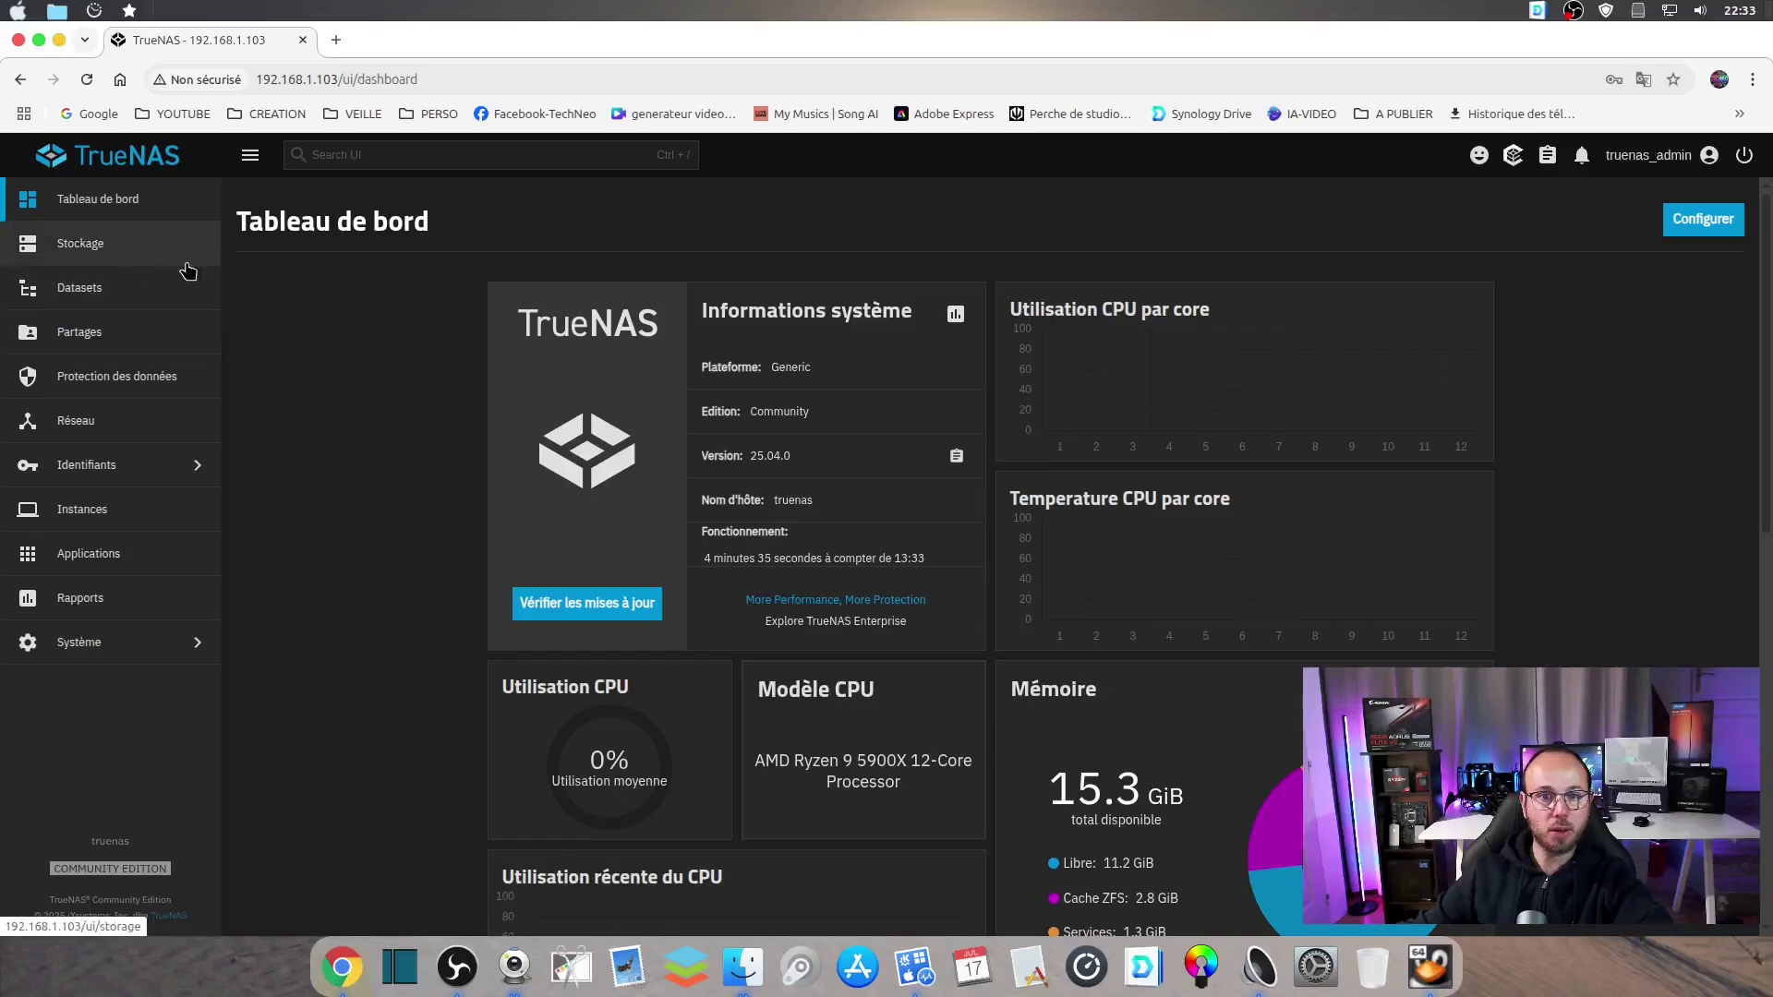
pyautogui.click(570, 610)
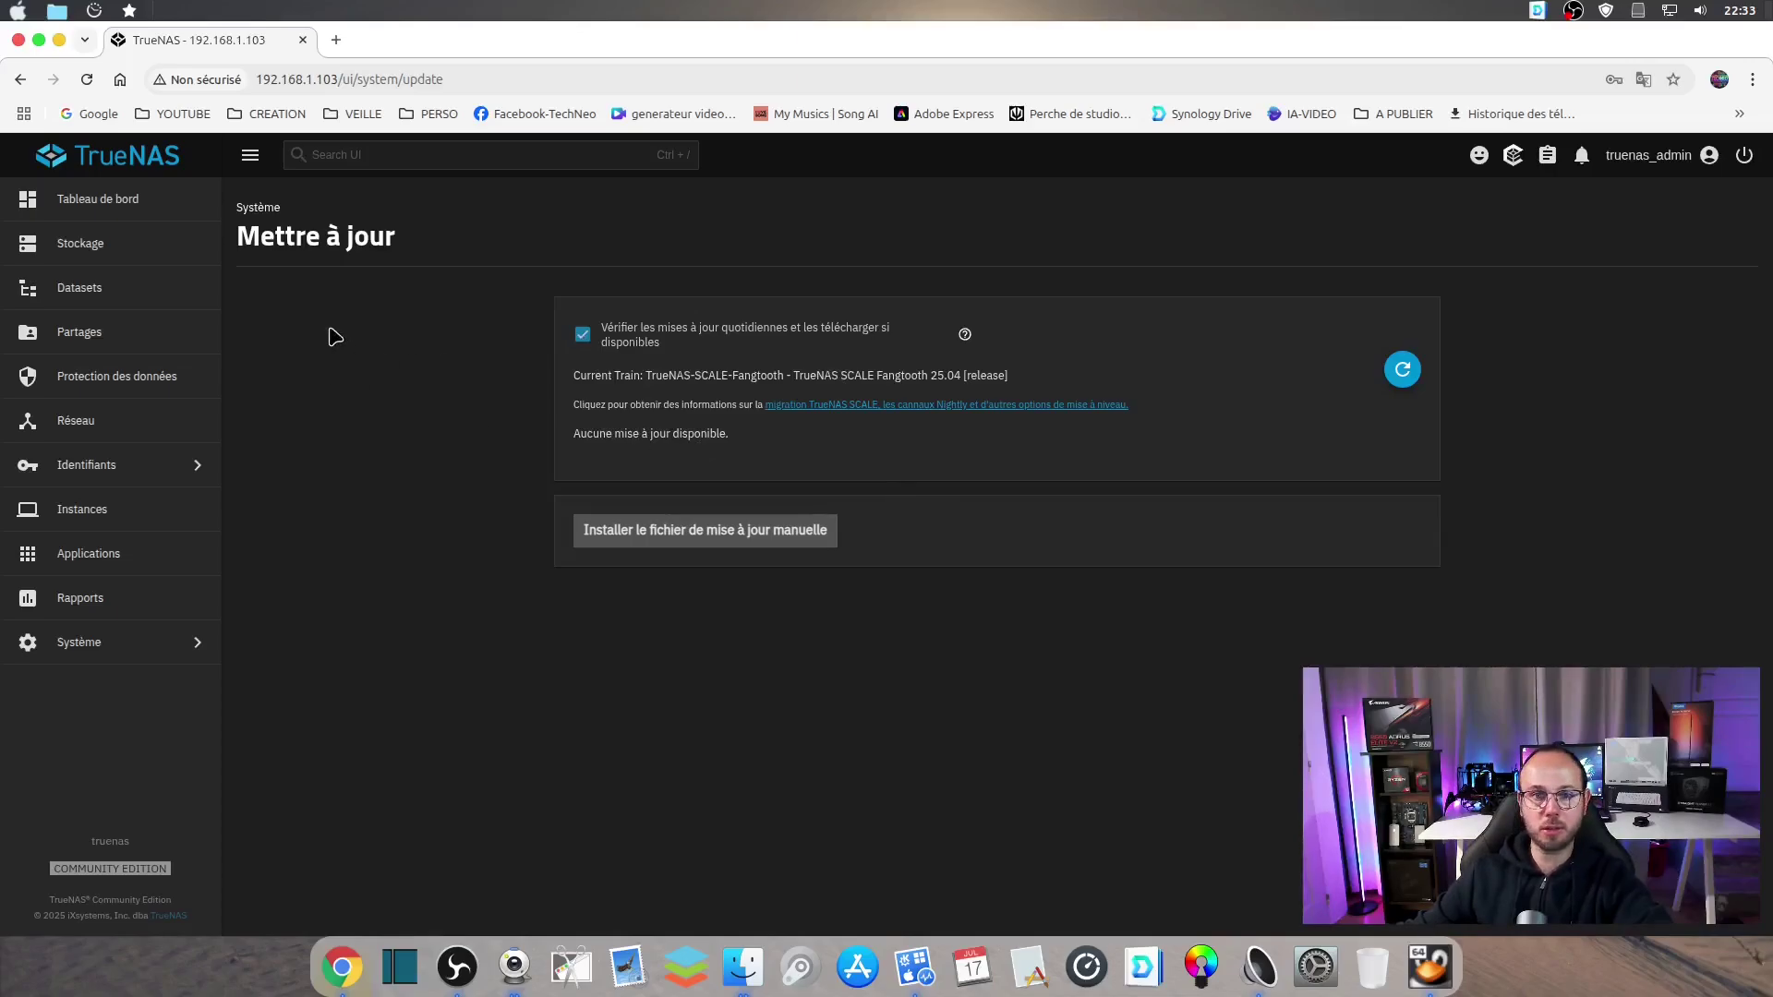
# Return to the Tableau de bord and scroll through its system, CPU, memory and empty storage cards
pyautogui.click(112, 212)
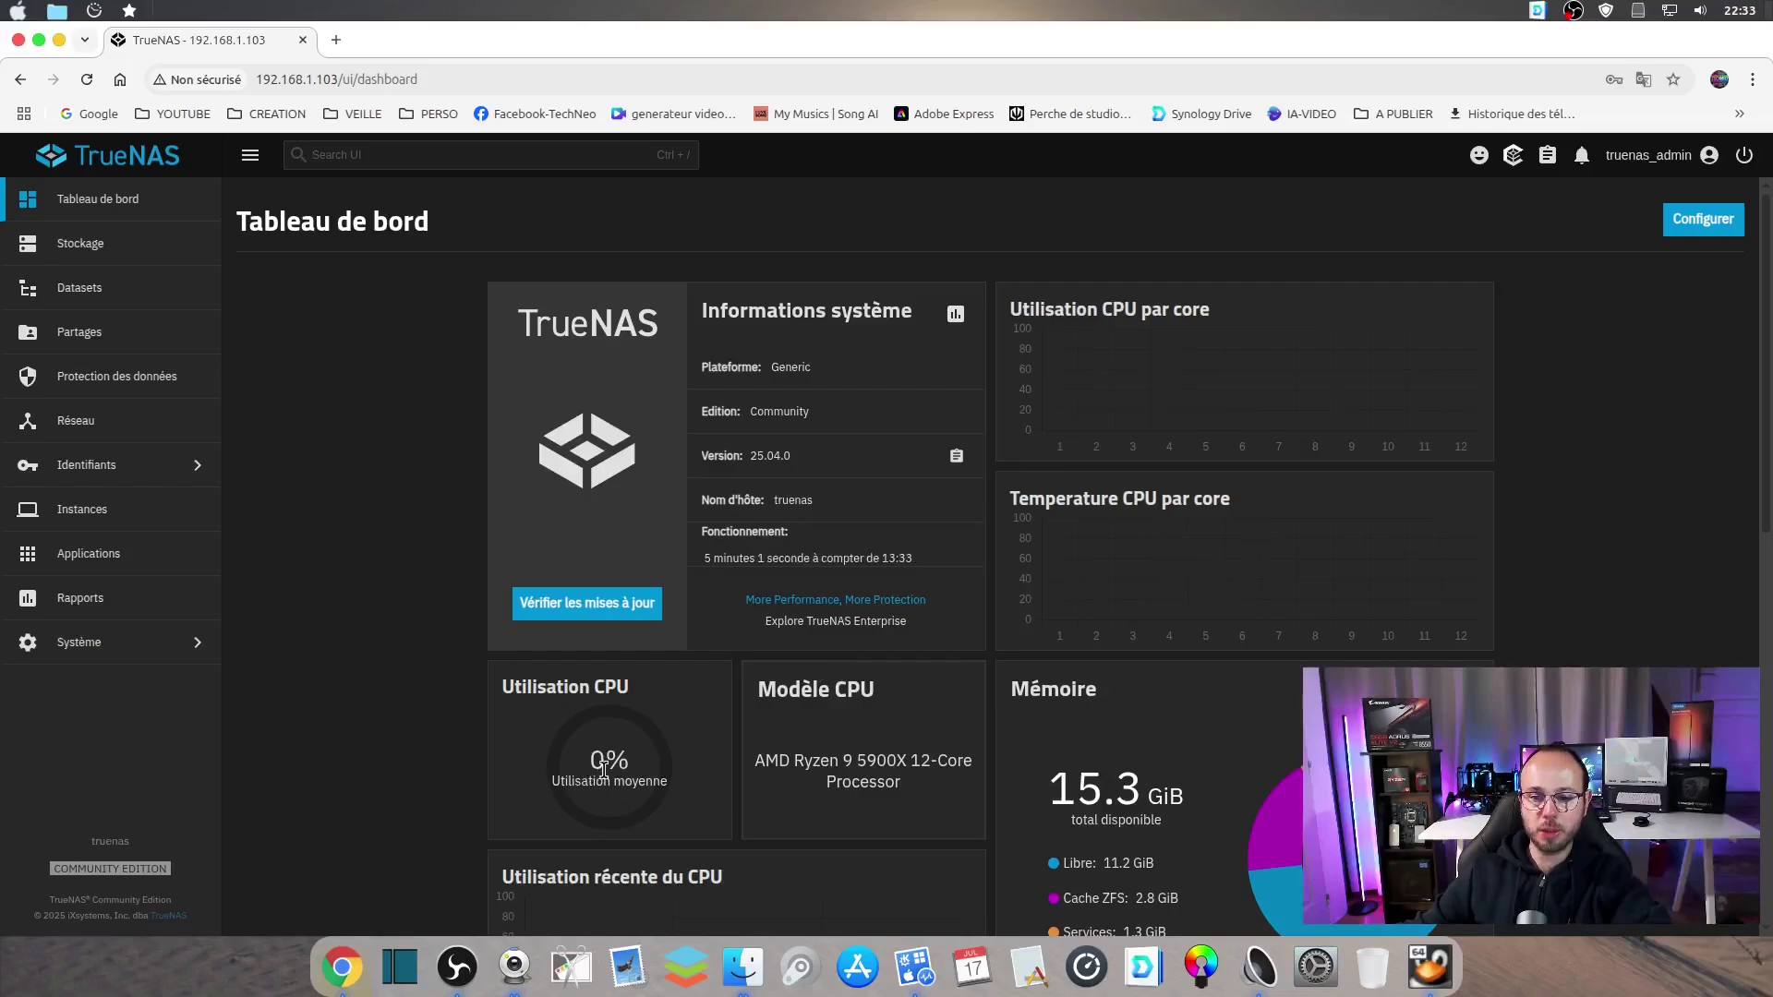
pyautogui.scroll(-2, 575, 646)
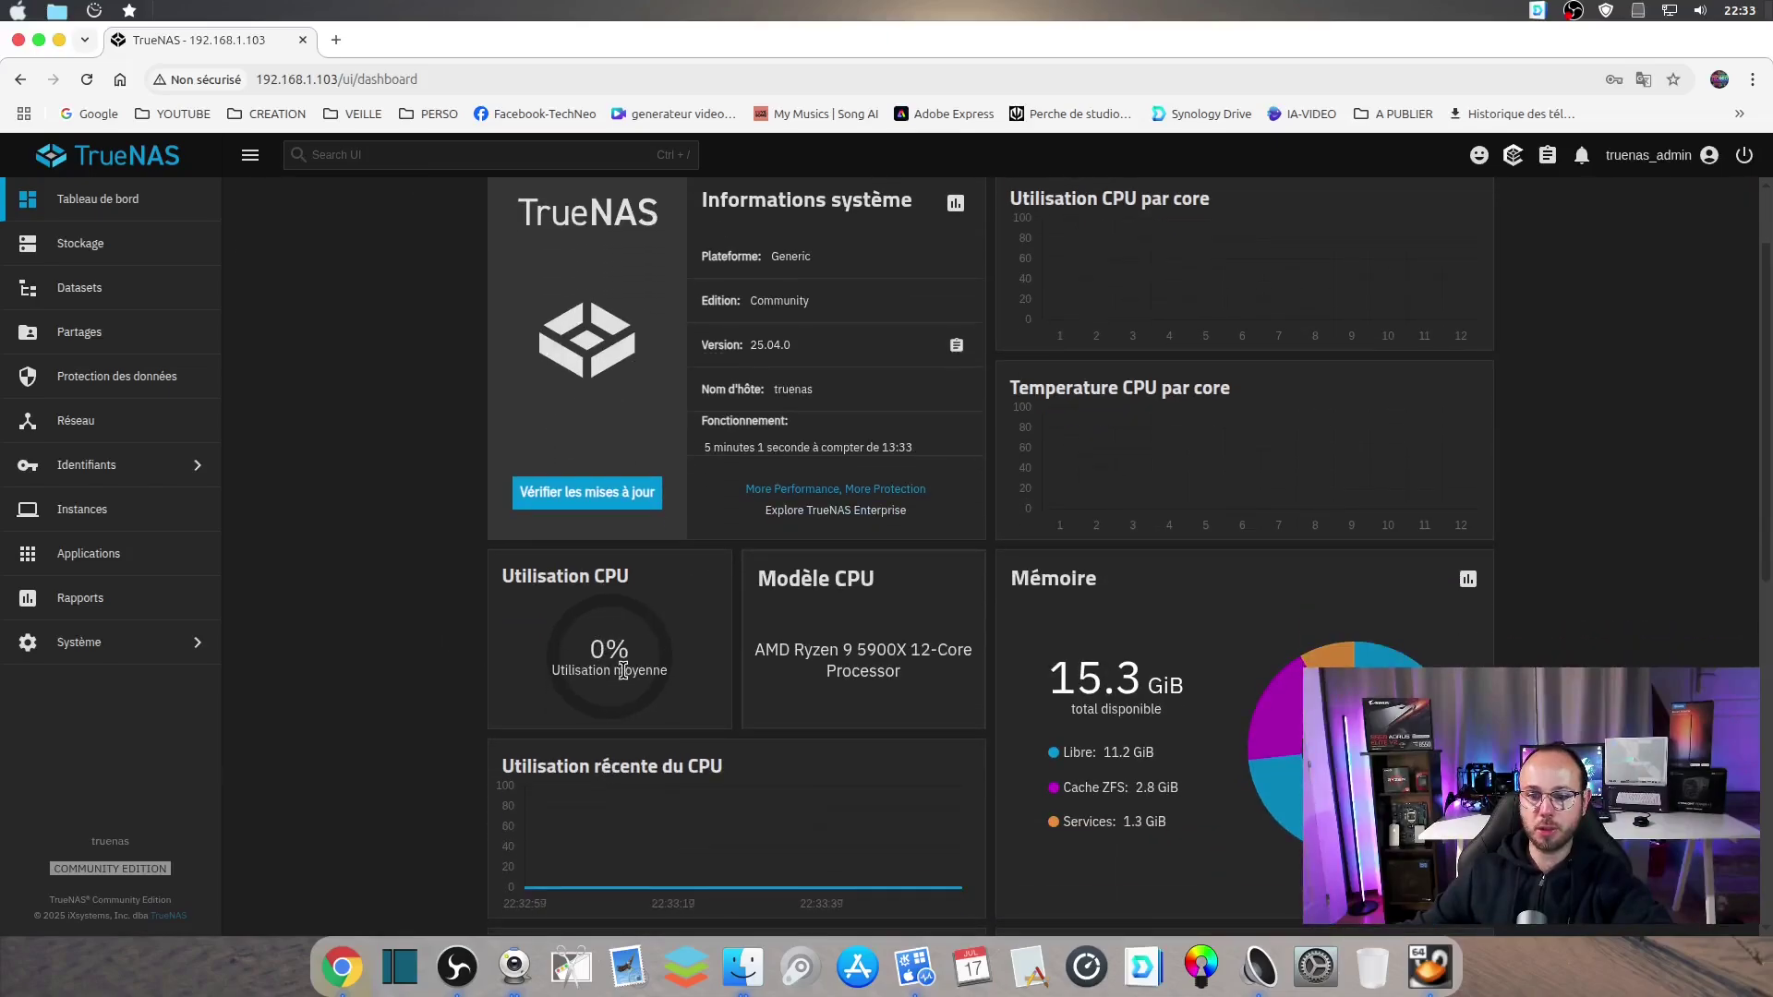
pyautogui.scroll(-2, 623, 671)
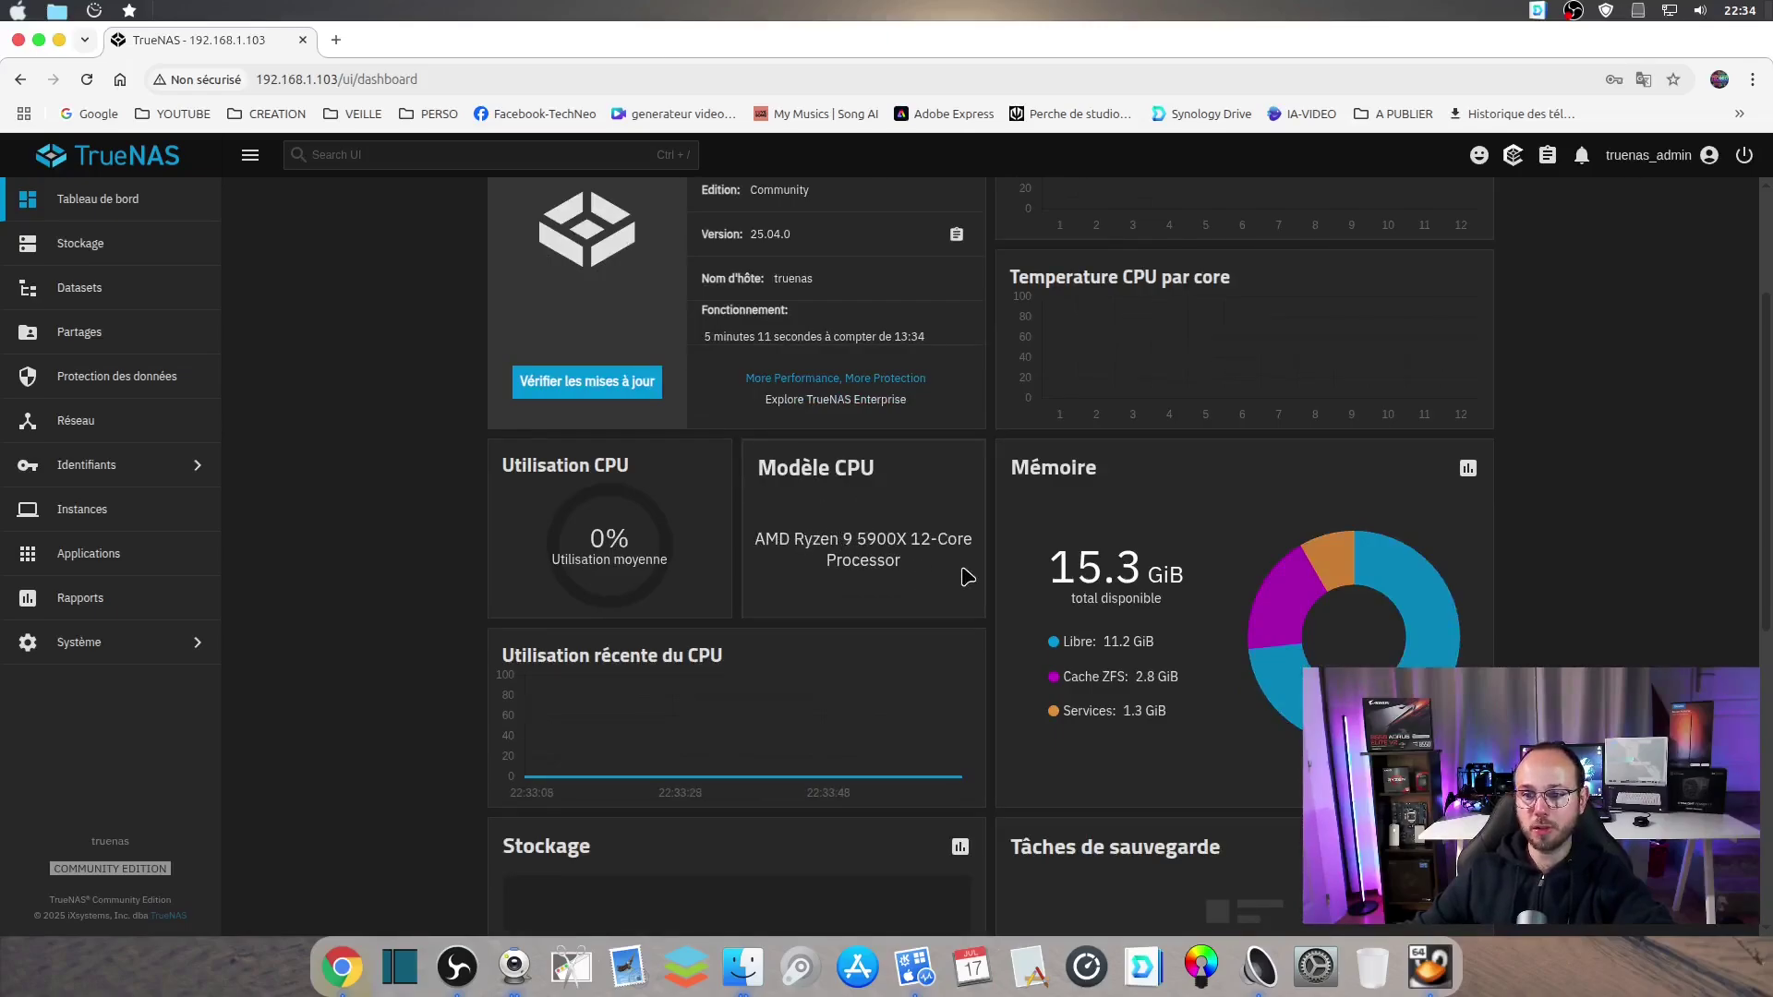
pyautogui.scroll(-4, 1011, 570)
pyautogui.scroll(-2, 1044, 564)
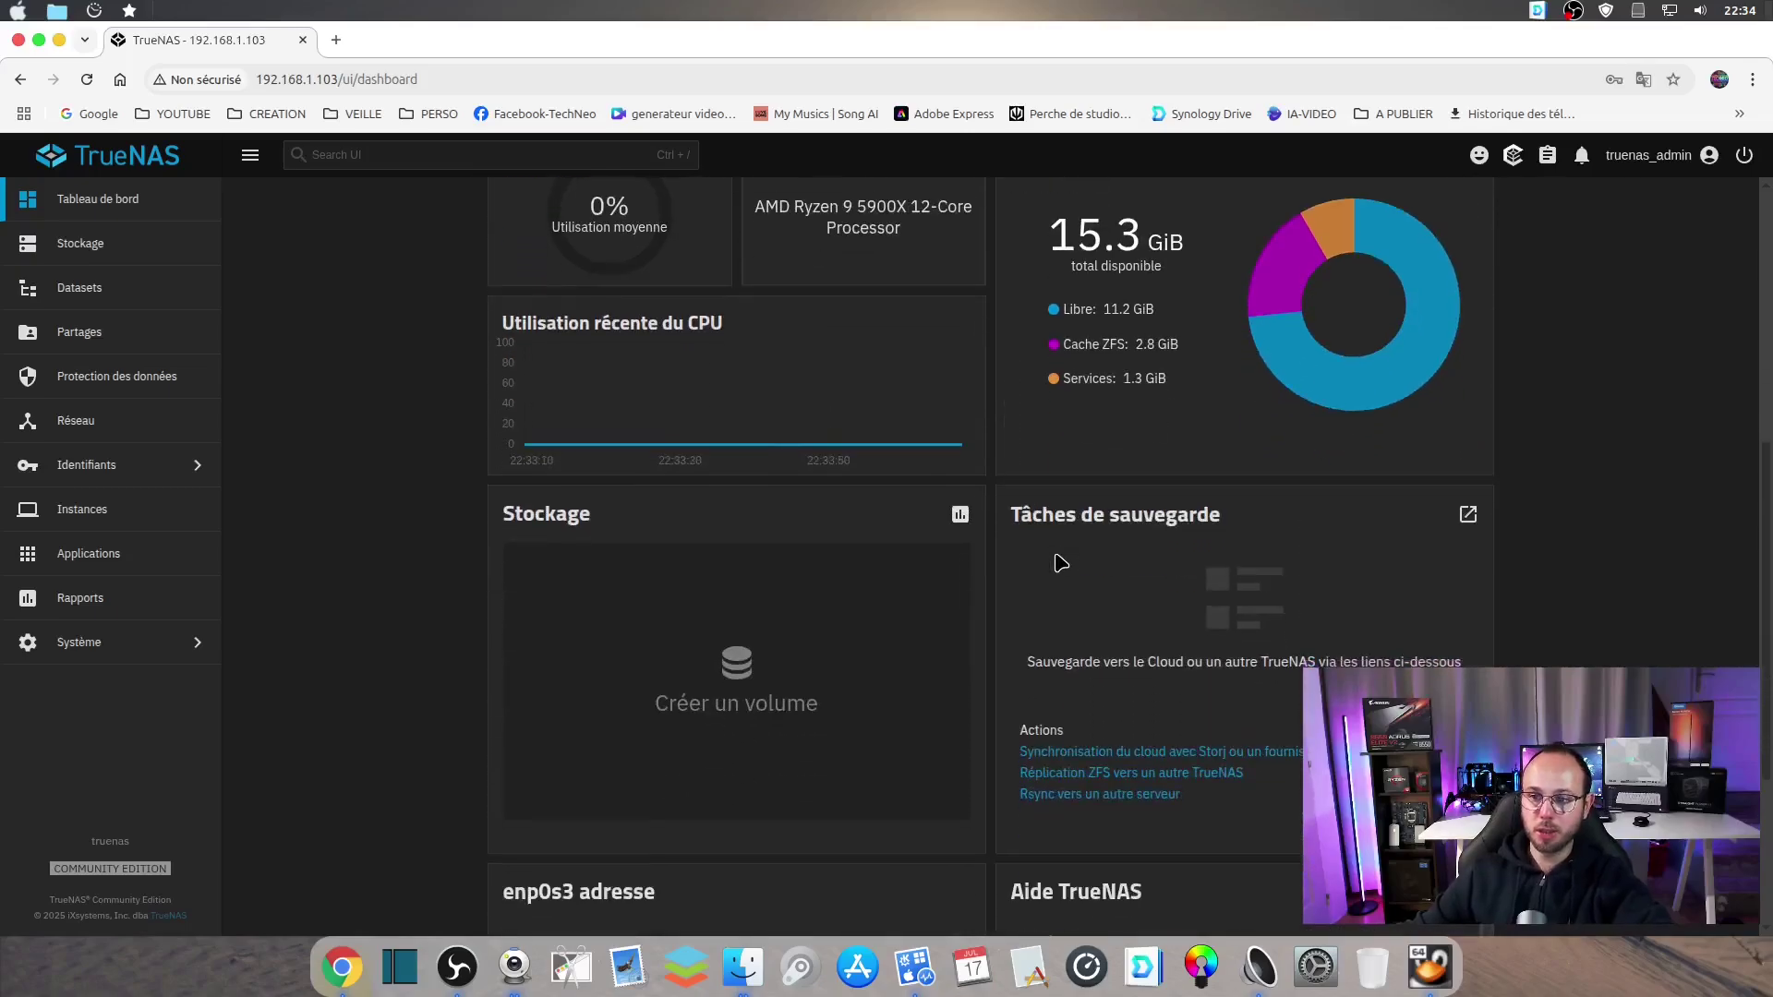
pyautogui.scroll(10, 644, 526)
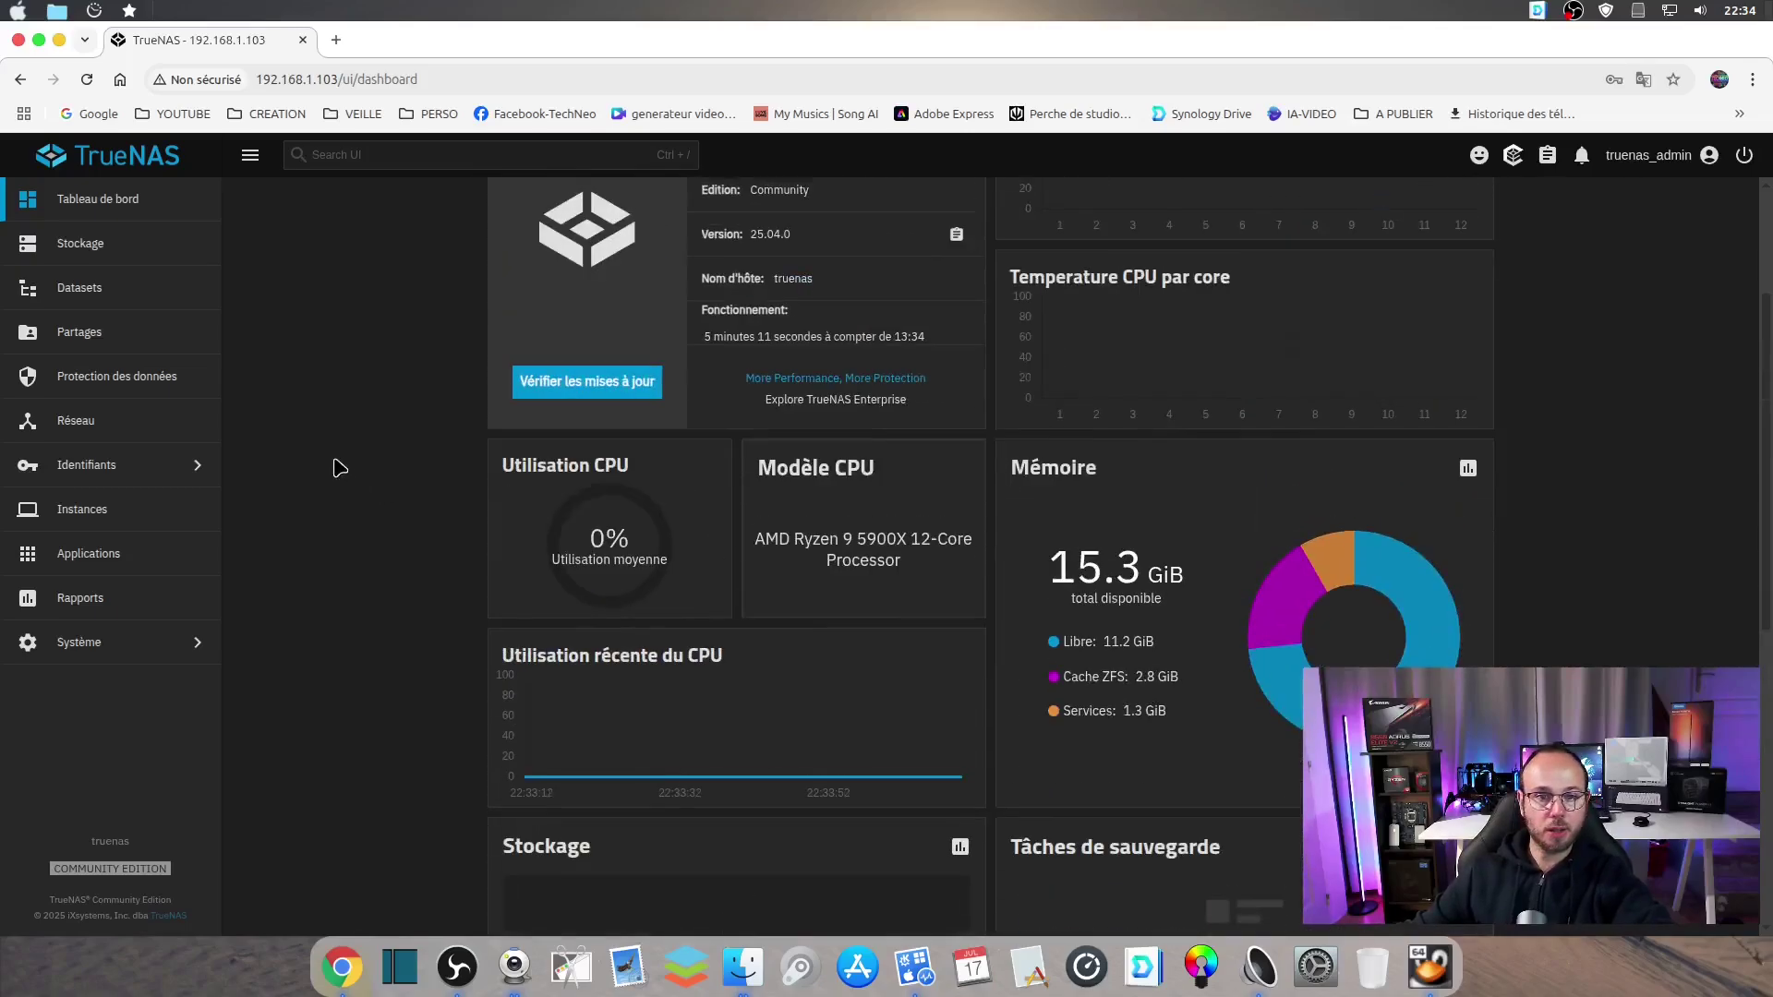
# Start a new pool from Datasets, name it STOCK-TEST, and advance to the Données layout step
pyautogui.click(79, 245)
pyautogui.click(96, 294)
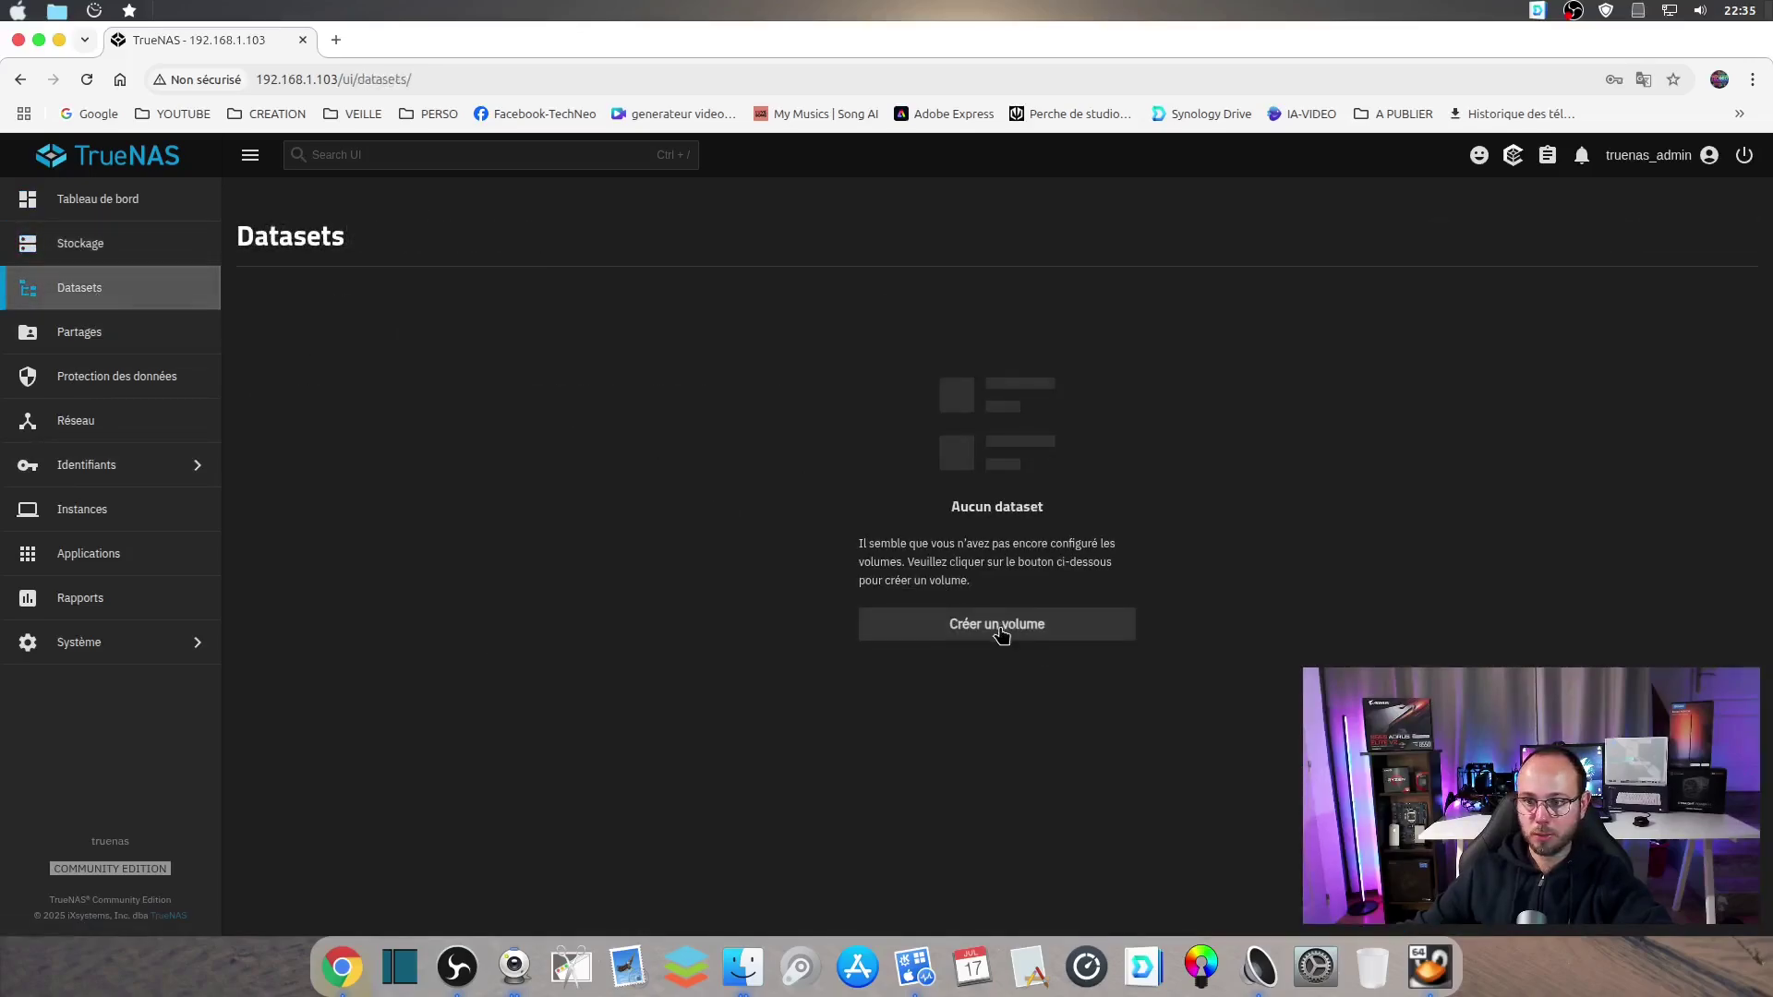
pyautogui.click(999, 625)
pyautogui.click(454, 400)
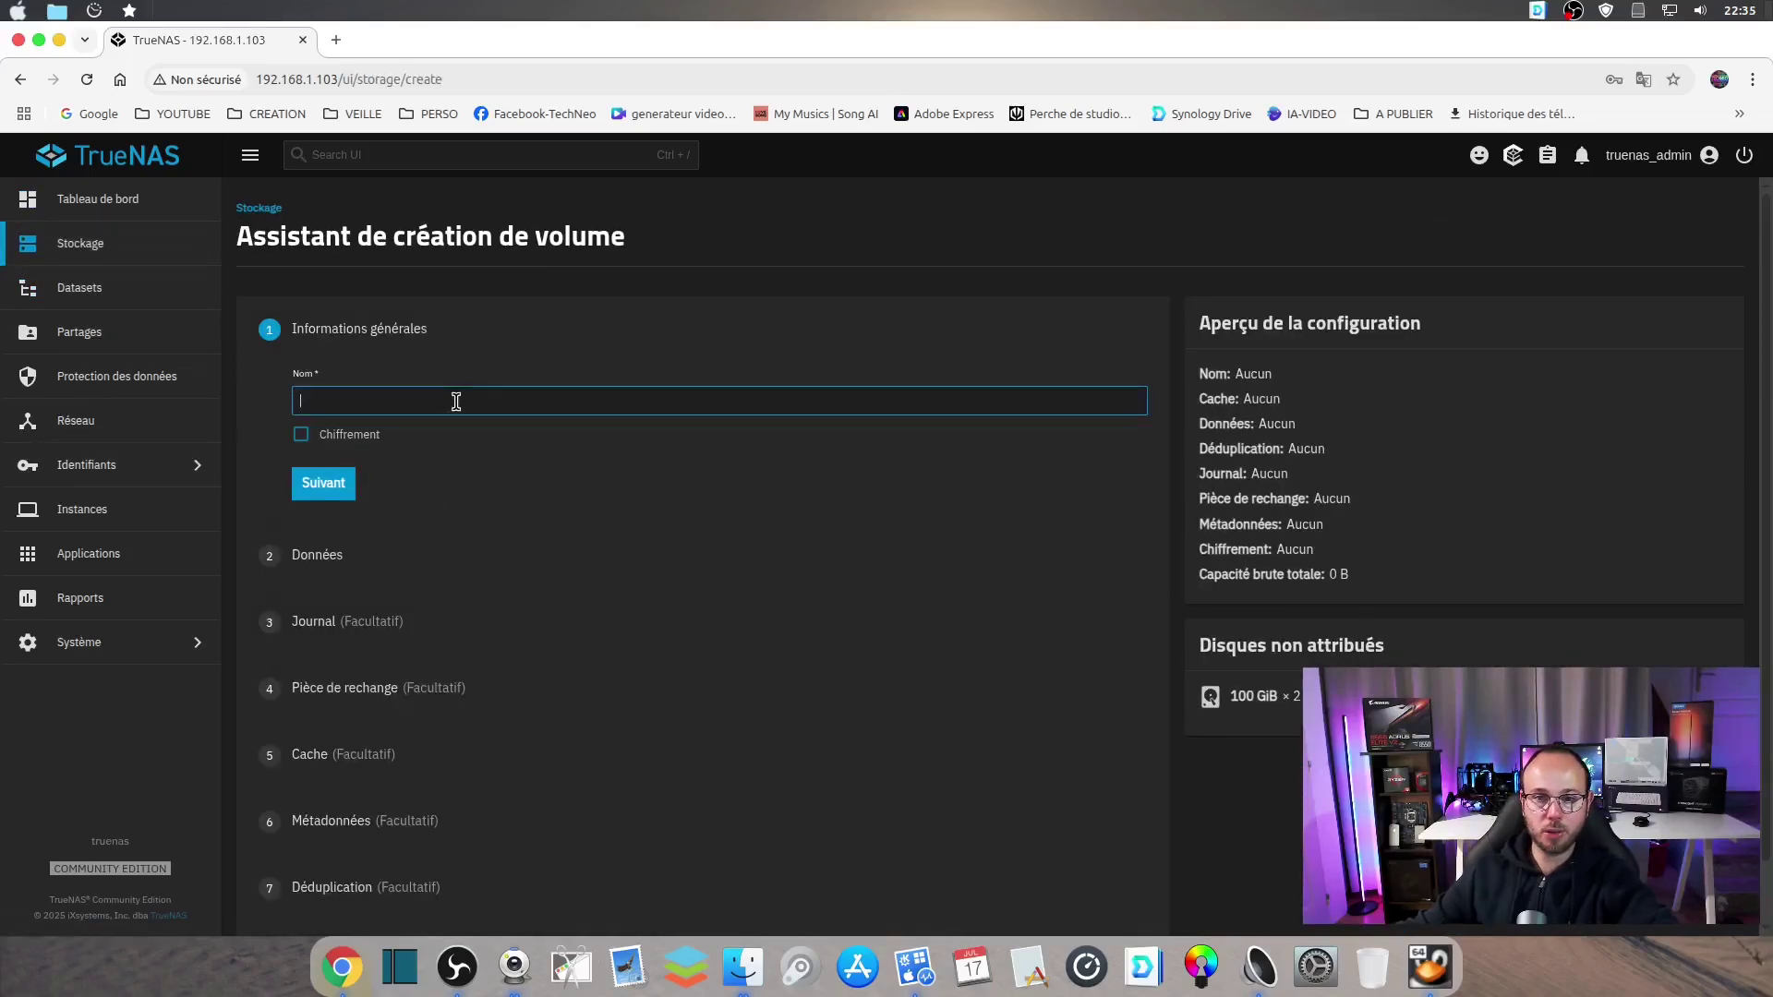
pyautogui.write('STOCK-TEST')
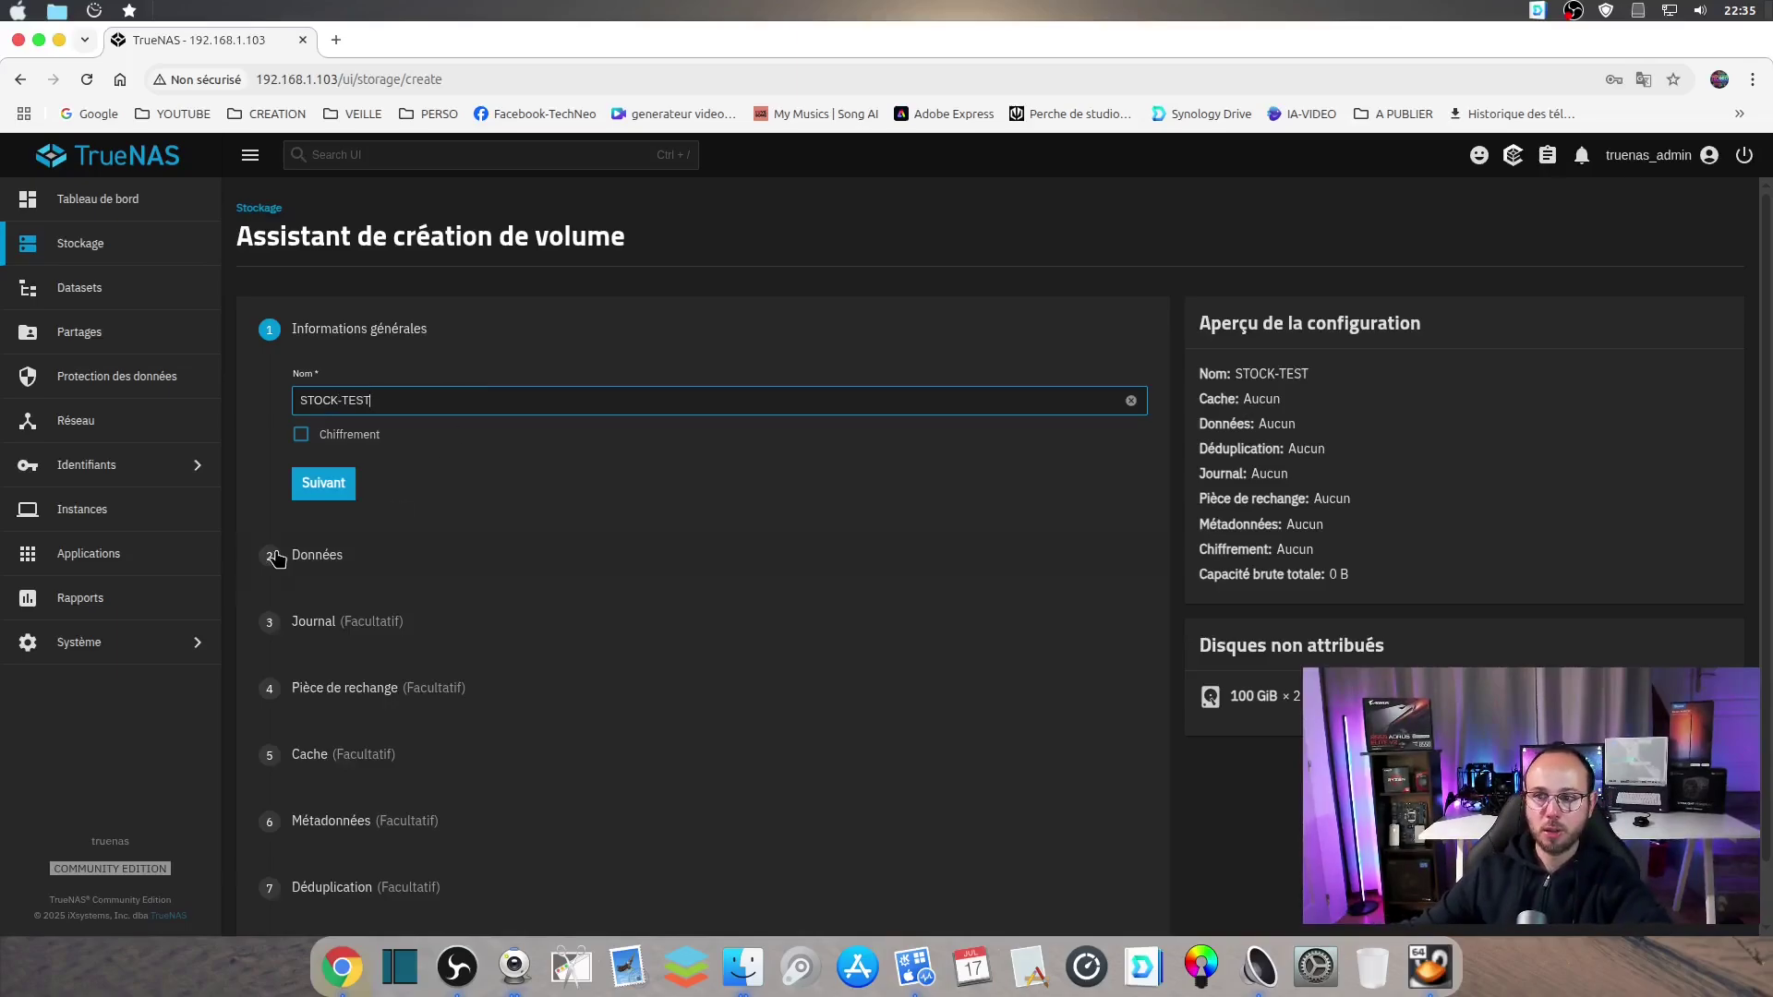
pyautogui.click(323, 484)
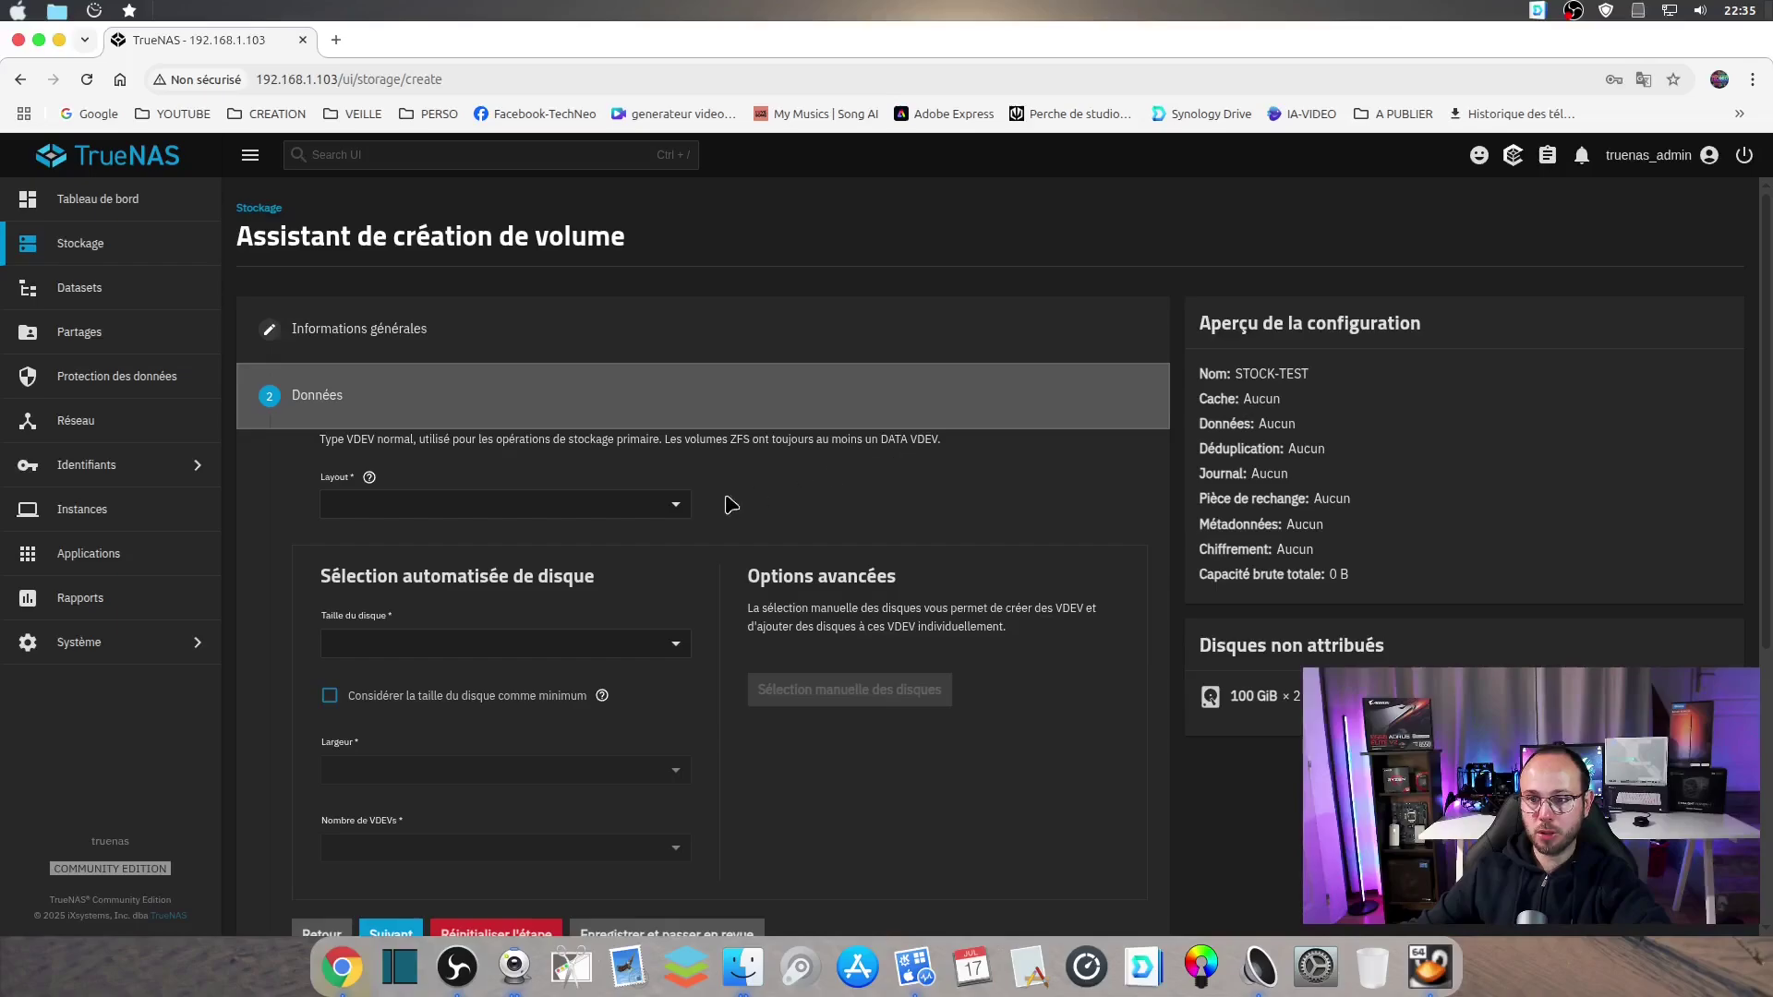
pyautogui.click(650, 515)
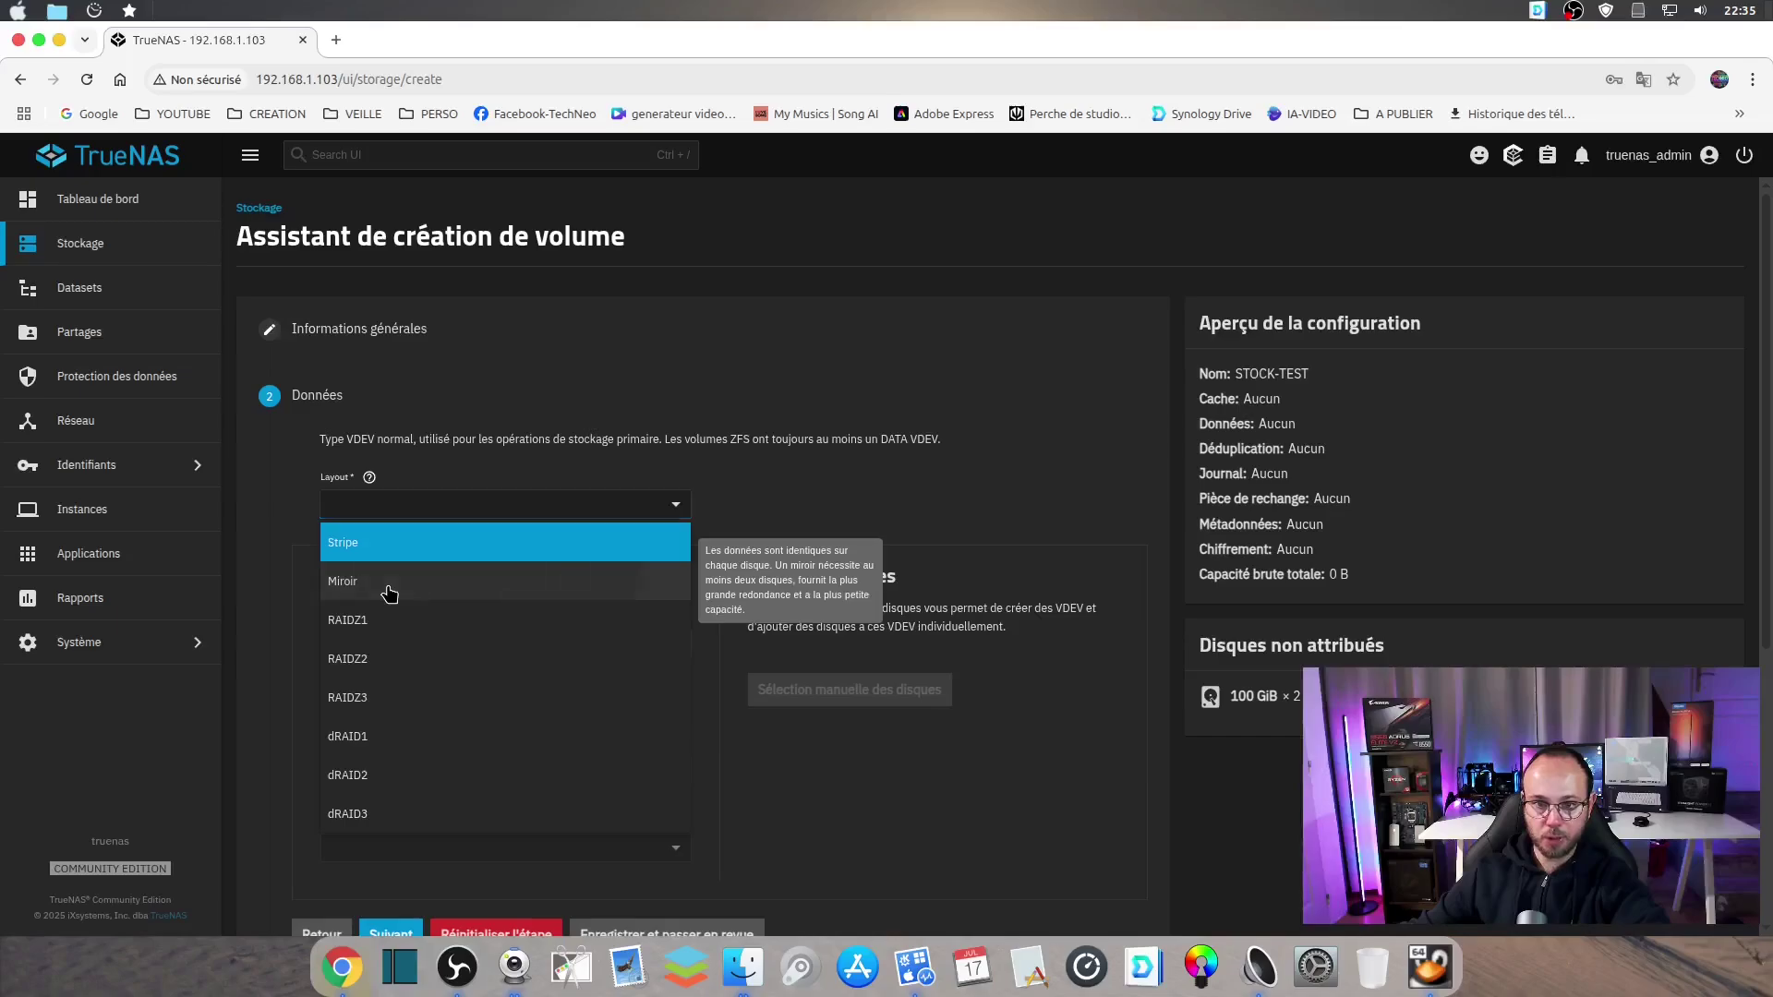
# Set the data vdev to one mirror of 100 GiB HDDs, treating the size as a minimum
pyautogui.click(389, 593)
pyautogui.scroll(-1, 713, 589)
pyautogui.scroll(-2, 713, 589)
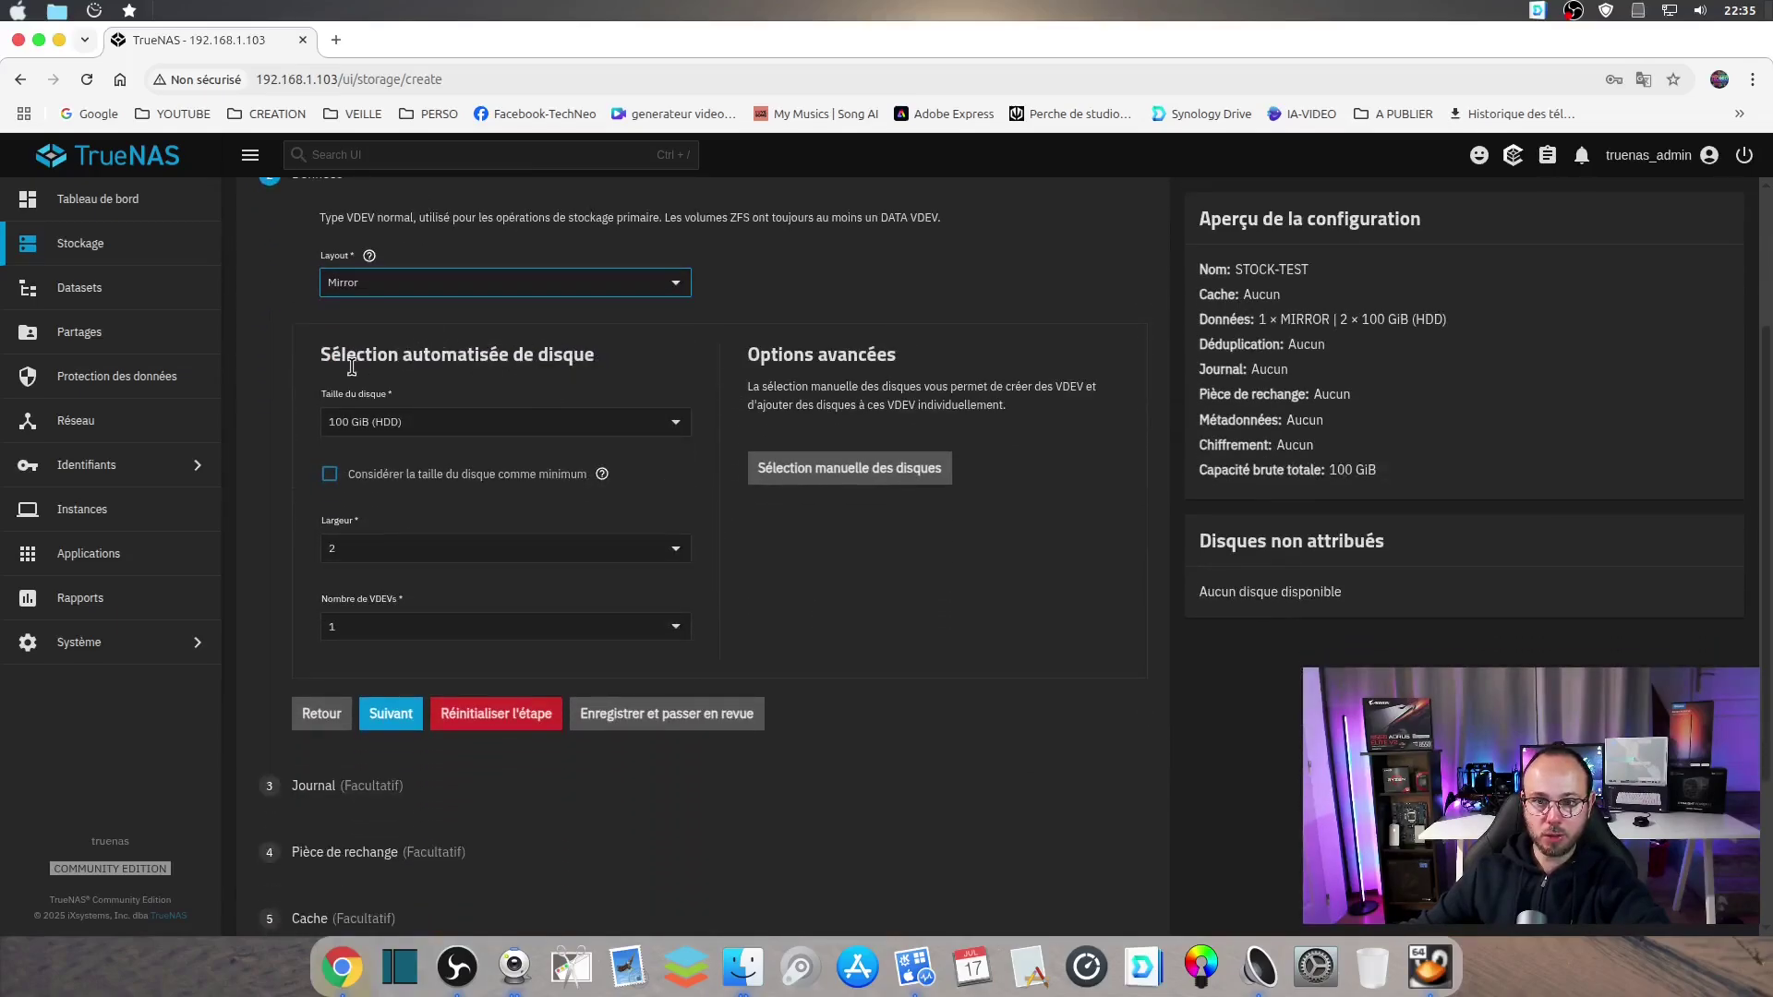
pyautogui.click(664, 428)
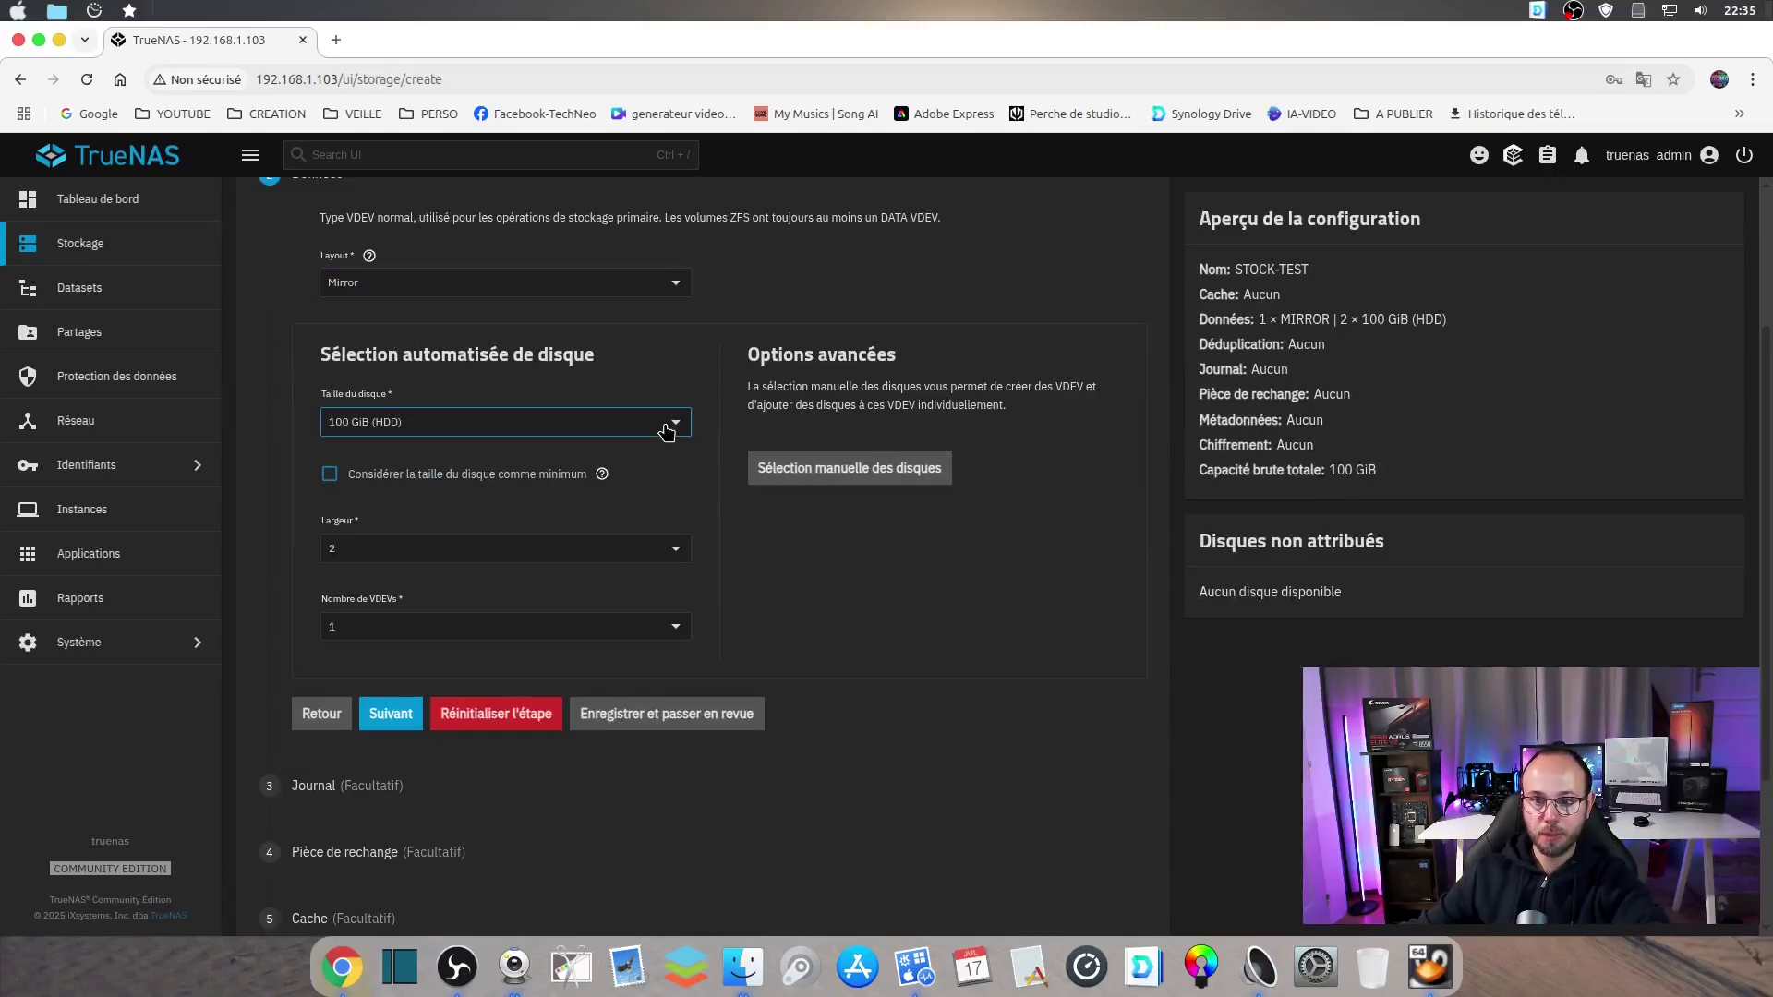
pyautogui.click(354, 460)
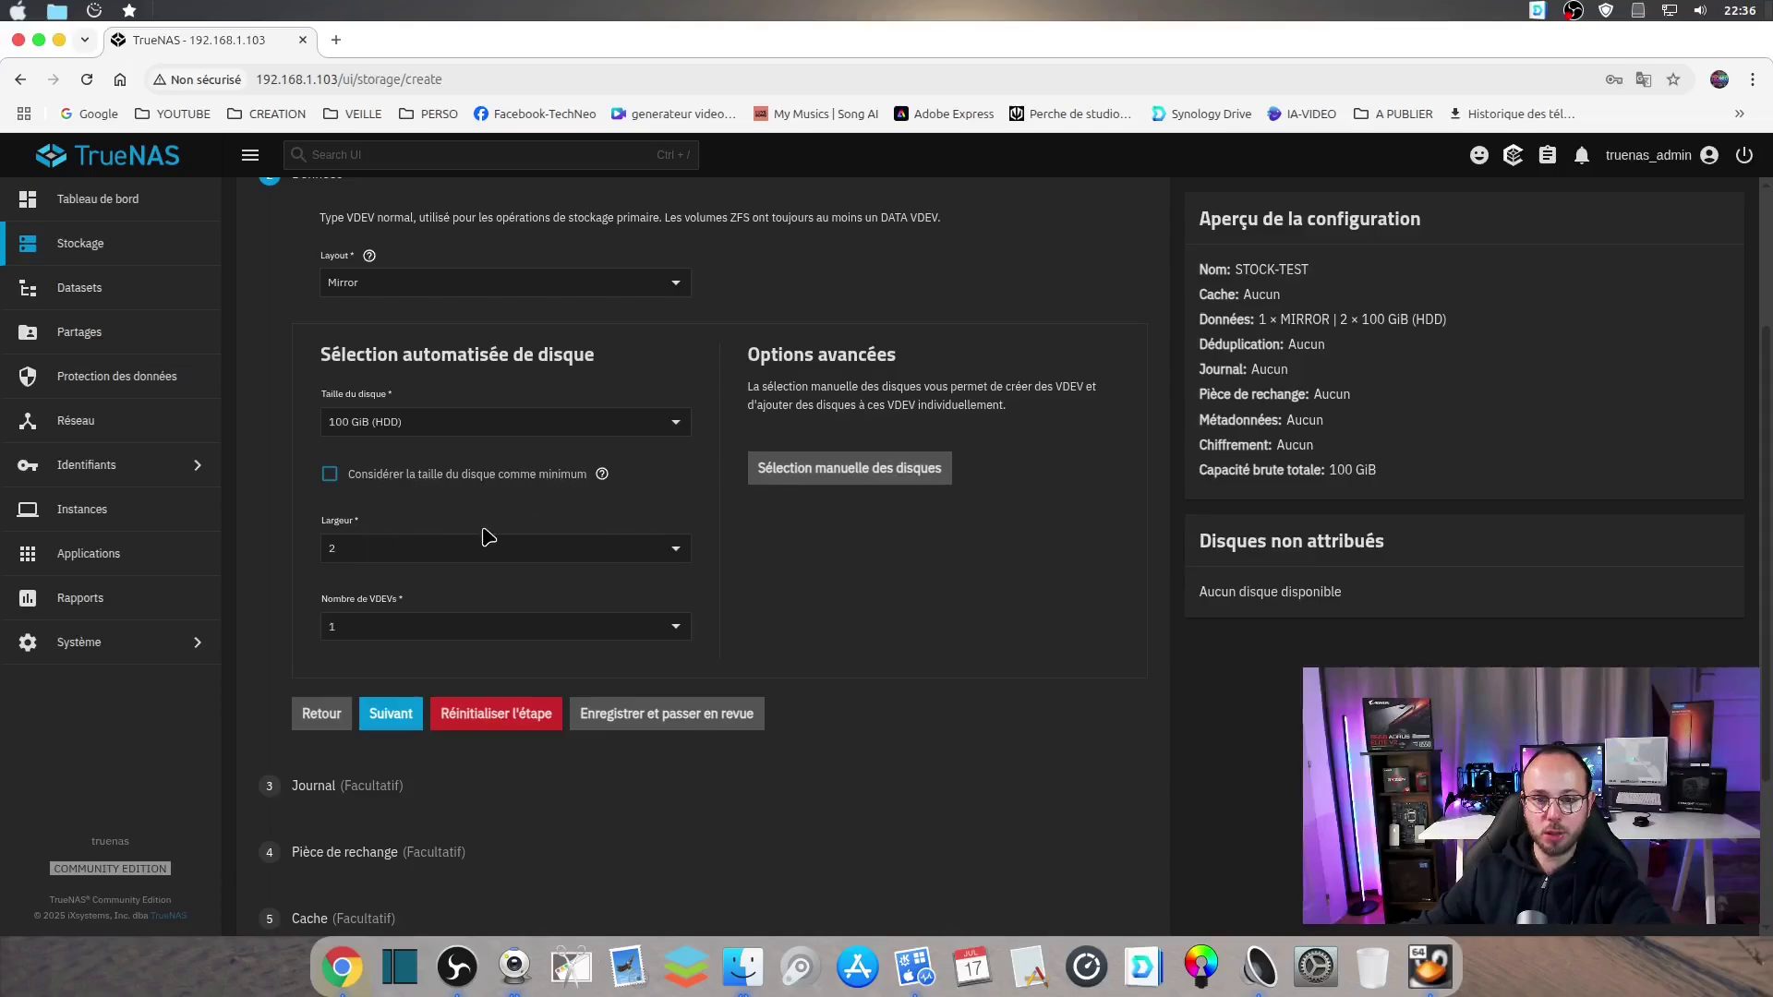
pyautogui.click(602, 476)
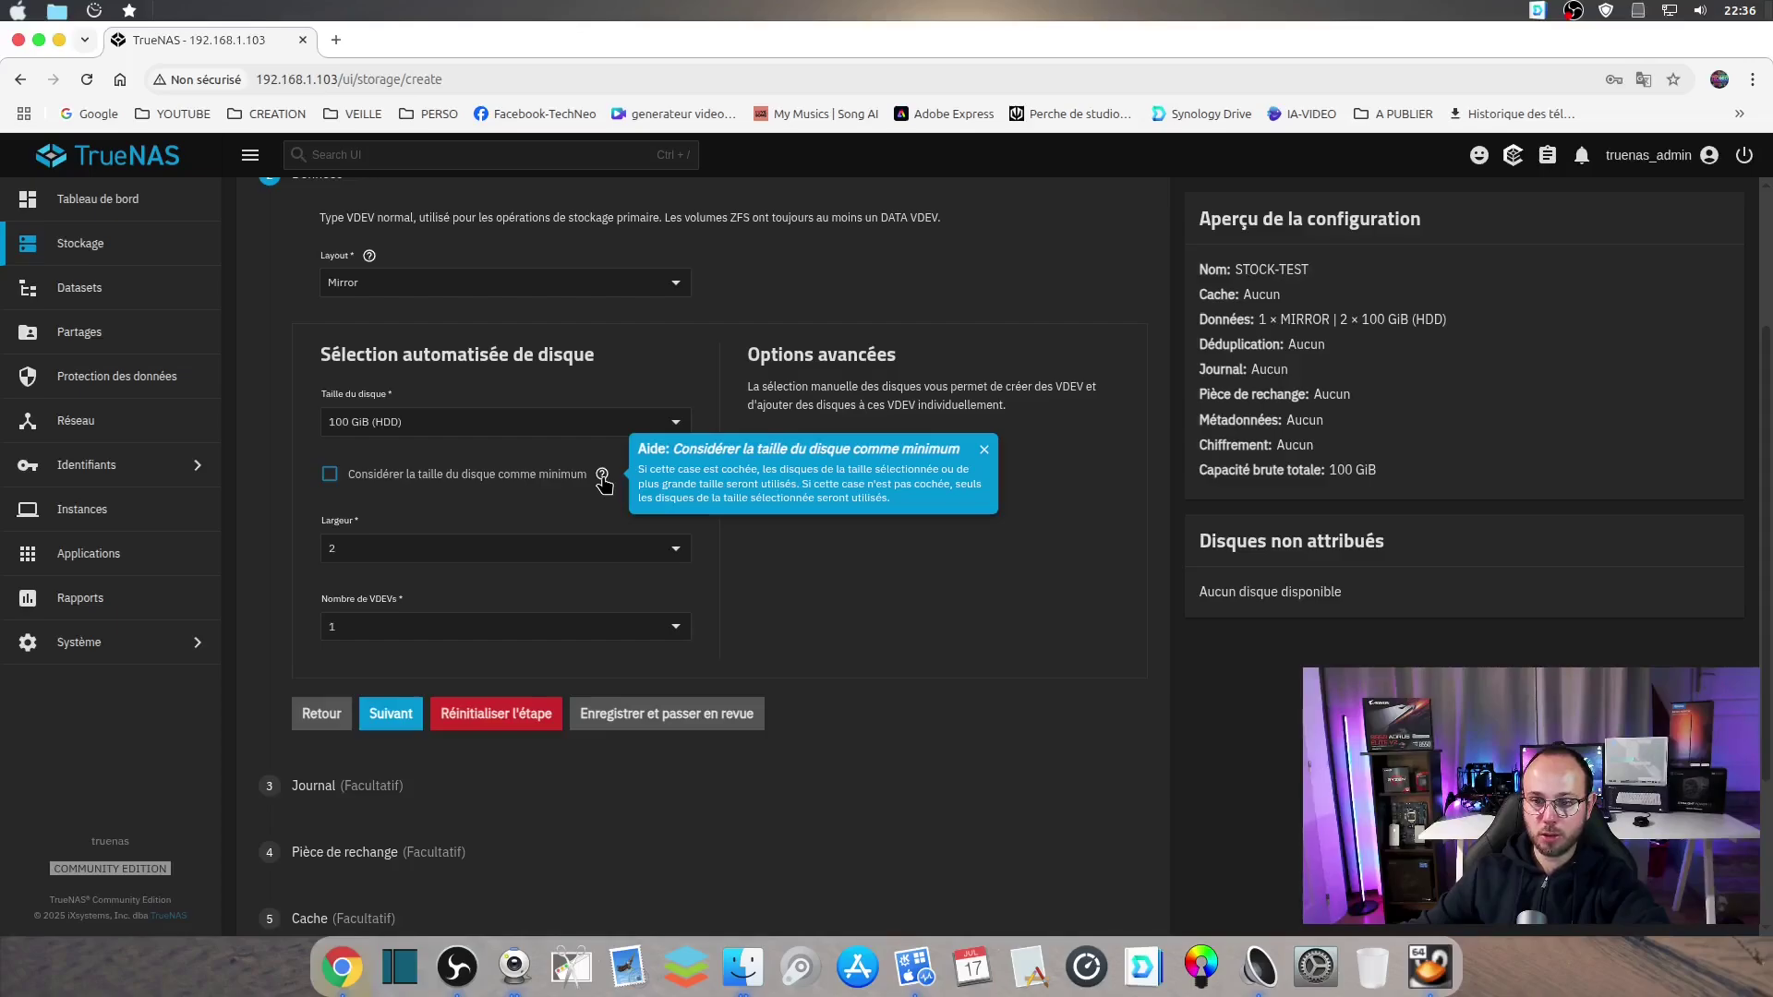
pyautogui.click(984, 454)
pyautogui.click(332, 475)
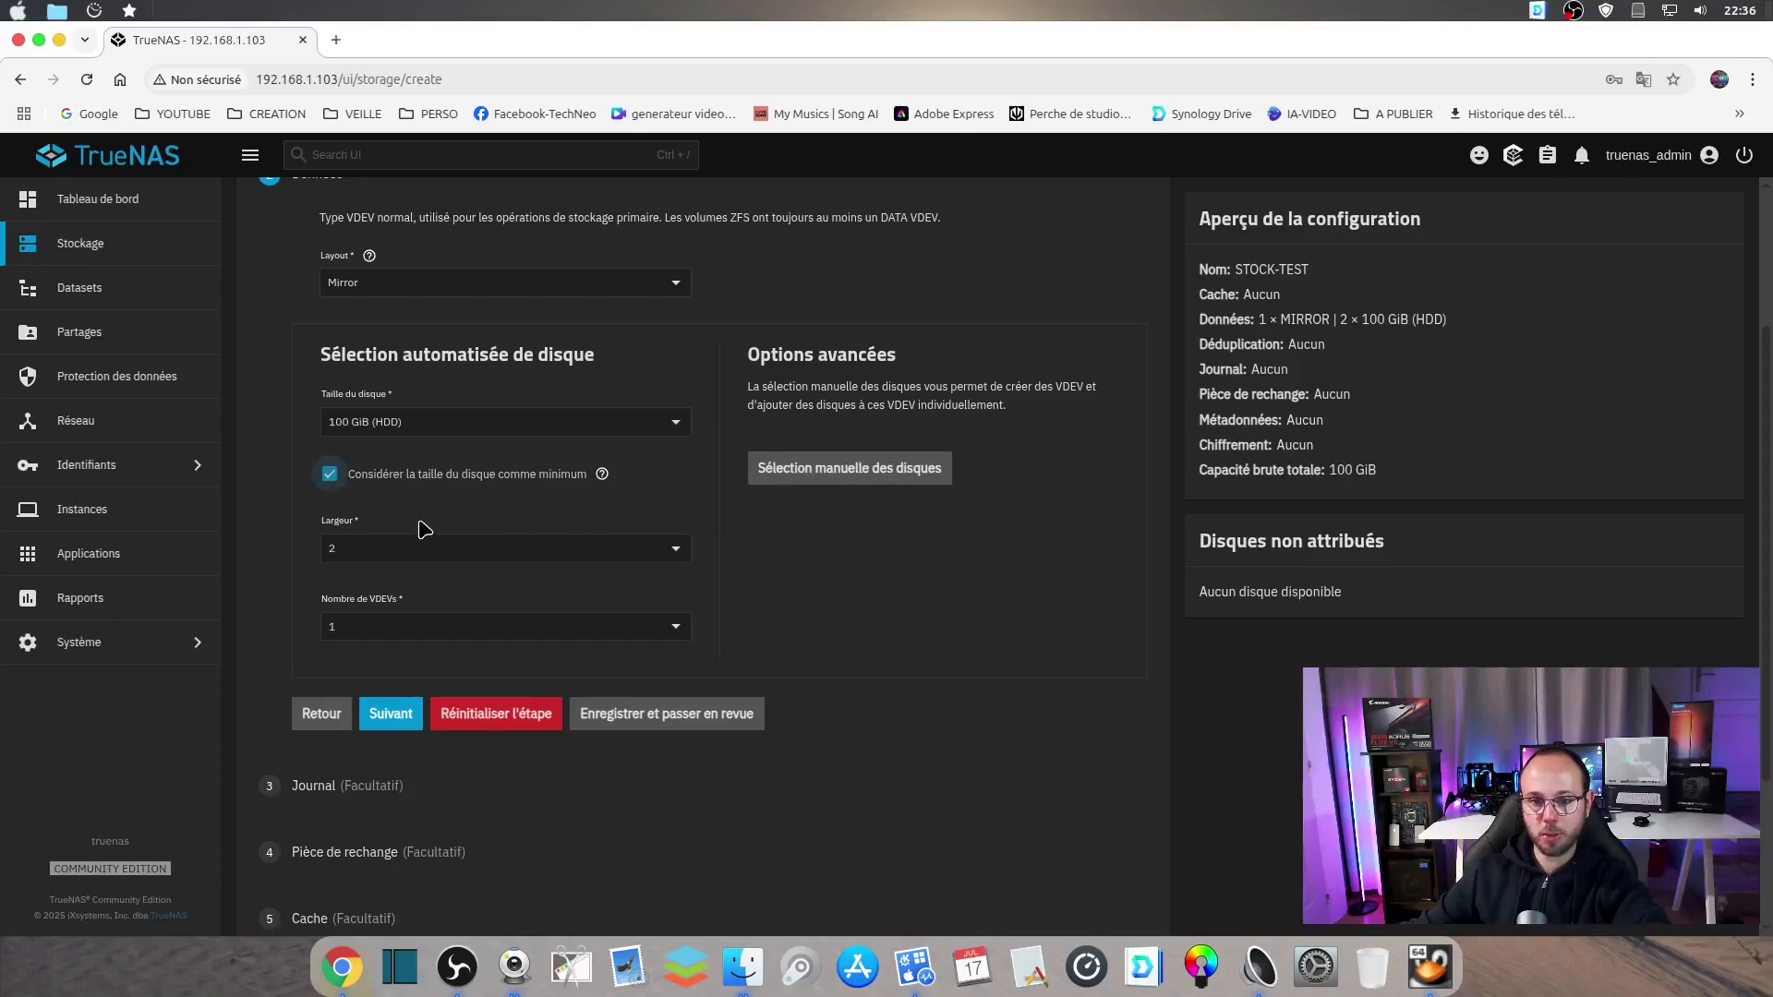
pyautogui.click(644, 634)
pyautogui.click(645, 637)
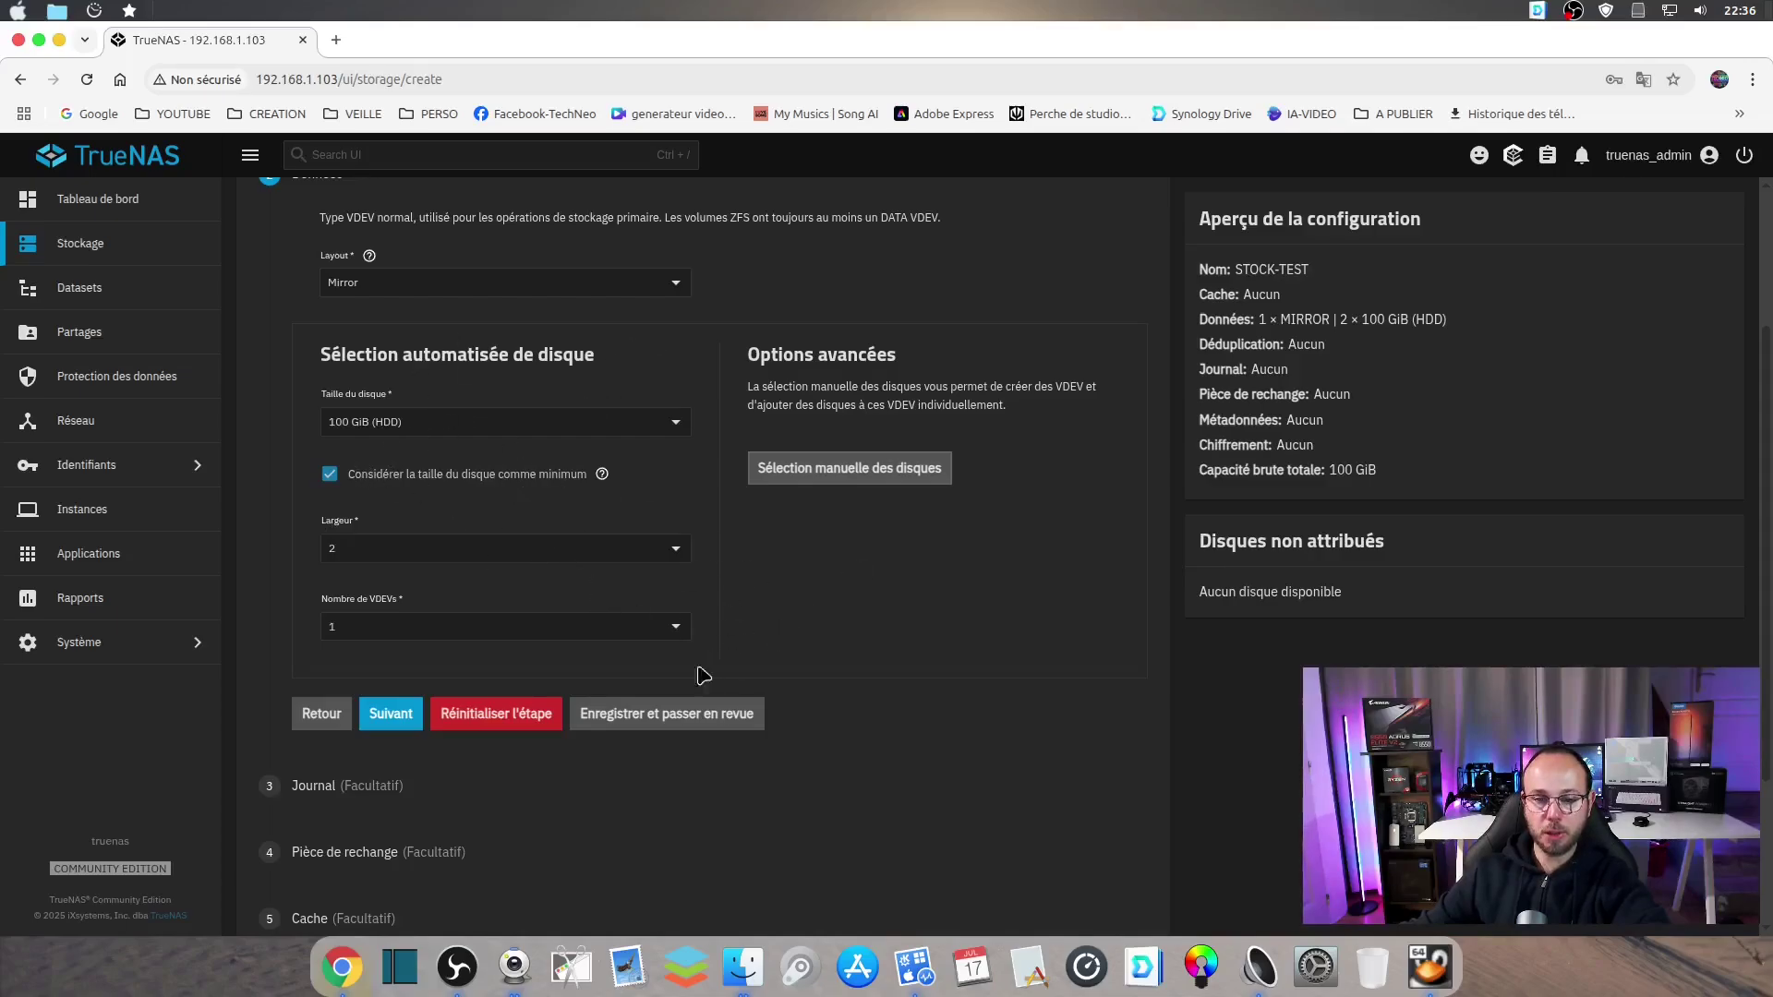
pyautogui.click(392, 723)
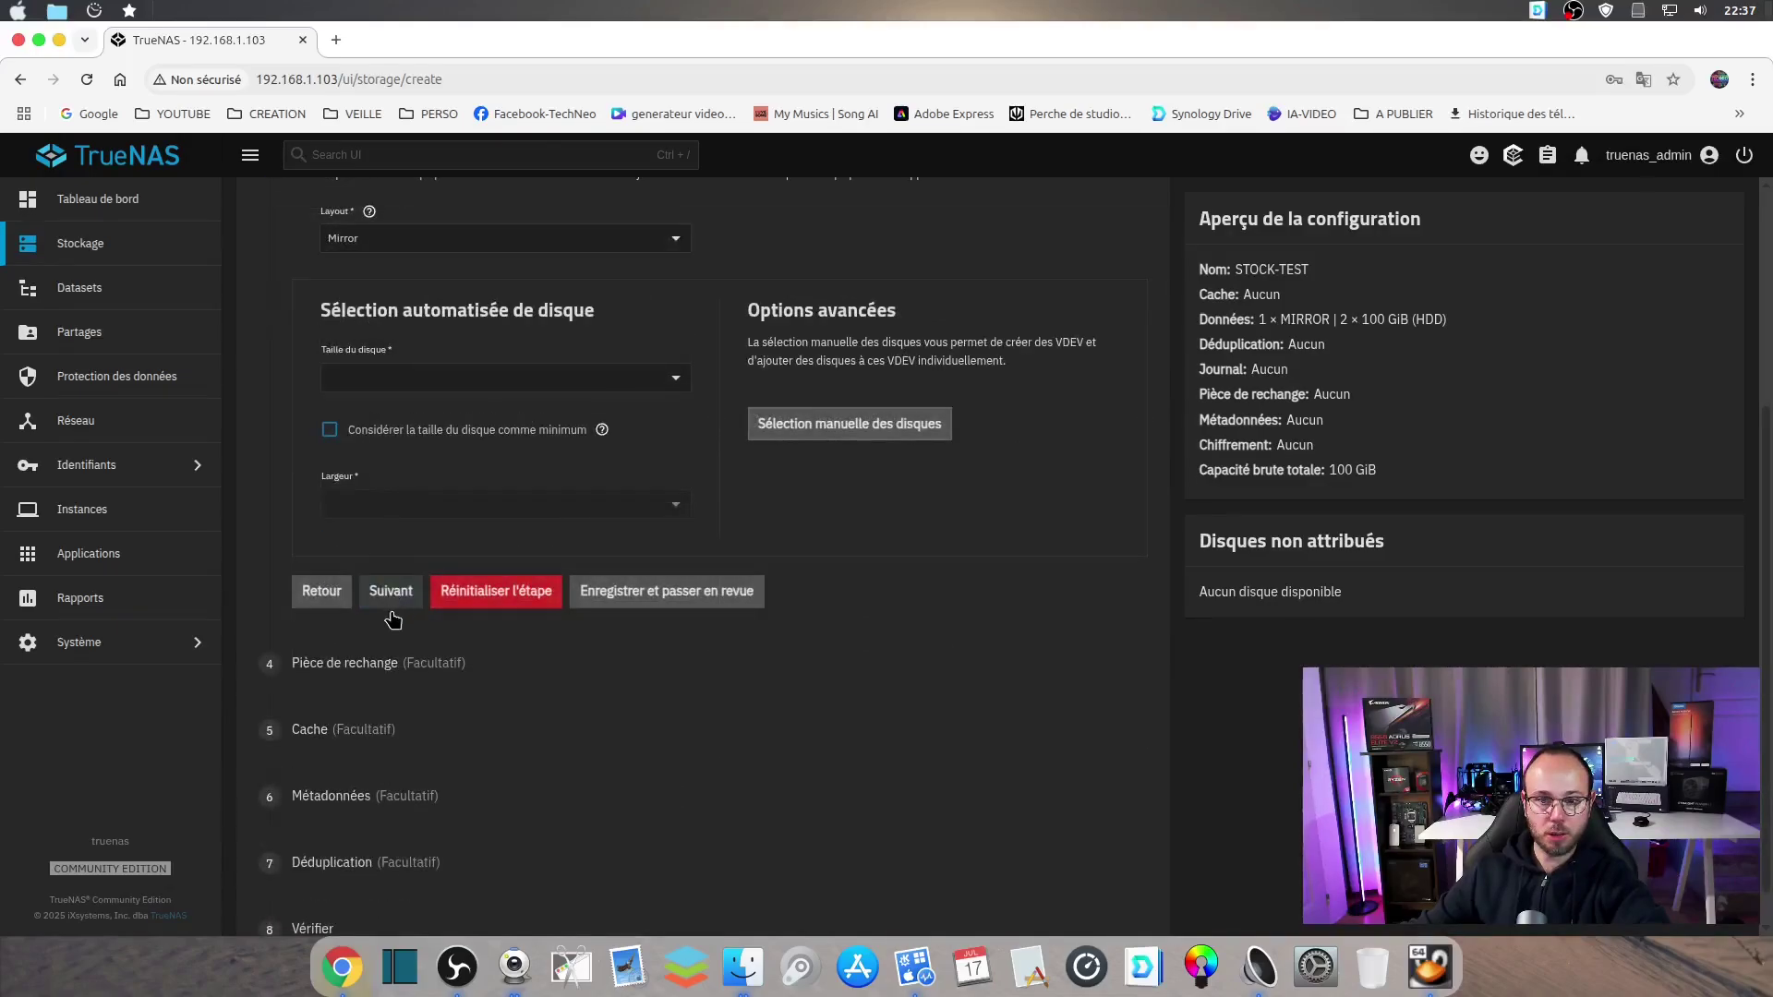
# Skip the Journal, spare, Cache, Métadonnées and Déduplication steps without adding disks to reach Vérifier
pyautogui.click(395, 590)
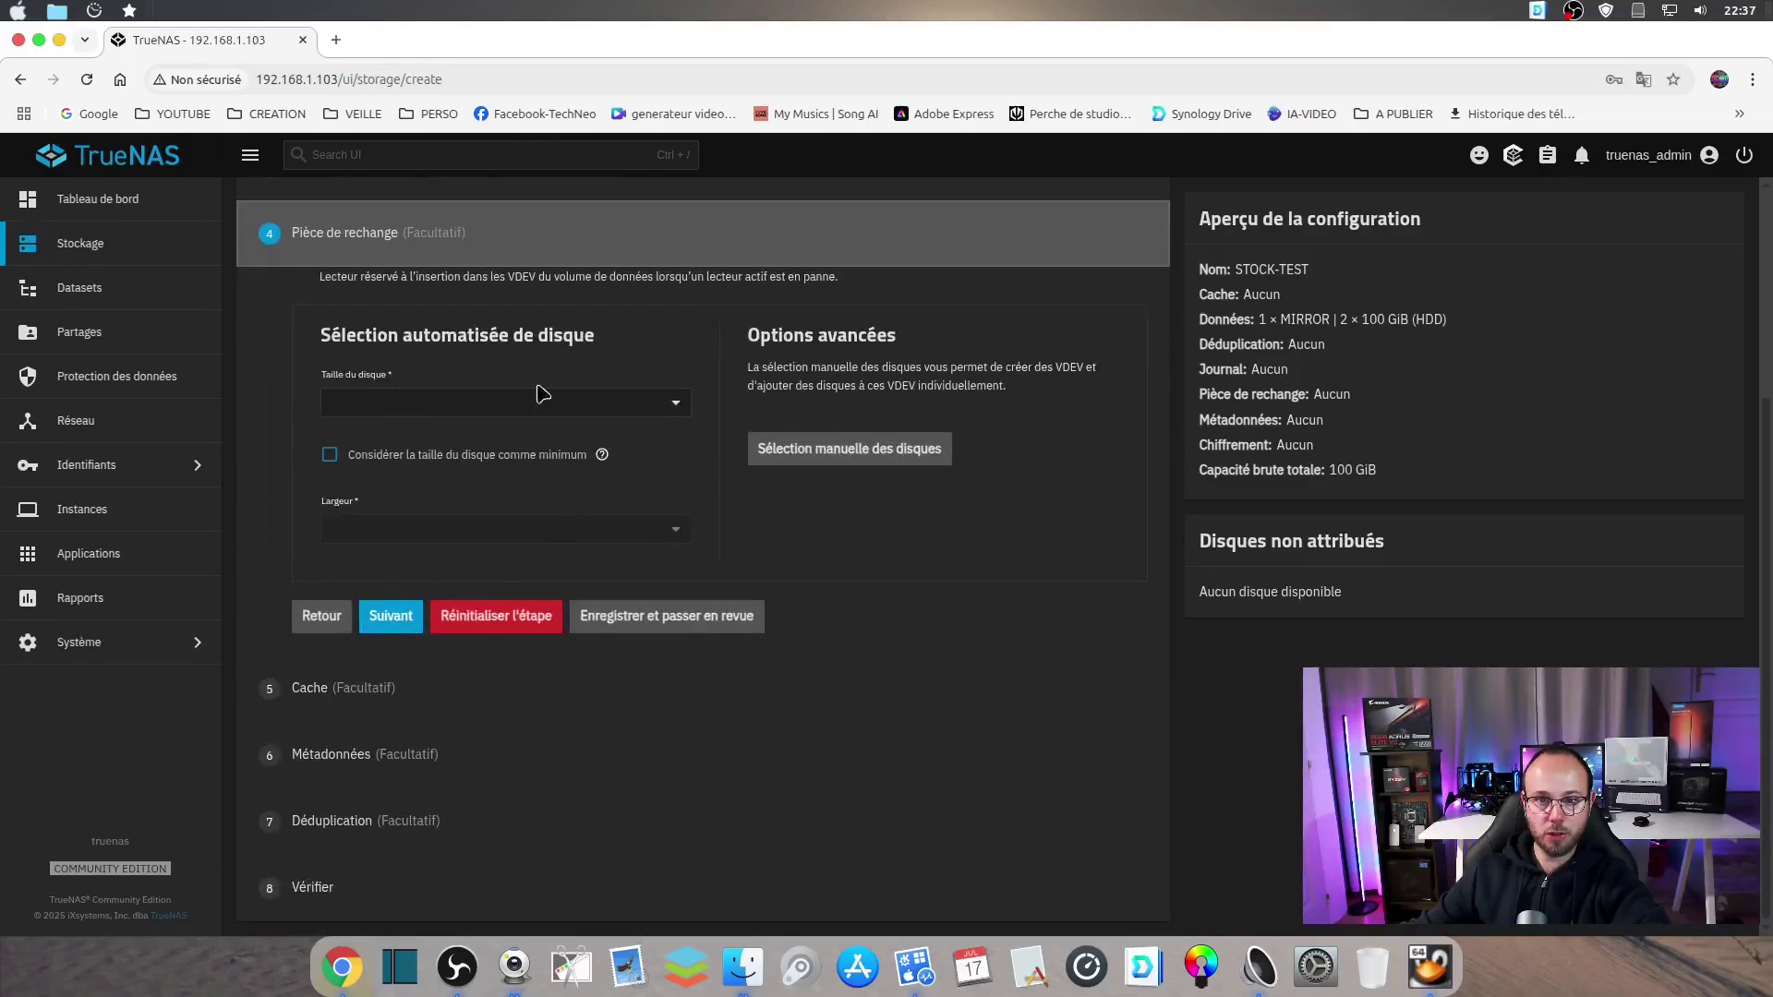
pyautogui.scroll(2, 581, 425)
pyautogui.click(517, 519)
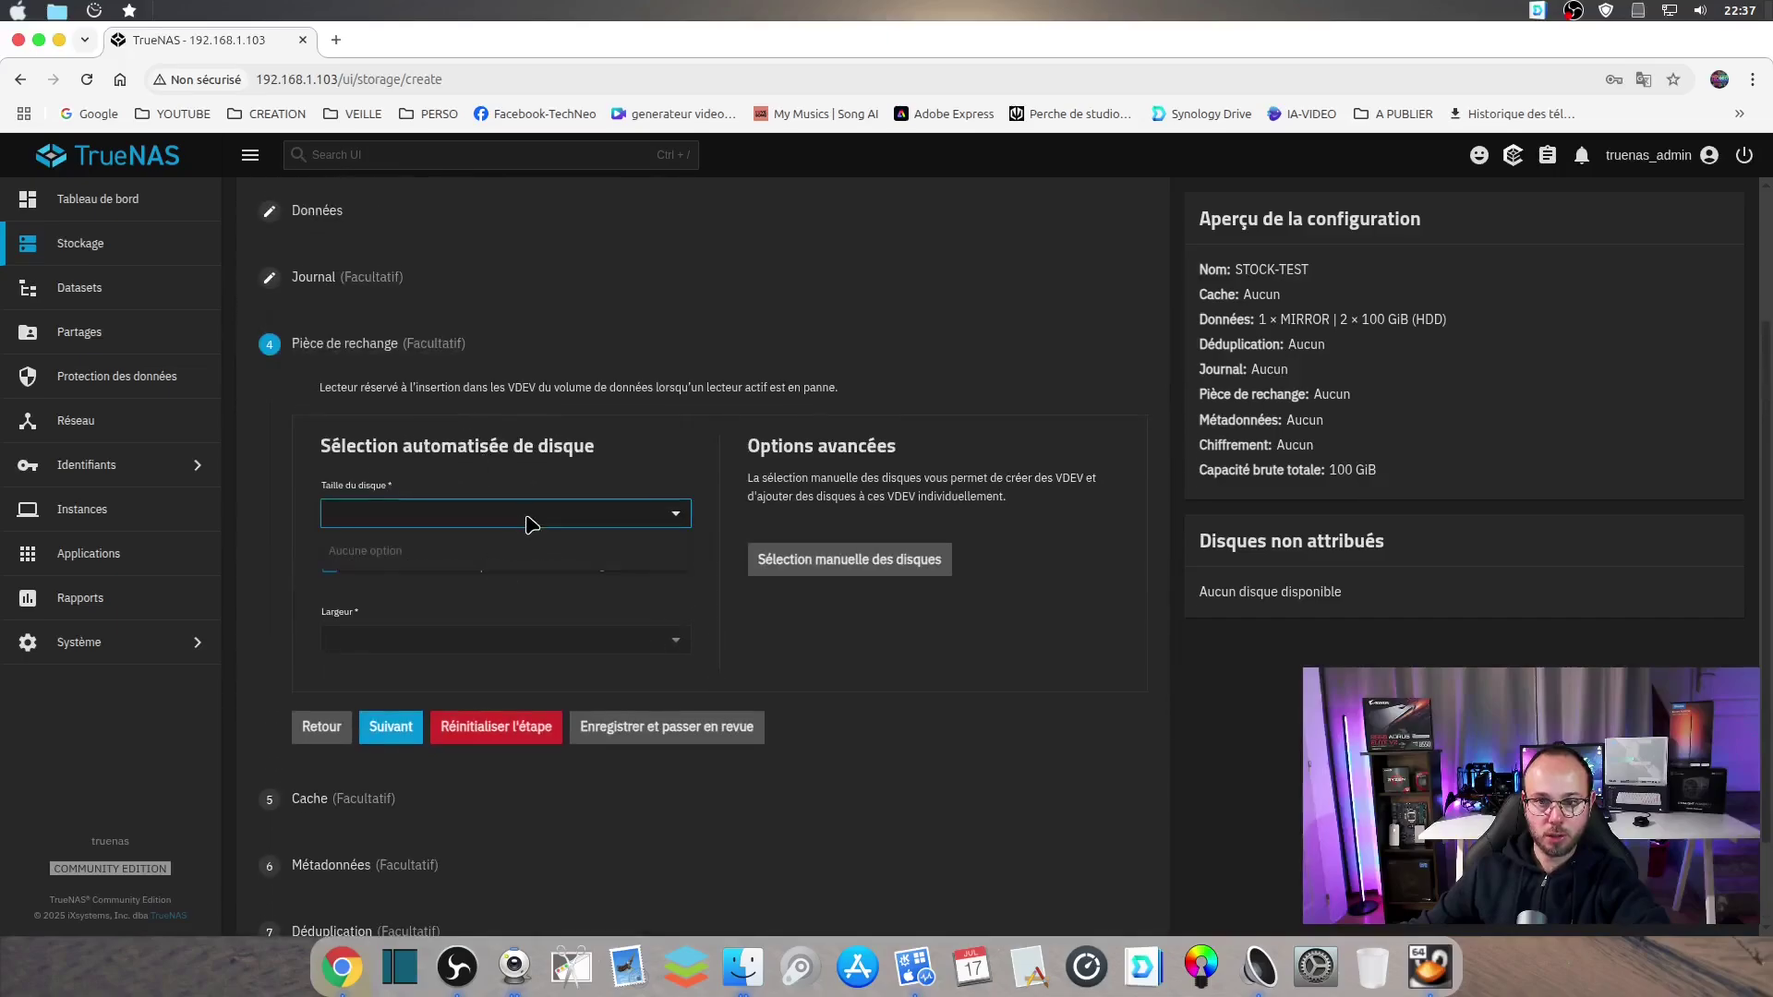
pyautogui.click(373, 746)
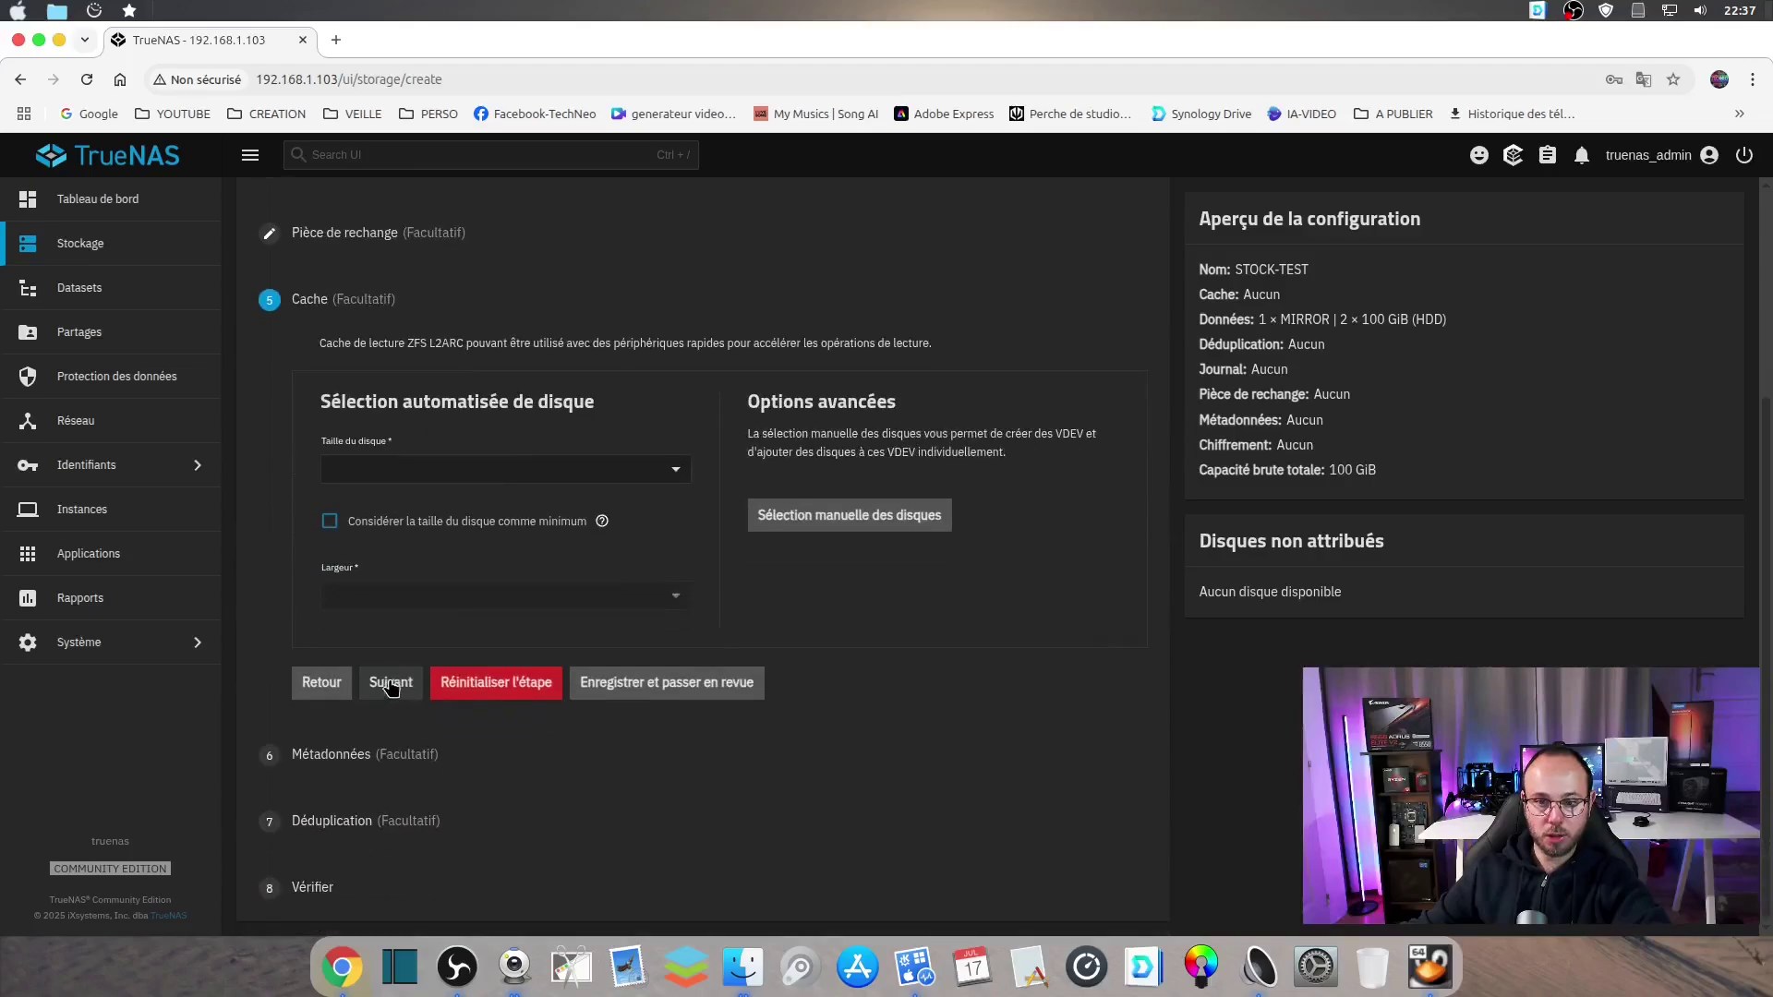
pyautogui.click(390, 682)
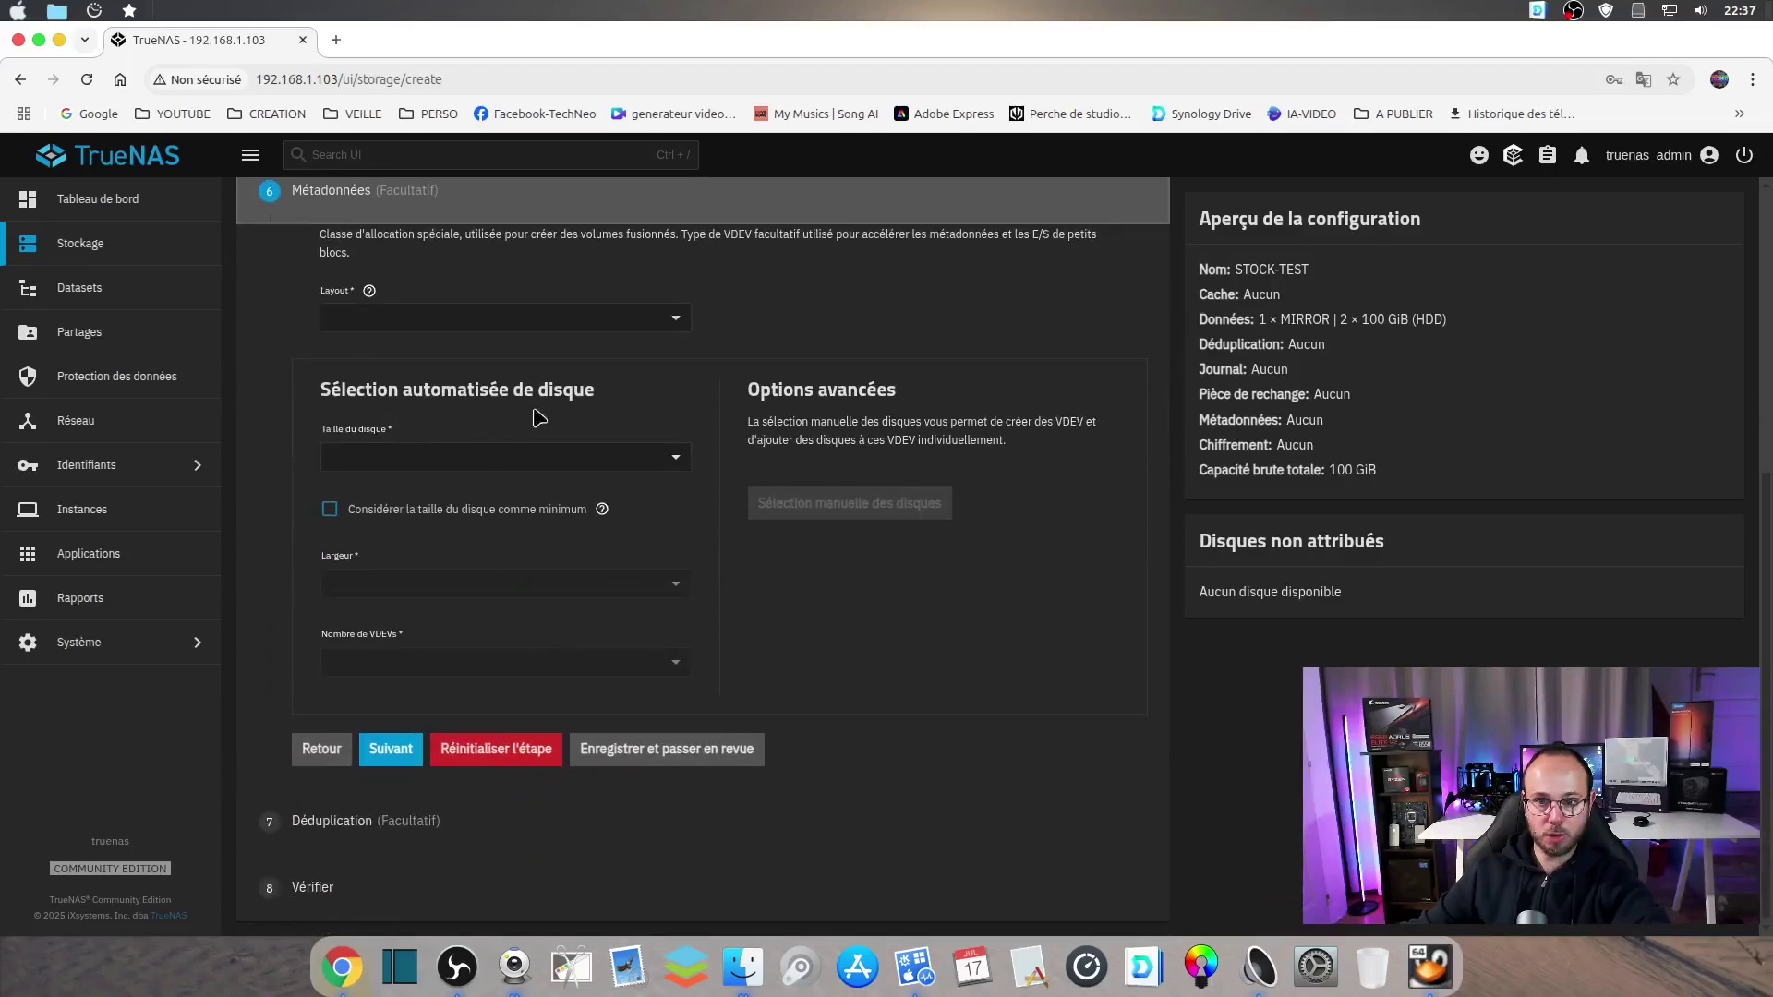
pyautogui.click(391, 749)
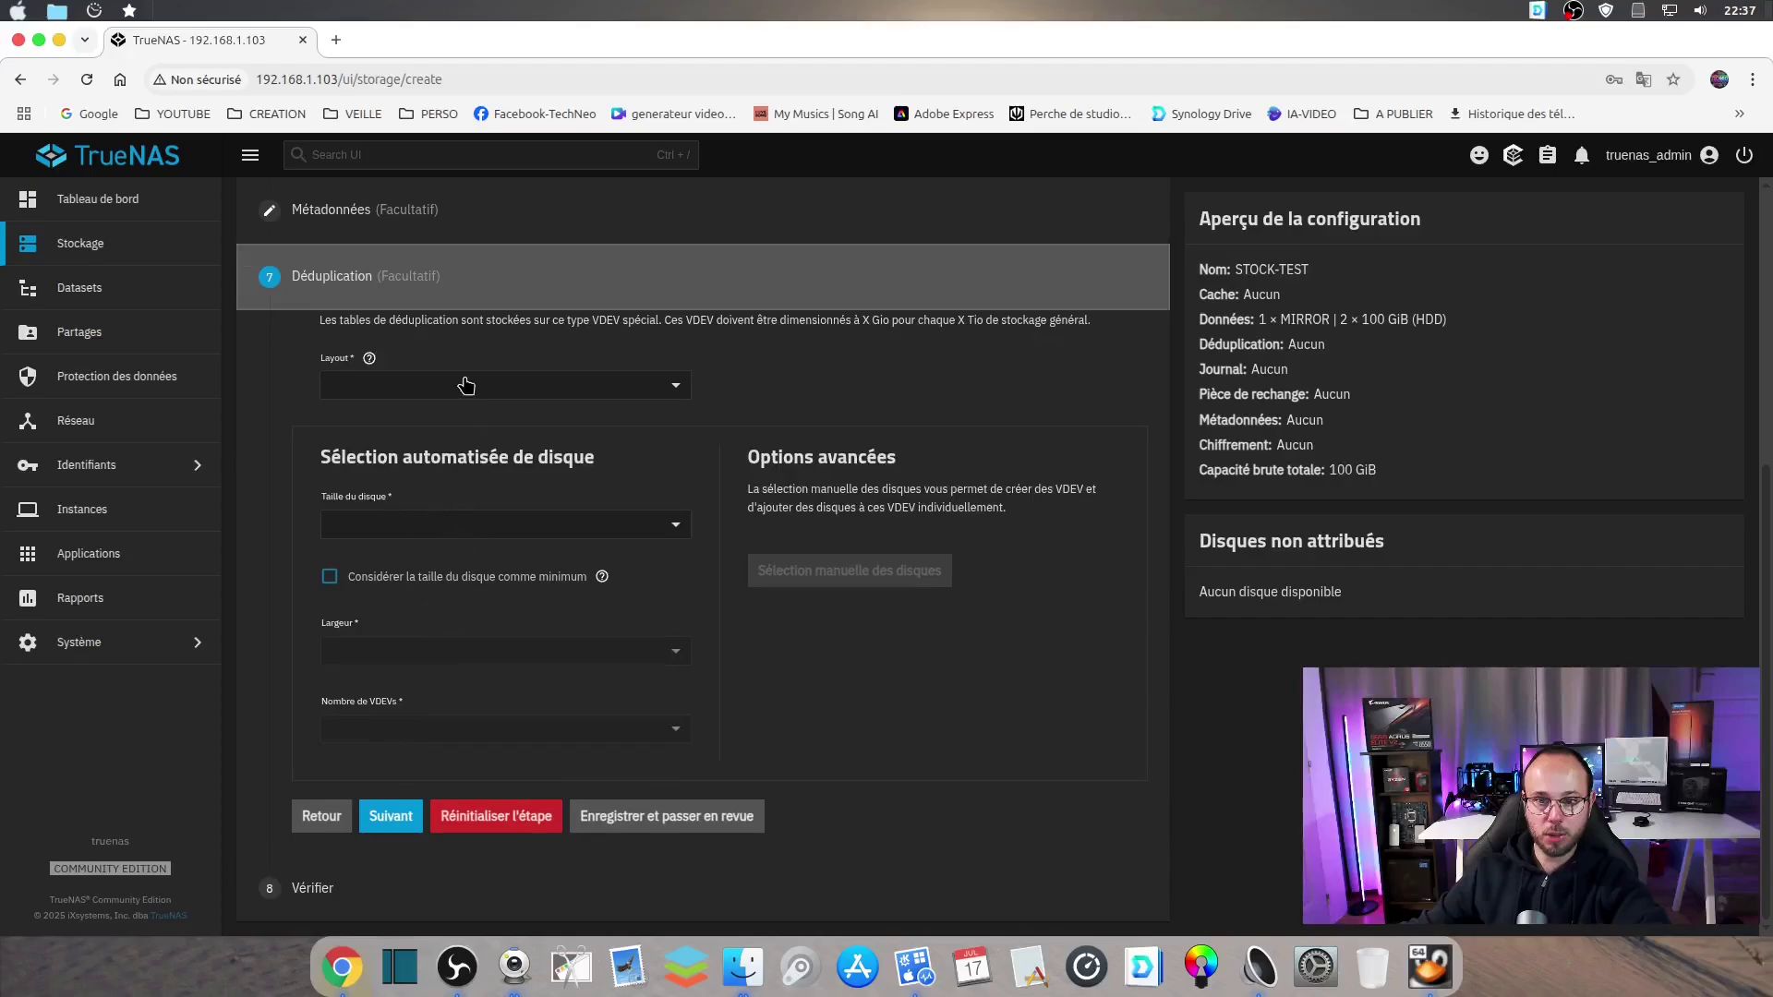
pyautogui.click(443, 540)
pyautogui.click(443, 541)
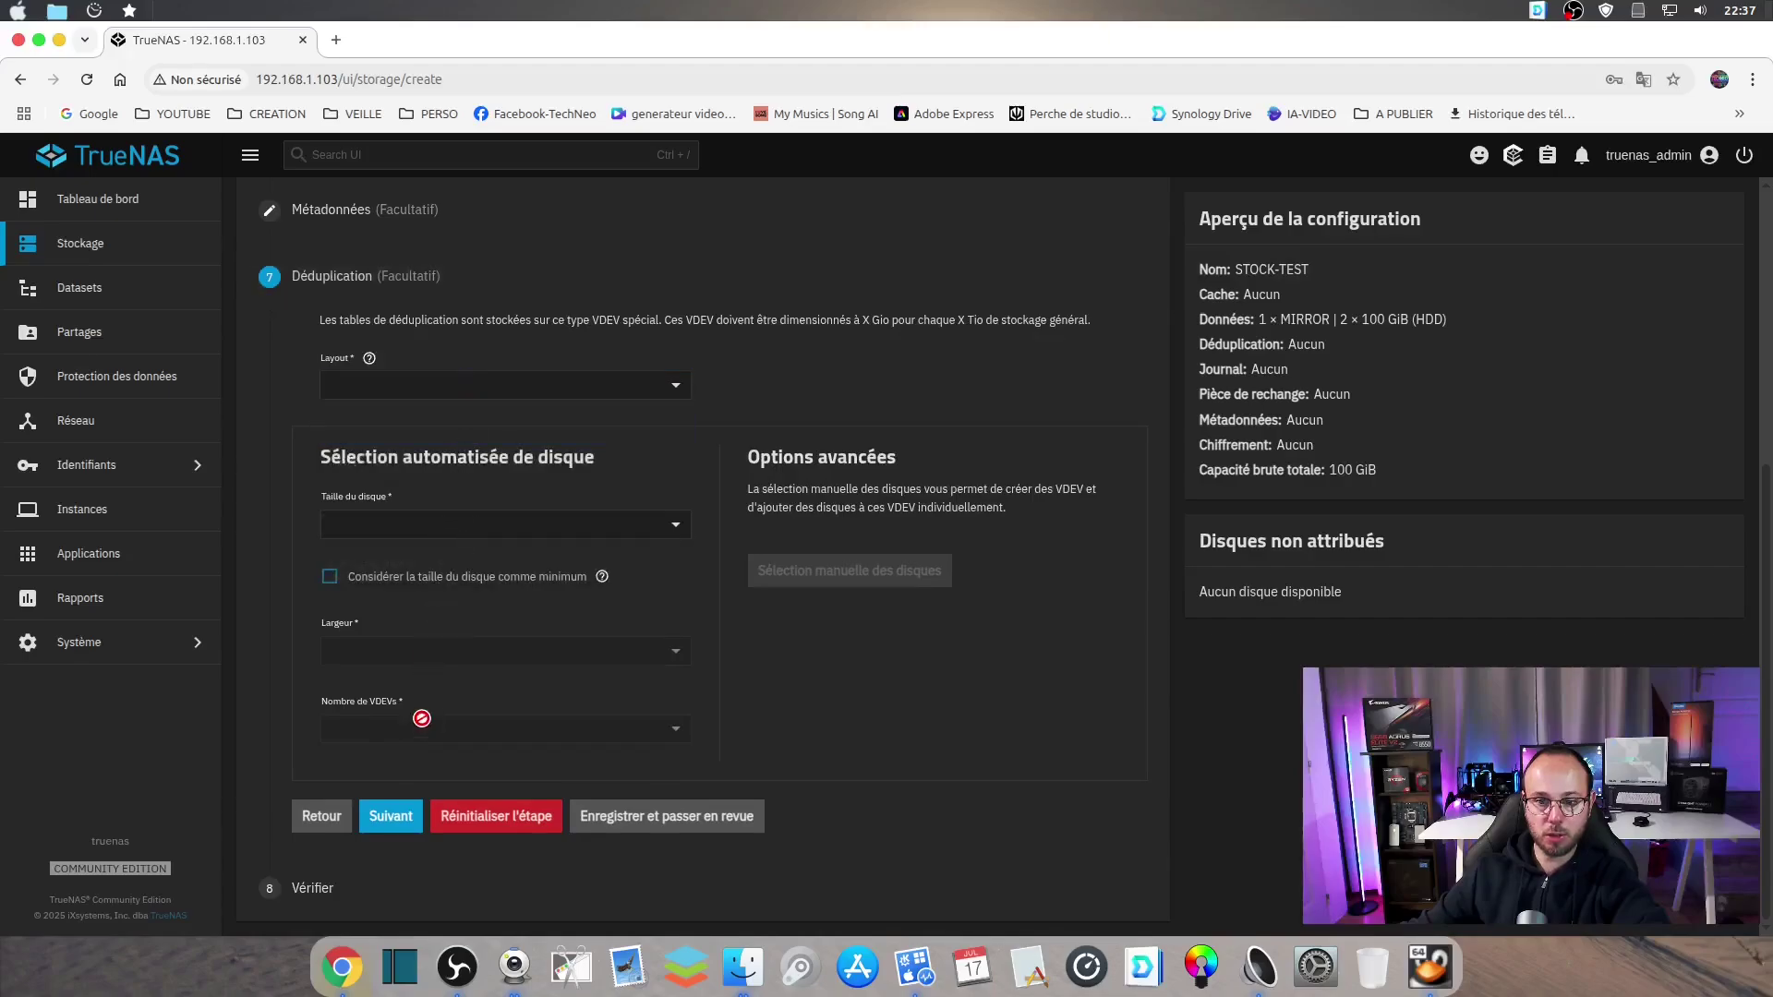
pyautogui.click(391, 816)
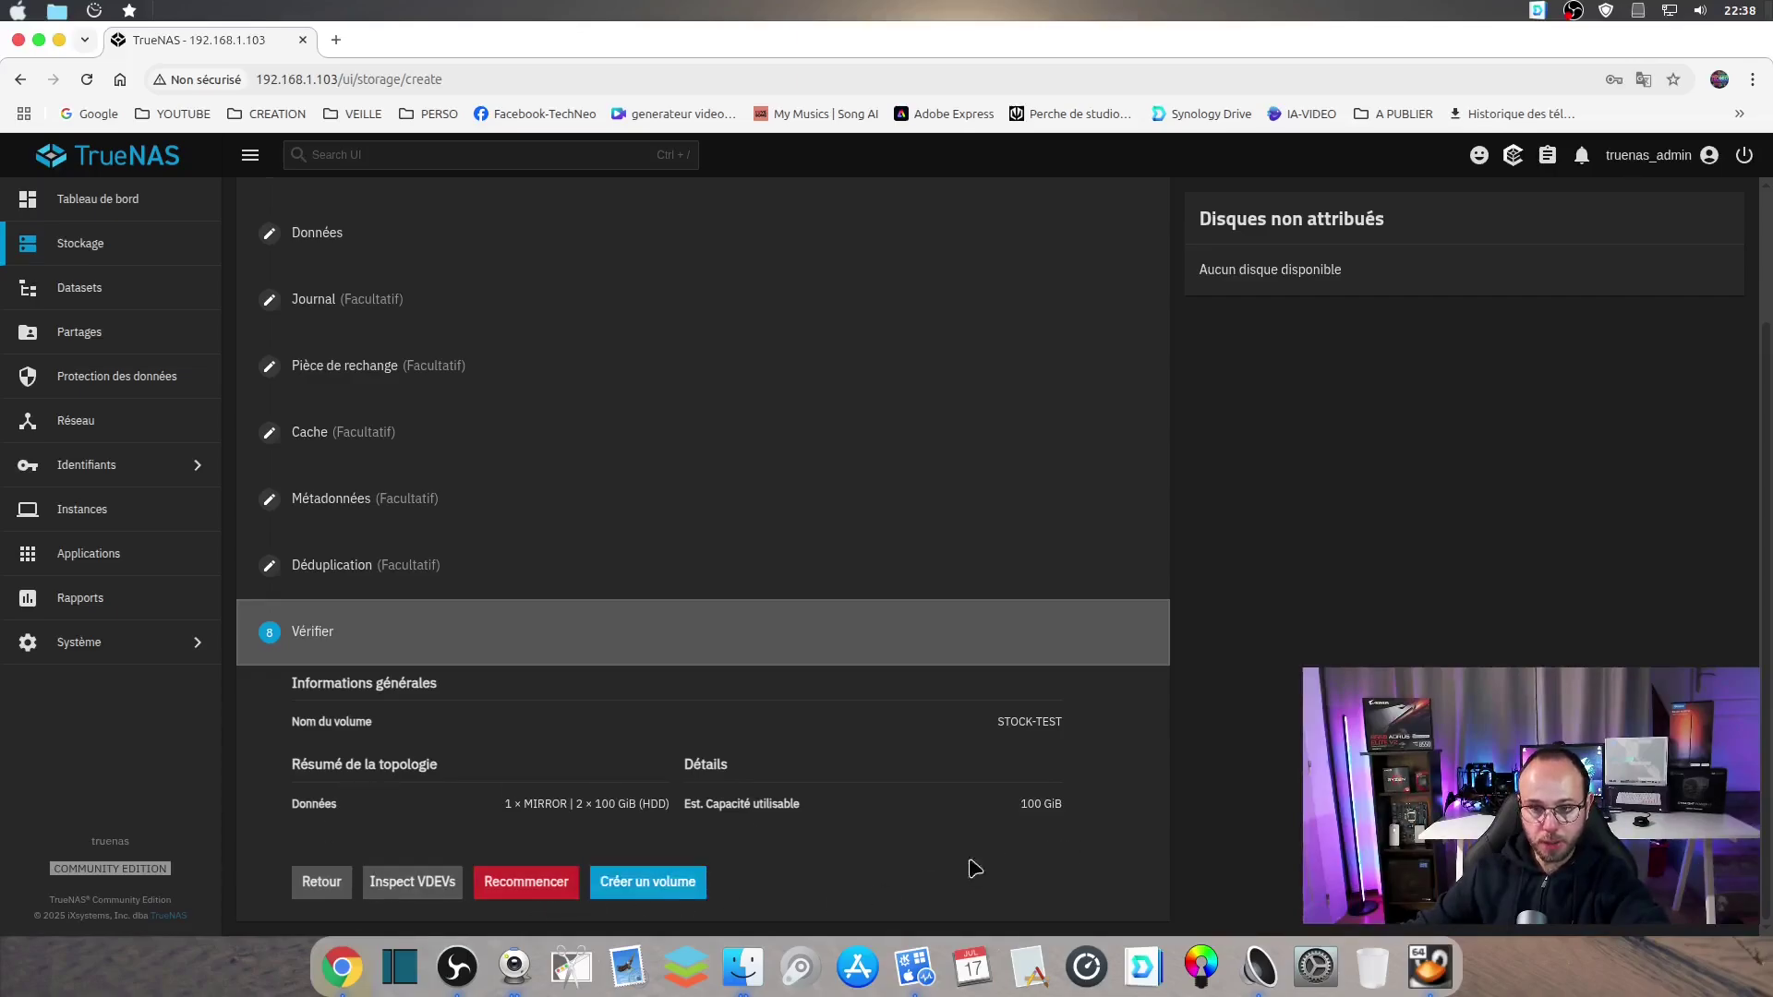
# Create the STOCK-TEST pool, confirming that the added disks will be erased
pyautogui.click(651, 886)
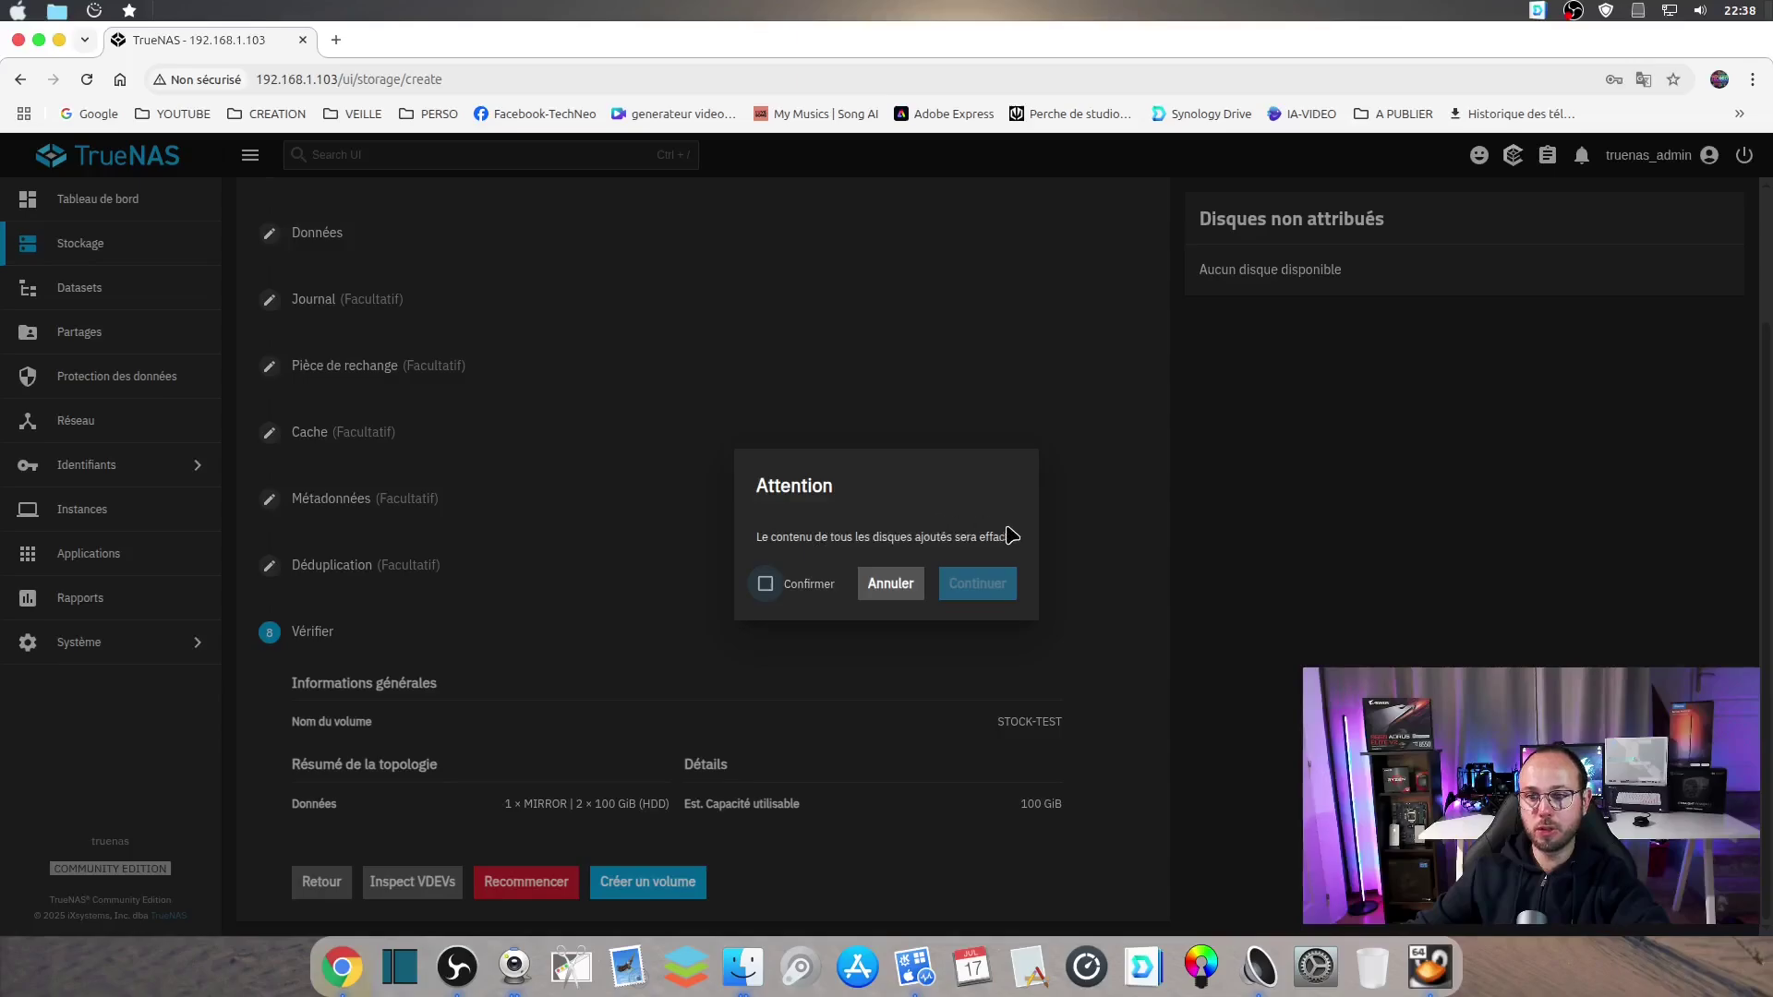
pyautogui.click(764, 586)
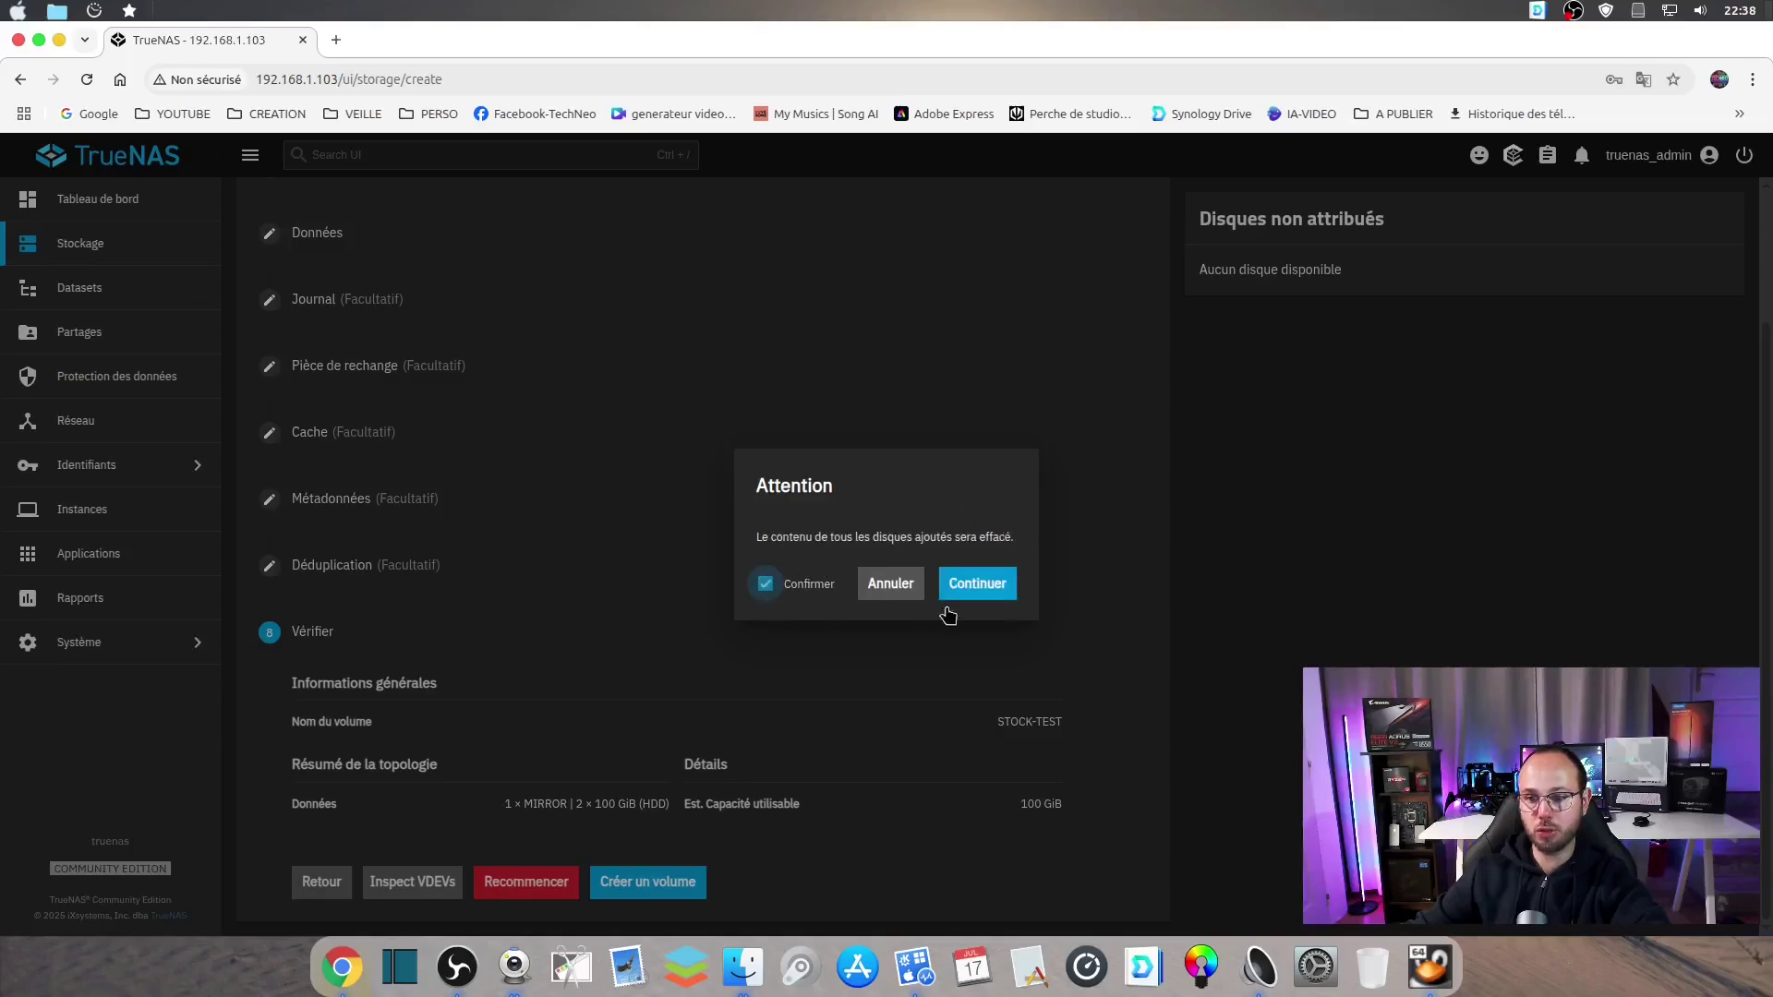
pyautogui.click(999, 587)
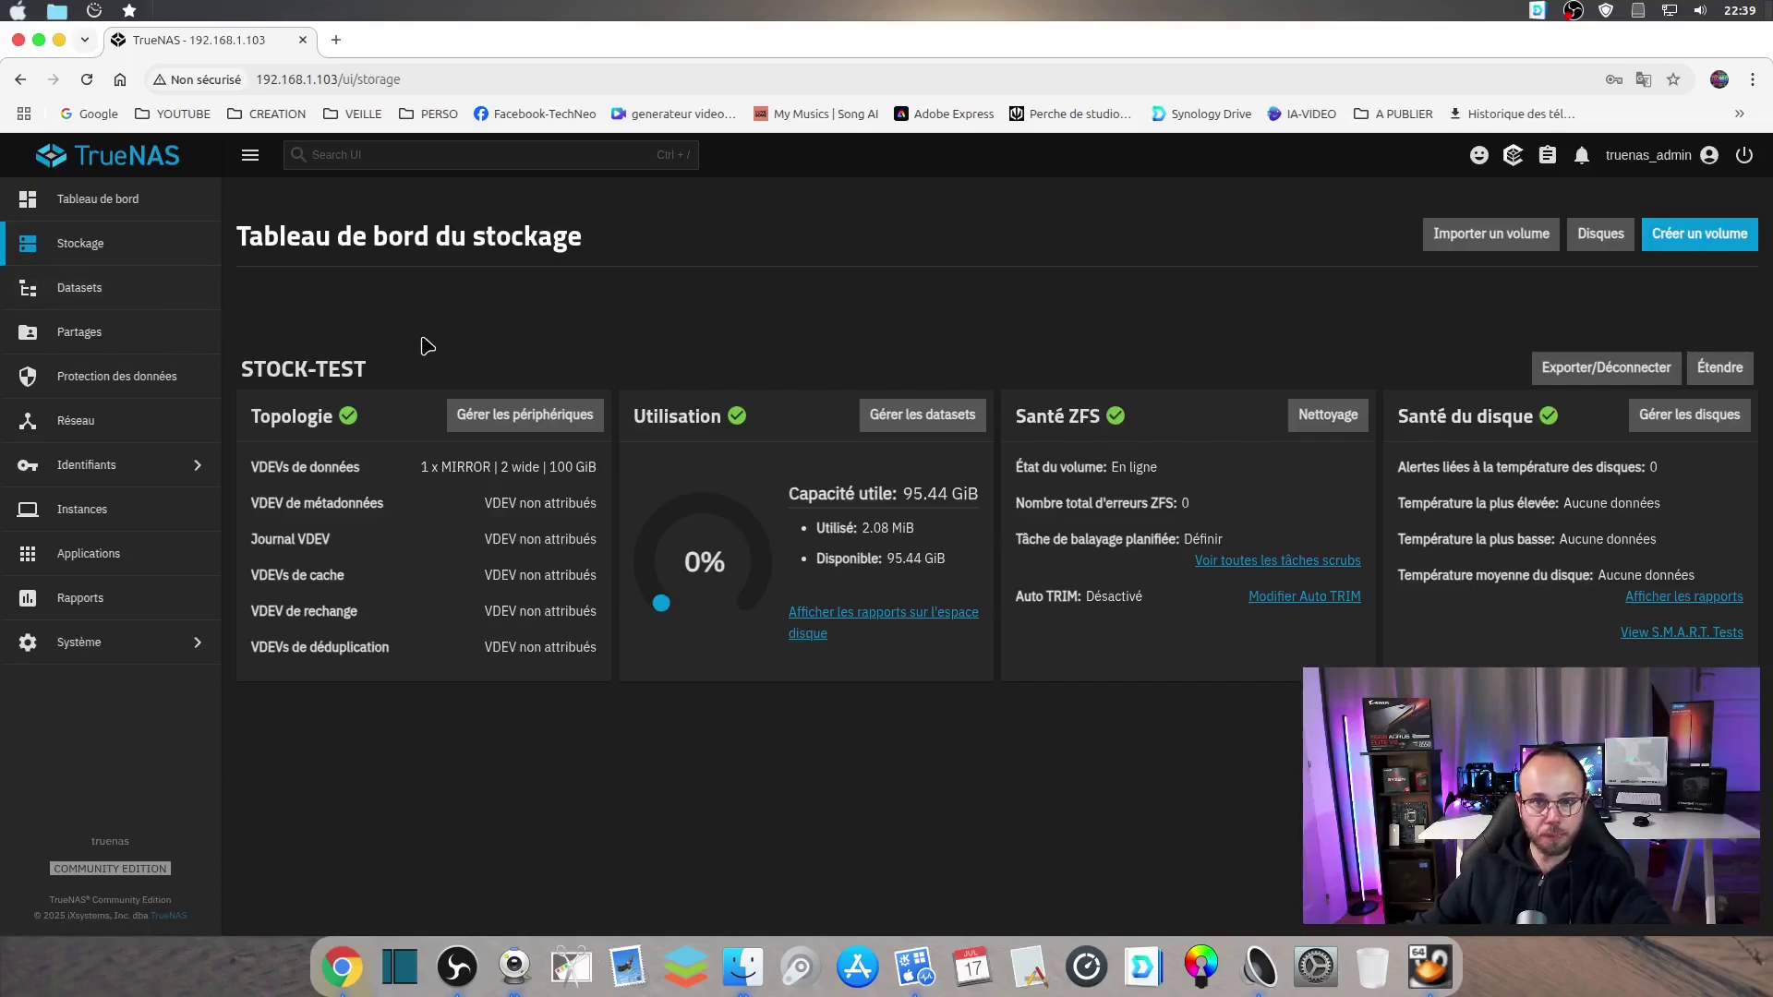
# Add an NFS share for /mnt/STOCK-TEST, accepting the root export warning, and start the NFS service
pyautogui.click(87, 291)
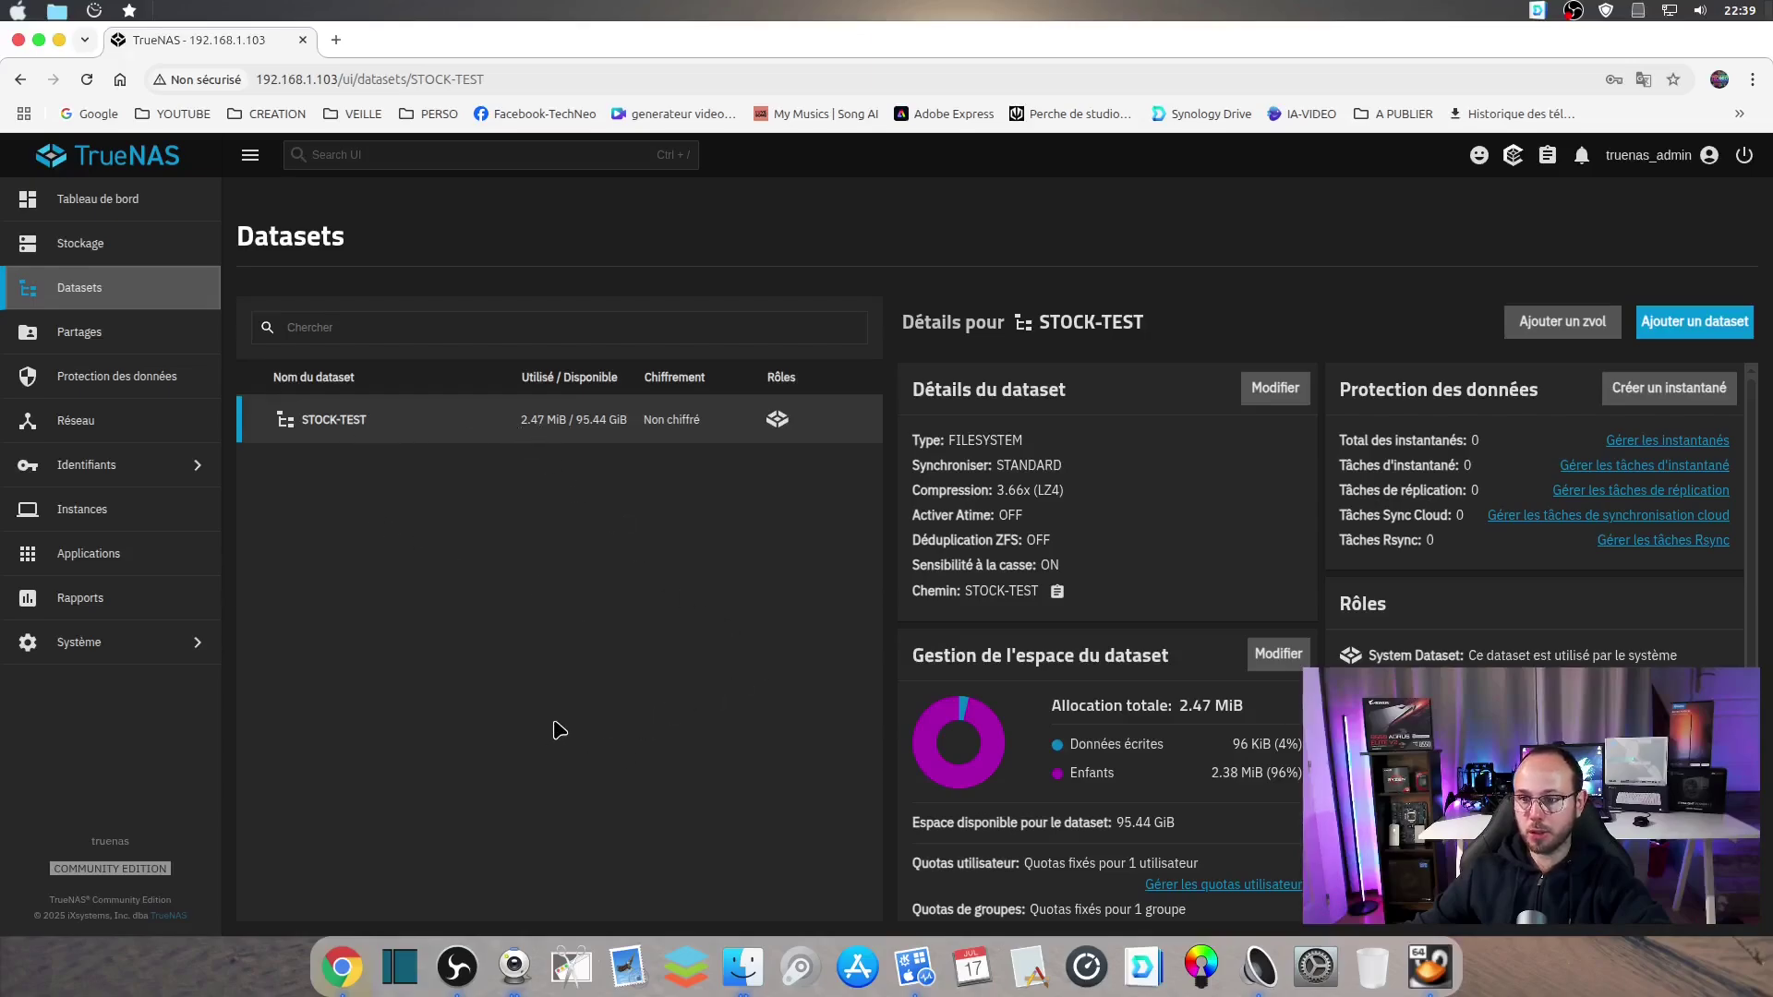
pyautogui.click(74, 337)
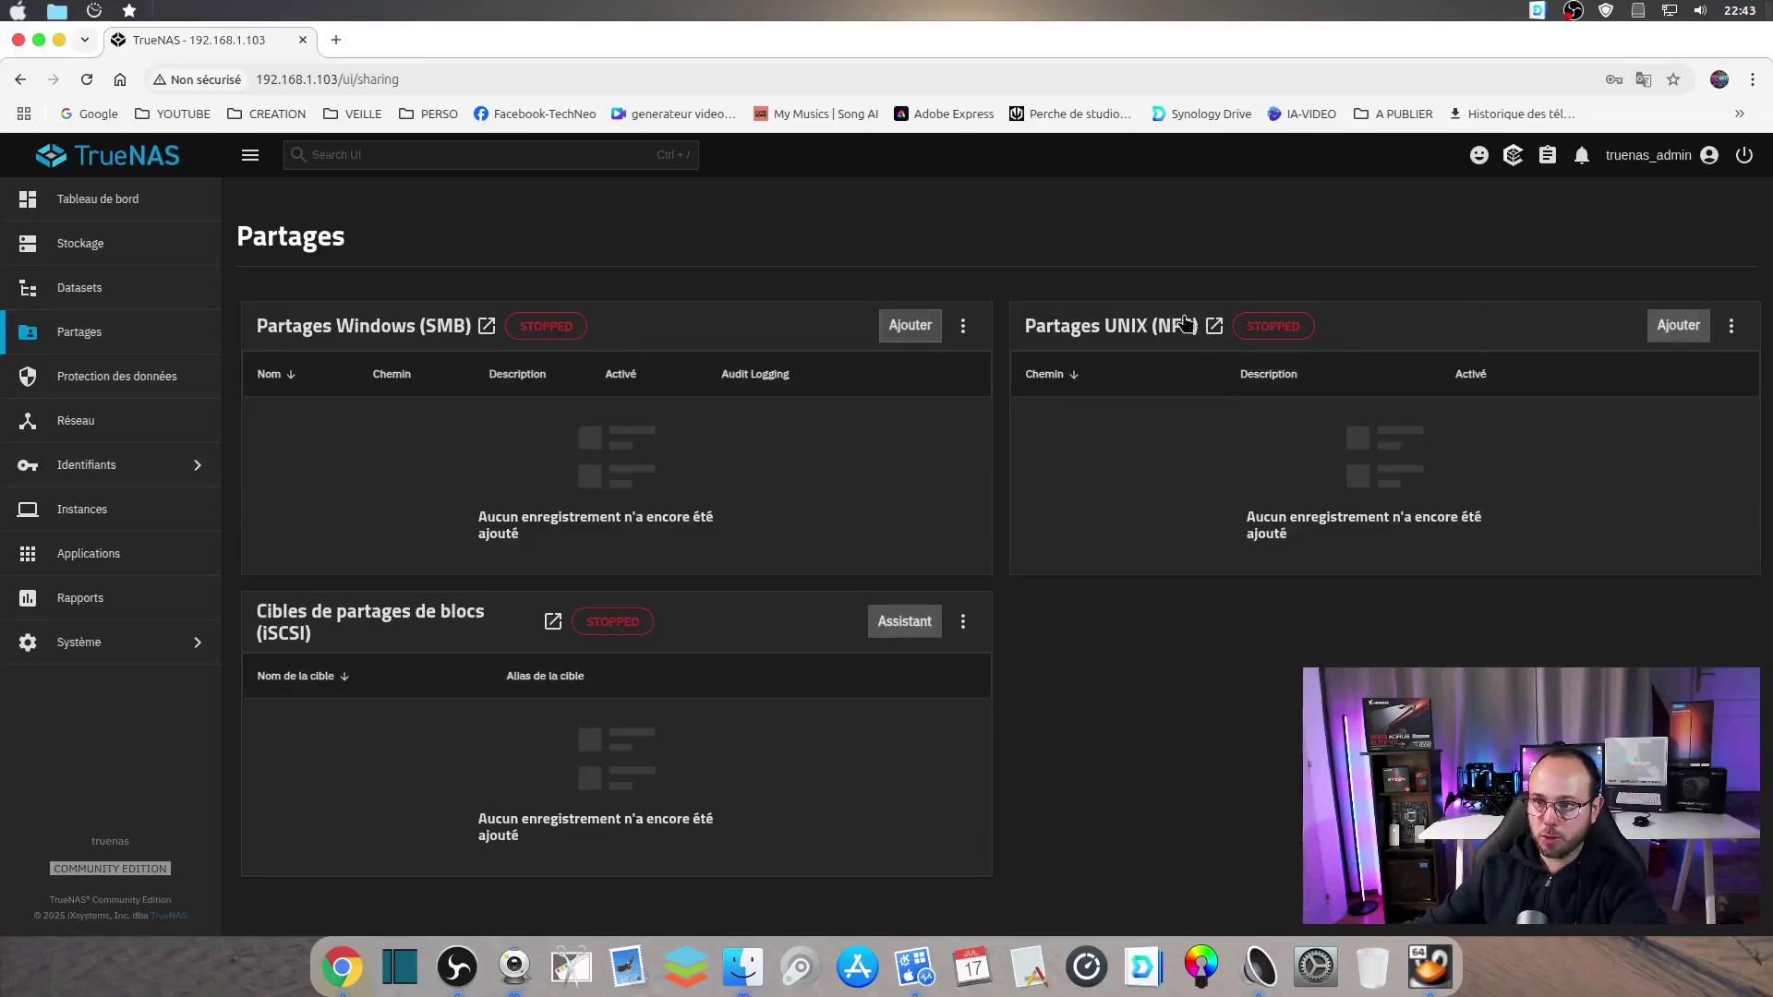
pyautogui.click(1670, 330)
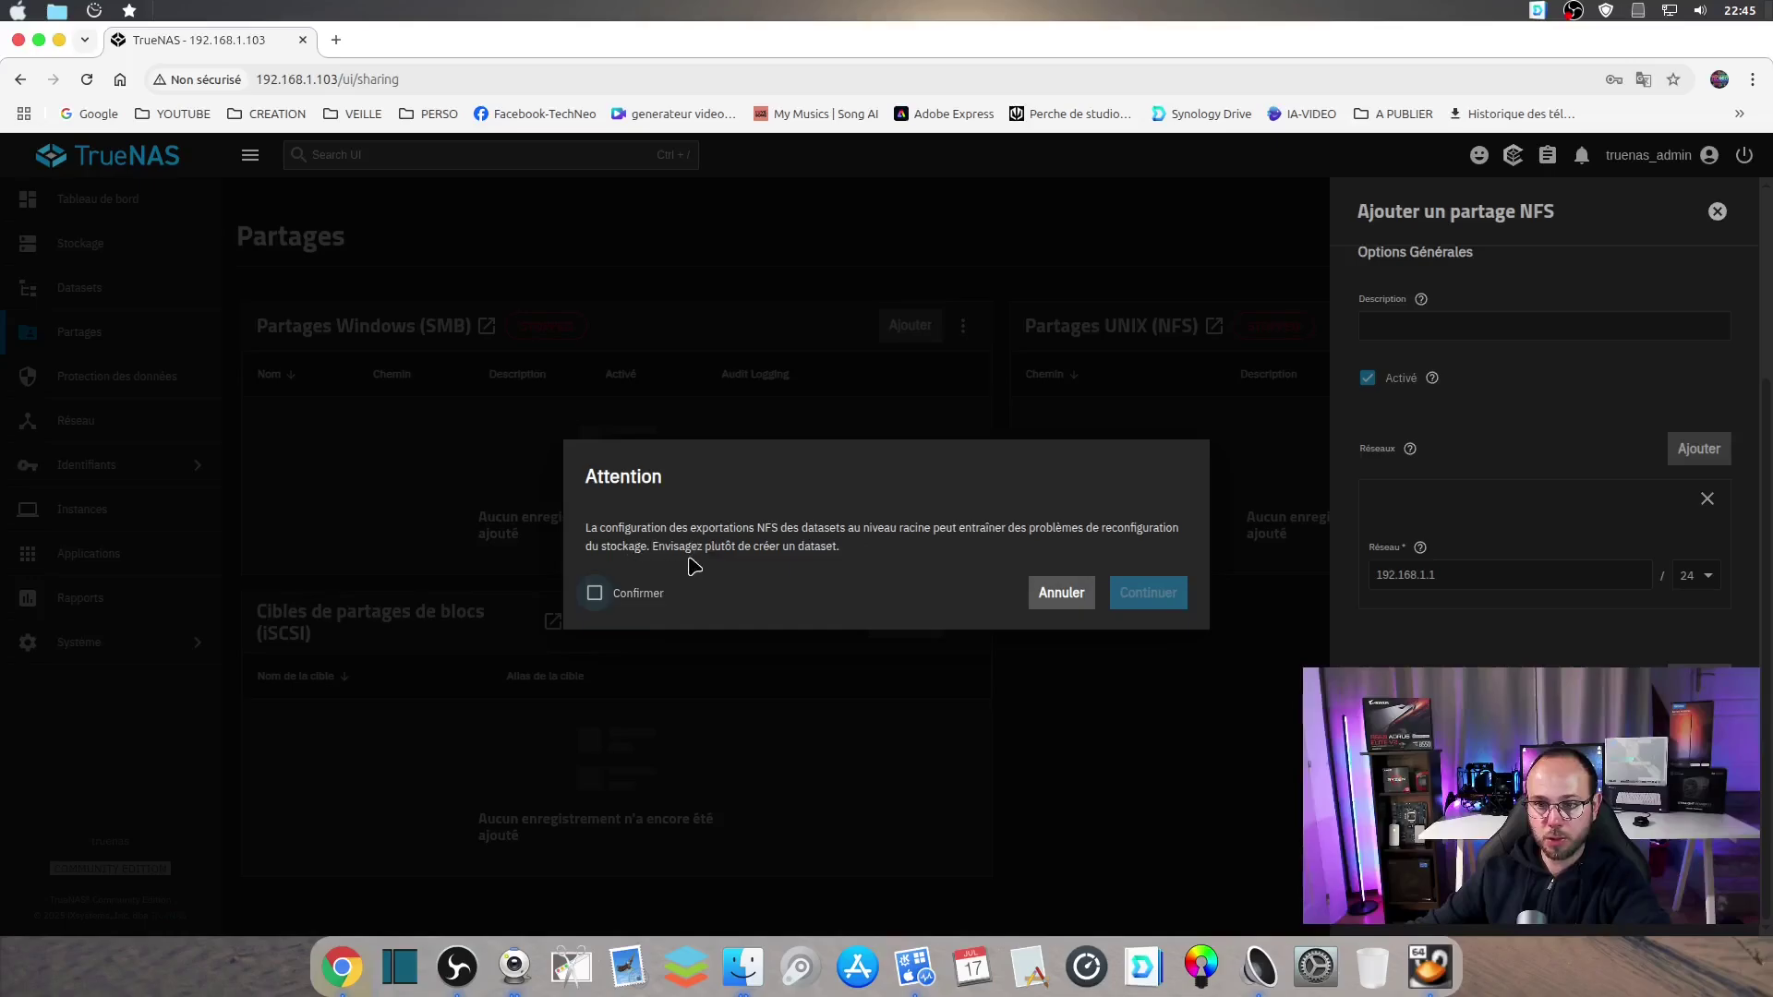
pyautogui.click(595, 593)
pyautogui.click(1148, 596)
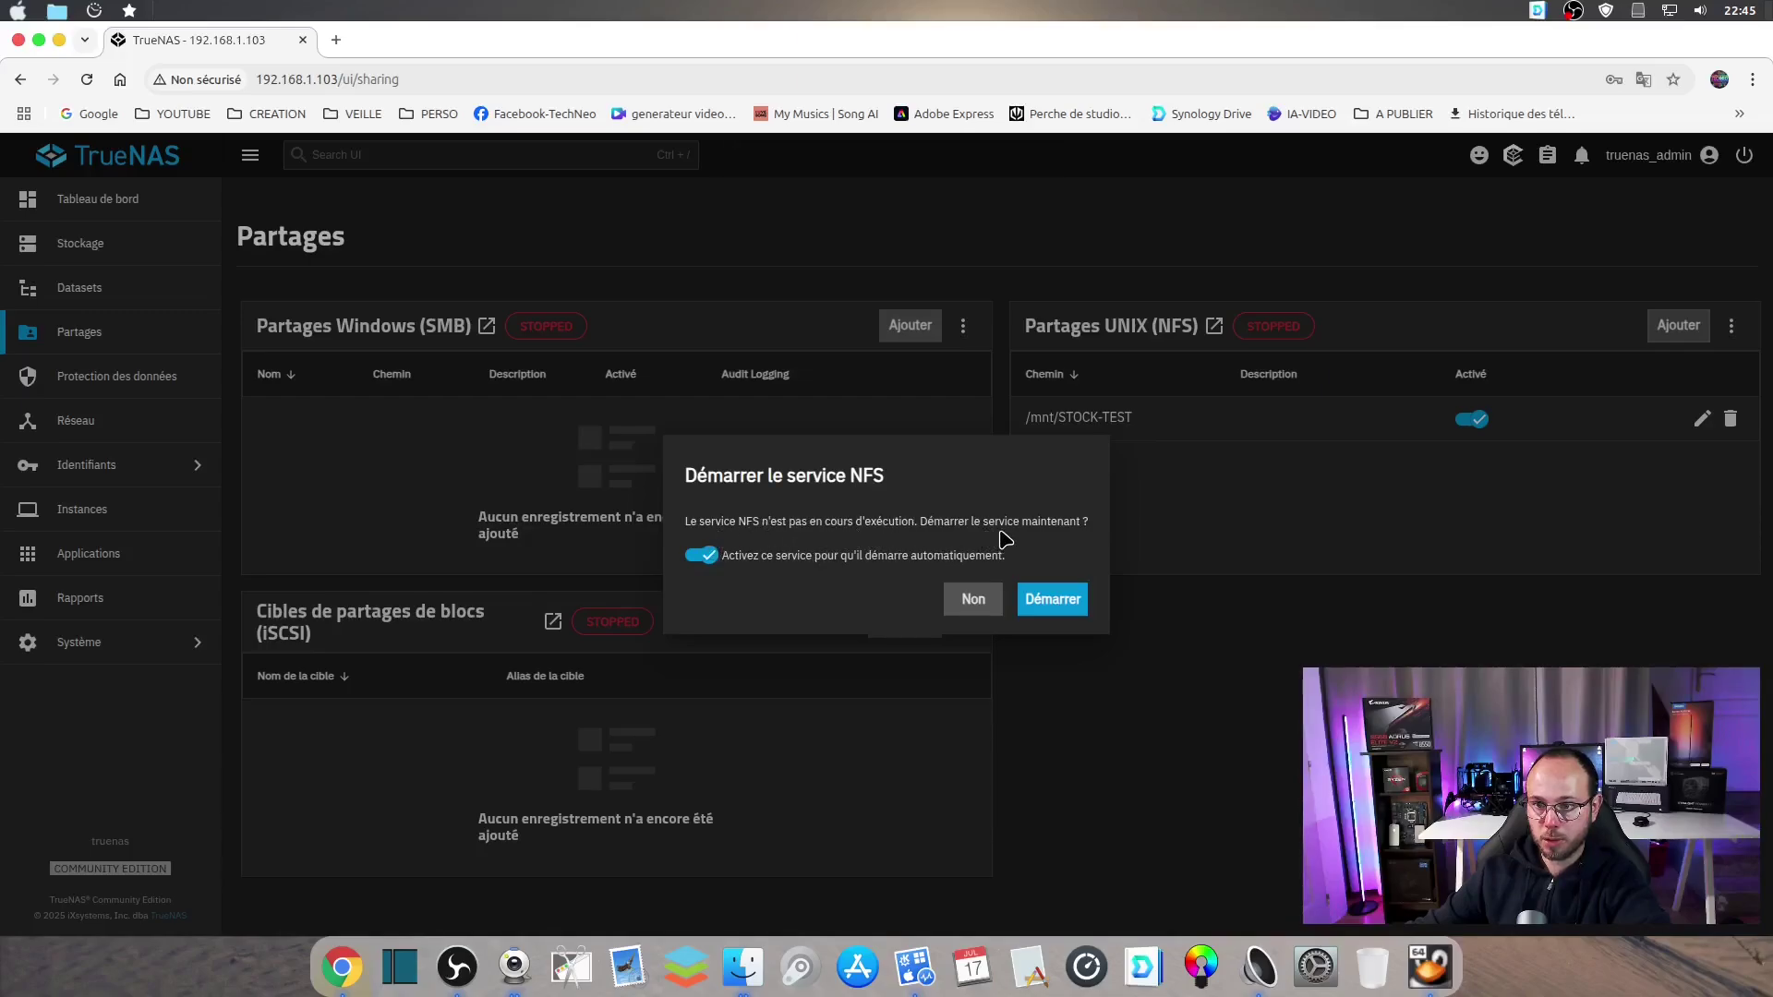
pyautogui.click(1055, 602)
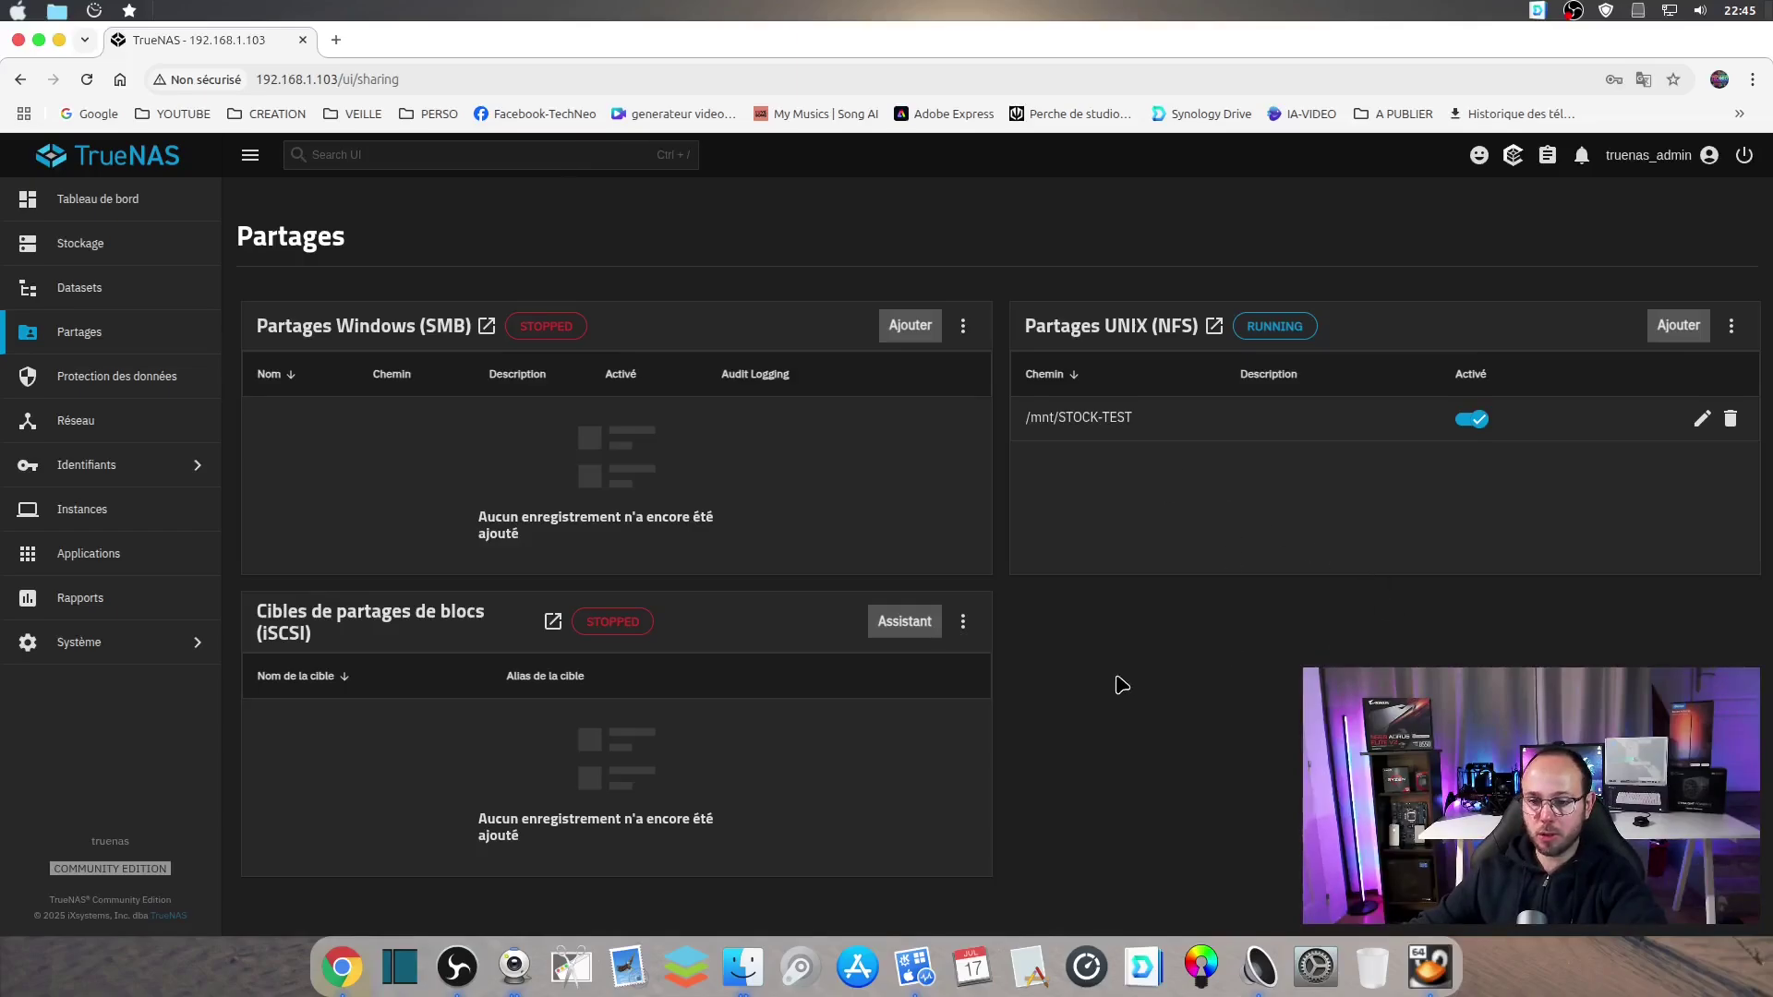
# Browse the local network in Nemo, finding Freebox Server and NAS-OSPC, then close the window
pyautogui.click(743, 961)
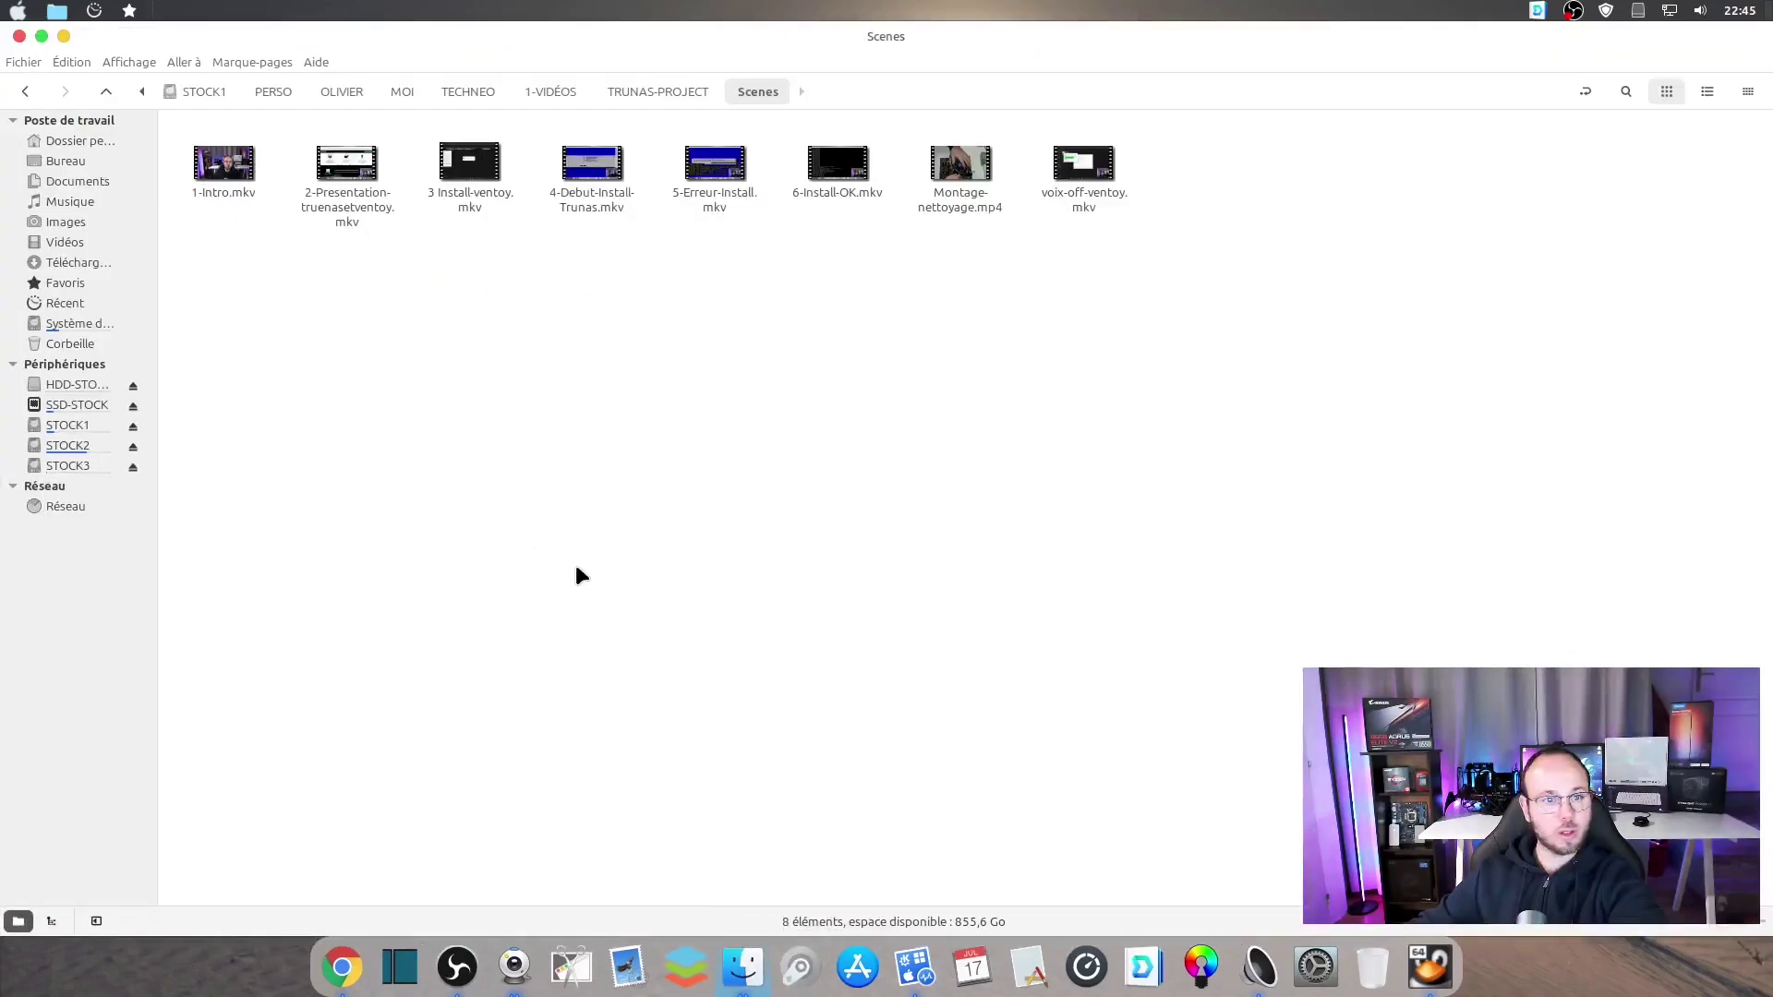
pyautogui.click(65, 507)
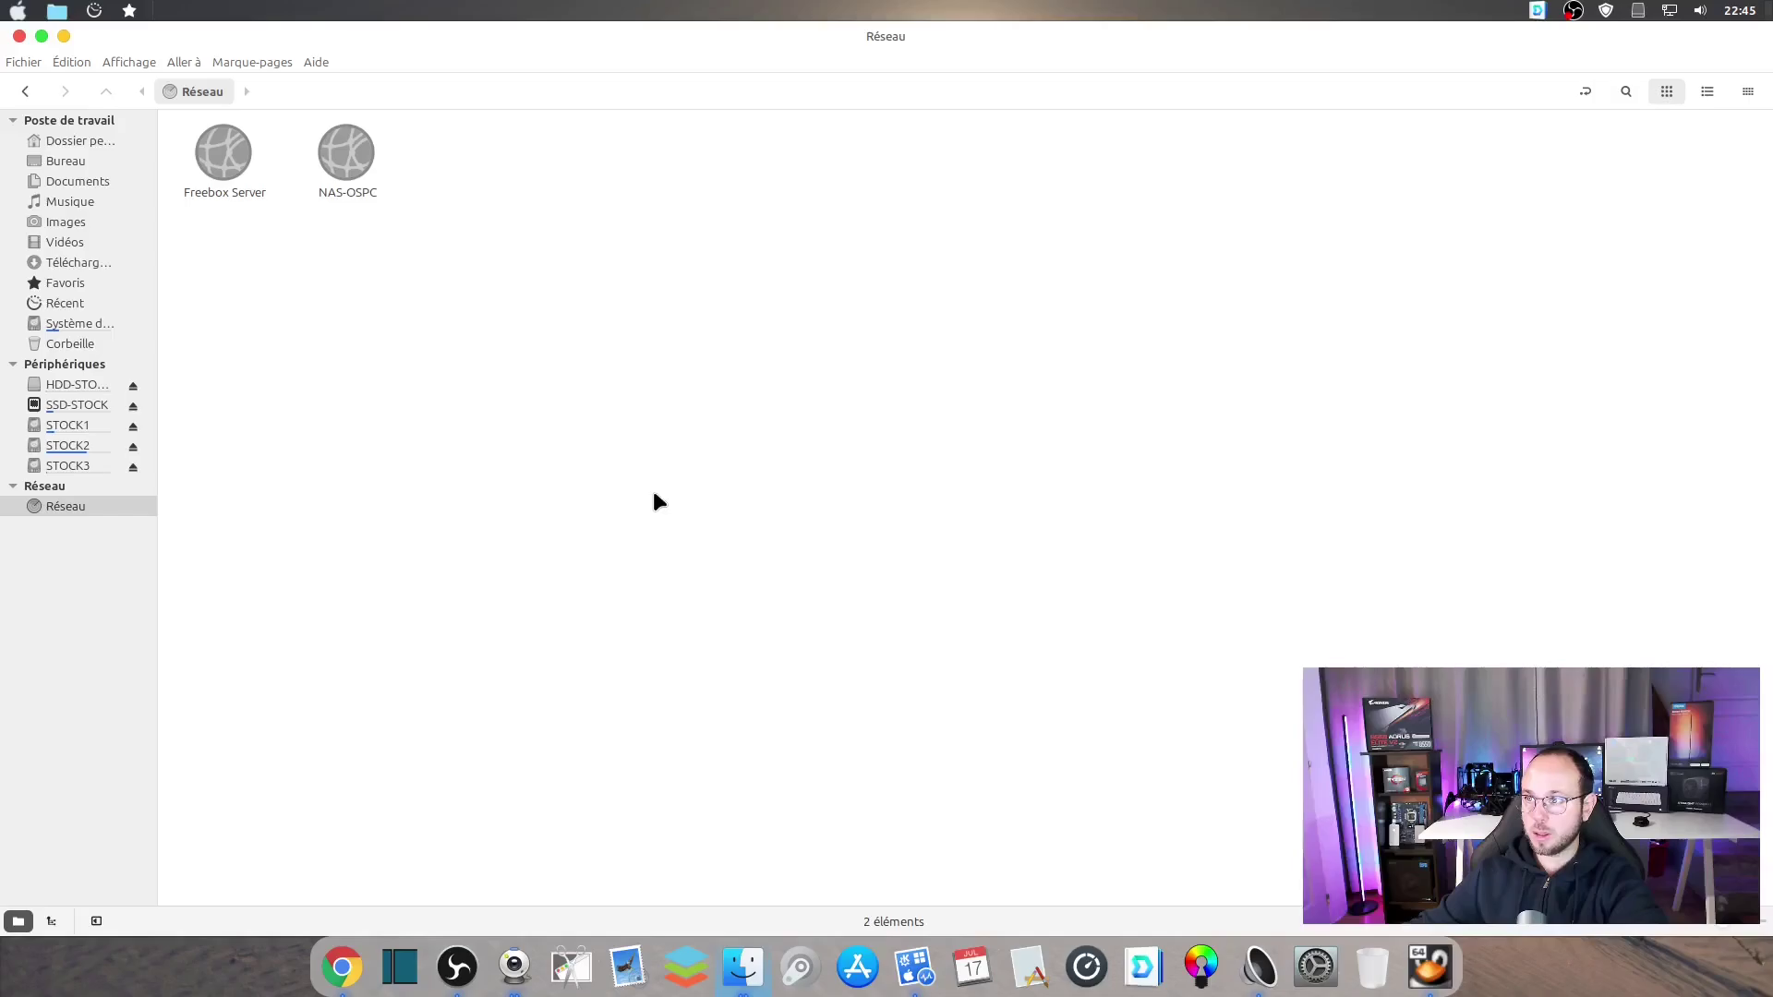
pyautogui.hotkey('ctrl', 'f')
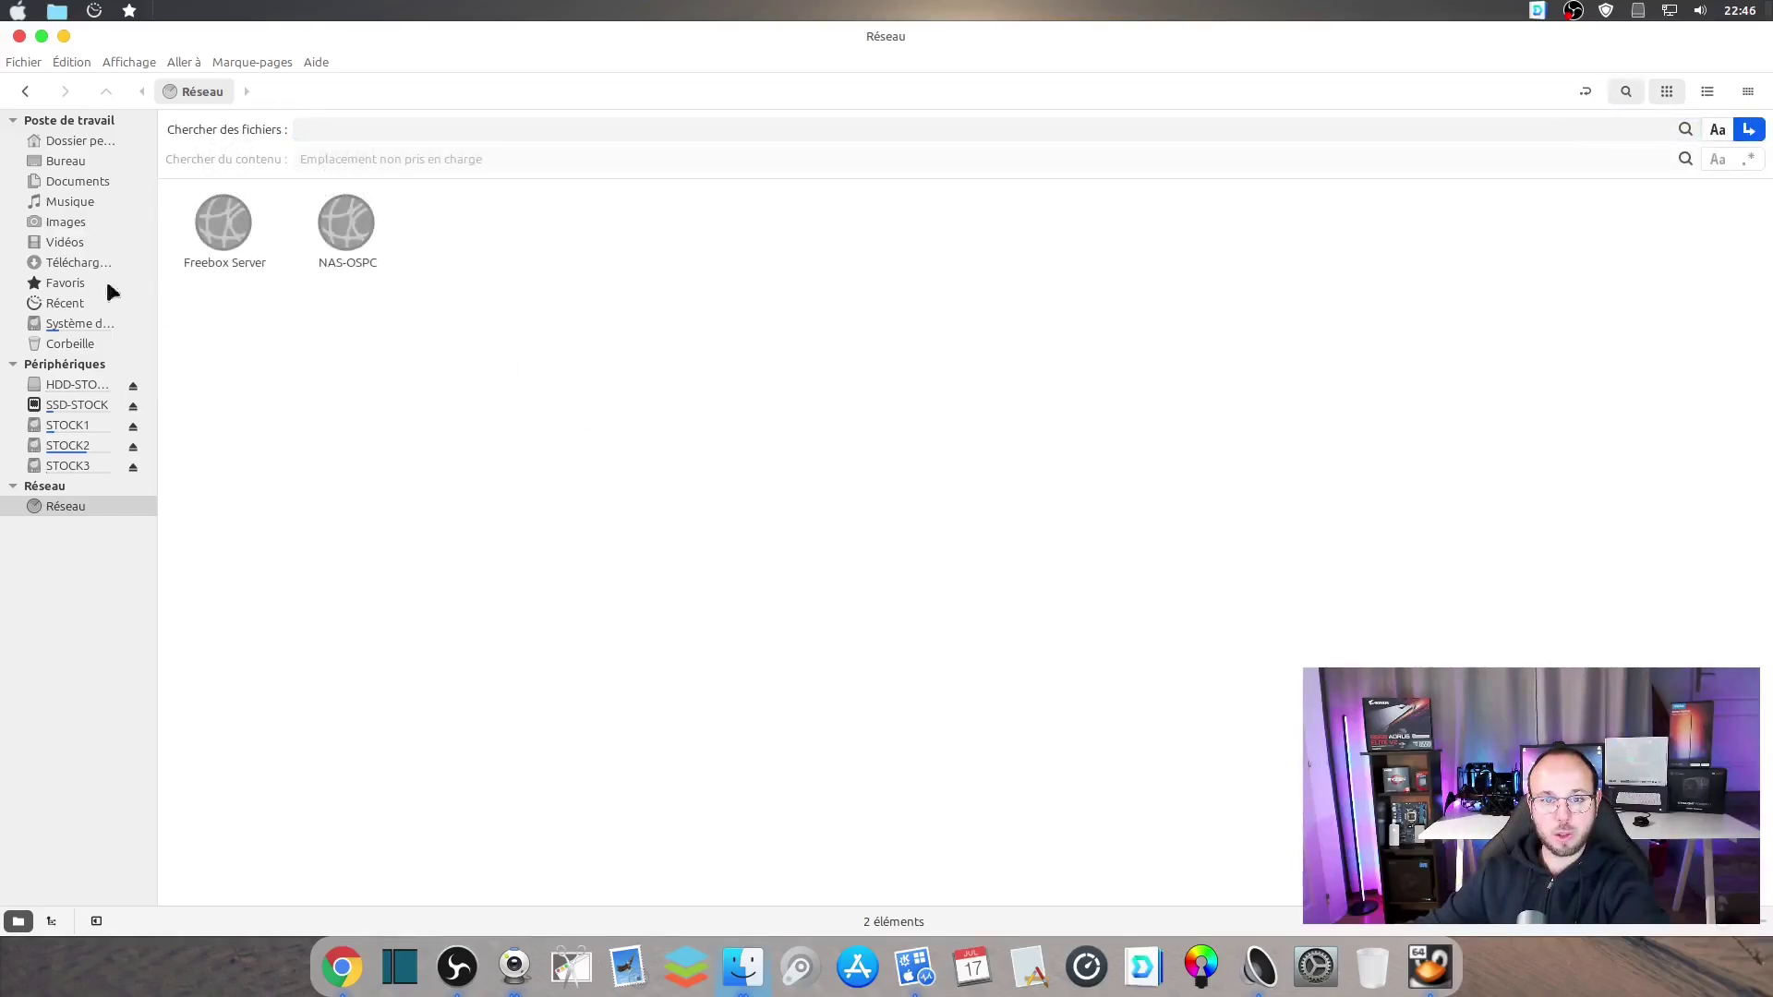
pyautogui.click(20, 37)
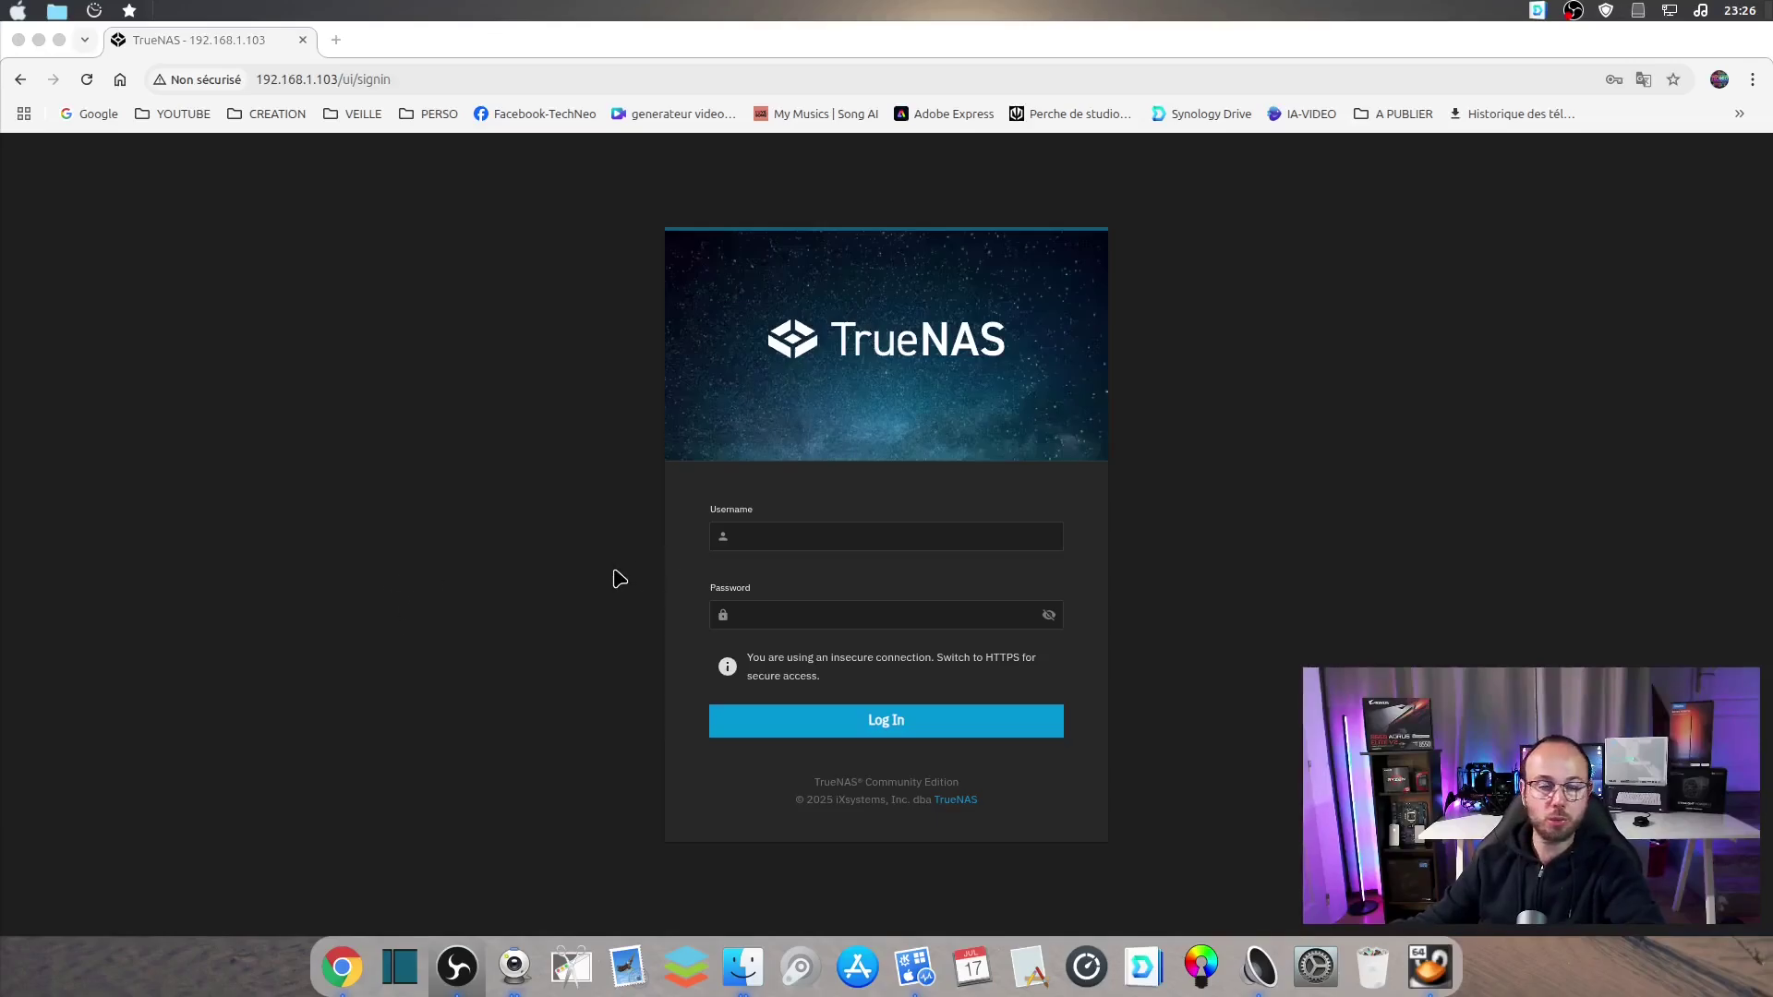
# Sign in to TrueNAS SCALE as admin with the saved login
pyautogui.click(882, 537)
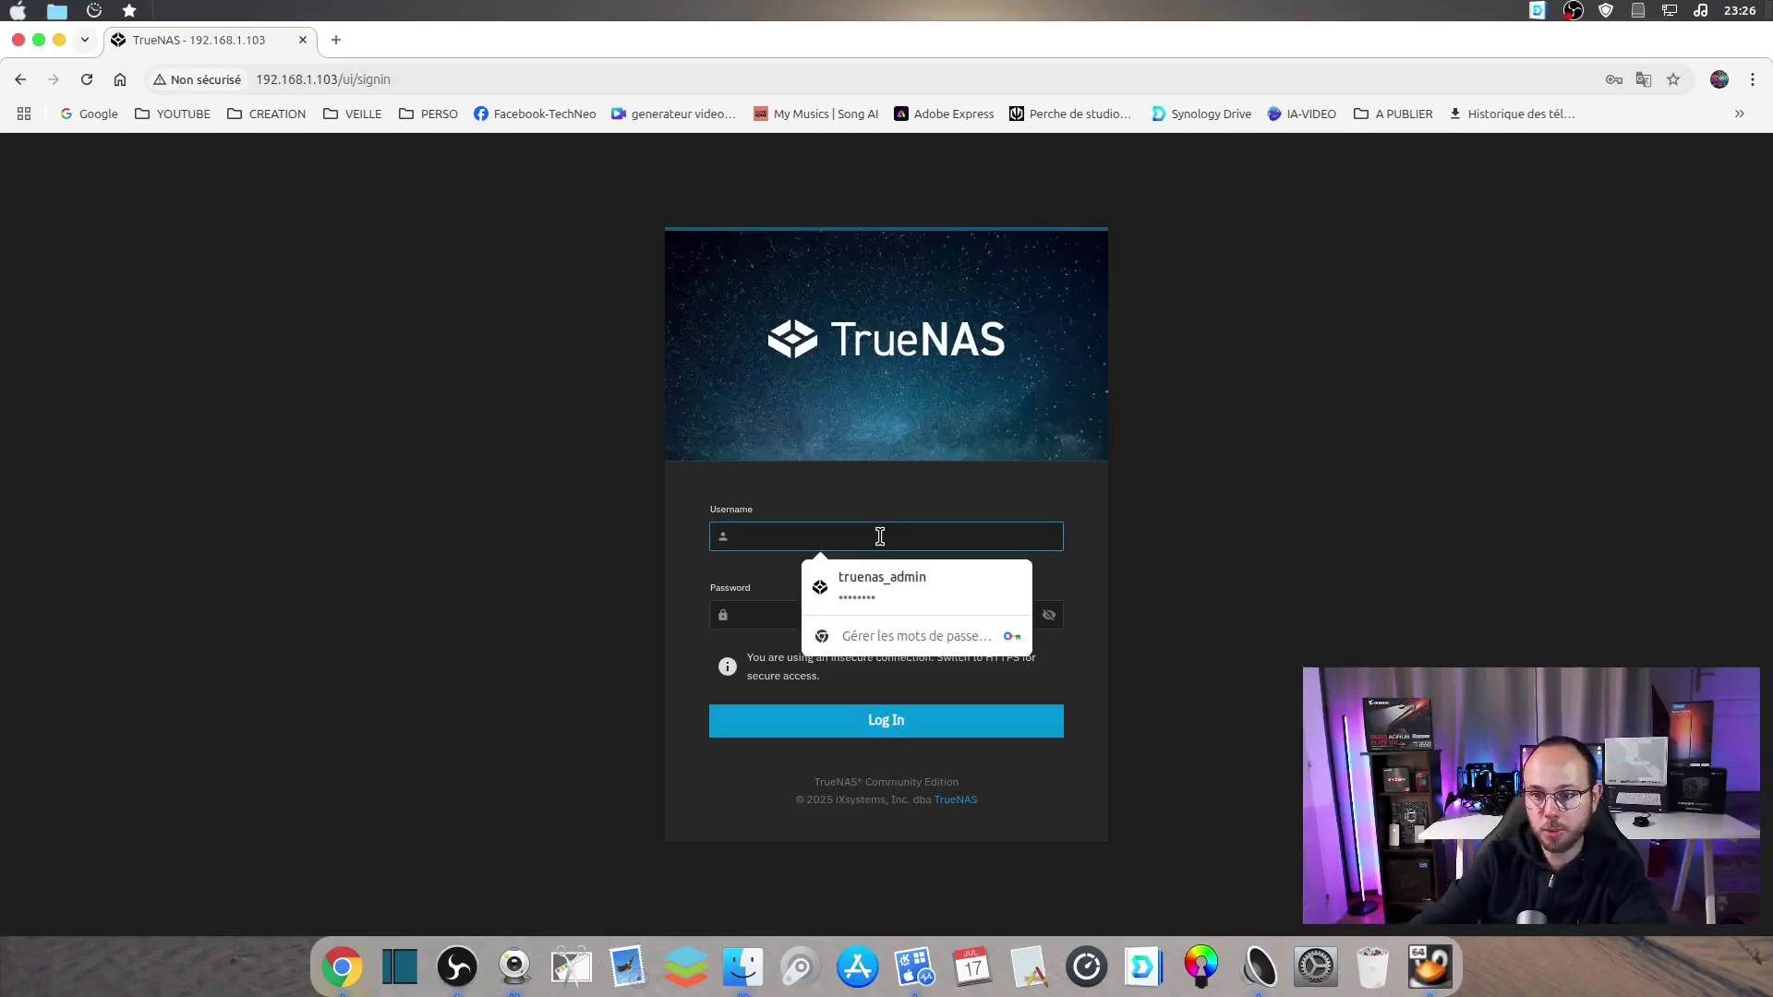
pyautogui.click(855, 584)
pyautogui.click(835, 722)
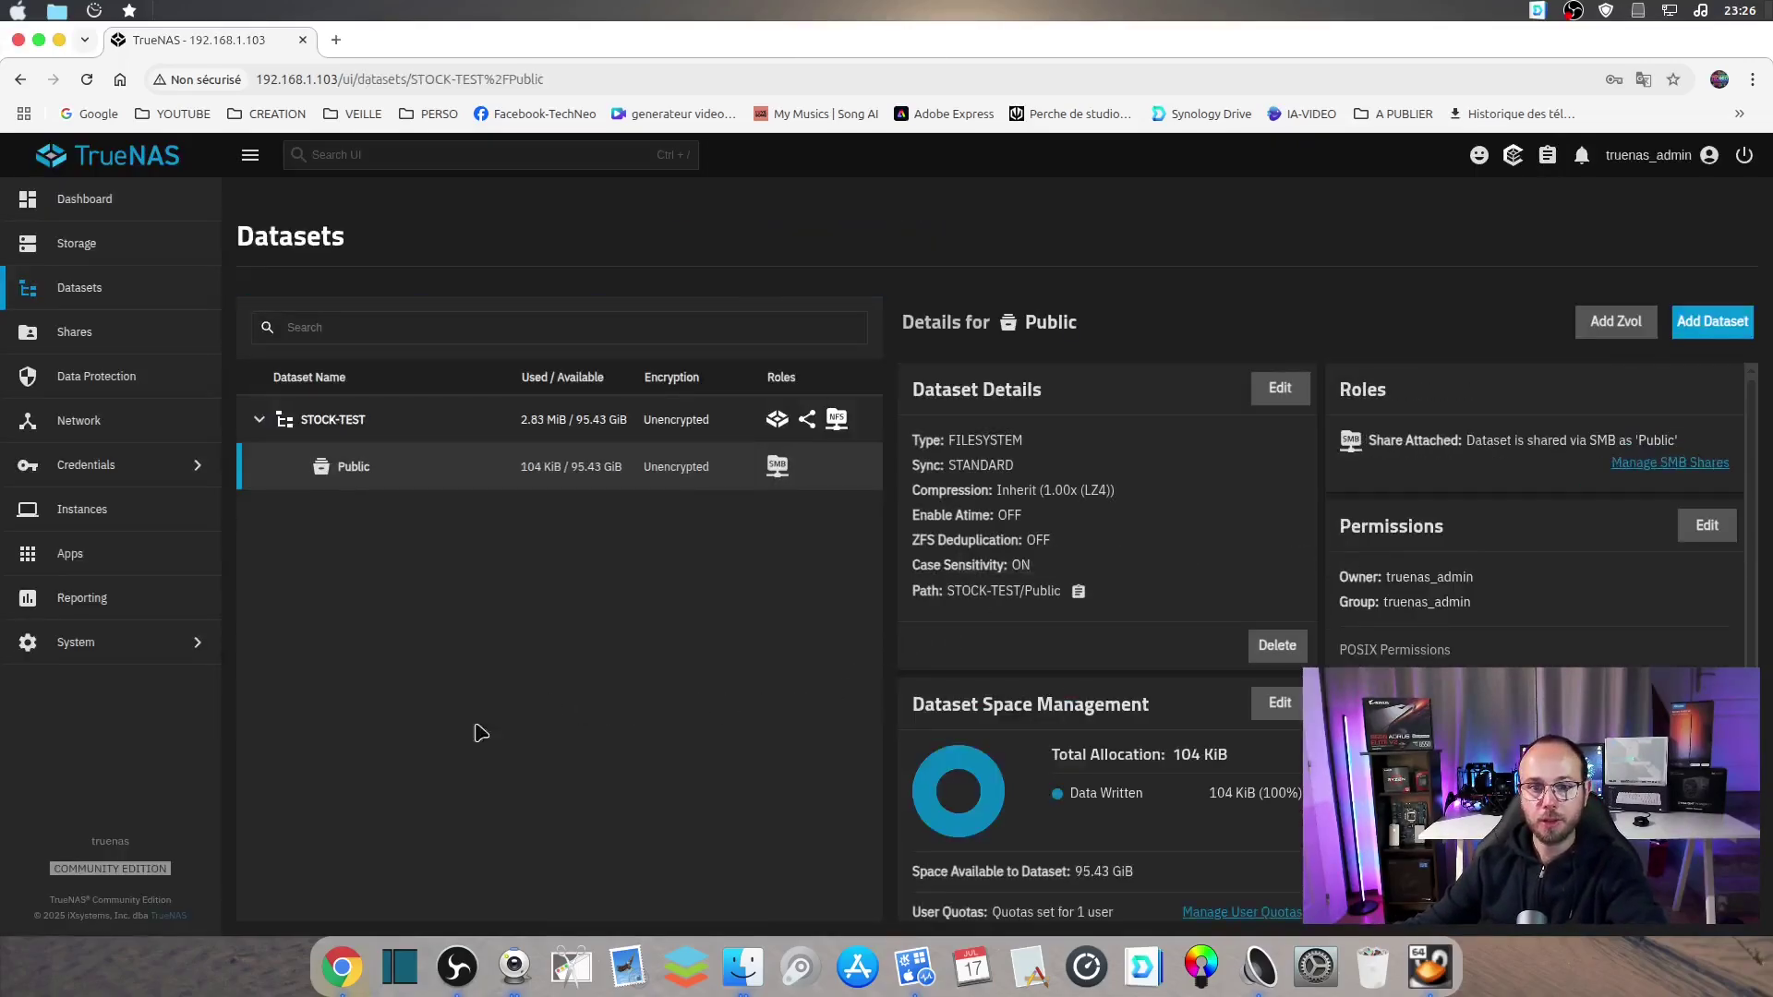
# Review the Dashboard widgets: STOCK-TEST online with 95.43 GiB free, enp0s3 at 192.168.1.103
pyautogui.click(76, 202)
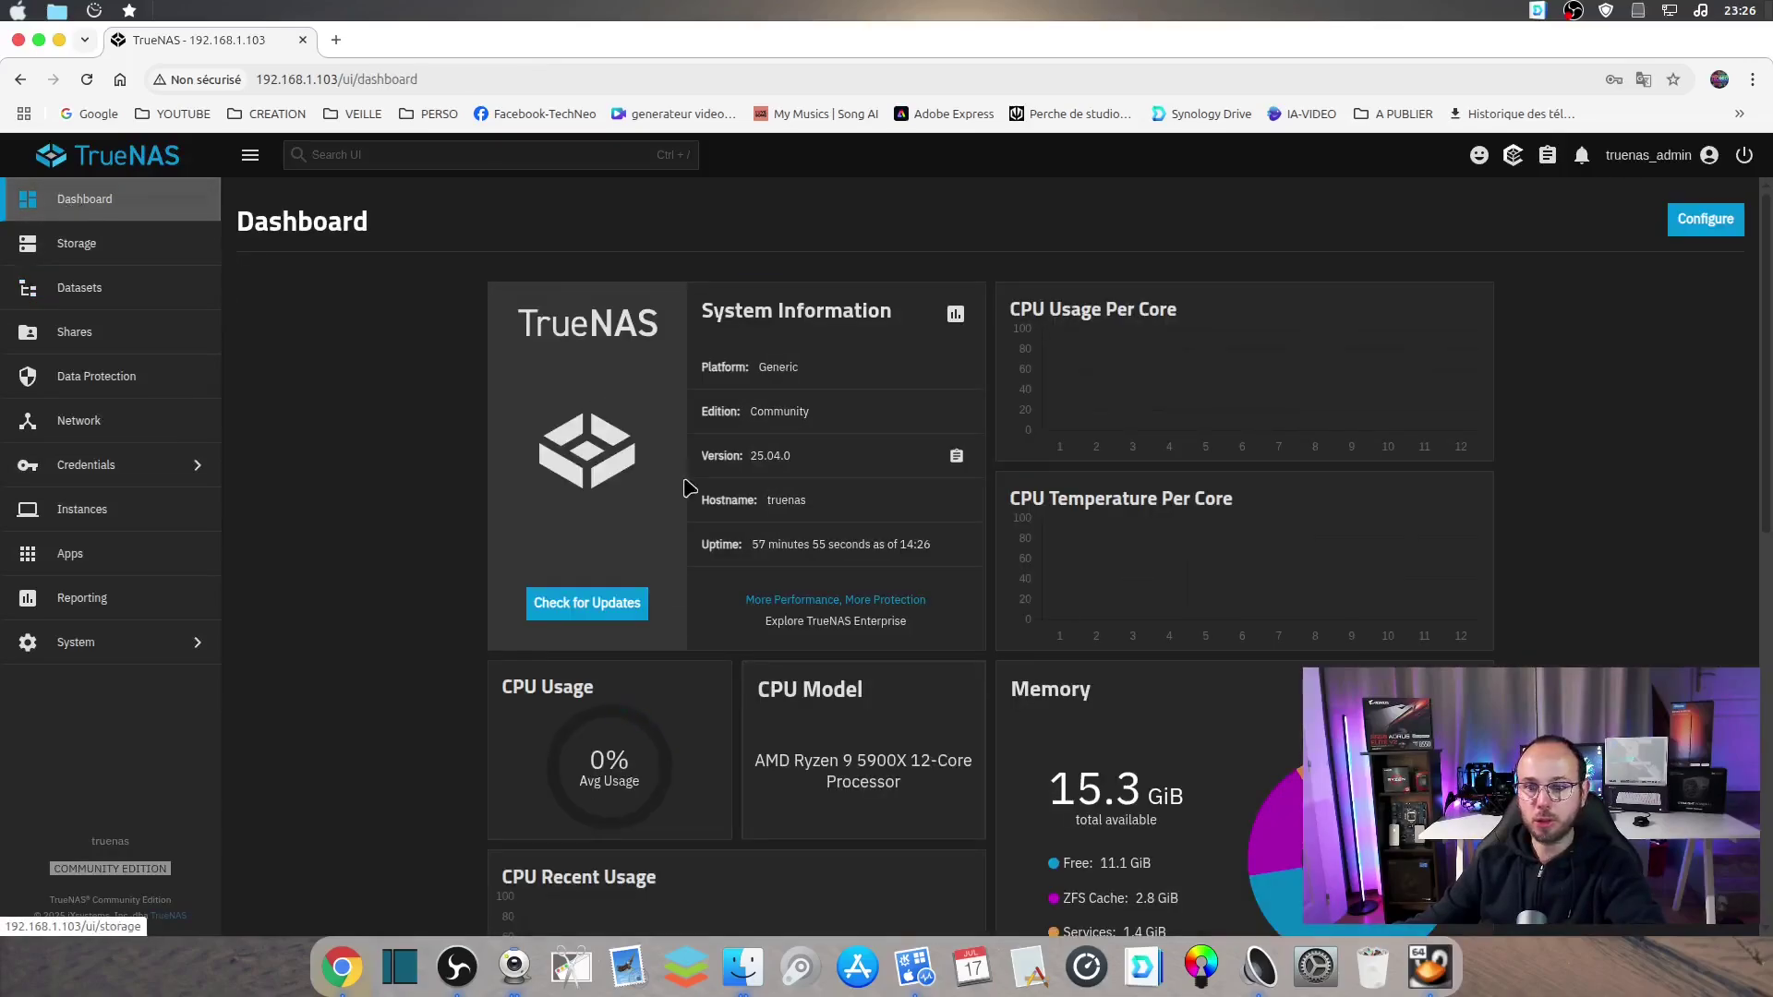
pyautogui.scroll(-3, 960, 534)
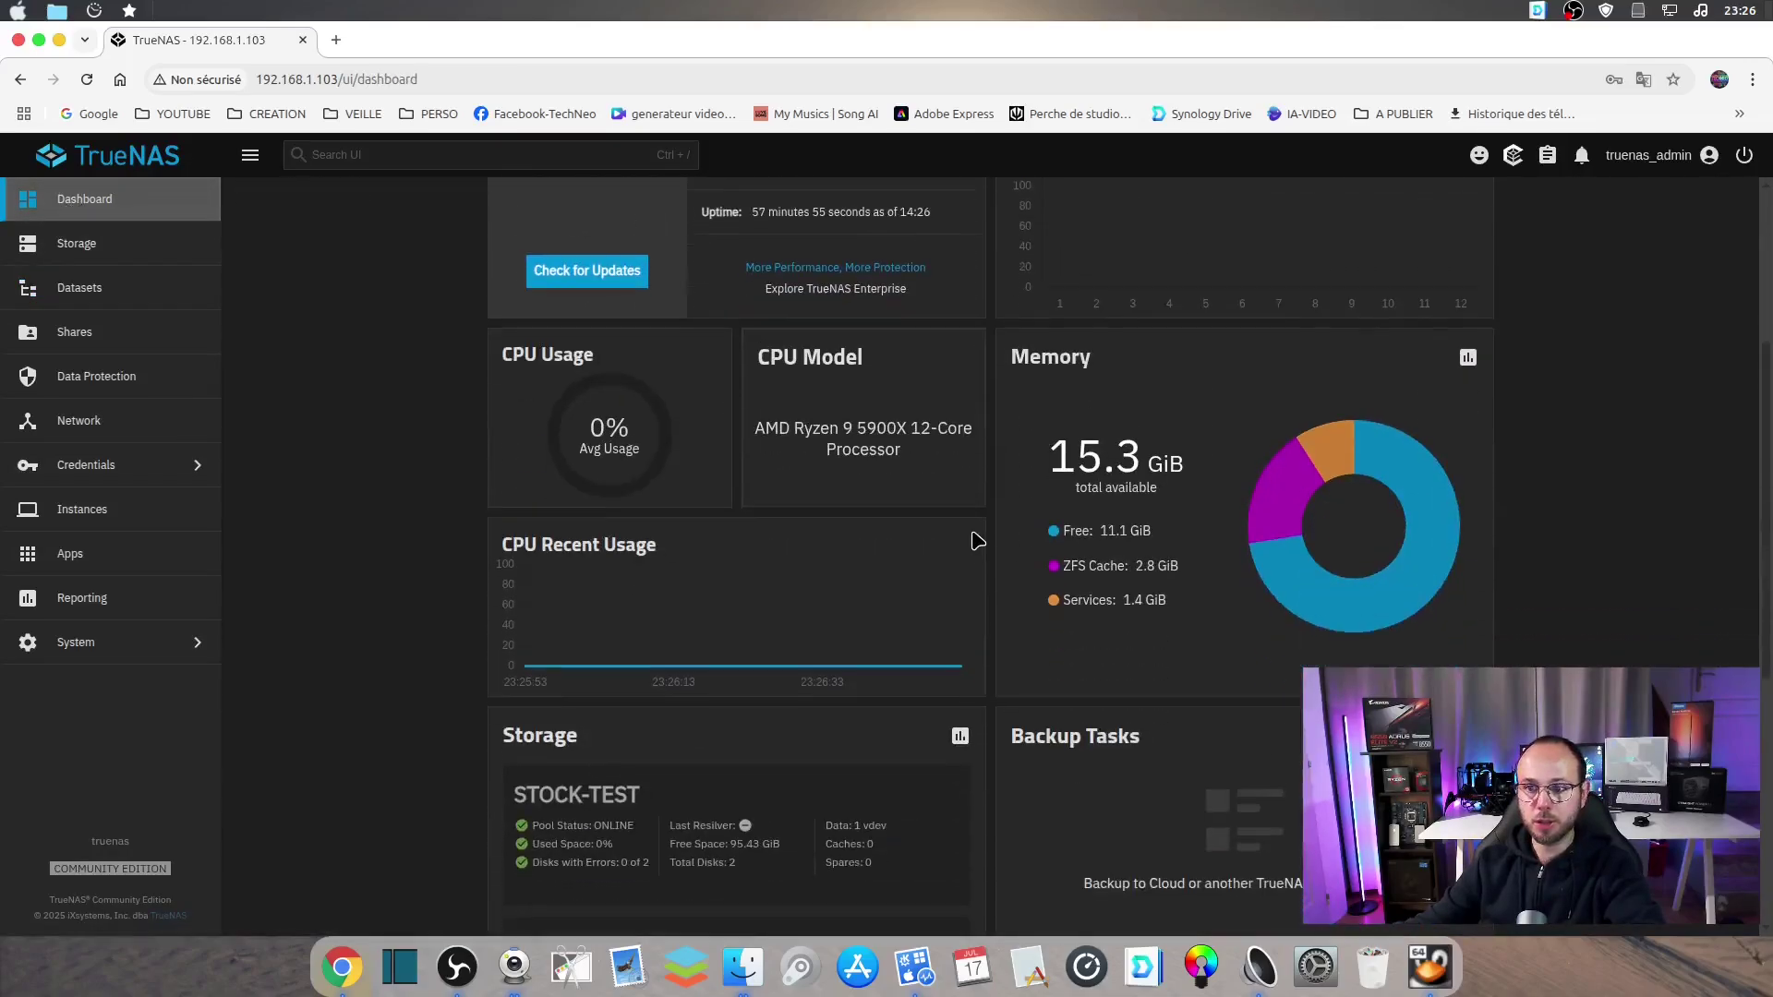
pyautogui.scroll(3, 934, 519)
pyautogui.scroll(-6, 935, 519)
pyautogui.scroll(6, 934, 520)
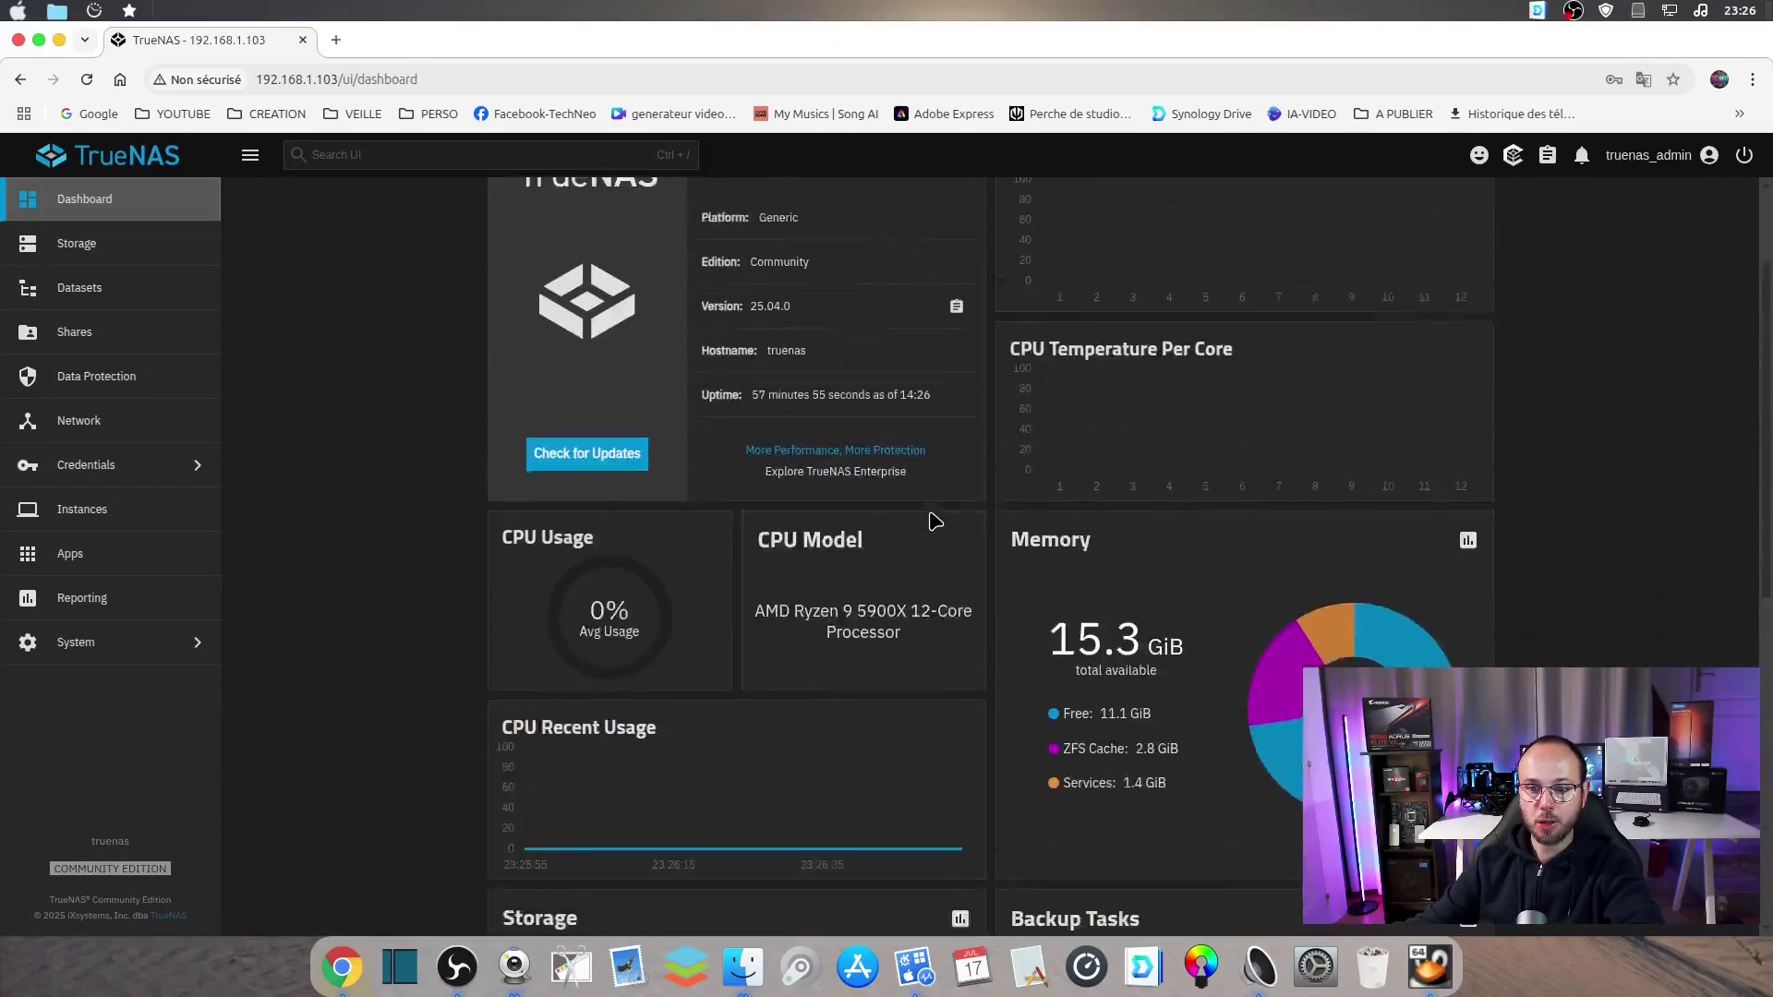
pyautogui.scroll(-8, 935, 520)
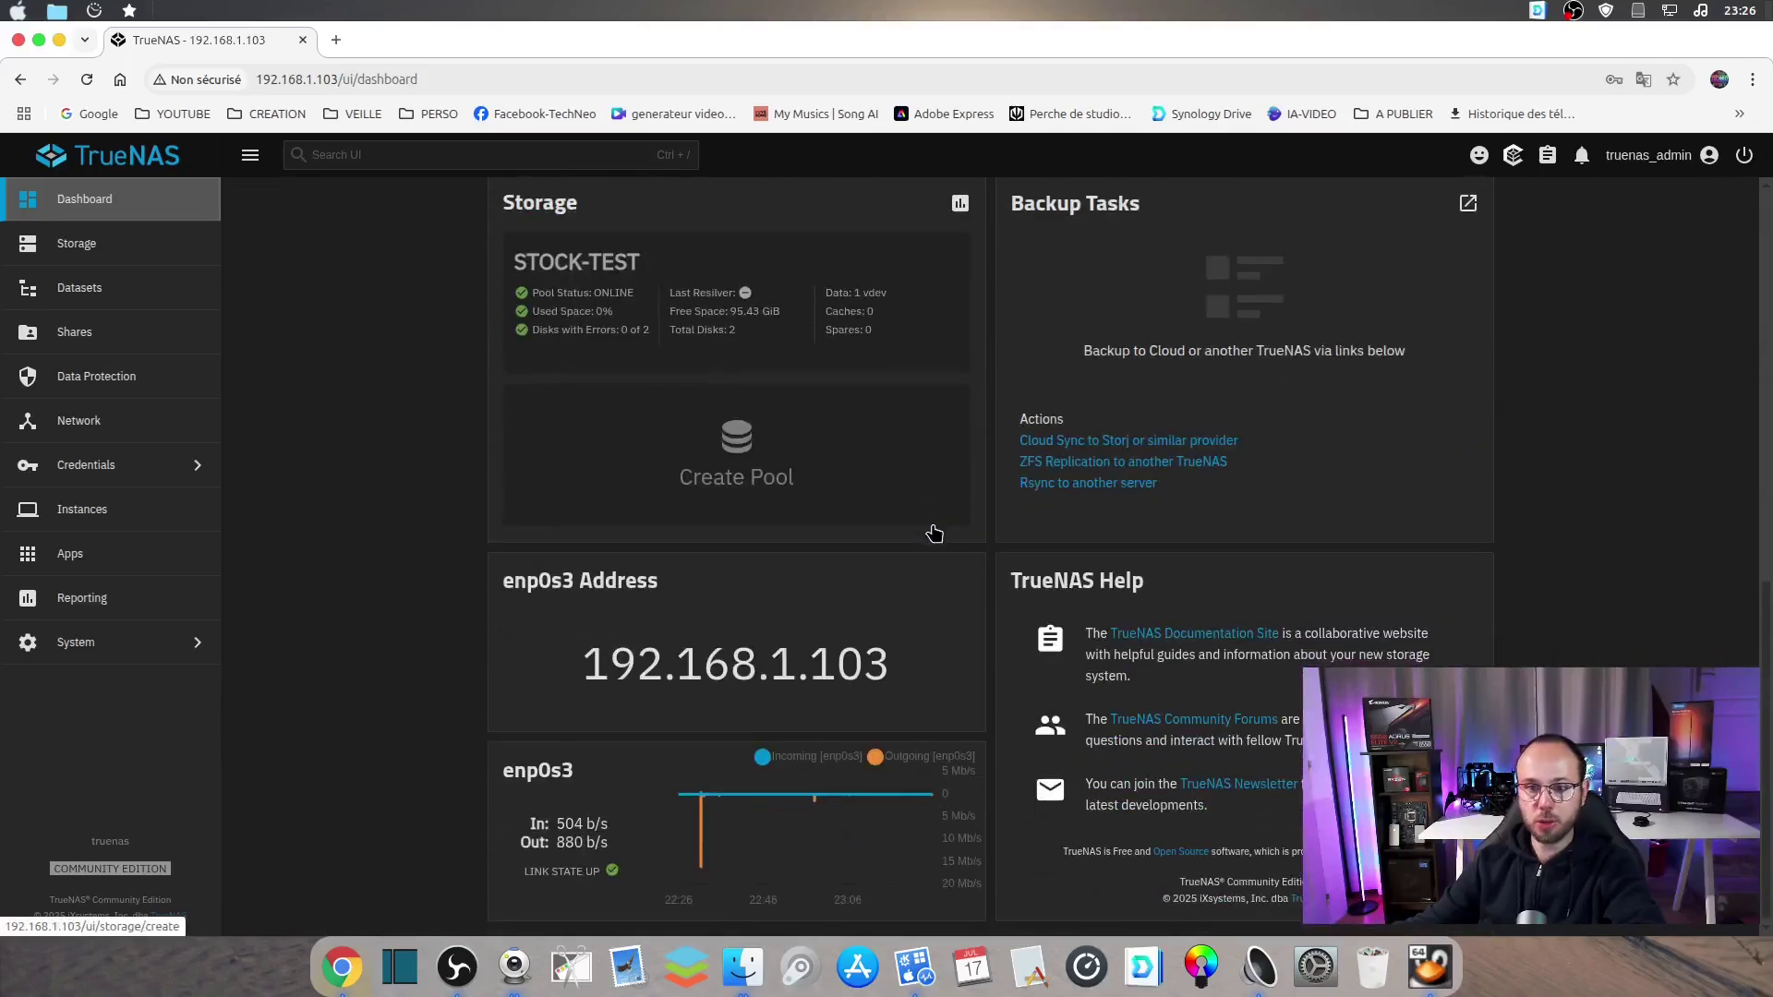
pyautogui.scroll(2, 935, 547)
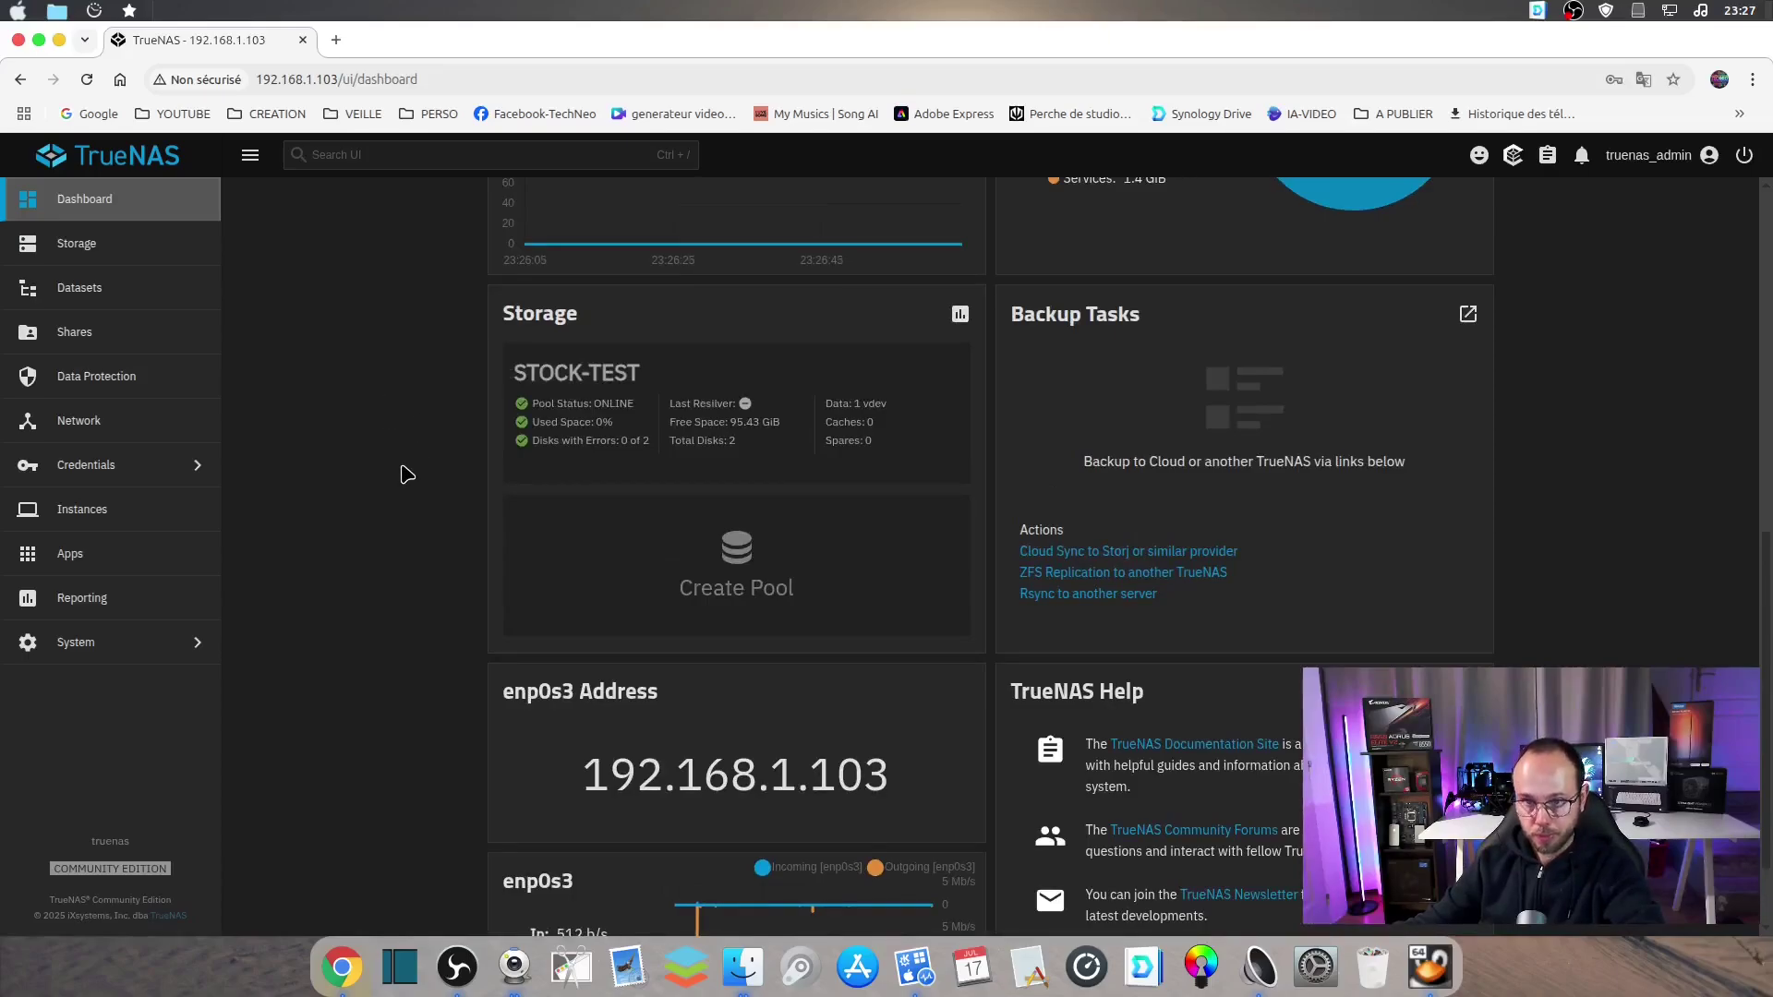
pyautogui.scroll(4, 400, 471)
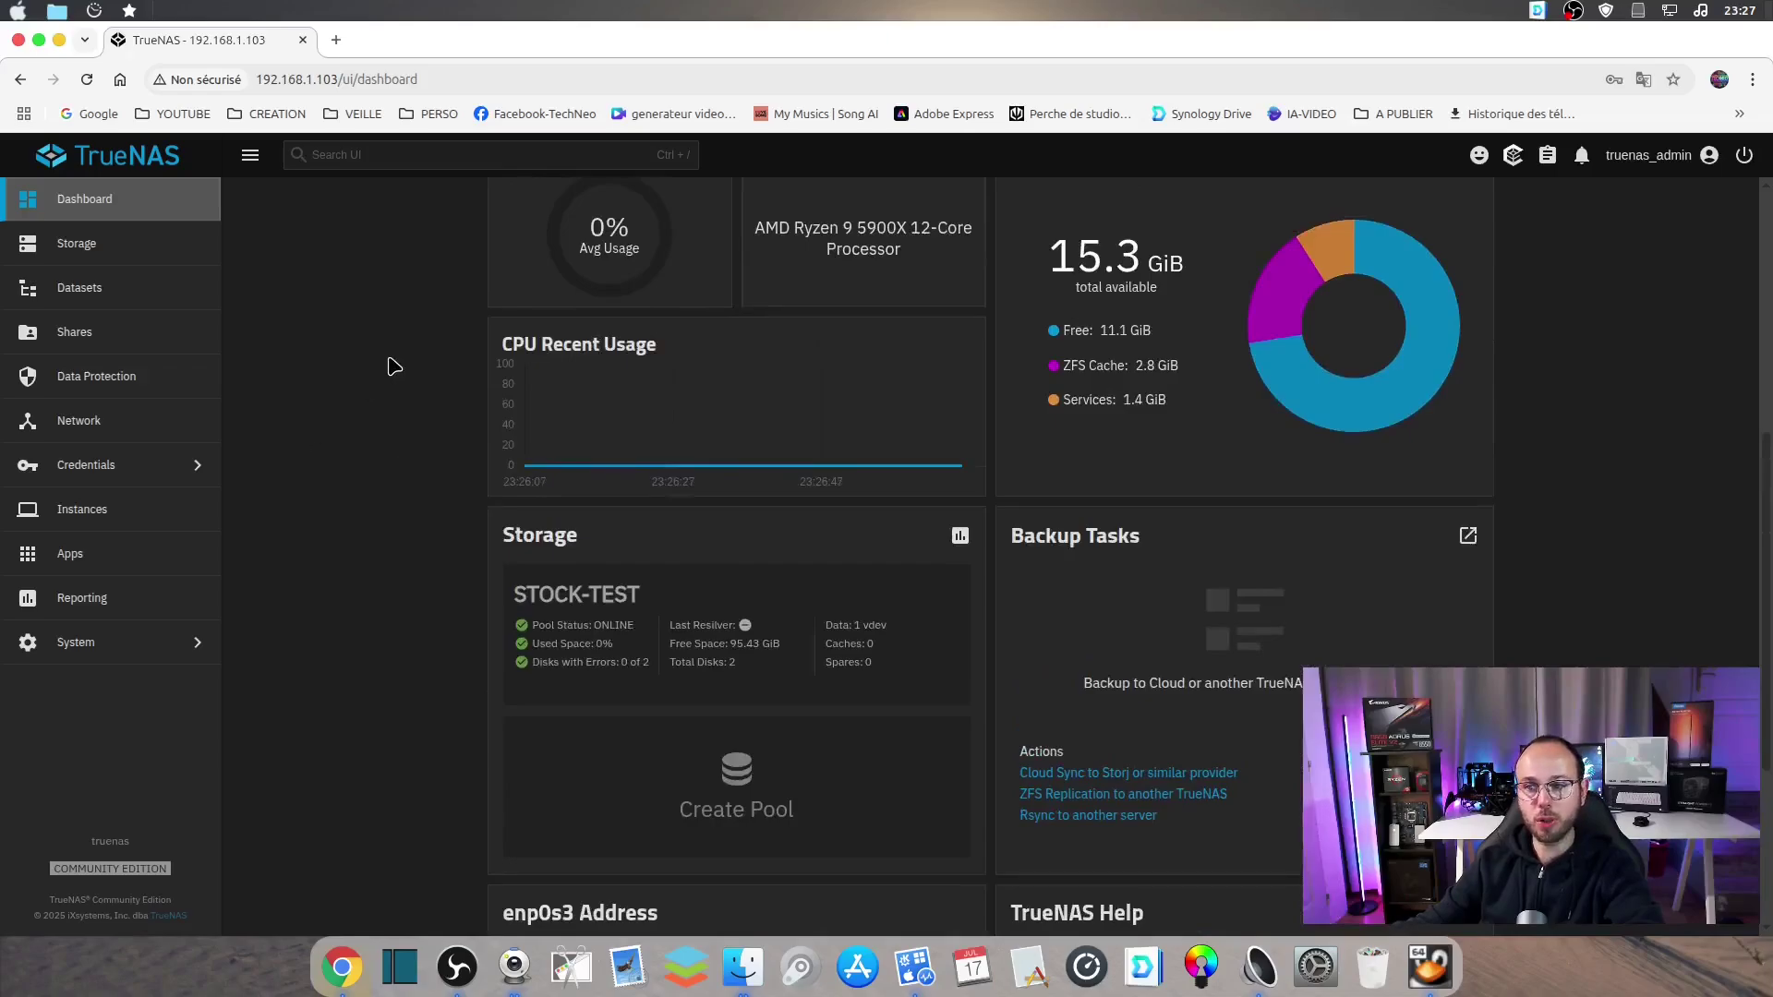
pyautogui.scroll(4, 351, 452)
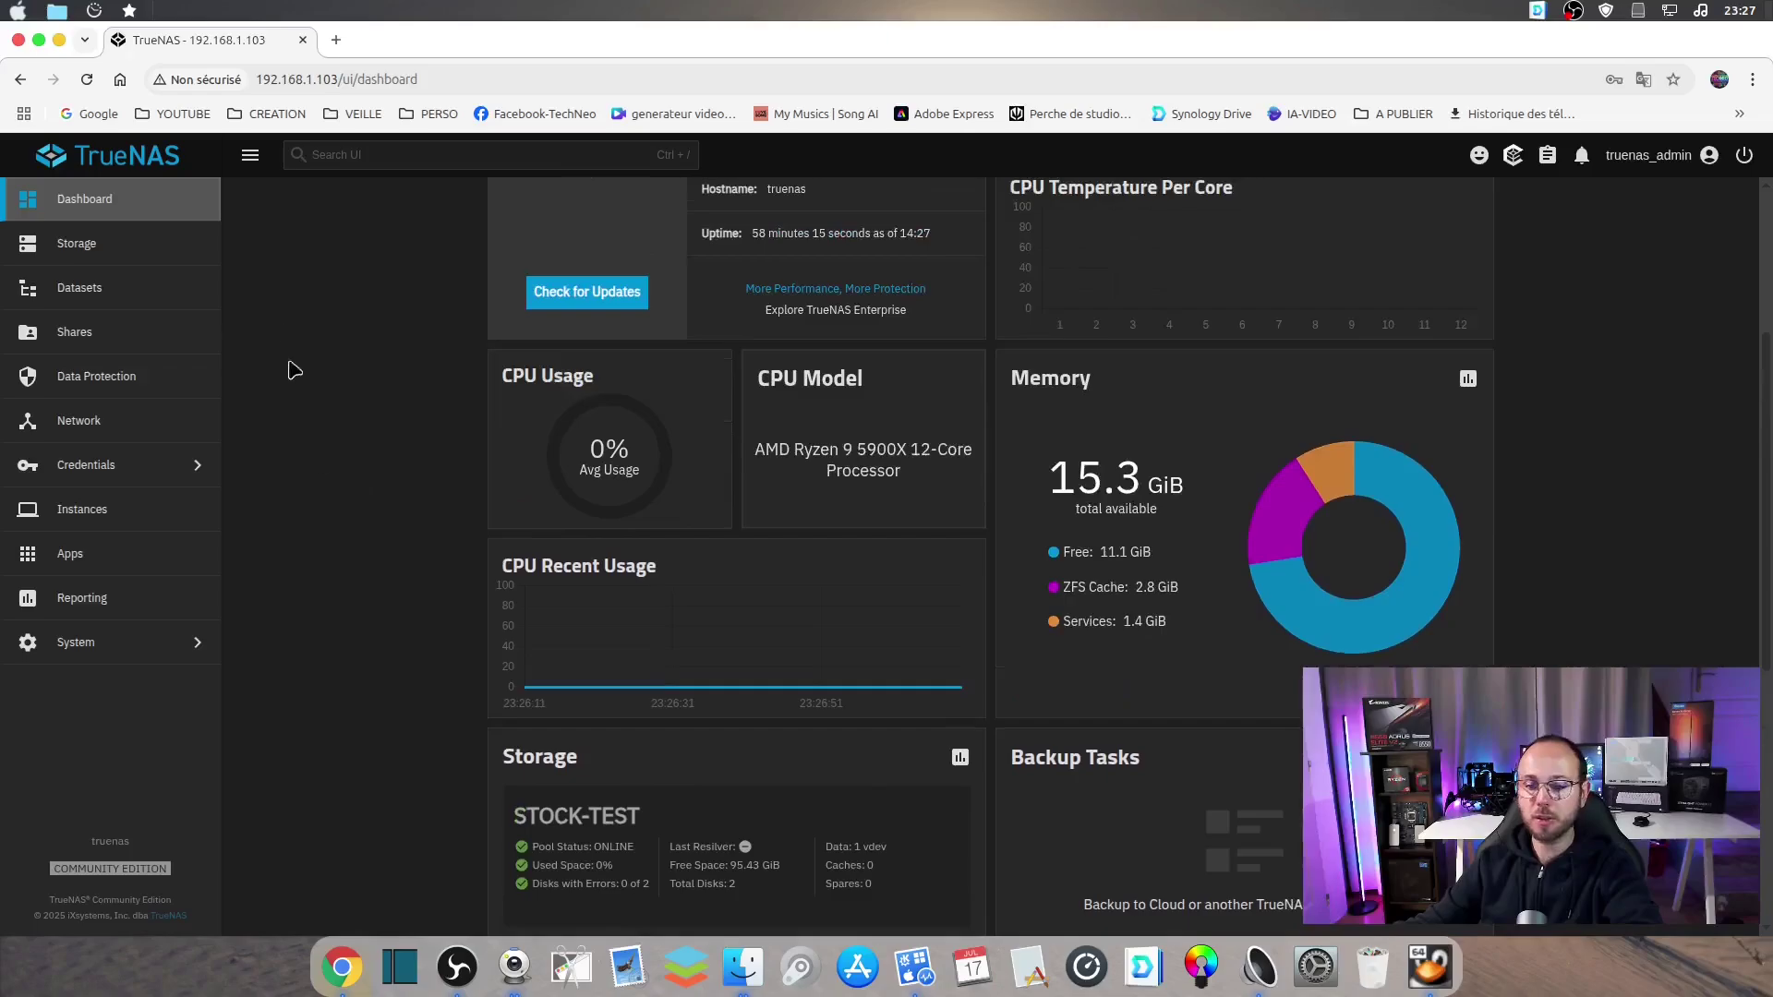
# In the file manager, open the truenas server's Public share from Réseau
pyautogui.click(743, 966)
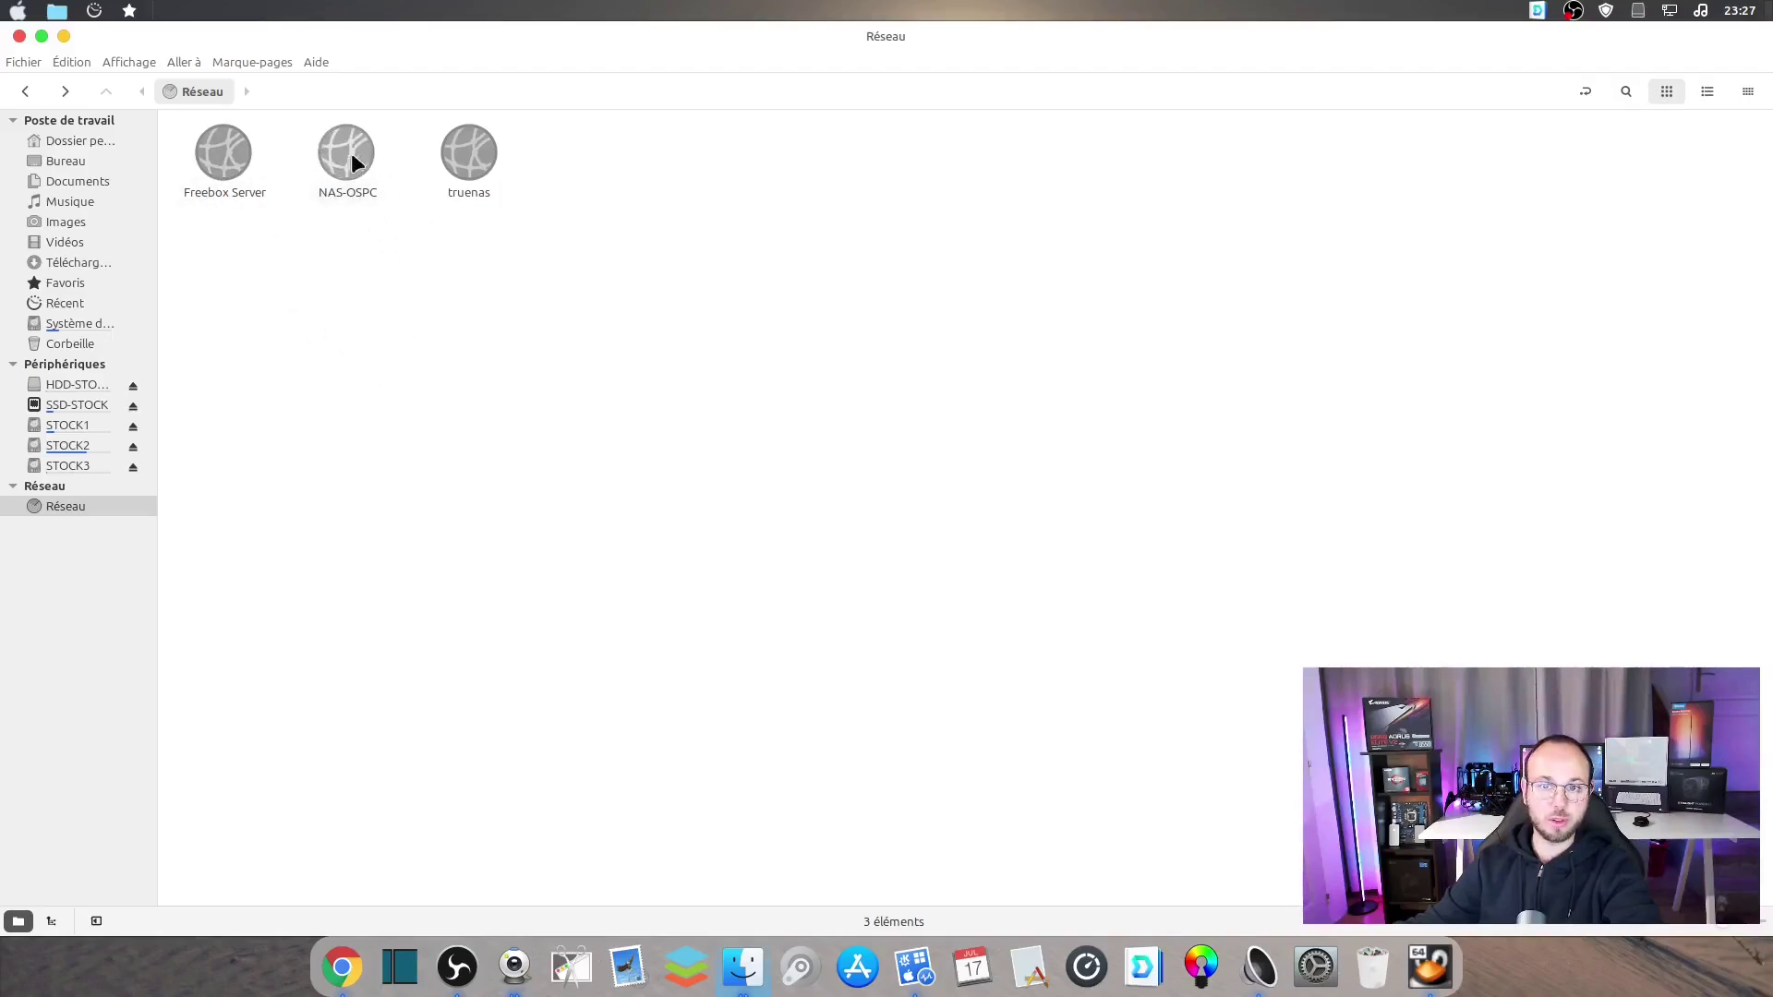
pyautogui.doubleClick(473, 152)
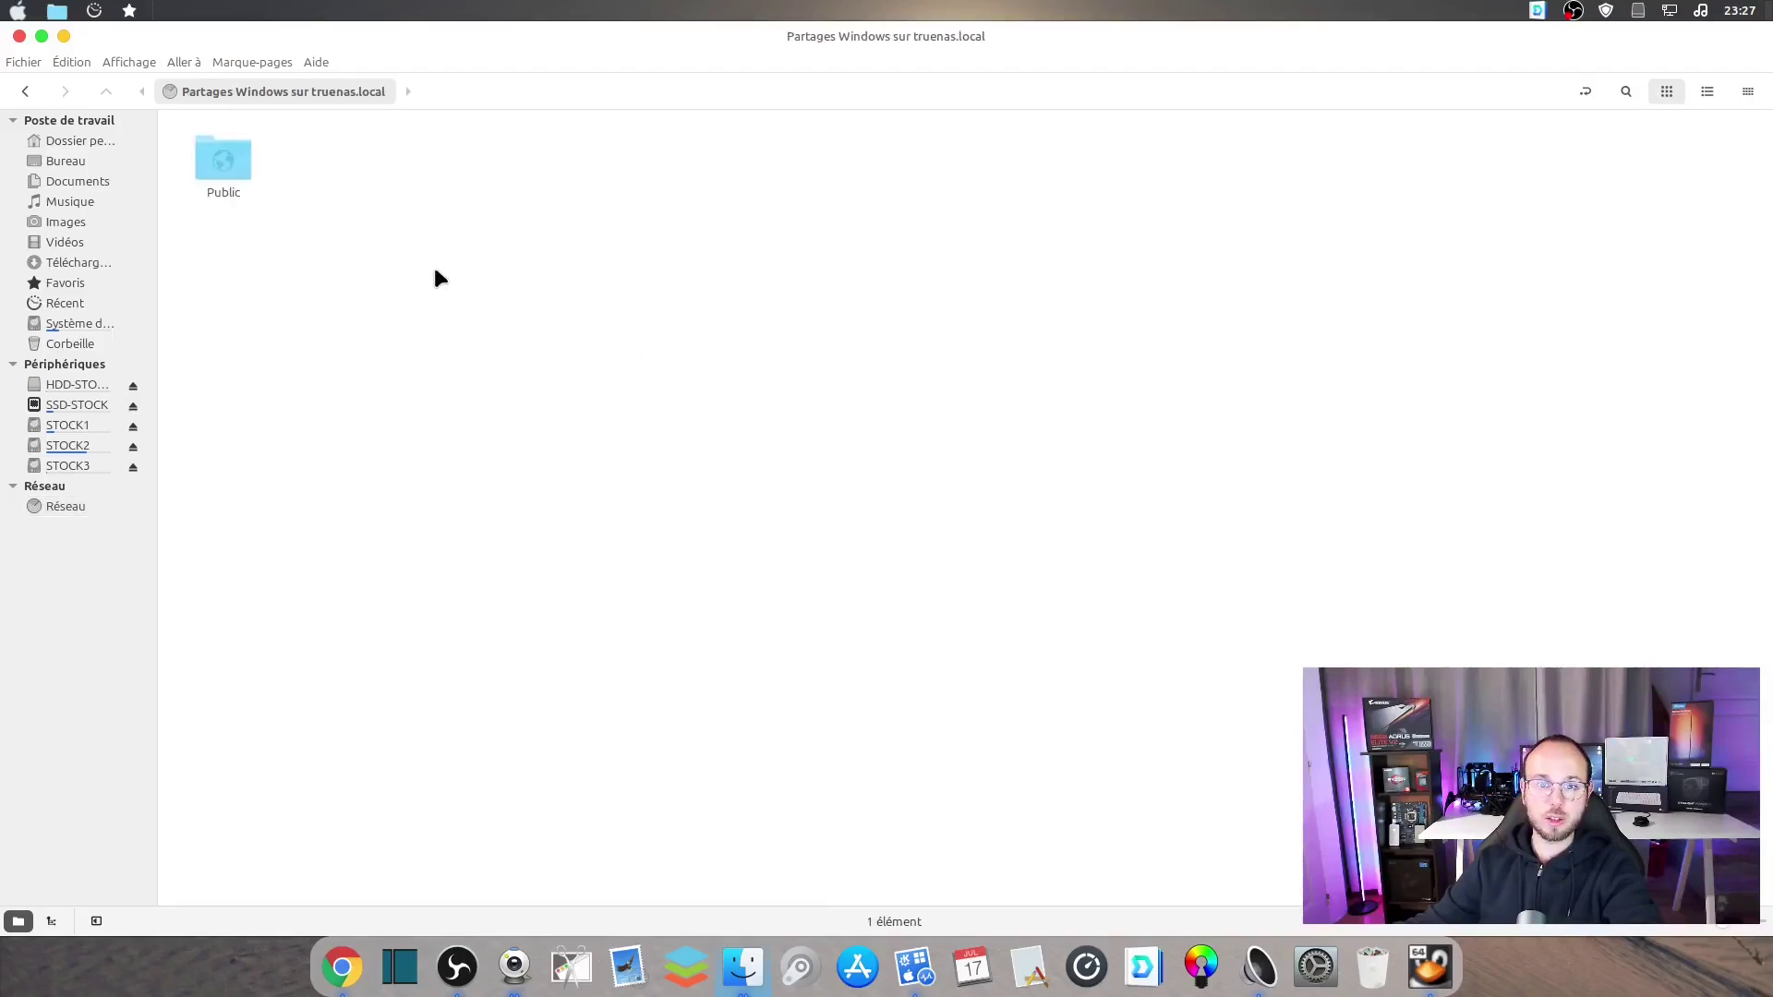
pyautogui.doubleClick(231, 167)
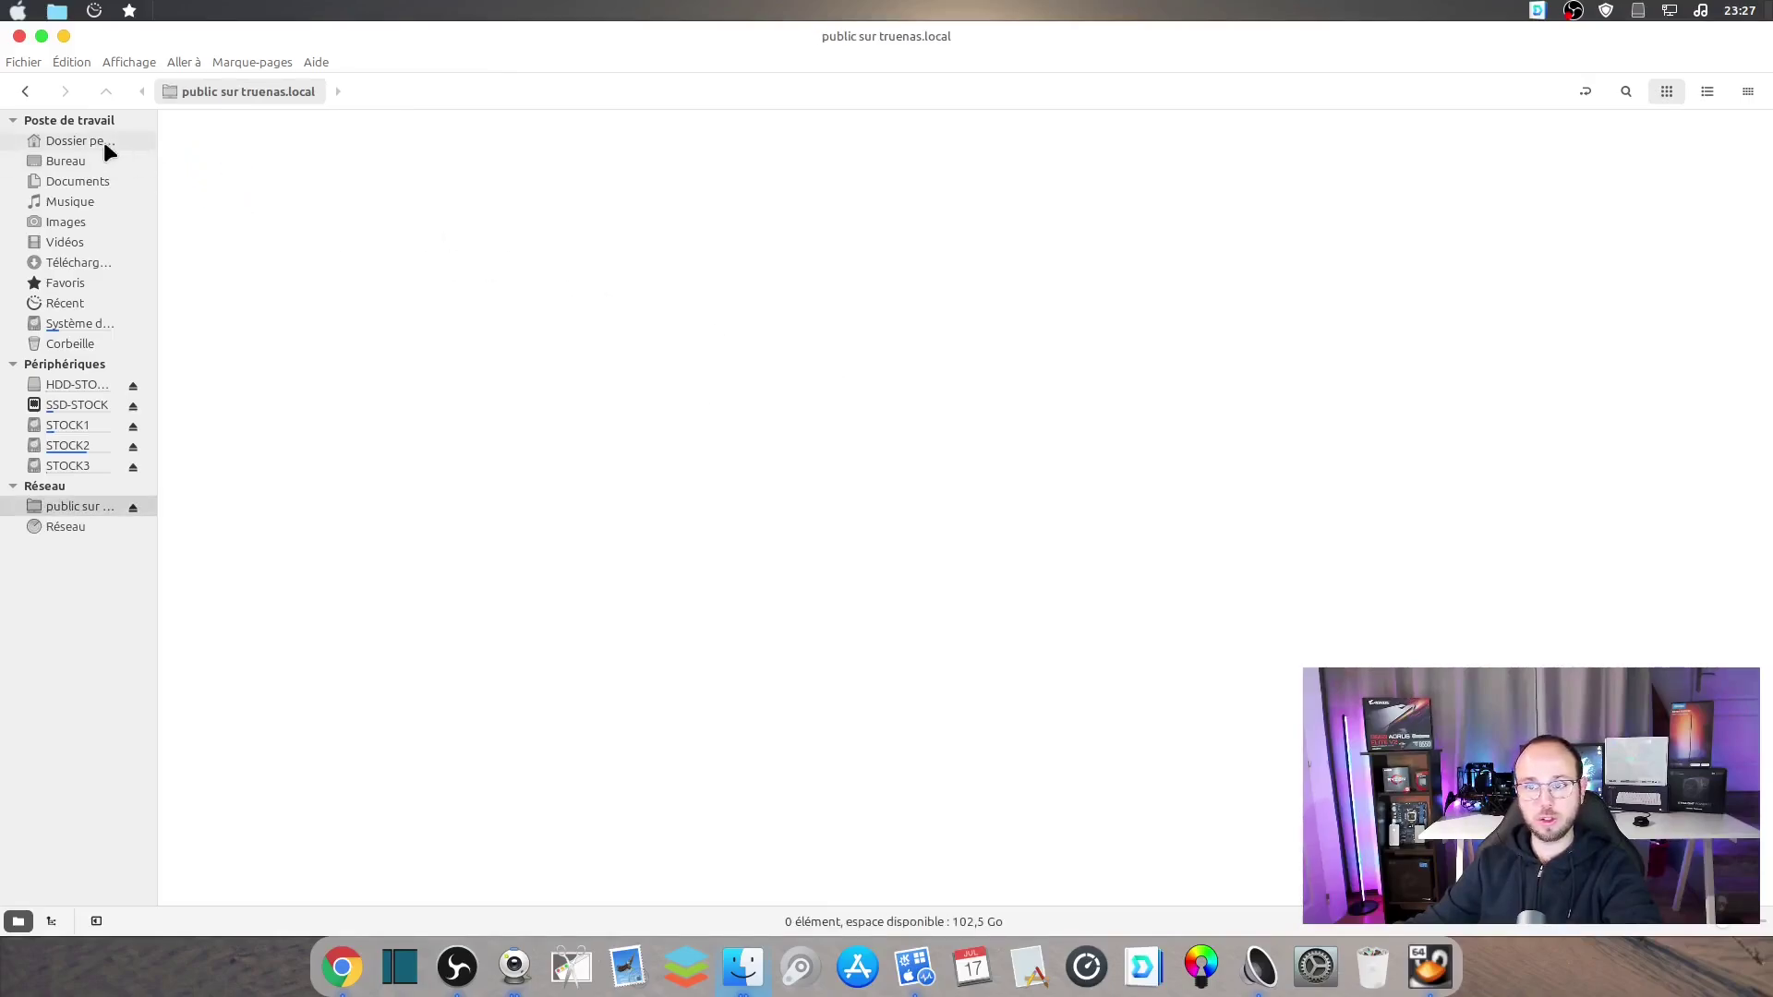
# Go back to the network computers, attempt a NAS-OSPC login, then cancel it
pyautogui.click(26, 92)
pyautogui.click(27, 93)
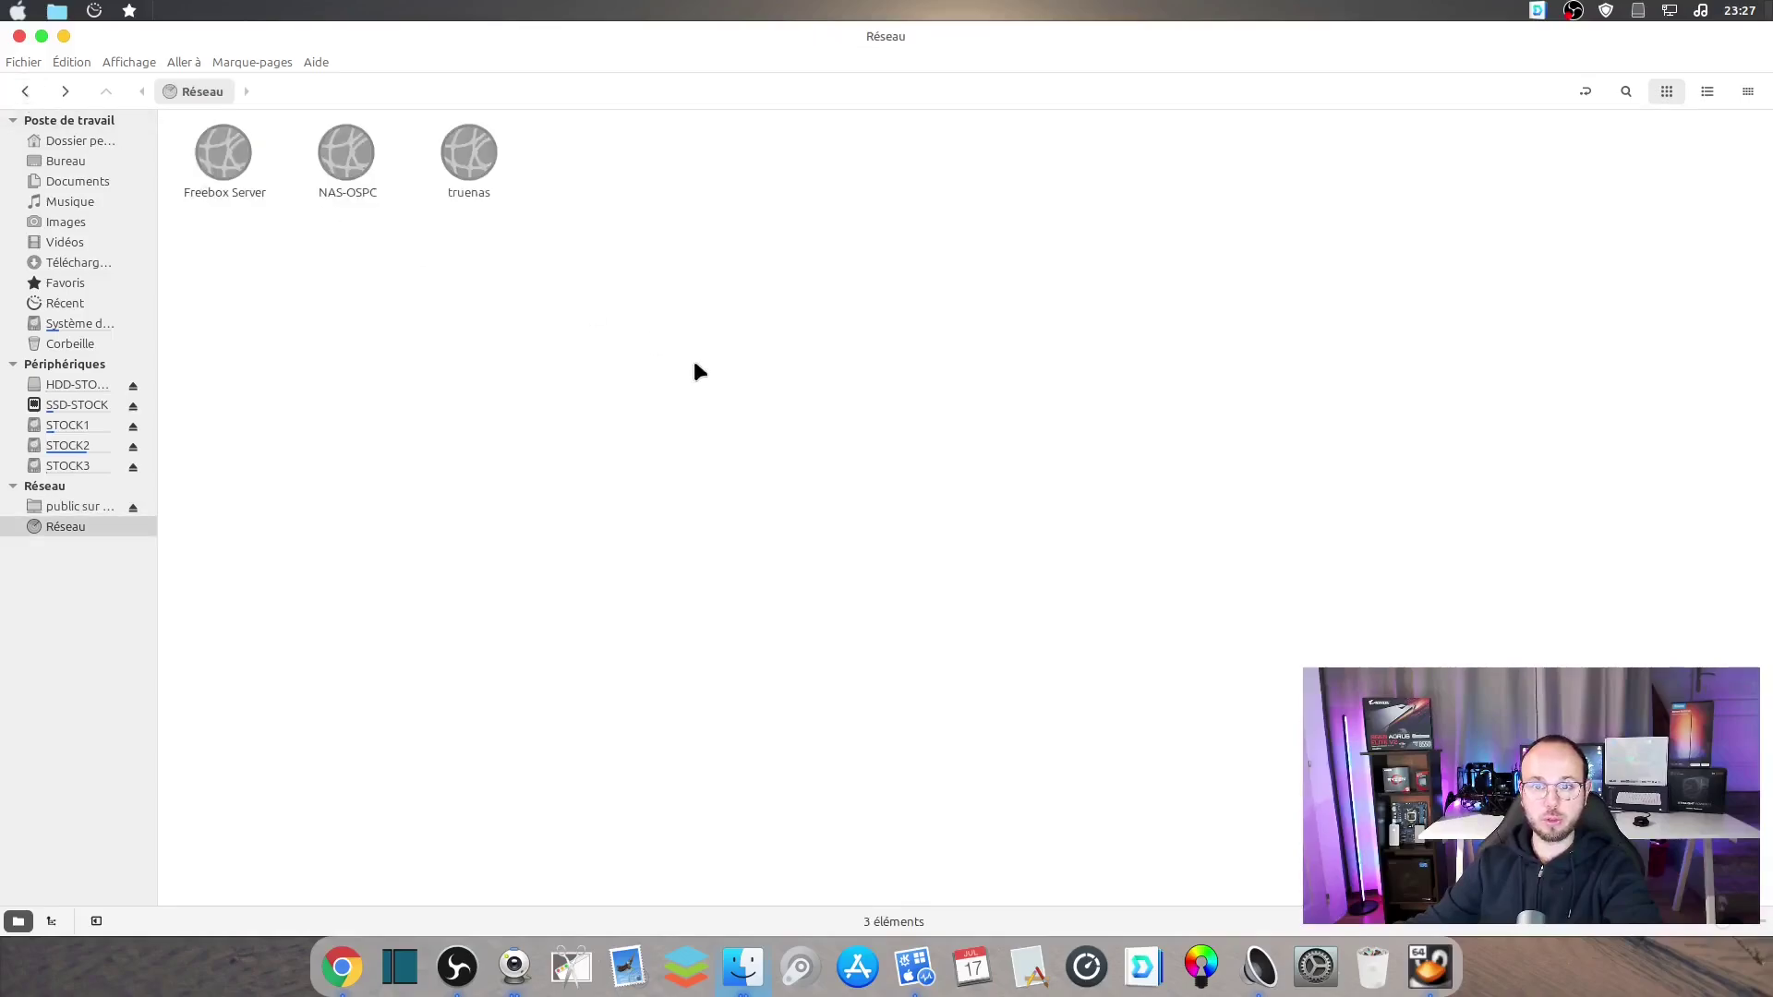
pyautogui.click(342, 165)
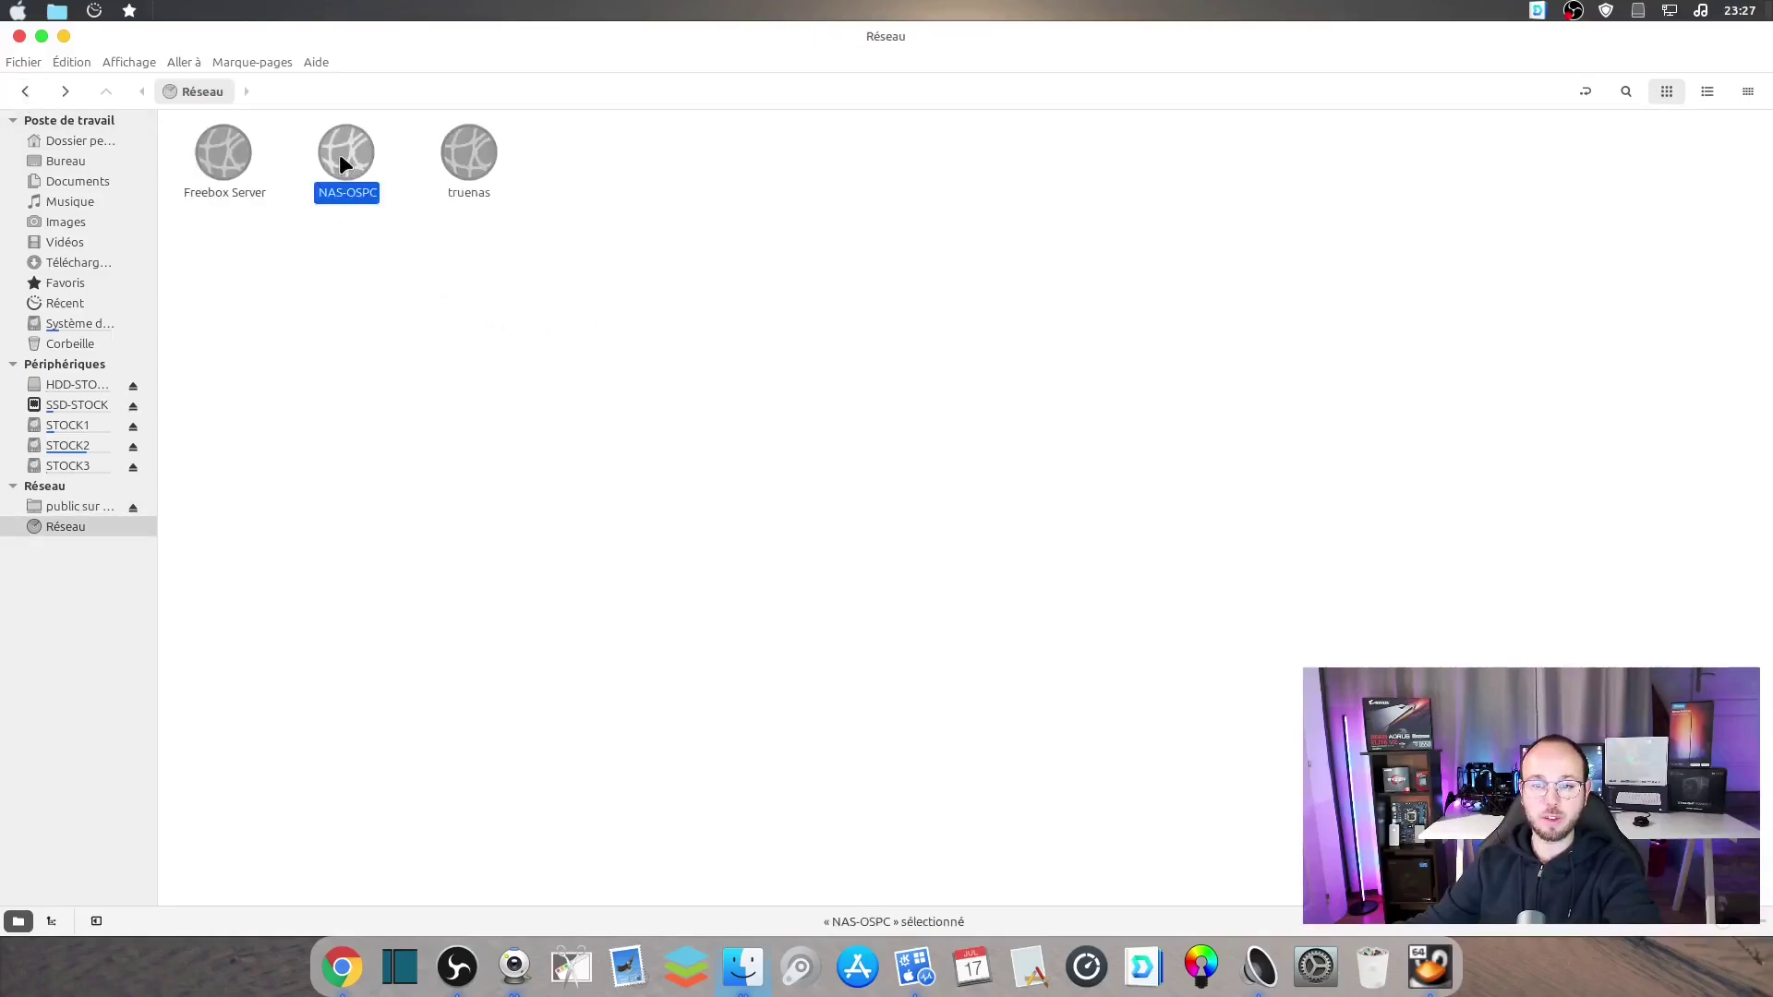
pyautogui.doubleClick(341, 165)
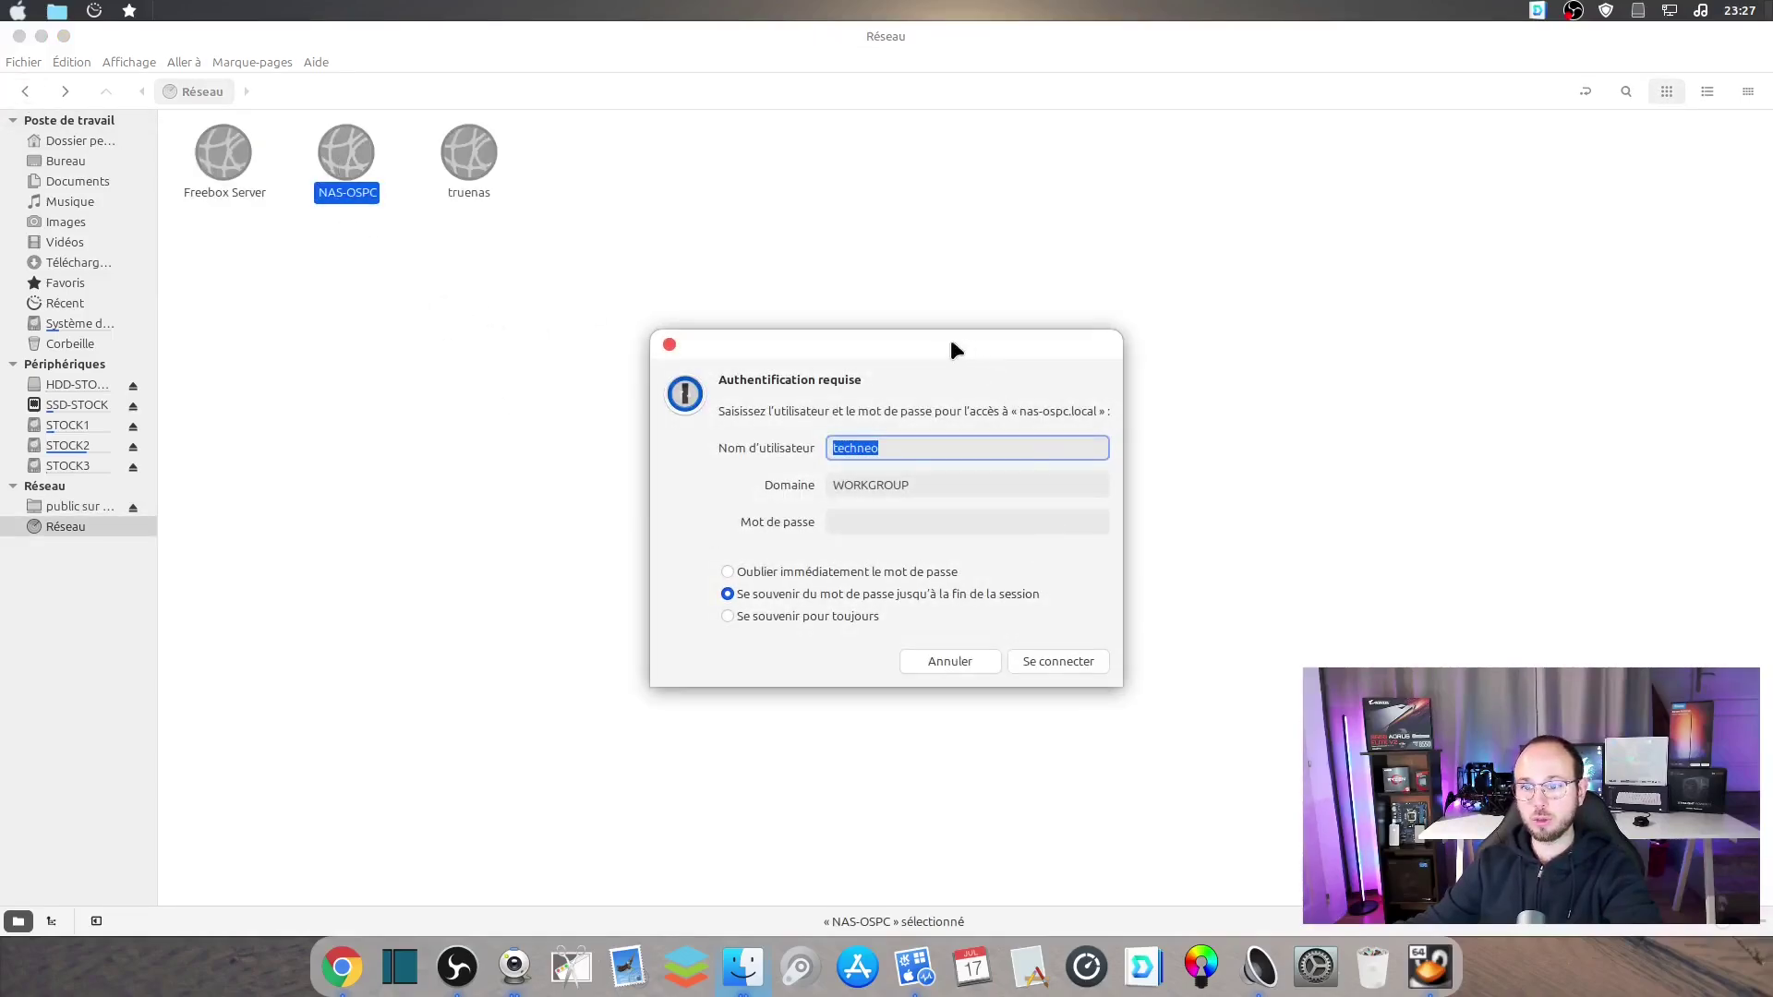
pyautogui.moveTo(954, 347); pyautogui.dragTo(960, 264)
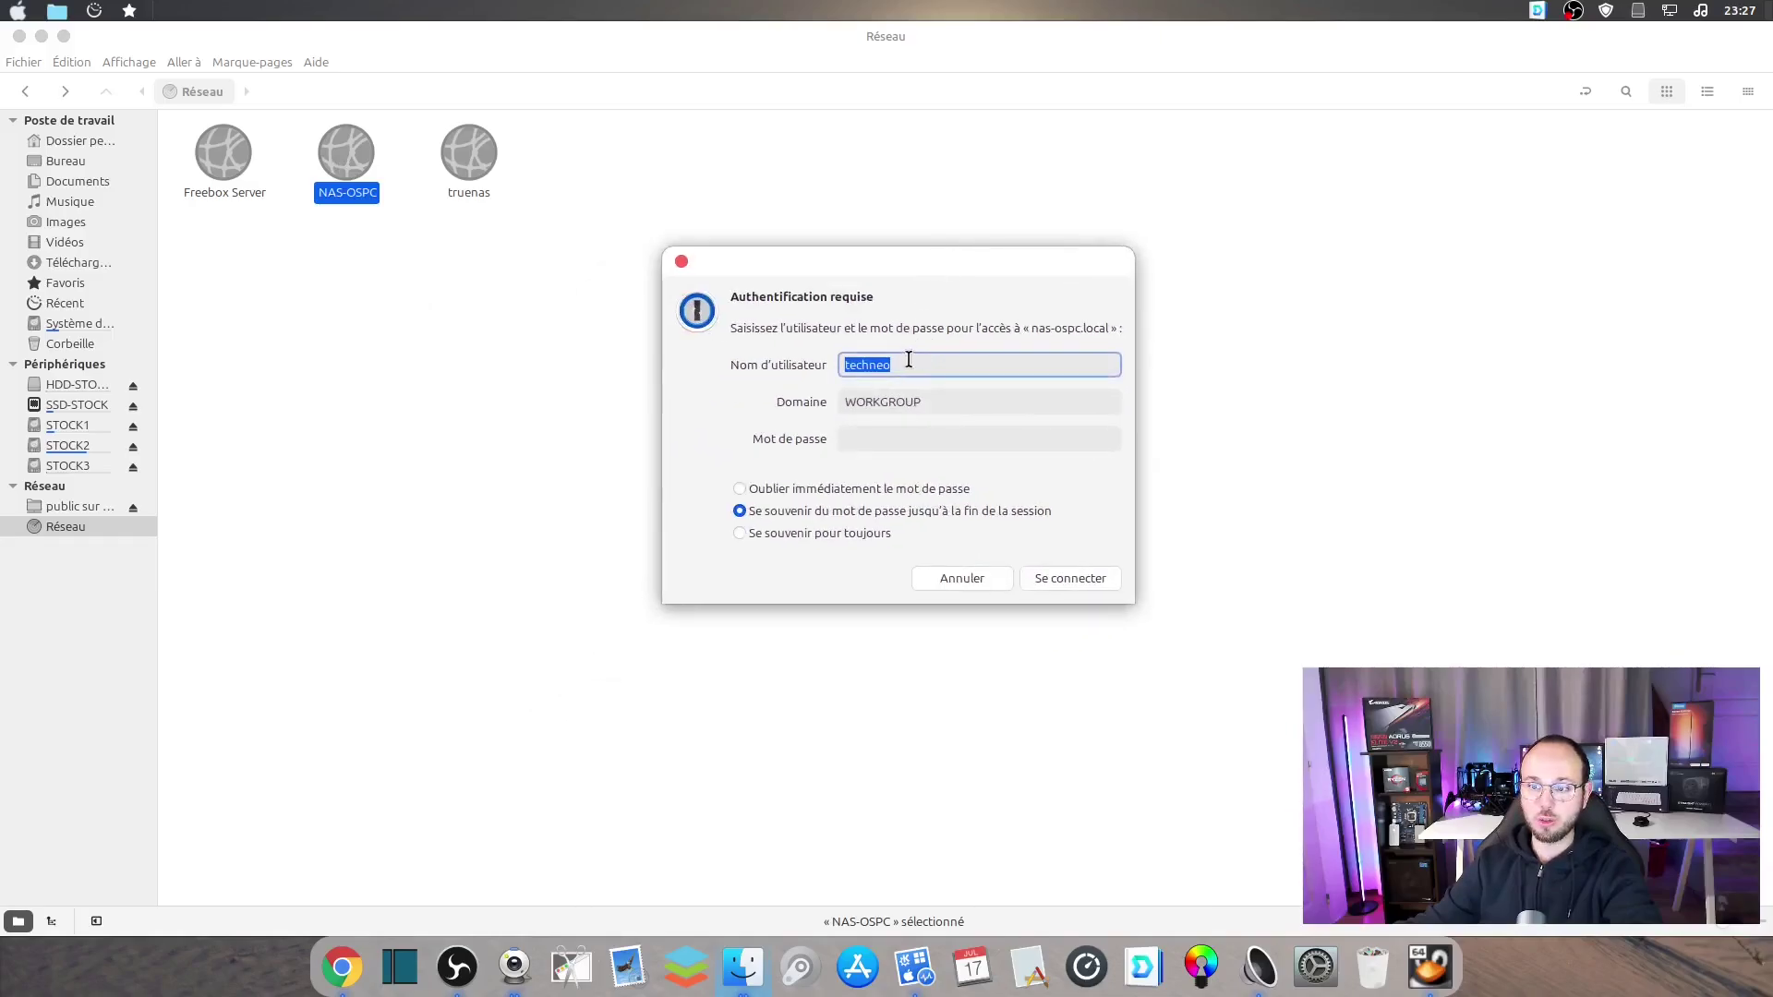
pyautogui.write('charli')
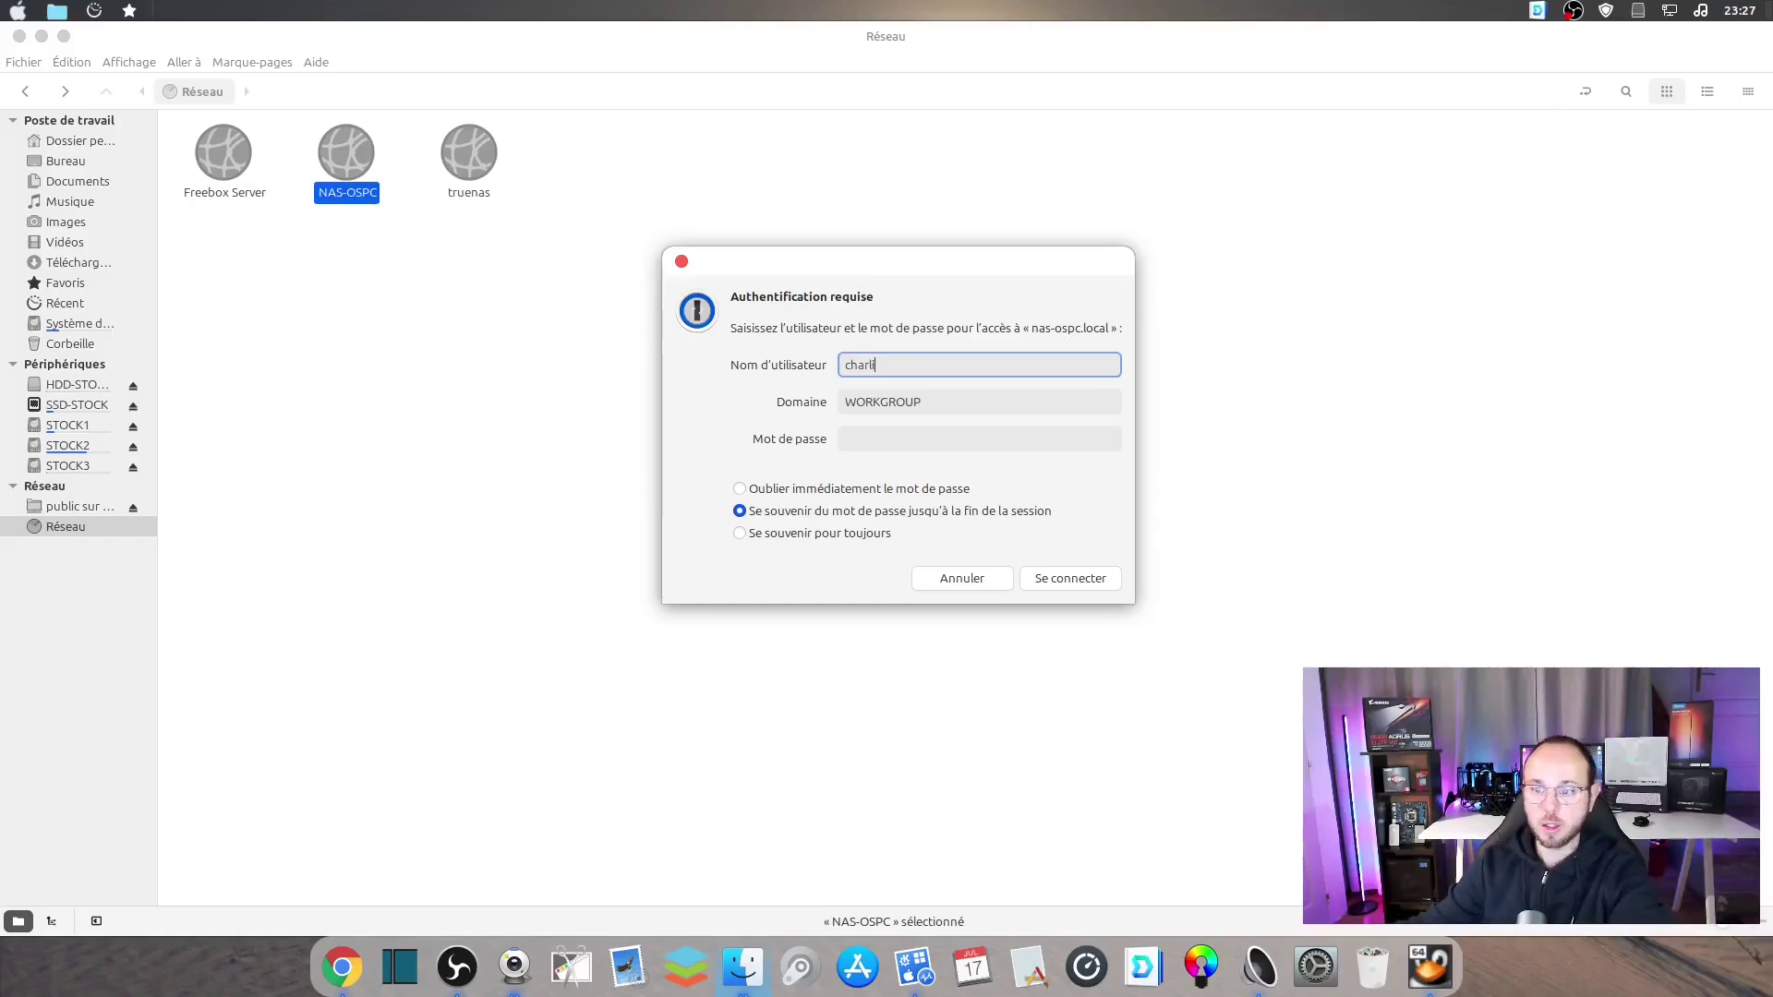
pyautogui.click(935, 440)
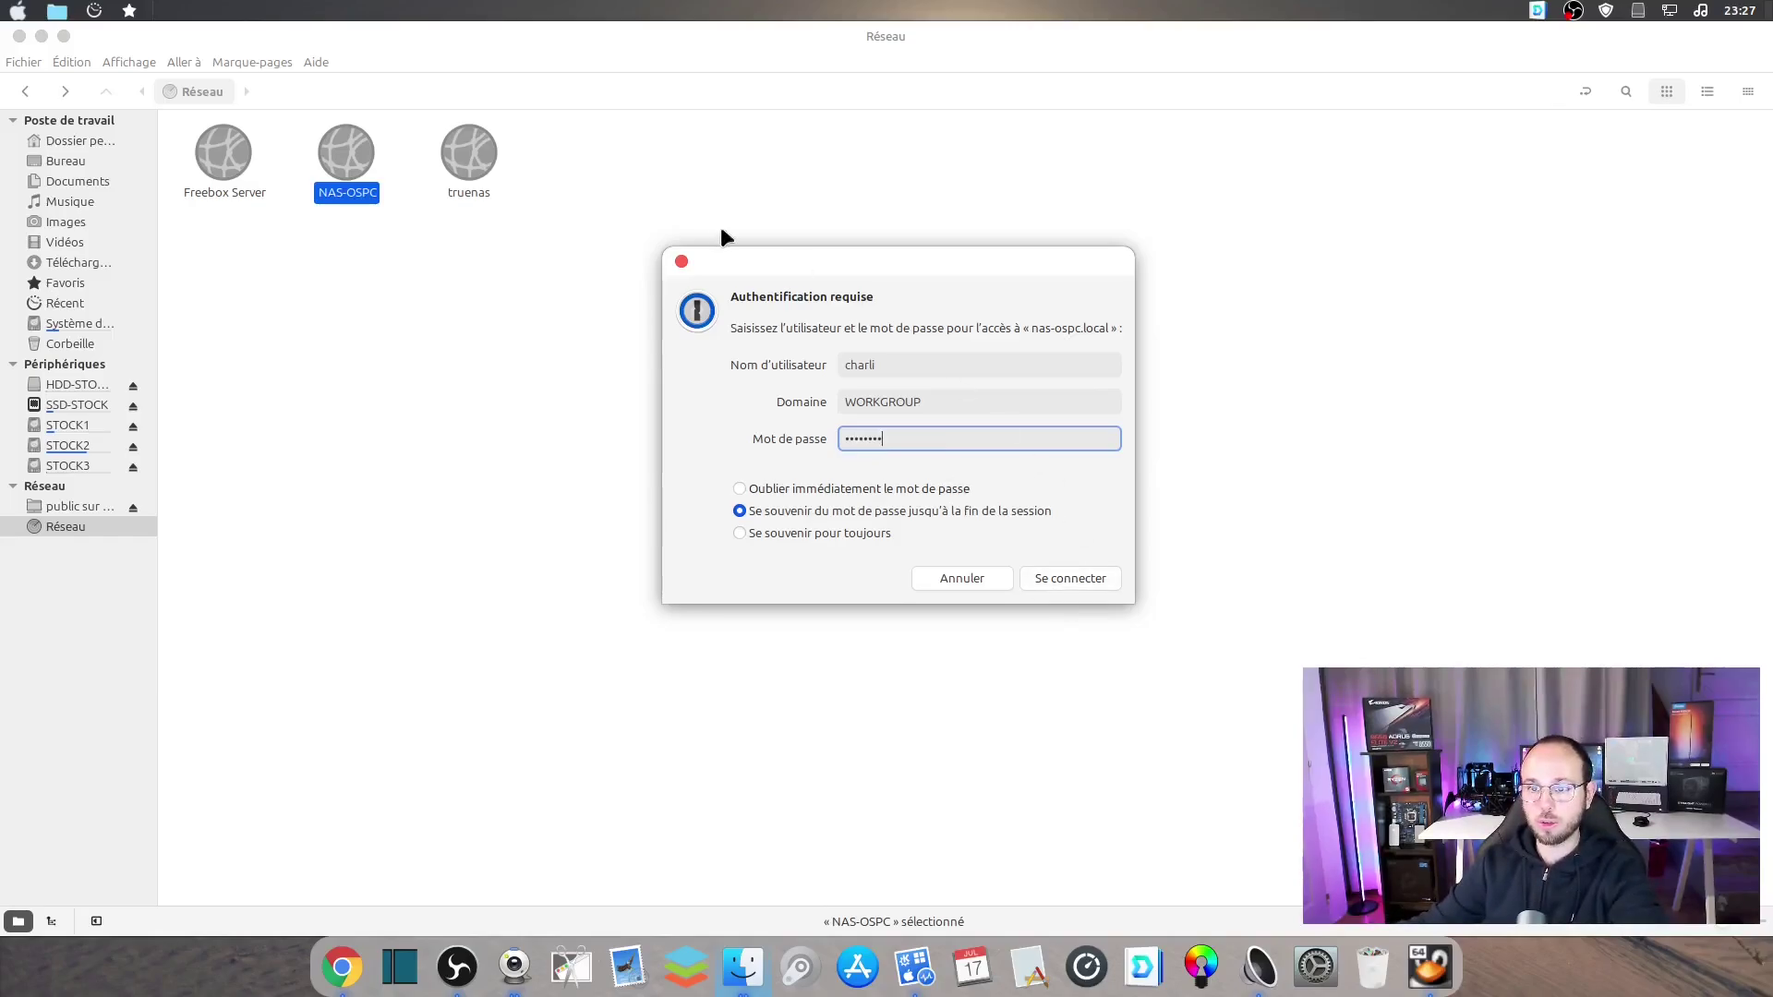
pyautogui.click(682, 261)
# Reopen the empty truenas Public share and bring the TrueNAS dashboard back up
pyautogui.doubleClick(471, 151)
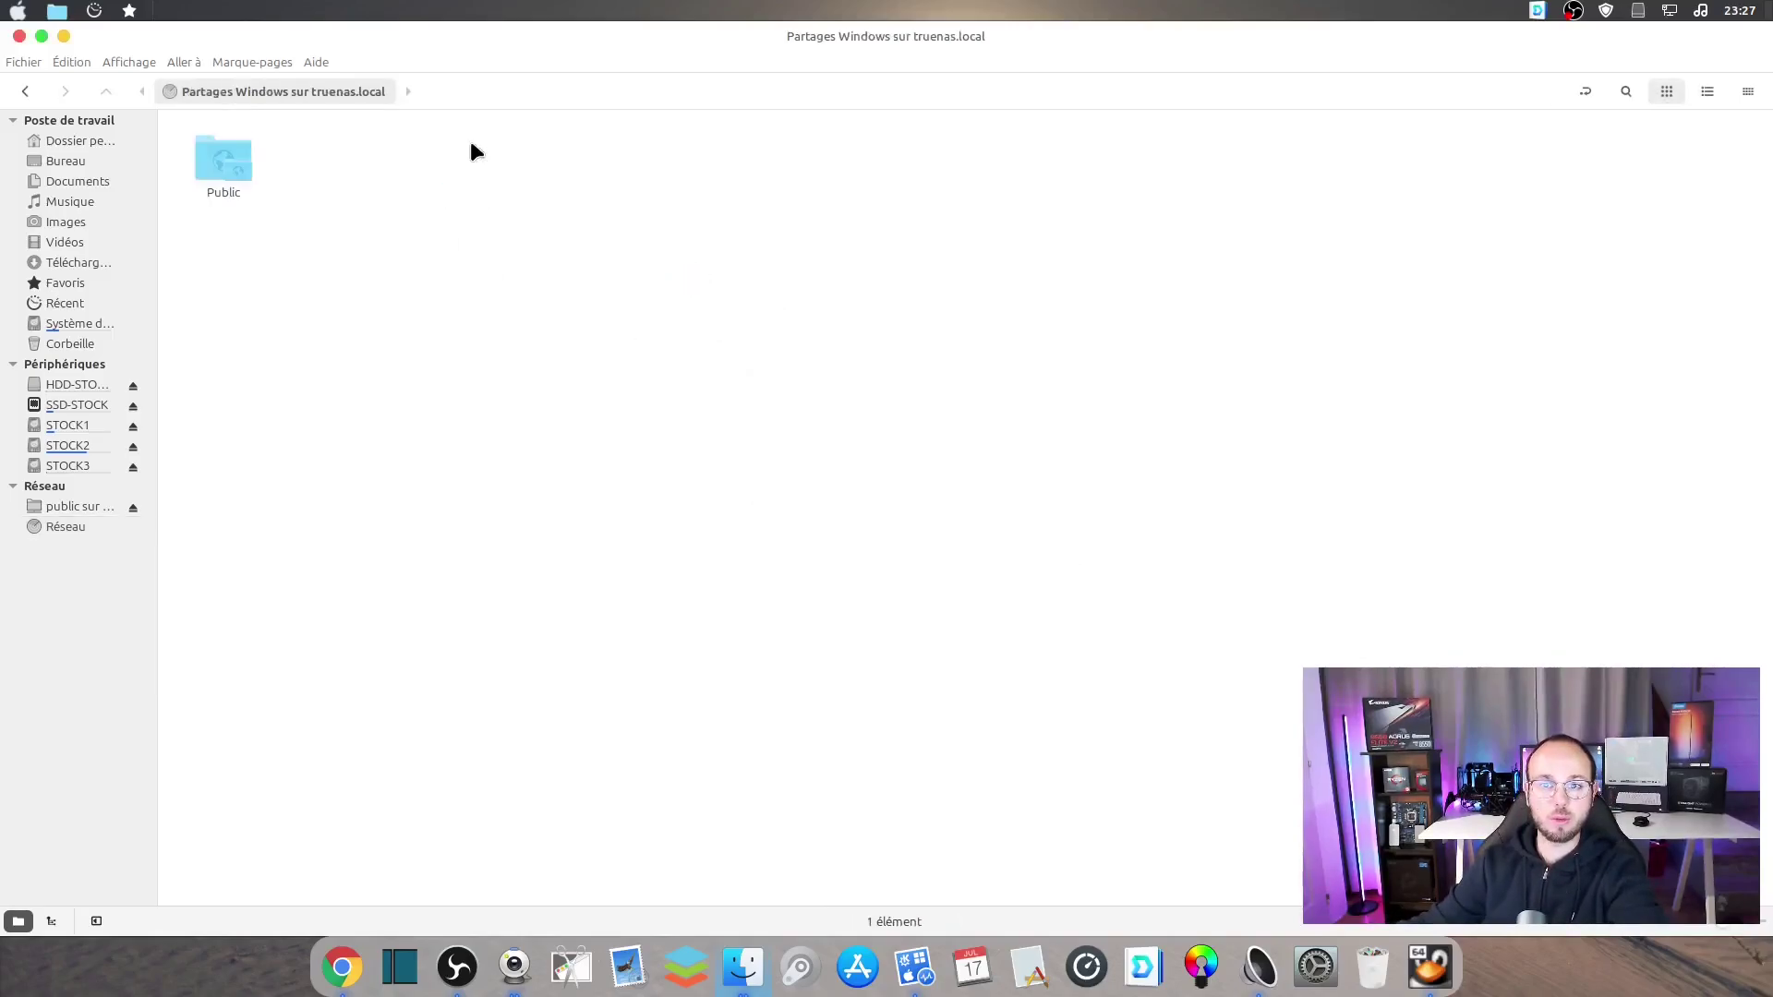
pyautogui.doubleClick(231, 162)
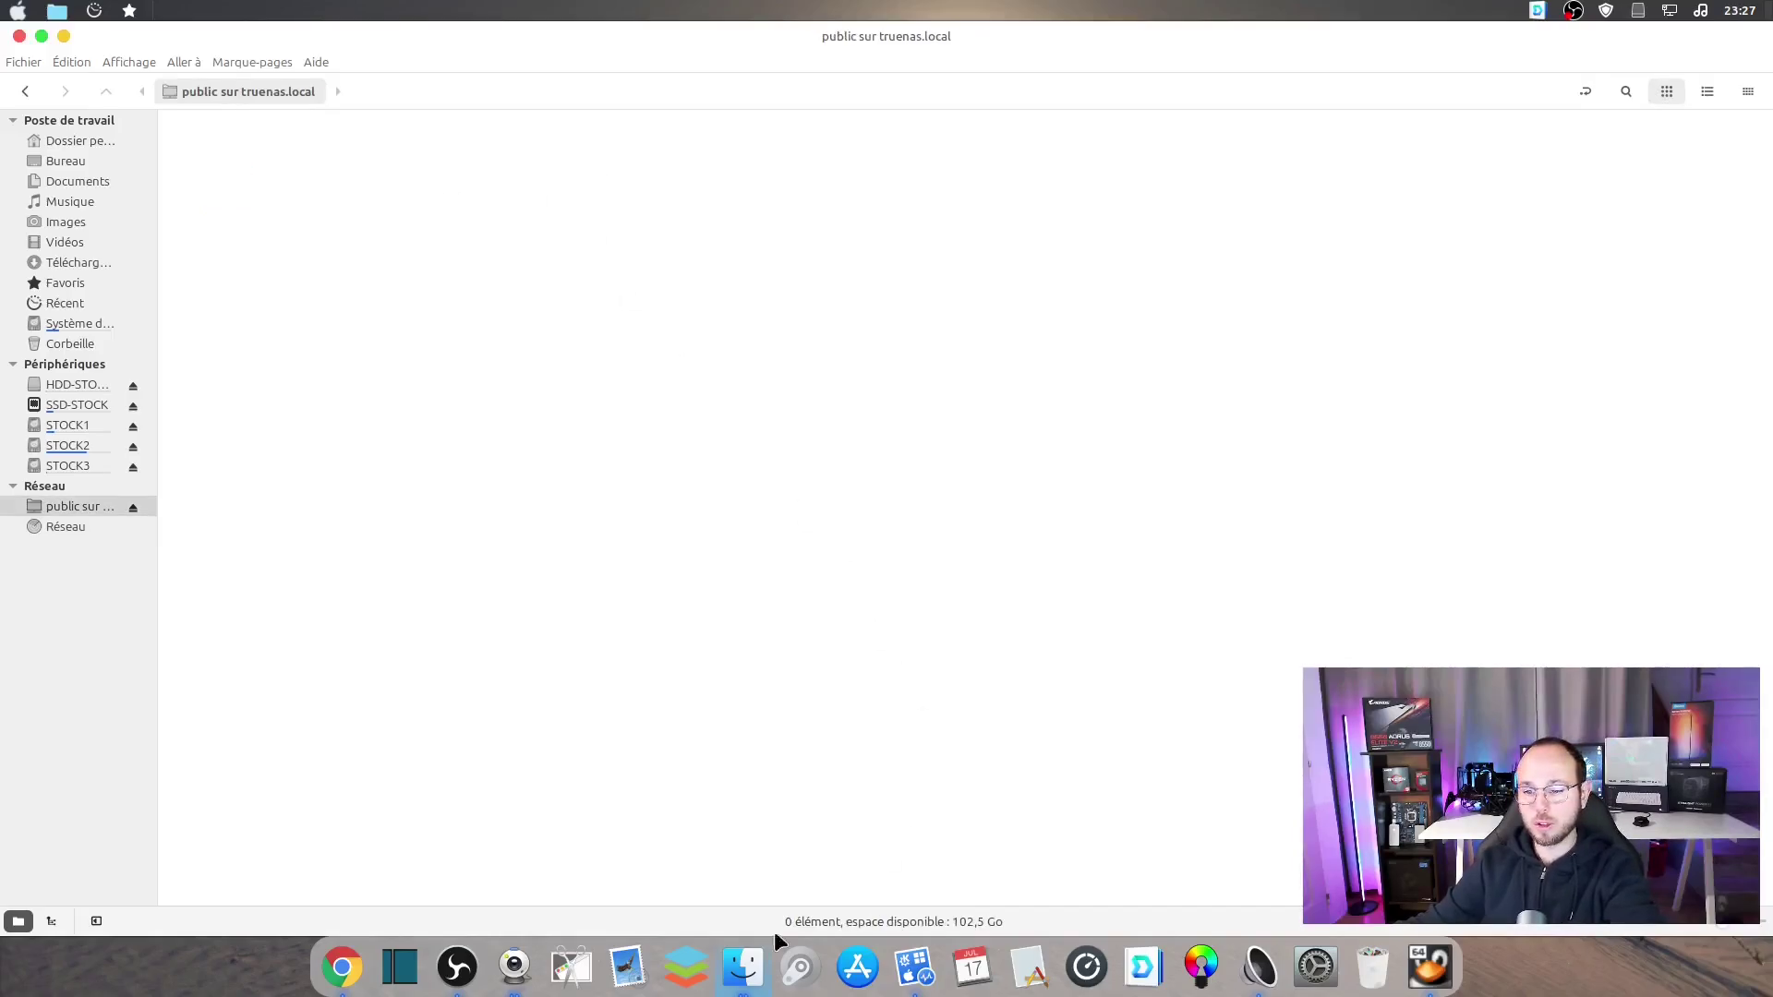
pyautogui.click(748, 963)
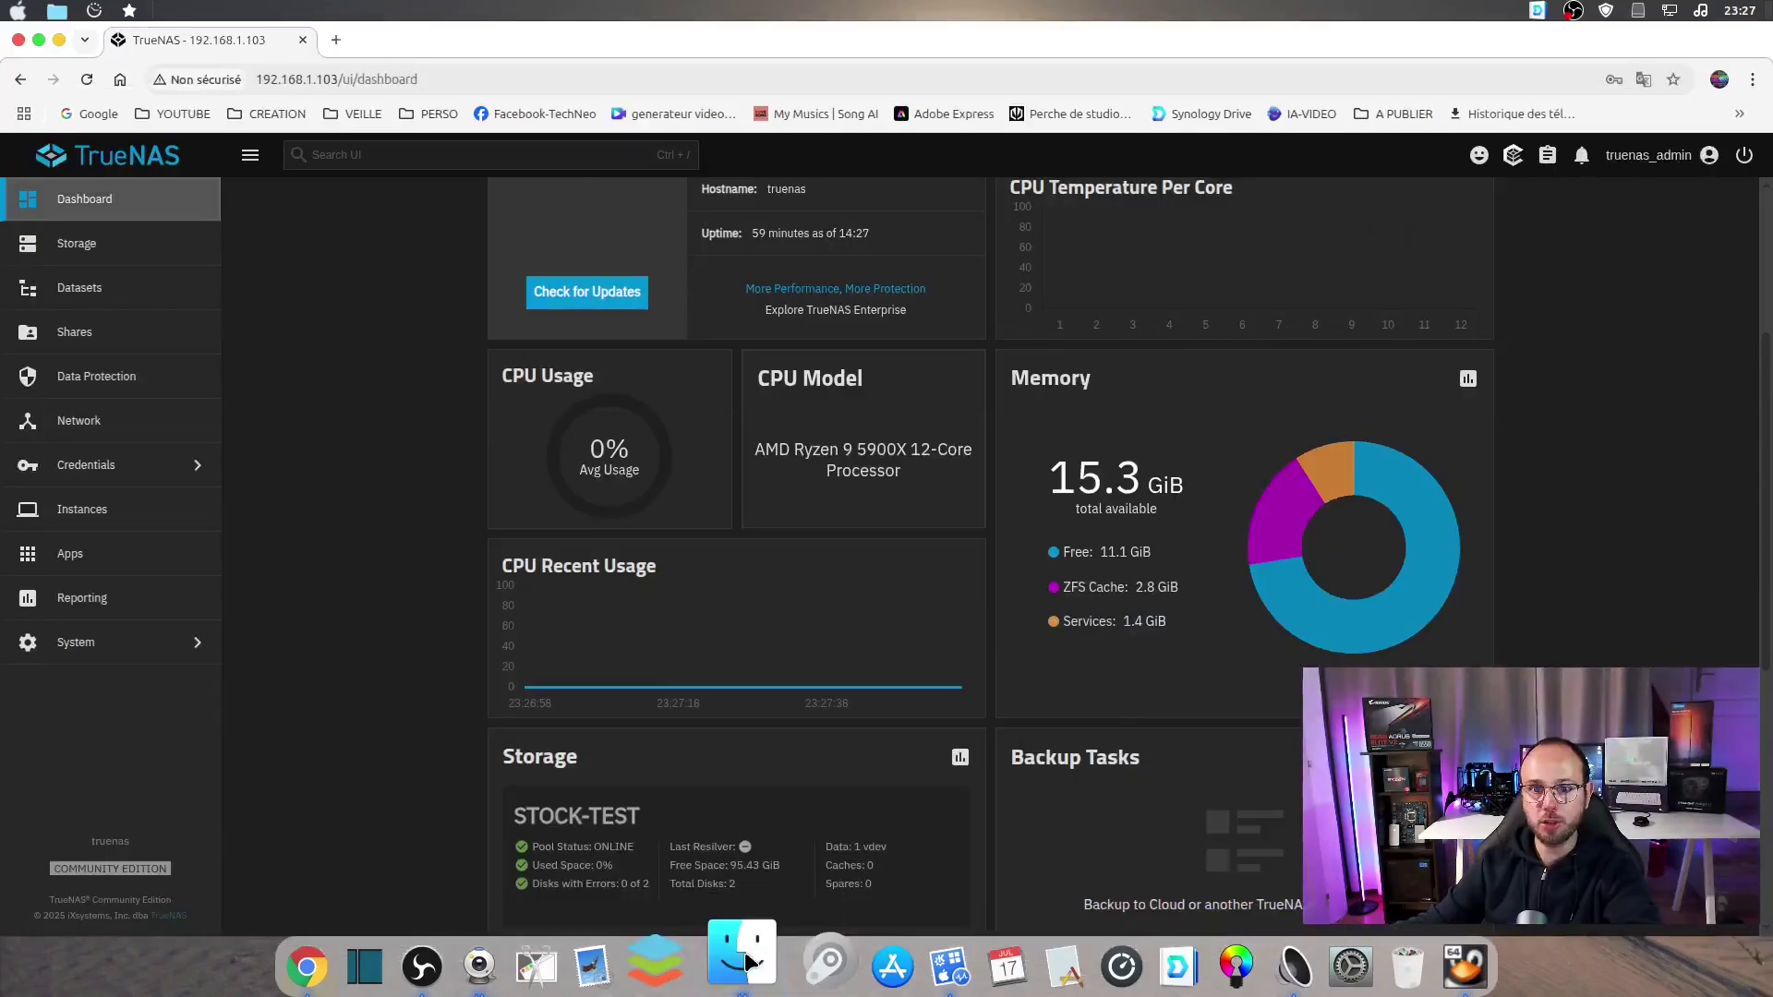
# Go to the bookmarked TECHNEO > 1-VIDÉOS > TRUNAS-PROJECT folder
pyautogui.click(748, 962)
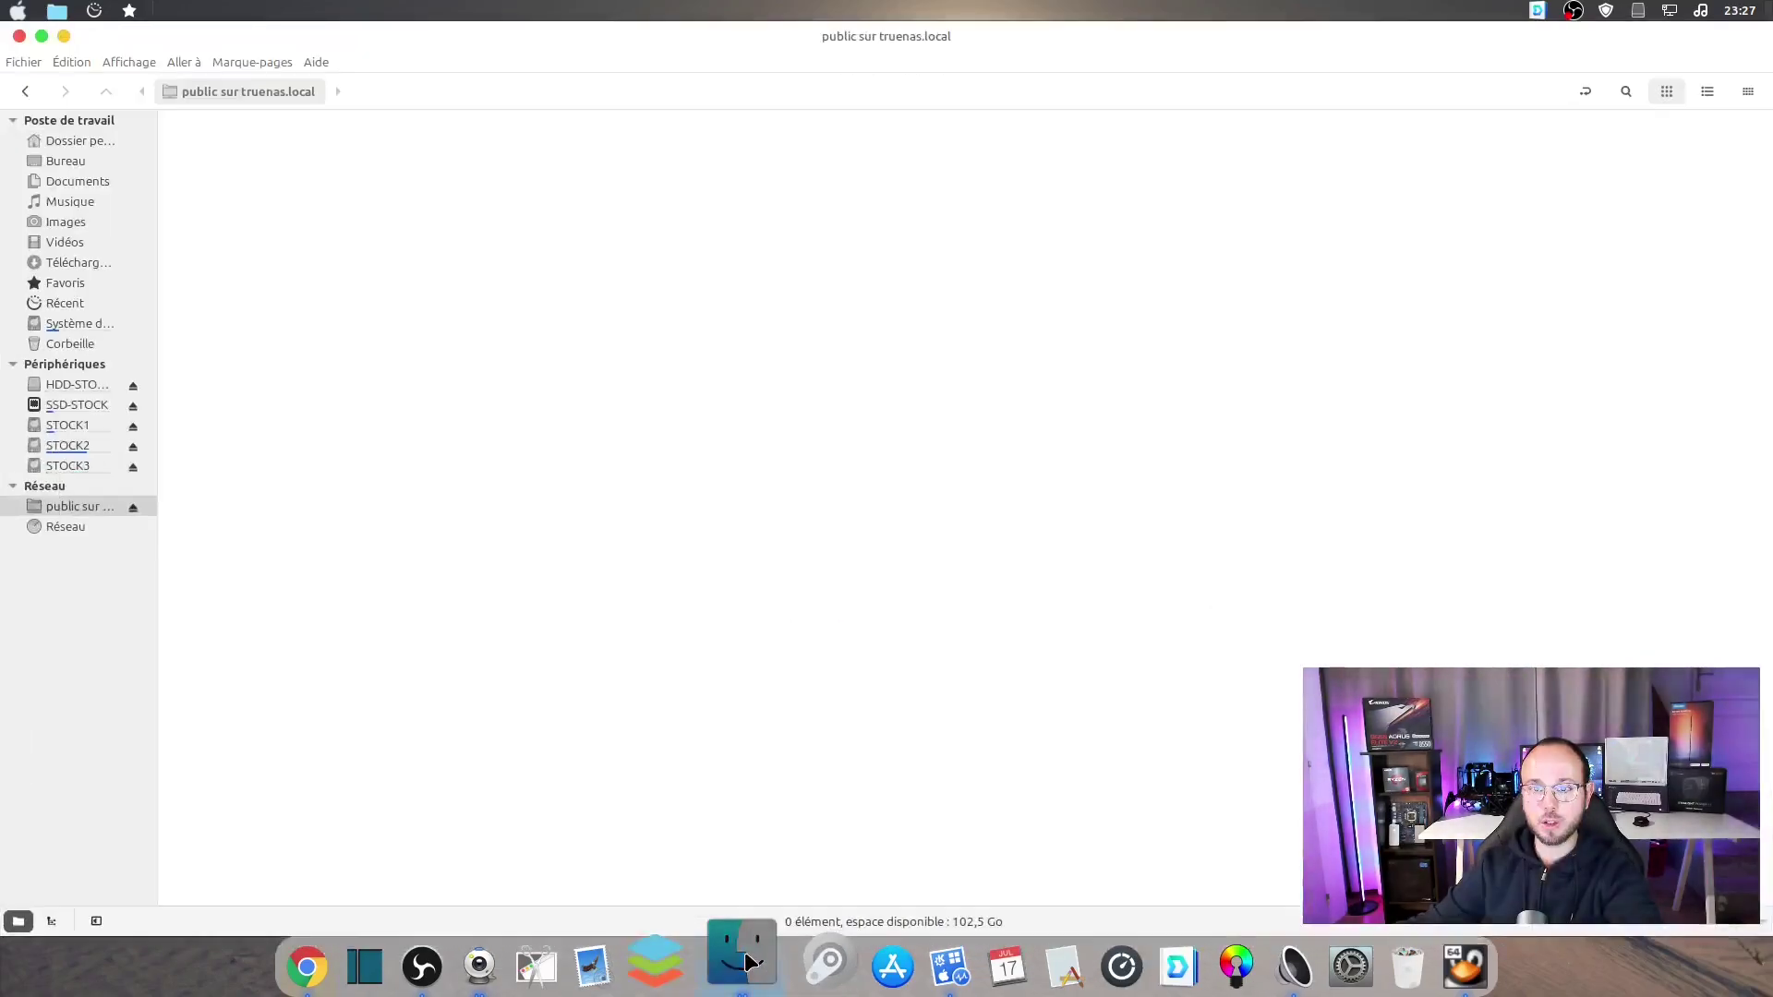
pyautogui.click(134, 17)
pyautogui.click(116, 47)
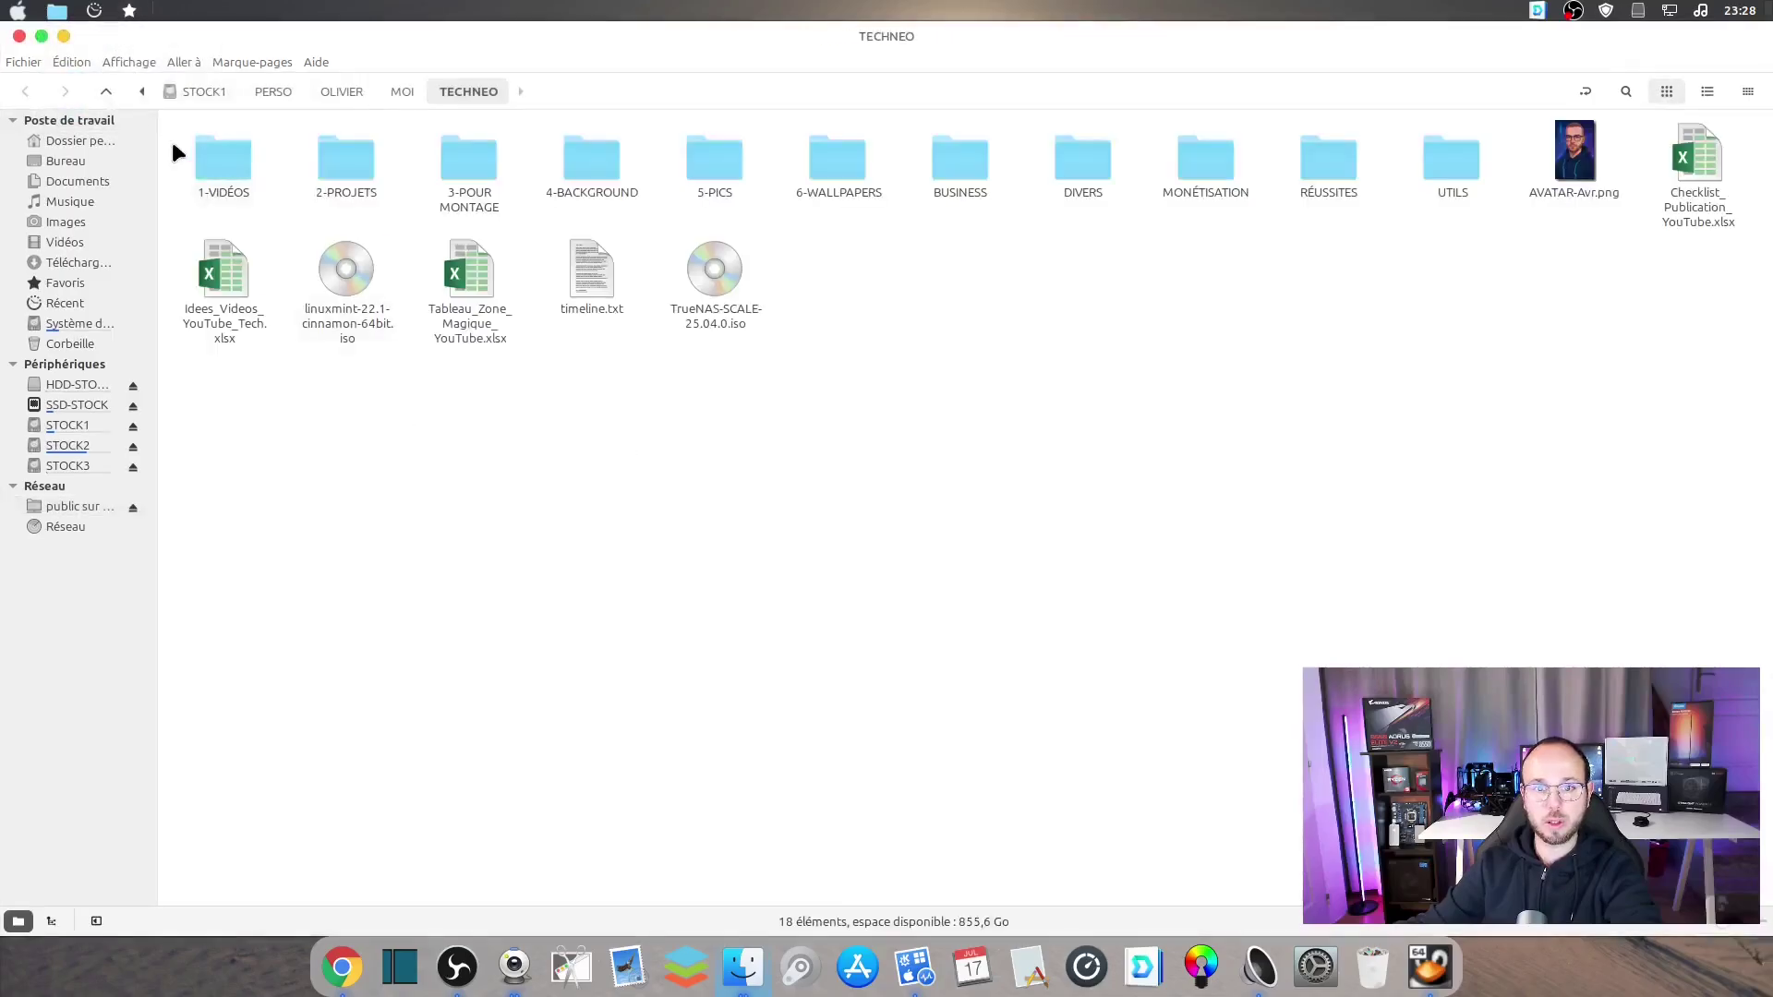
pyautogui.doubleClick(224, 159)
pyautogui.doubleClick(491, 170)
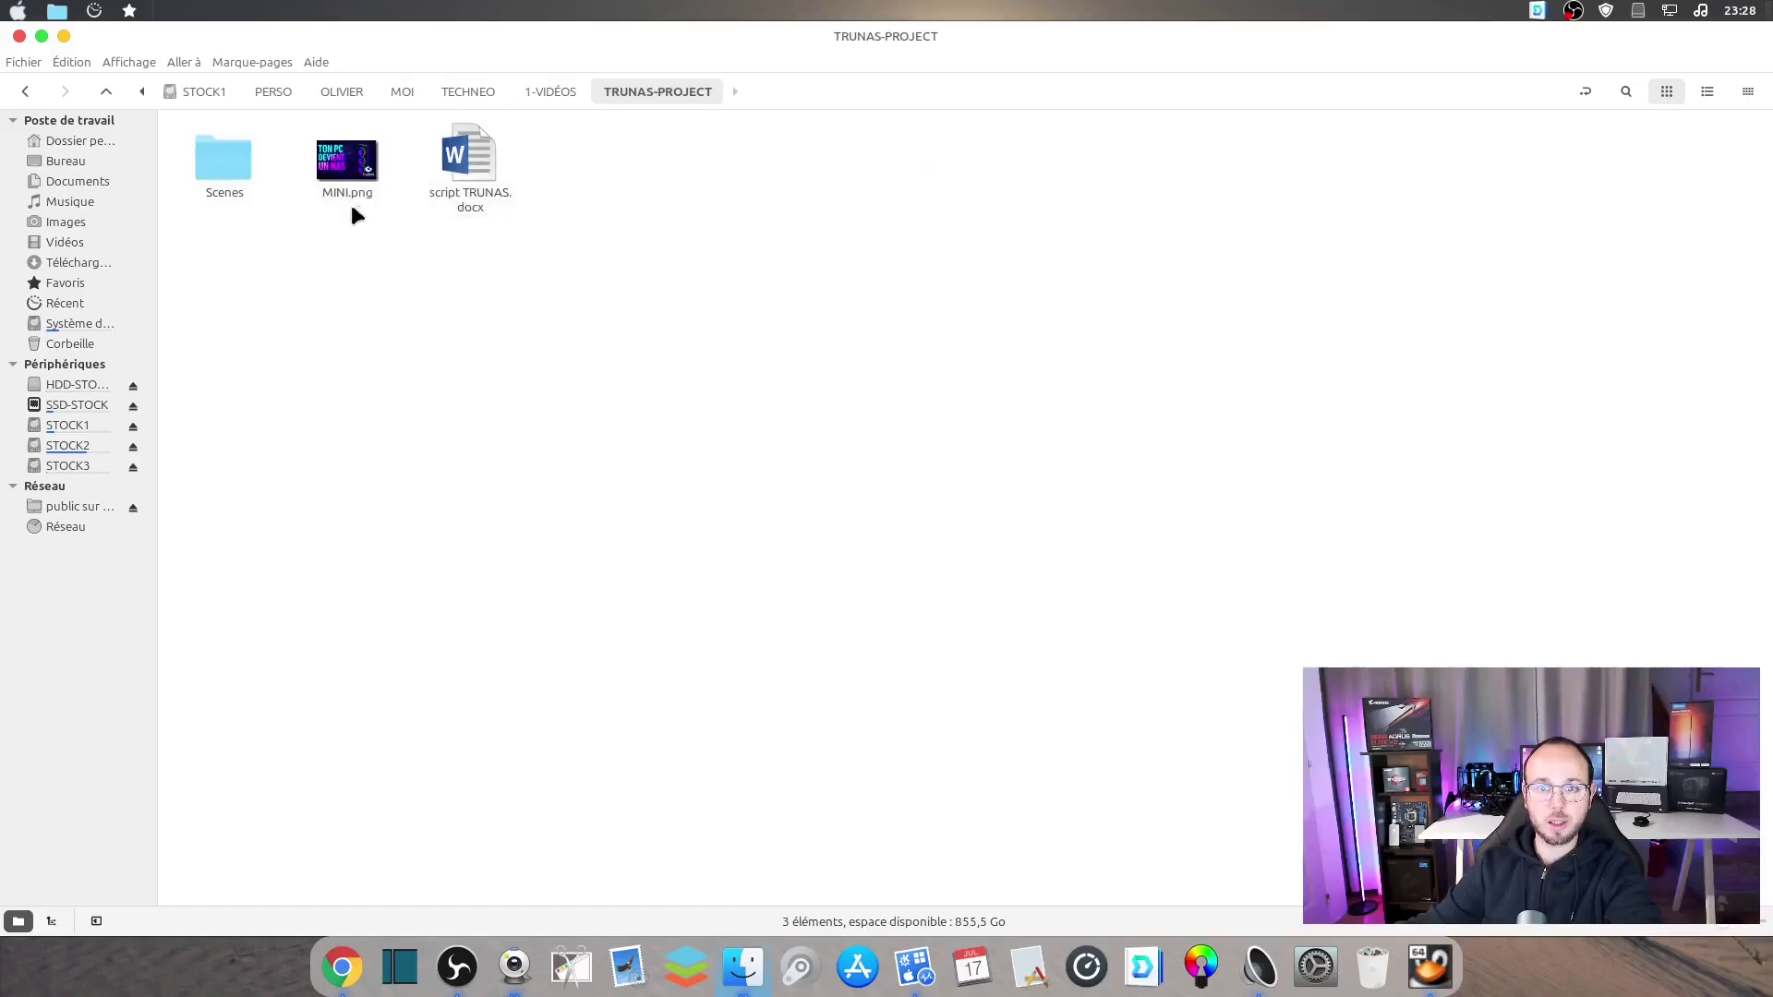
# Copy script TRUNAS.docx and paste it into the truenas Public share
pyautogui.rightClick(459, 158)
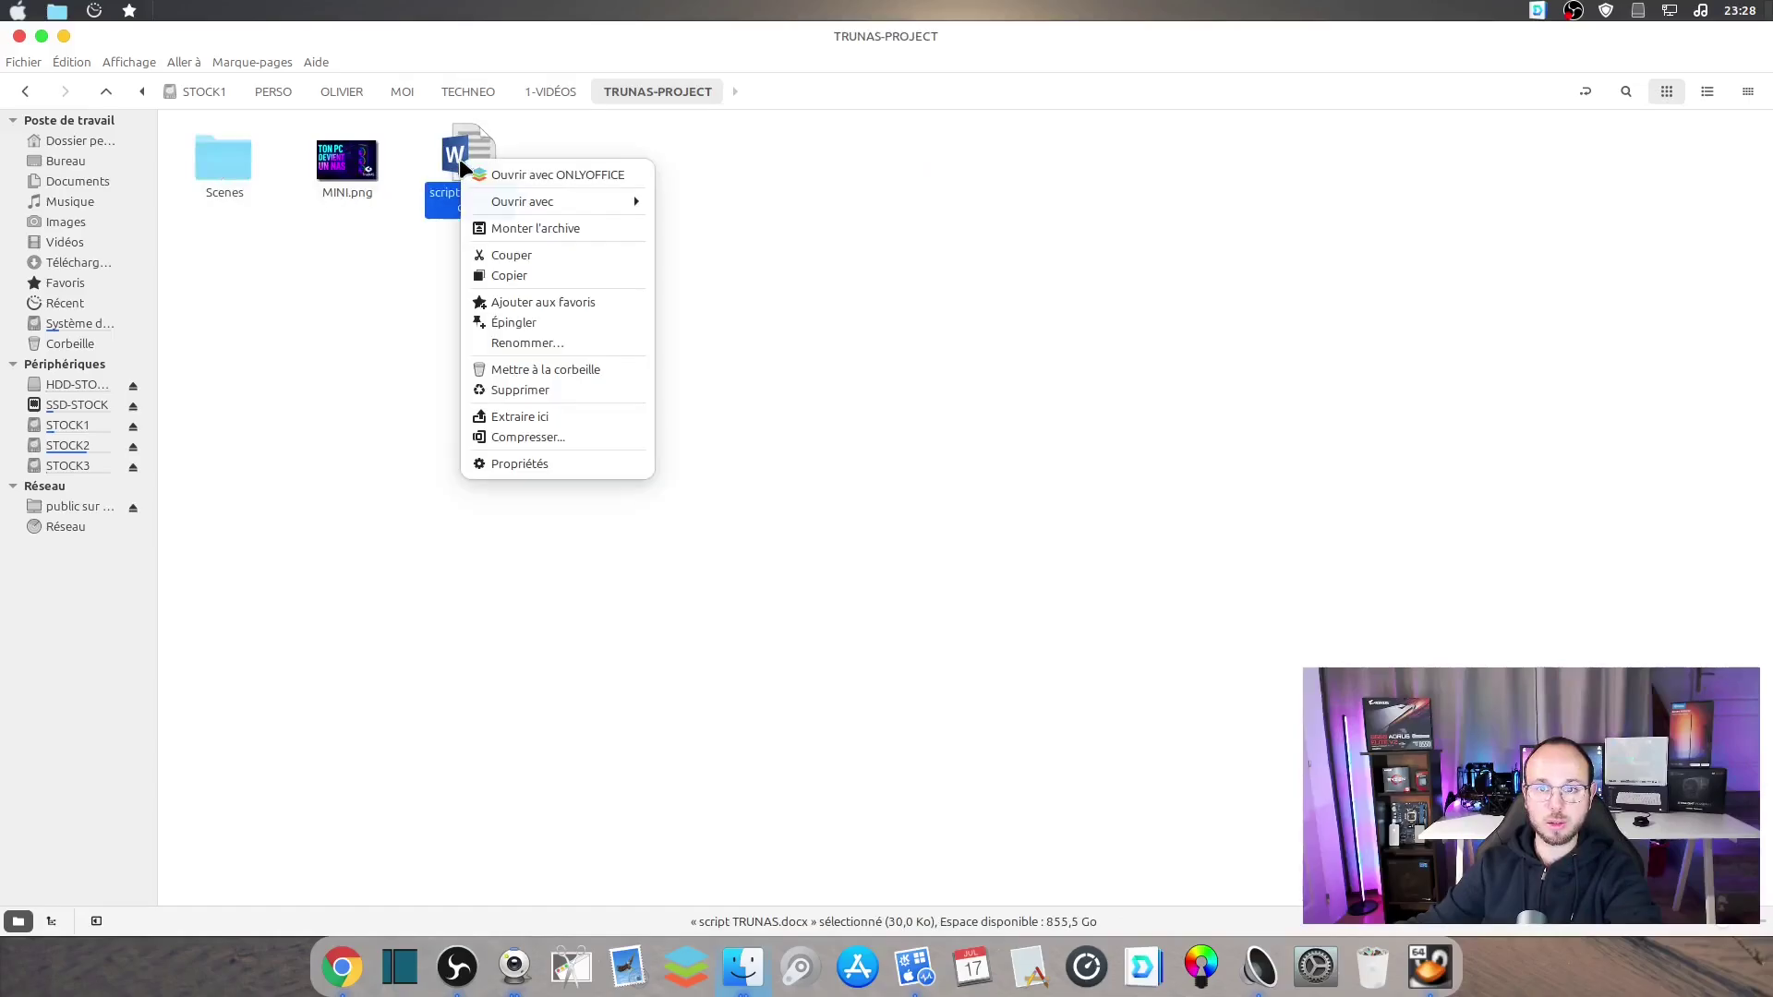
pyautogui.click(511, 275)
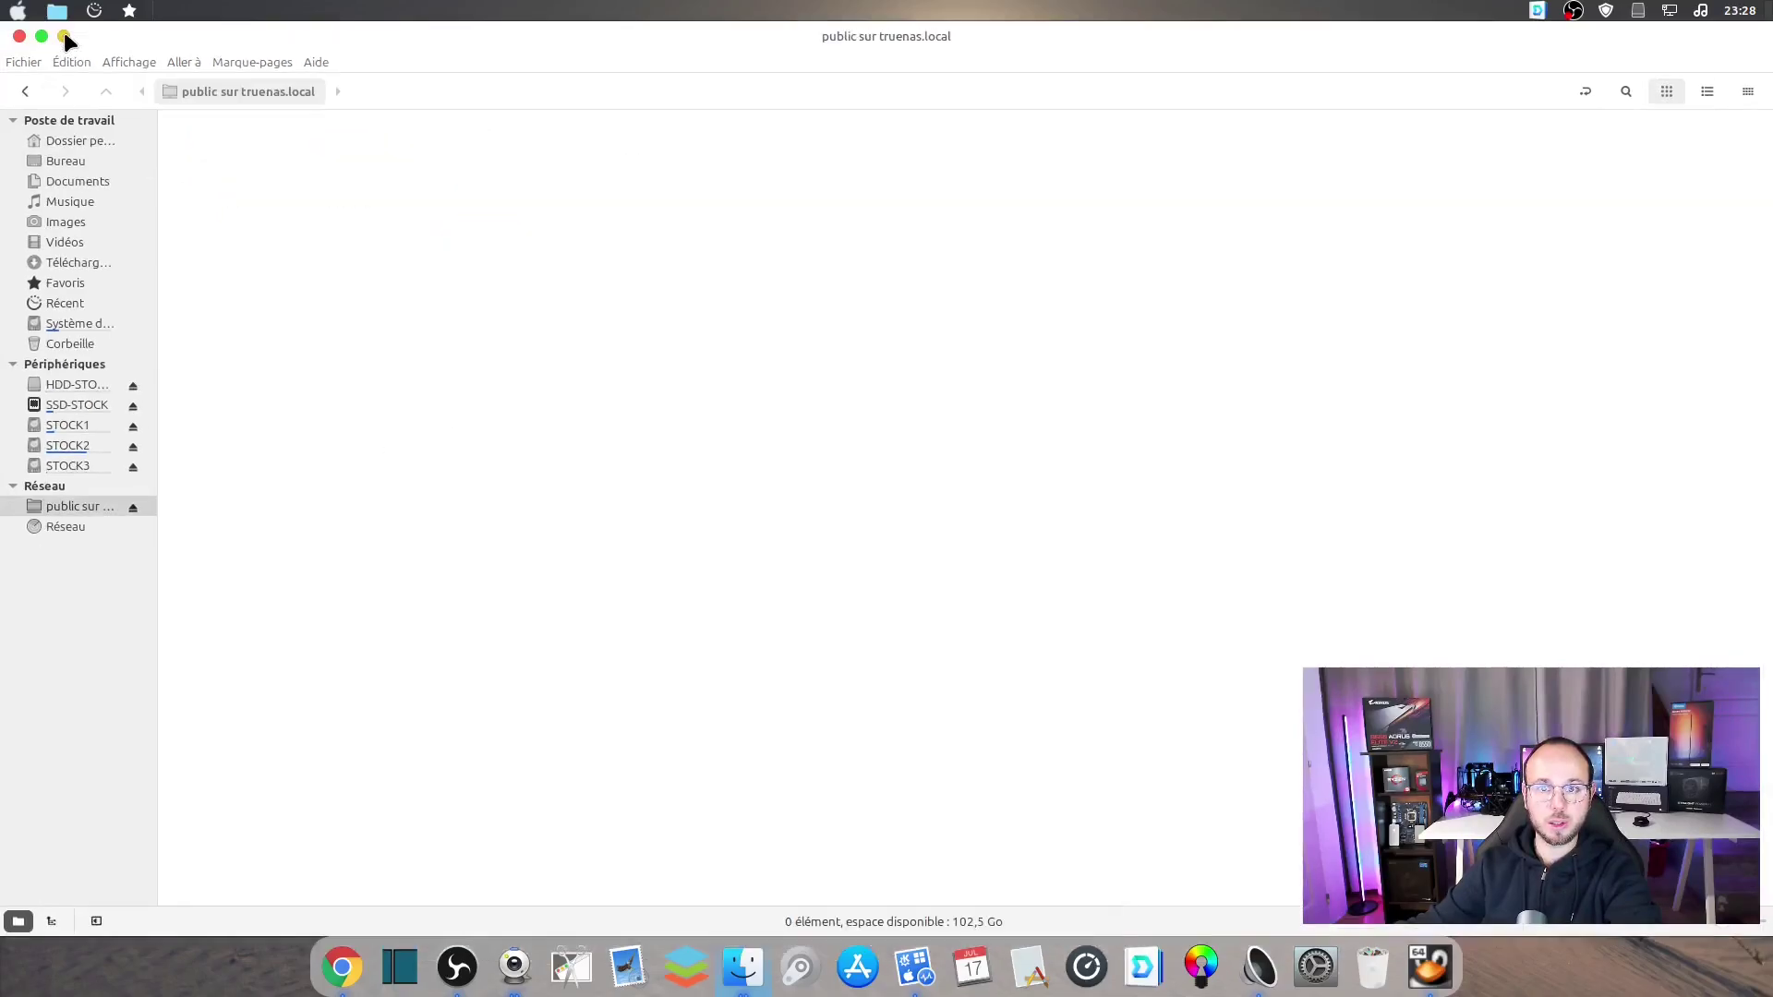
pyautogui.rightClick(645, 297)
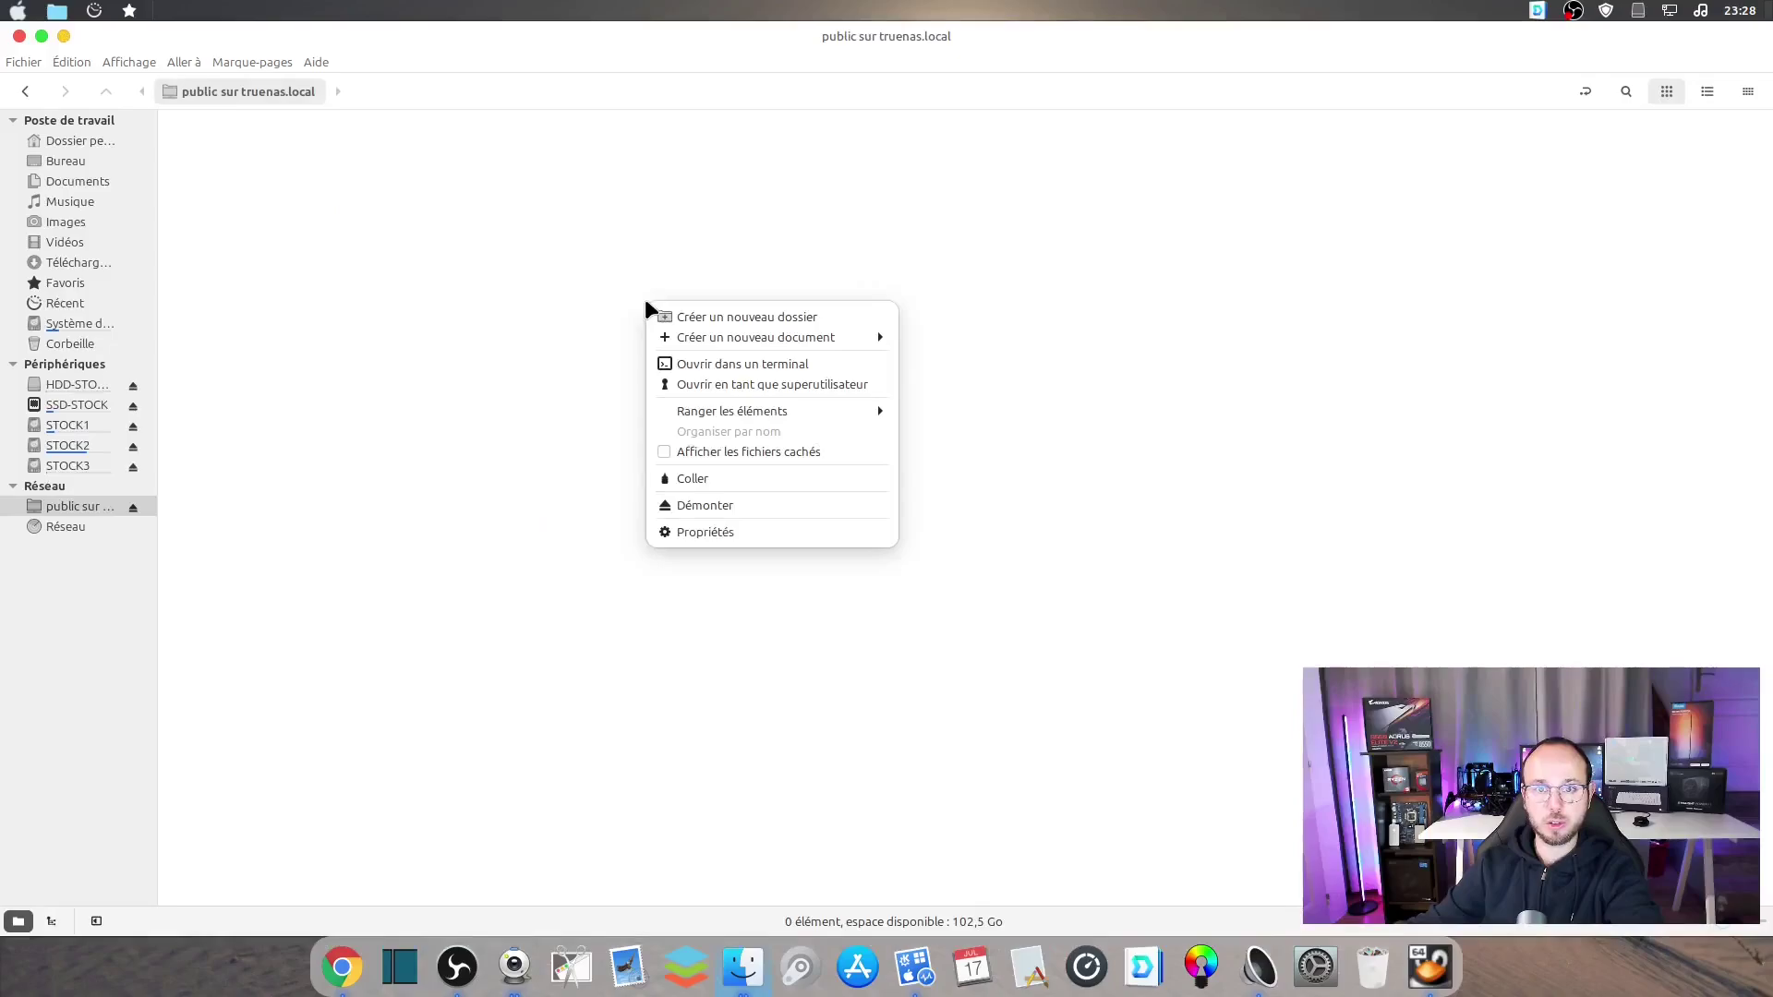
pyautogui.click(673, 479)
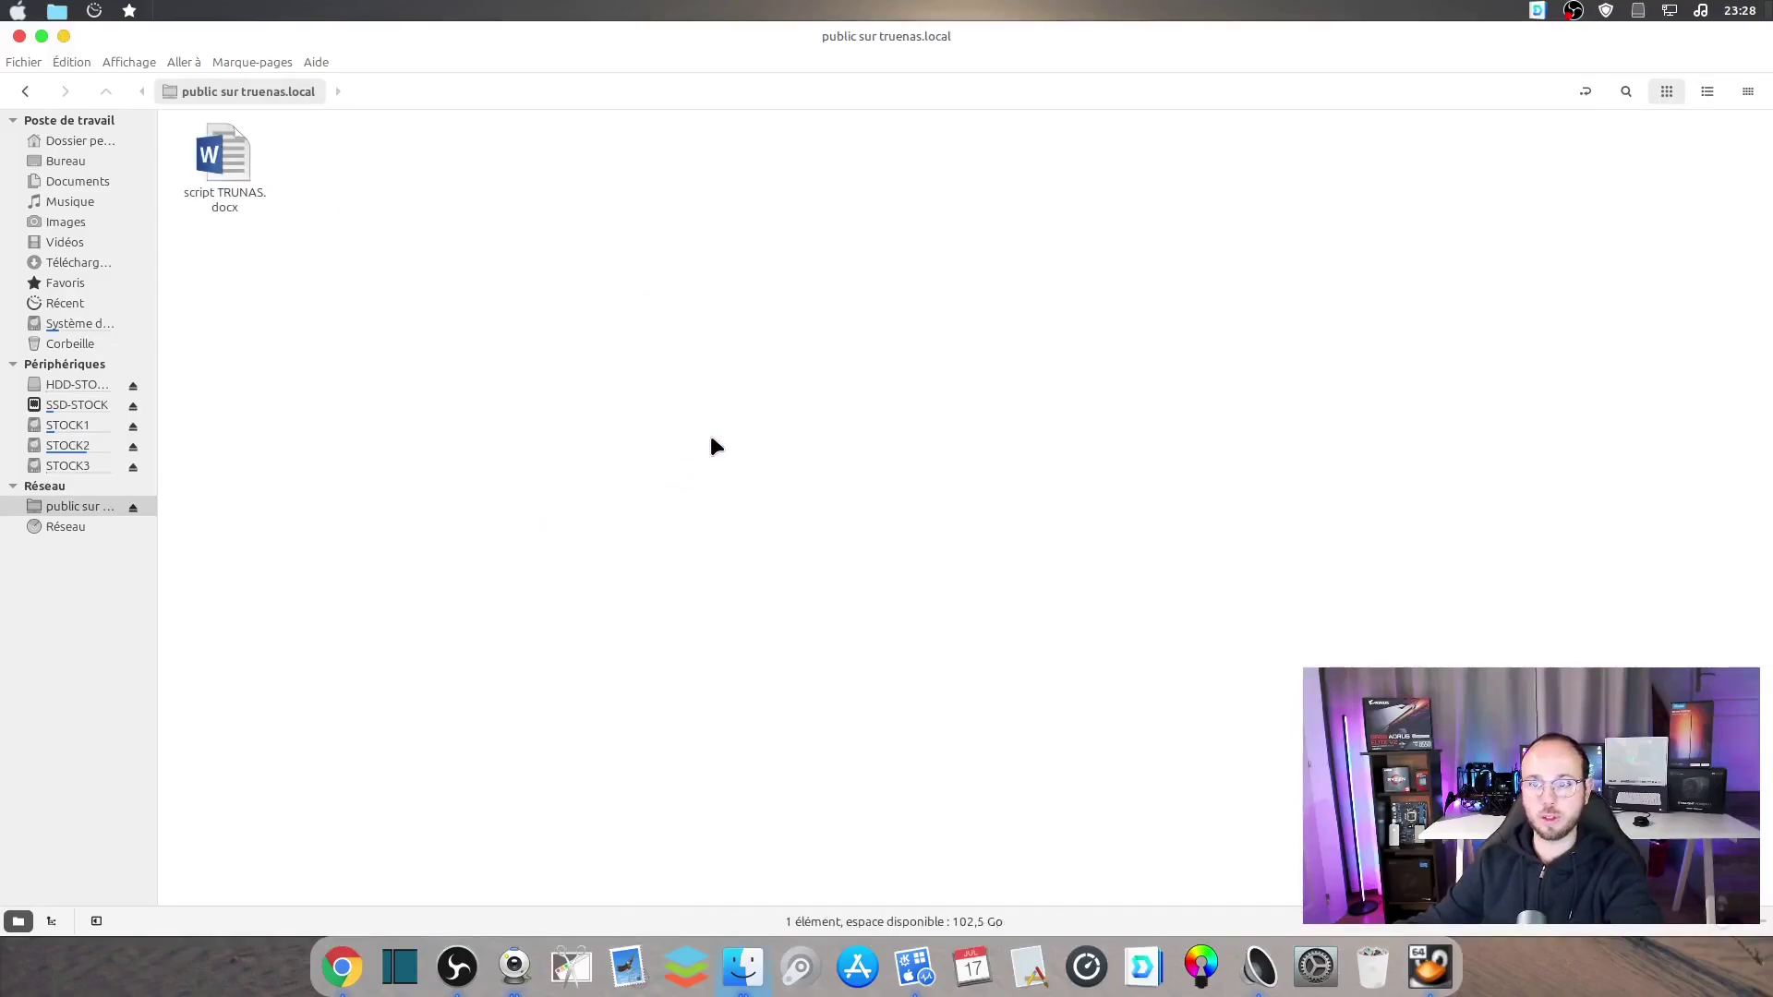
pyautogui.moveTo(238, 161)
pyautogui.mouseDown()
pyautogui.moveTo(635, 497)
pyautogui.moveTo(363, 242)
pyautogui.moveTo(238, 161)
pyautogui.mouseUp()
pyautogui.click(694, 302)
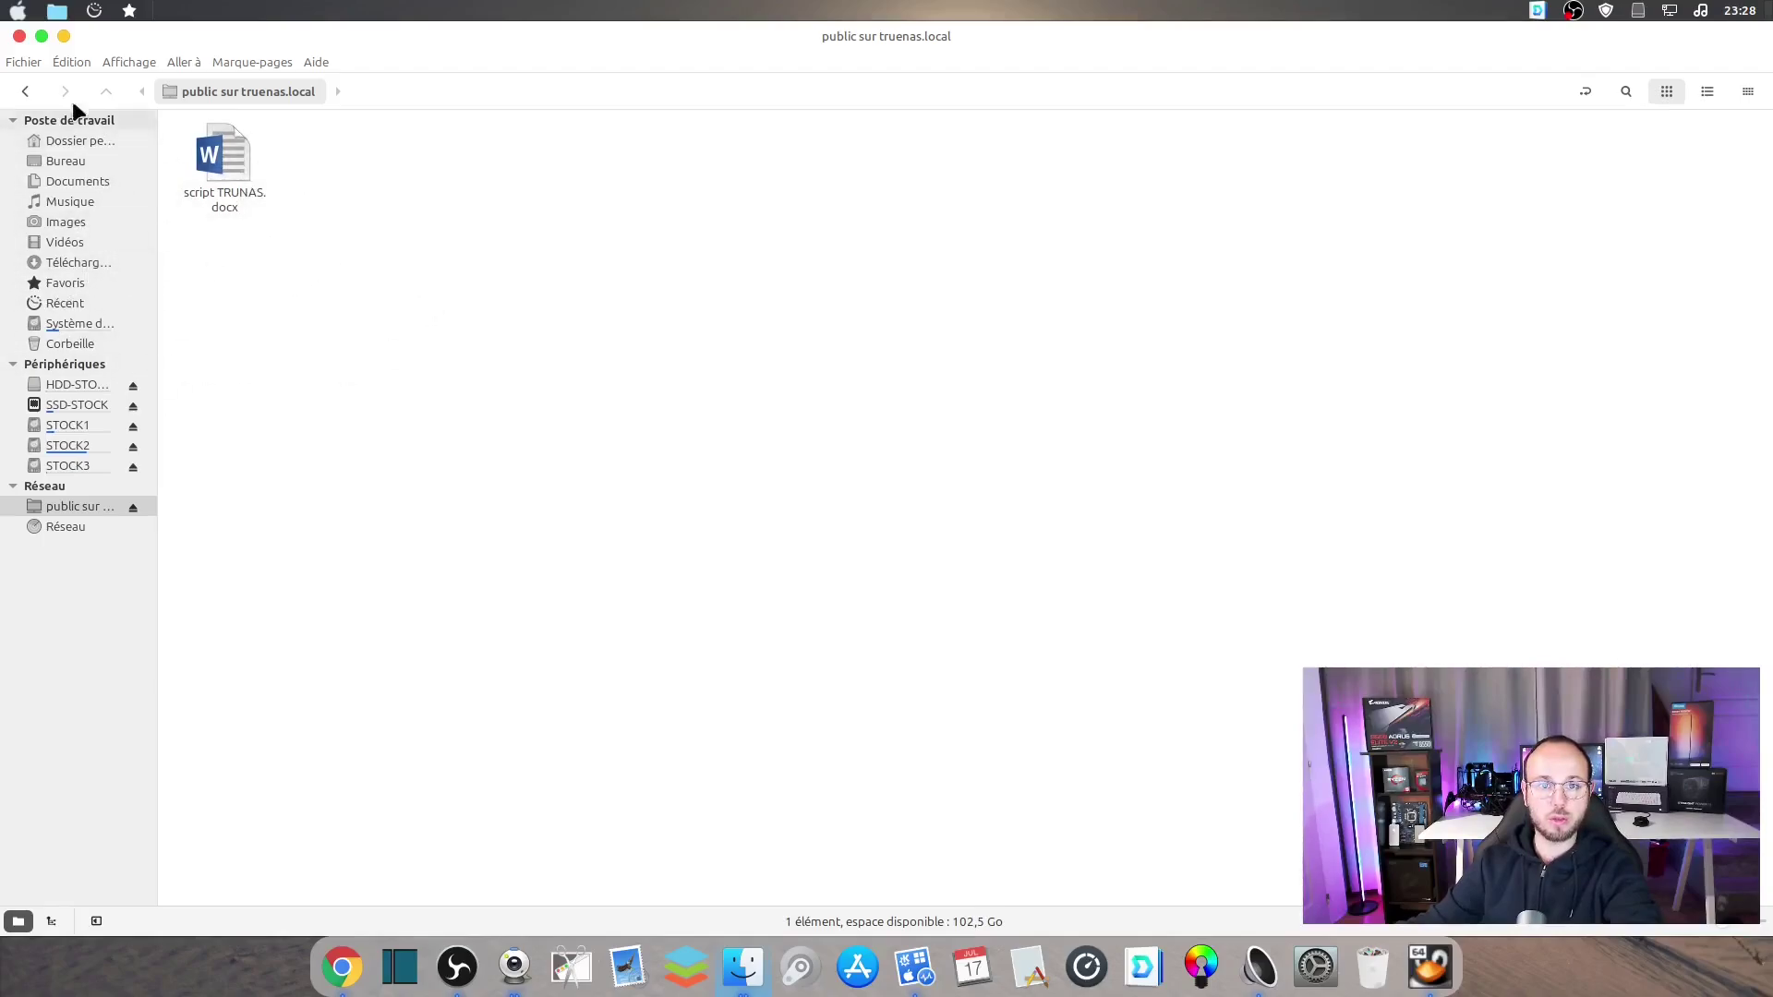
# Reopen the Public share from the truenas shares list to confirm the copy
pyautogui.click(26, 91)
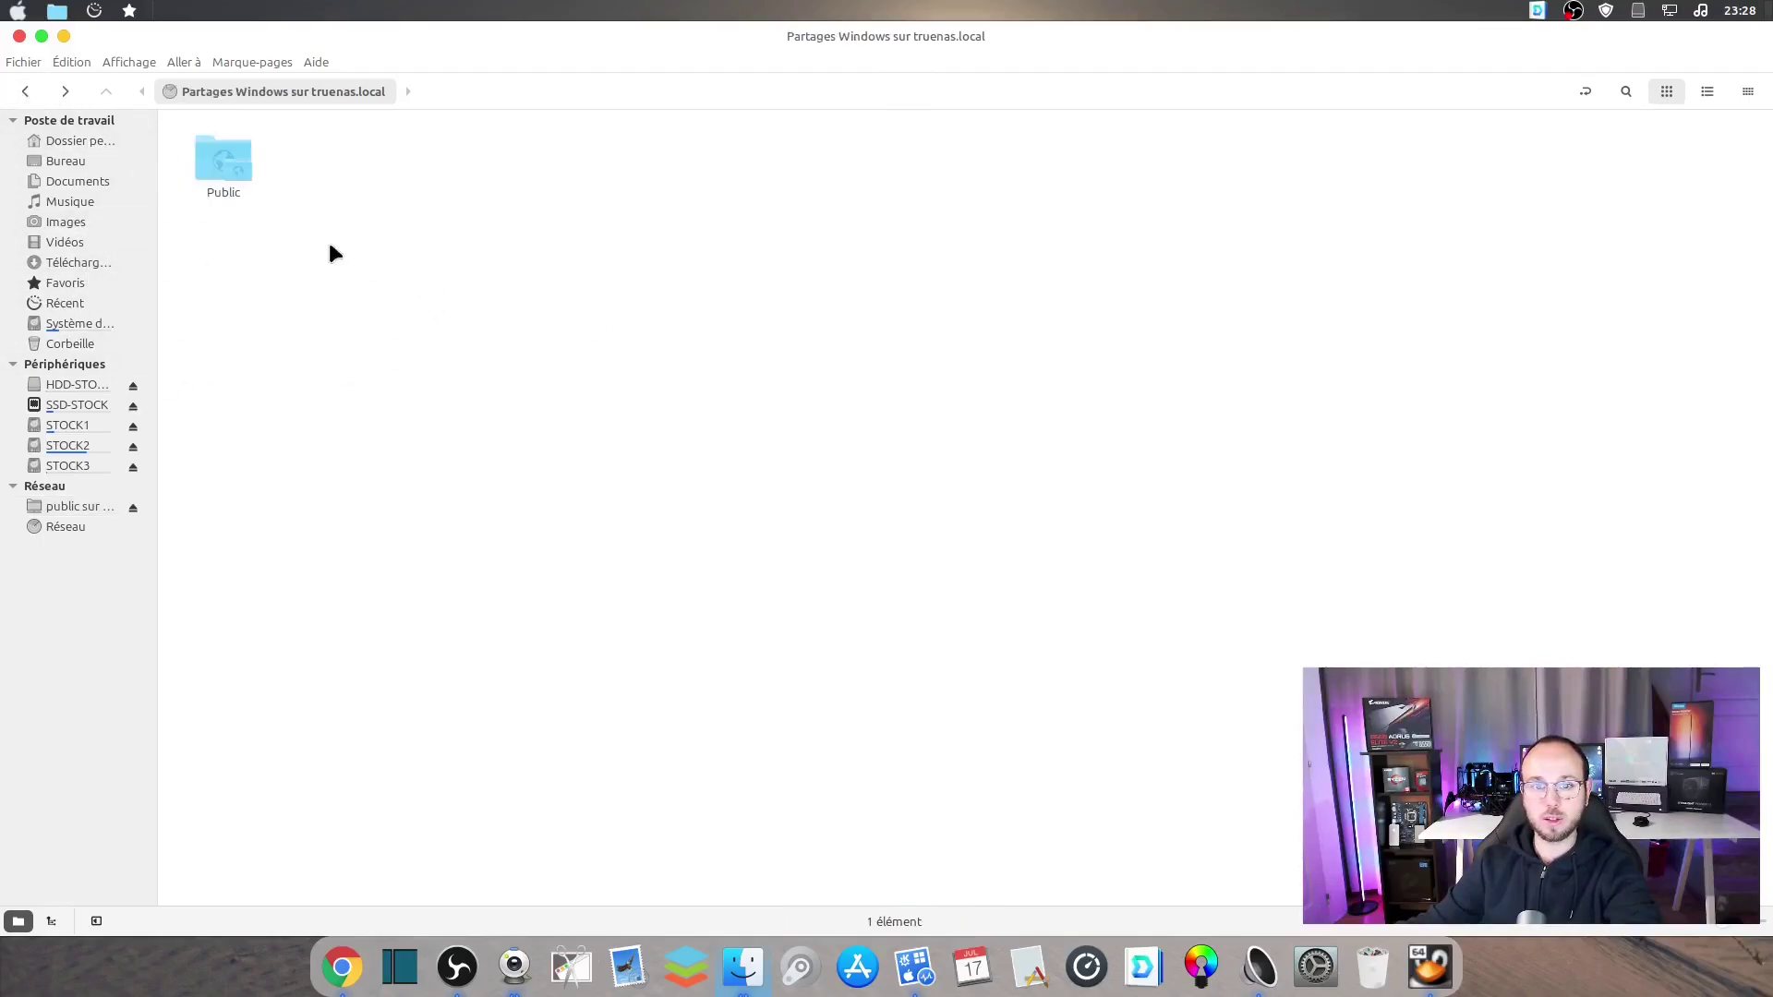
pyautogui.rightClick(214, 166)
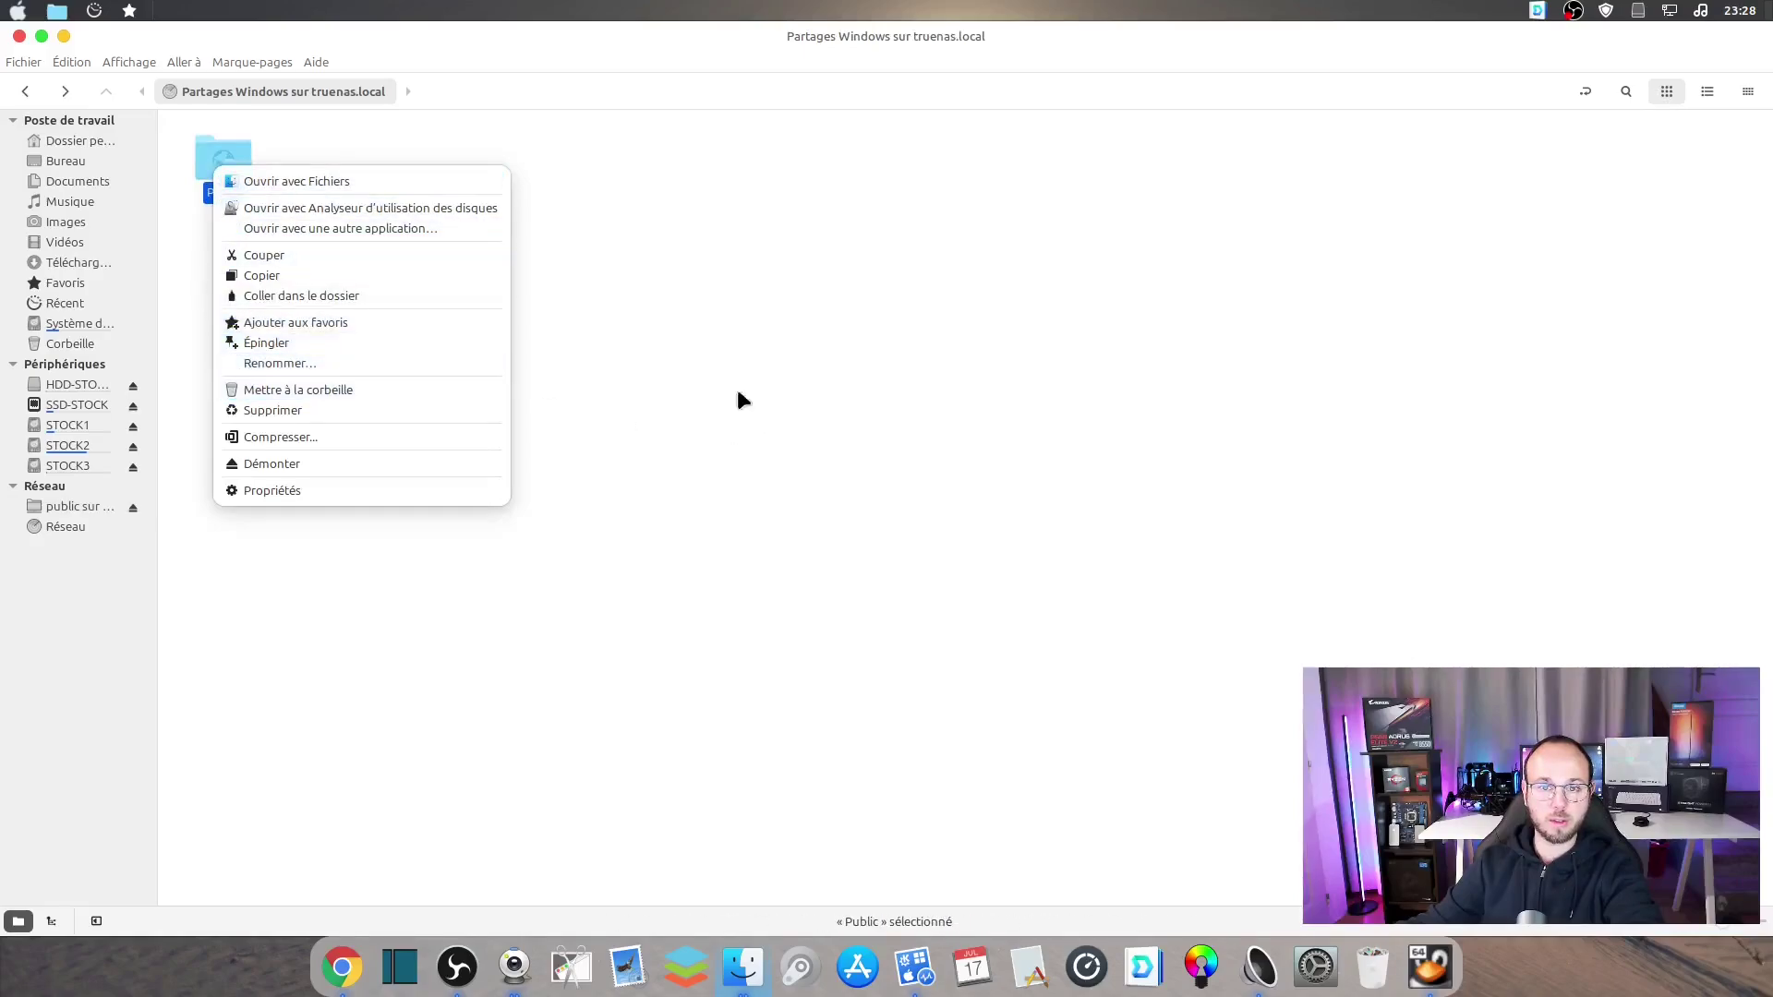
pyautogui.click(851, 372)
pyautogui.doubleClick(212, 152)
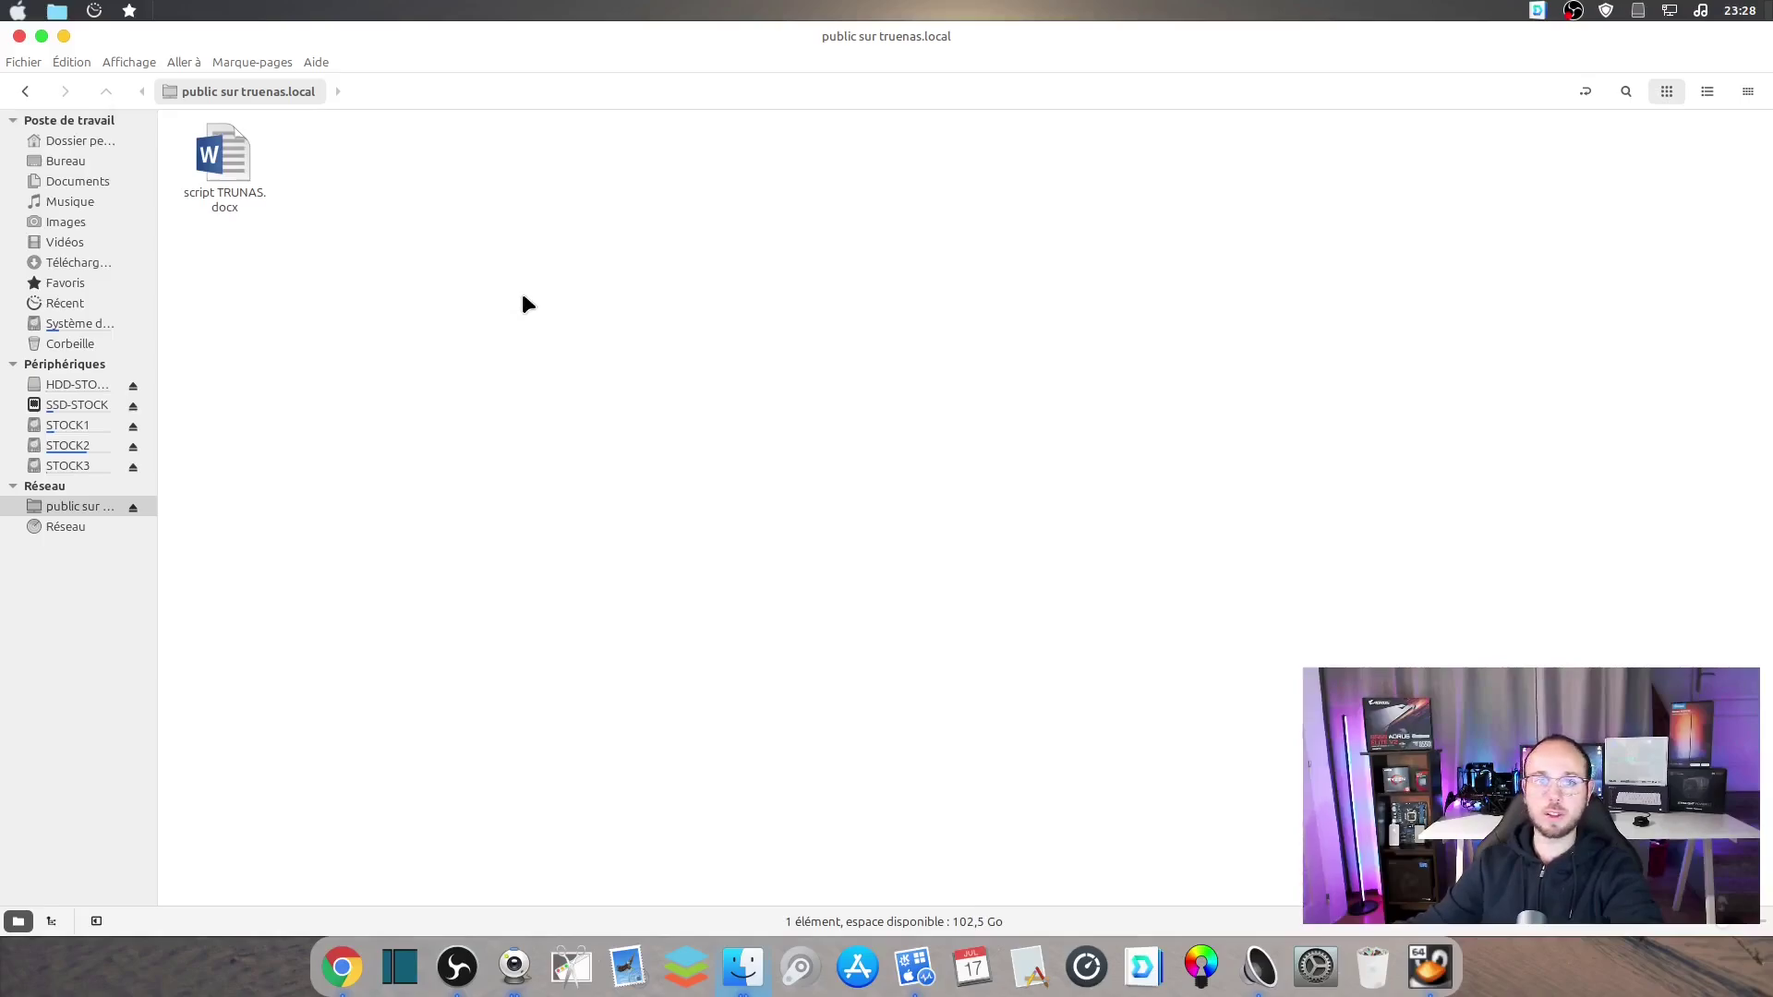
pyautogui.moveTo(219, 176)
pyautogui.mouseDown()
pyautogui.moveTo(307, 319)
pyautogui.moveTo(390, 389)
pyautogui.moveTo(538, 322)
pyautogui.moveTo(277, 221)
pyautogui.moveTo(160, 250)
pyautogui.moveTo(211, 163)
pyautogui.mouseUp()
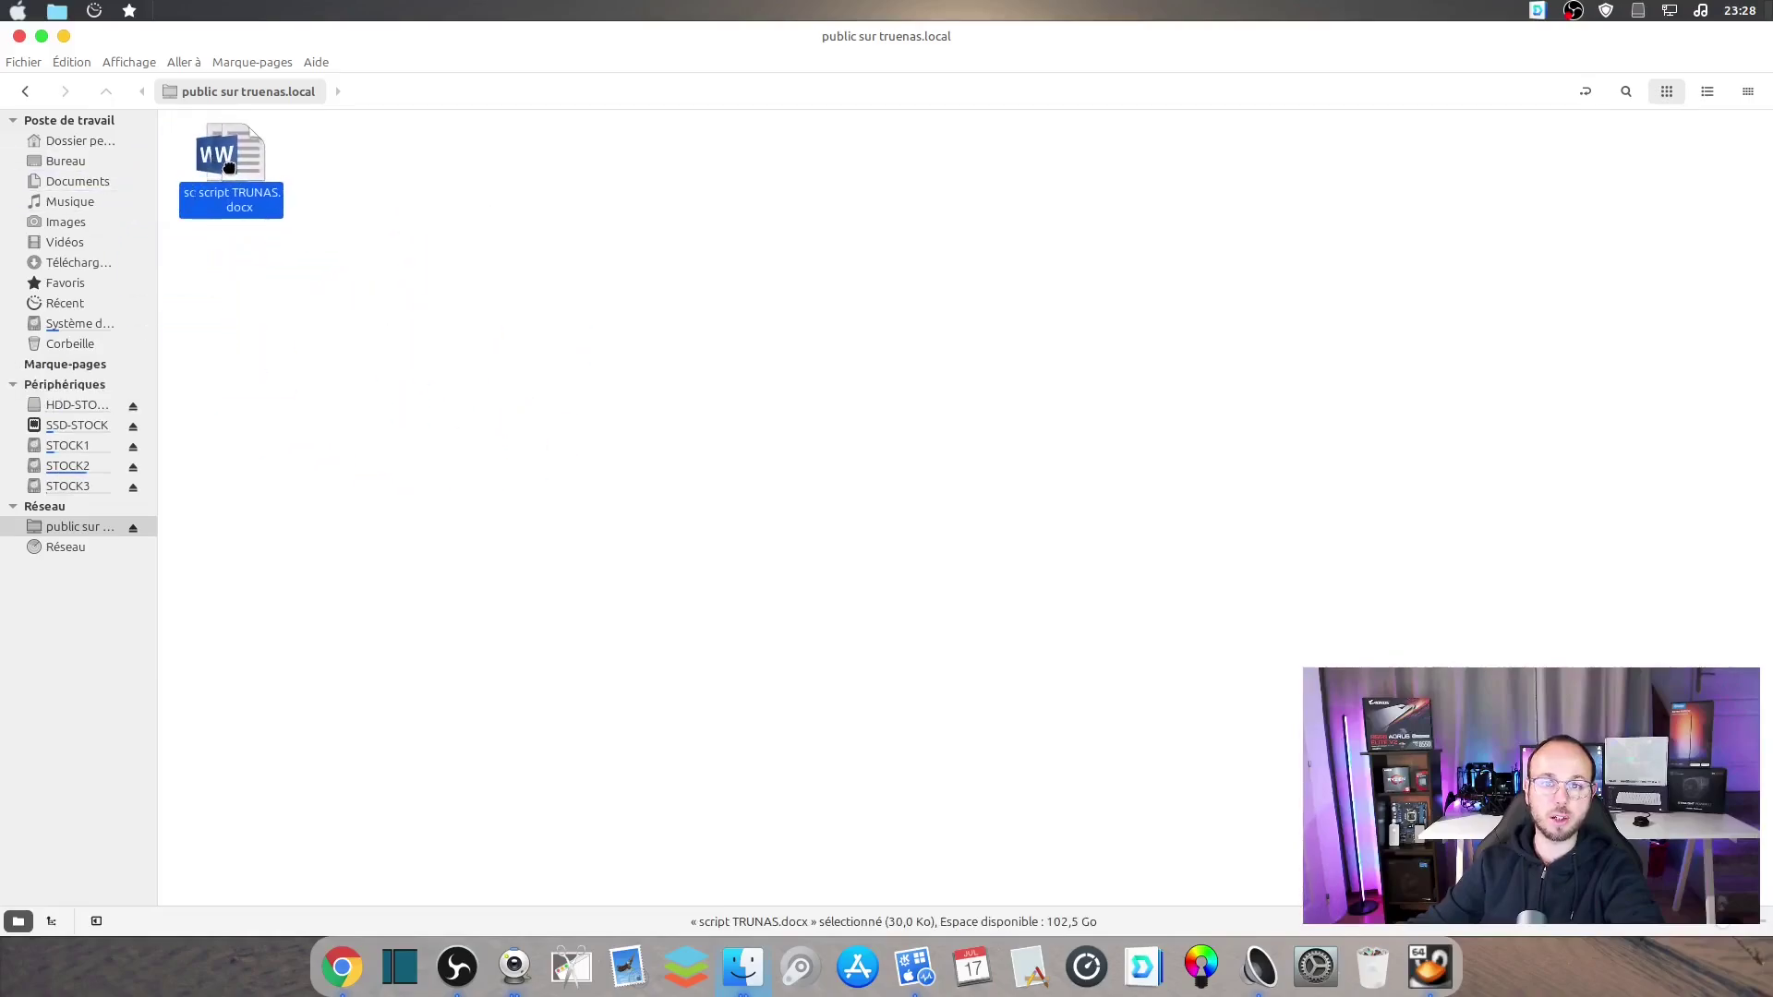
pyautogui.click(523, 314)
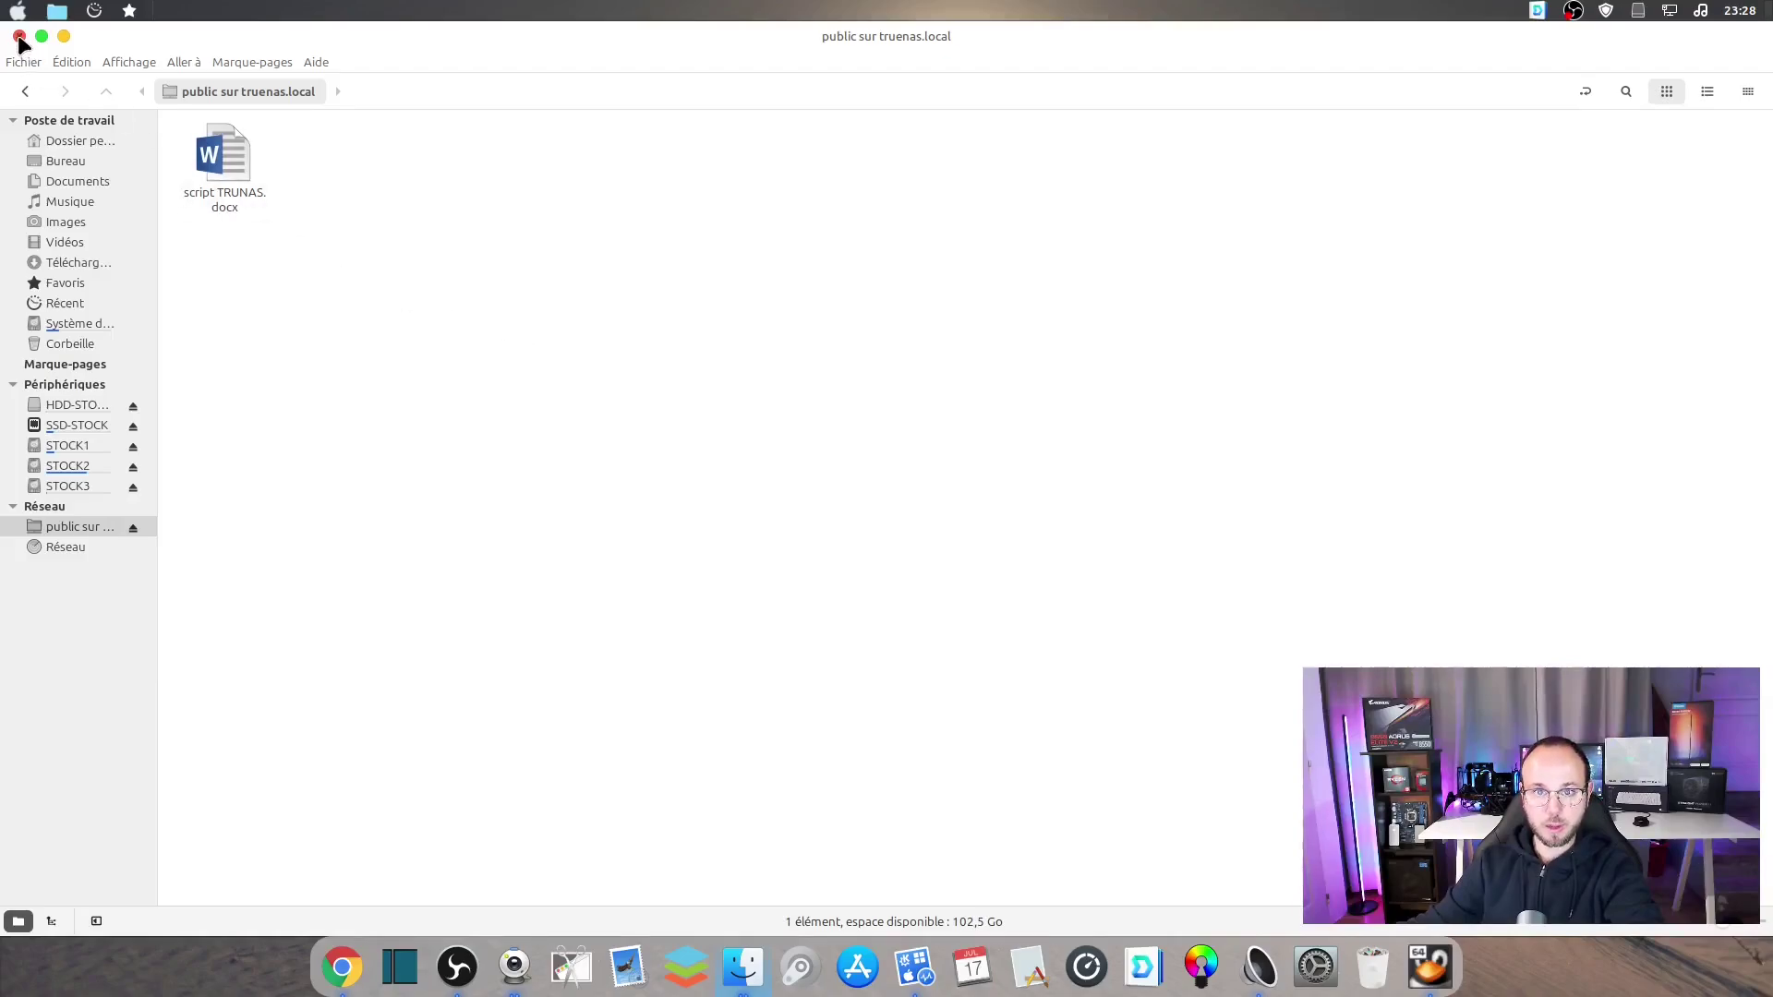
# Close the file manager and hide the browser and VirtualBox windows to reveal the desktop
pyautogui.click(26, 93)
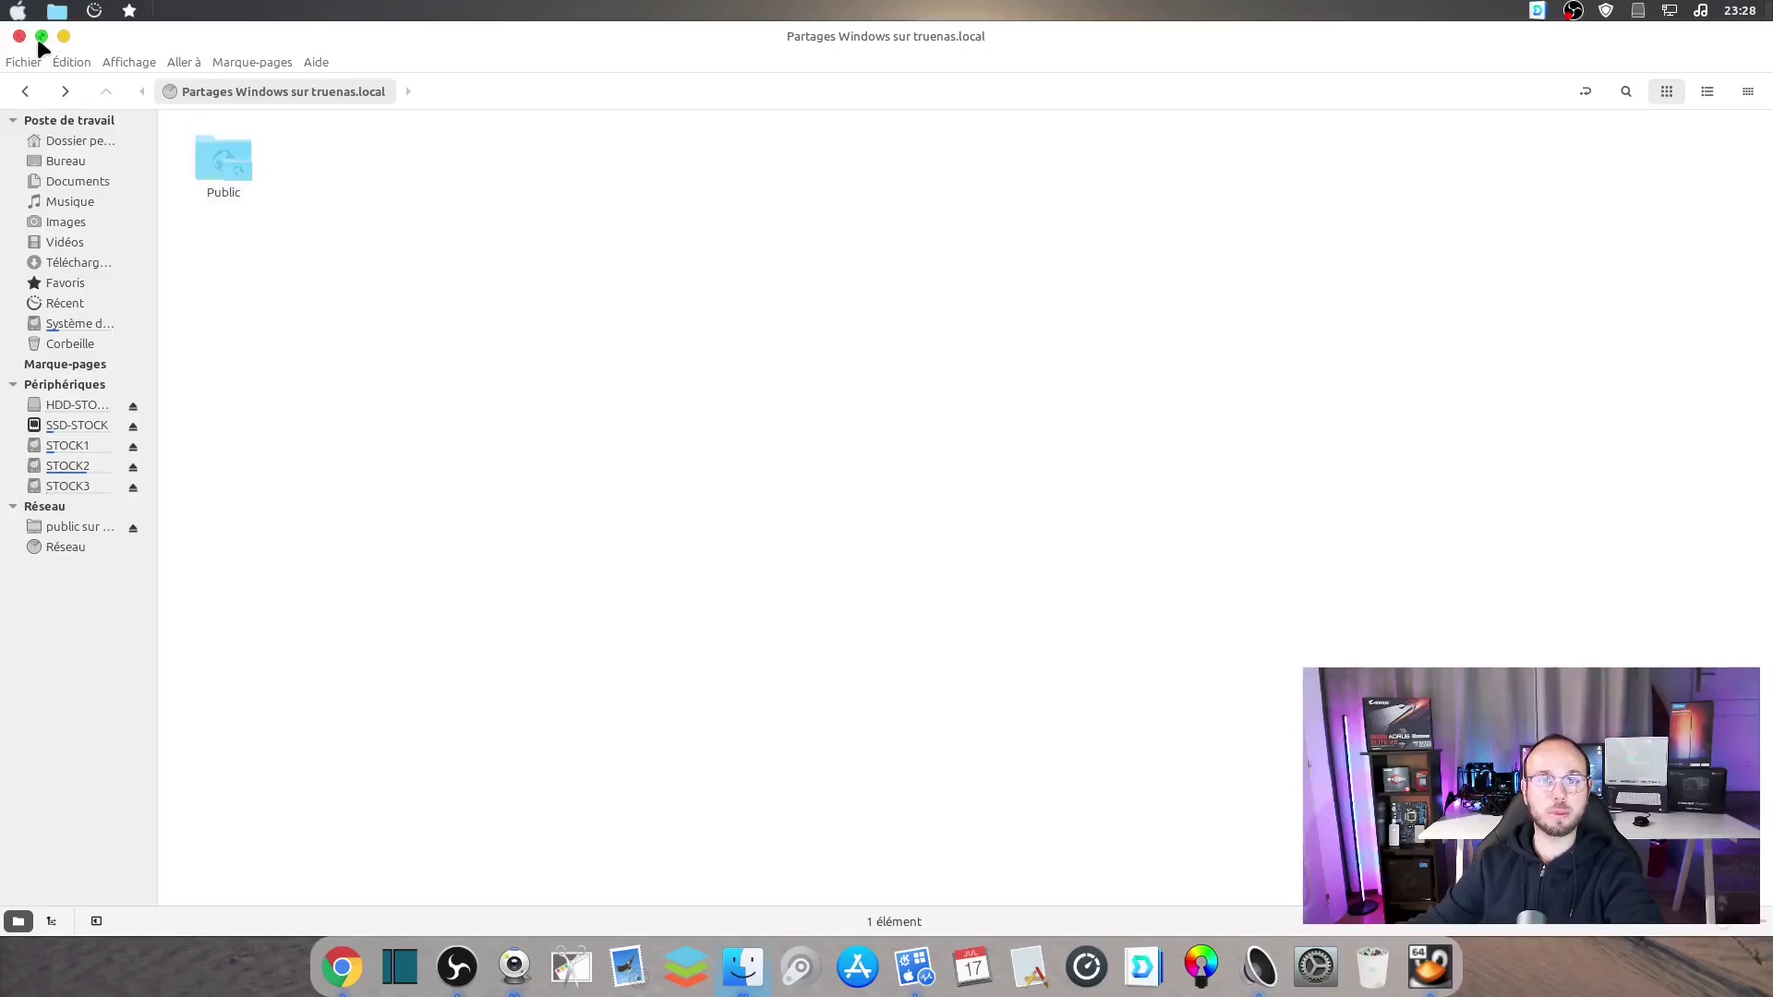
pyautogui.hotkey('alt', 'Home')
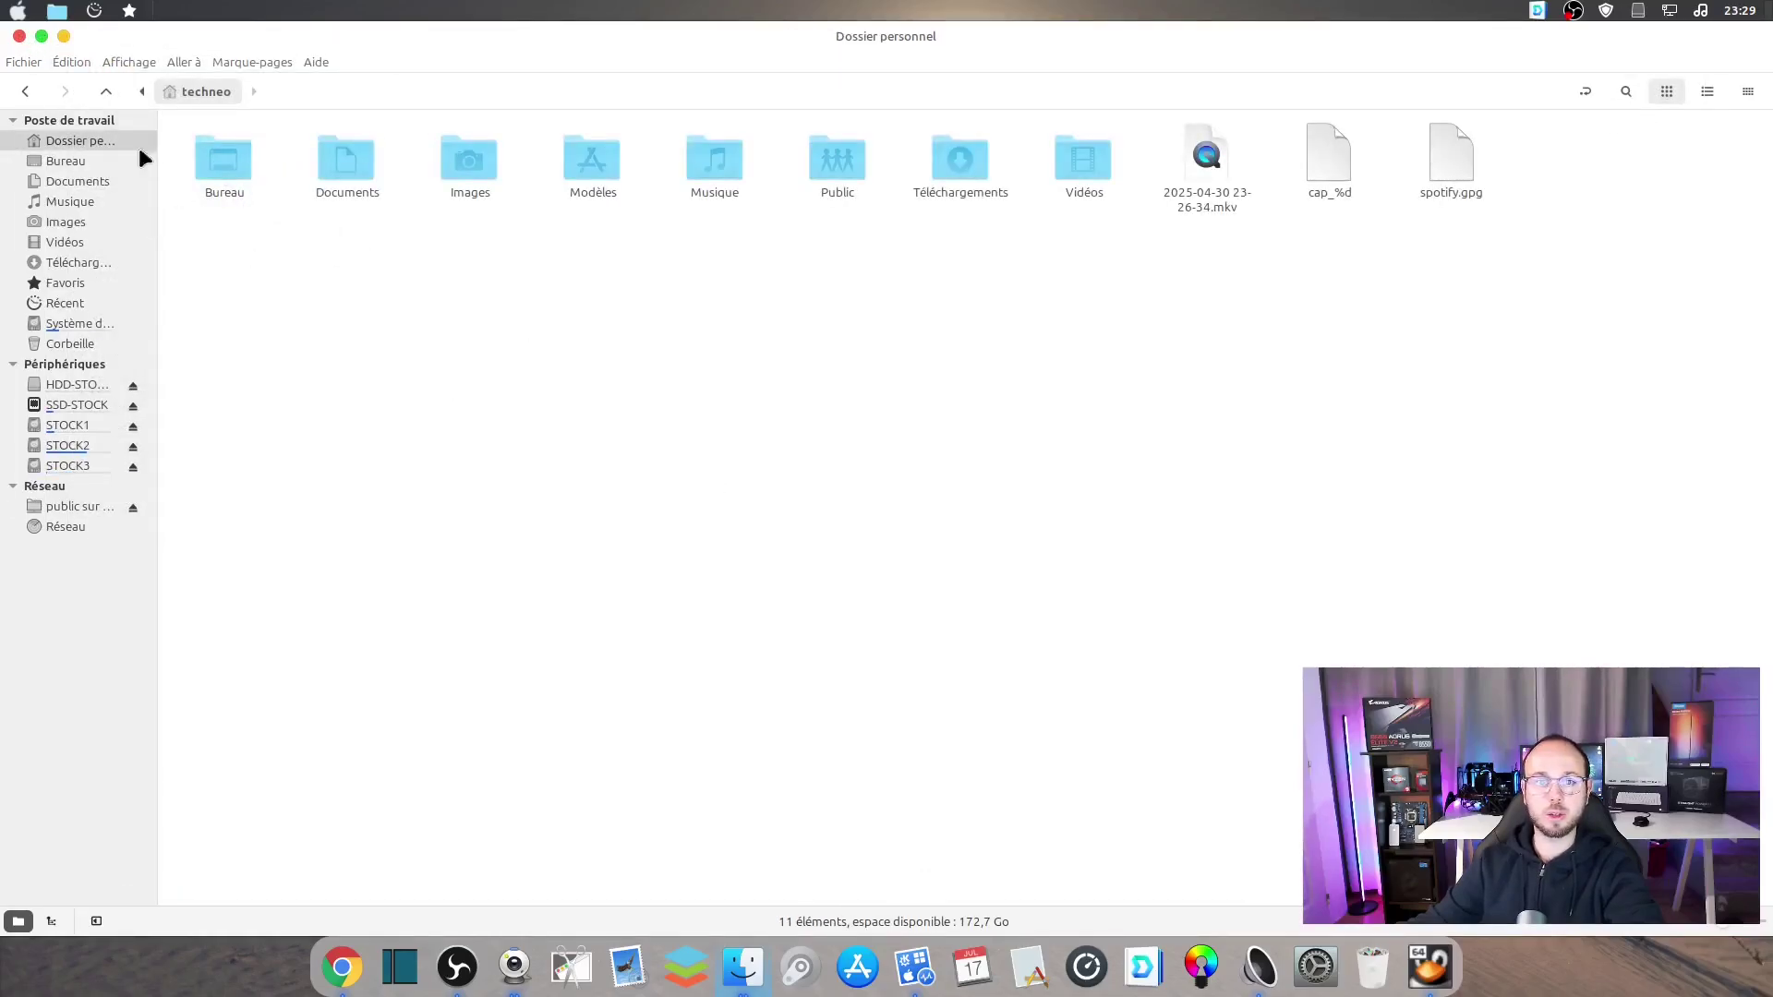
pyautogui.hotkey('alt', 'Left')
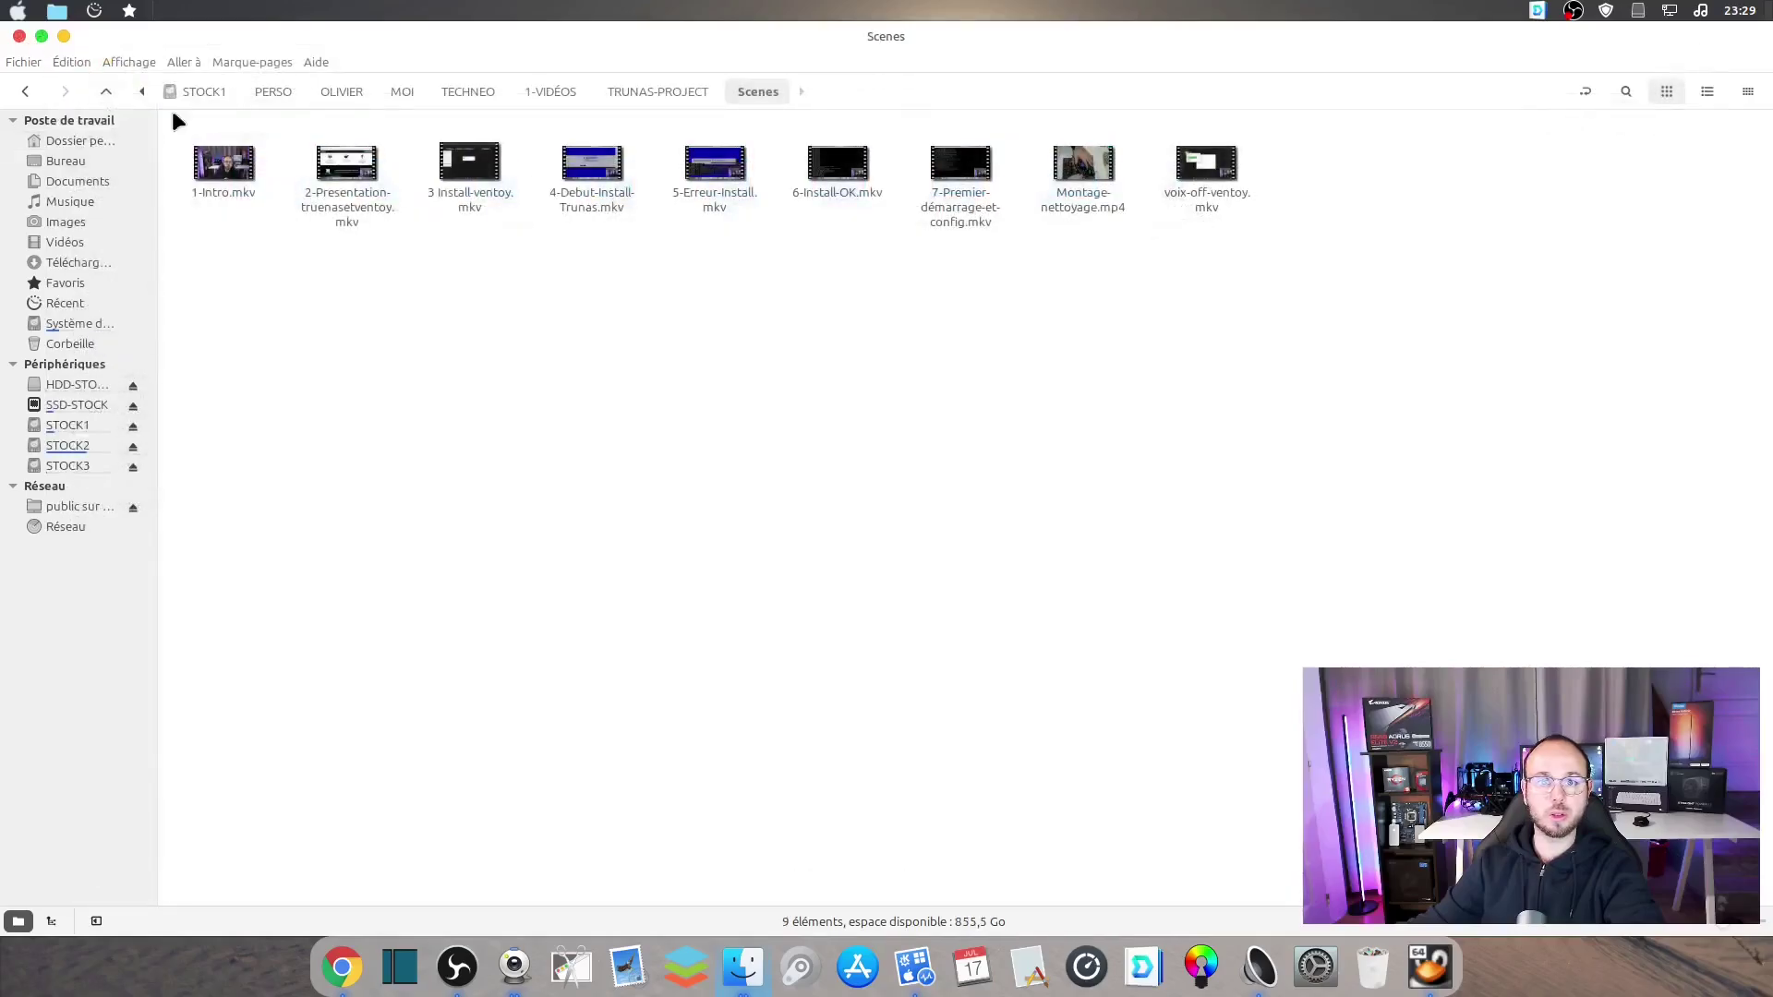
pyautogui.click(19, 37)
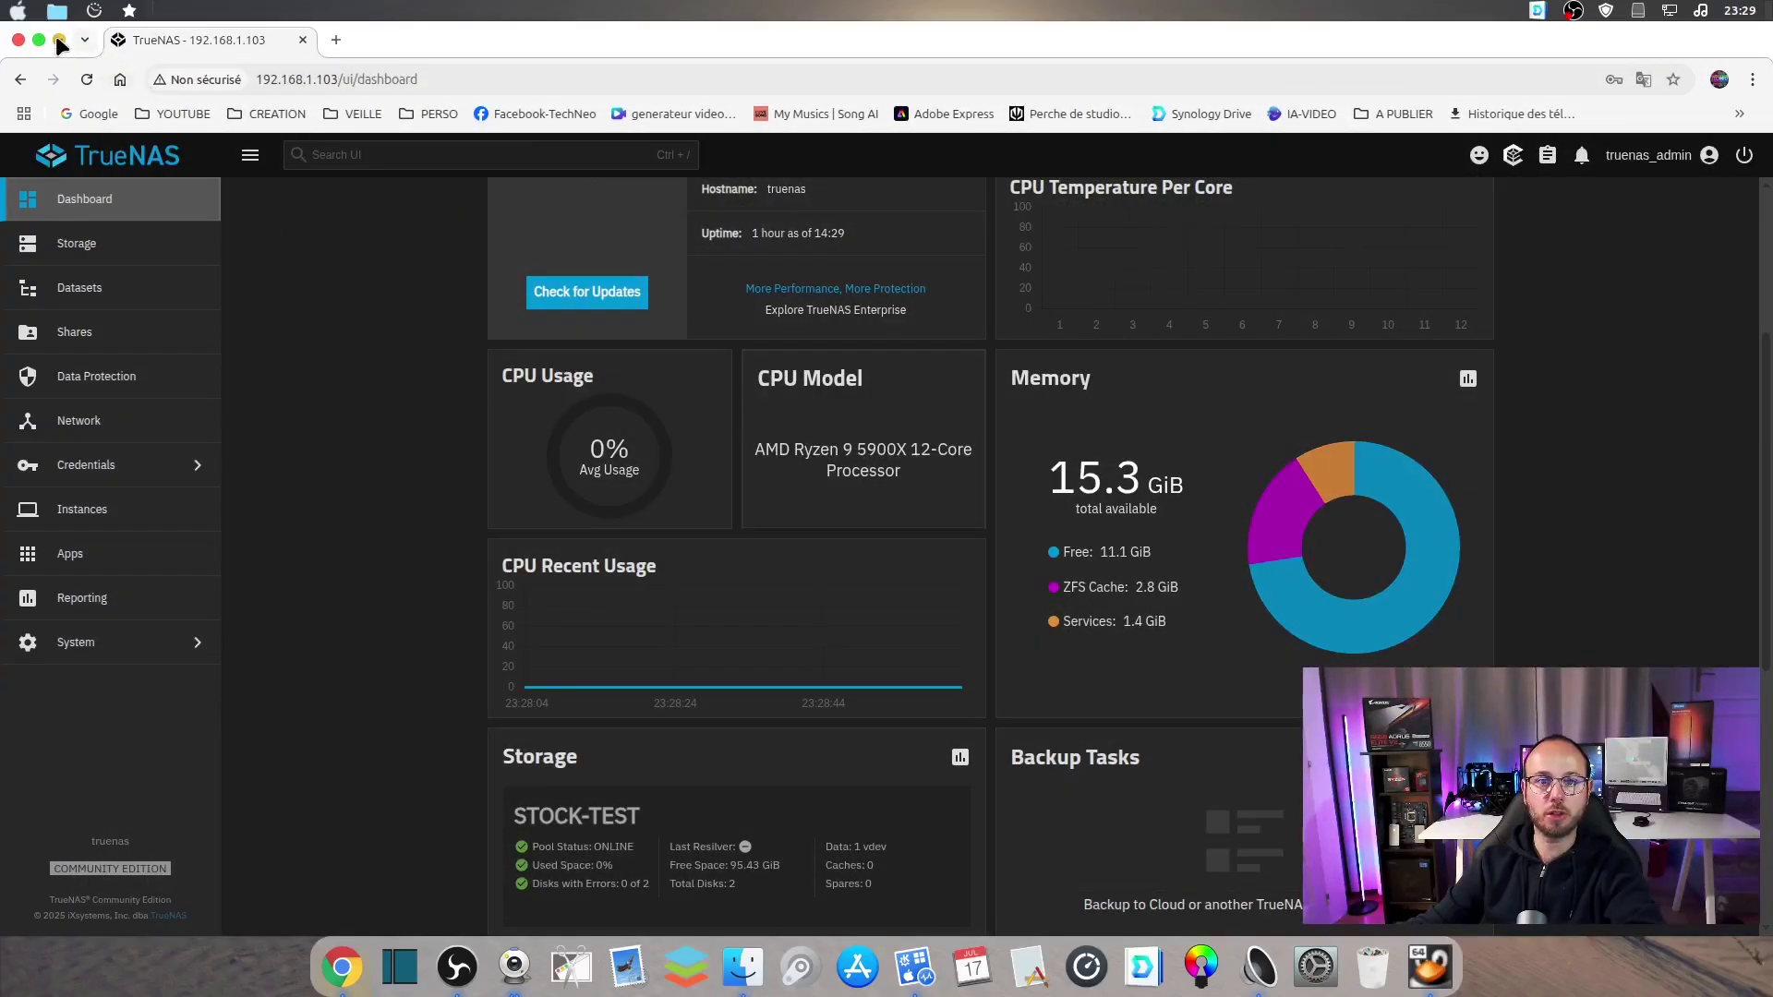
pyautogui.click(59, 40)
pyautogui.click(61, 37)
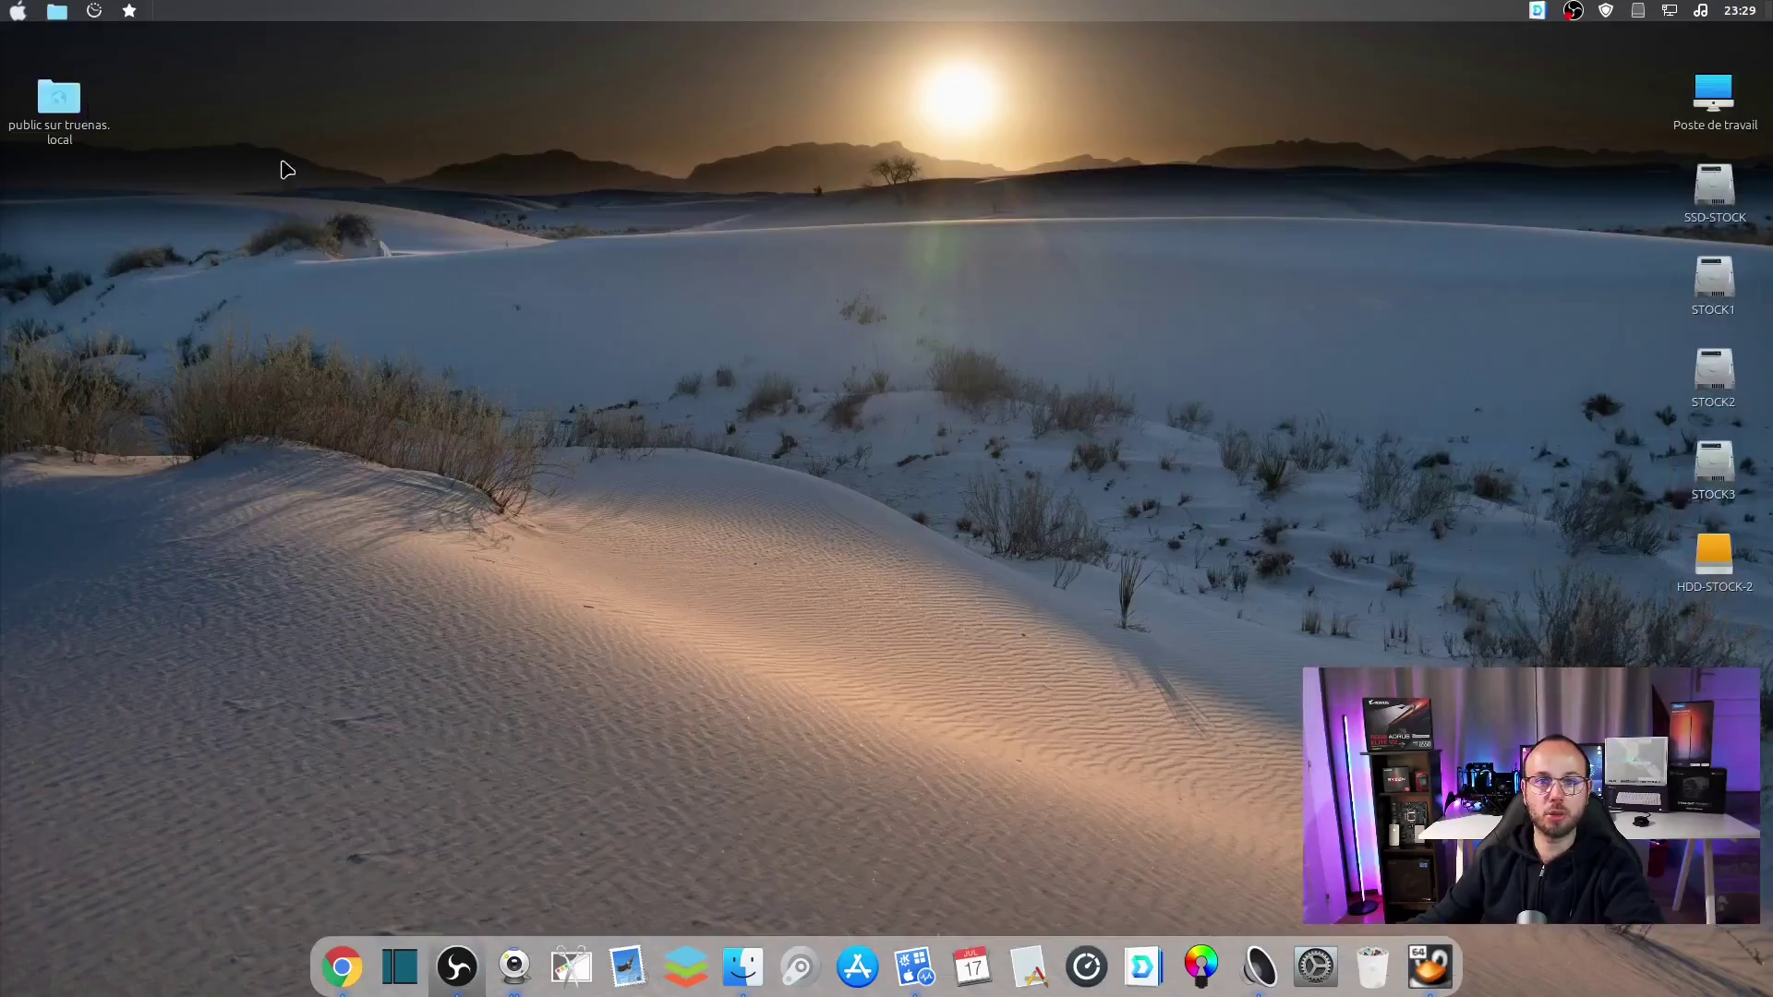
# In Fichiers, open Réseau > truenas > Public
pyautogui.moveTo(57, 97); pyautogui.dragTo(1716, 646)
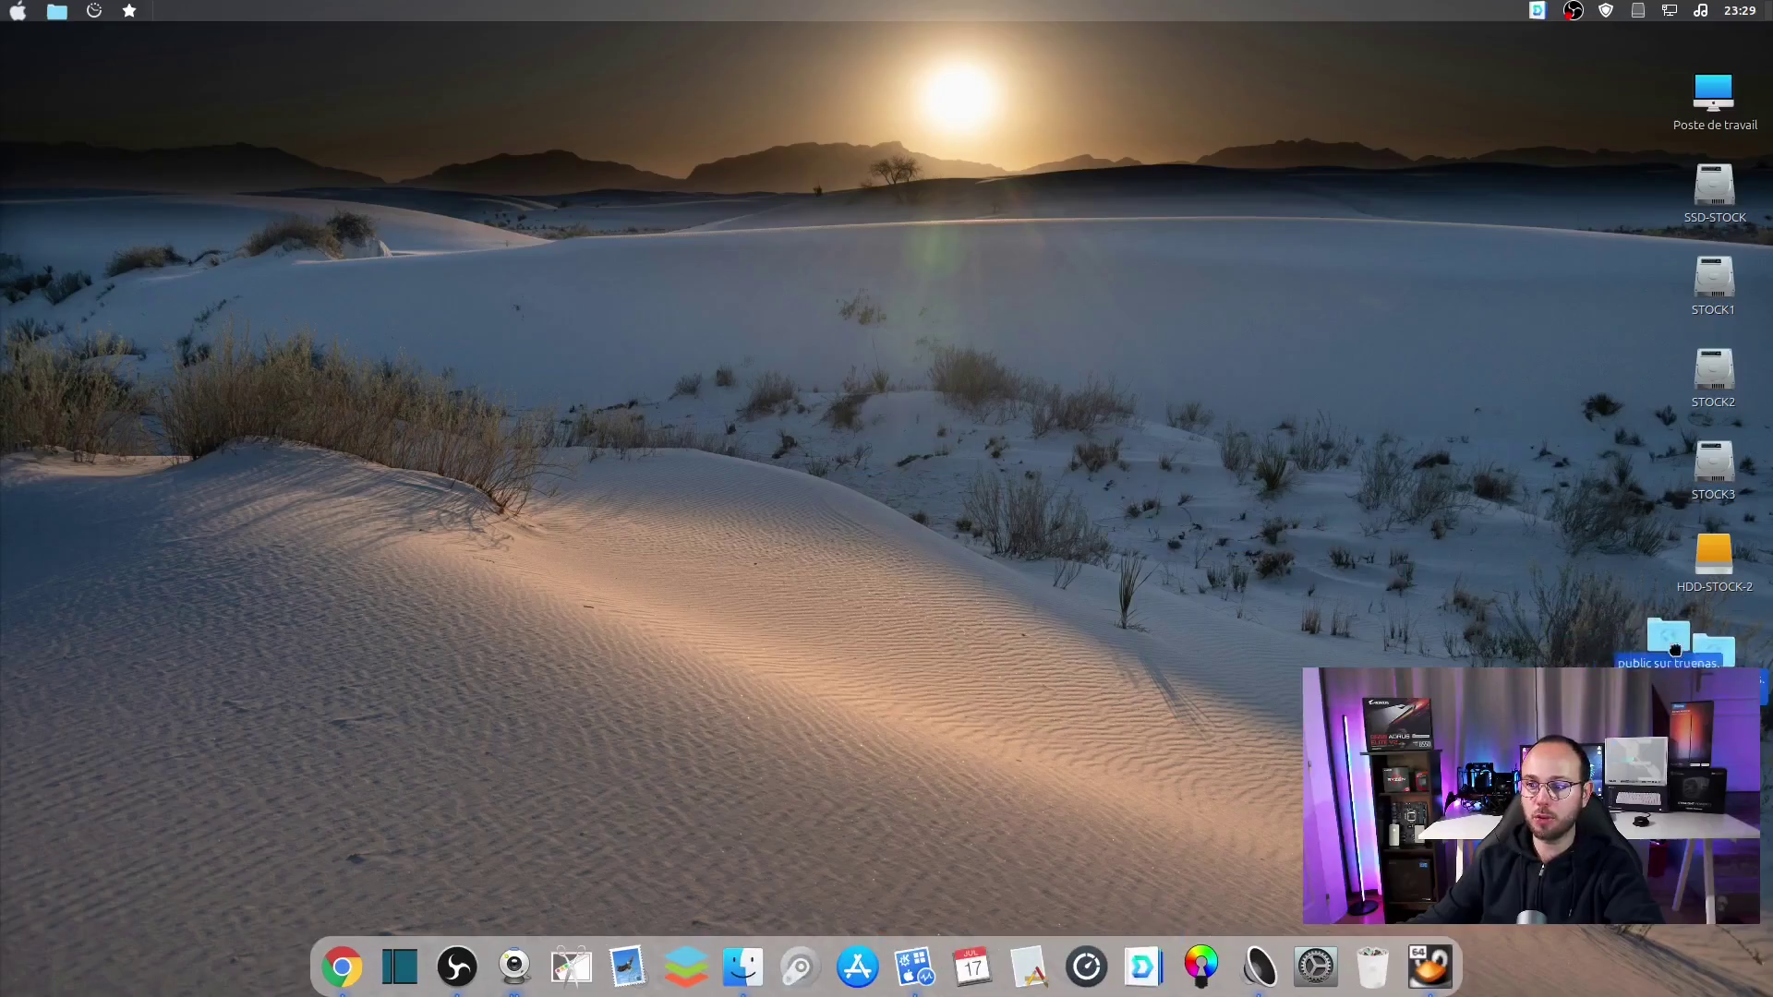
pyautogui.click(740, 965)
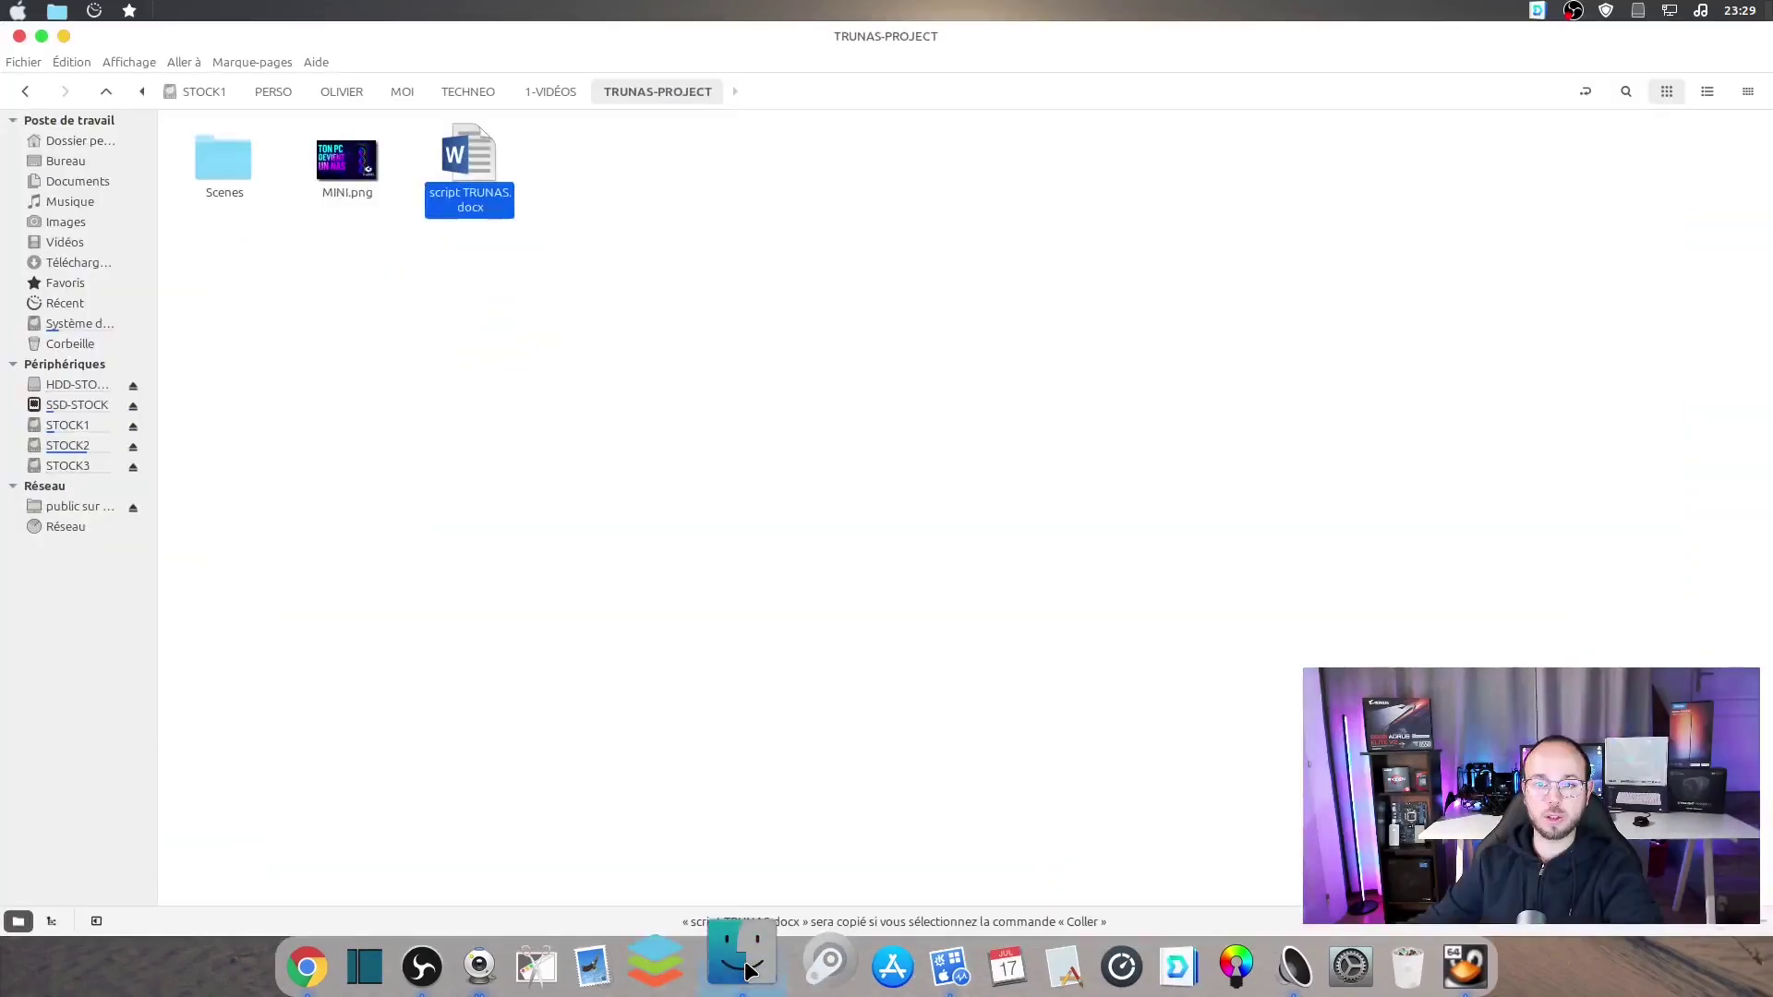
pyautogui.click(52, 522)
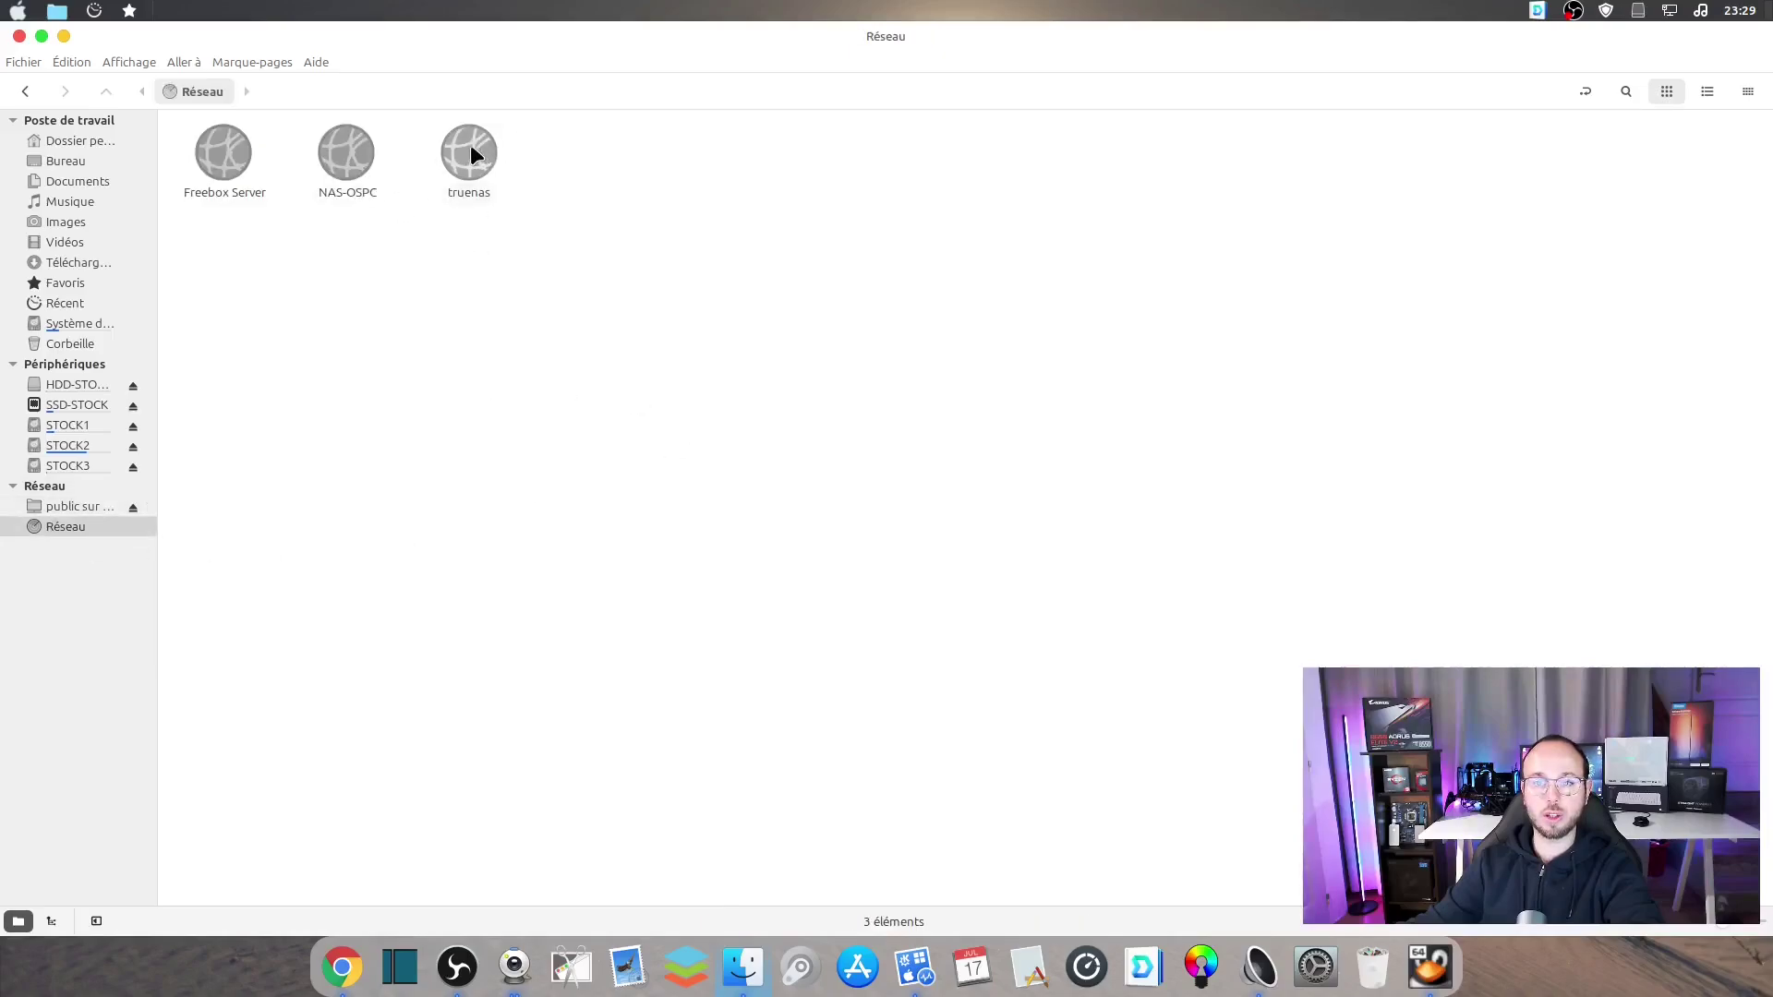
pyautogui.doubleClick(467, 155)
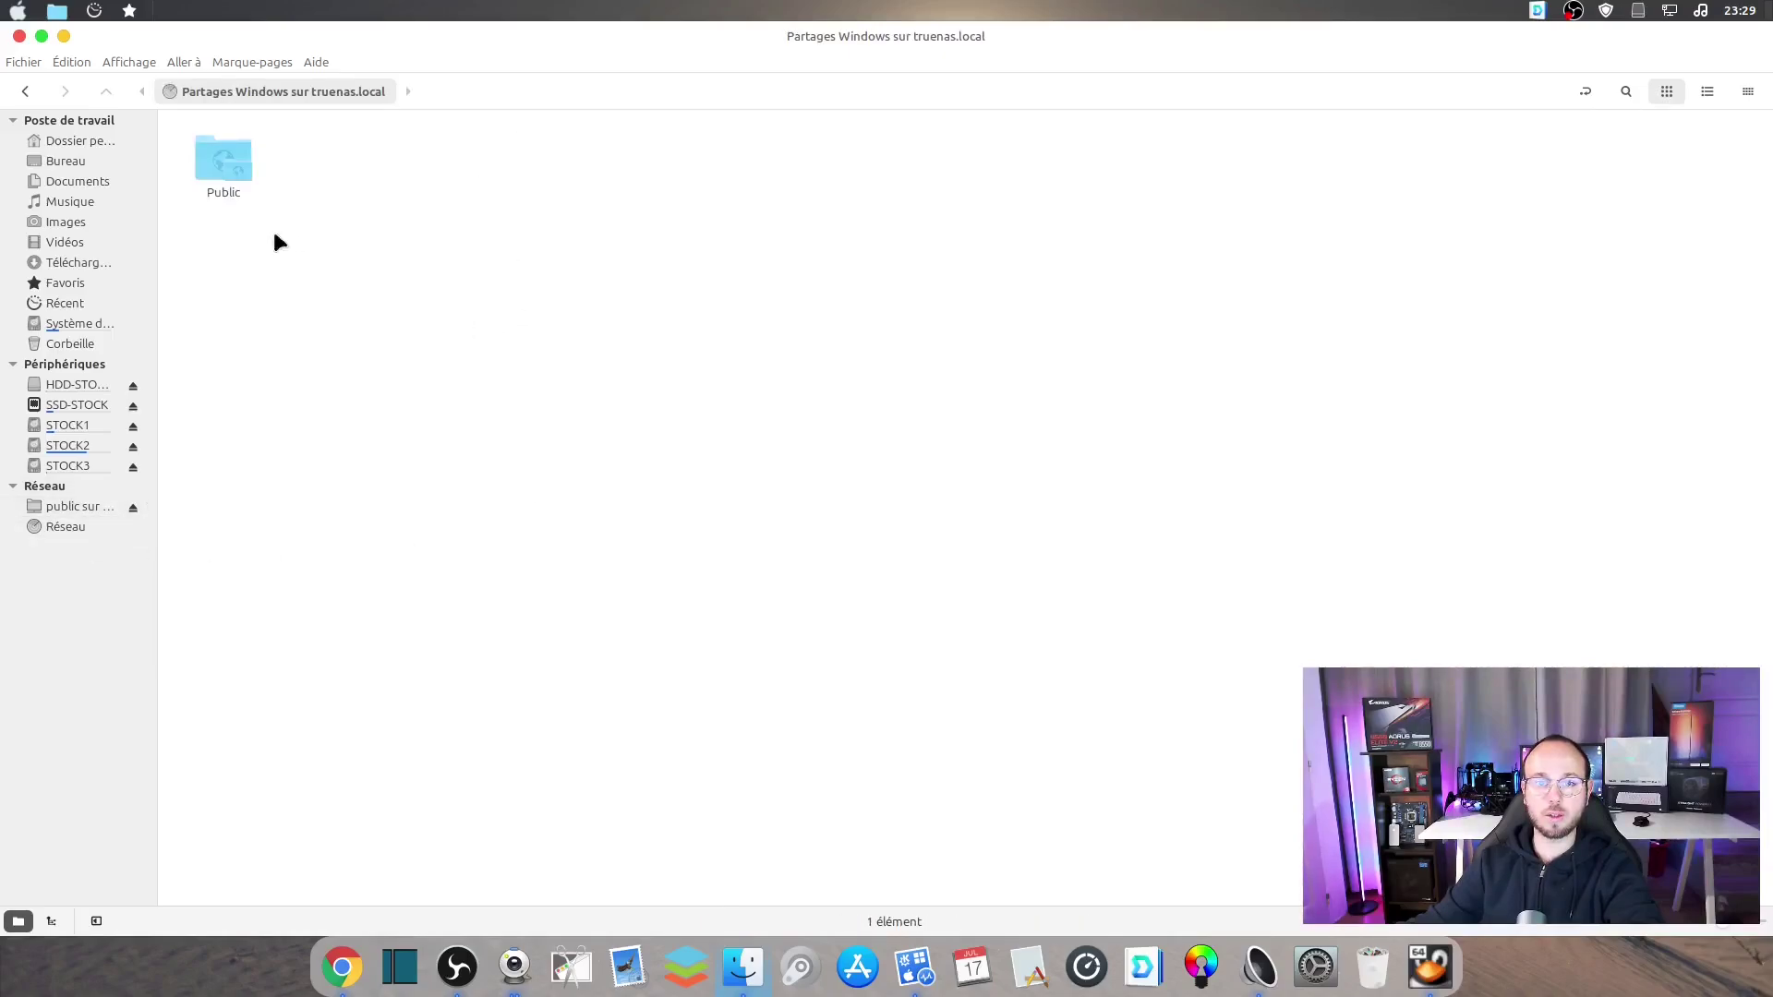
pyautogui.doubleClick(222, 156)
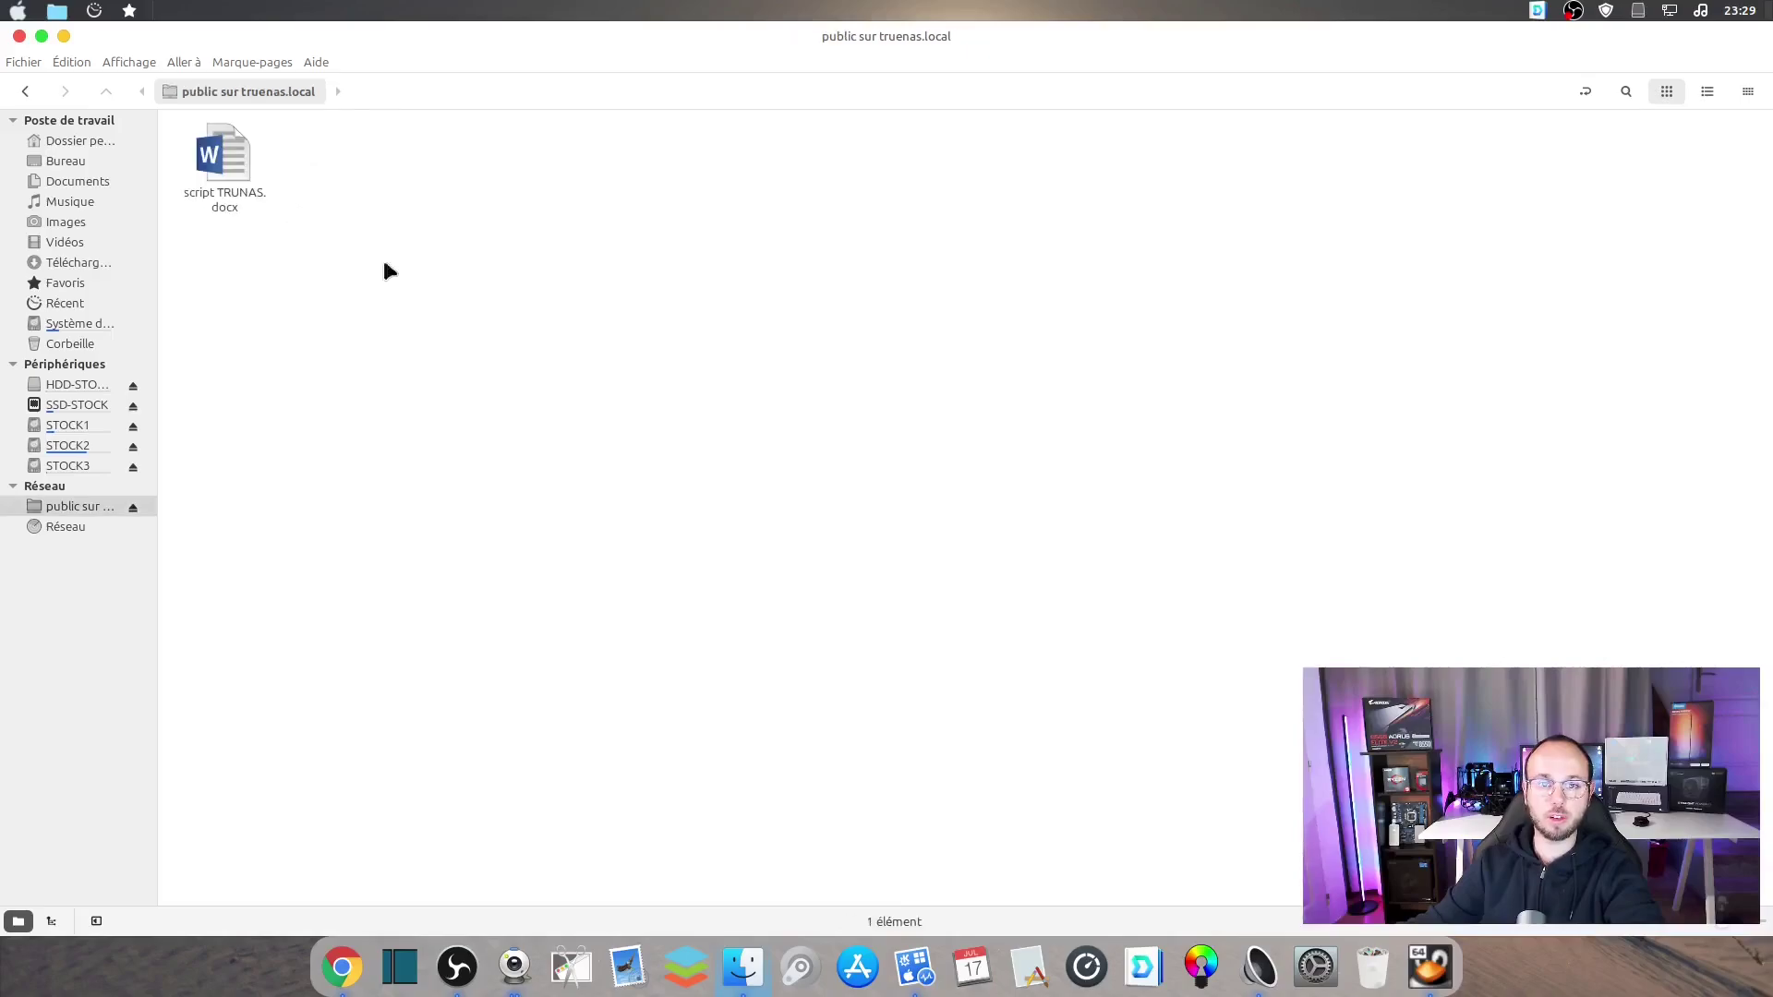
# Create a new folder named TEST-STOCK-2 in the Public share
pyautogui.moveTo(225, 159); pyautogui.dragTo(282, 321)
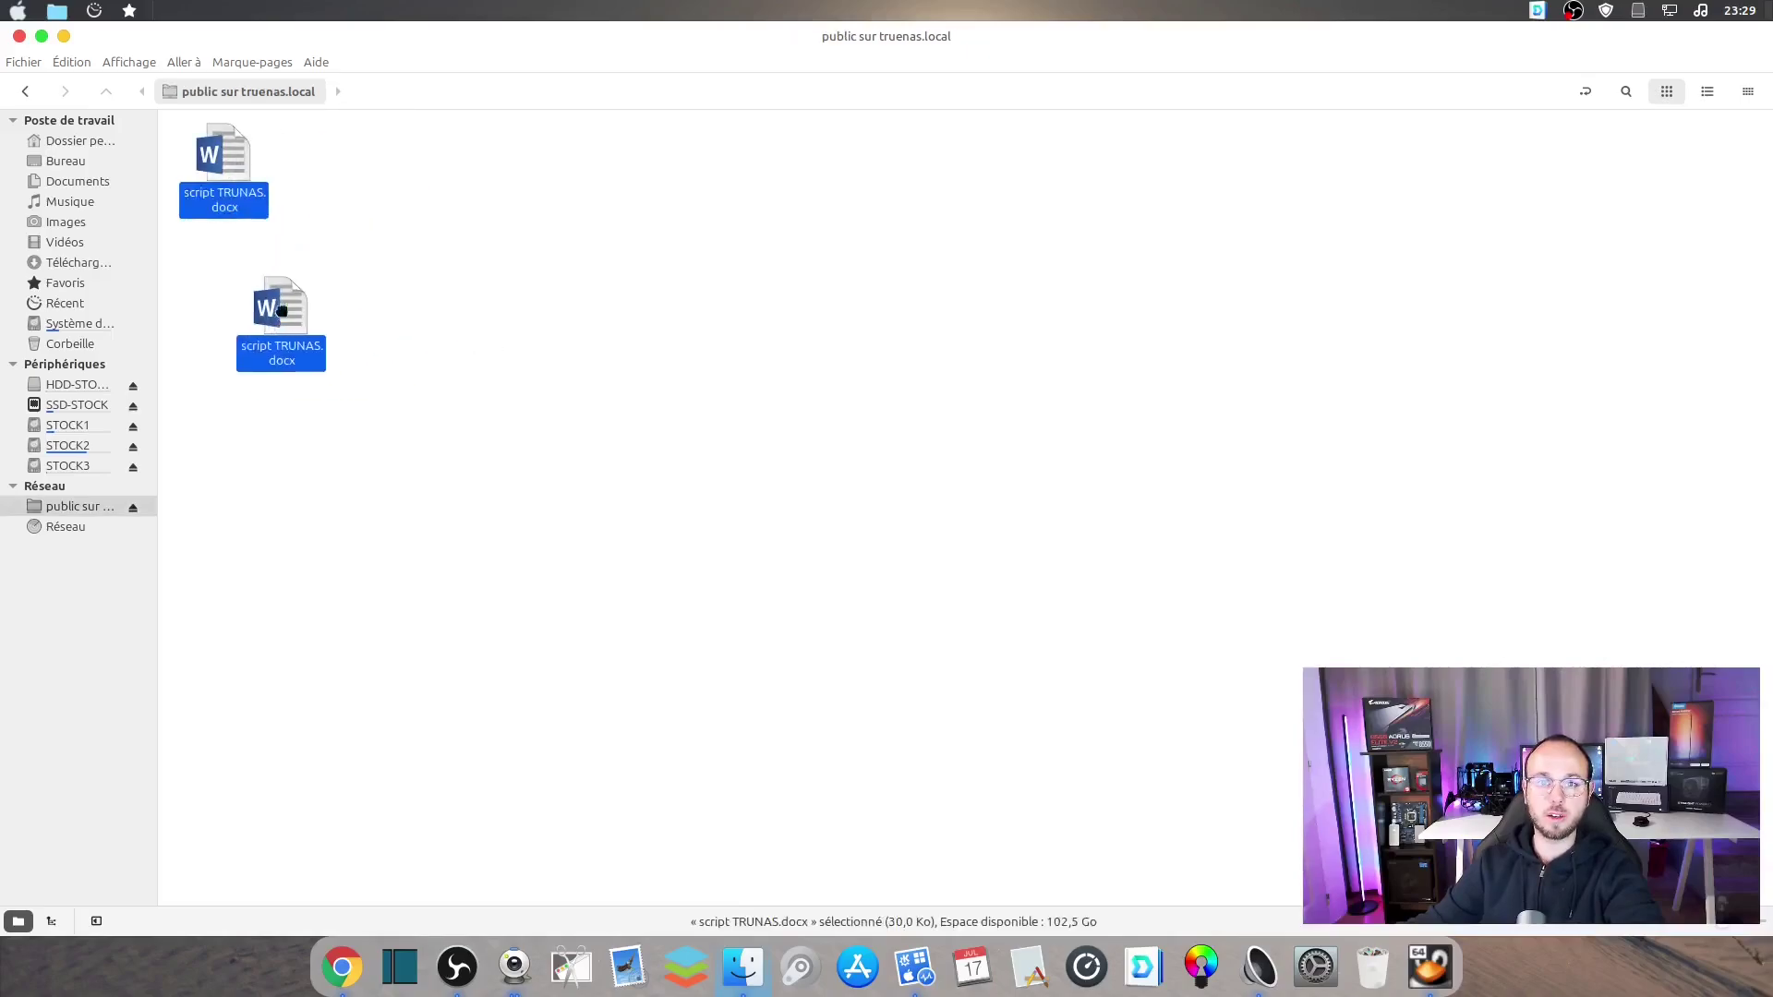
pyautogui.rightClick(506, 288)
pyautogui.click(524, 298)
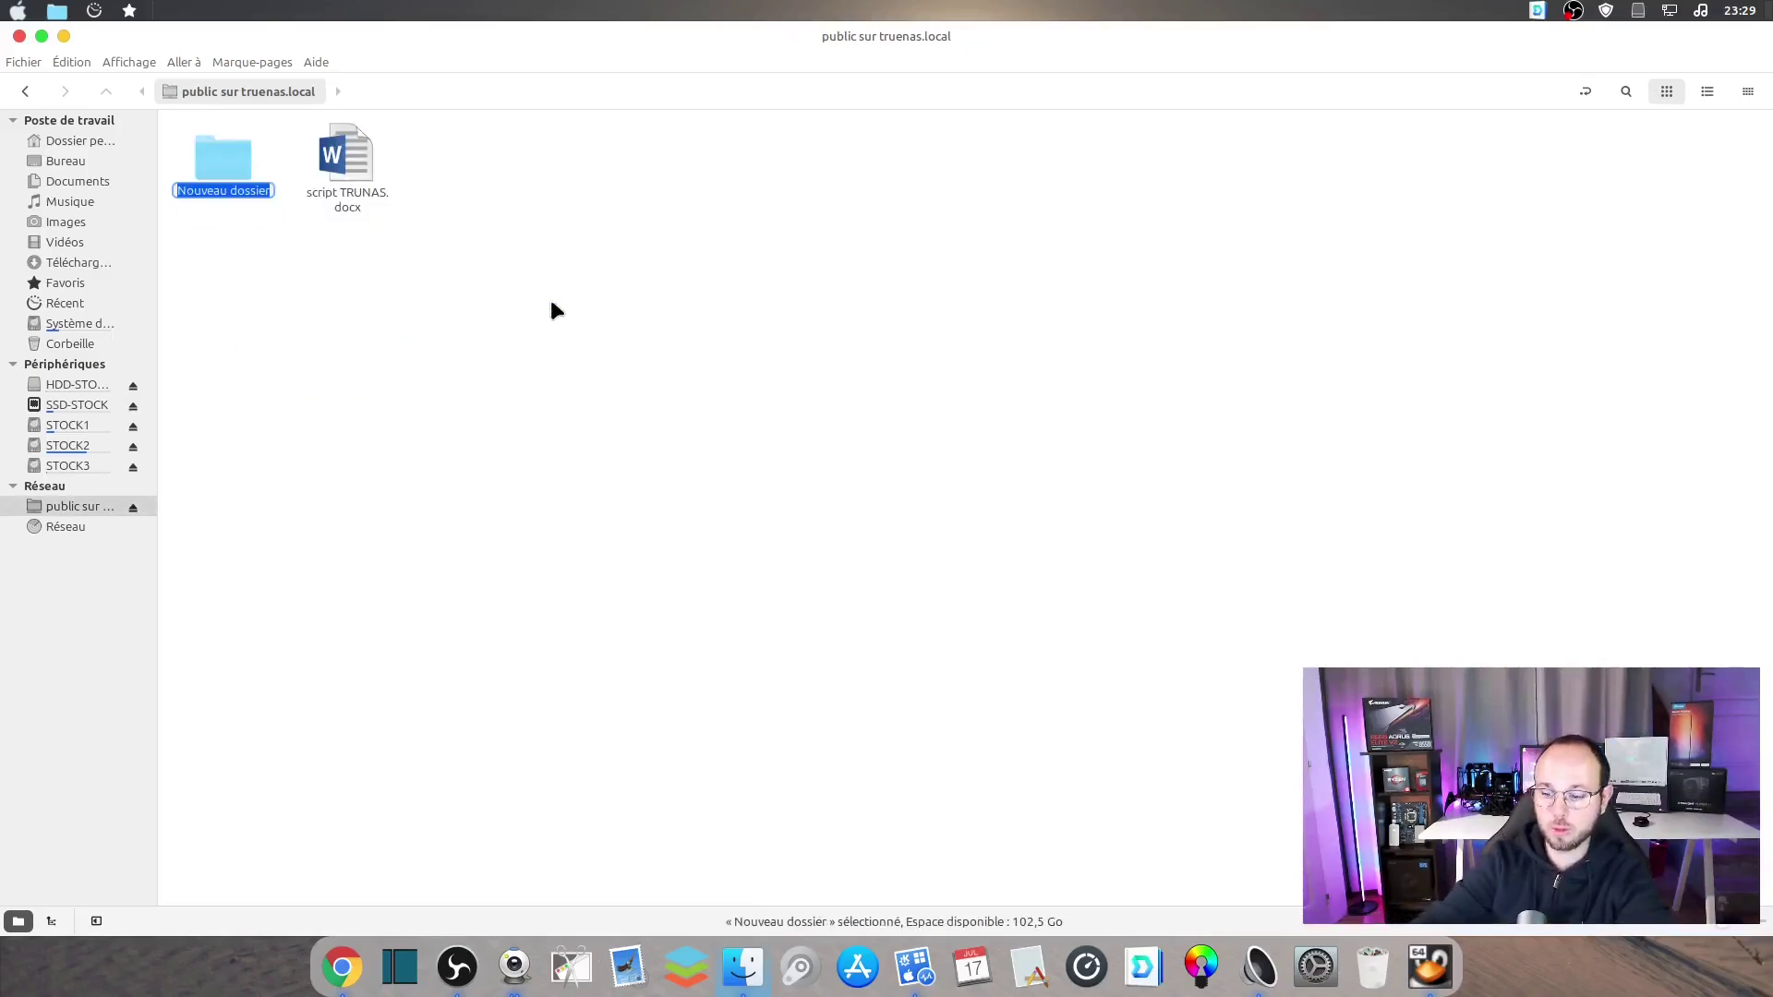
pyautogui.write('TEST-')
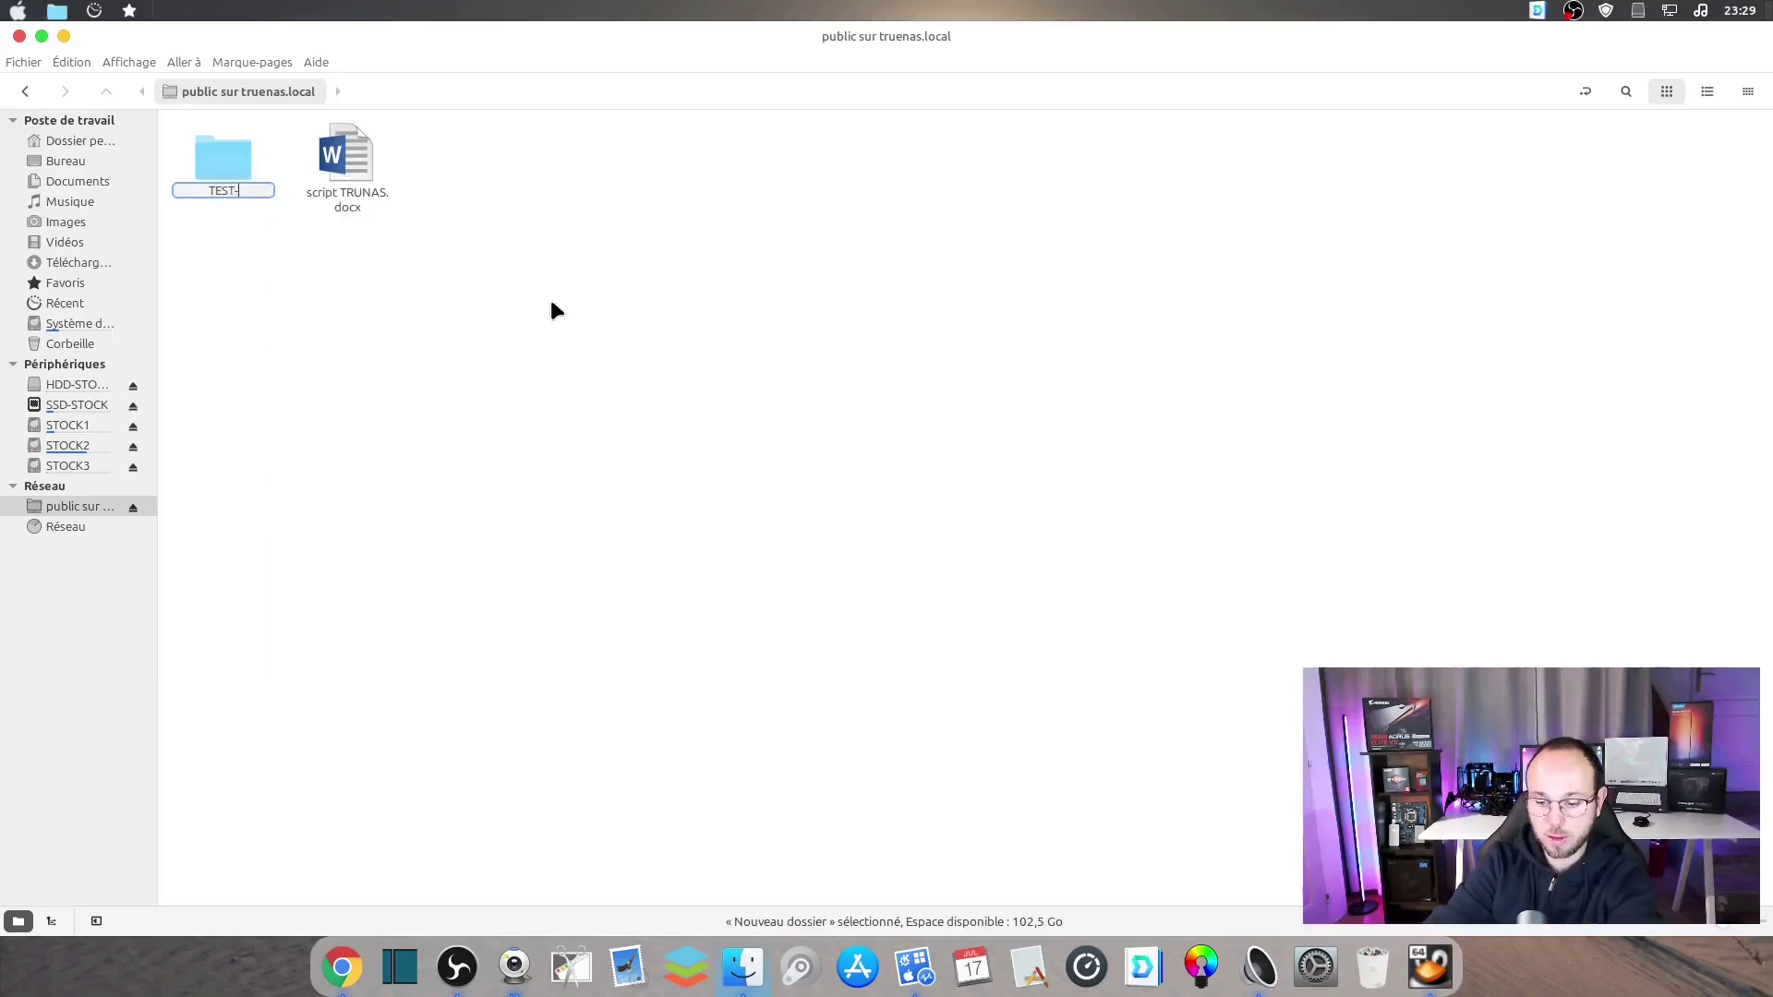
pyautogui.write('STOCK-')
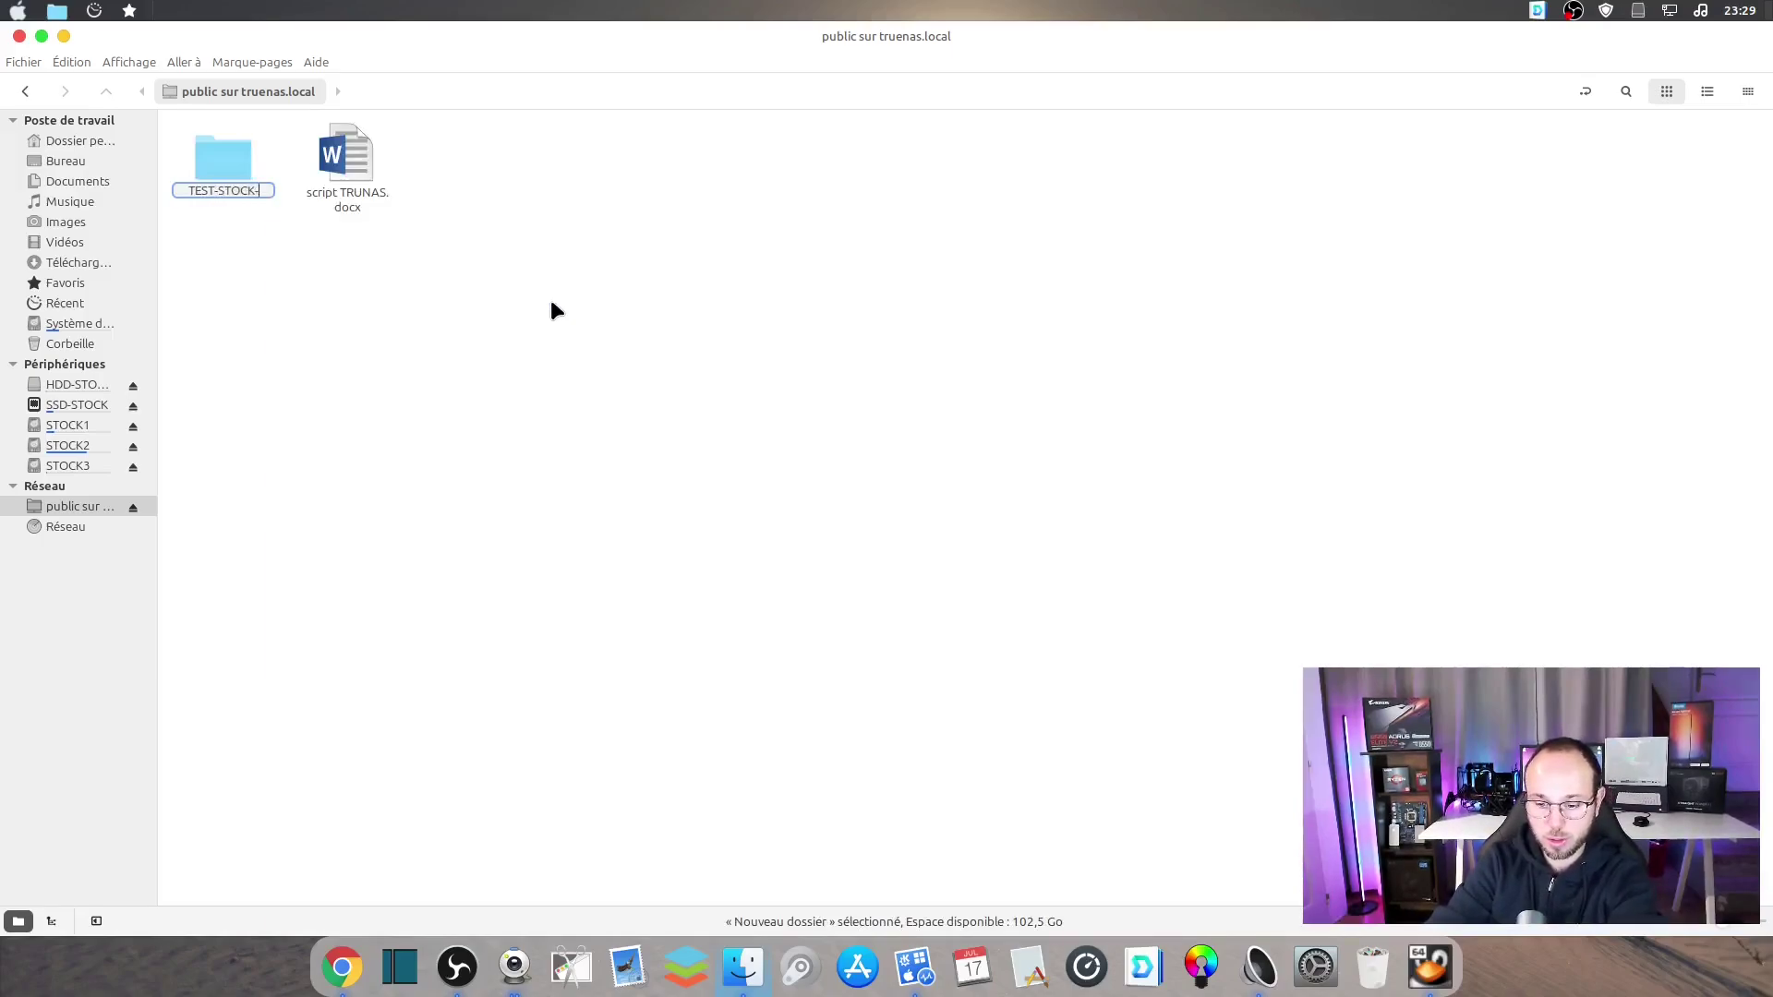
pyautogui.write('2')
pyautogui.press('Return')
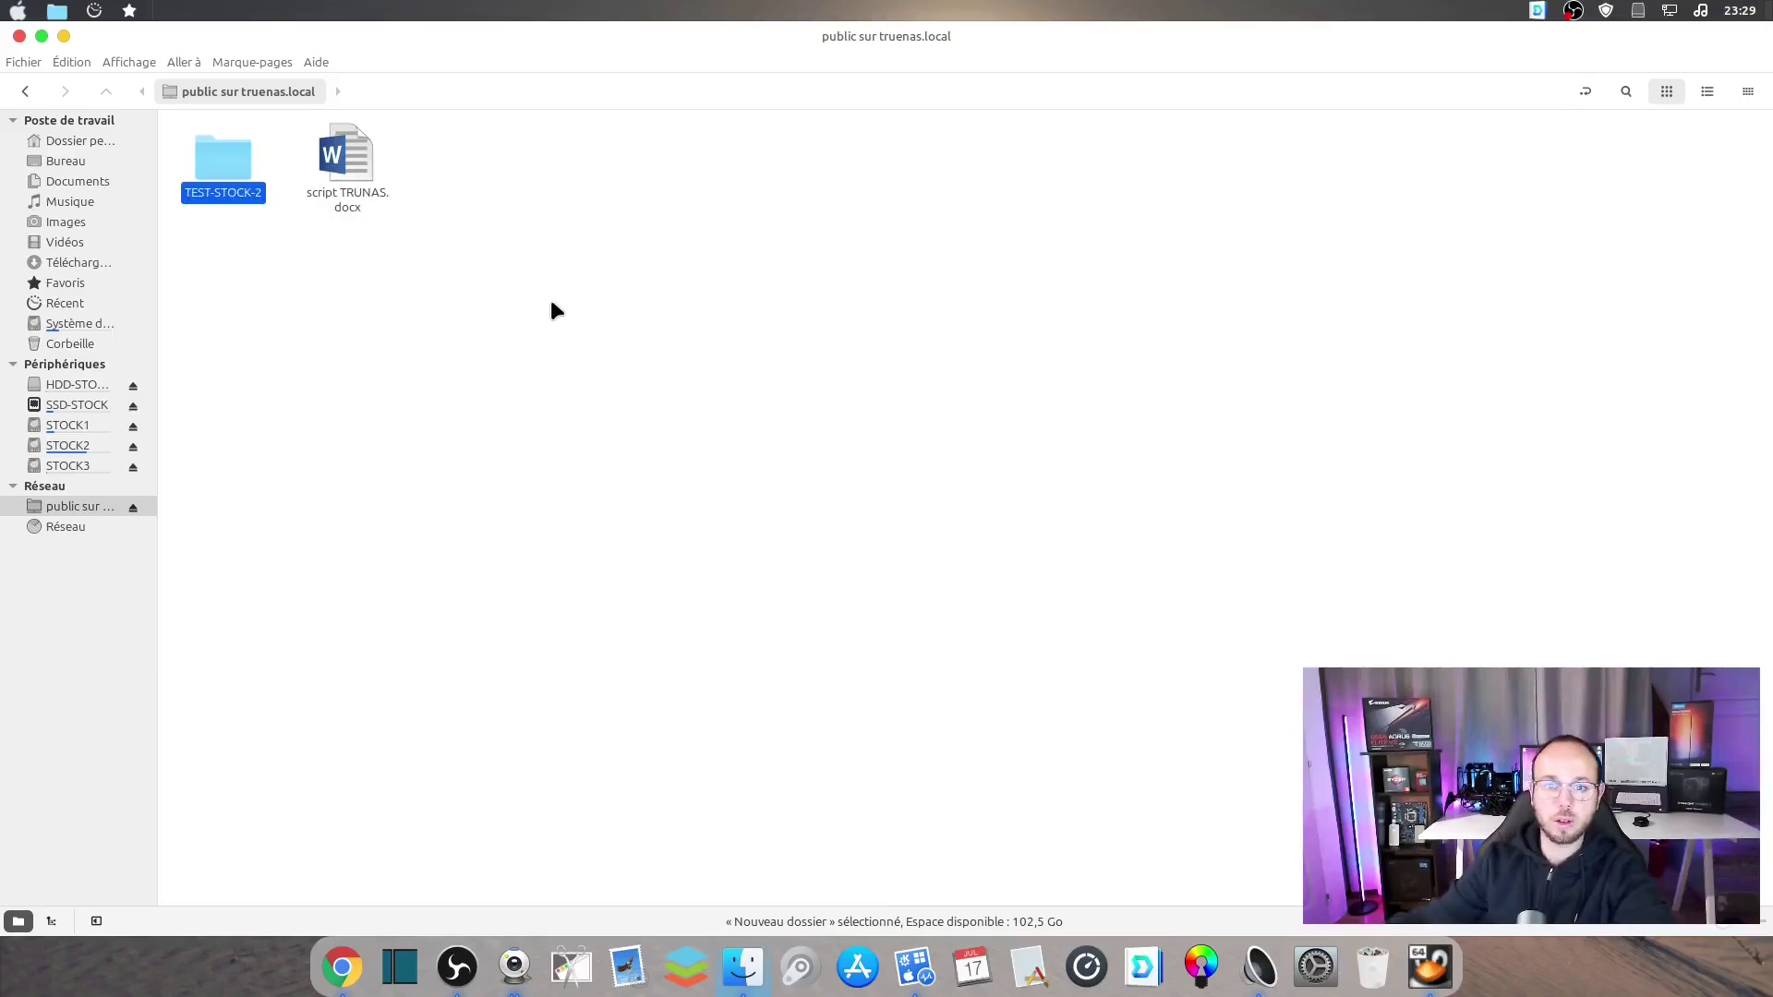
# Move script TRUNAS.docx into TEST-STOCK-2 and close the Fichiers window
pyautogui.moveTo(346, 157); pyautogui.dragTo(213, 185)
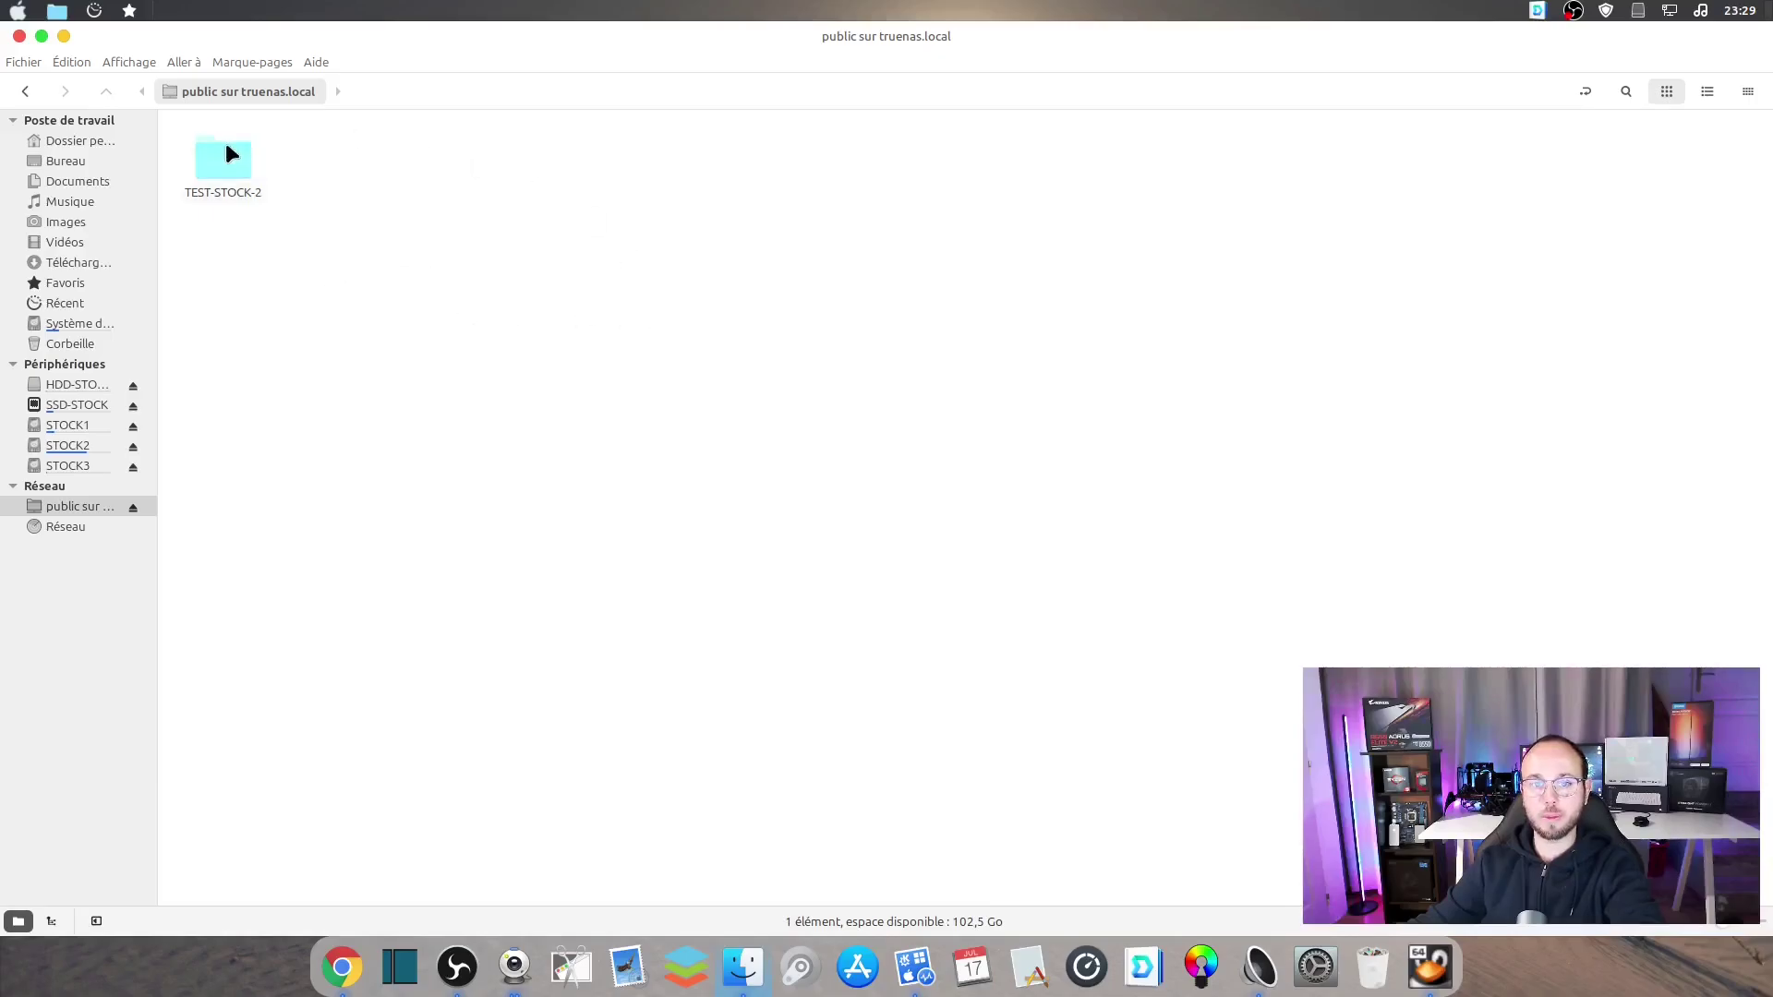
pyautogui.moveTo(231, 153); pyautogui.dragTo(506, 289)
pyautogui.click(659, 228)
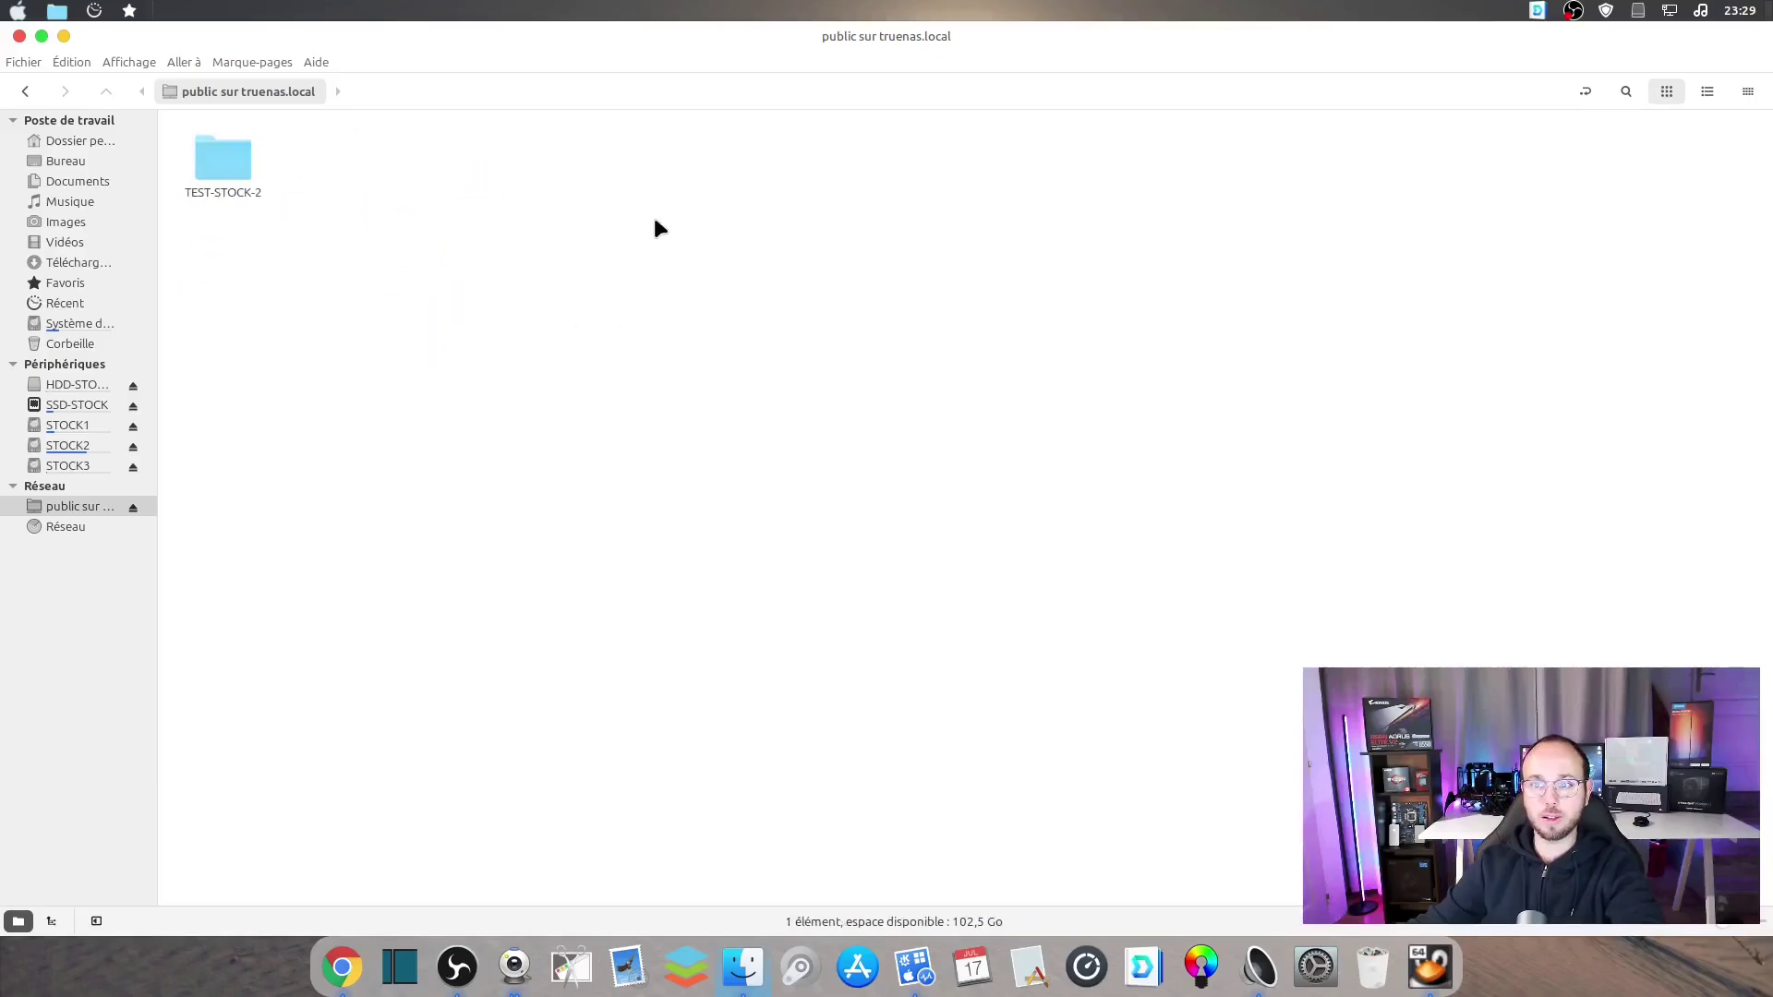
pyautogui.click(20, 37)
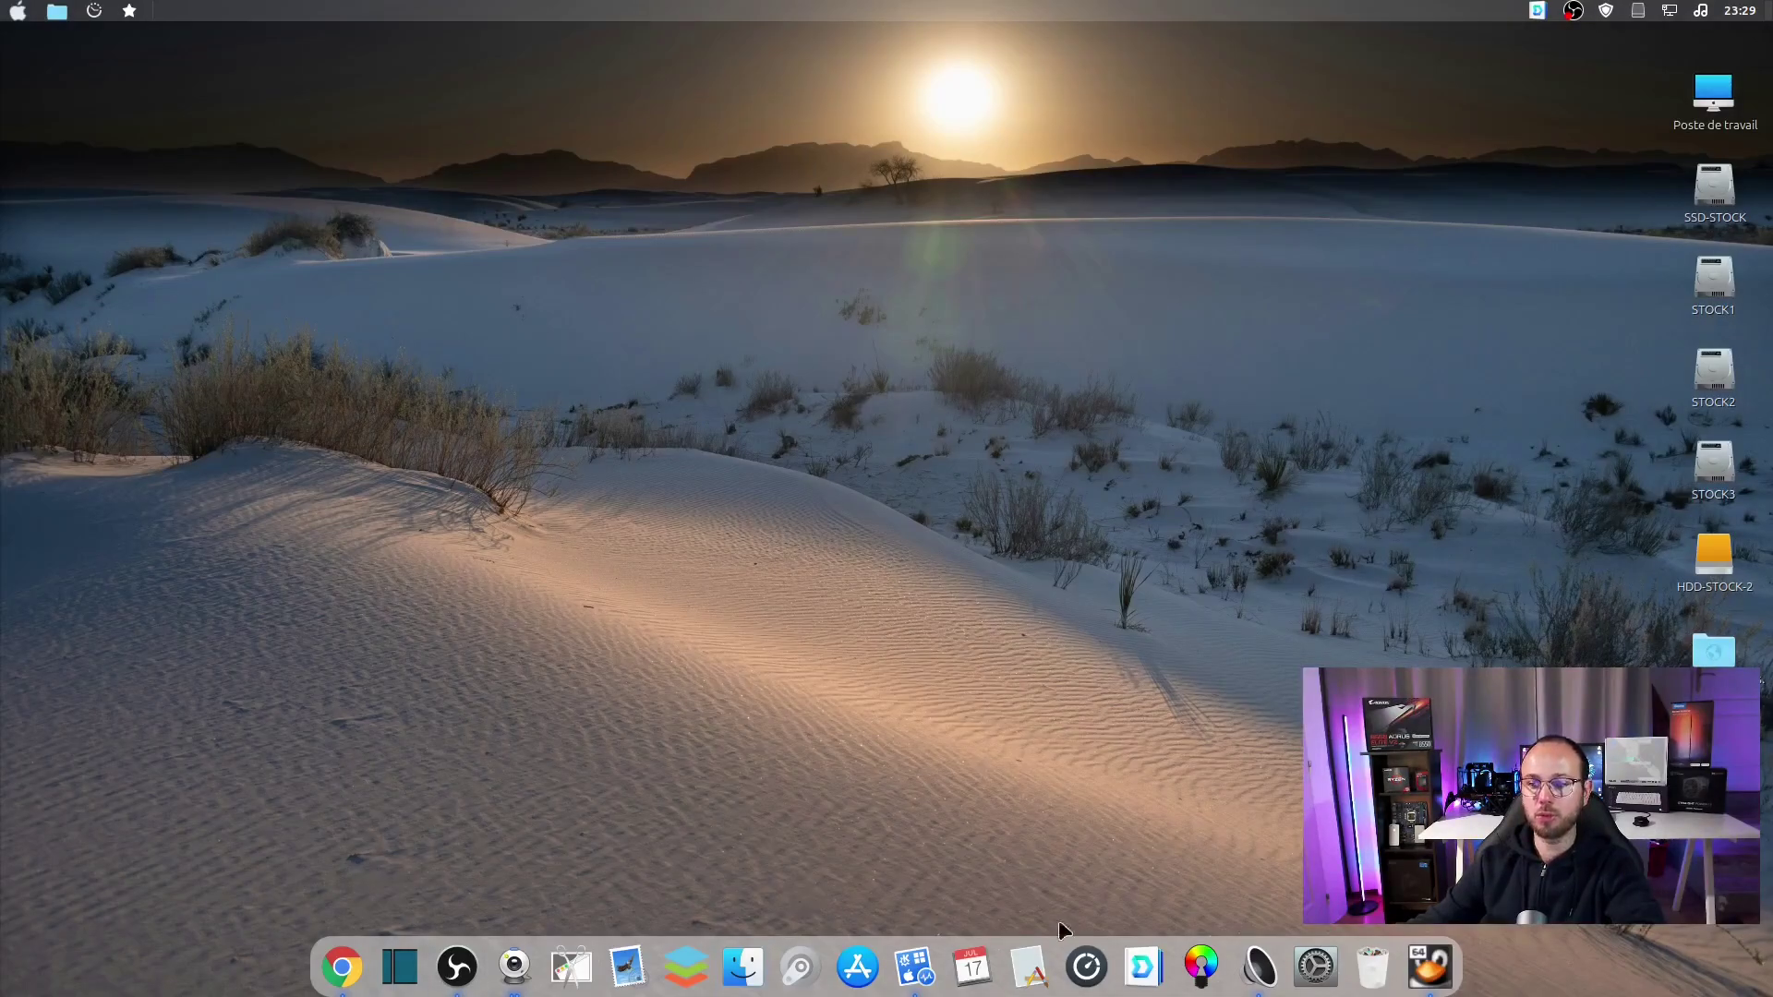
# In the TrueNAS web UI, select the Public dataset under STOCK-TEST in Storage > Datasets
pyautogui.click(1429, 966)
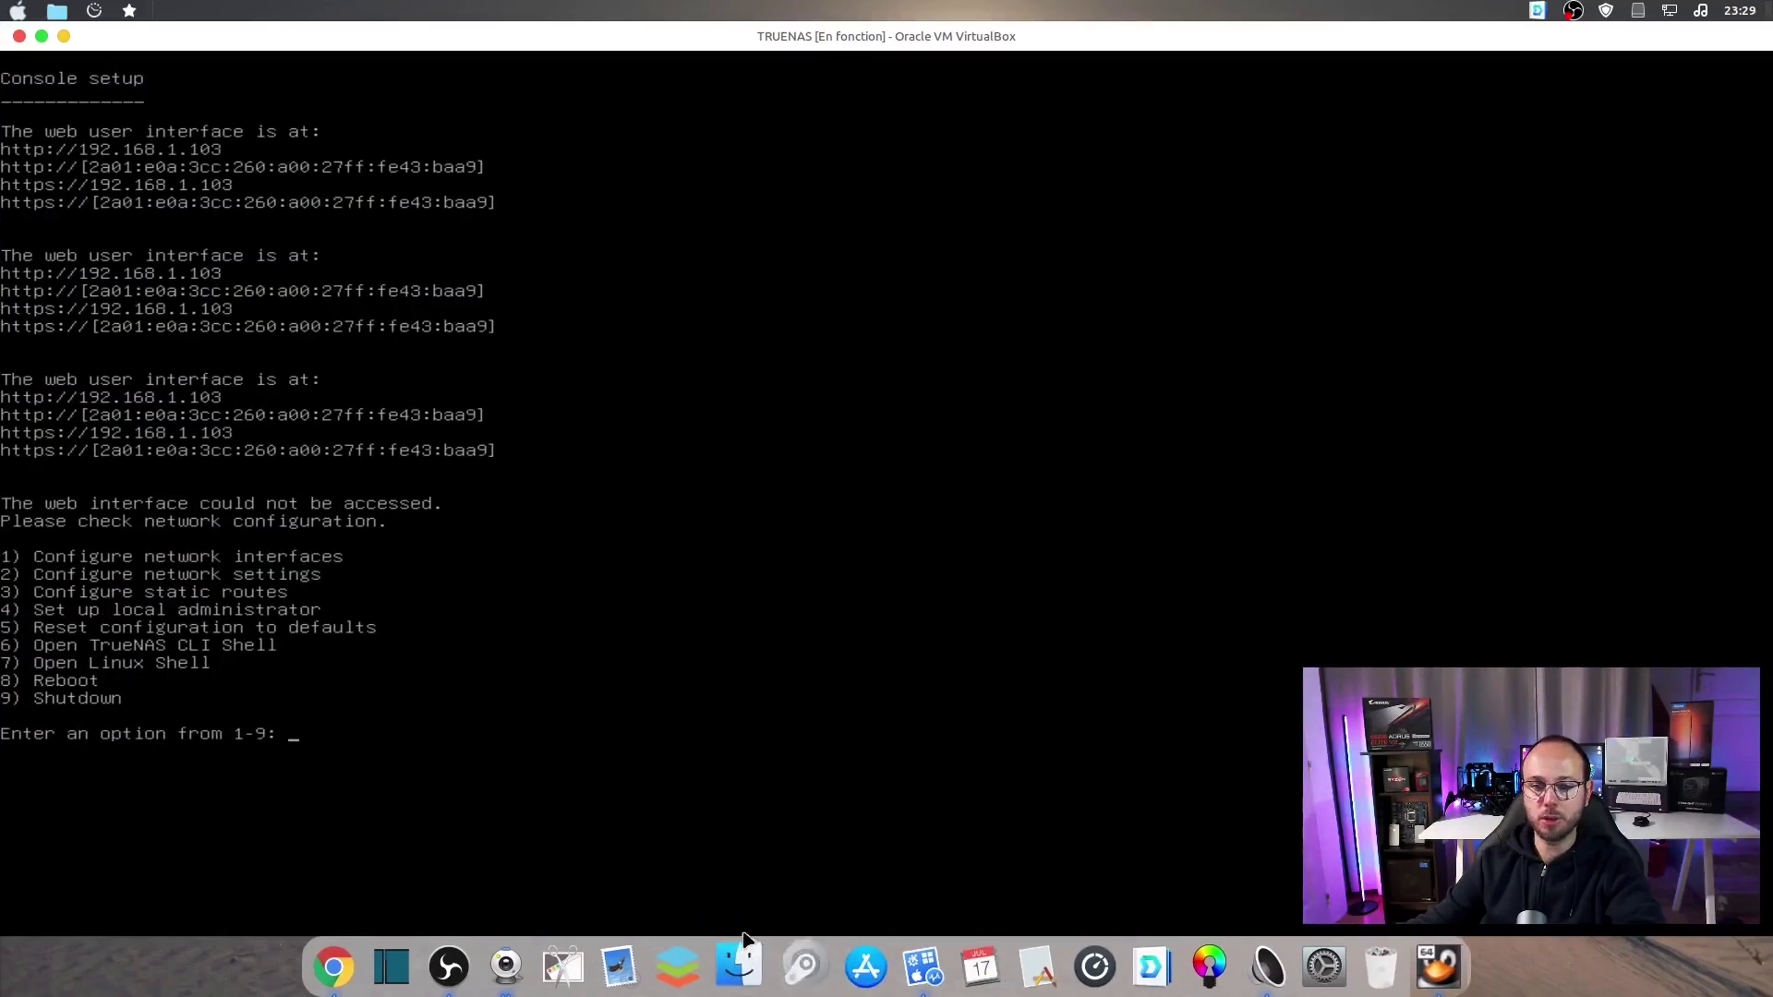
pyautogui.click(342, 965)
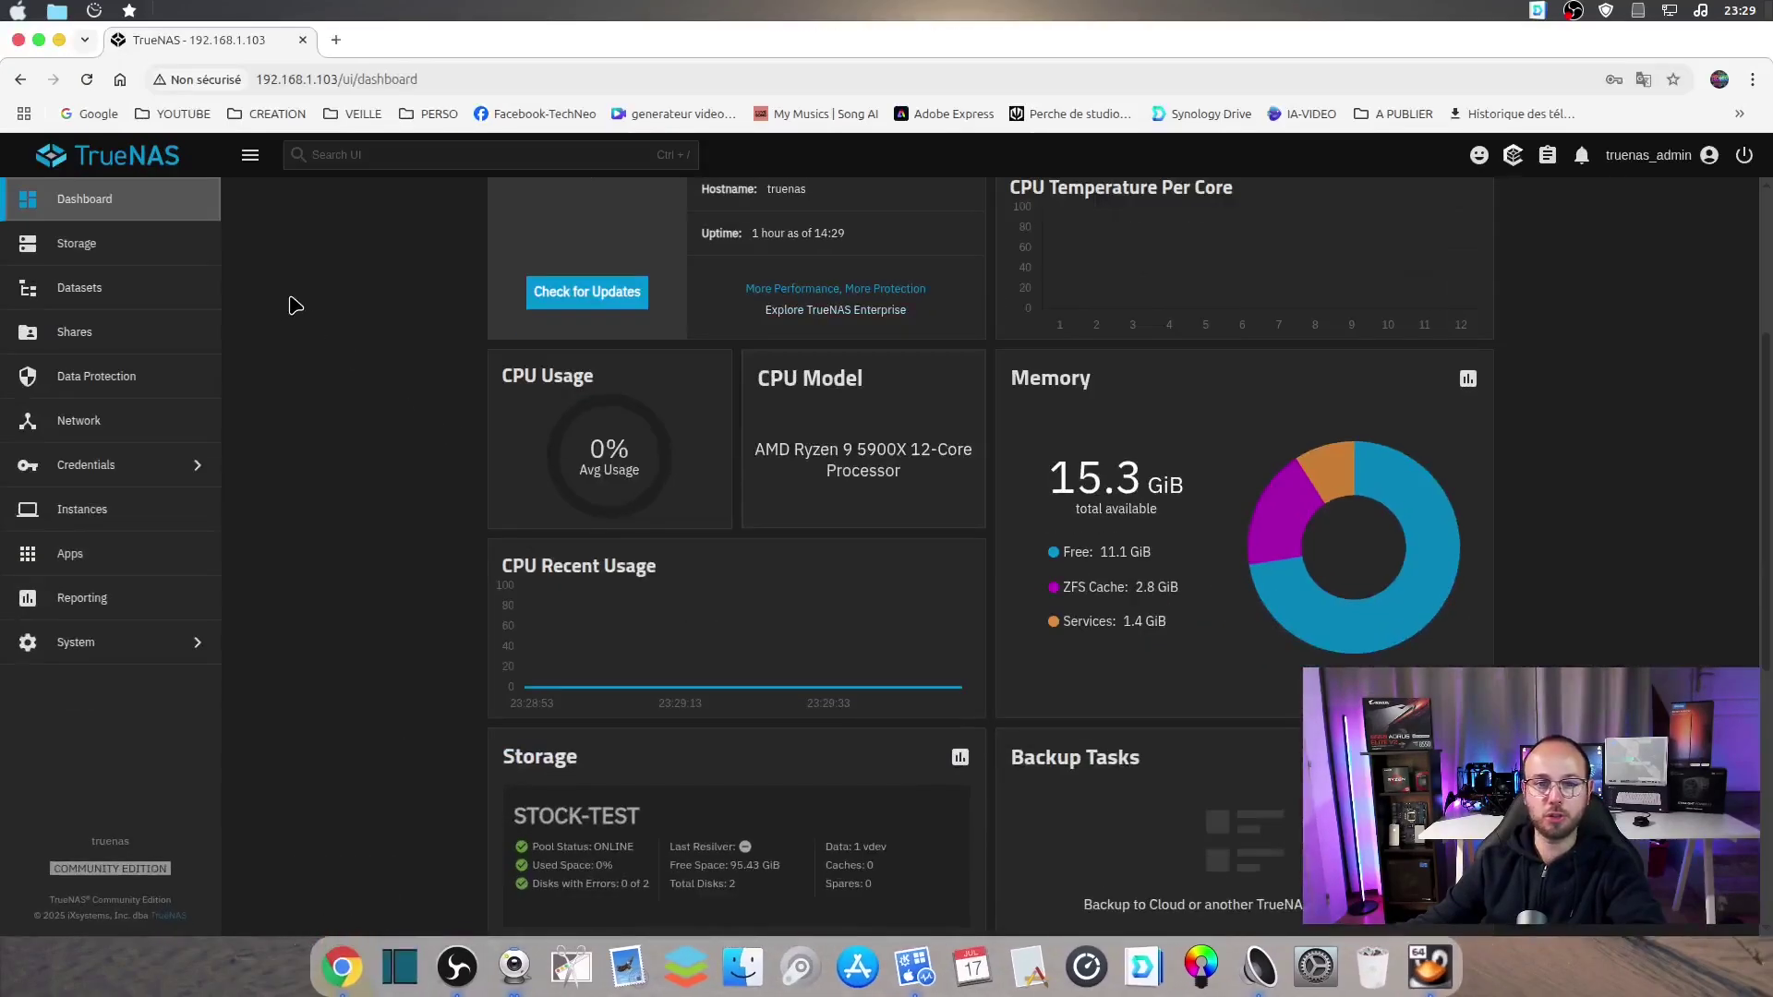
pyautogui.click(86, 255)
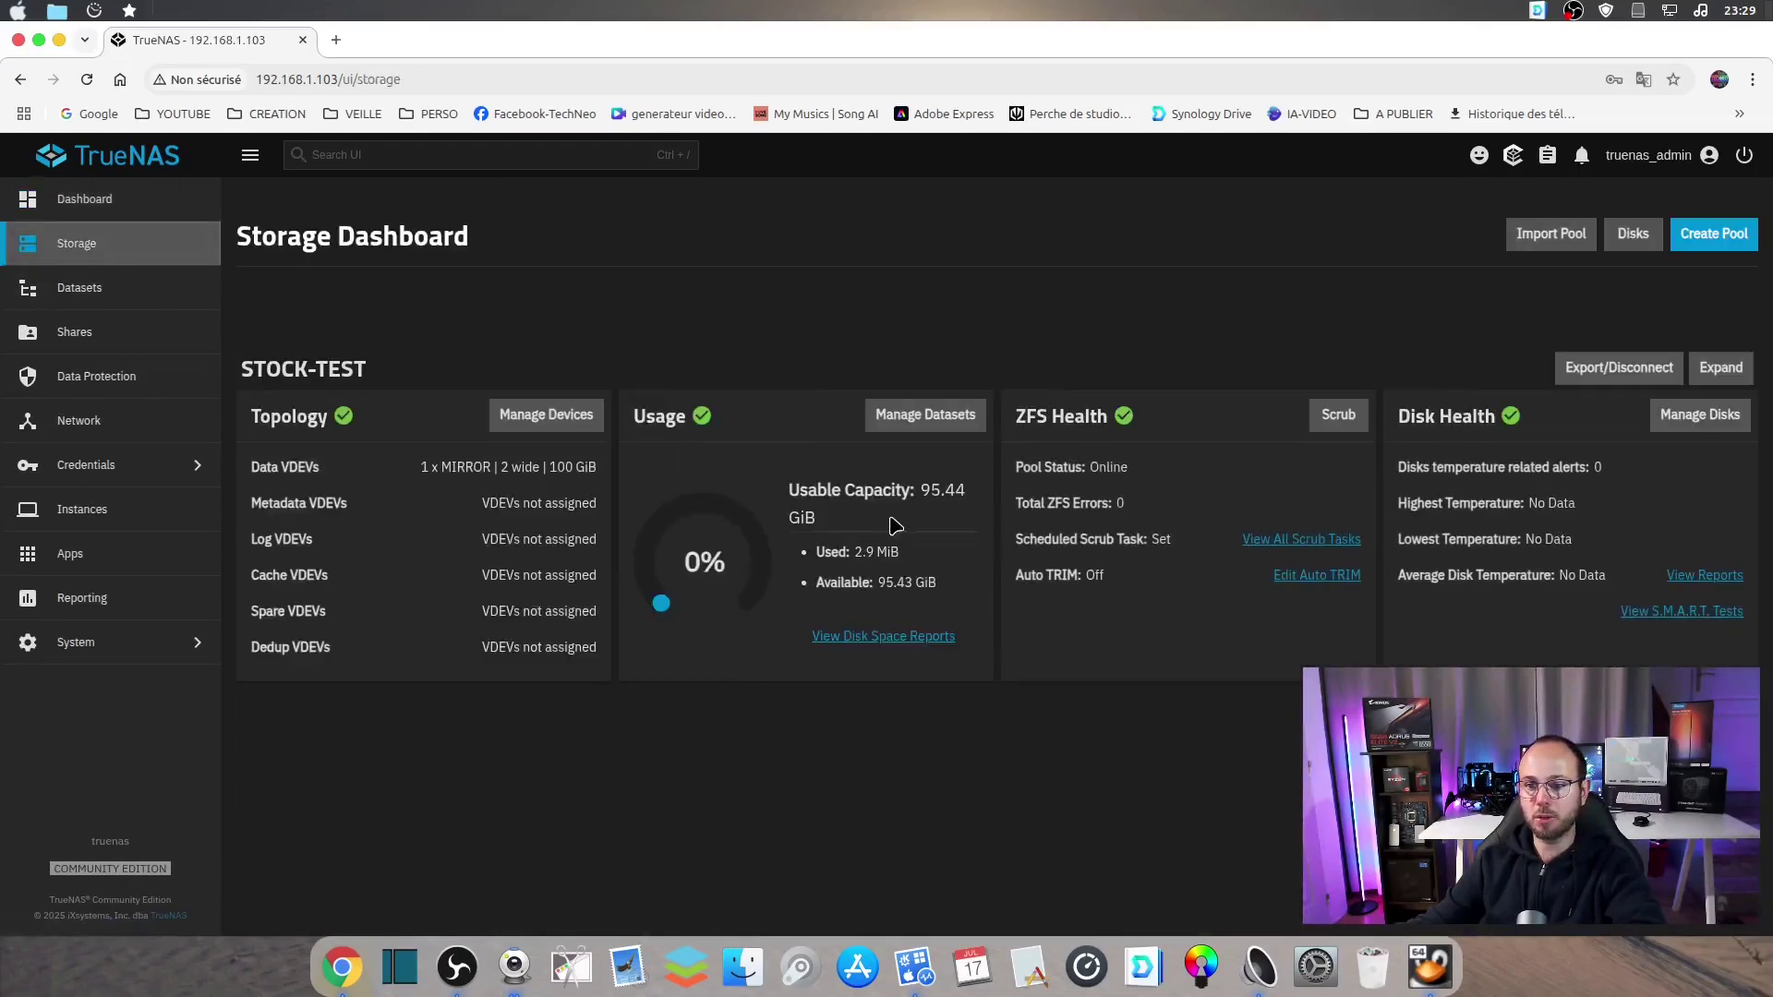
pyautogui.click(93, 289)
pyautogui.click(499, 484)
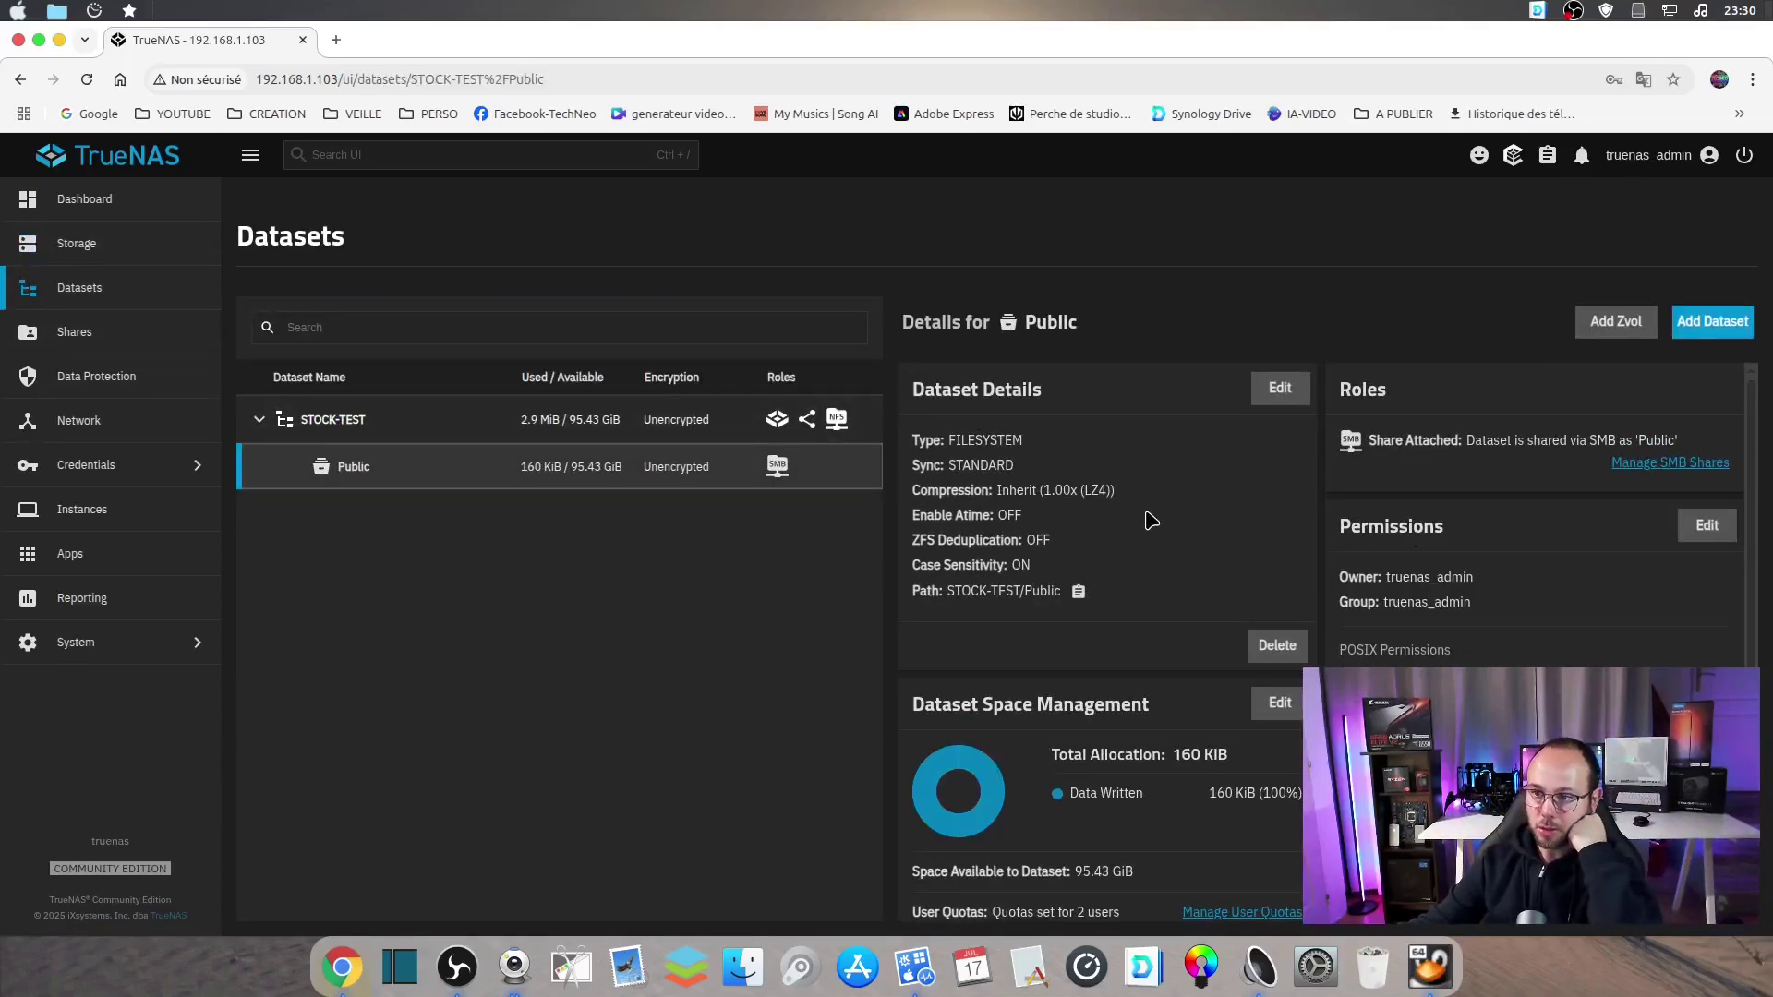
# Review the Public dataset's details and open the Edit ACL page for /mnt/STOCK-TEST/Public
pyautogui.scroll(-5, 1469, 661)
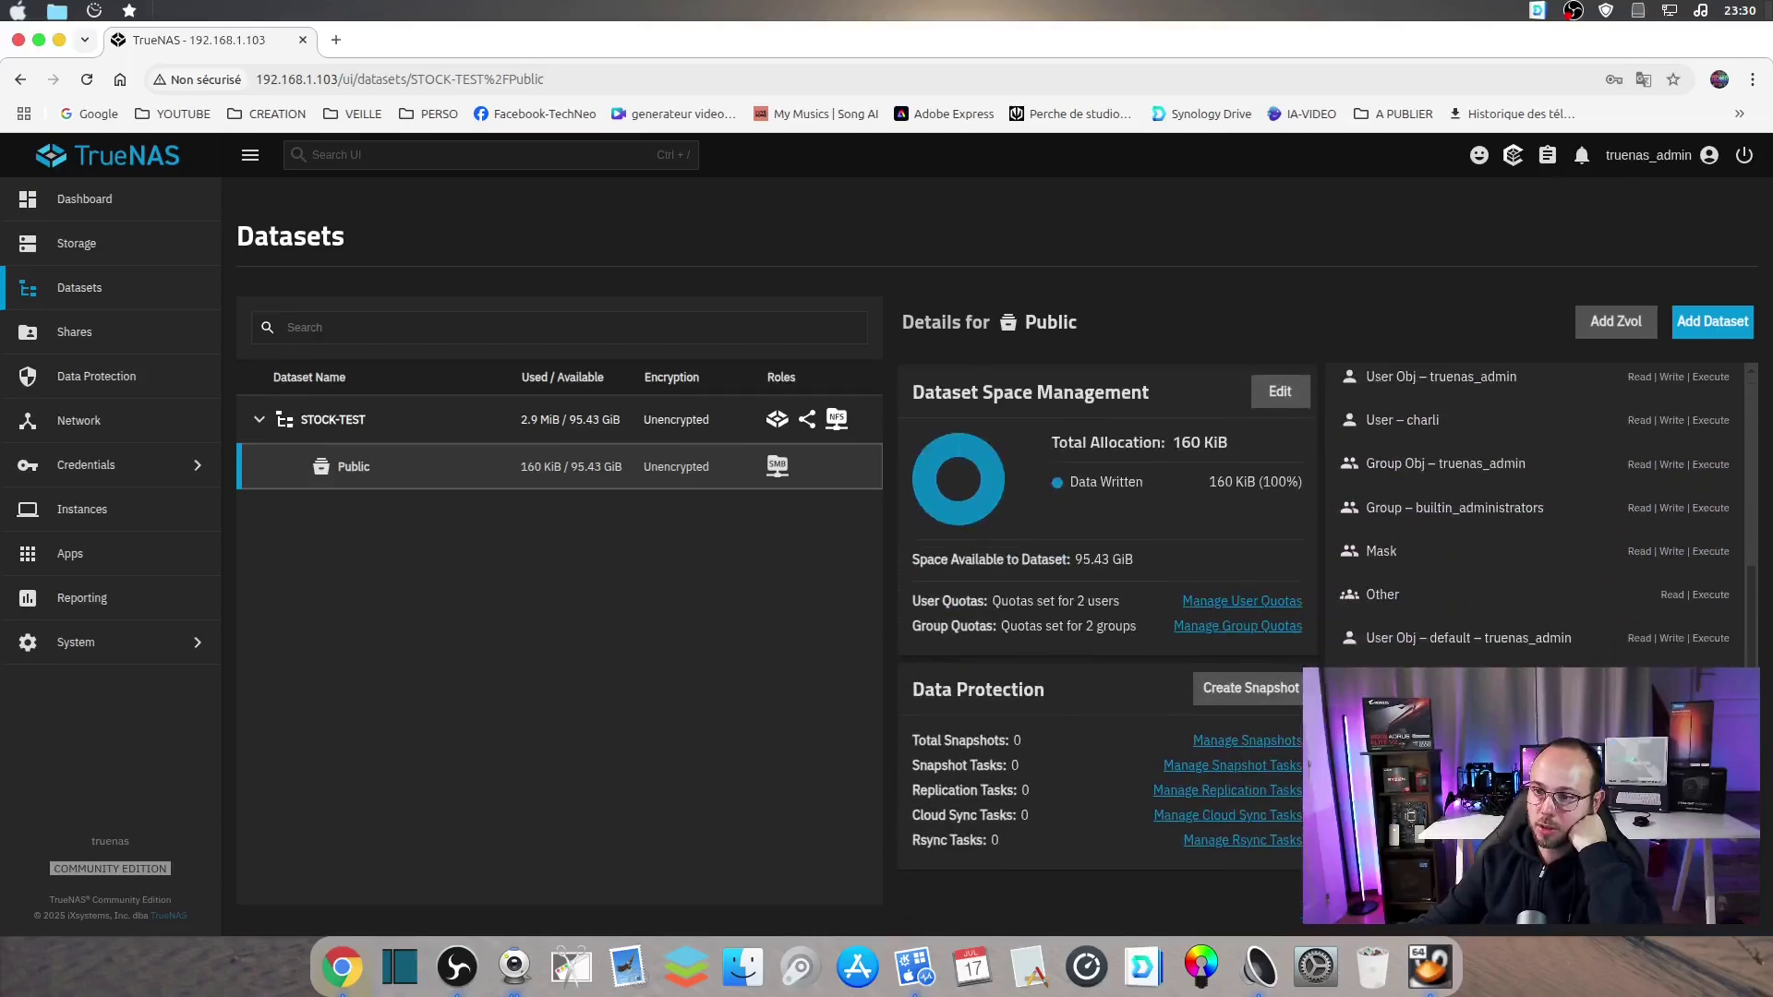
pyautogui.scroll(5, 1327, 633)
pyautogui.scroll(-5, 1327, 633)
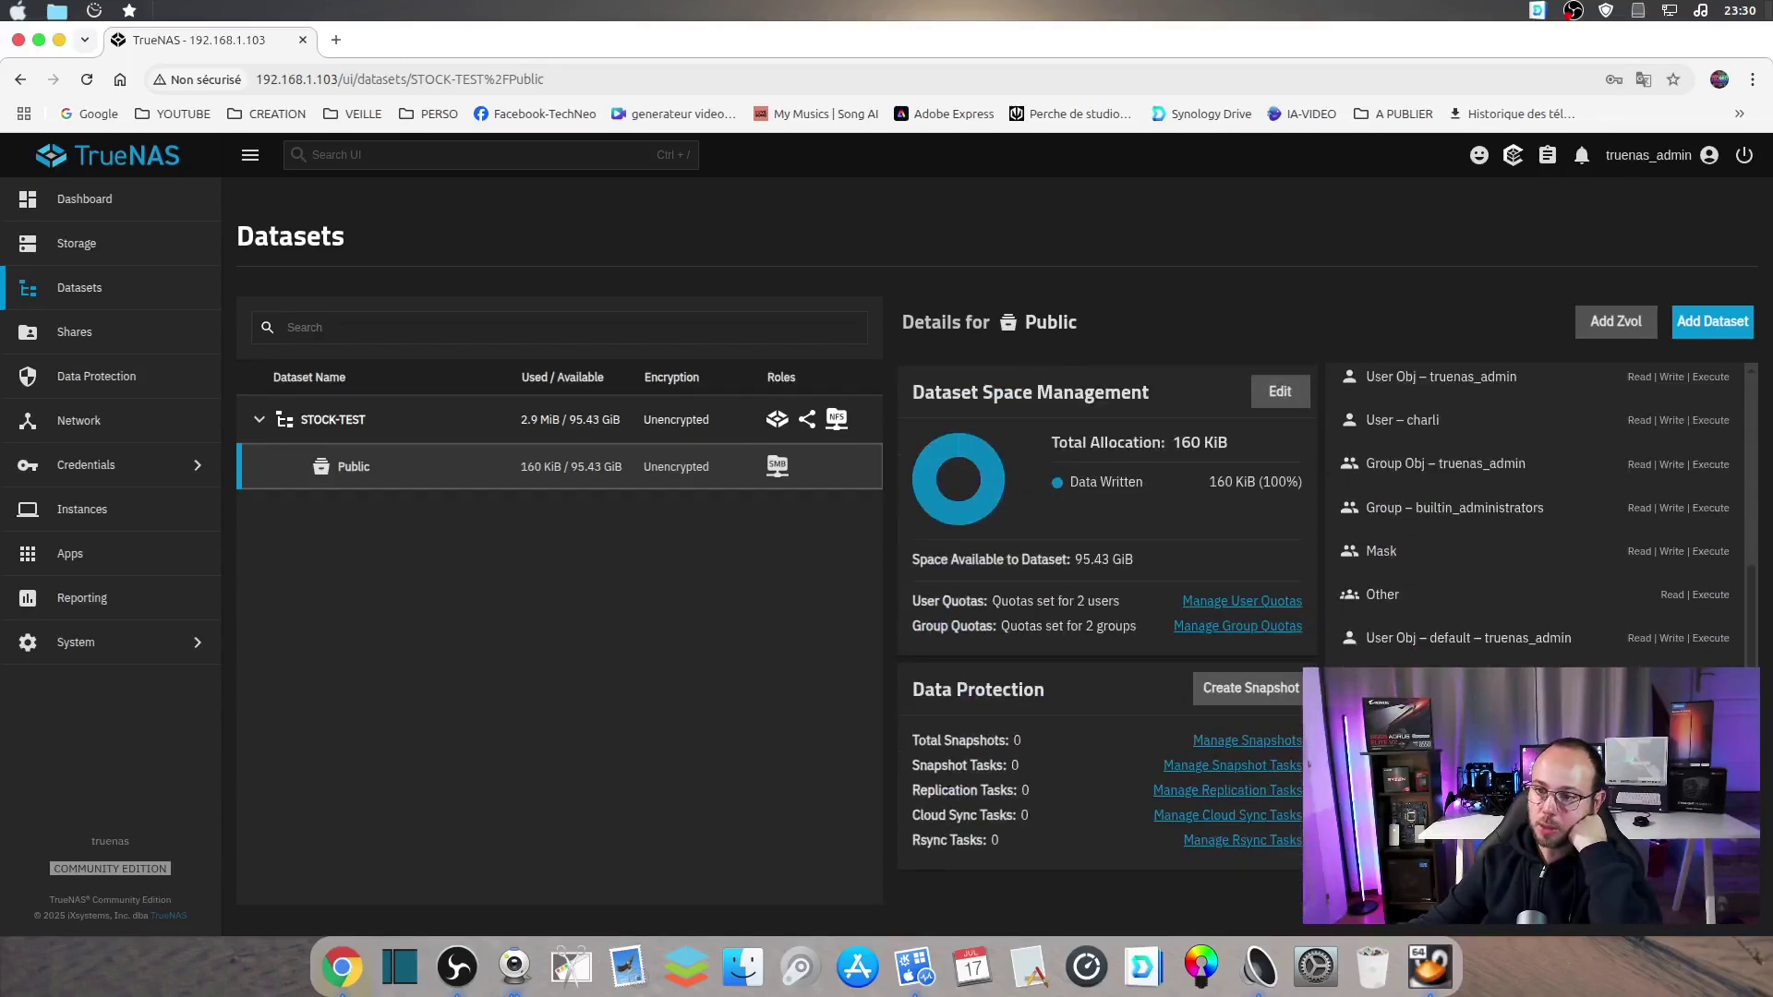
pyautogui.scroll(2, 1327, 633)
pyautogui.scroll(2, 1327, 632)
pyautogui.scroll(-5, 1321, 610)
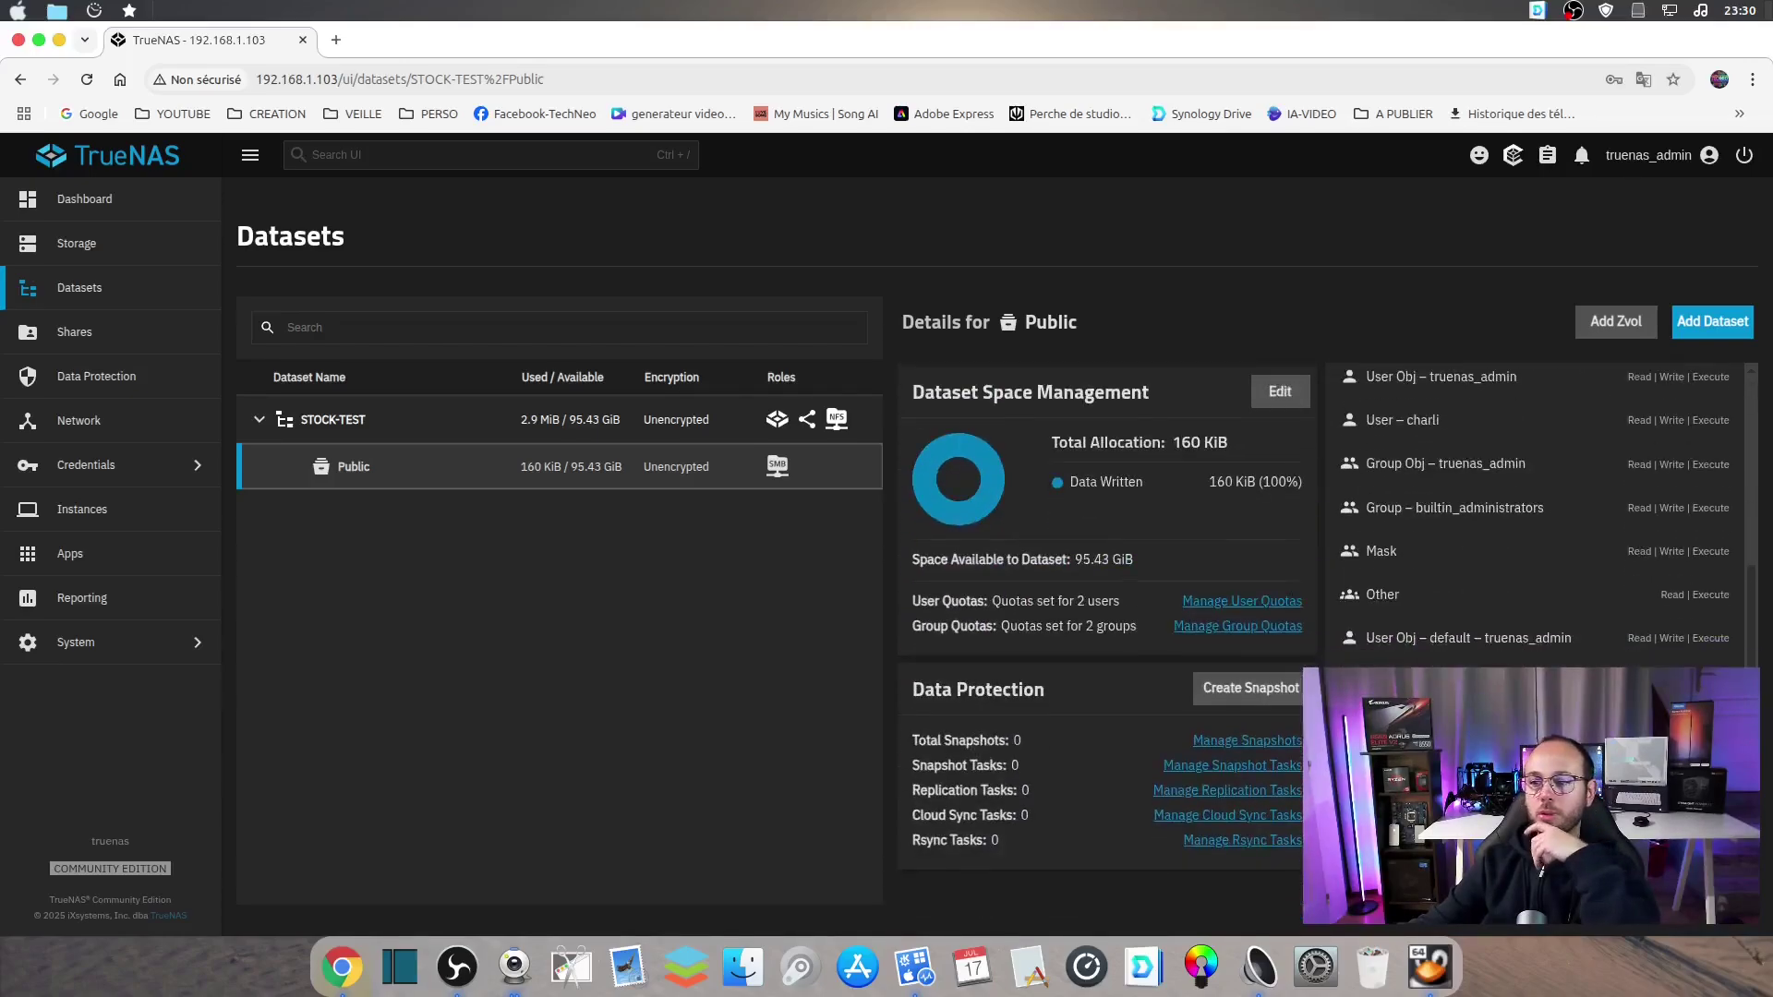
pyautogui.scroll(3, 1108, 609)
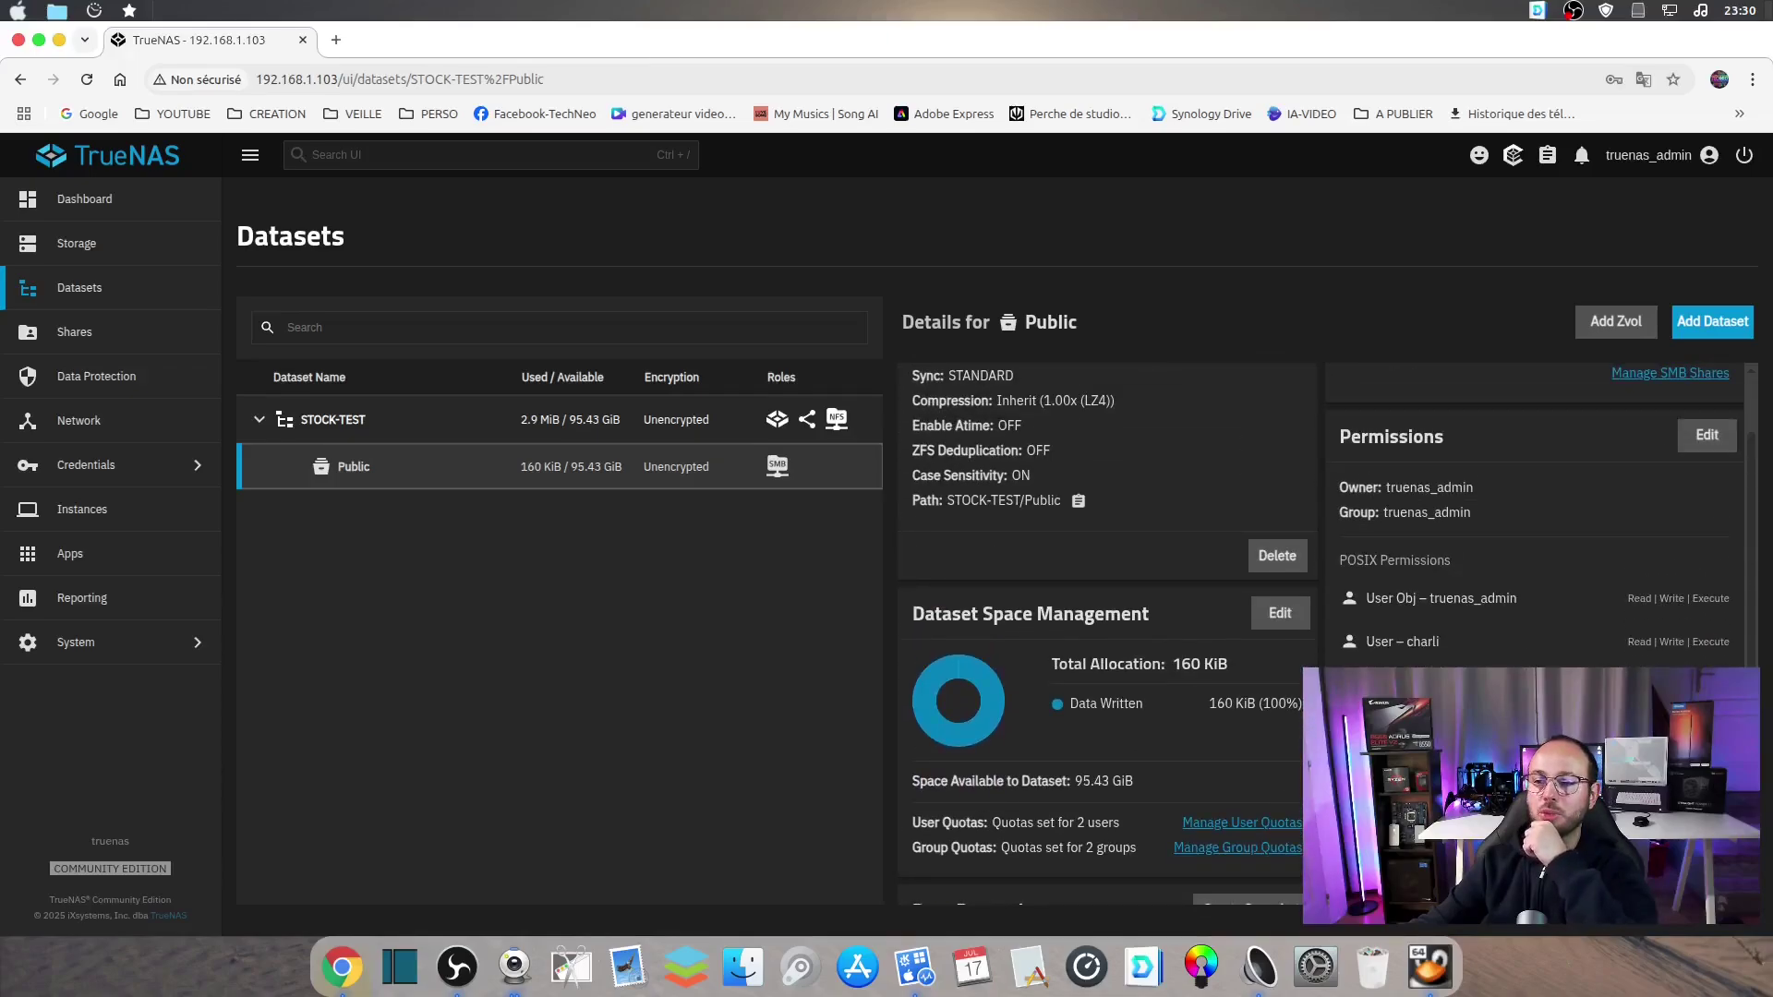
pyautogui.scroll(2, 1109, 609)
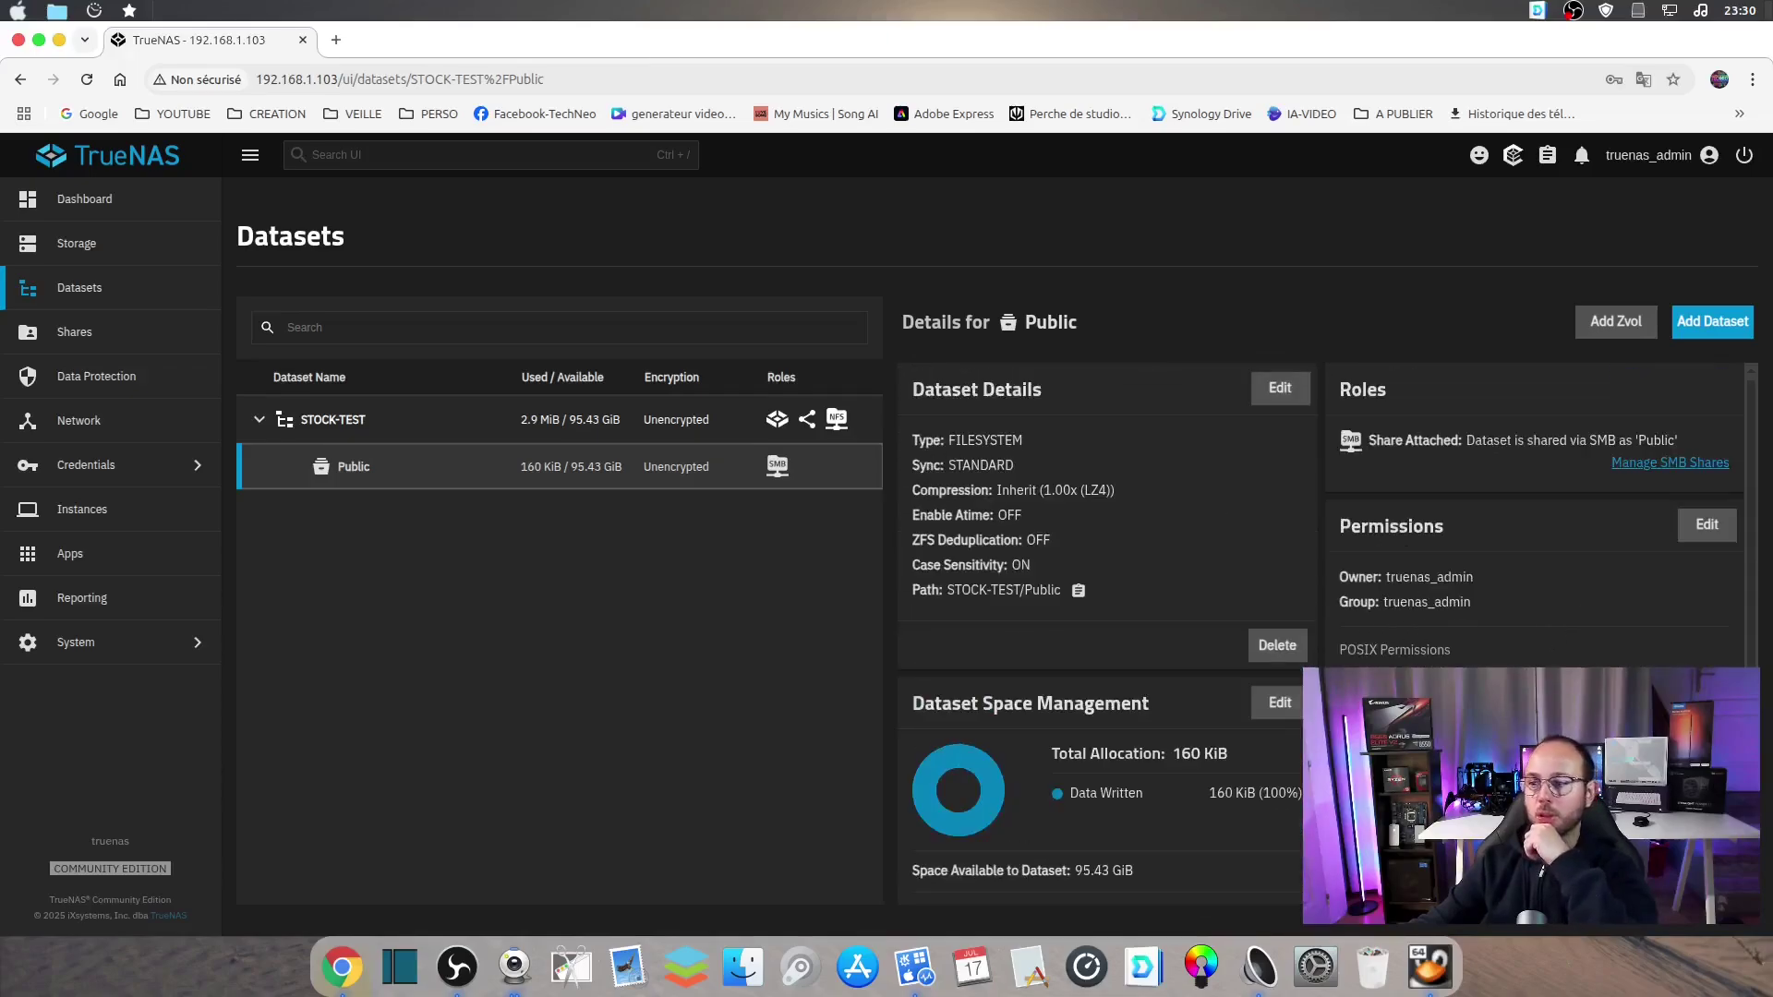
pyautogui.scroll(-5, 1109, 609)
pyautogui.scroll(5, 1108, 610)
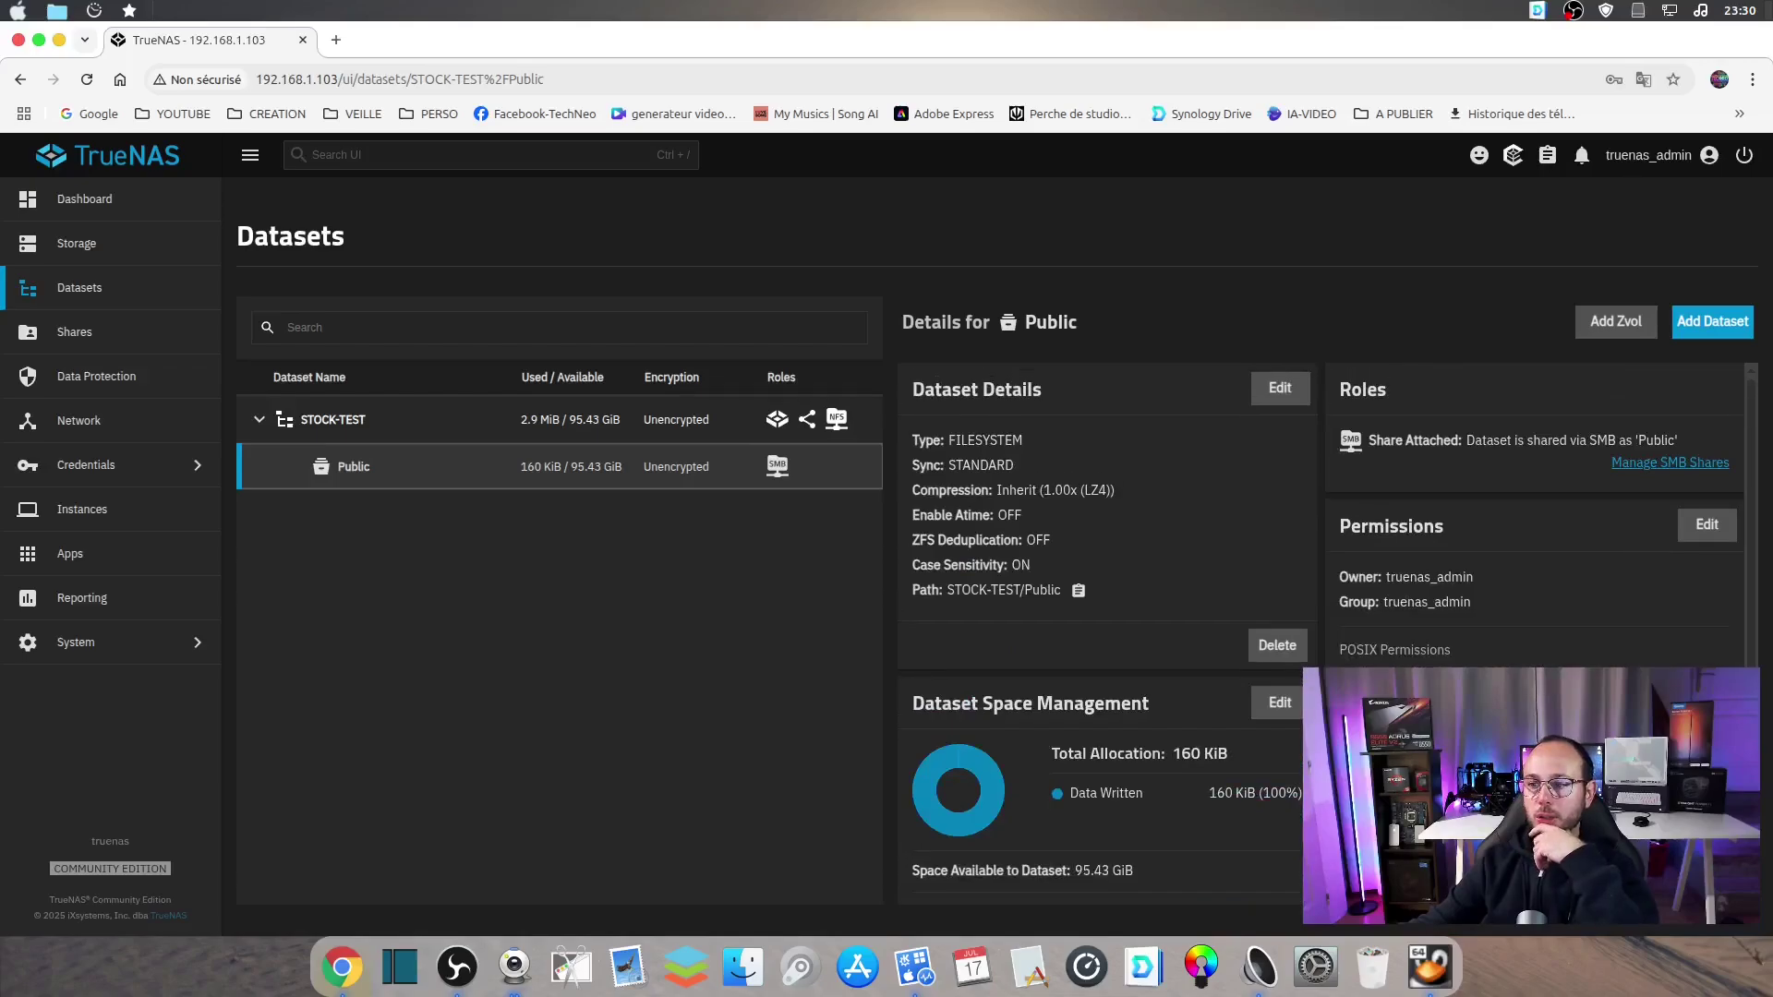
pyautogui.click(1705, 527)
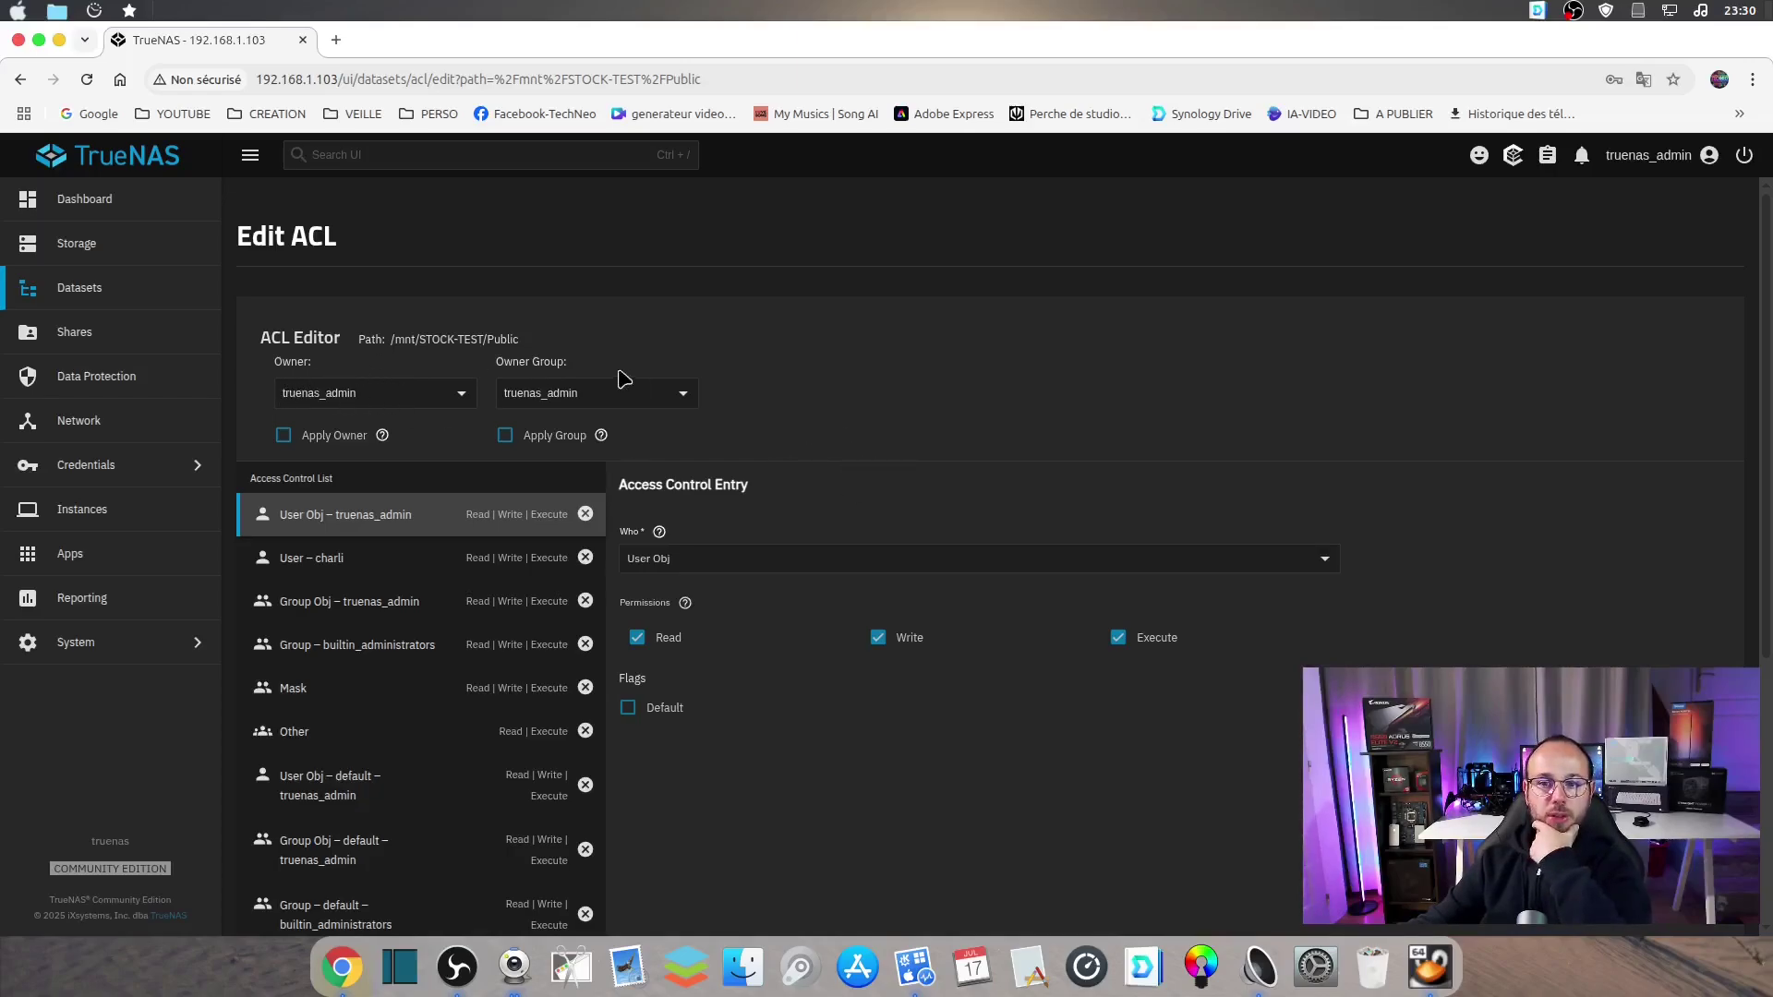
# Check the ACL owner and owner-group lists, keeping truenas_admin as the owner group
pyautogui.click(394, 397)
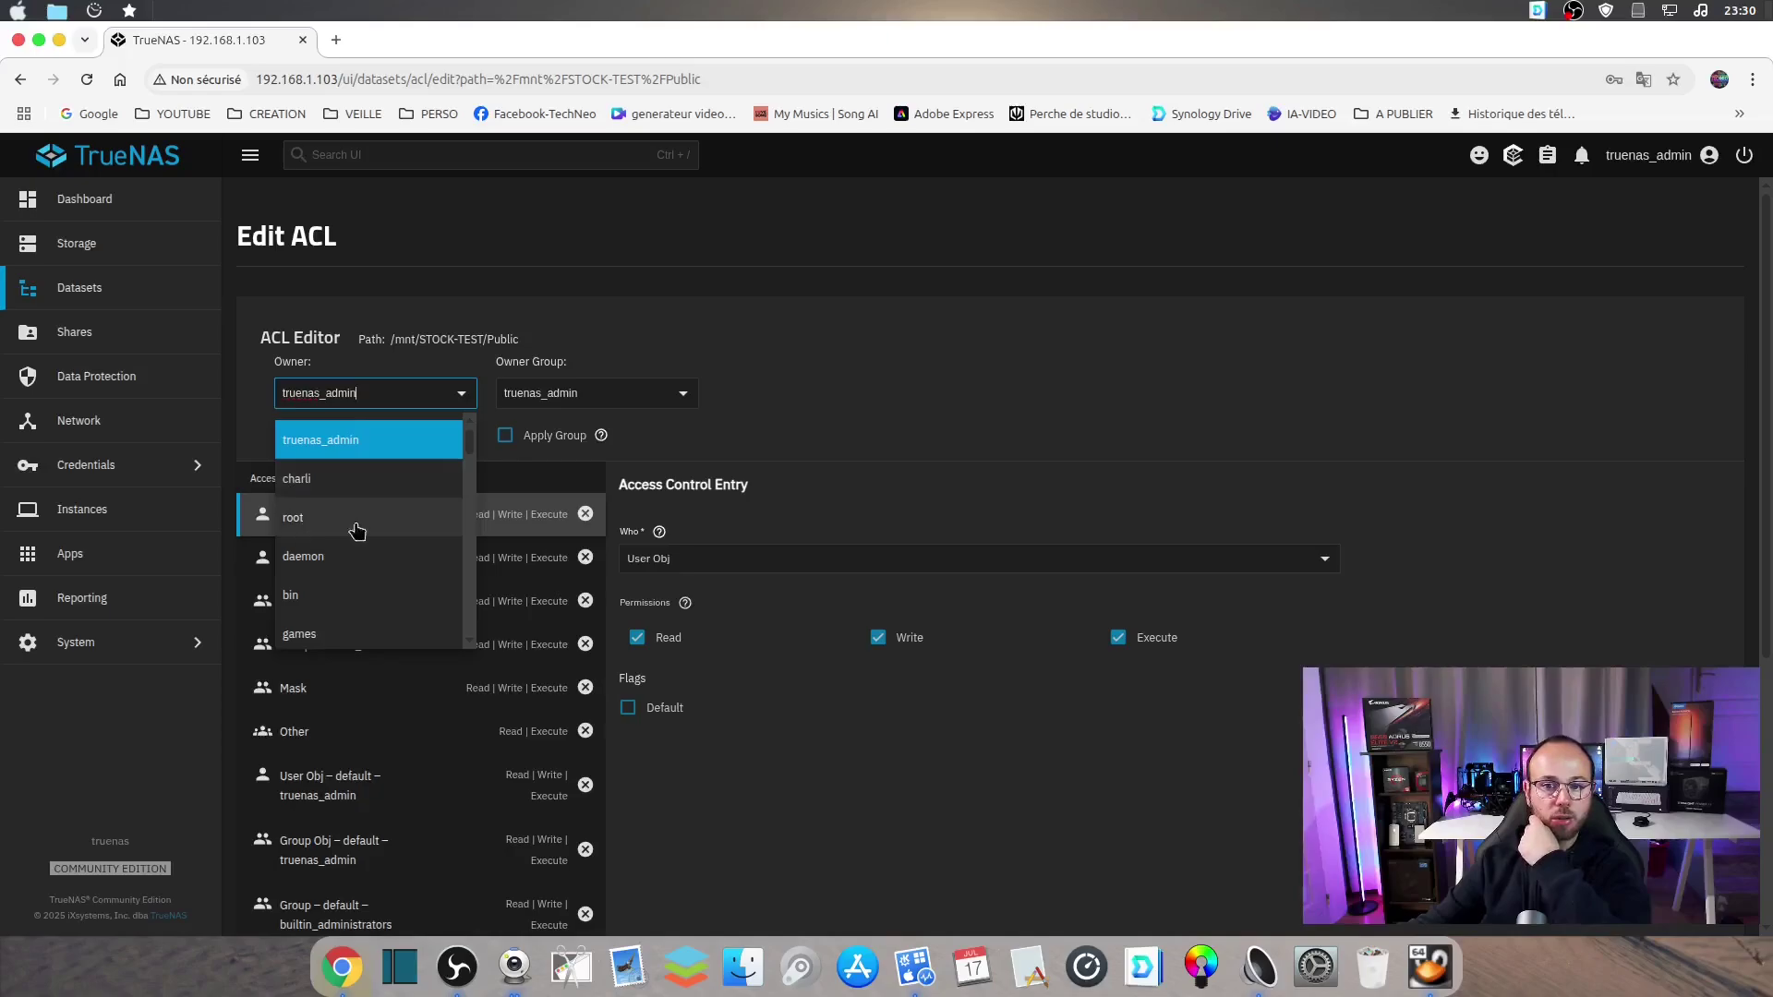
pyautogui.scroll(-5, 350, 561)
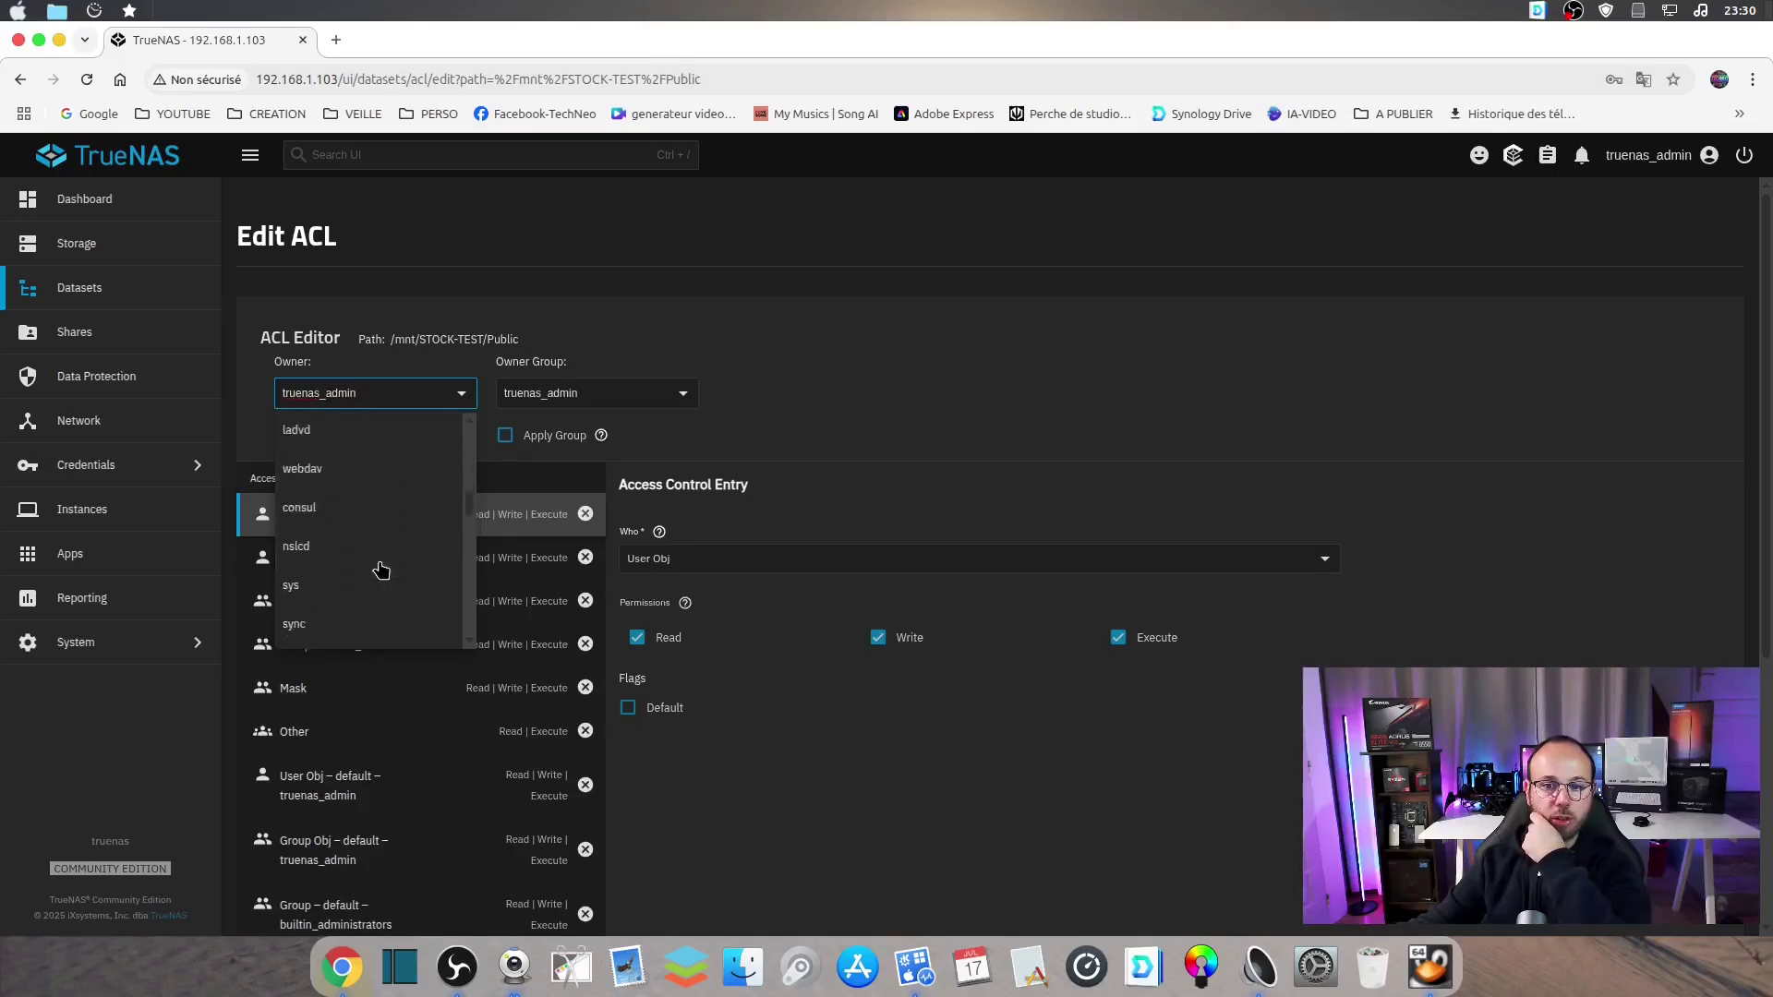
pyautogui.scroll(1, 383, 564)
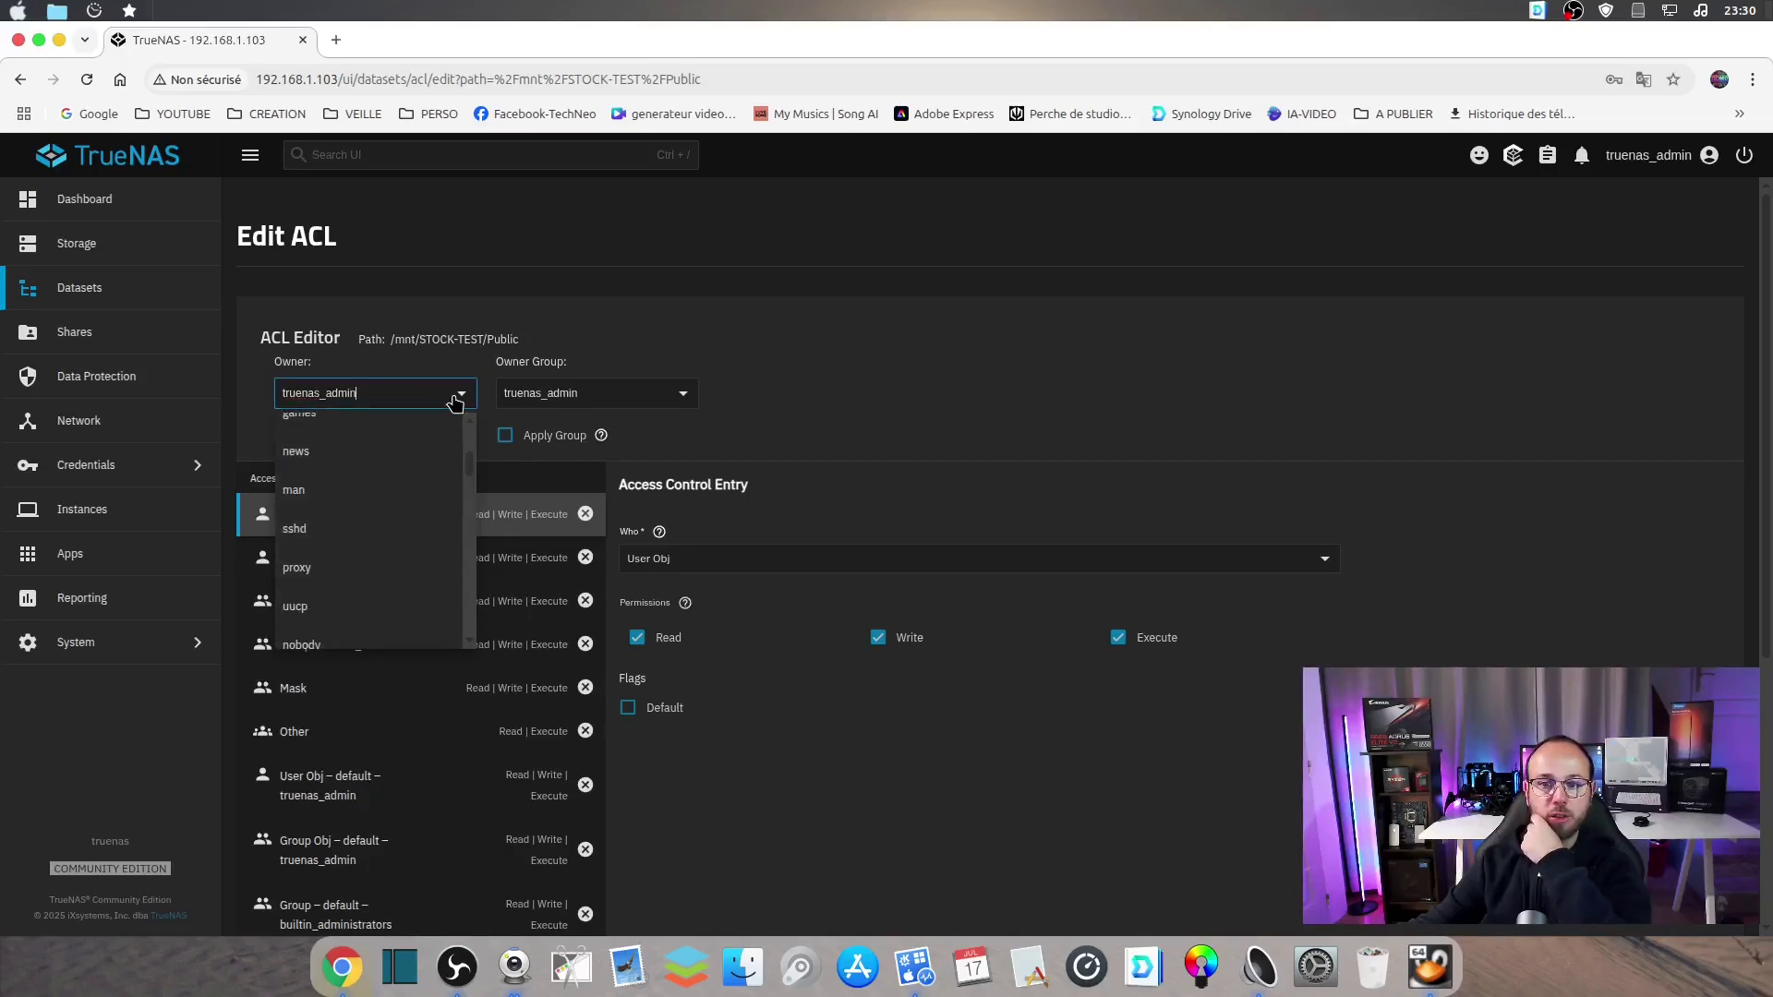
pyautogui.click(645, 368)
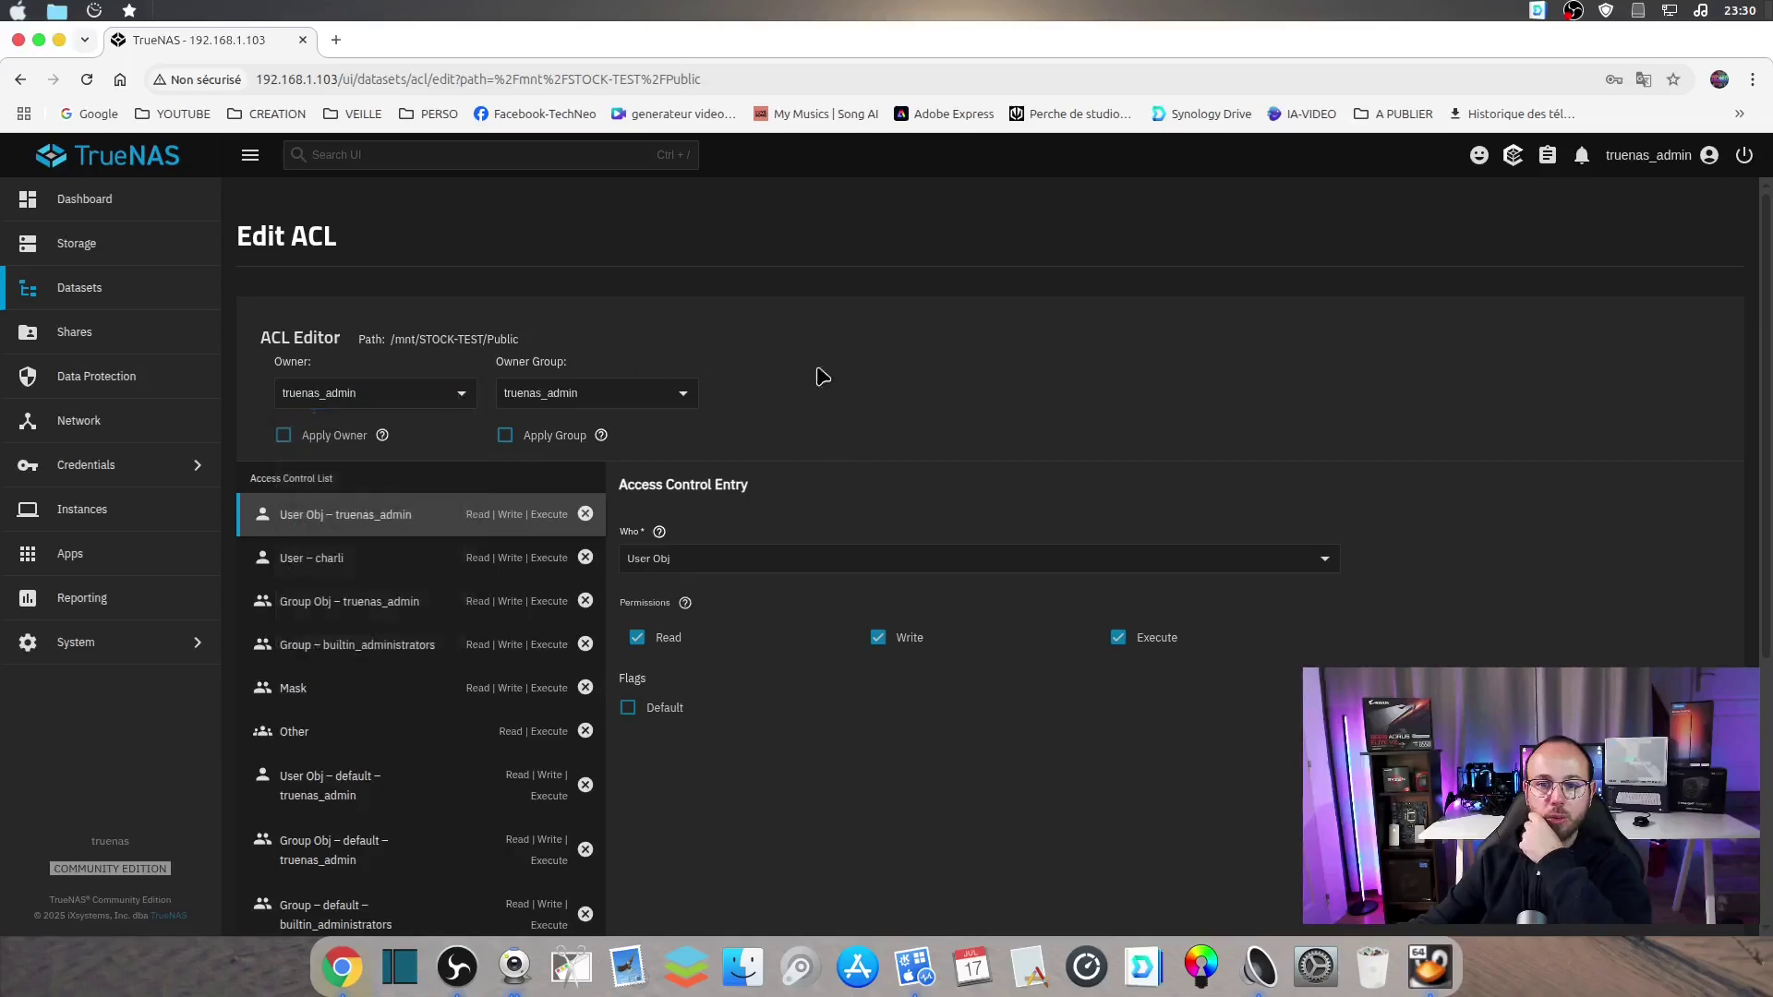
pyautogui.click(682, 399)
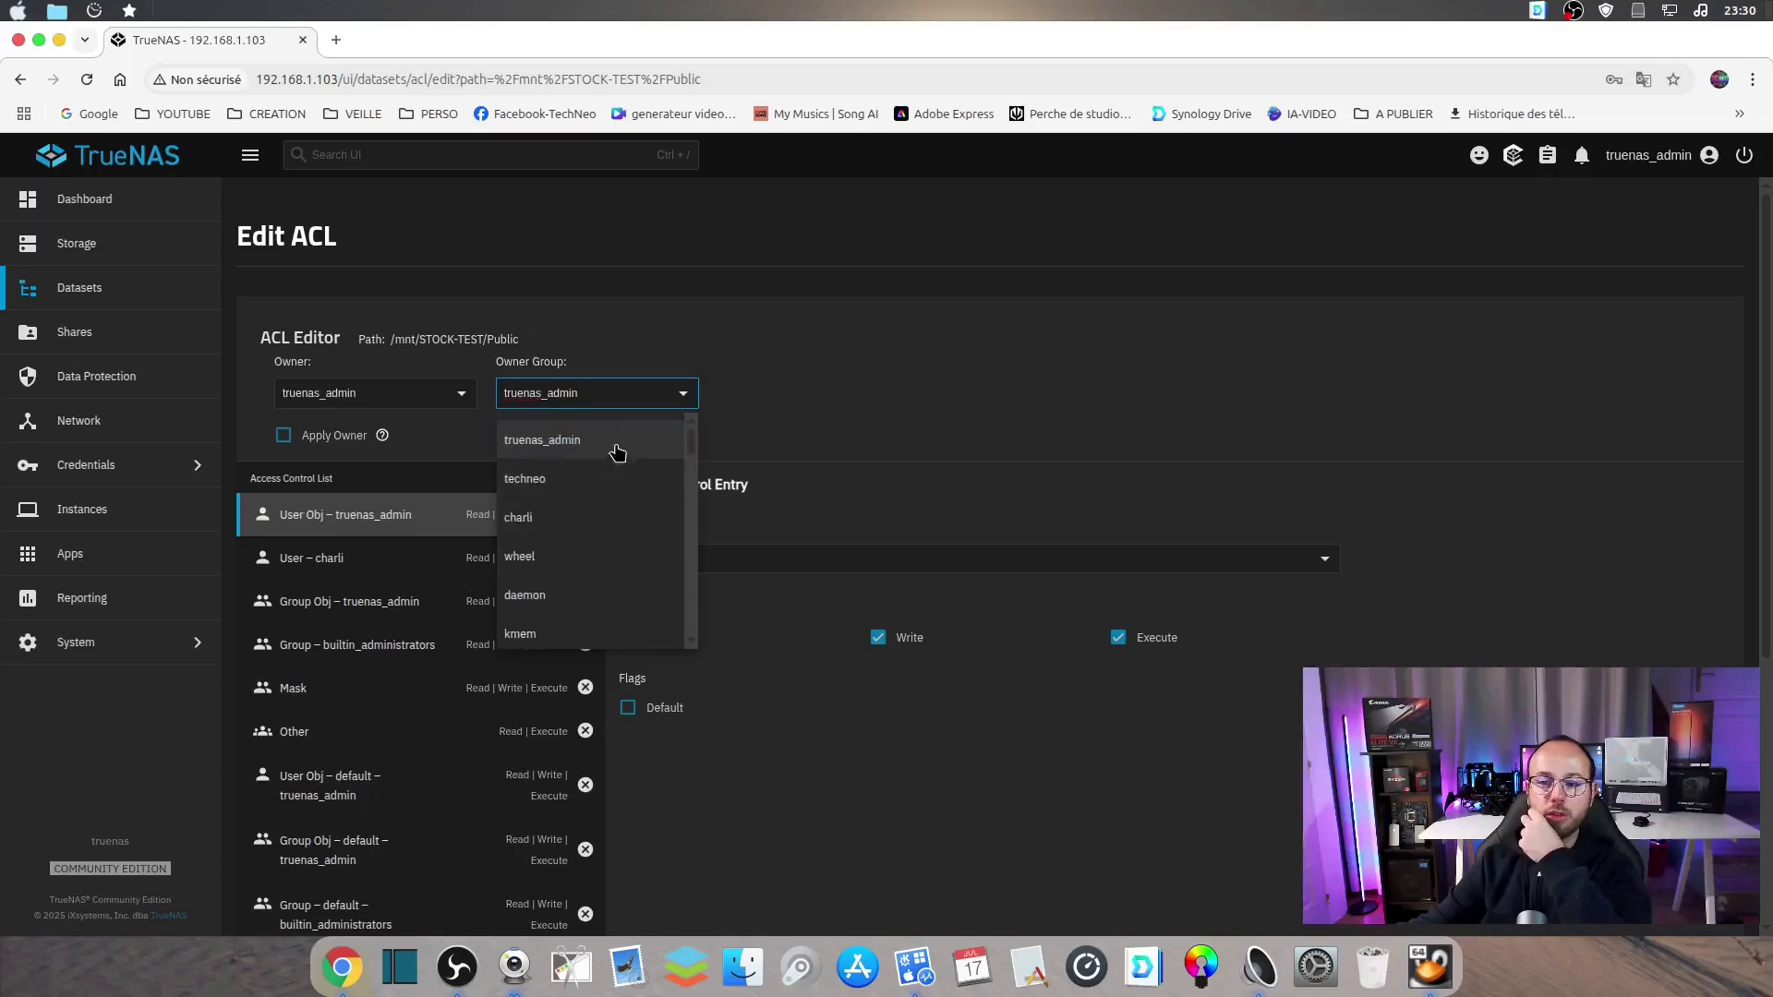
pyautogui.click(1012, 379)
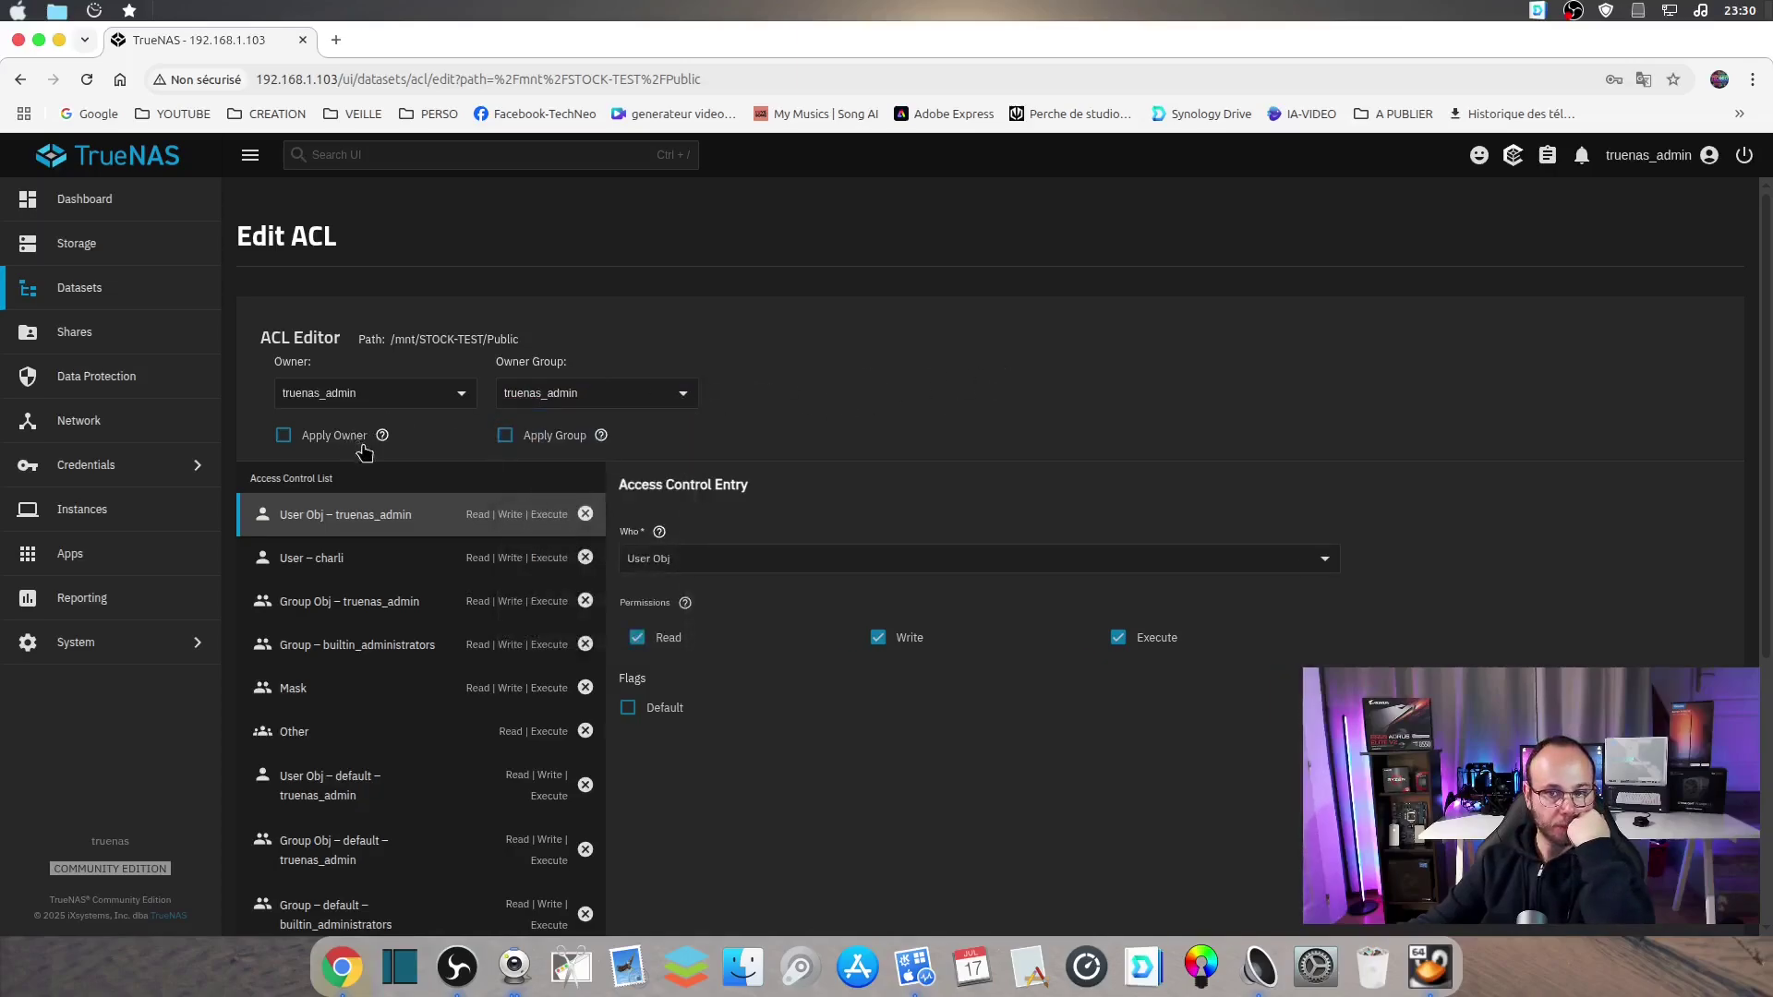
pyautogui.scroll(-2, 923, 449)
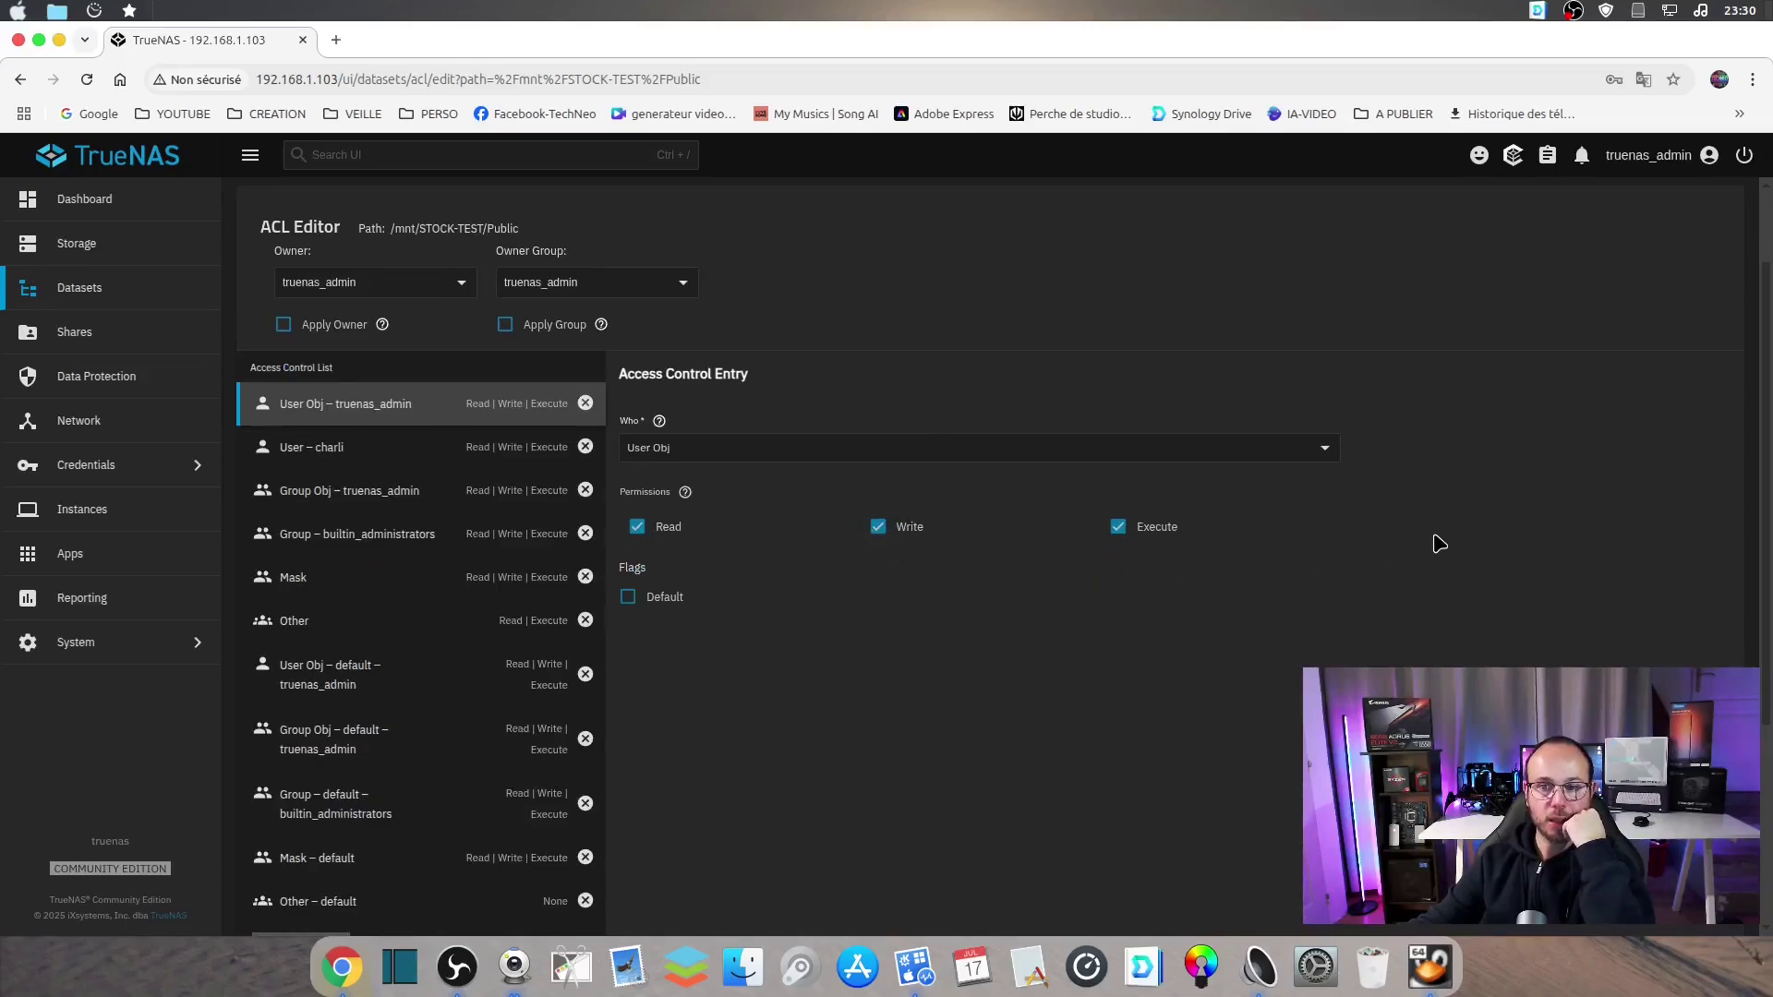
# Glance at the truenas_admin account menu, then go to System > General Settings
pyautogui.click(1674, 159)
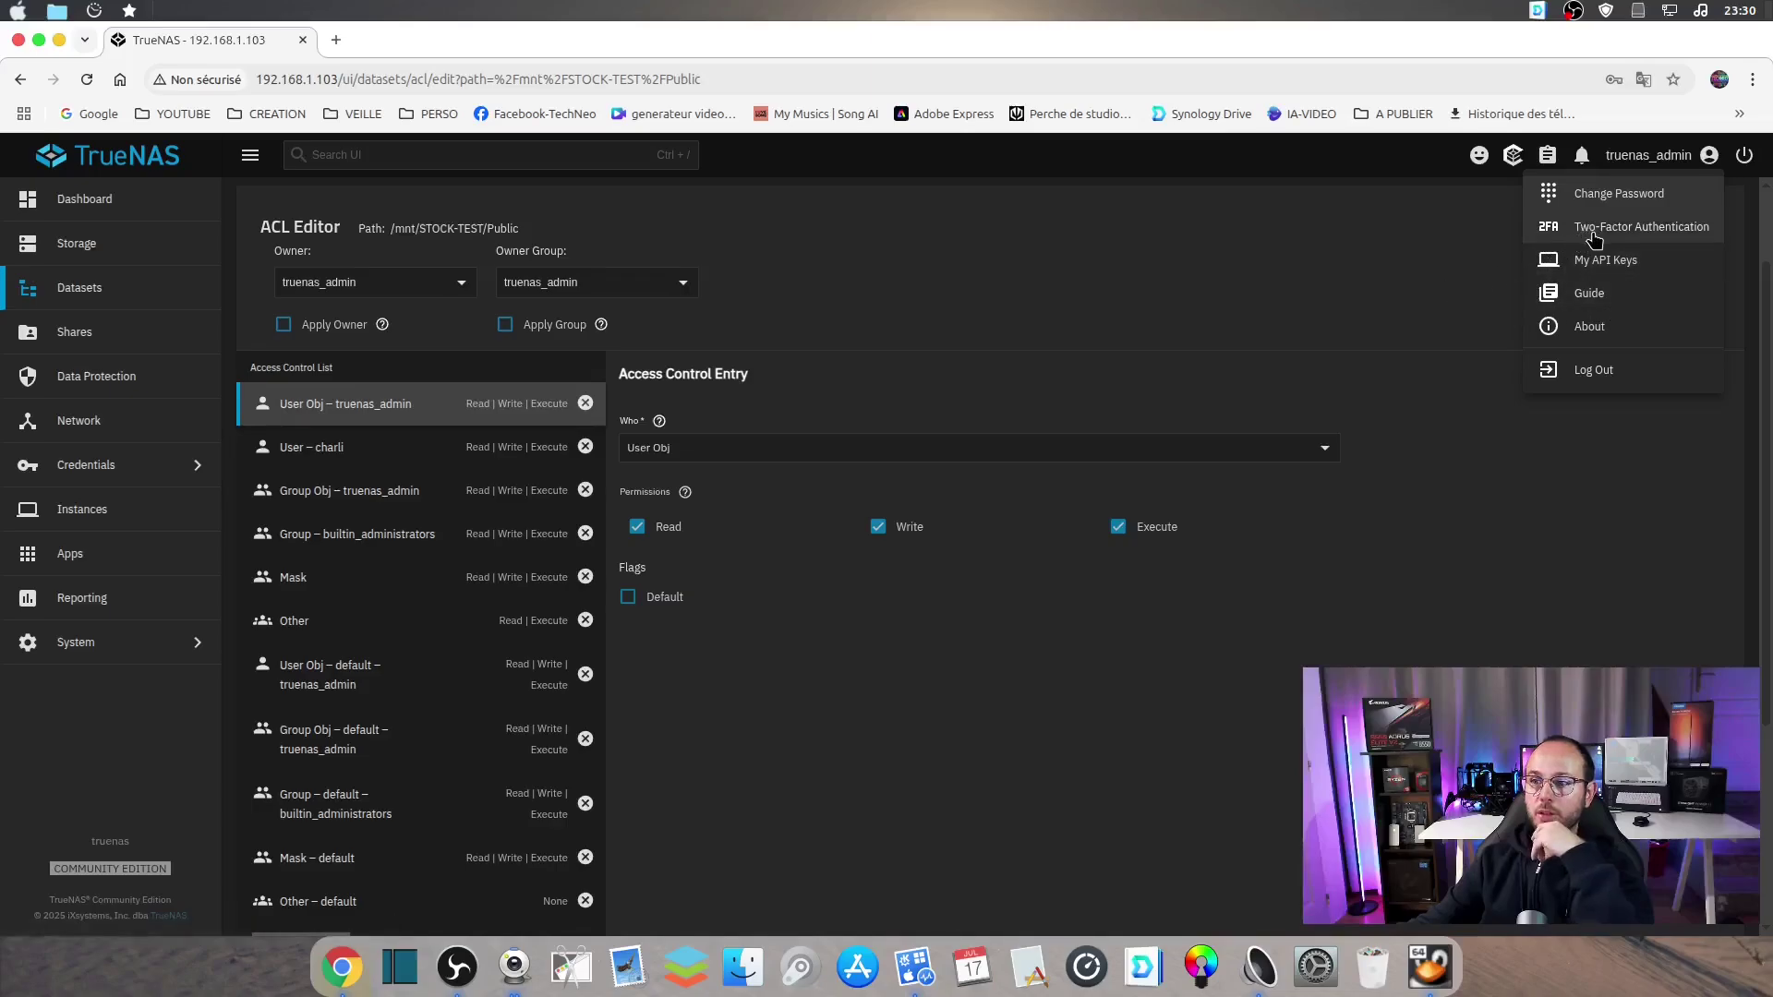
pyautogui.click(1436, 262)
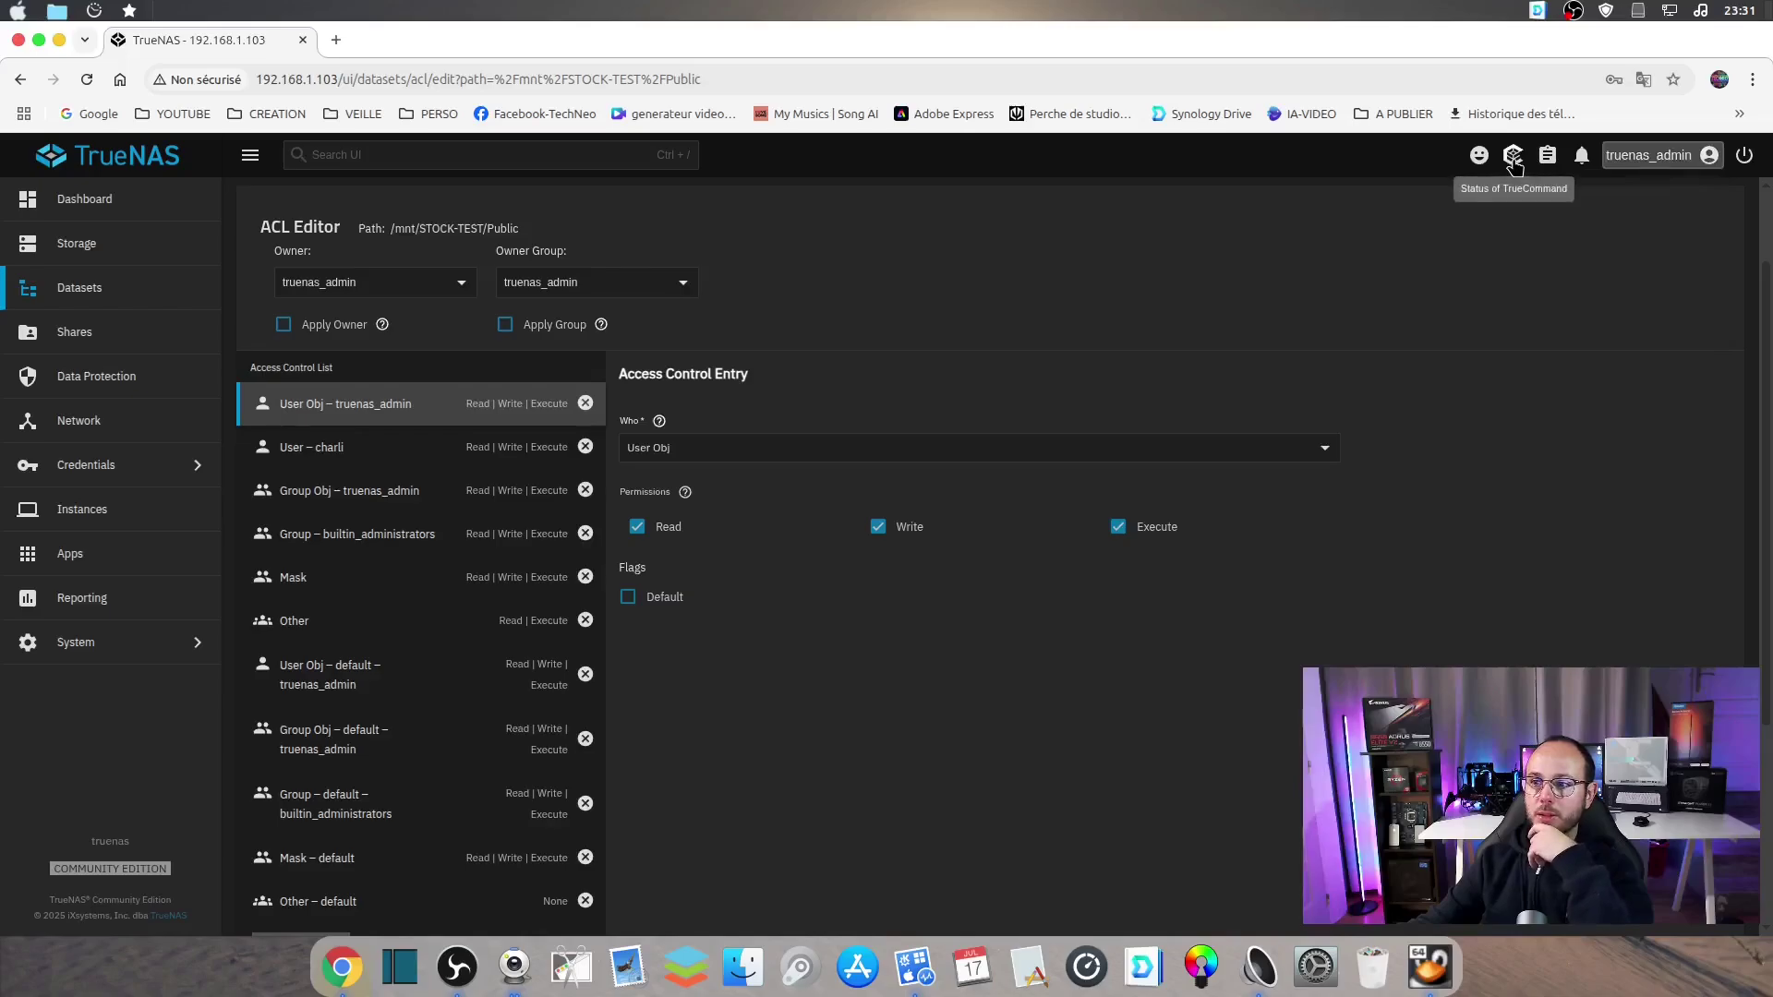
pyautogui.click(96, 645)
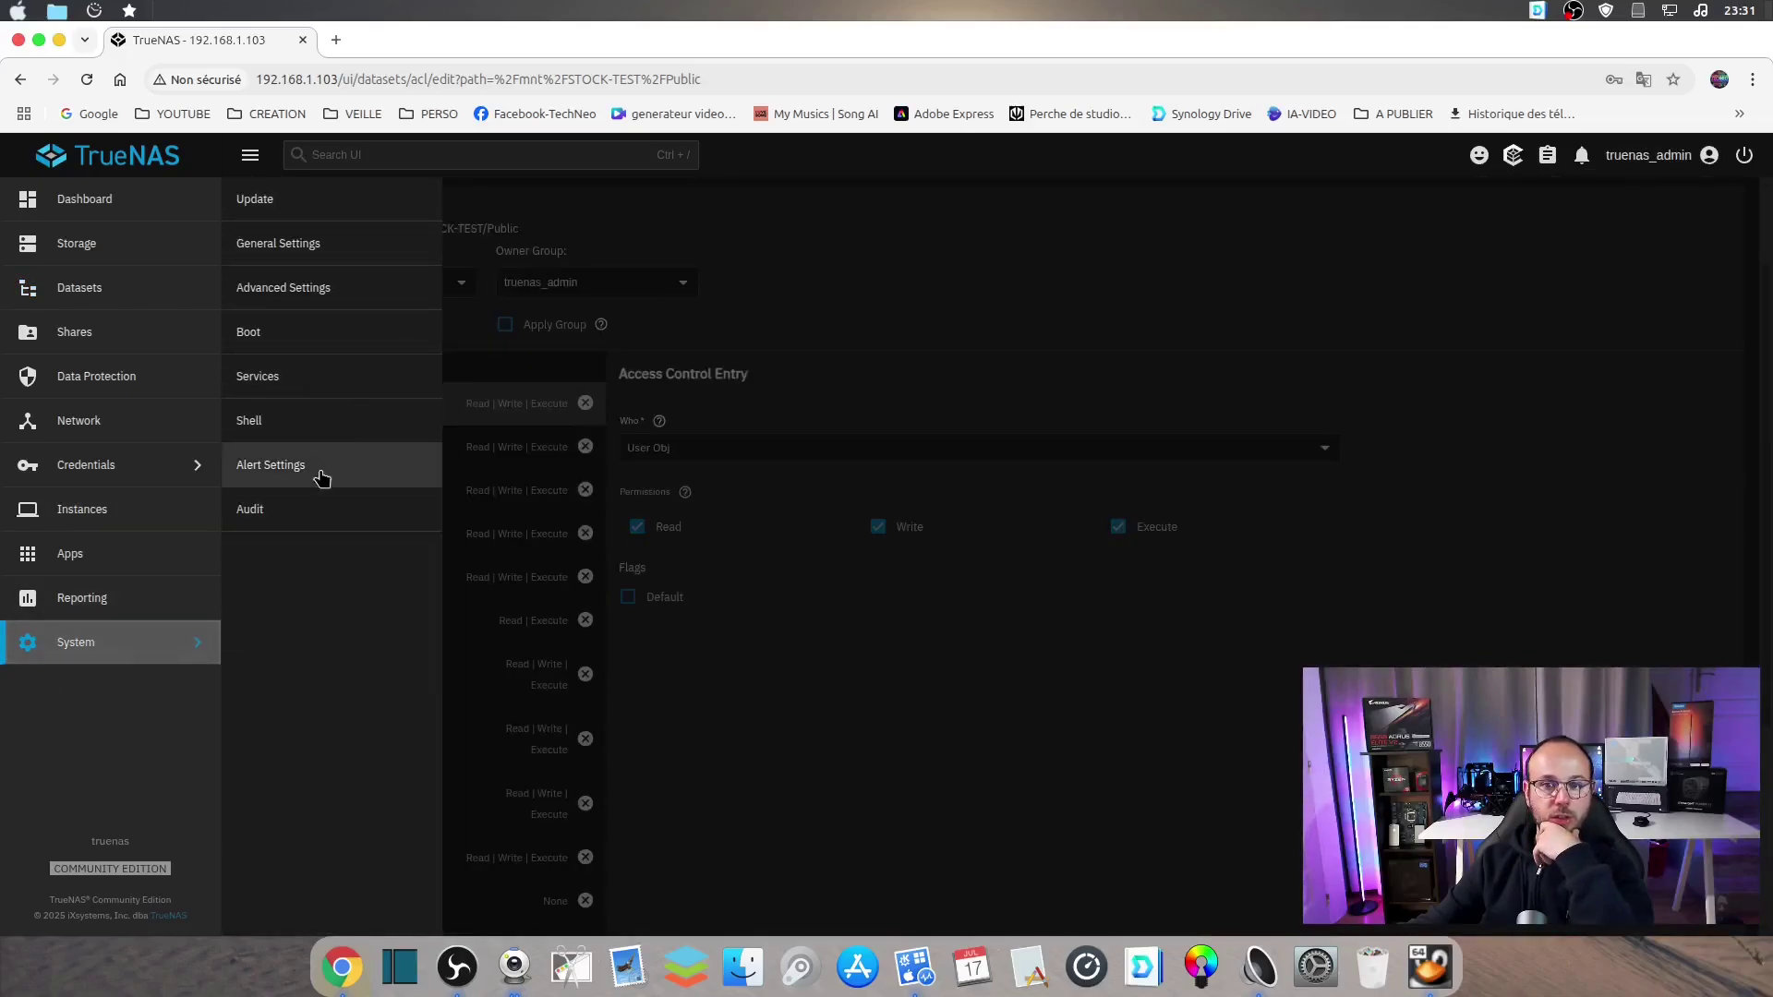
pyautogui.click(320, 247)
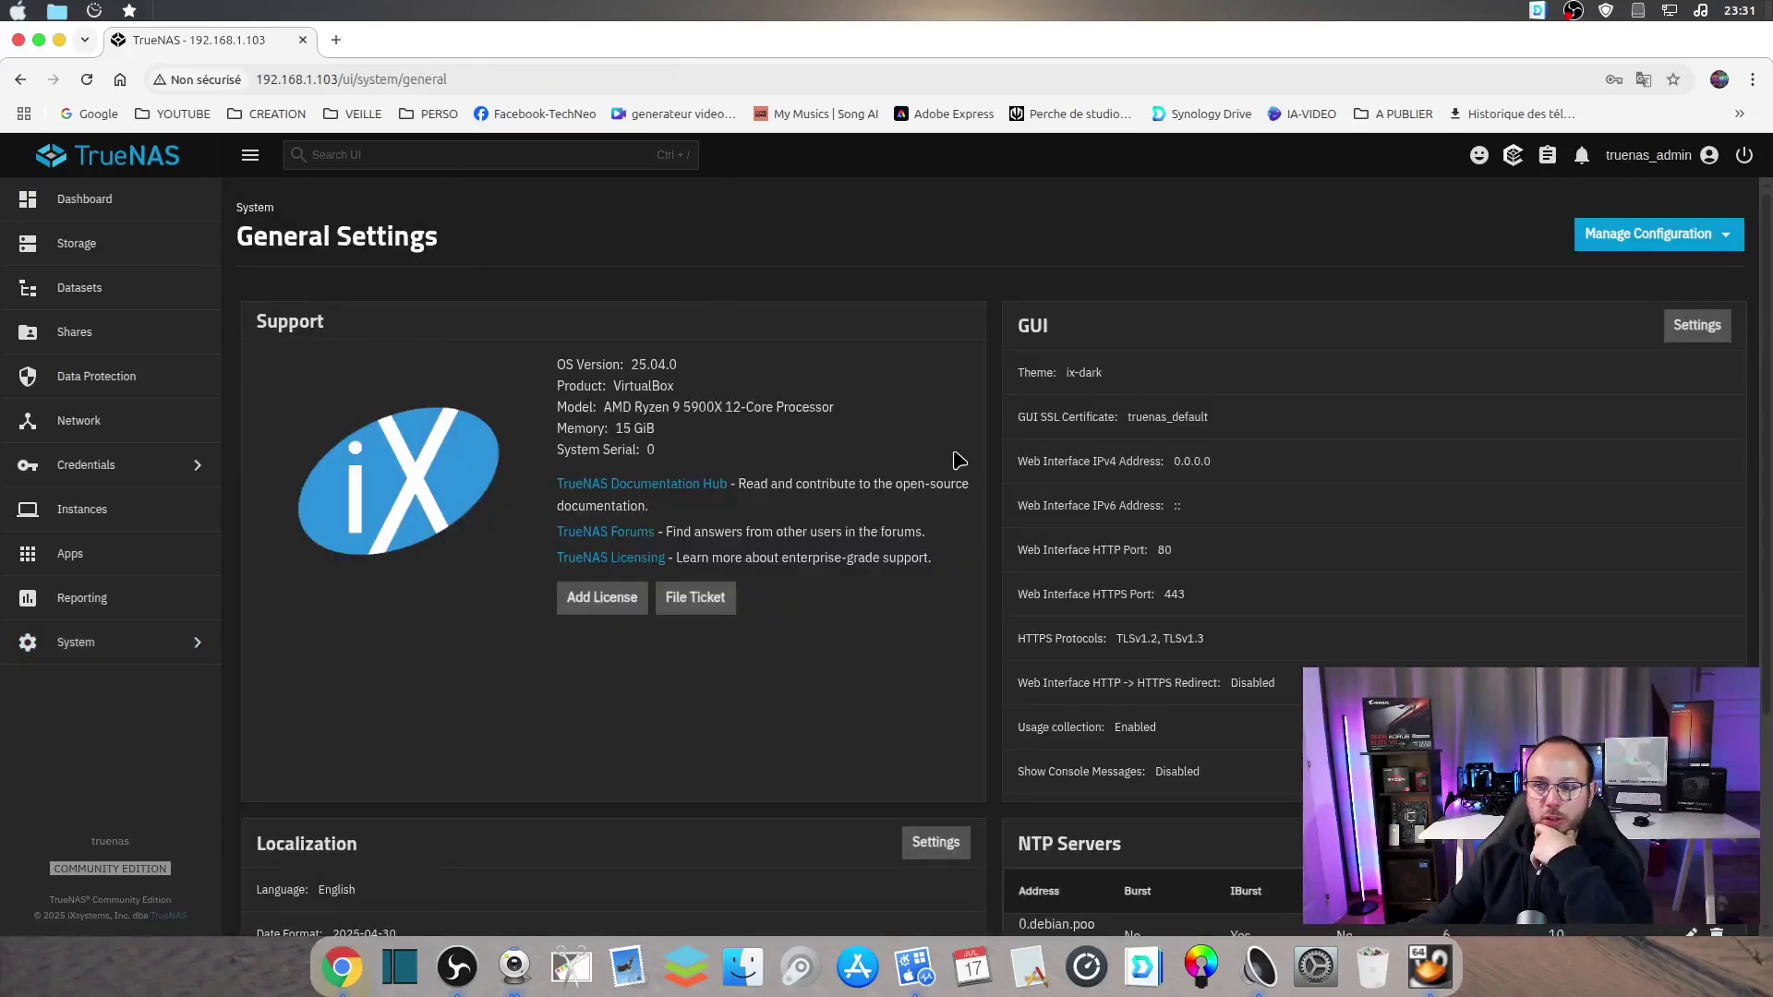
# In Localization Settings, set the interface language to French
pyautogui.scroll(-5, 867, 660)
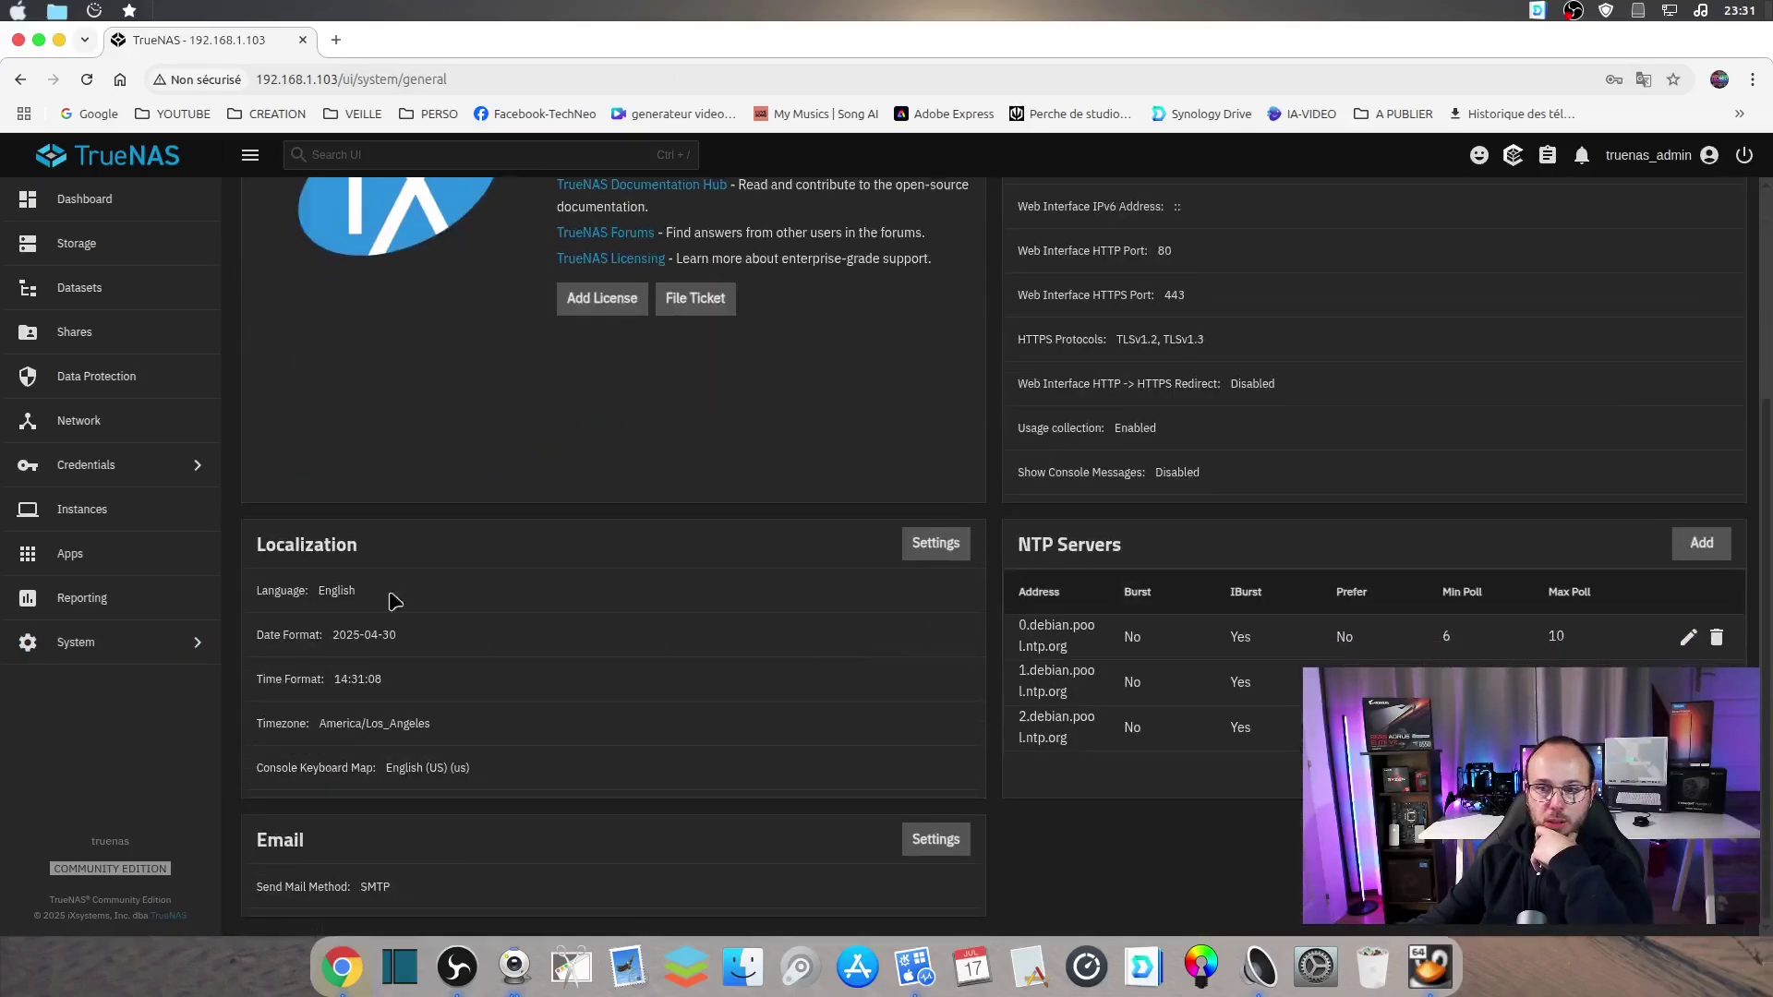
pyautogui.click(936, 547)
pyautogui.click(1550, 348)
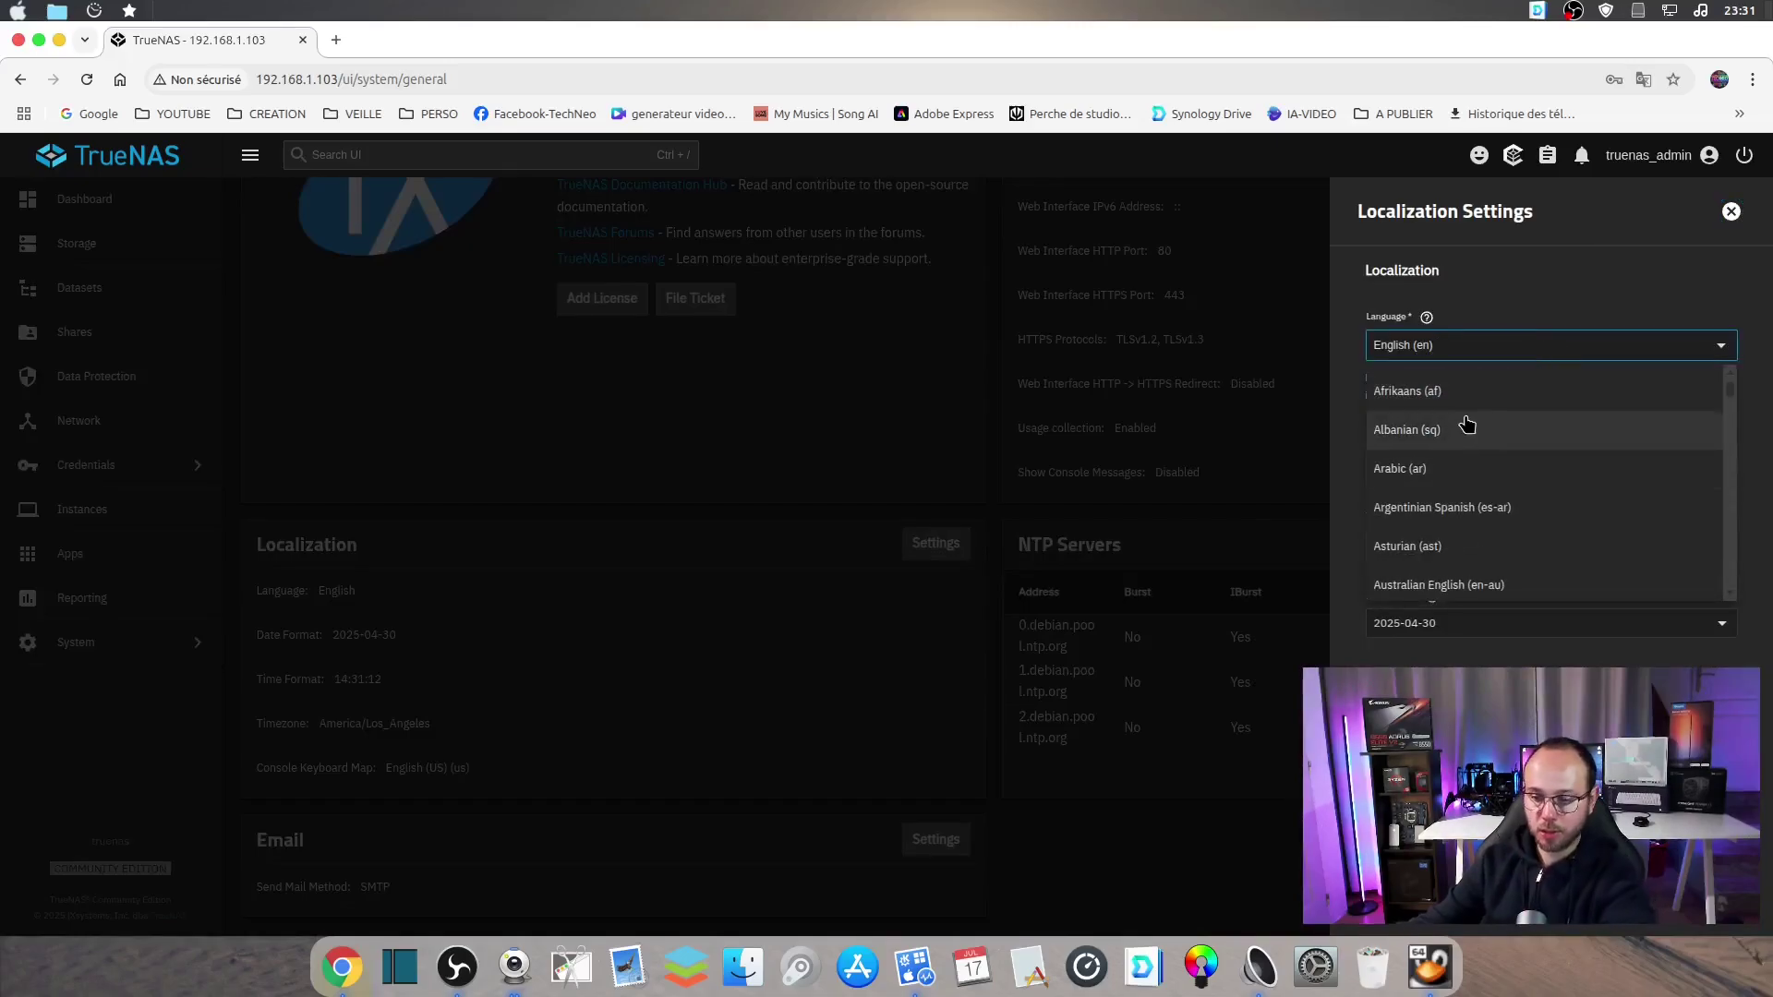
pyautogui.press('BackSpace')
pyautogui.press('BackSpace')
pyautogui.press('BackSpace')
pyautogui.press('BackSpace')
pyautogui.press('BackSpace')
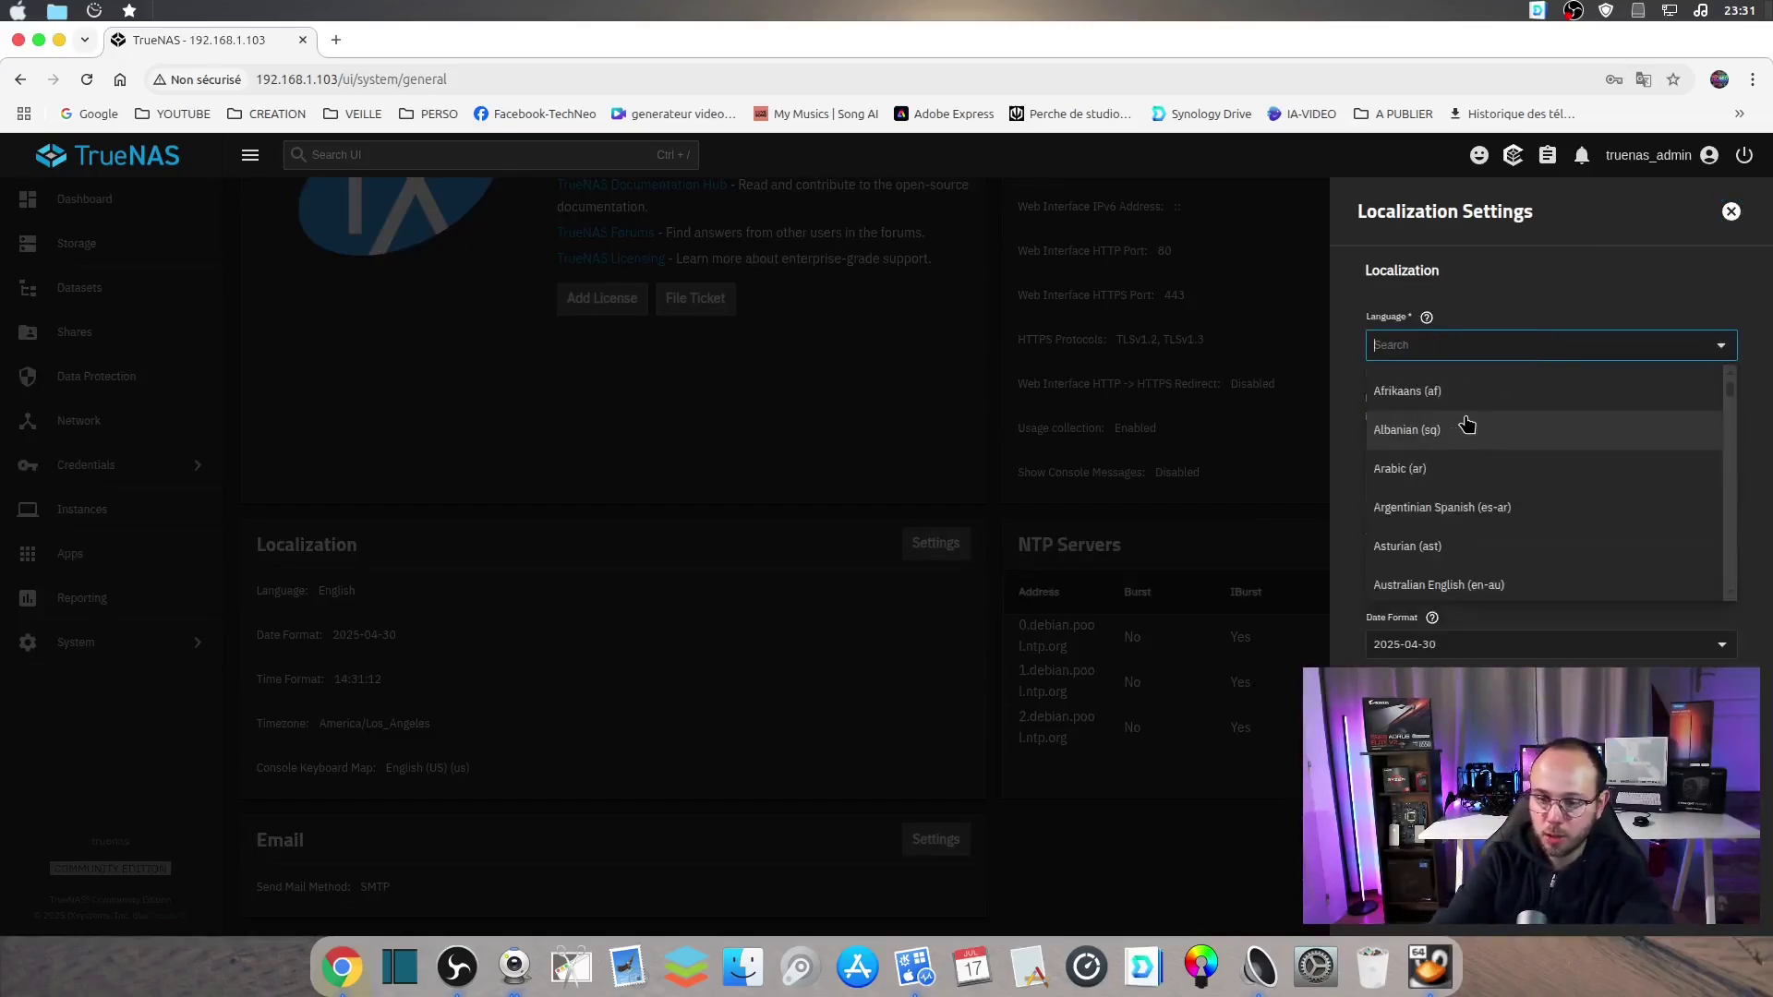
pyautogui.write('fr')
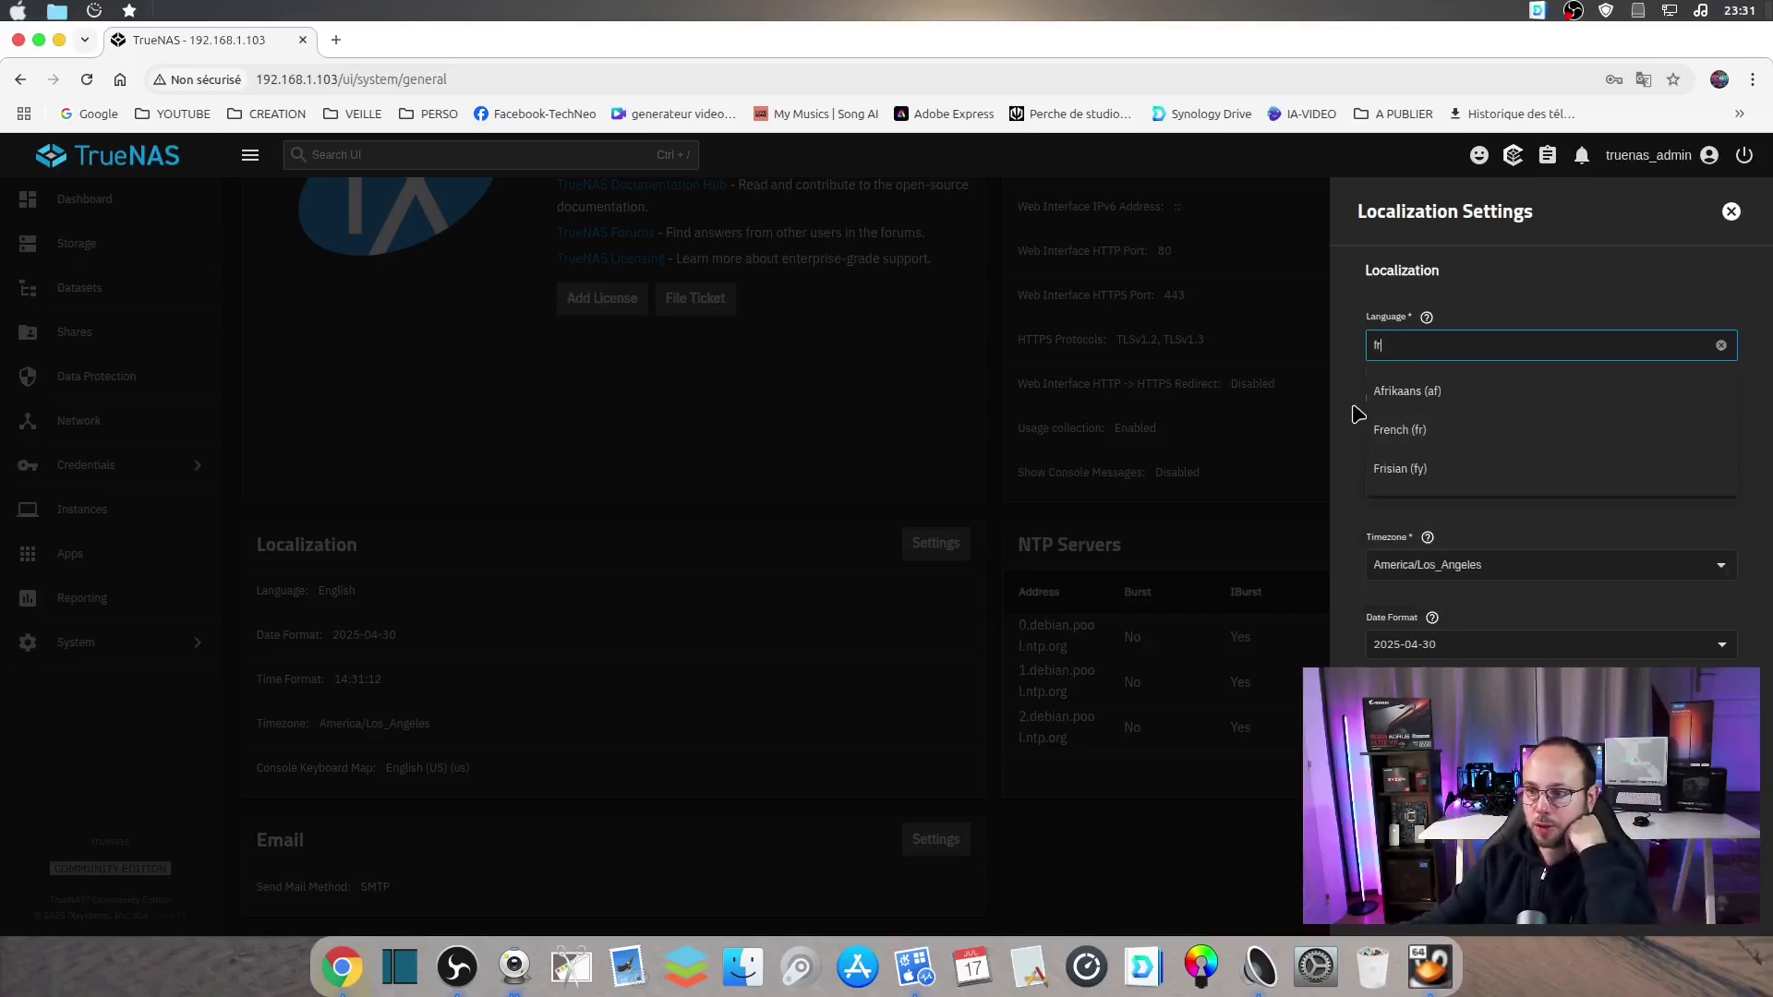
pyautogui.click(1444, 438)
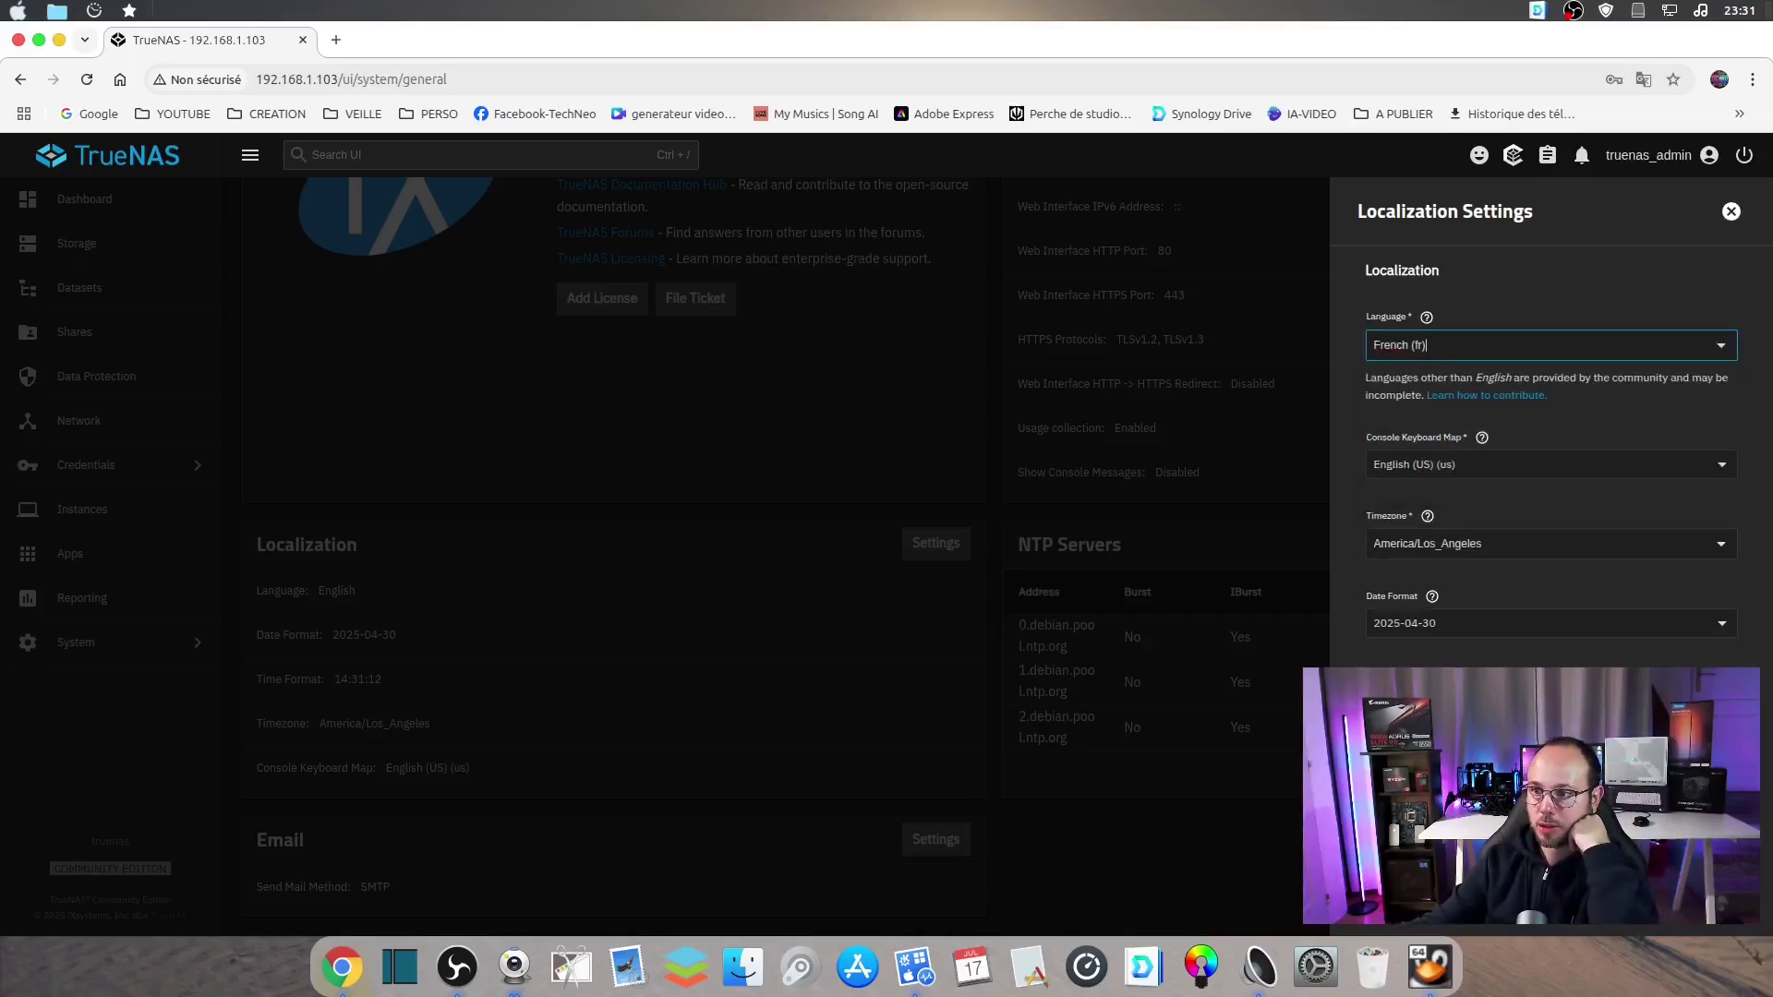
# Set the console keyboard map to French (fr)
pyautogui.click(1498, 475)
pyautogui.click(1496, 475)
pyautogui.click(1491, 474)
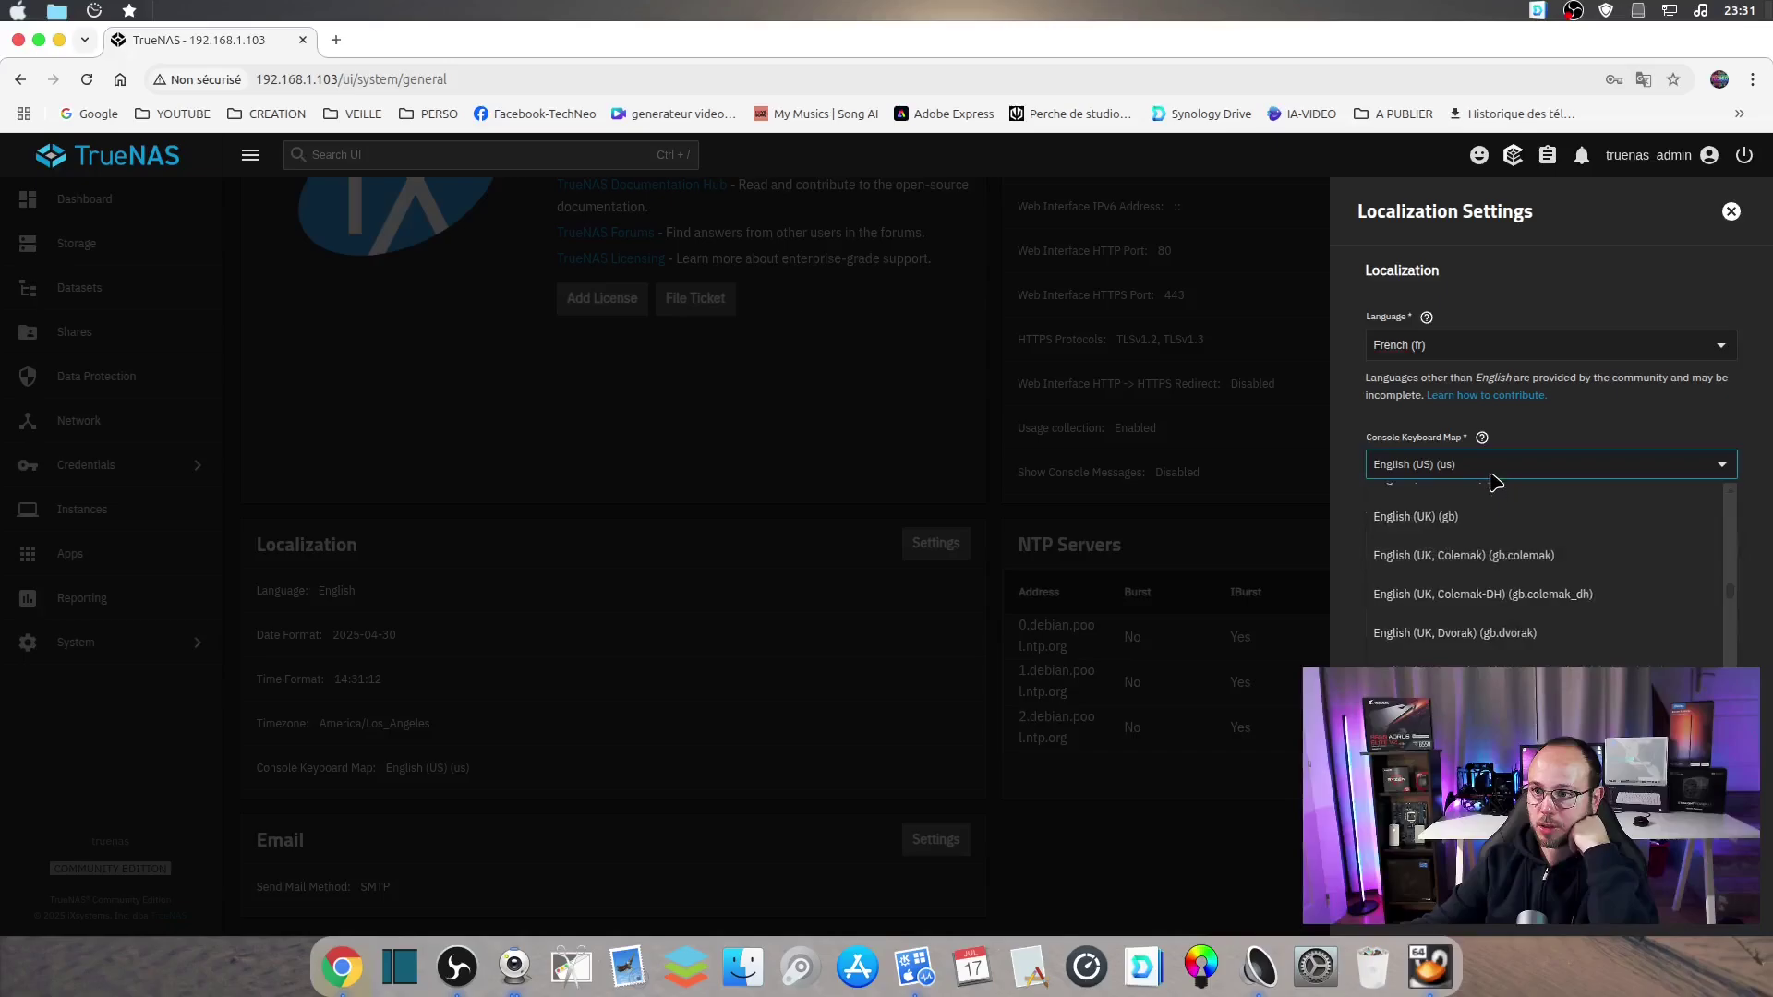
pyautogui.click(1494, 473)
pyautogui.click(1499, 472)
pyautogui.scroll(-10, 1498, 473)
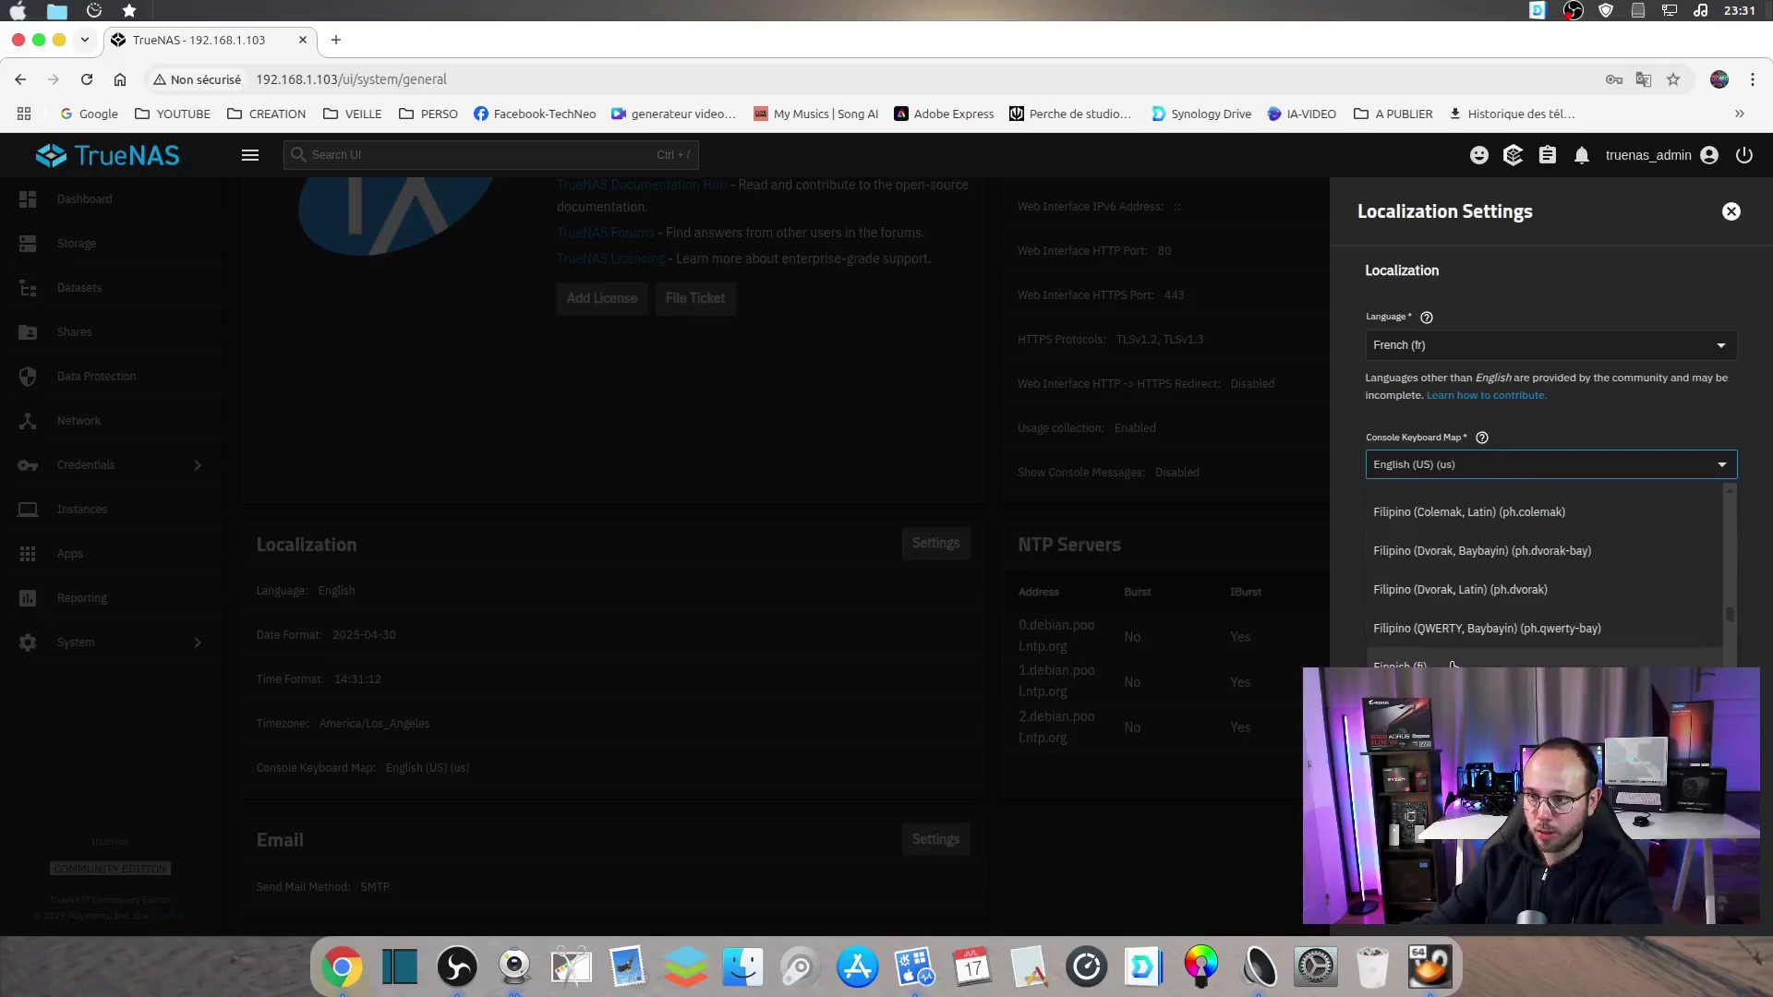
pyautogui.scroll(-3, 1441, 661)
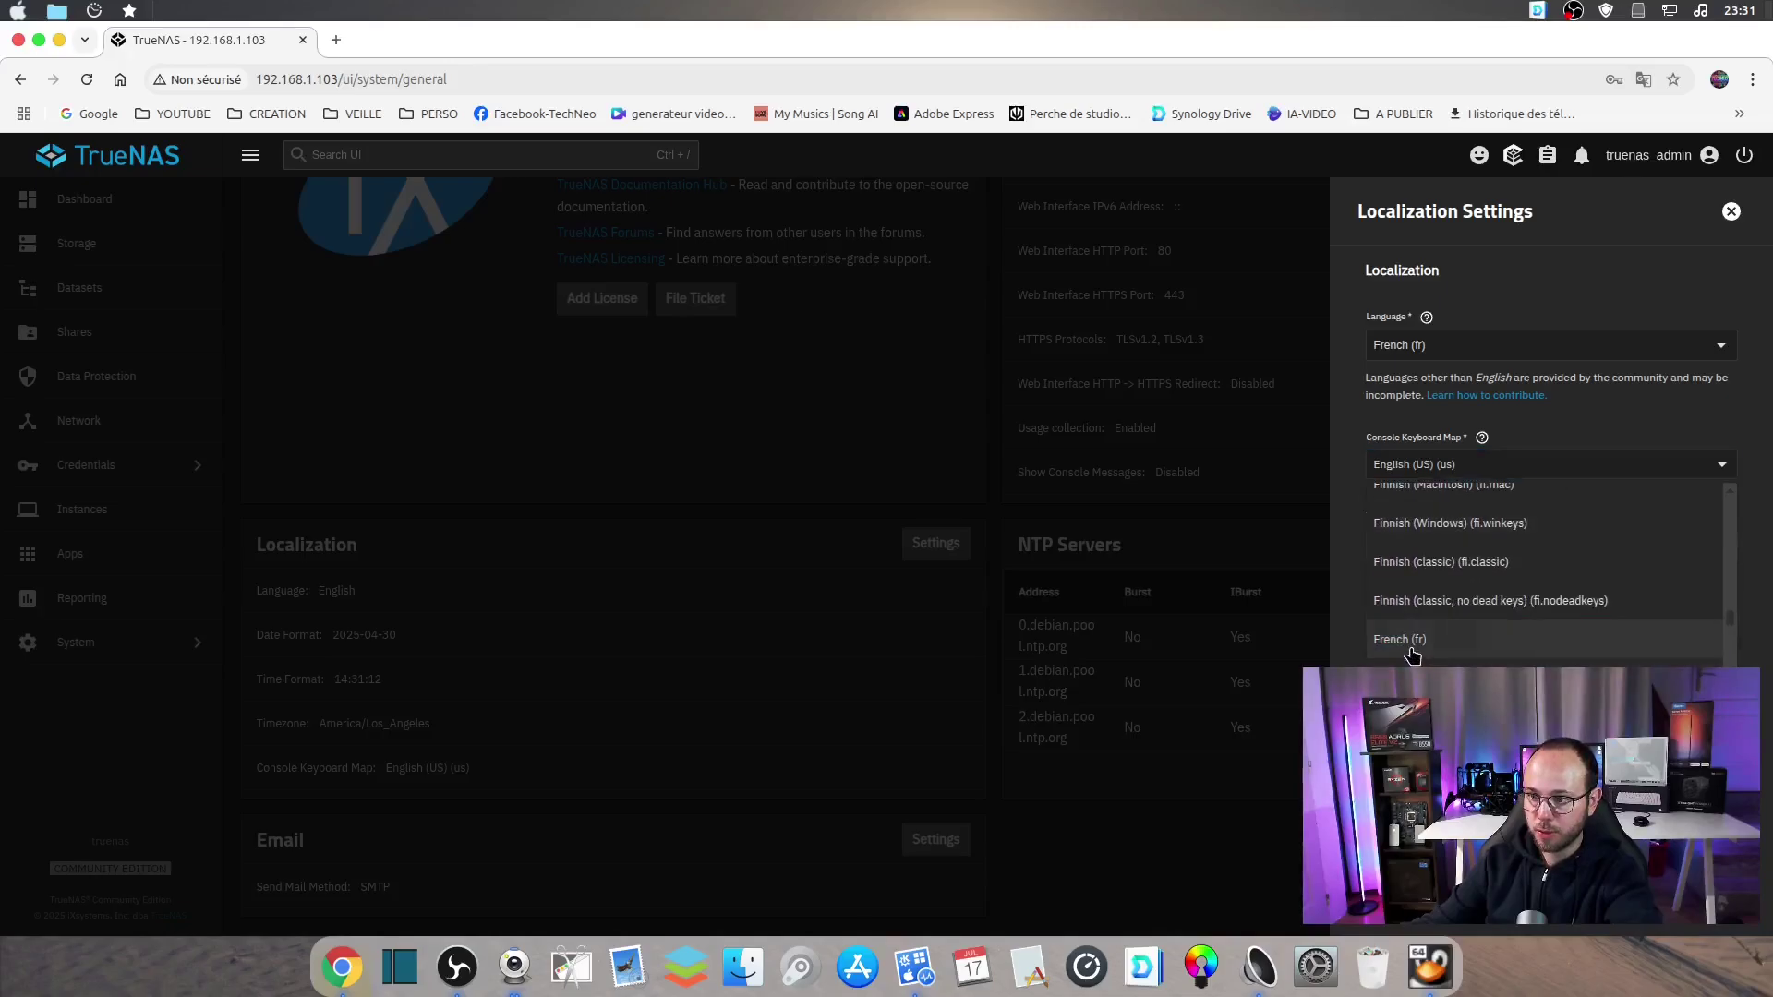
pyautogui.click(1413, 642)
# Set the timezone to Europe/Paris and save the localization settings
pyautogui.click(1604, 554)
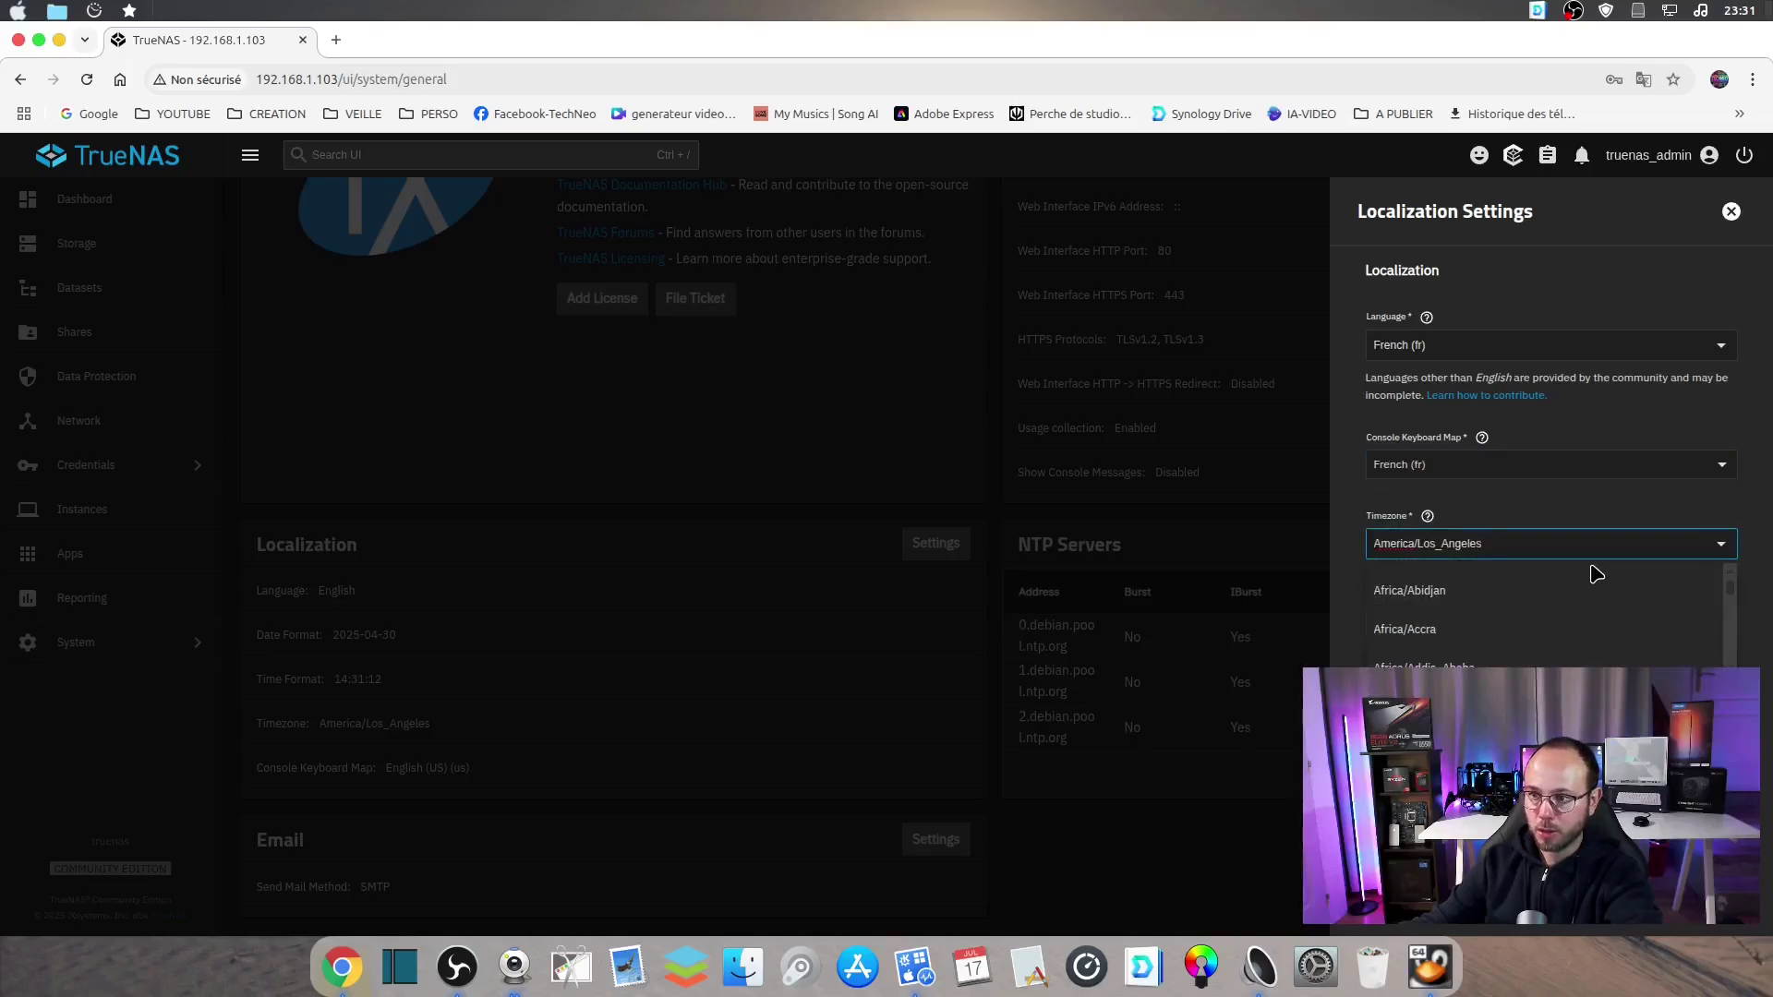
pyautogui.press('BackSpace')
pyautogui.press('BackSpace')
pyautogui.press('BackSpace')
pyautogui.press('BackSpace')
pyautogui.press('BackSpace')
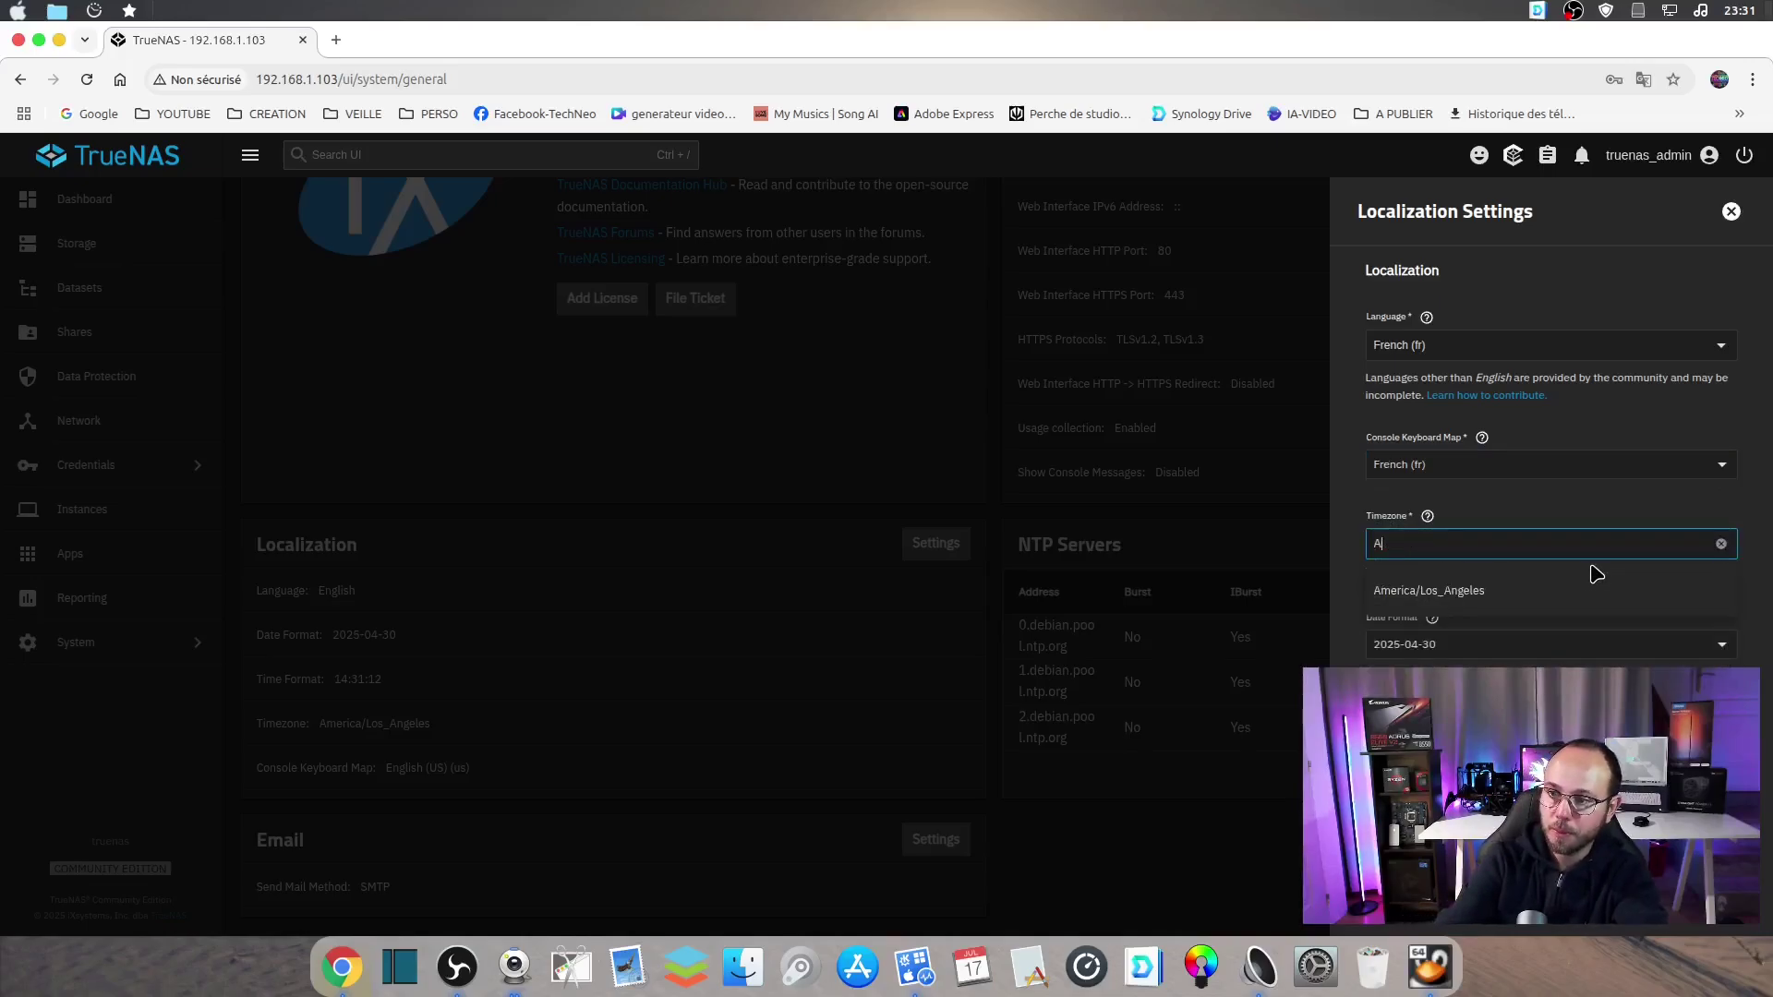
pyautogui.press('BackSpace')
pyautogui.write('fr')
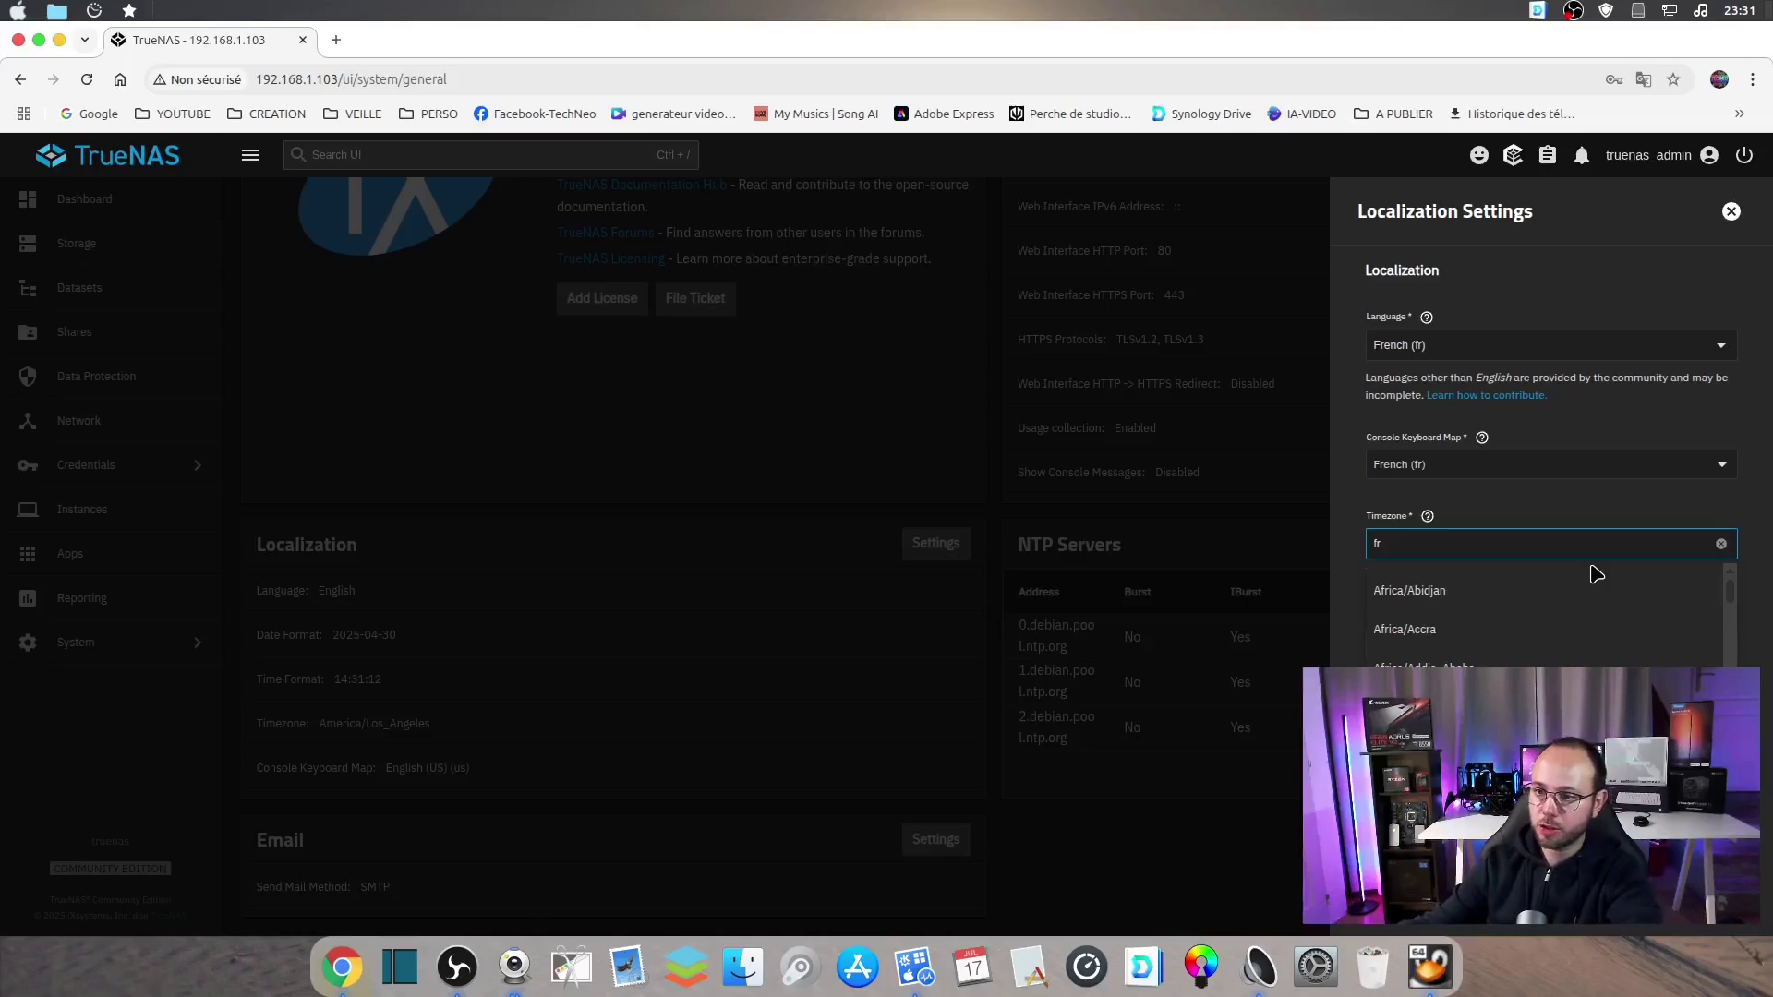
pyautogui.write('a')
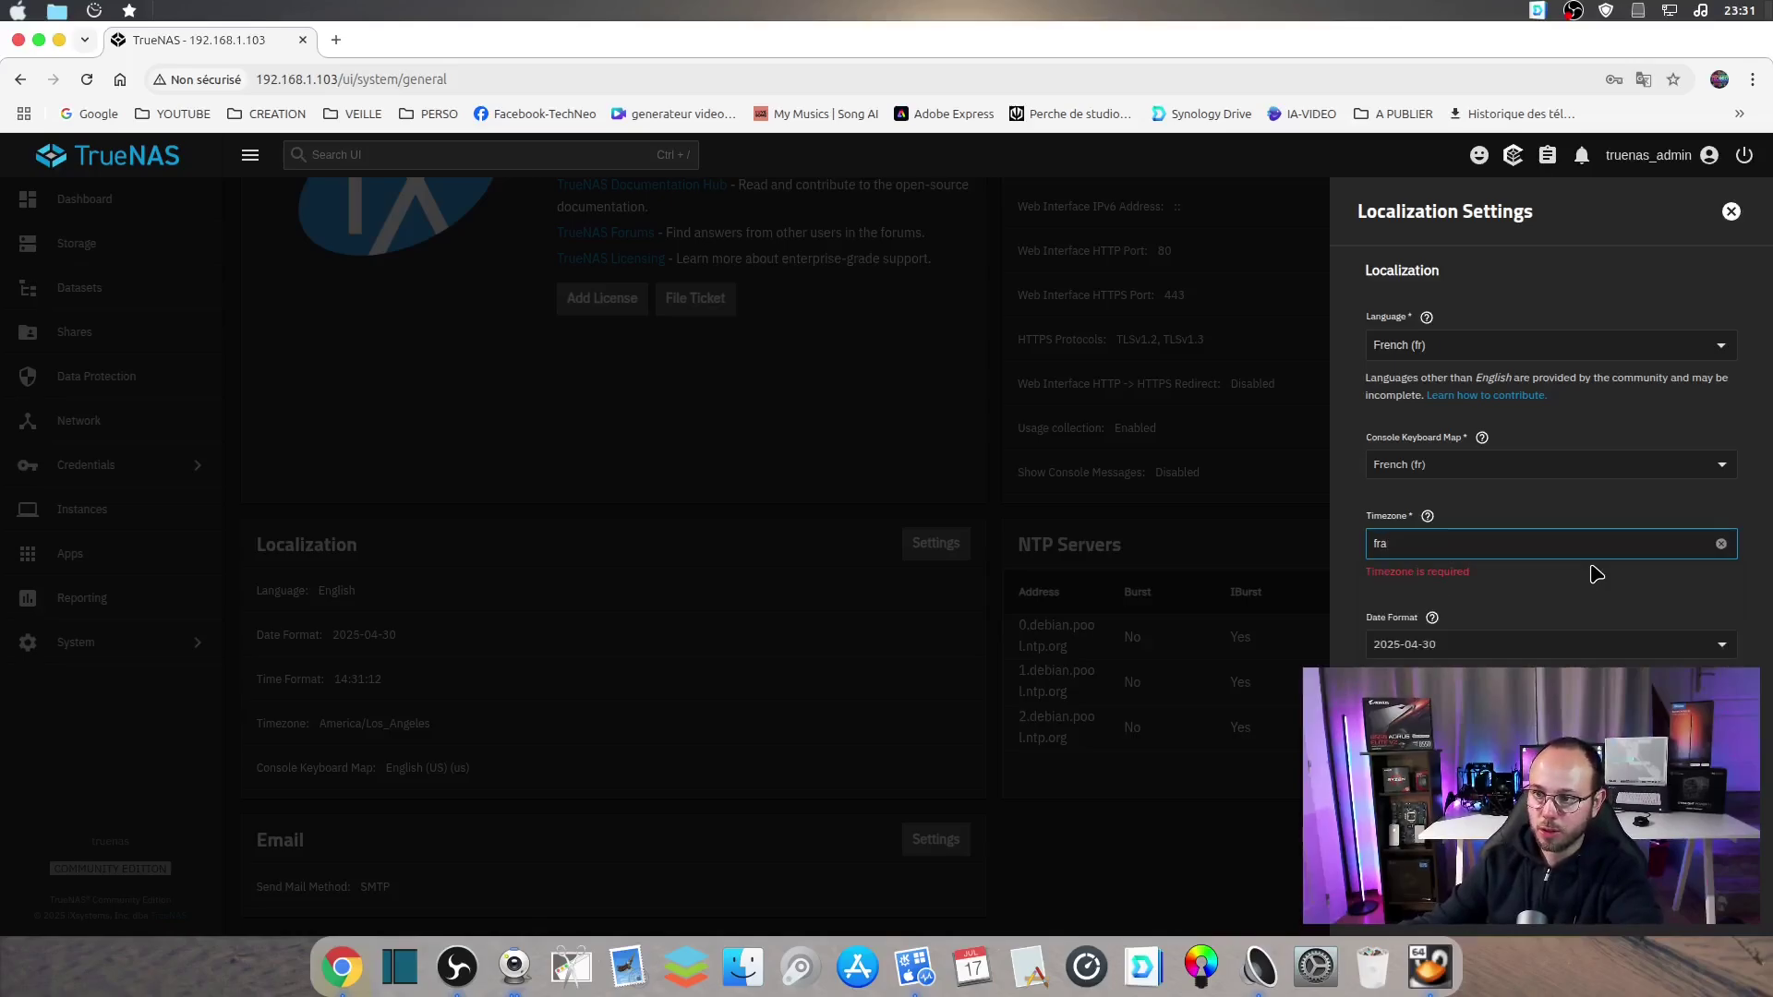
pyautogui.click(1721, 546)
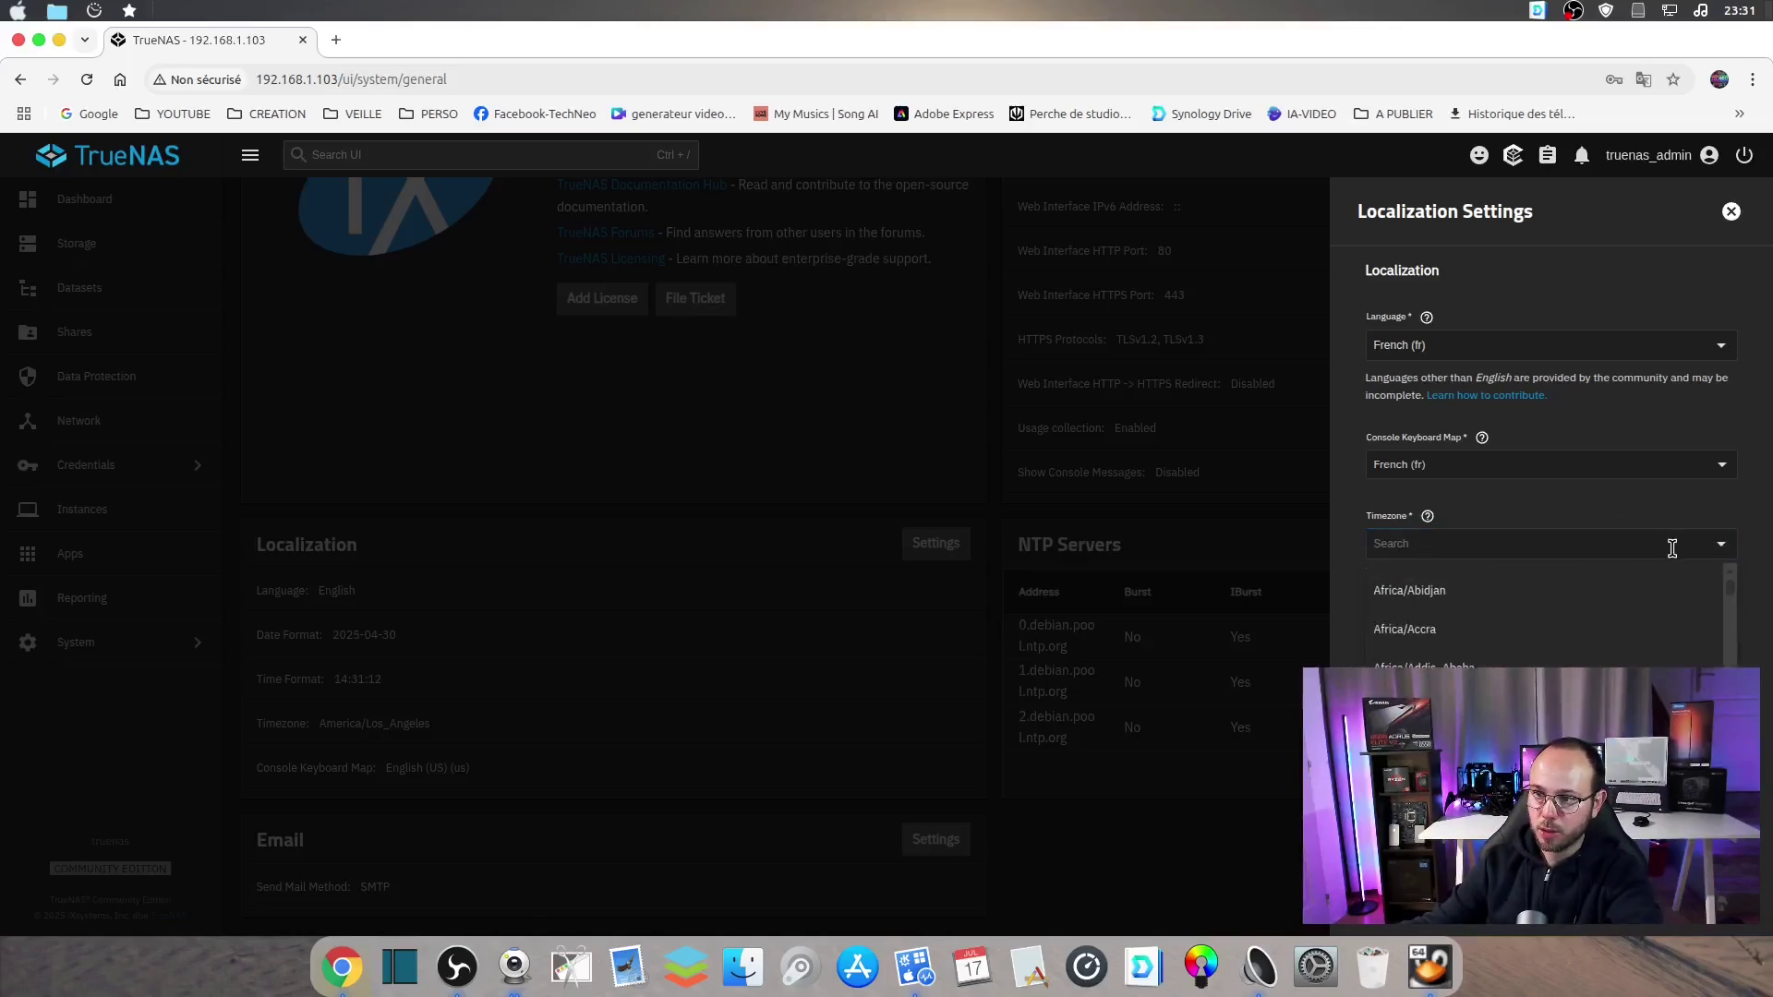
pyautogui.scroll(-15, 1545, 614)
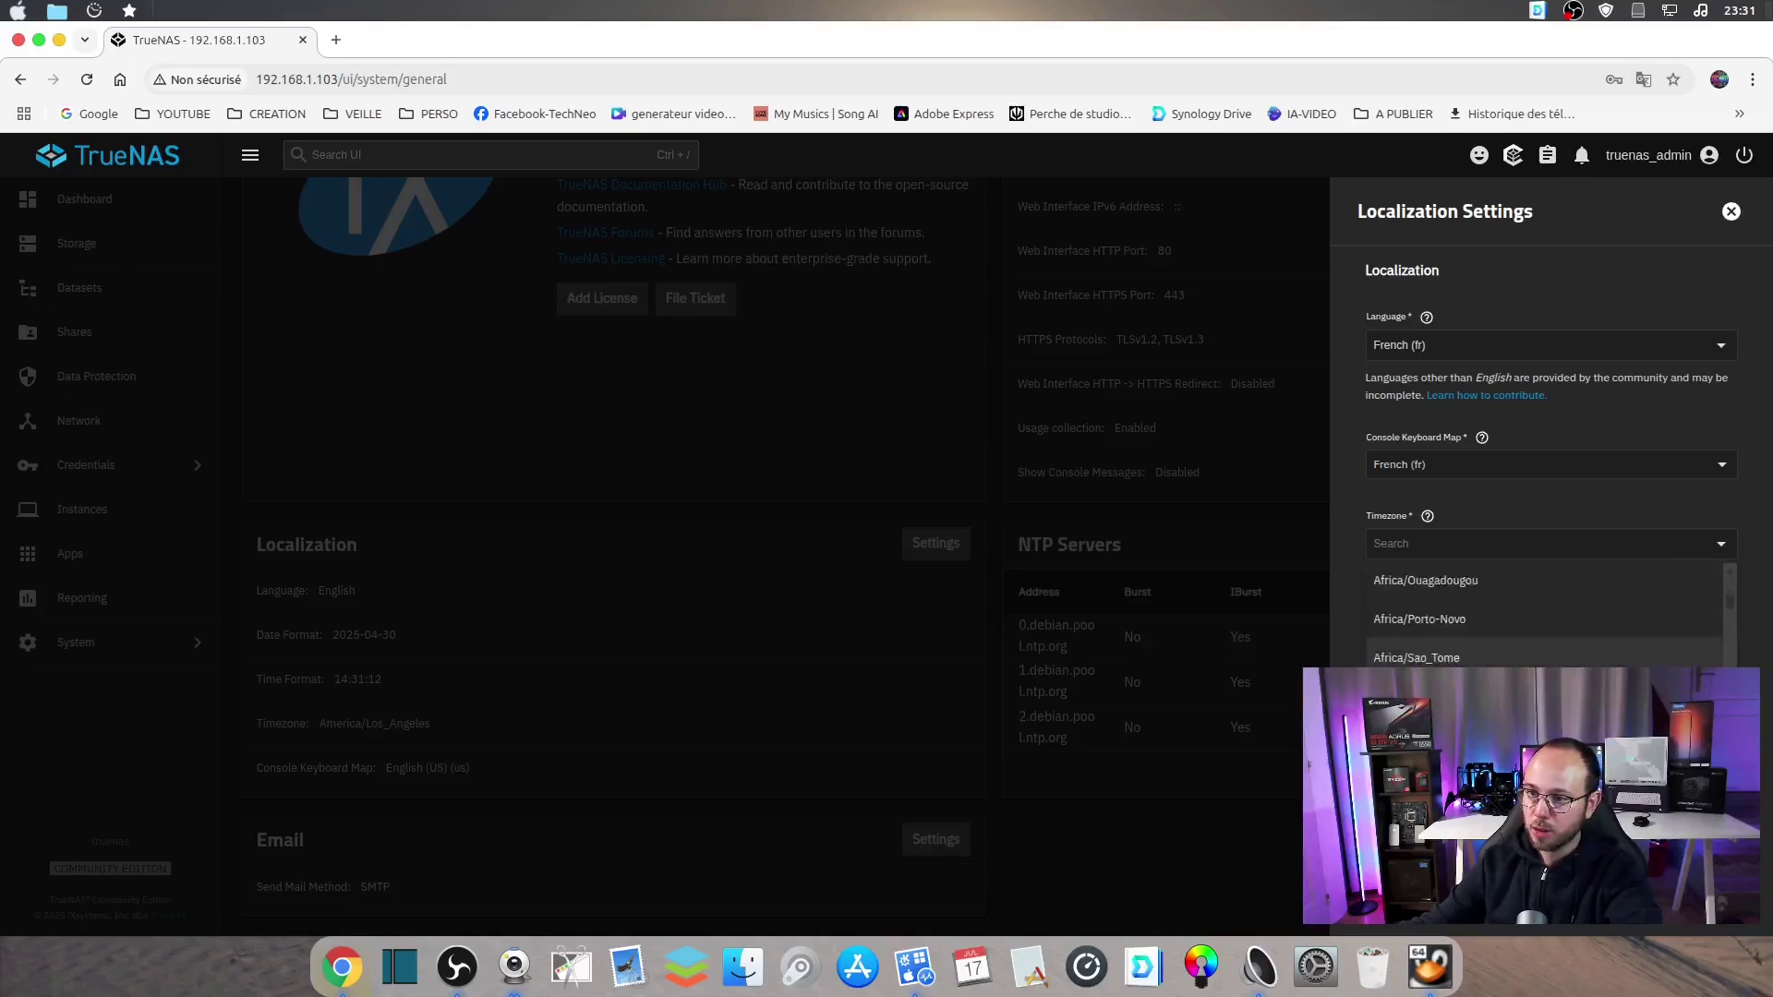
pyautogui.scroll(-15, 1545, 628)
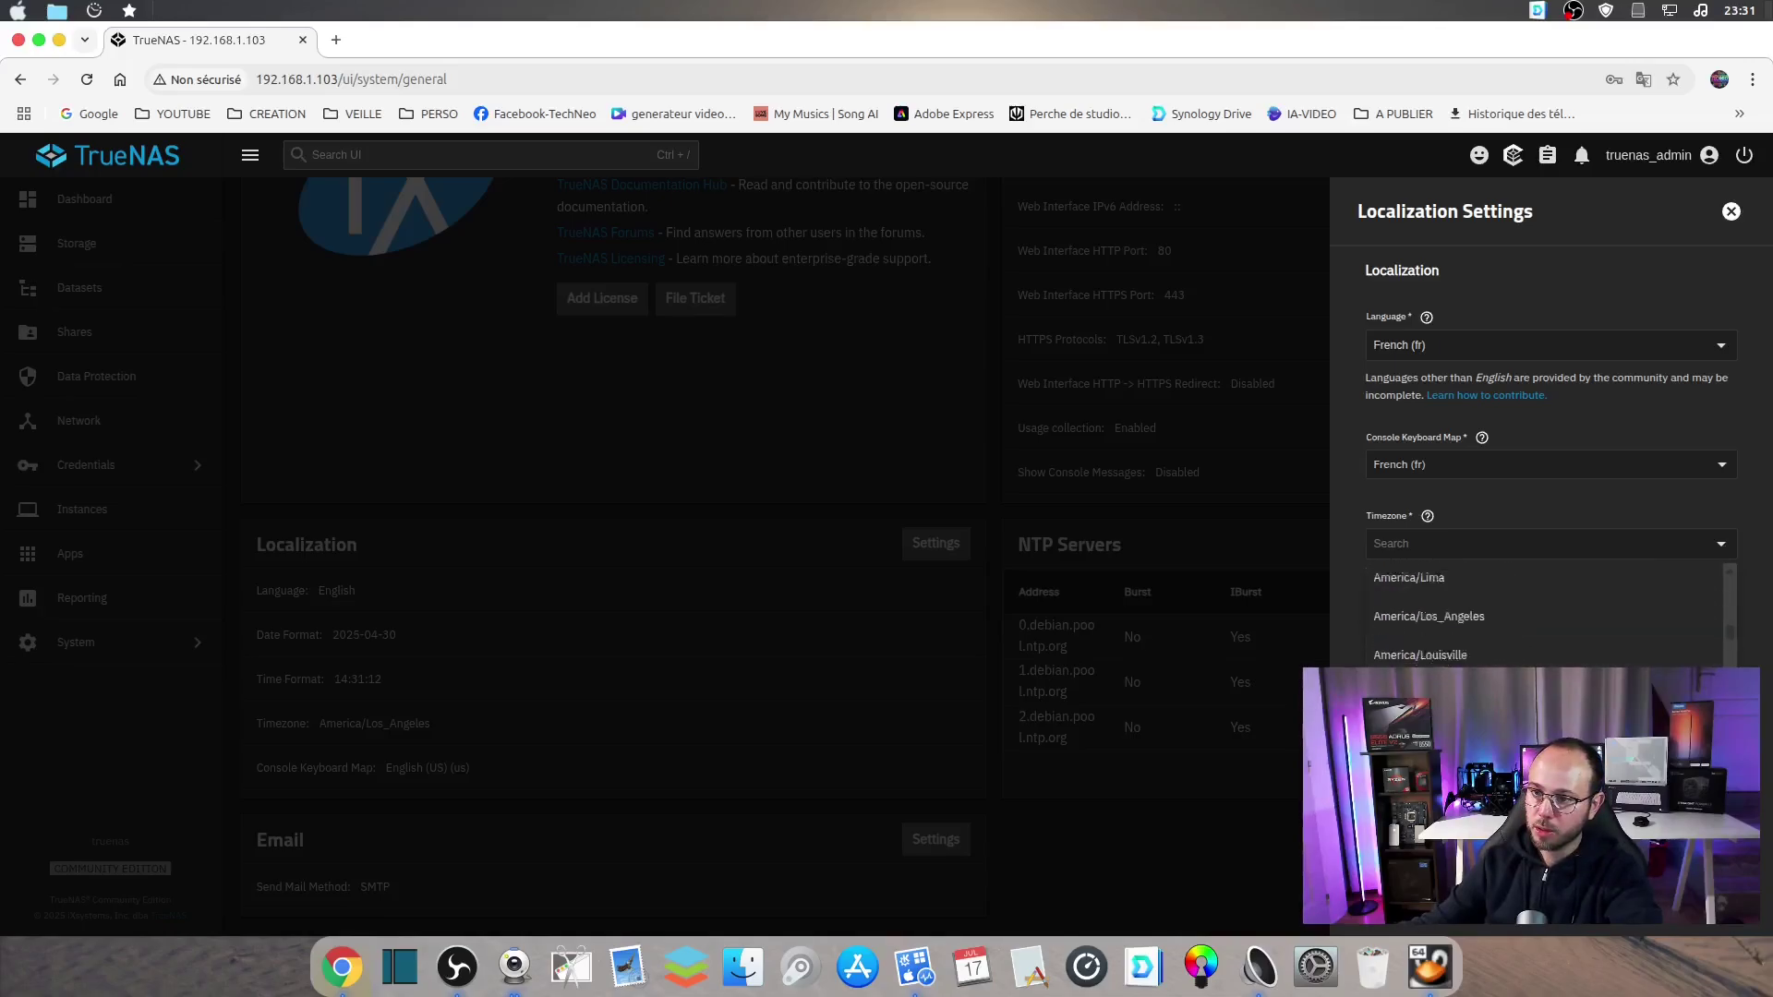
pyautogui.scroll(-5, 1464, 621)
pyautogui.click(1474, 546)
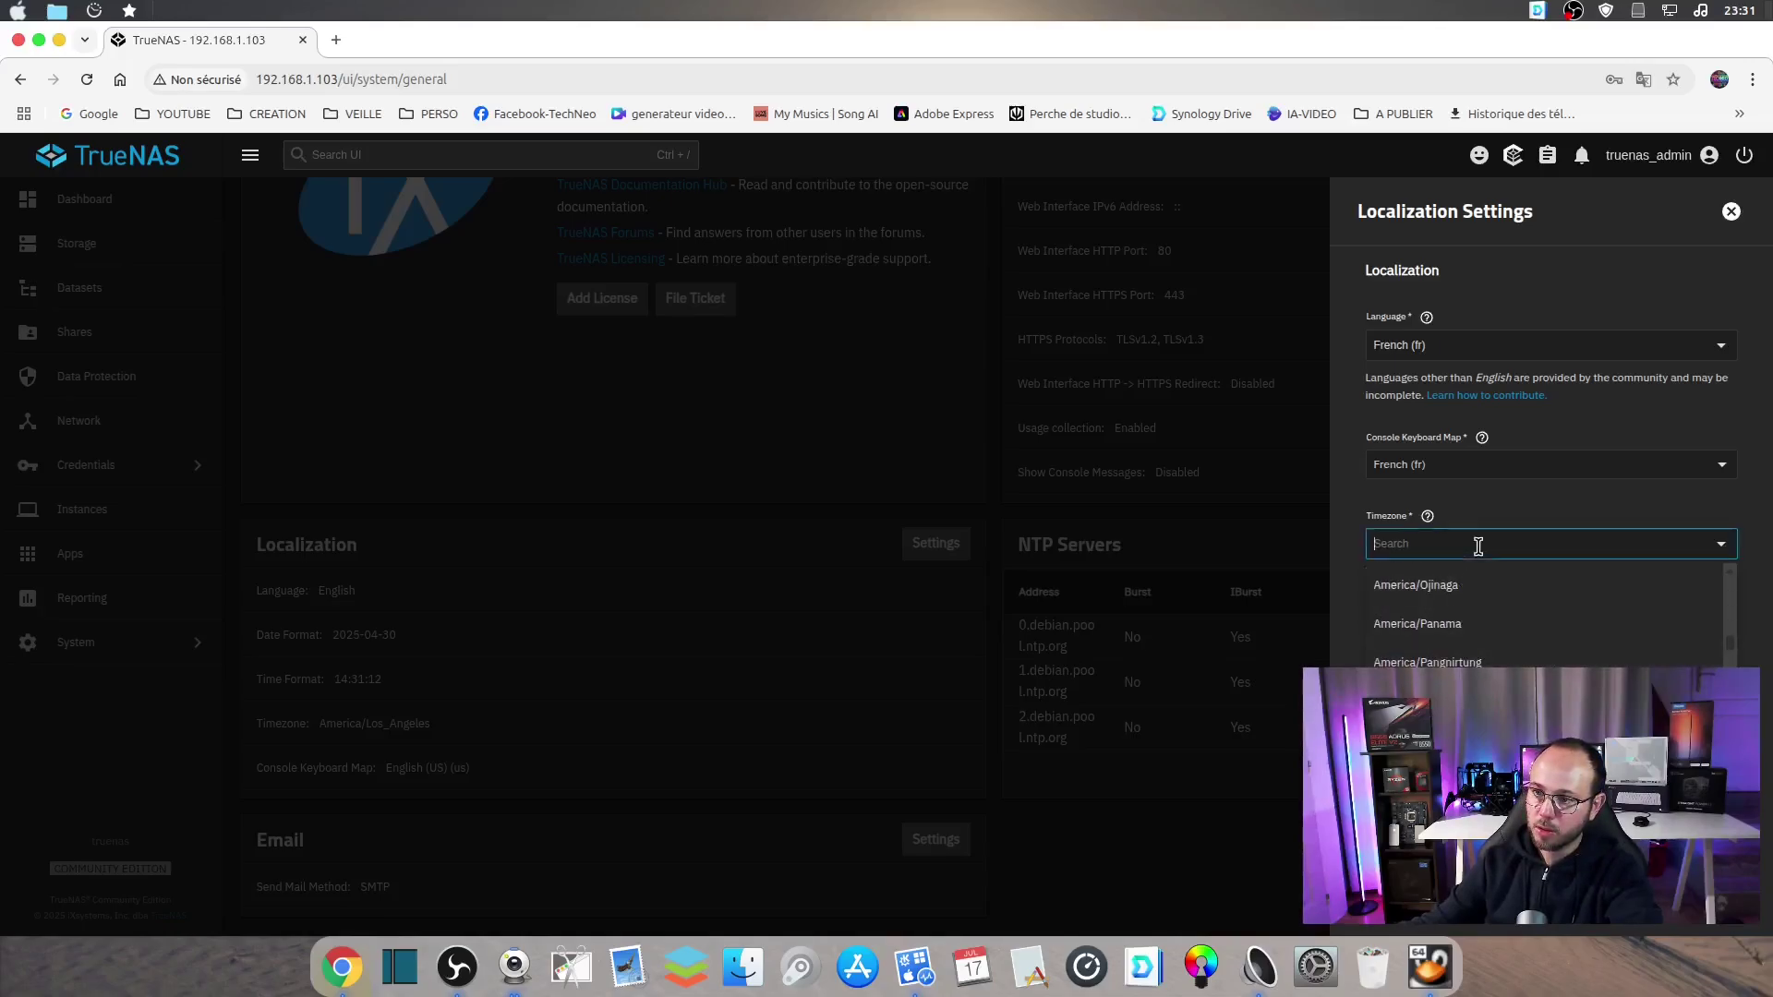
pyautogui.write('eu')
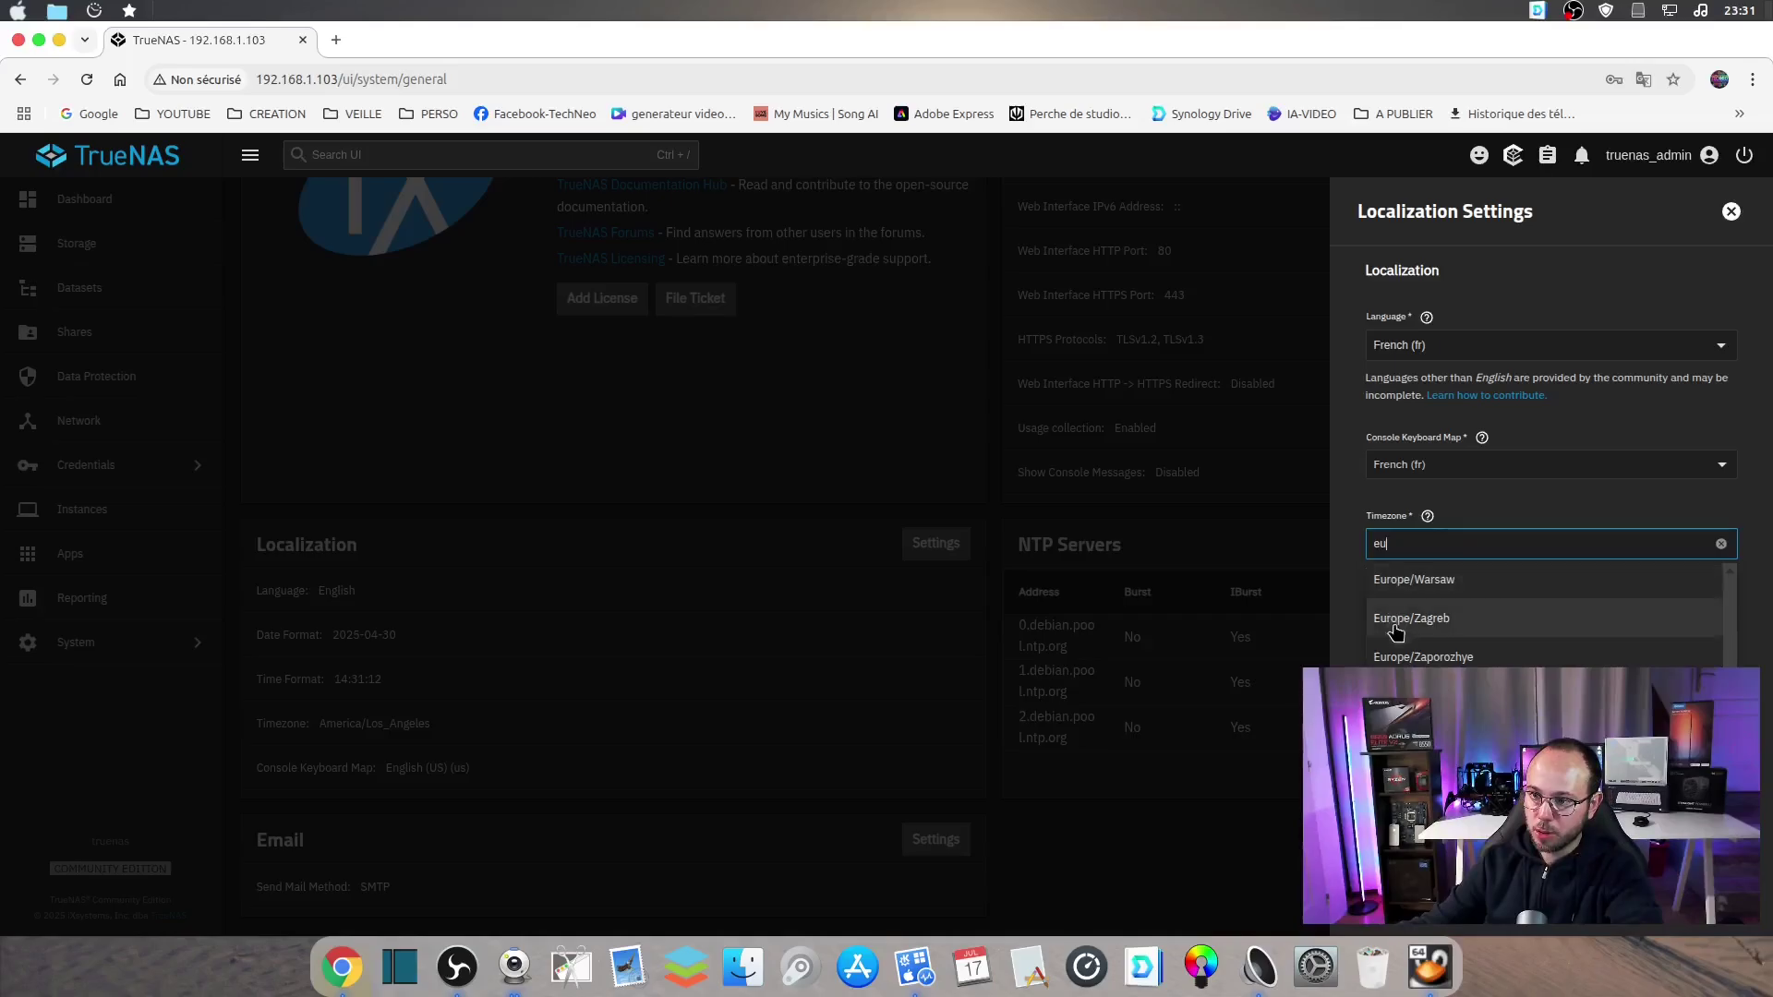
pyautogui.scroll(5, 1542, 615)
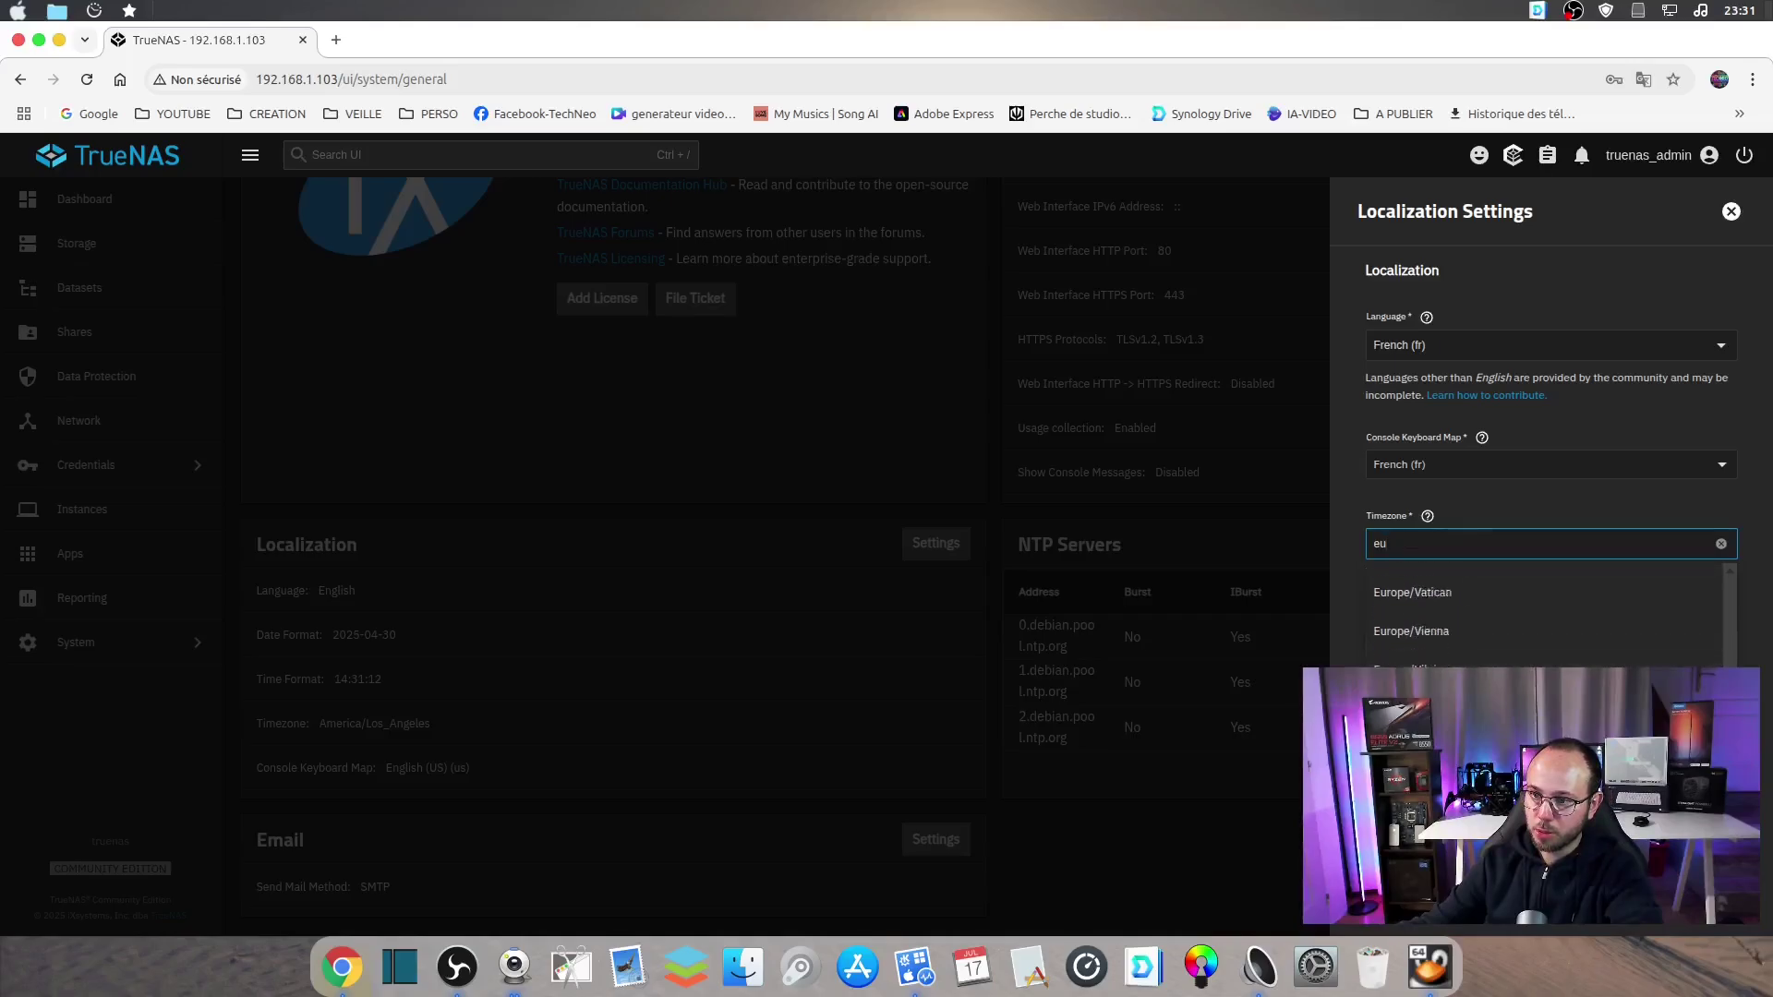
pyautogui.scroll(5, 1543, 614)
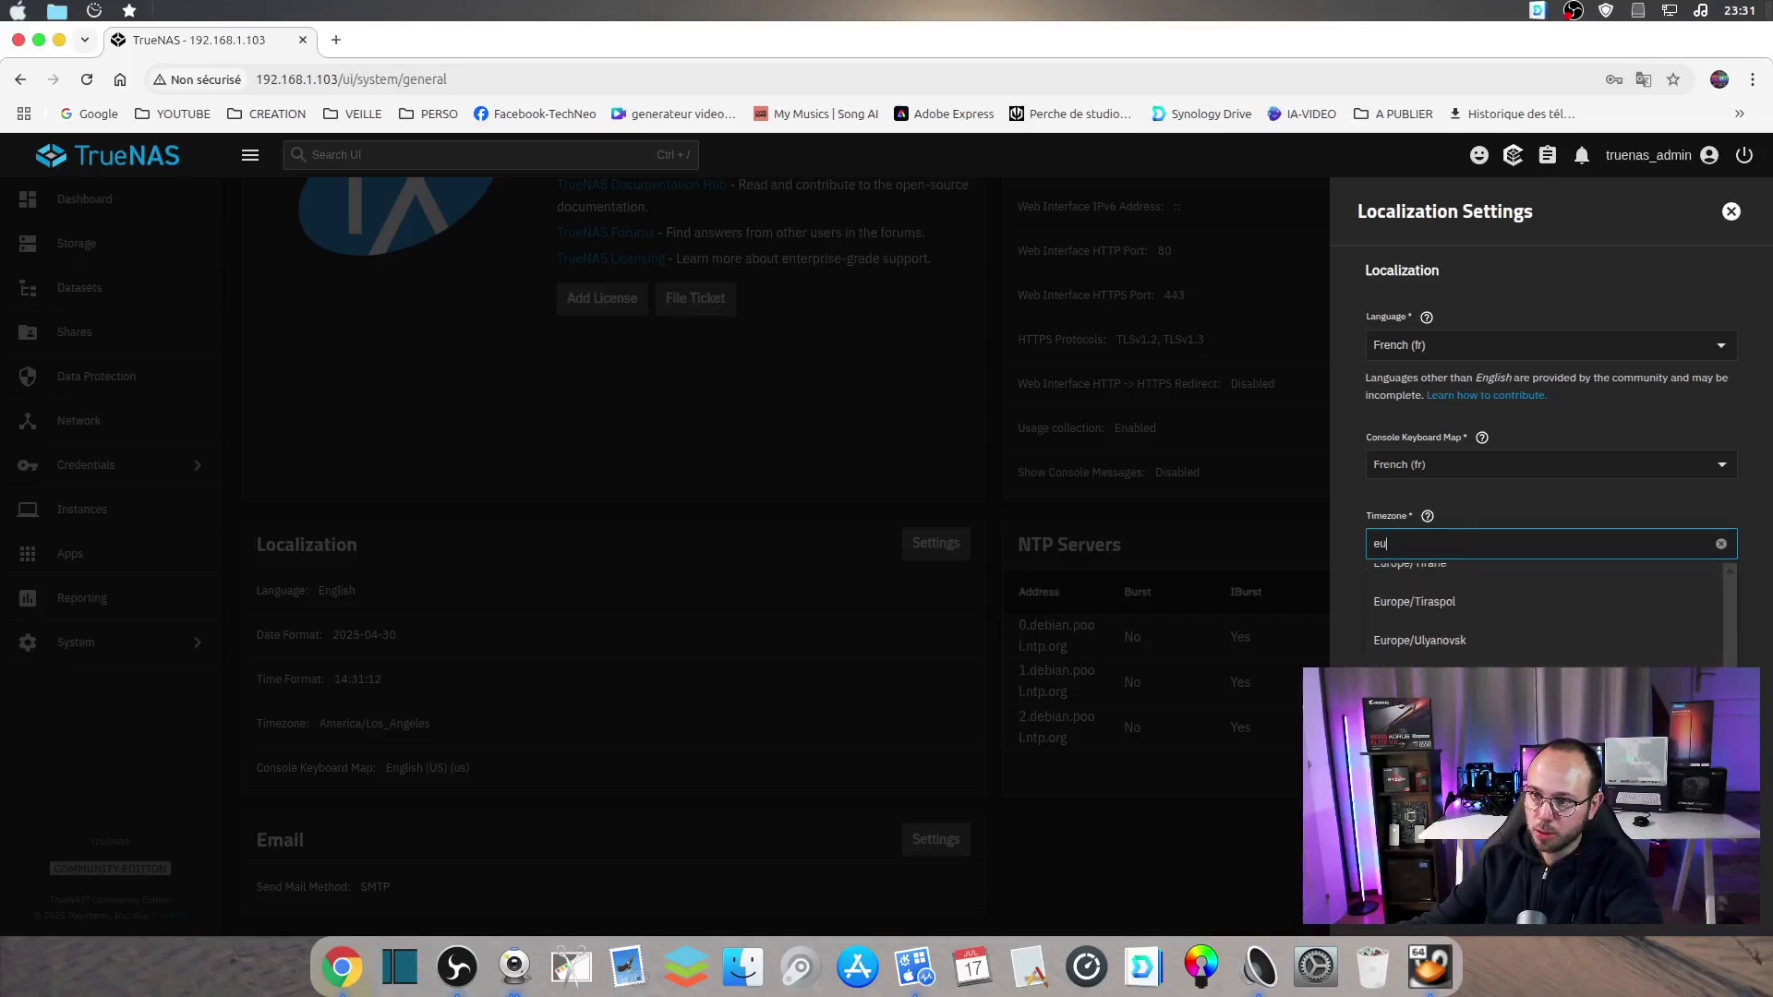
pyautogui.scroll(2, 1542, 615)
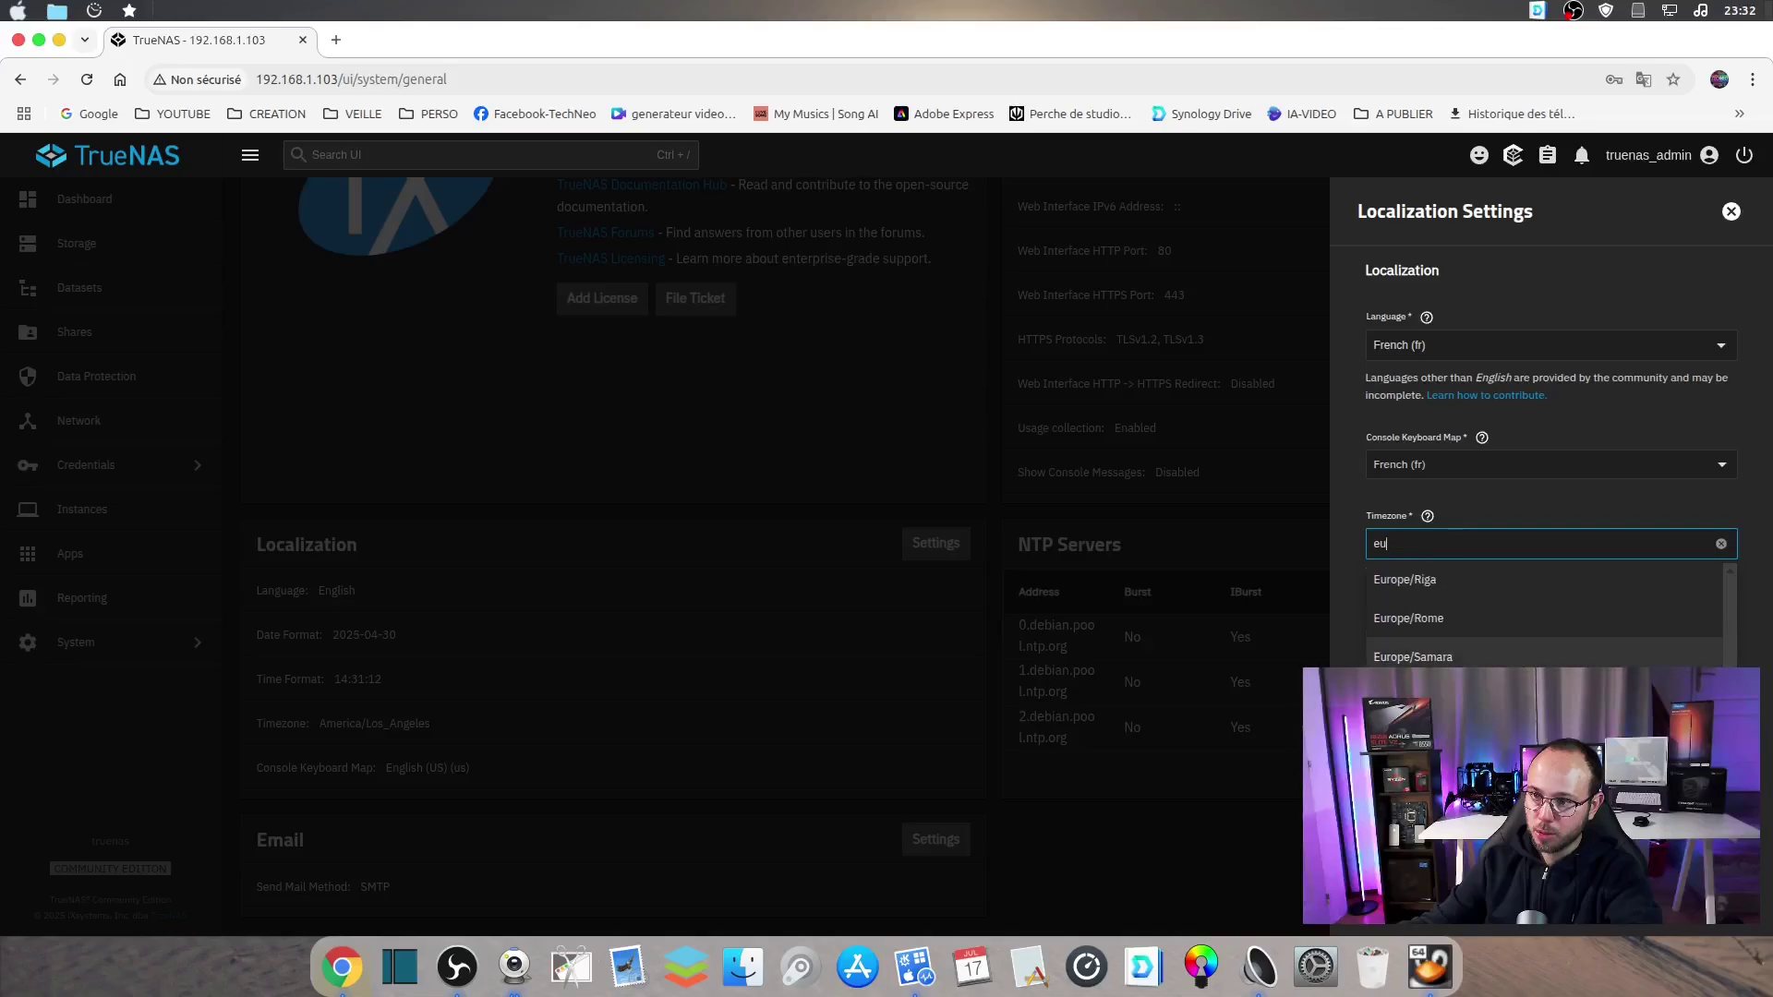
pyautogui.scroll(2, 1543, 614)
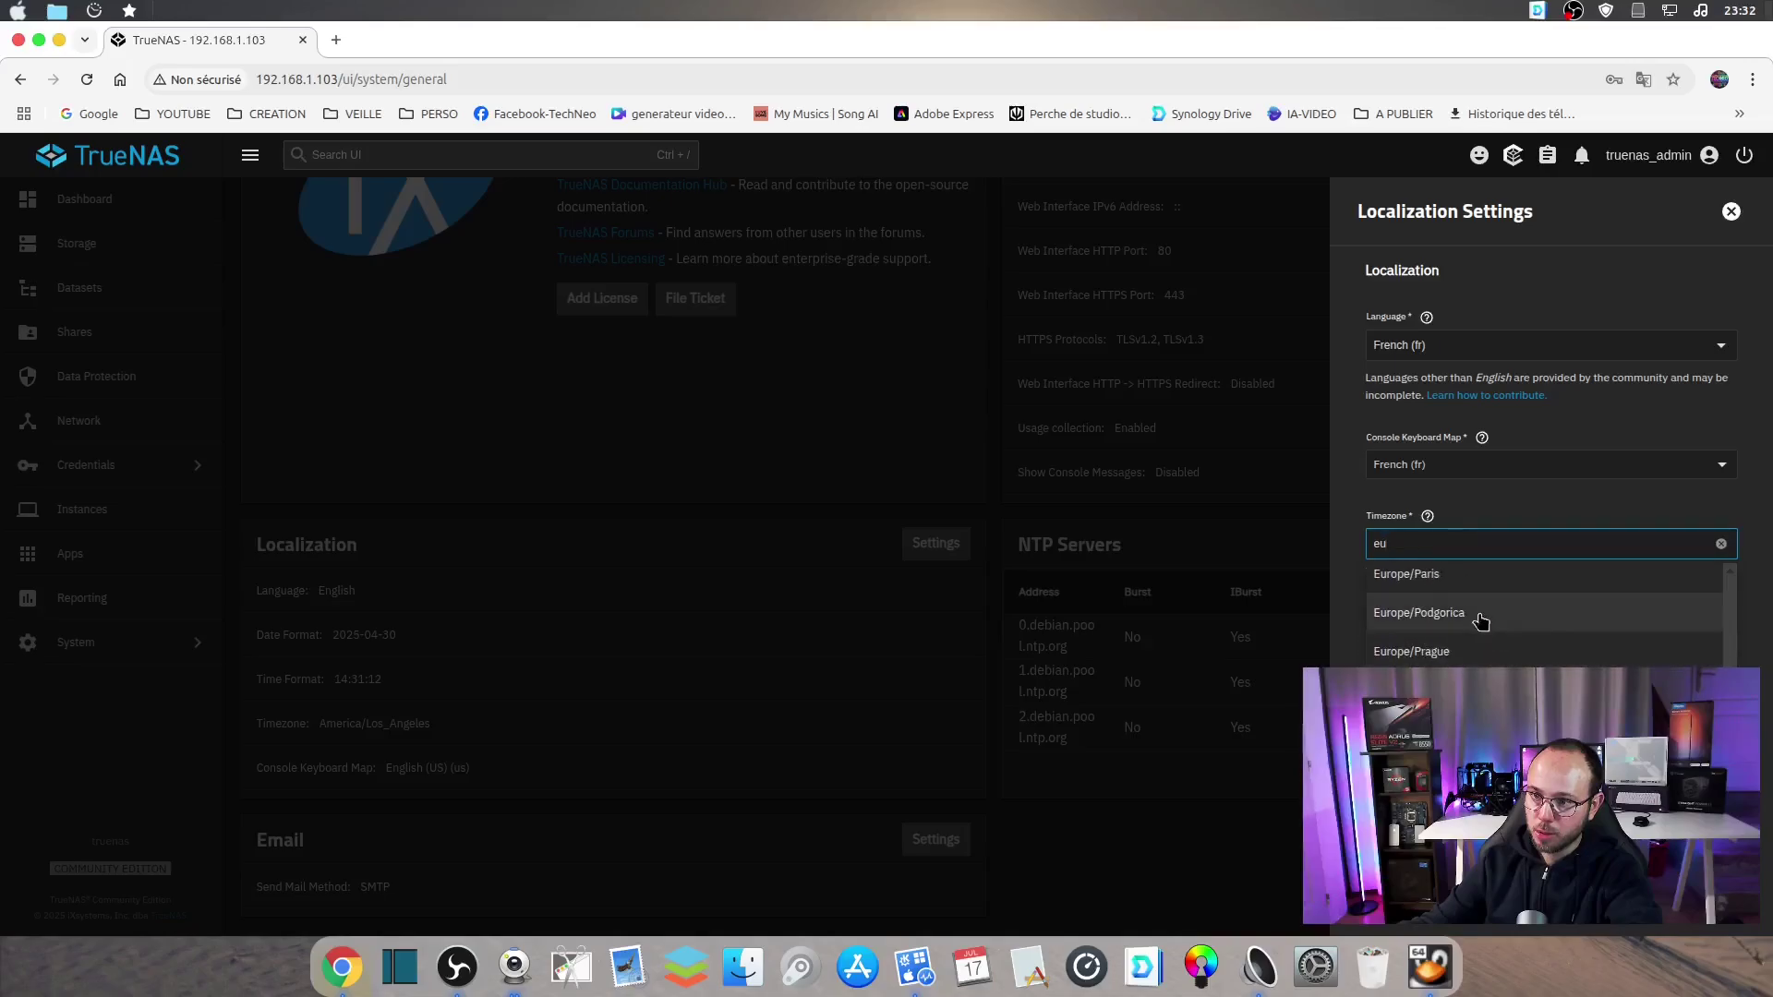
pyautogui.click(1449, 577)
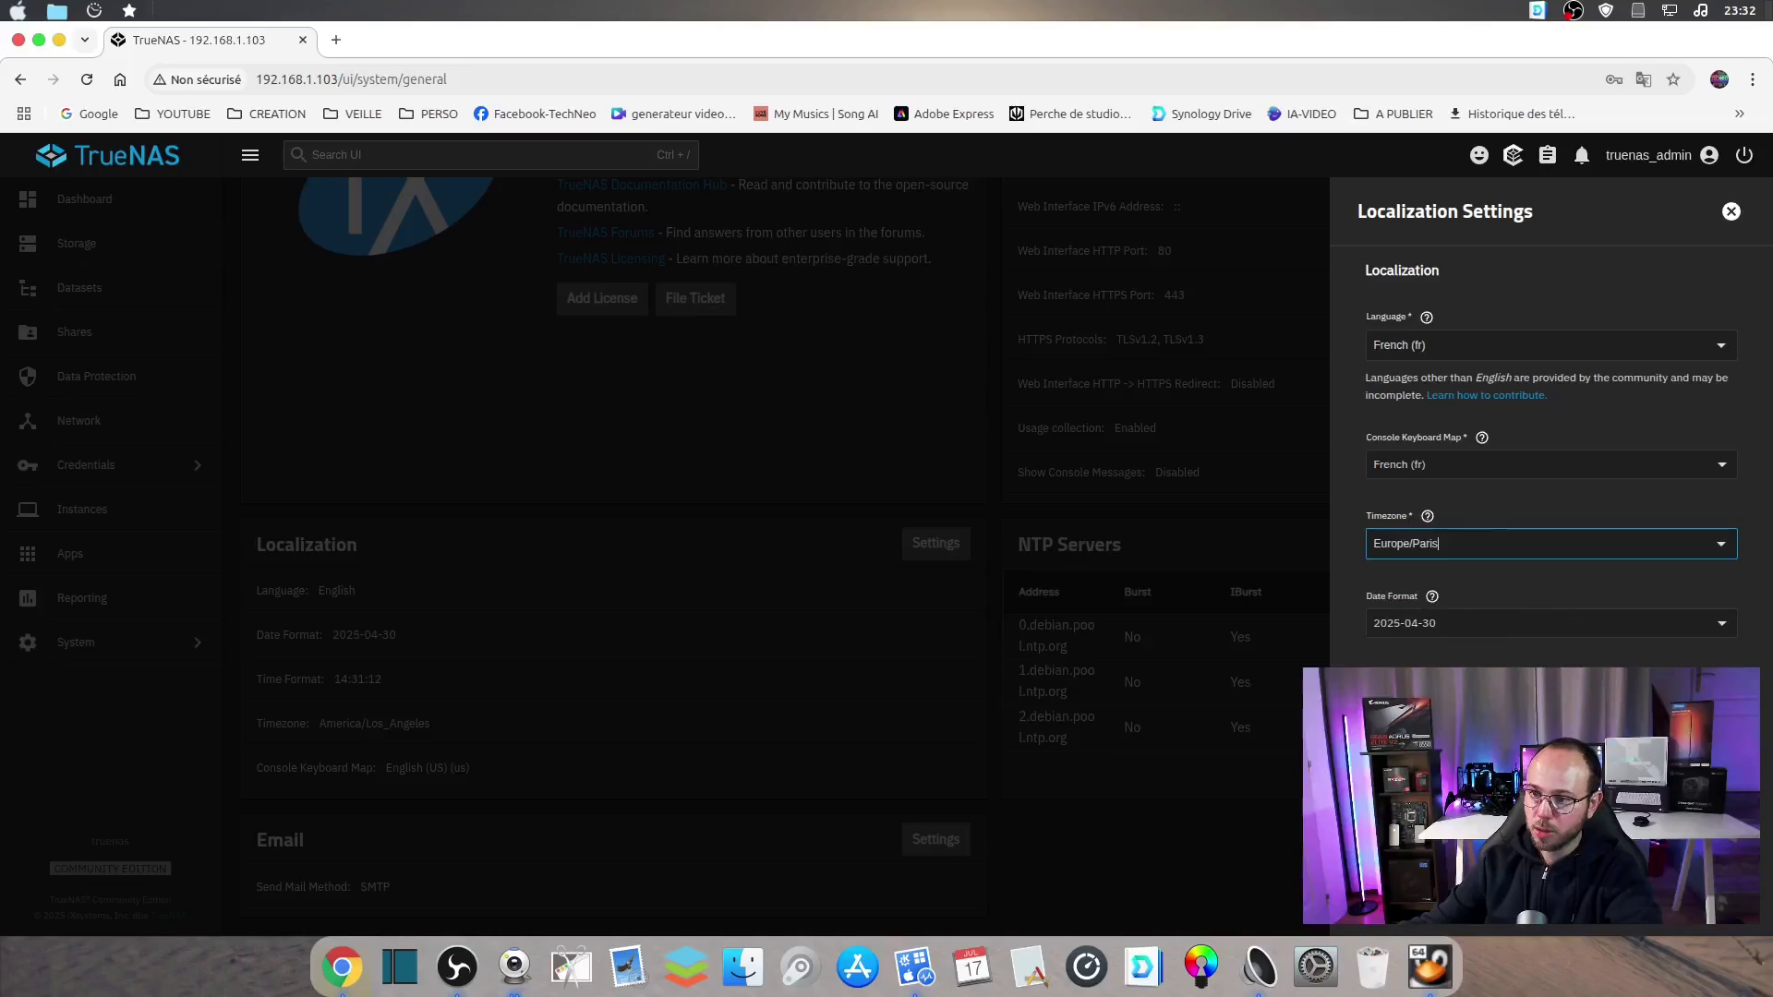
pyautogui.press('Return')
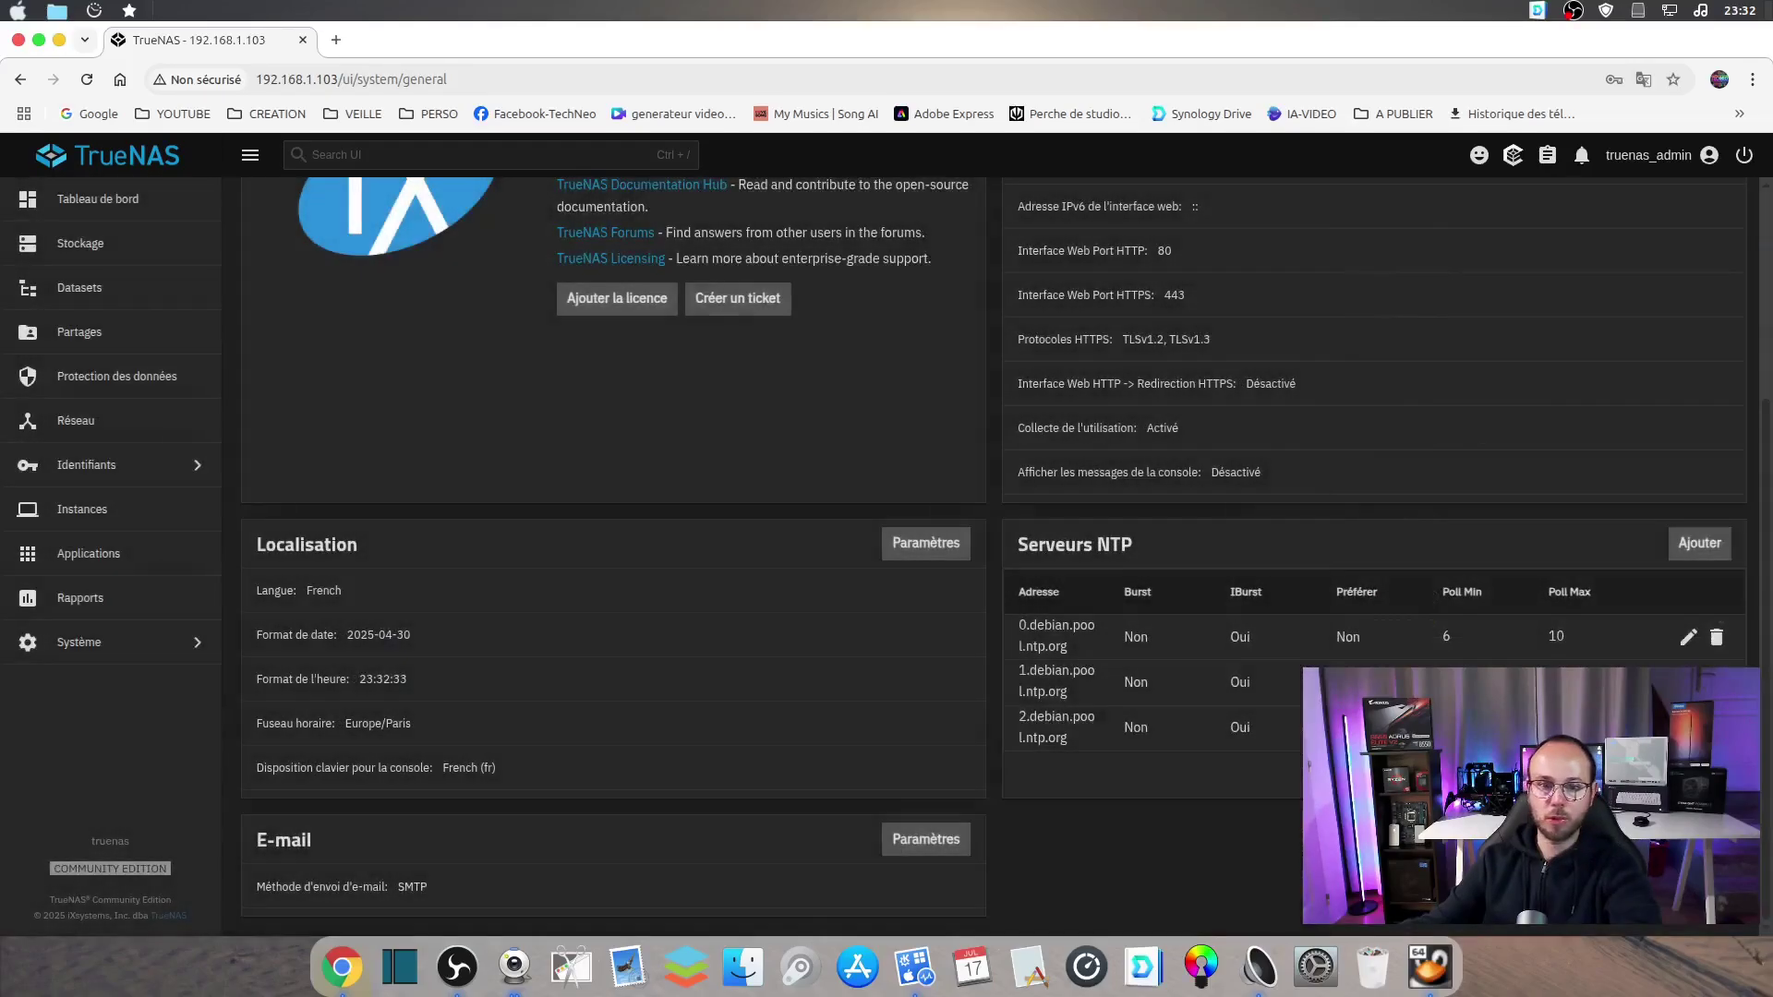
# Visit the boot environments page, then switch to Identifiants > Utilisateurs listing three accounts
pyautogui.scroll(3, 831, 596)
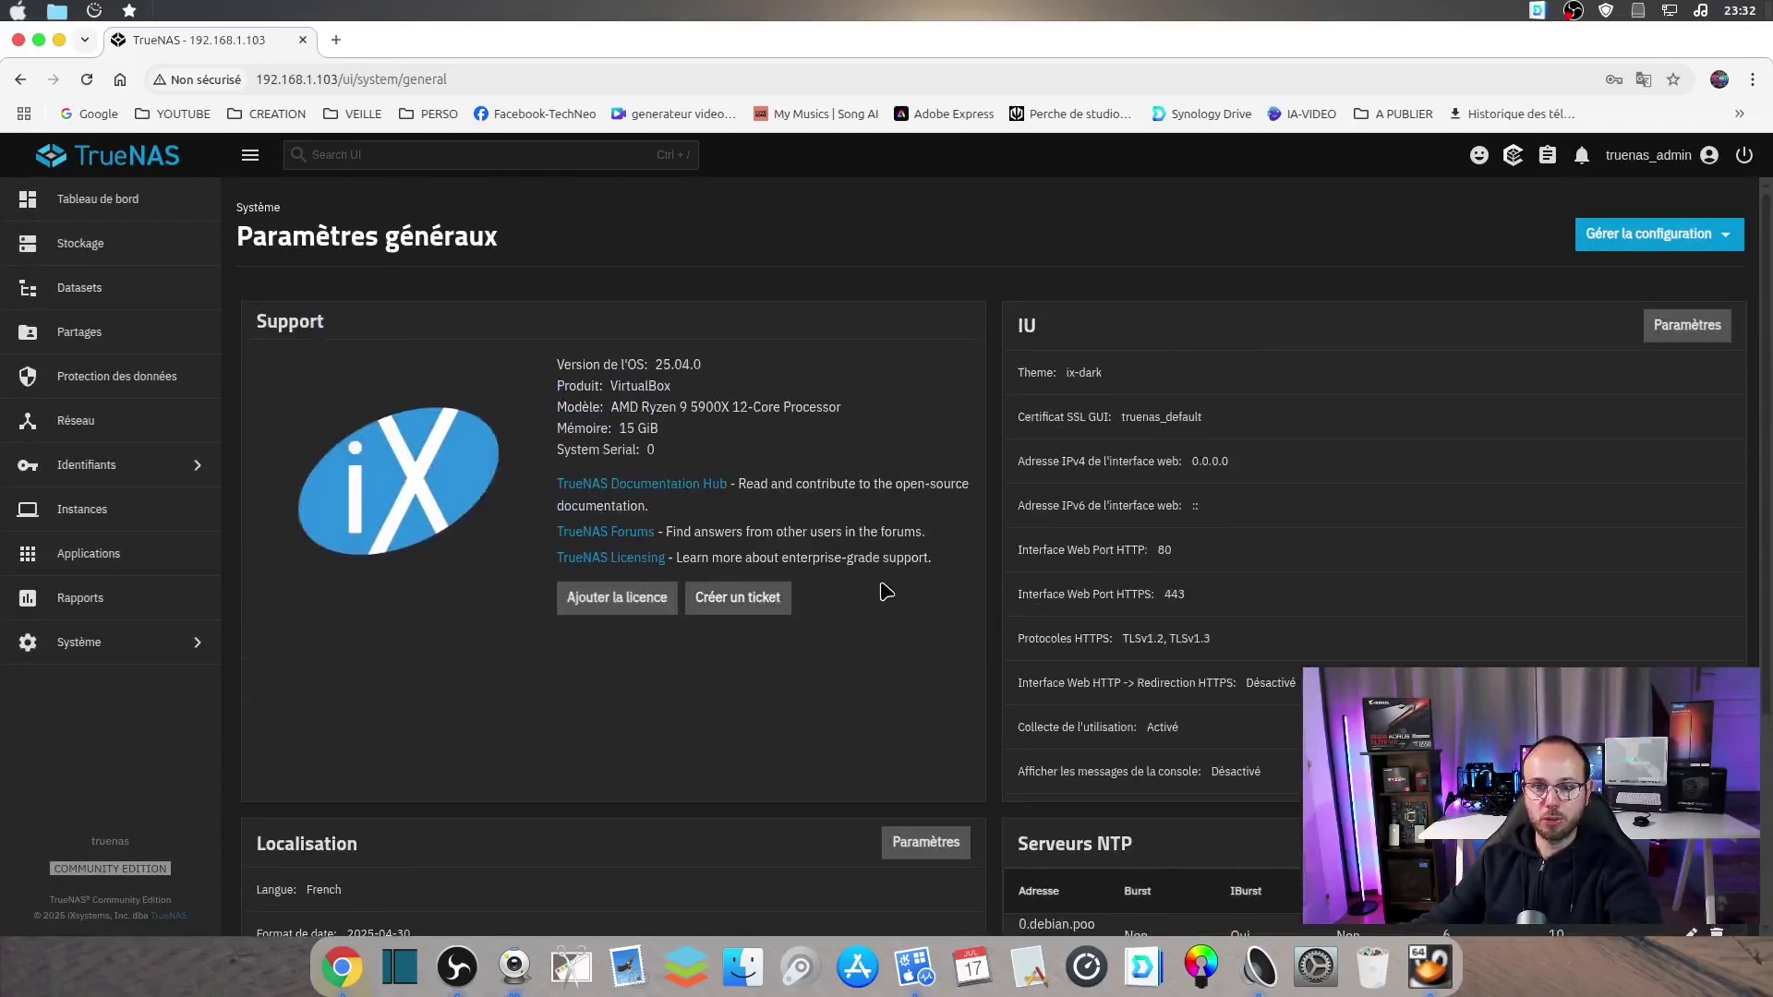
pyautogui.click(88, 651)
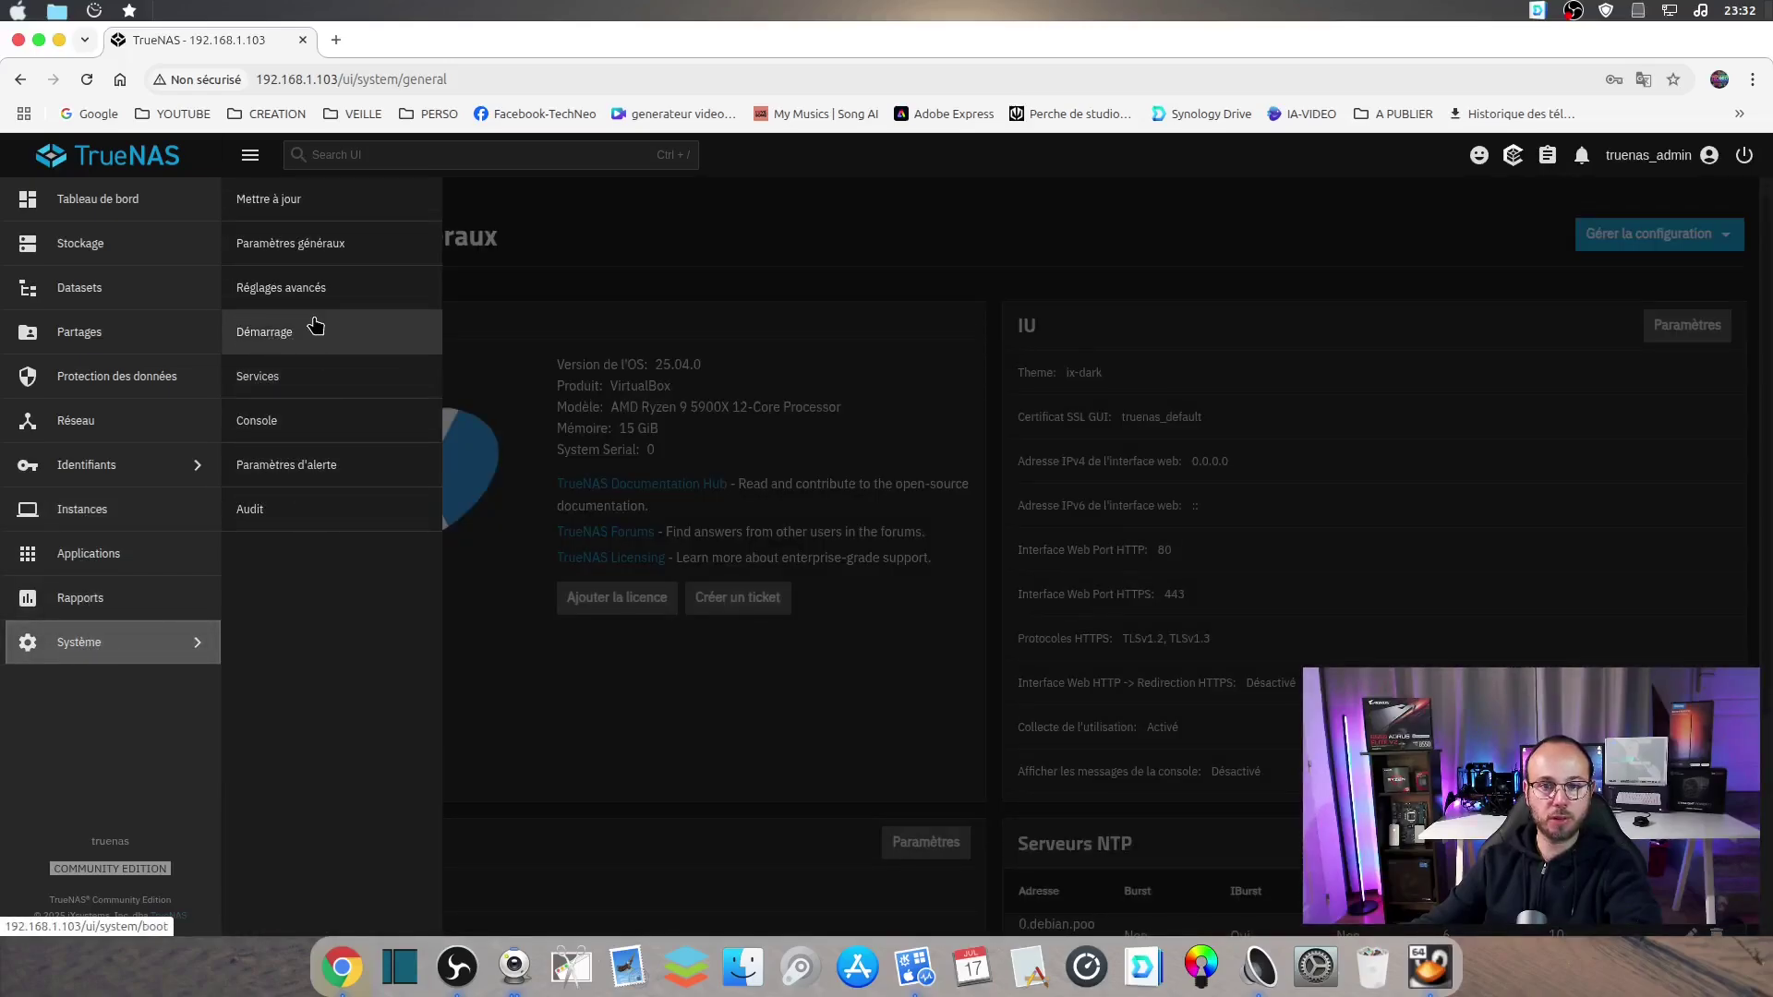
pyautogui.click(261, 332)
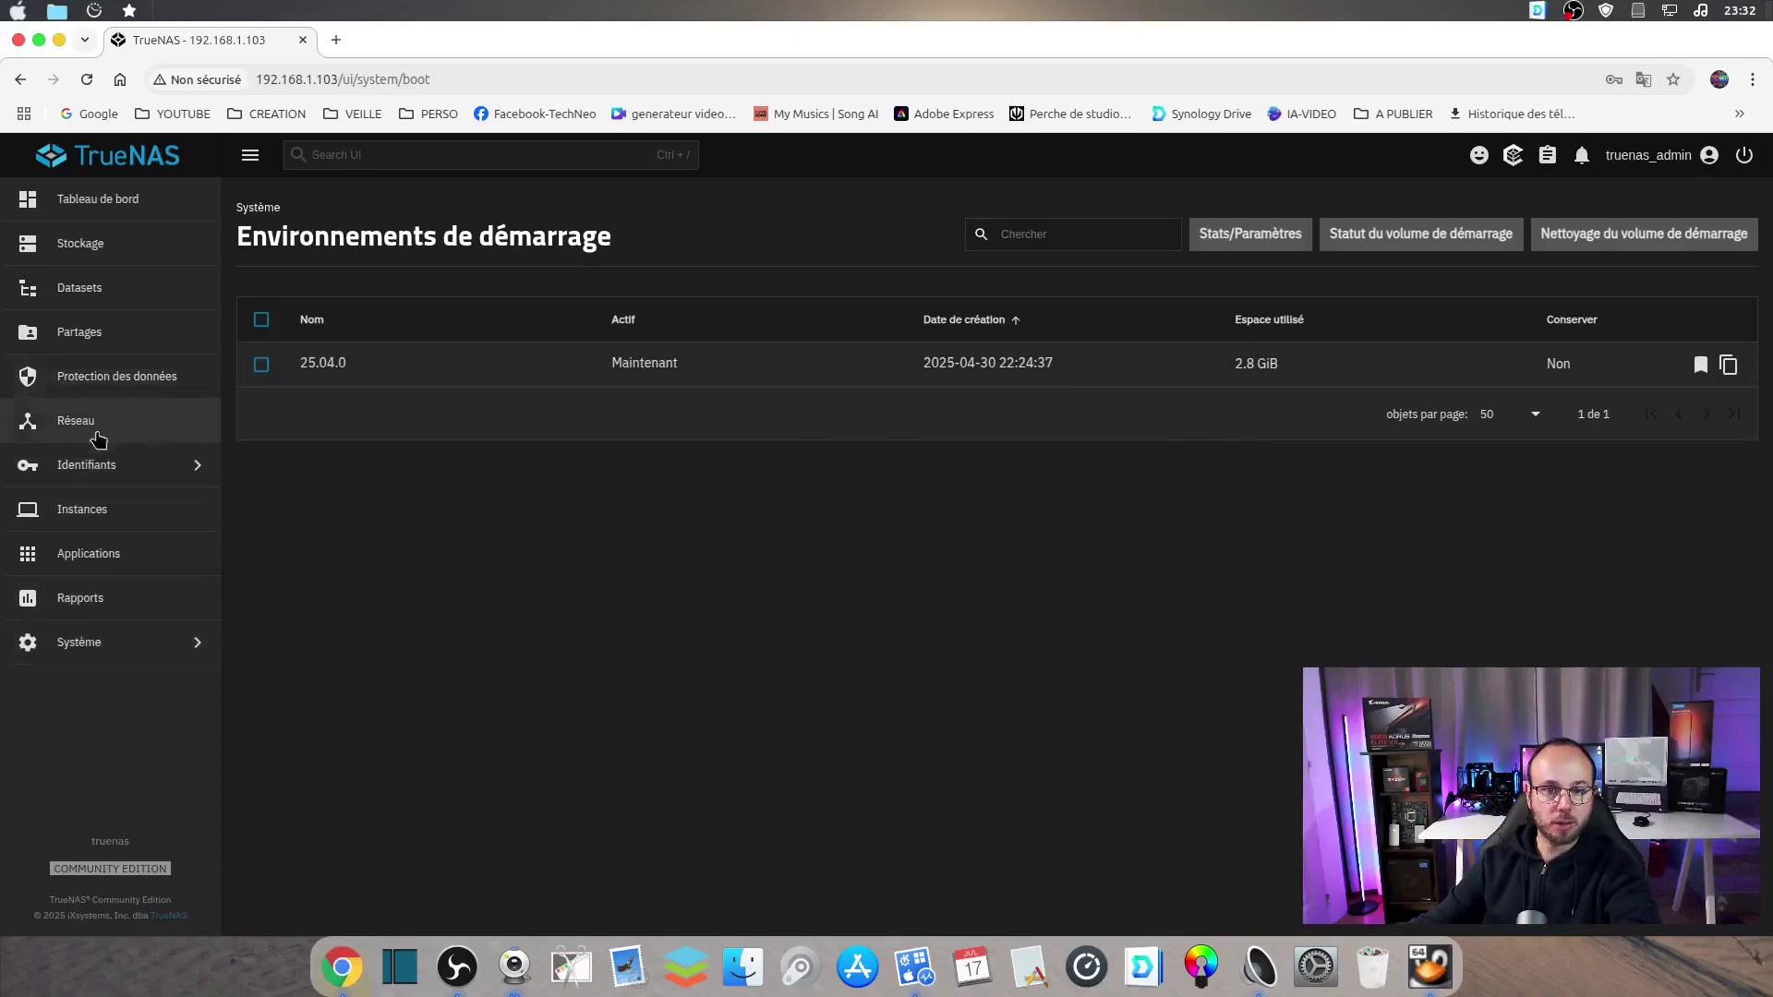
pyautogui.click(89, 470)
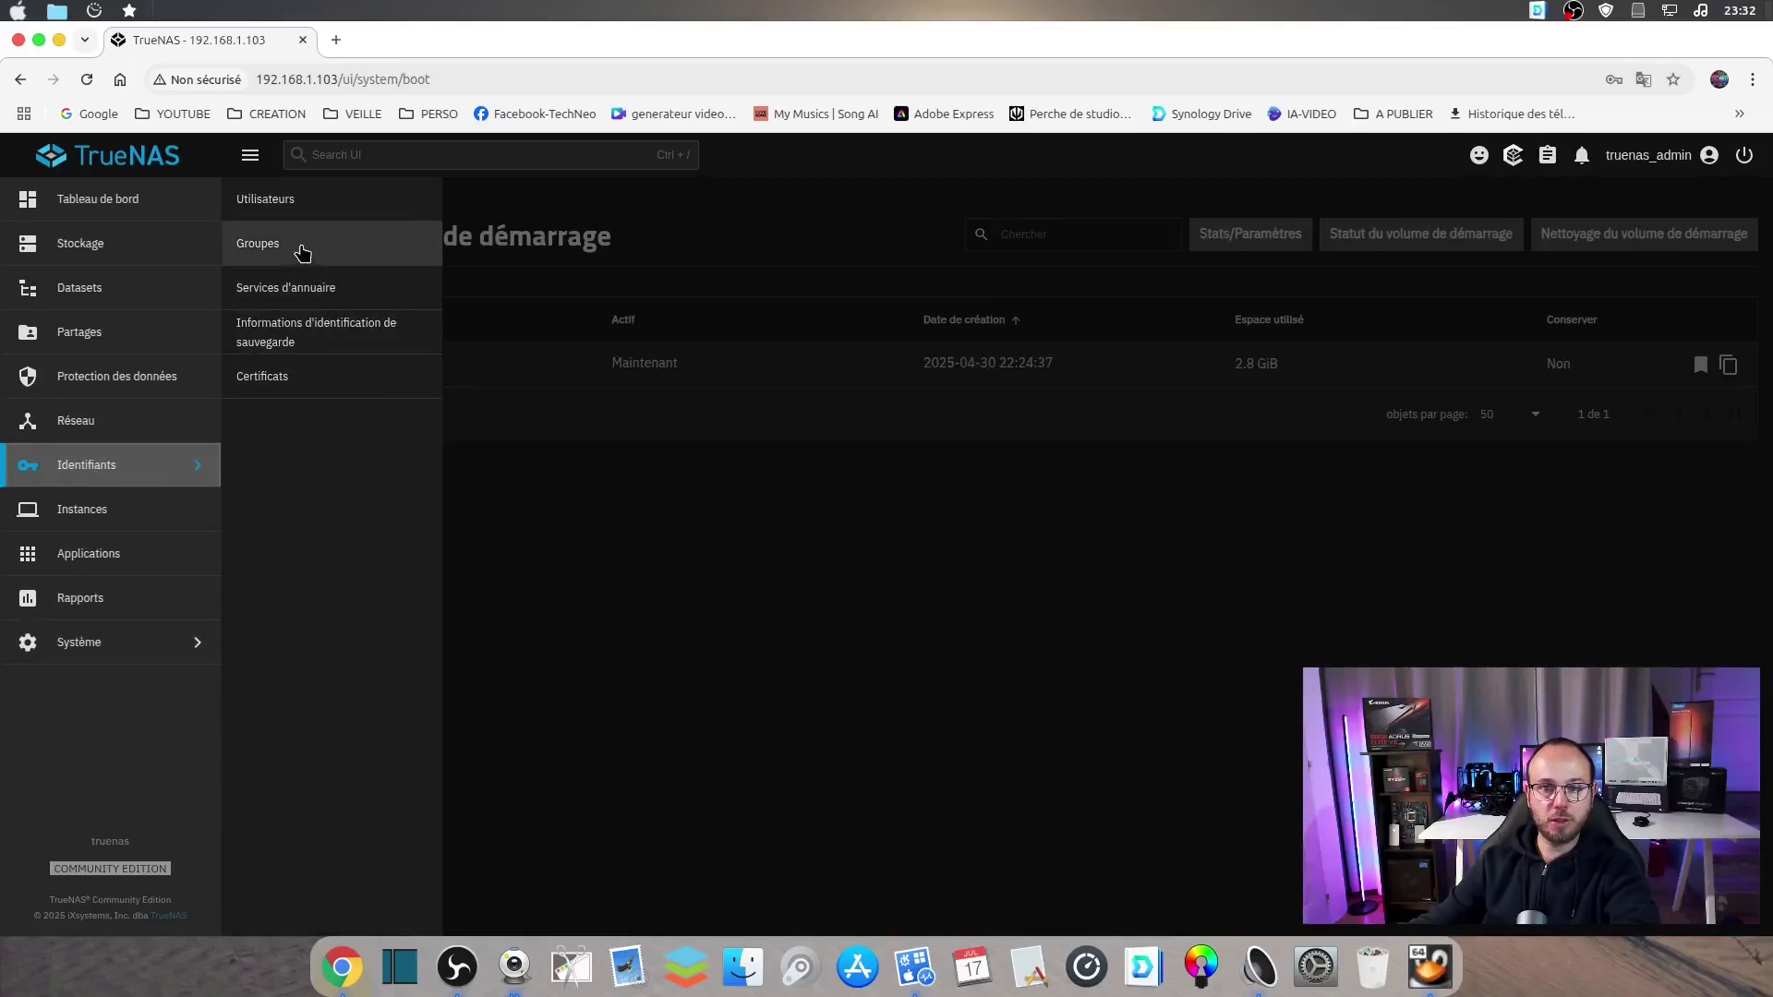
pyautogui.click(265, 203)
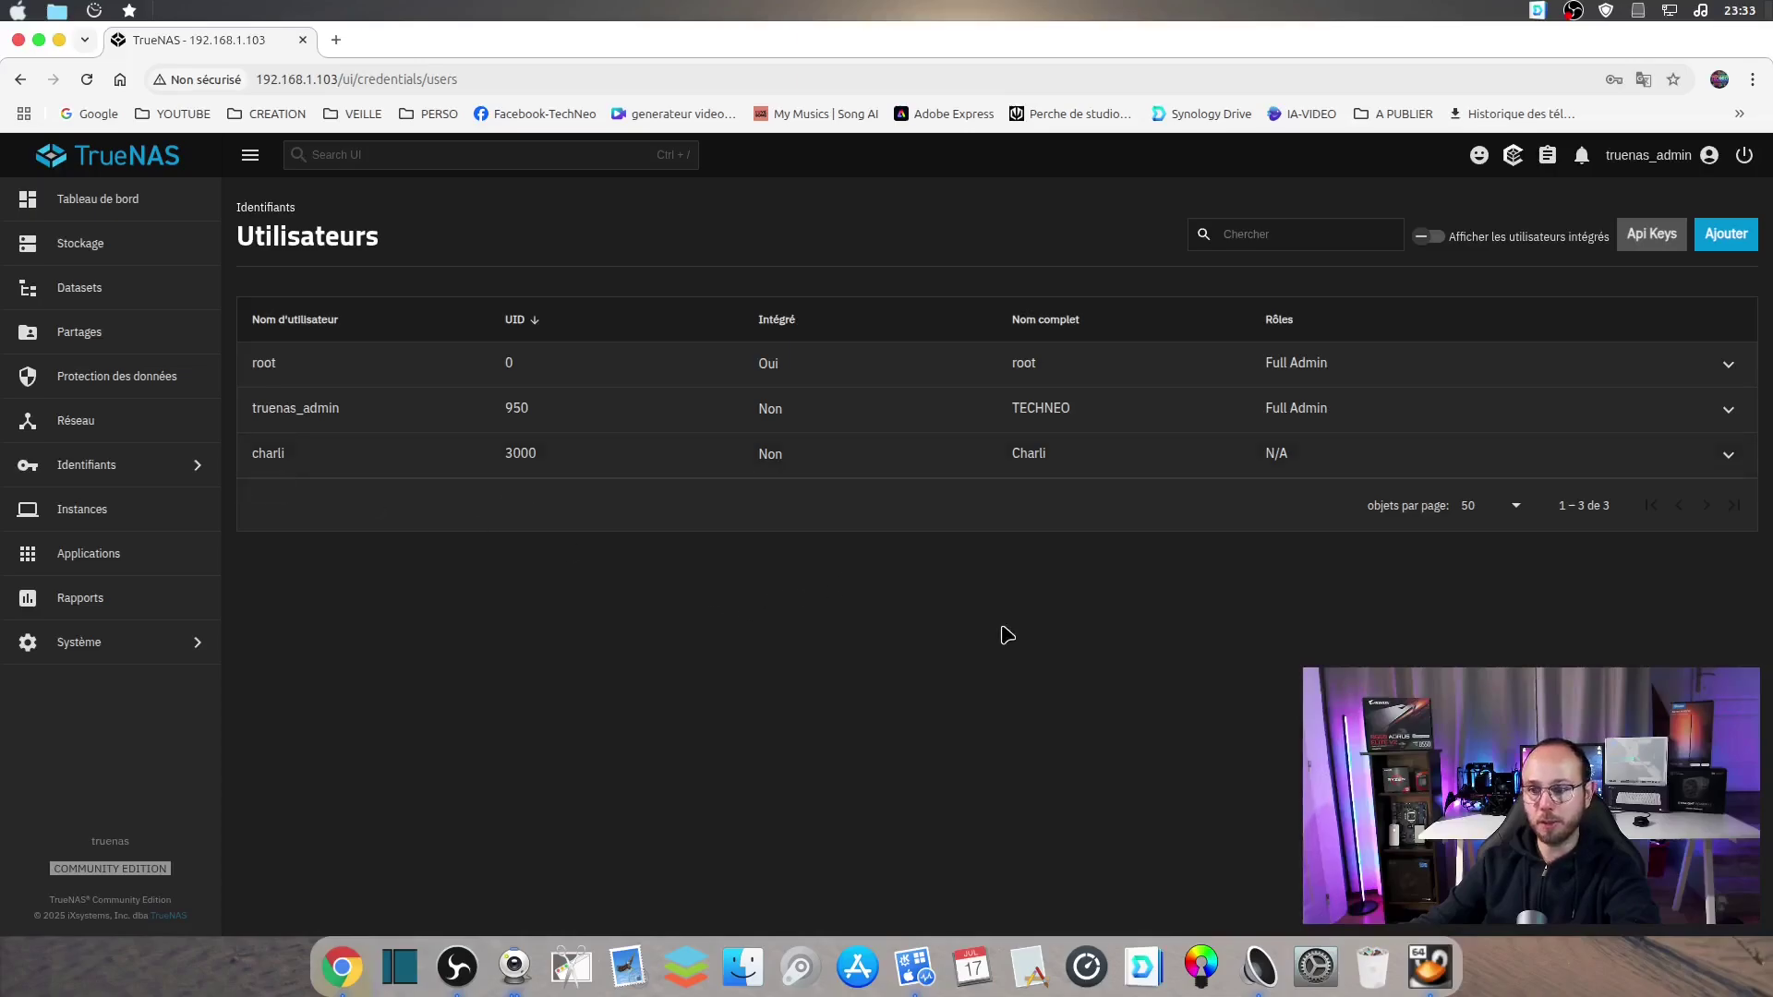
# Add a new user with a full name and confirmed password, saving it as the fourth account
pyautogui.click(1742, 242)
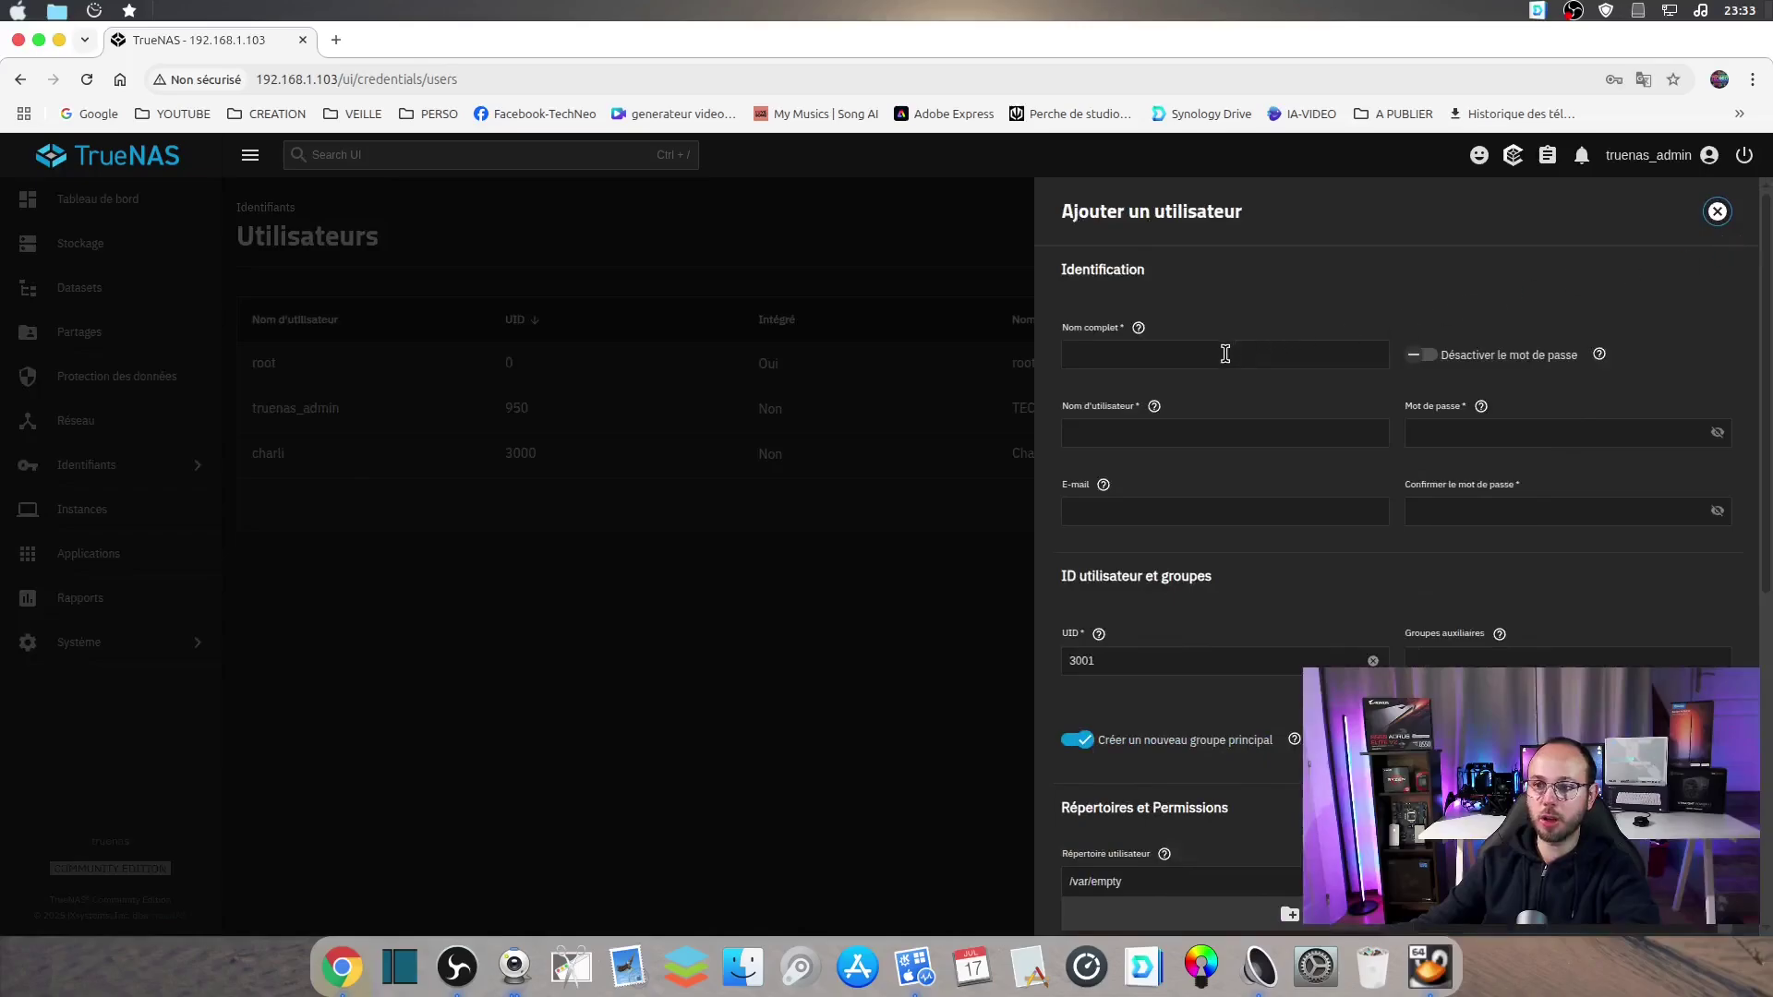
pyautogui.click(1223, 356)
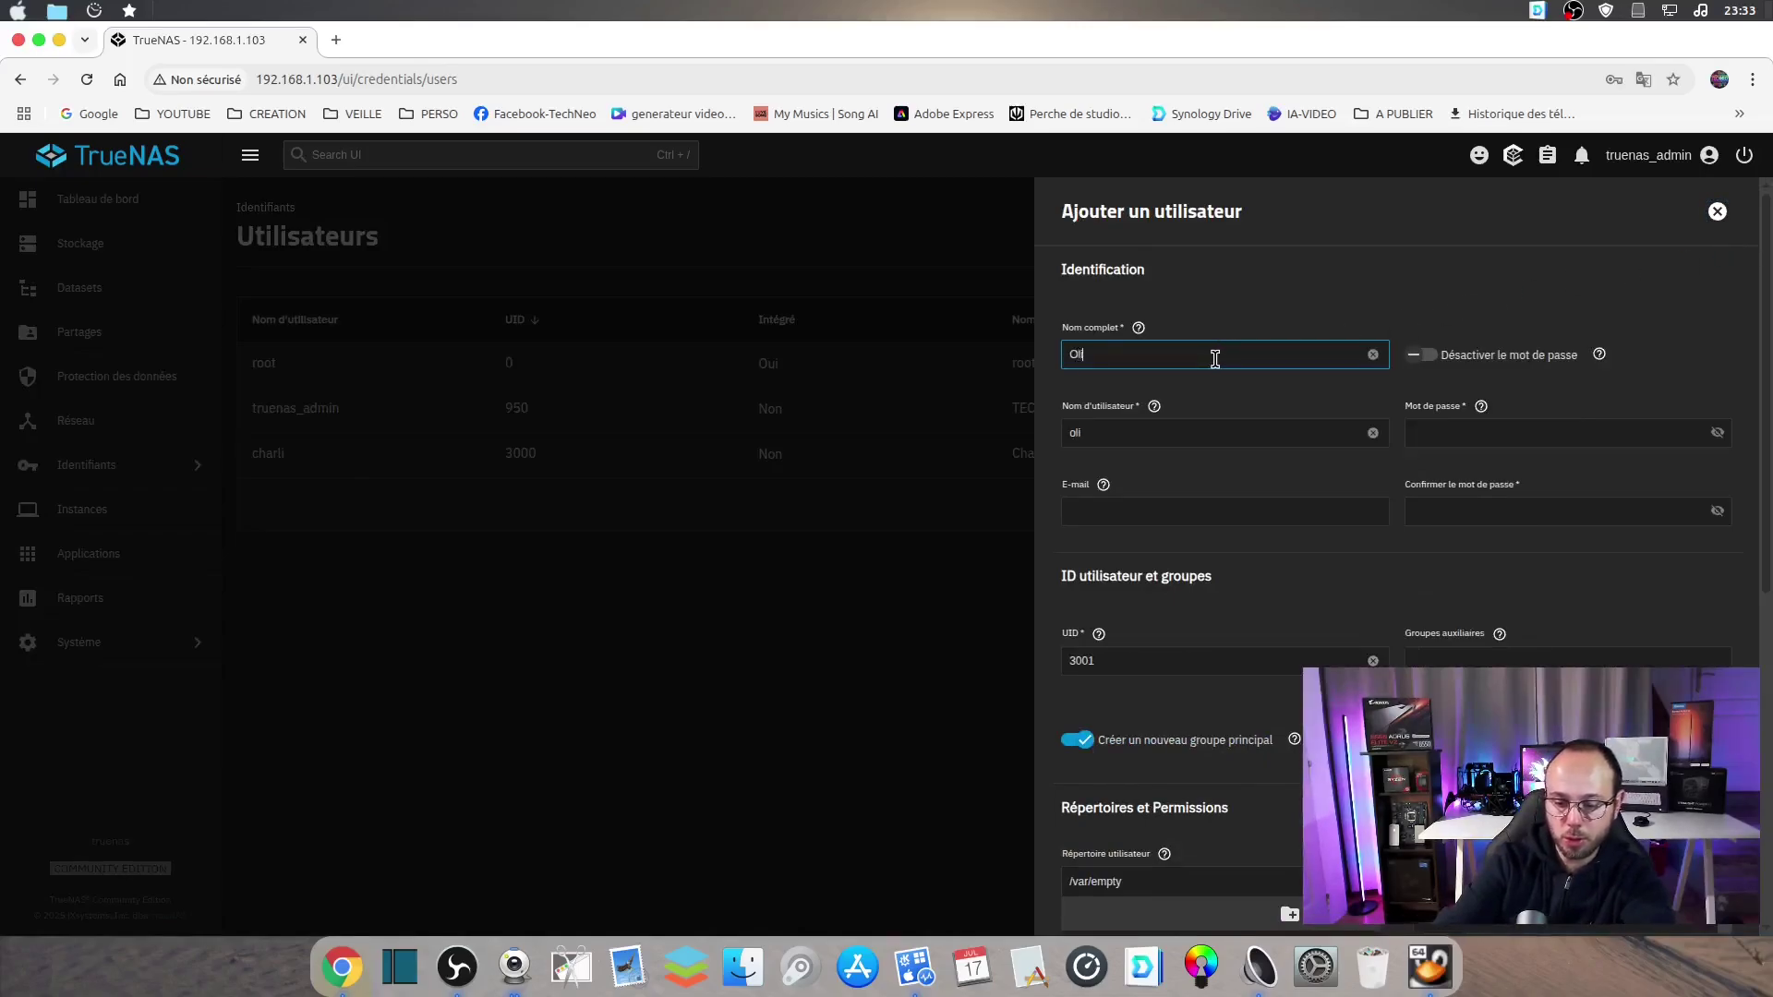
pyautogui.write('Olivier')
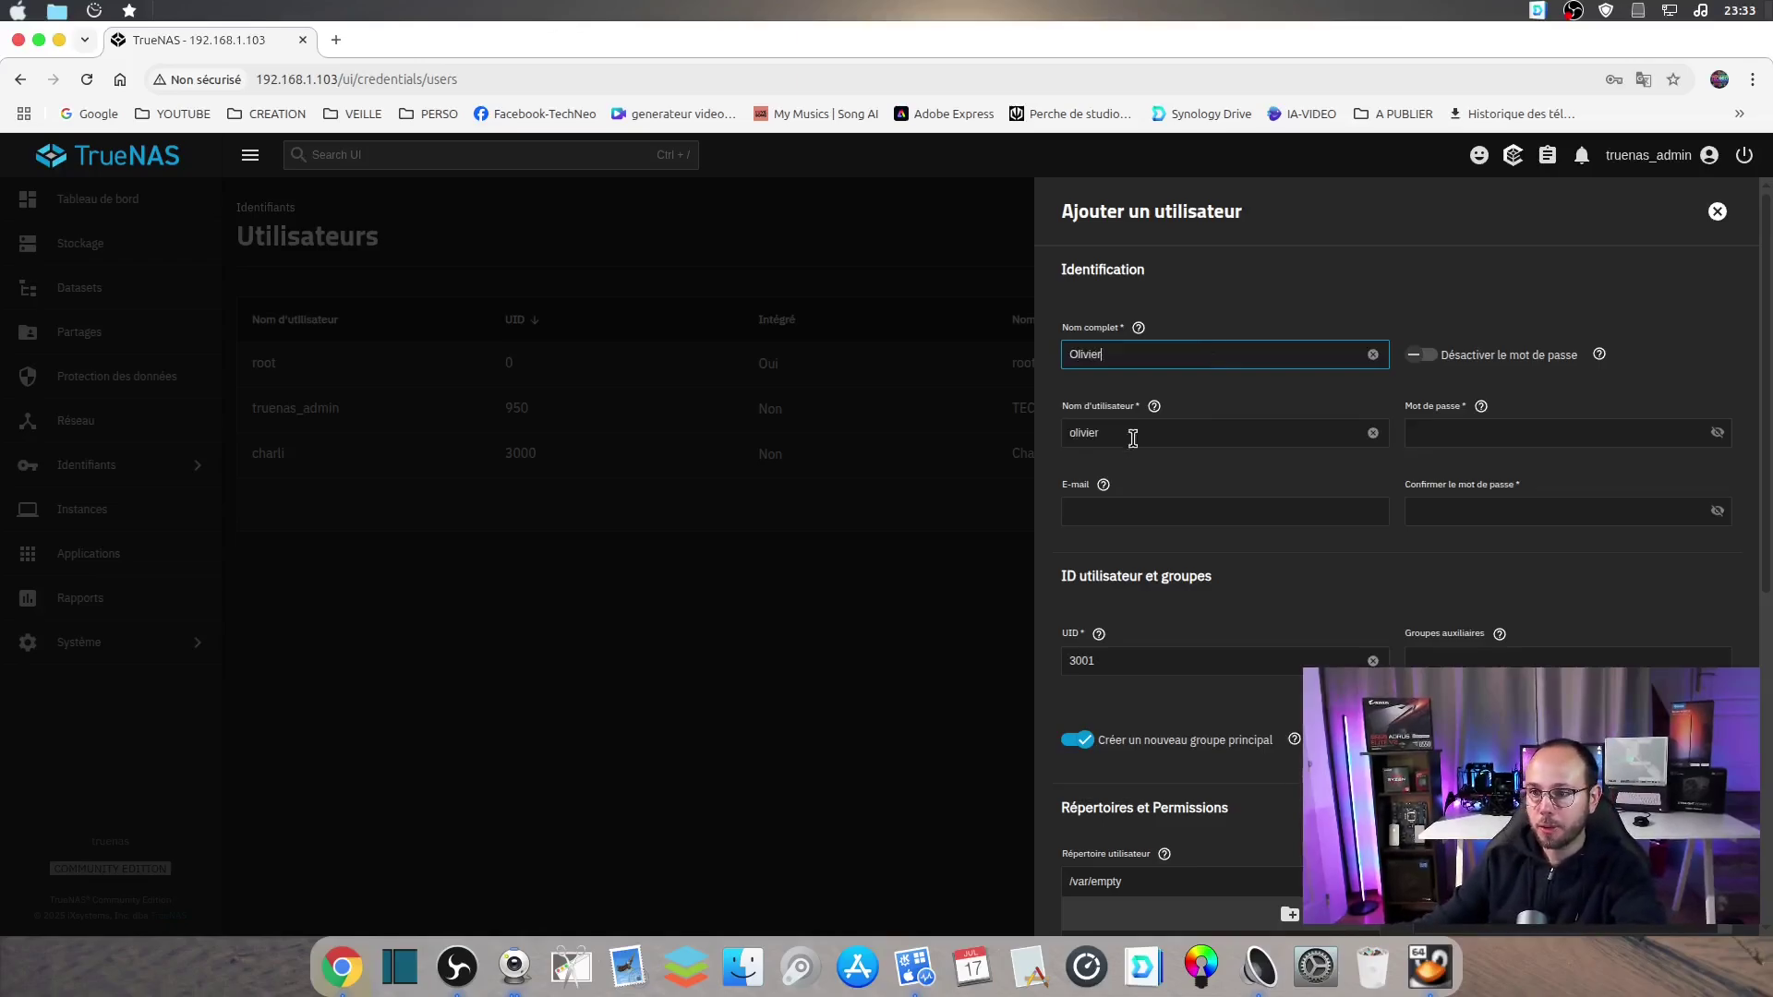
pyautogui.click(1500, 434)
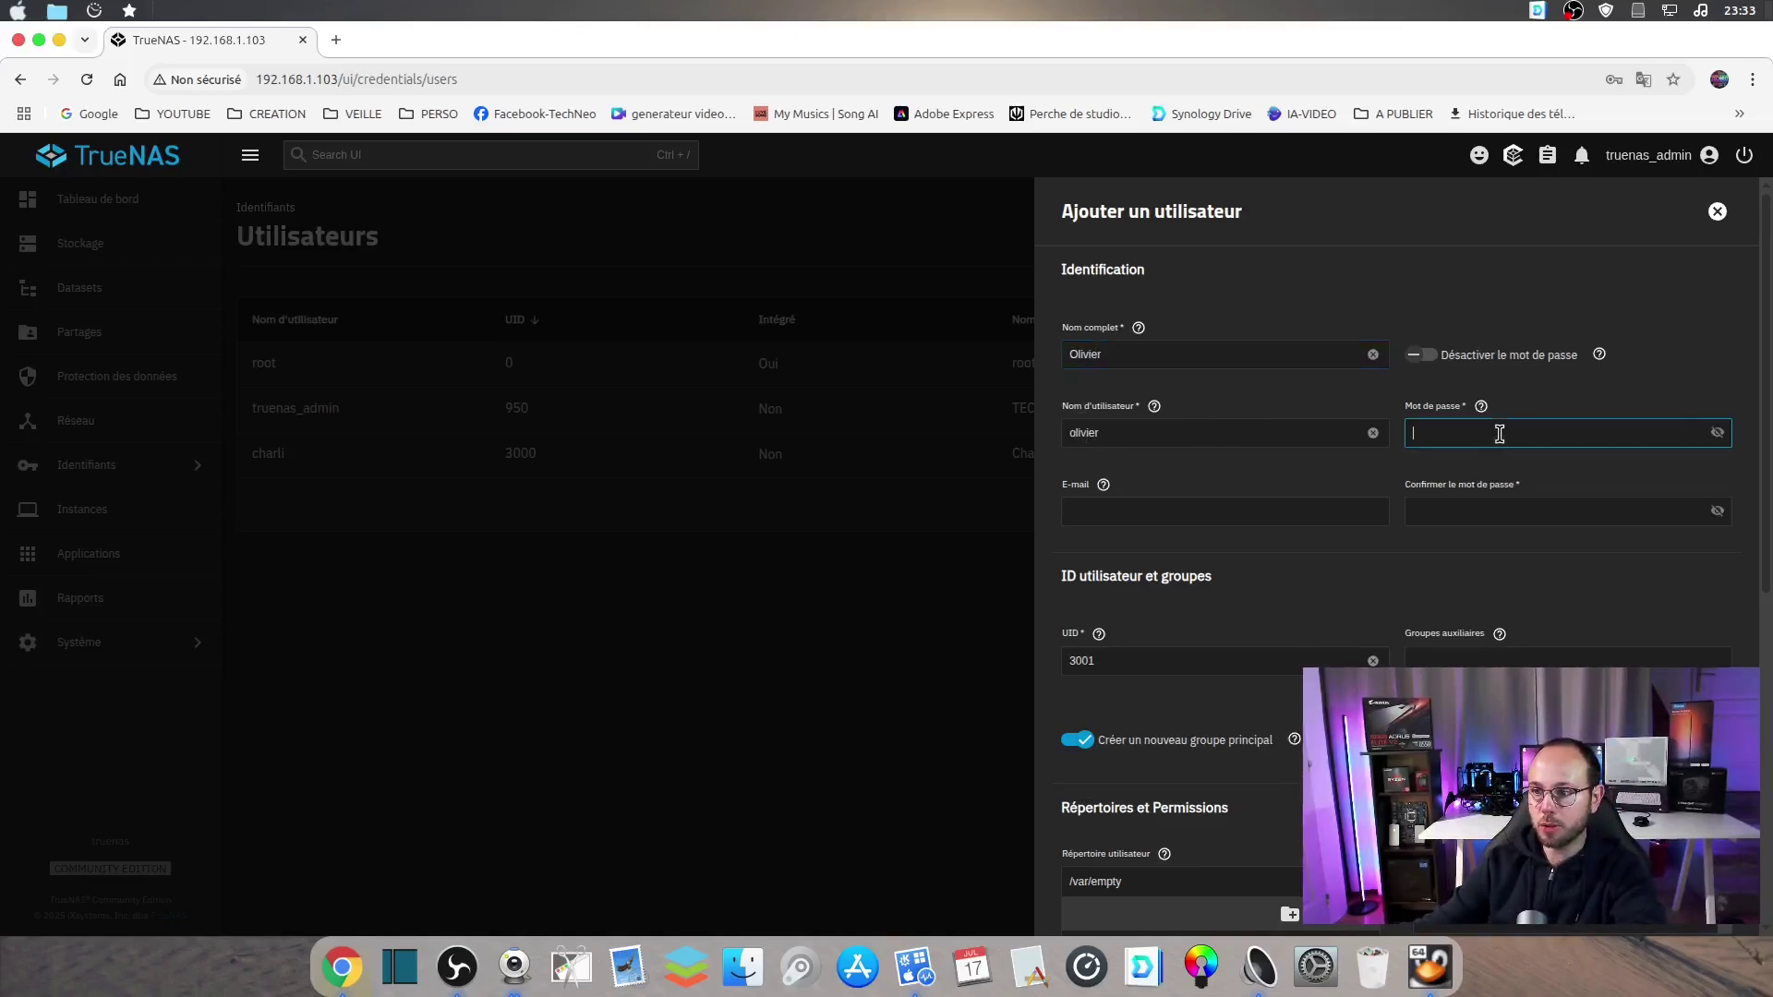
pyautogui.write('••')
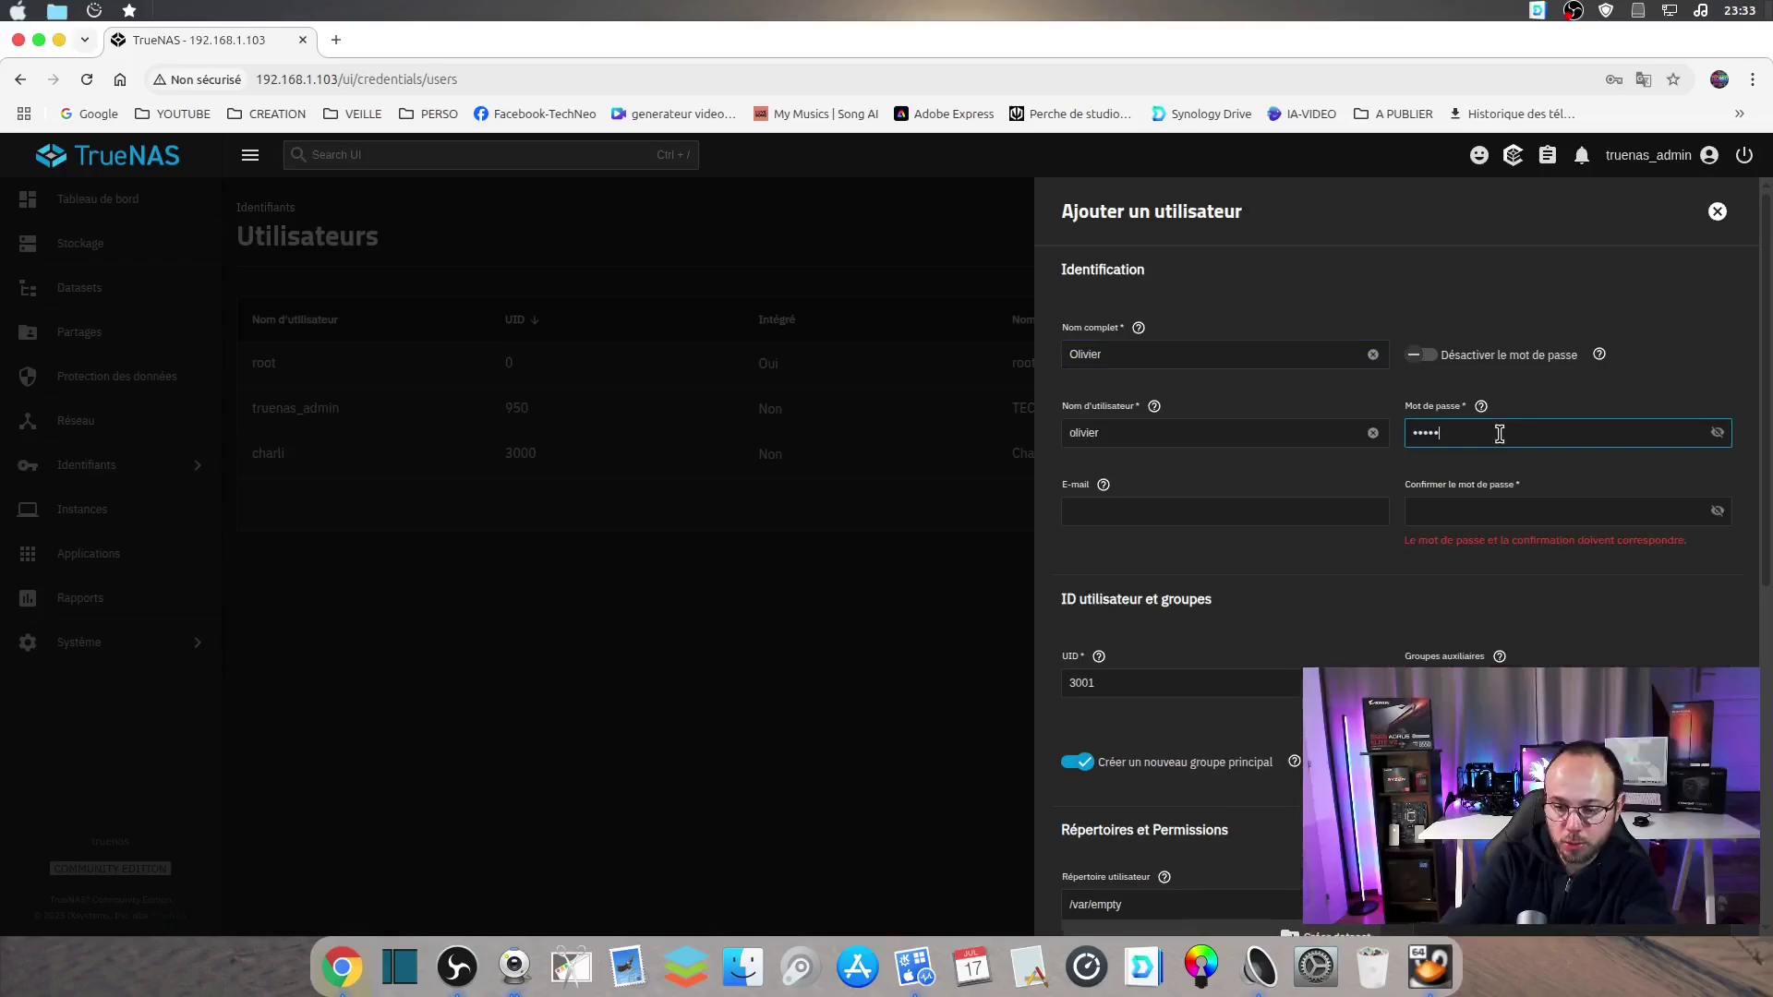
pyautogui.click(1493, 516)
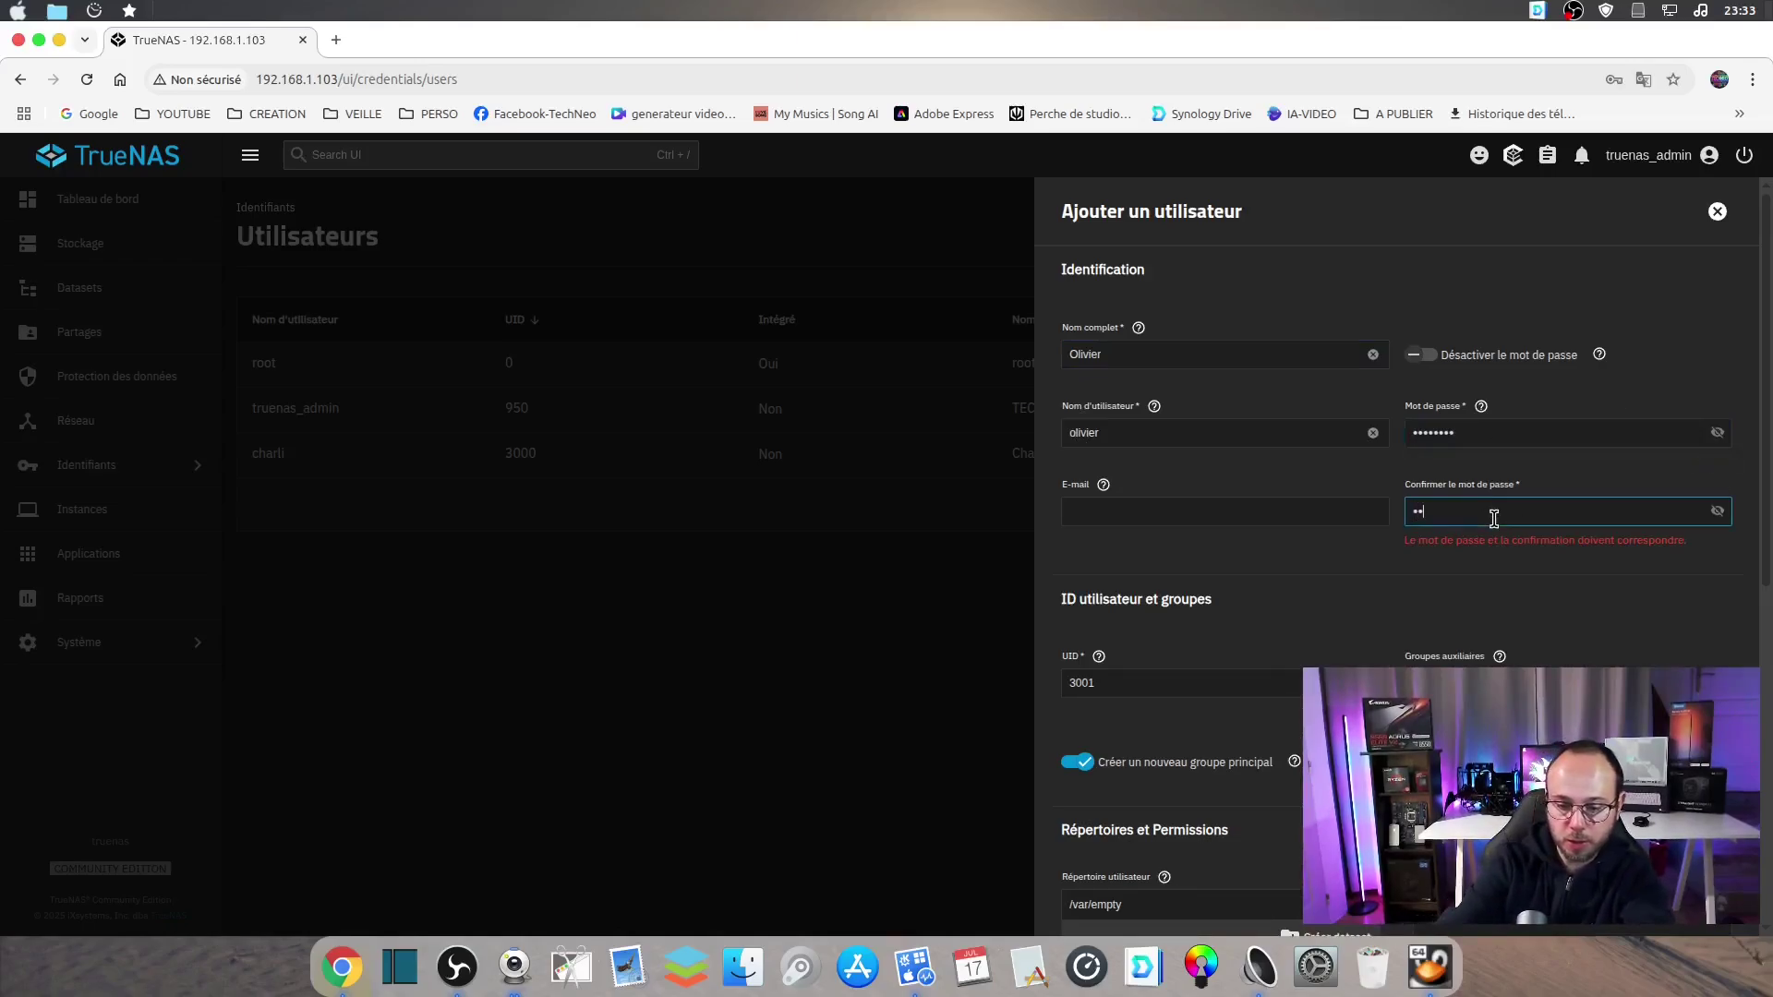
pyautogui.write('•••••••••')
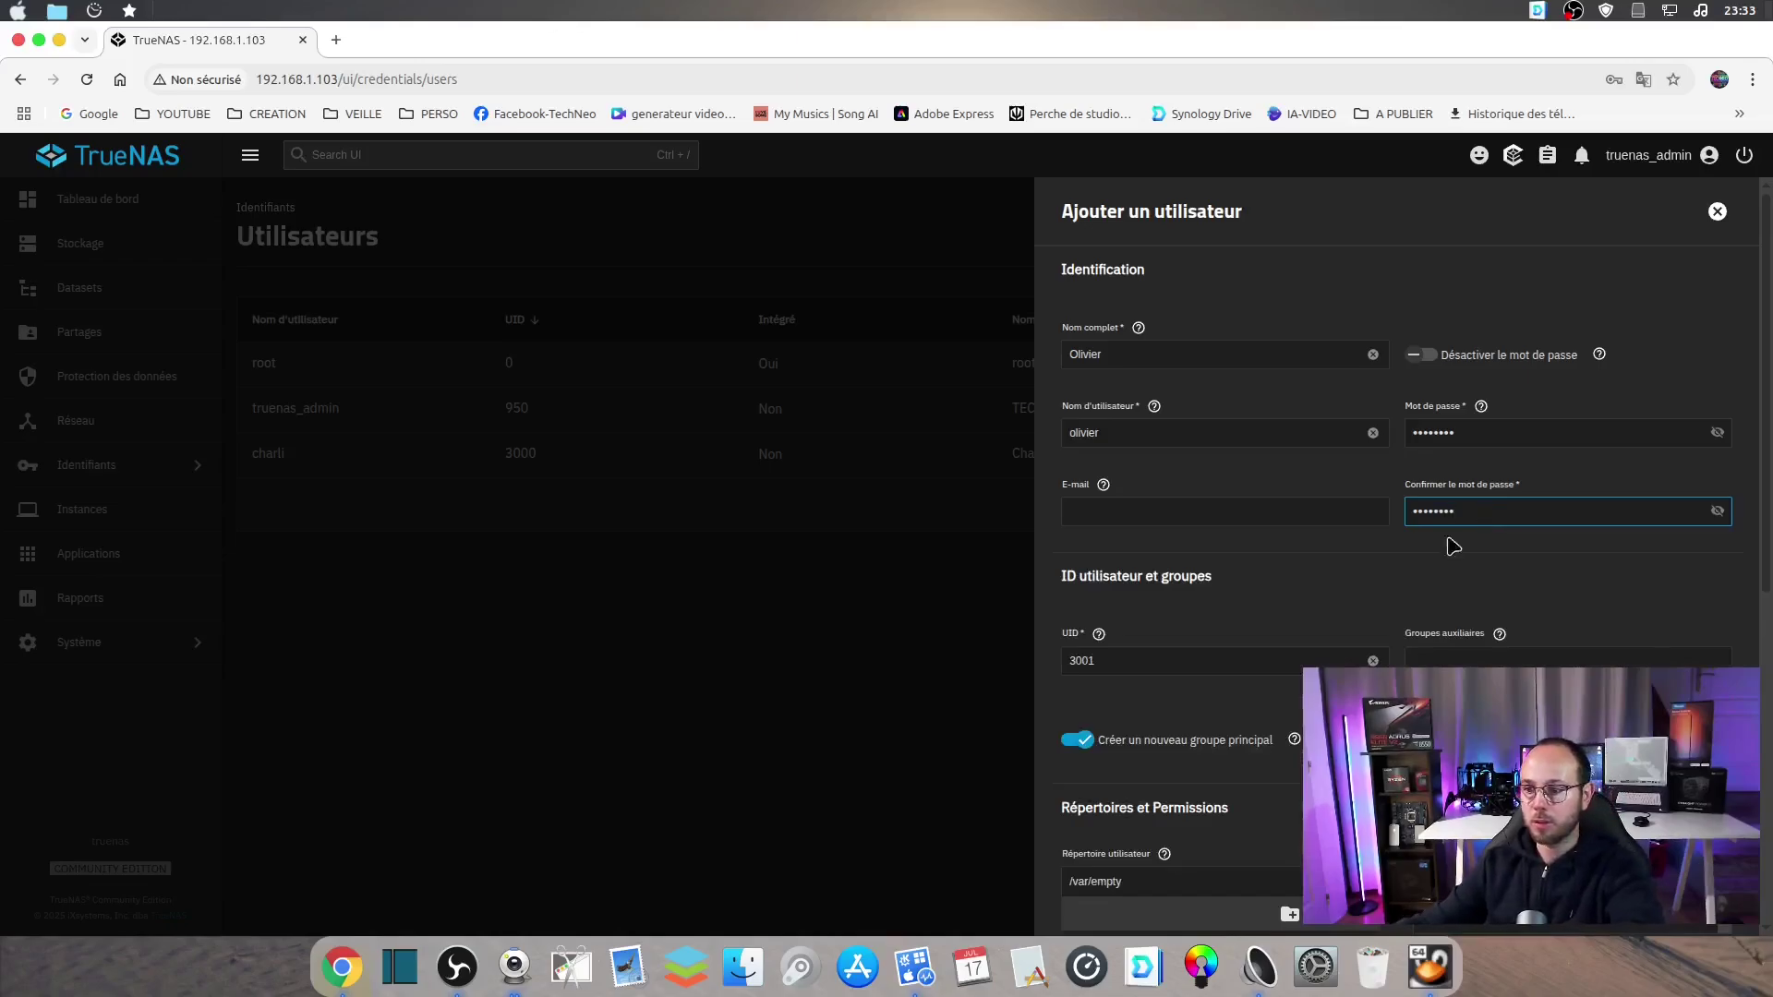
pyautogui.scroll(-3, 1487, 499)
pyautogui.scroll(-5, 1485, 489)
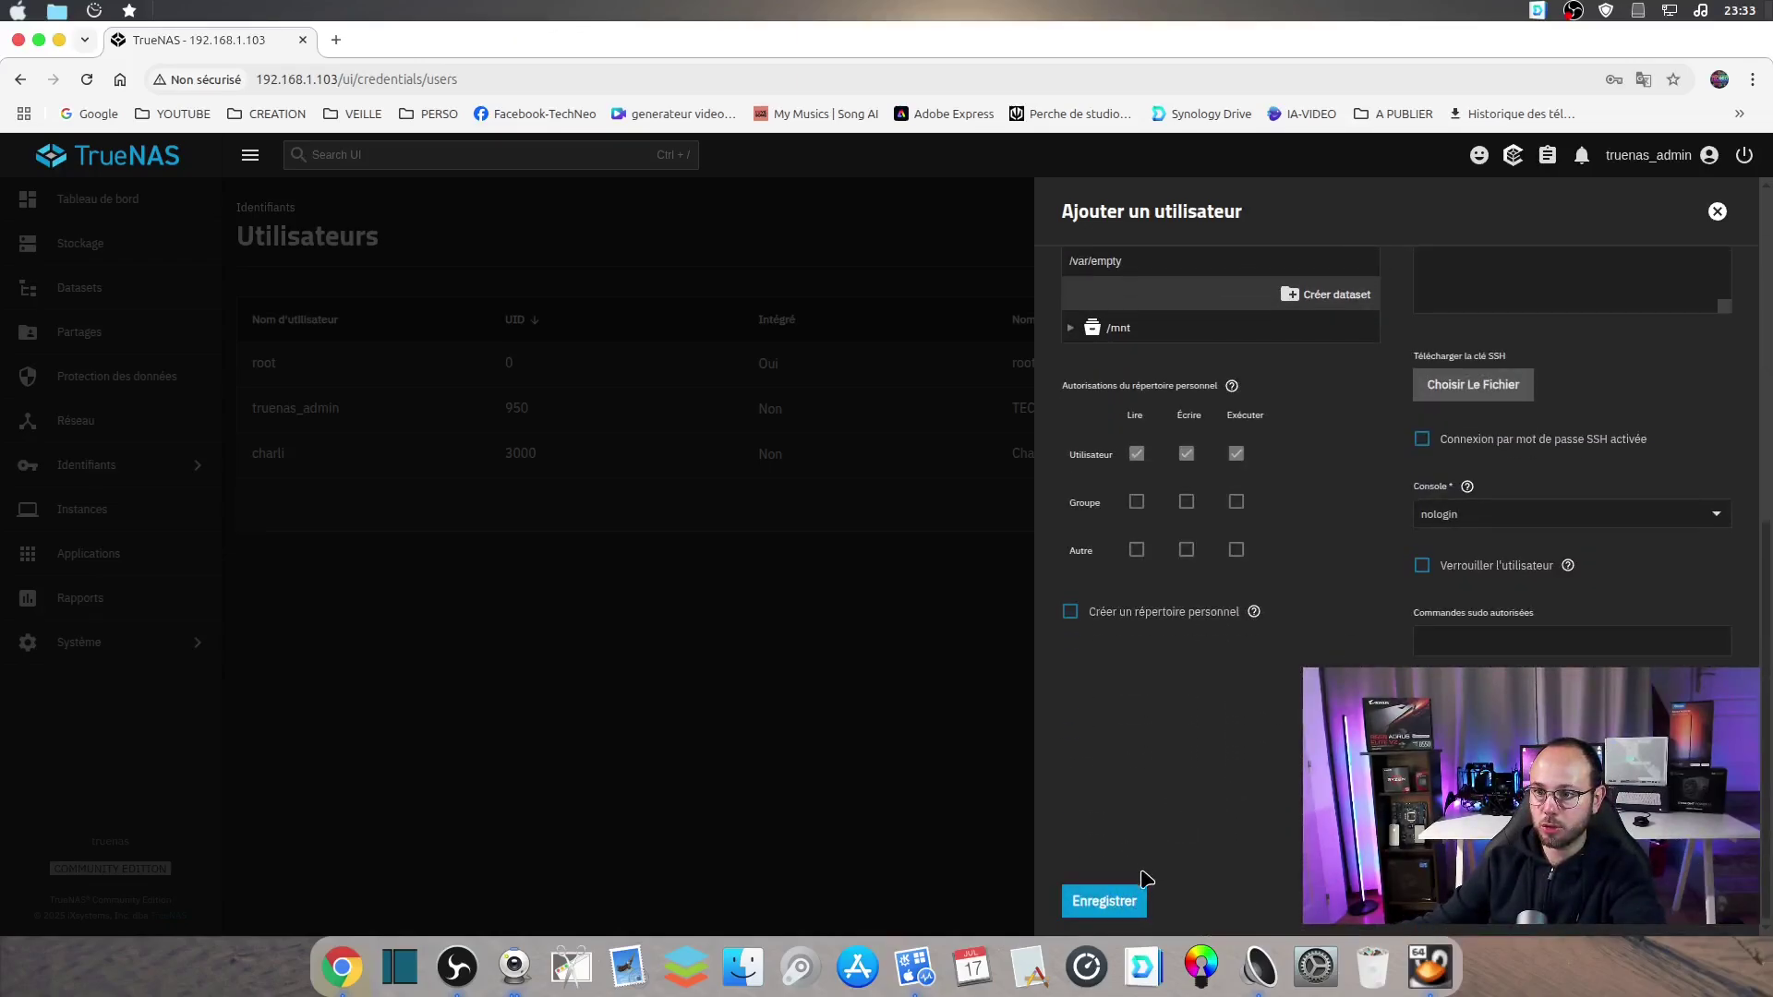
pyautogui.click(1106, 902)
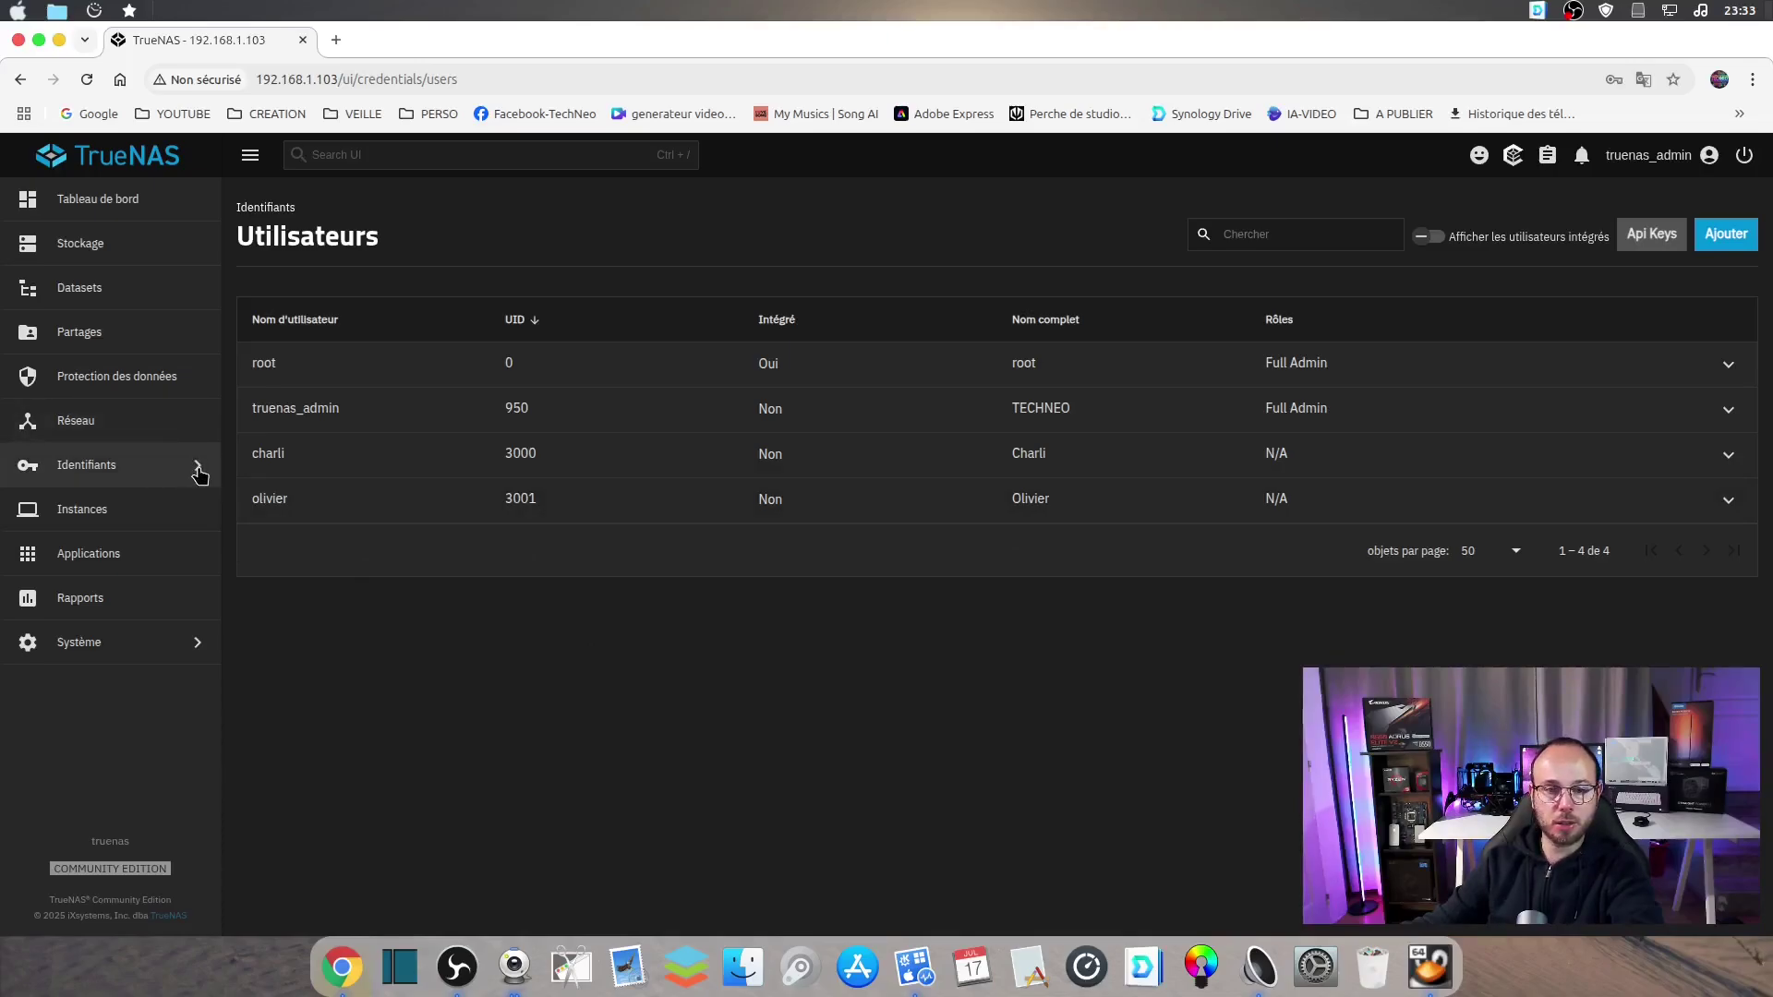
pyautogui.click(92, 295)
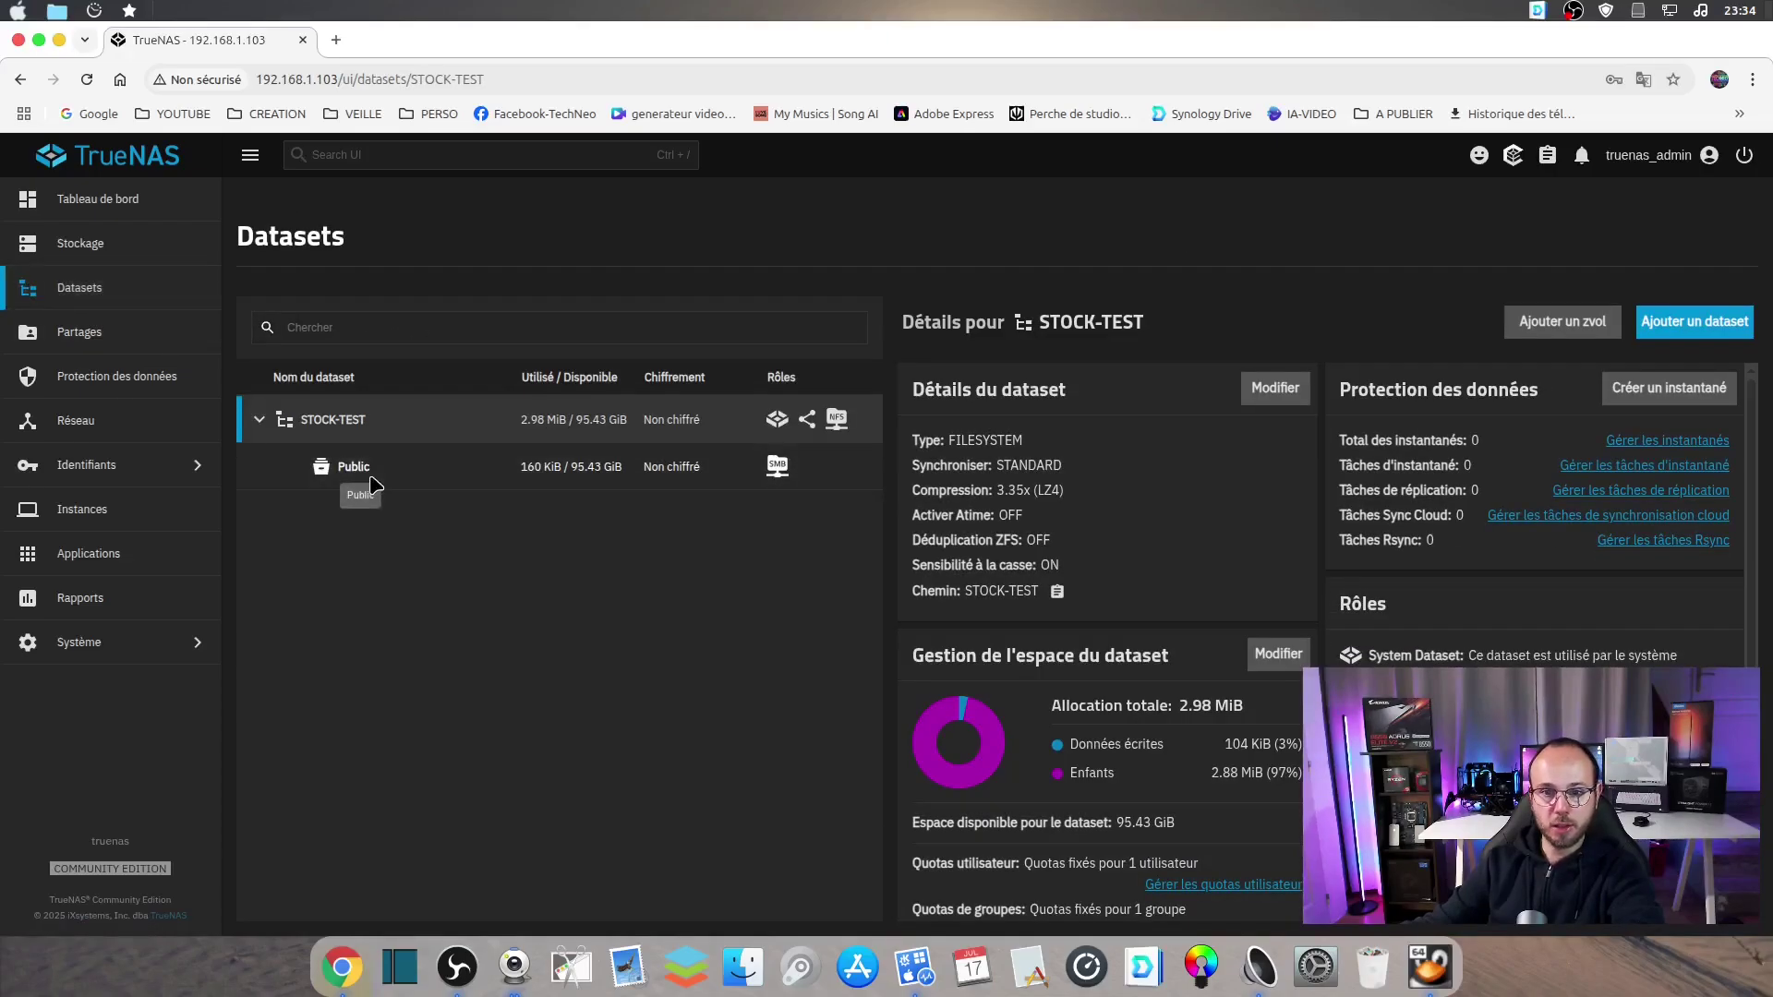
# In the Public dataset's permissions, make the new user owner and owning group, then save the ACL
pyautogui.click(360, 473)
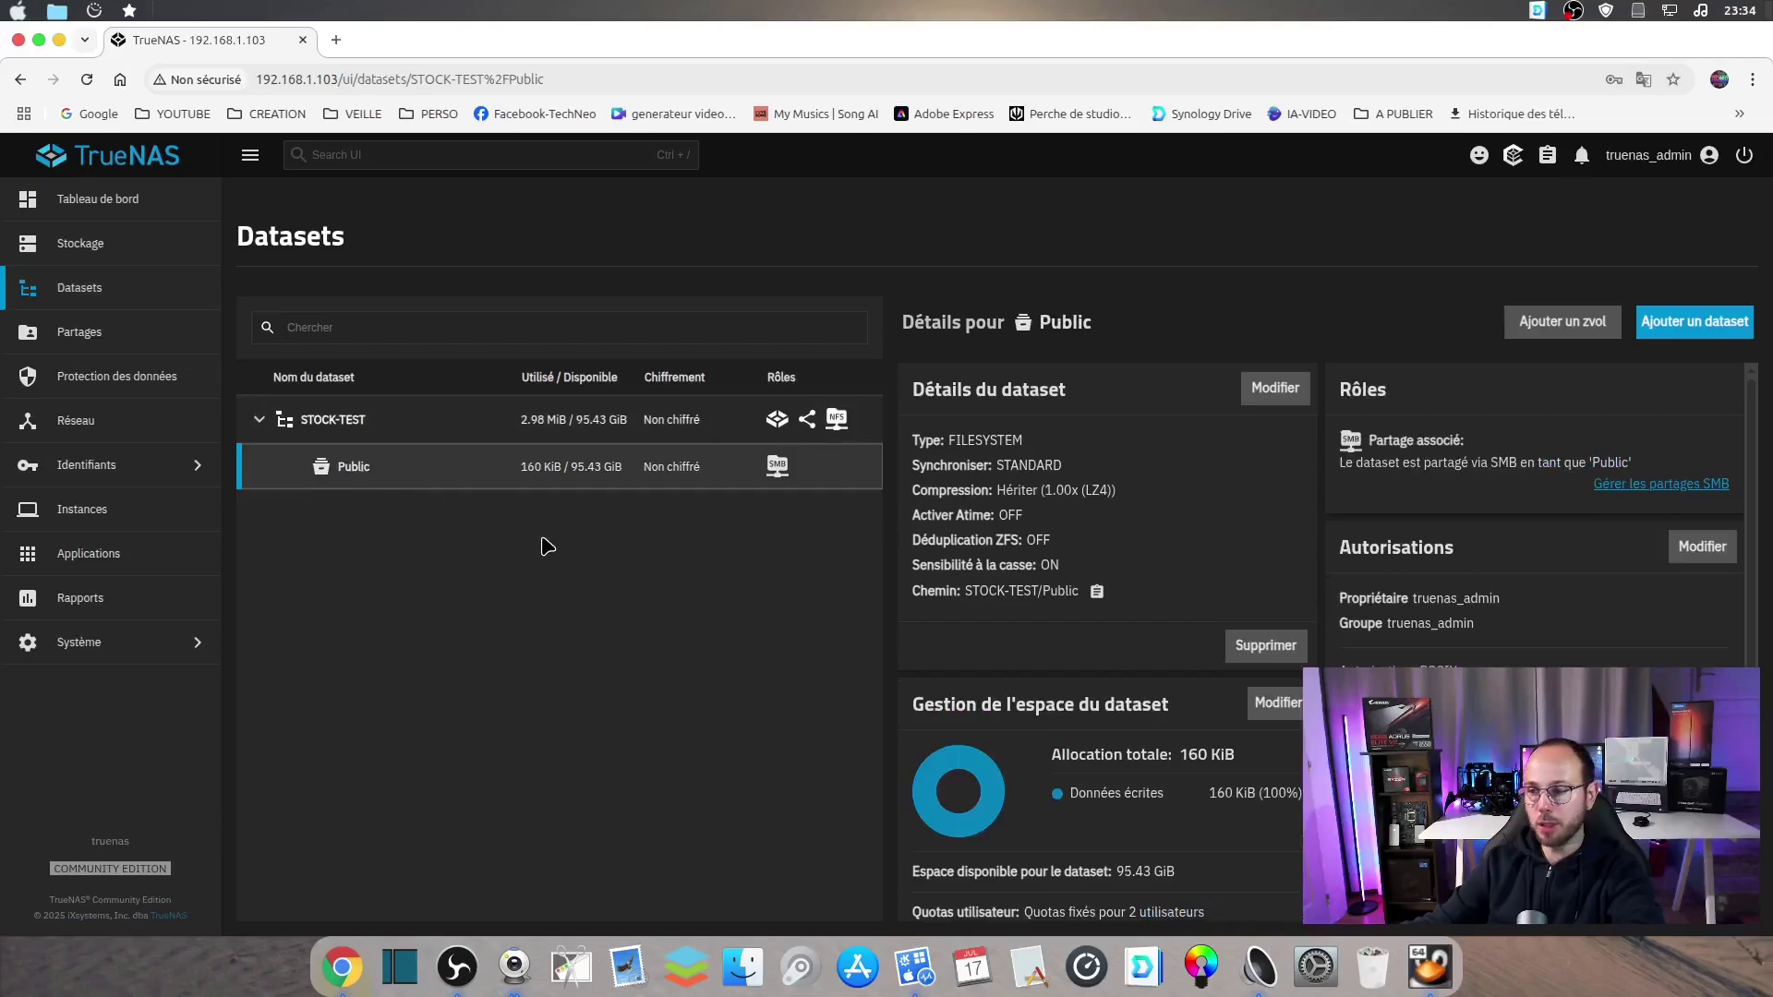
pyautogui.click(1704, 548)
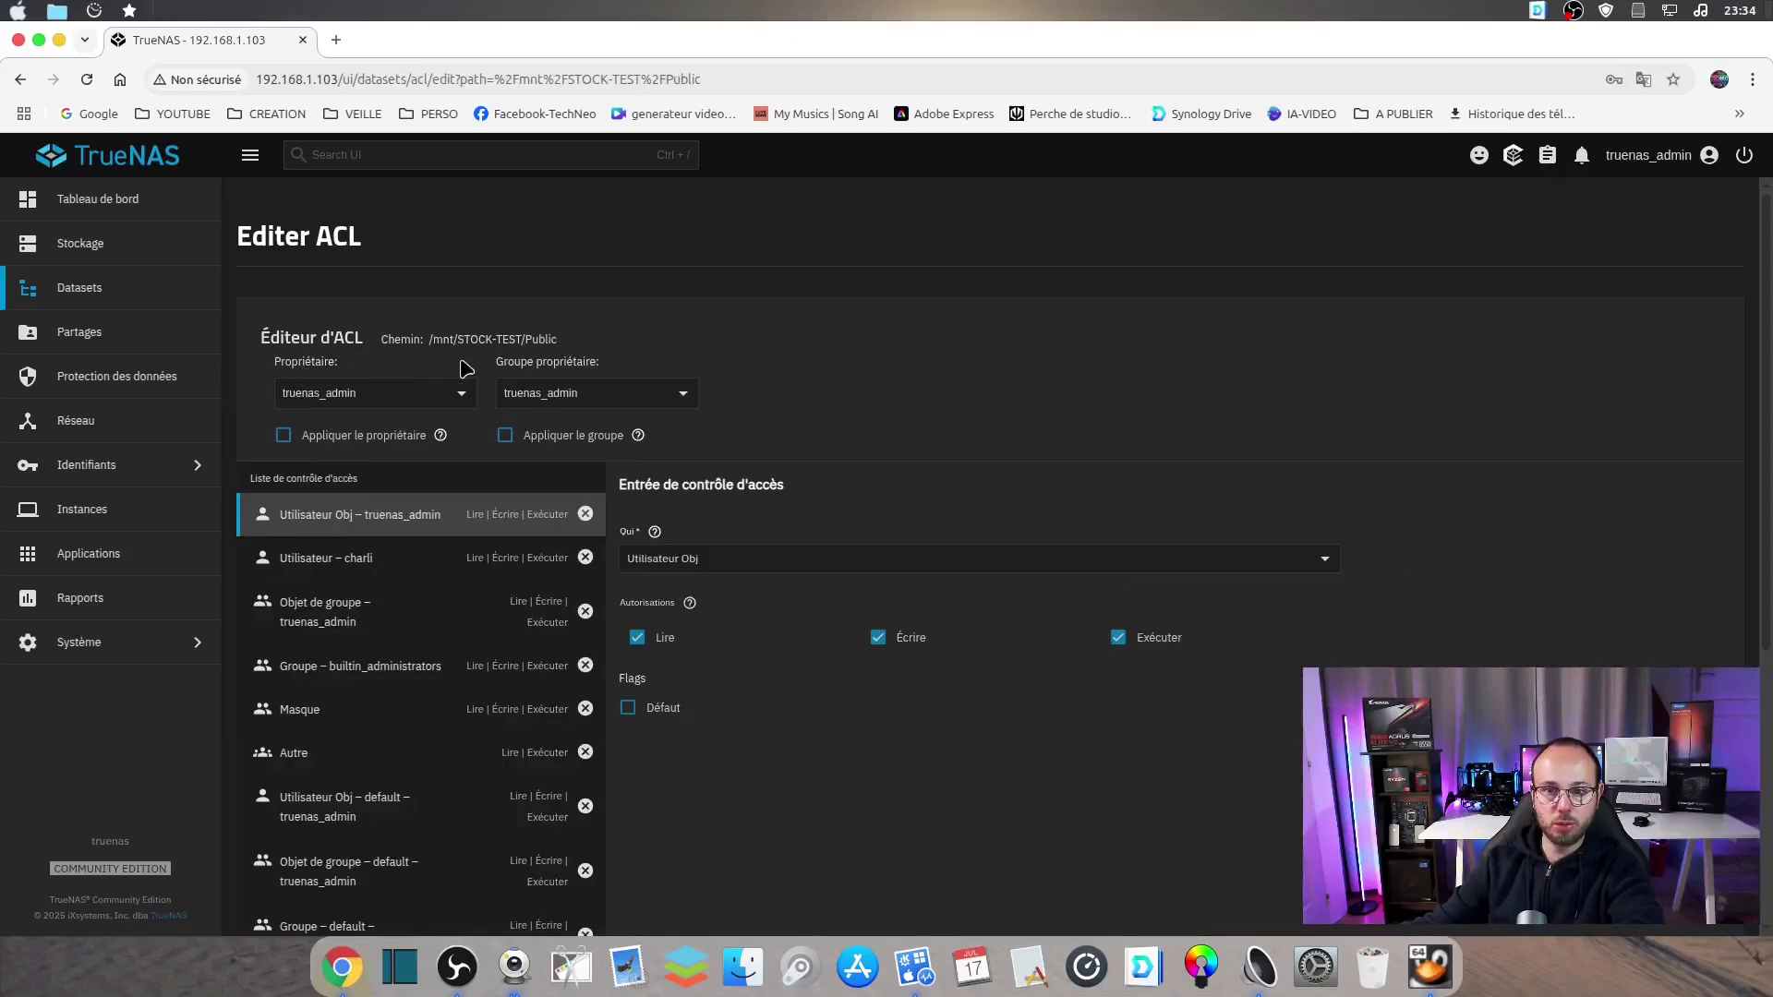
pyautogui.scroll(-5, 505, 573)
pyautogui.click(362, 642)
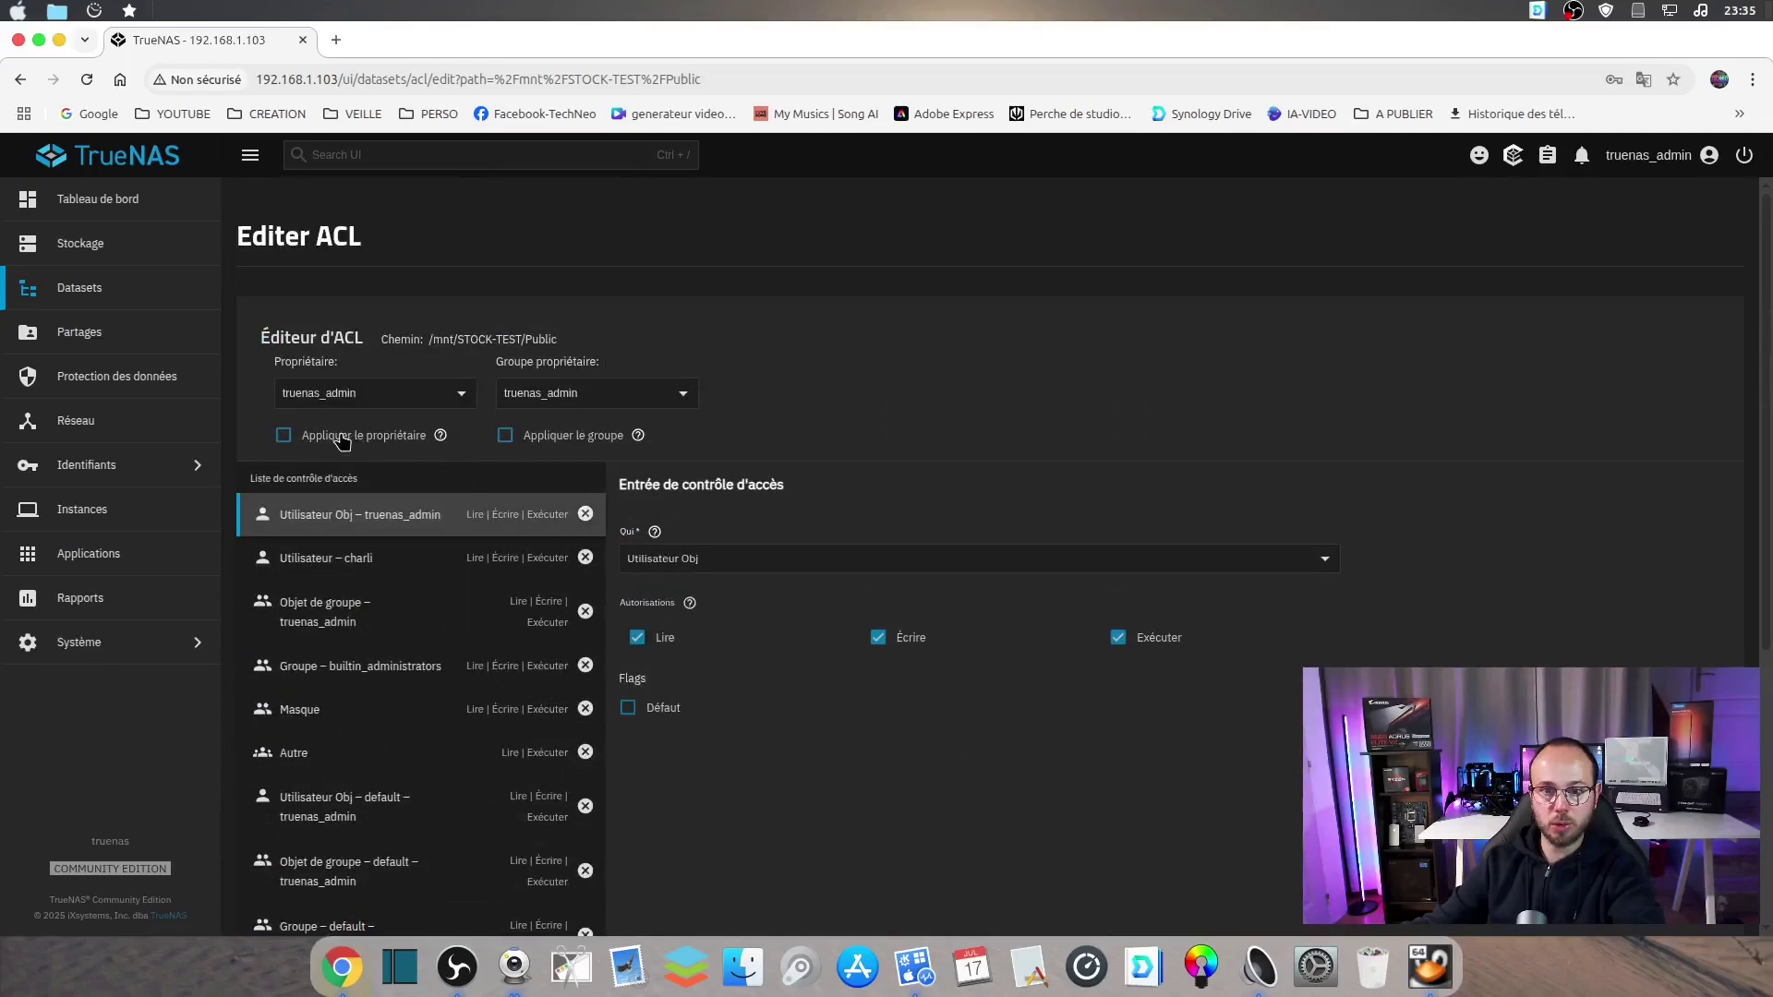
pyautogui.click(456, 397)
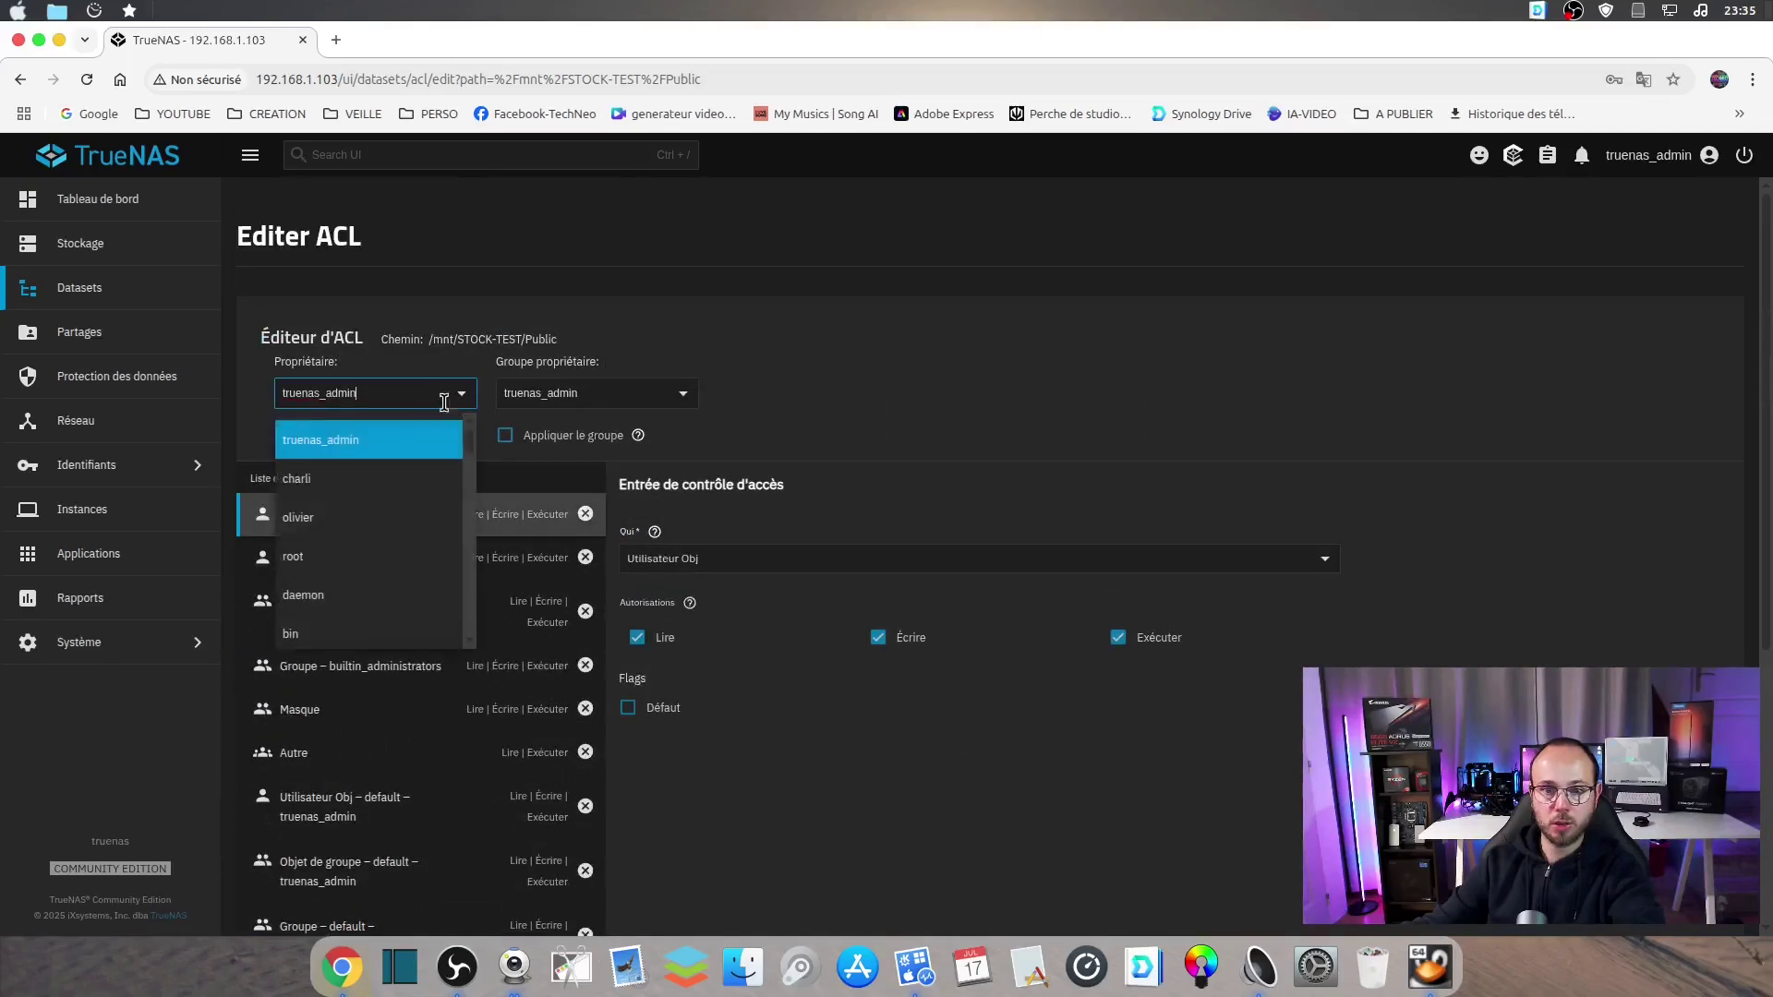
pyautogui.click(341, 514)
pyautogui.click(680, 411)
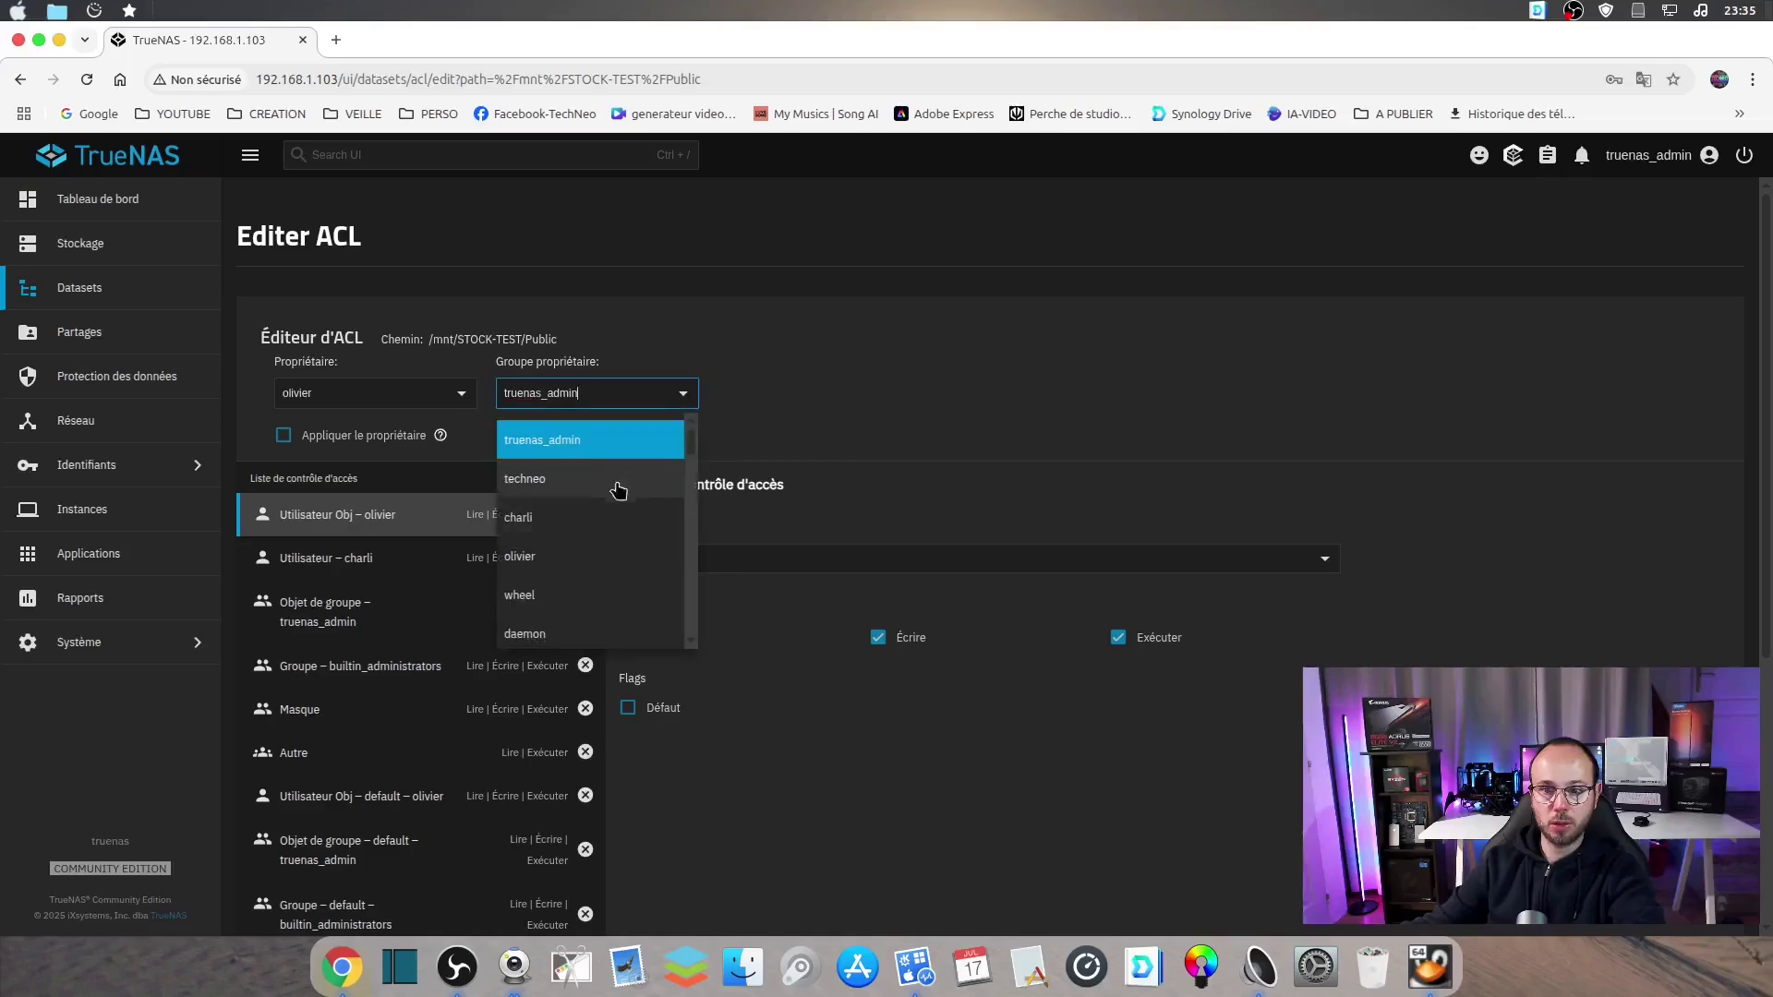
pyautogui.click(573, 566)
pyautogui.scroll(-5, 894, 712)
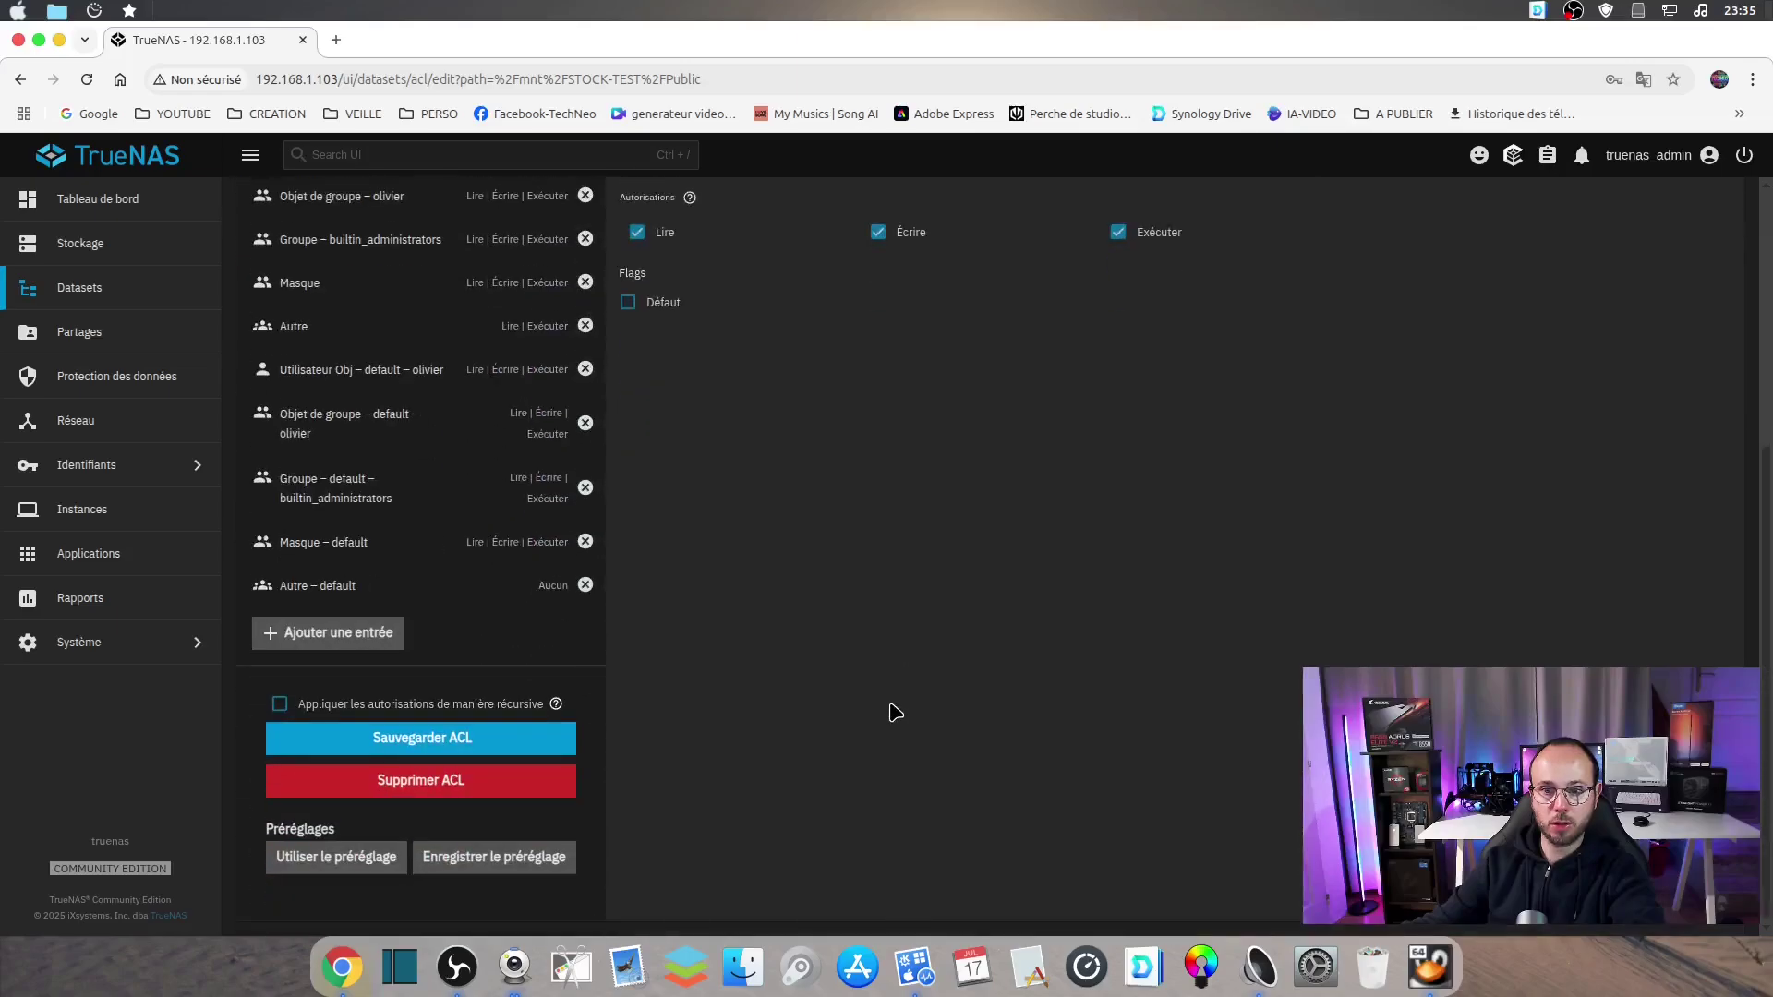
pyautogui.click(456, 738)
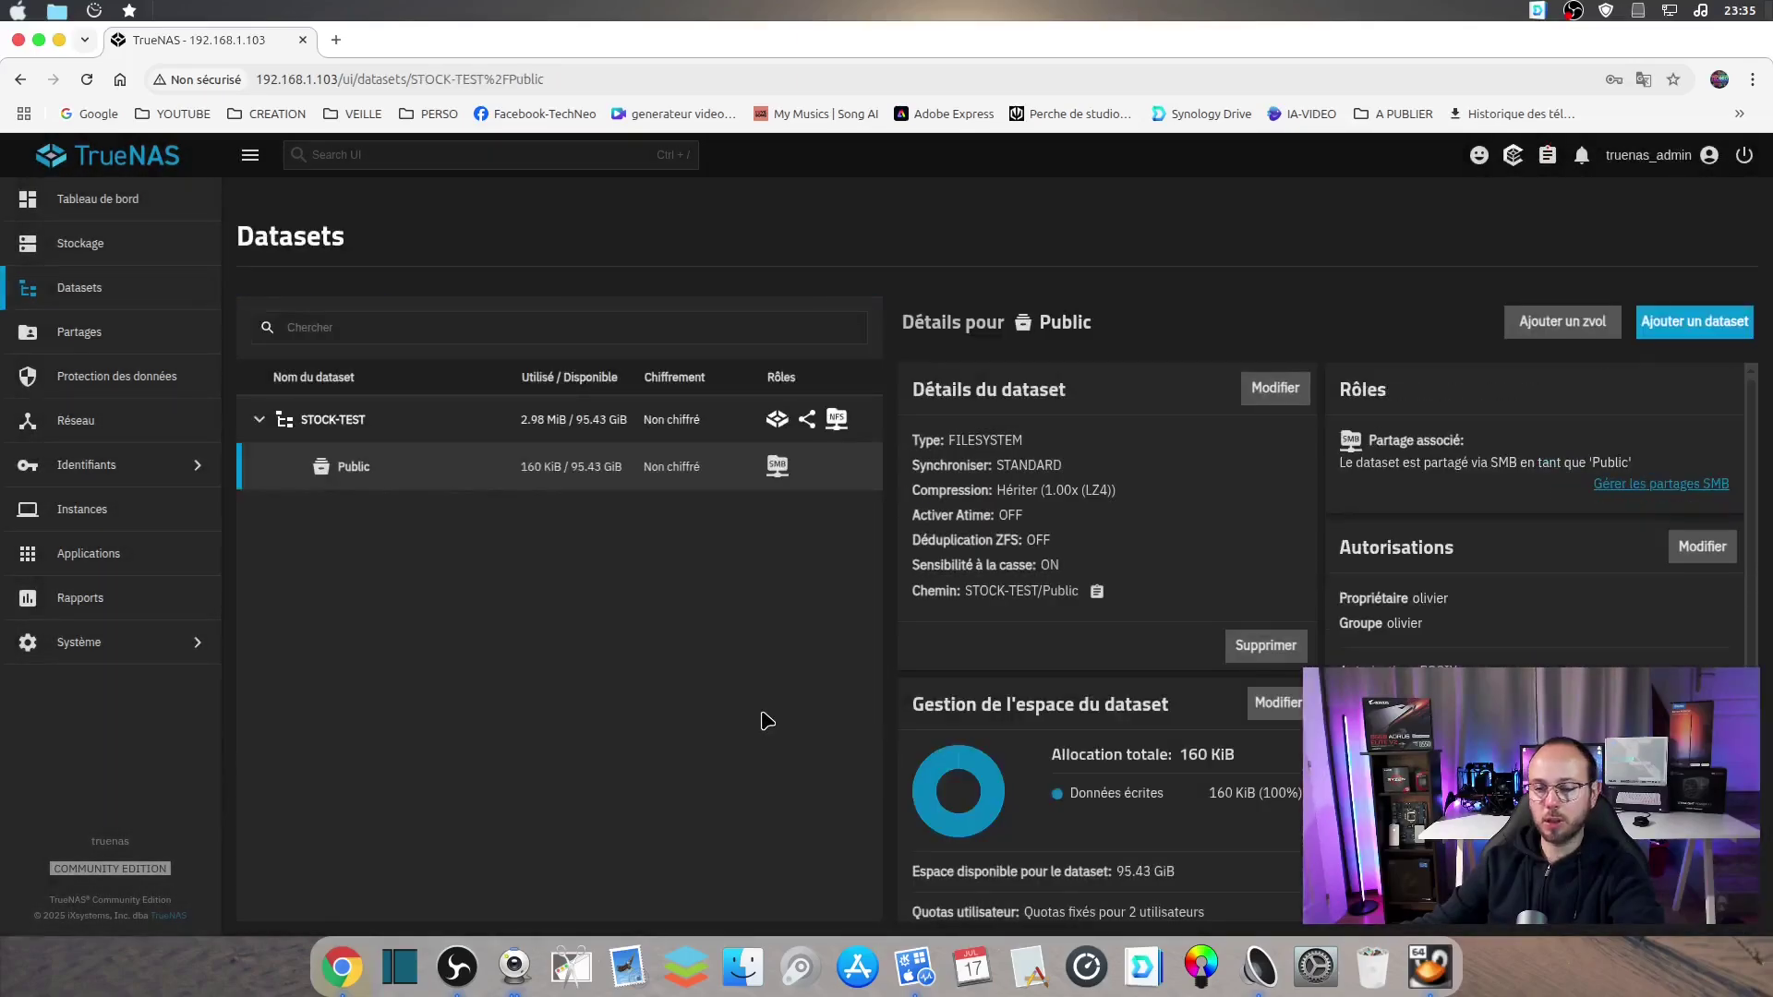
pyautogui.scroll(-4, 1327, 632)
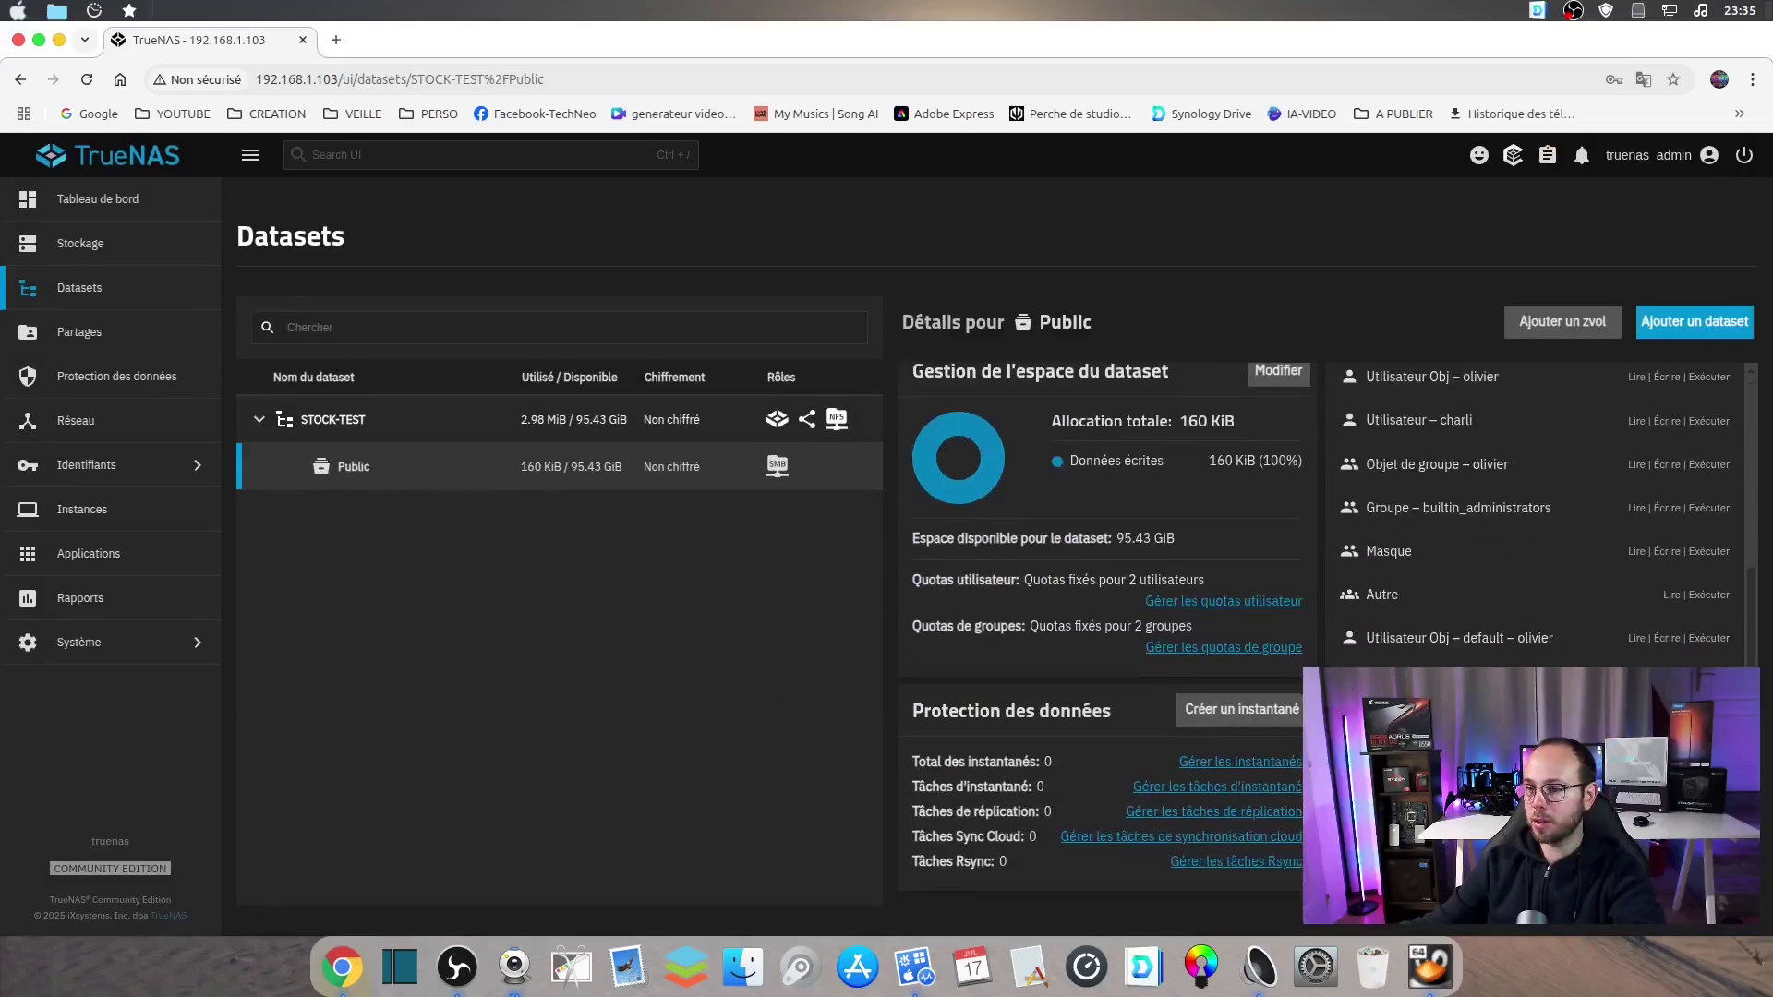
pyautogui.scroll(2, 1327, 633)
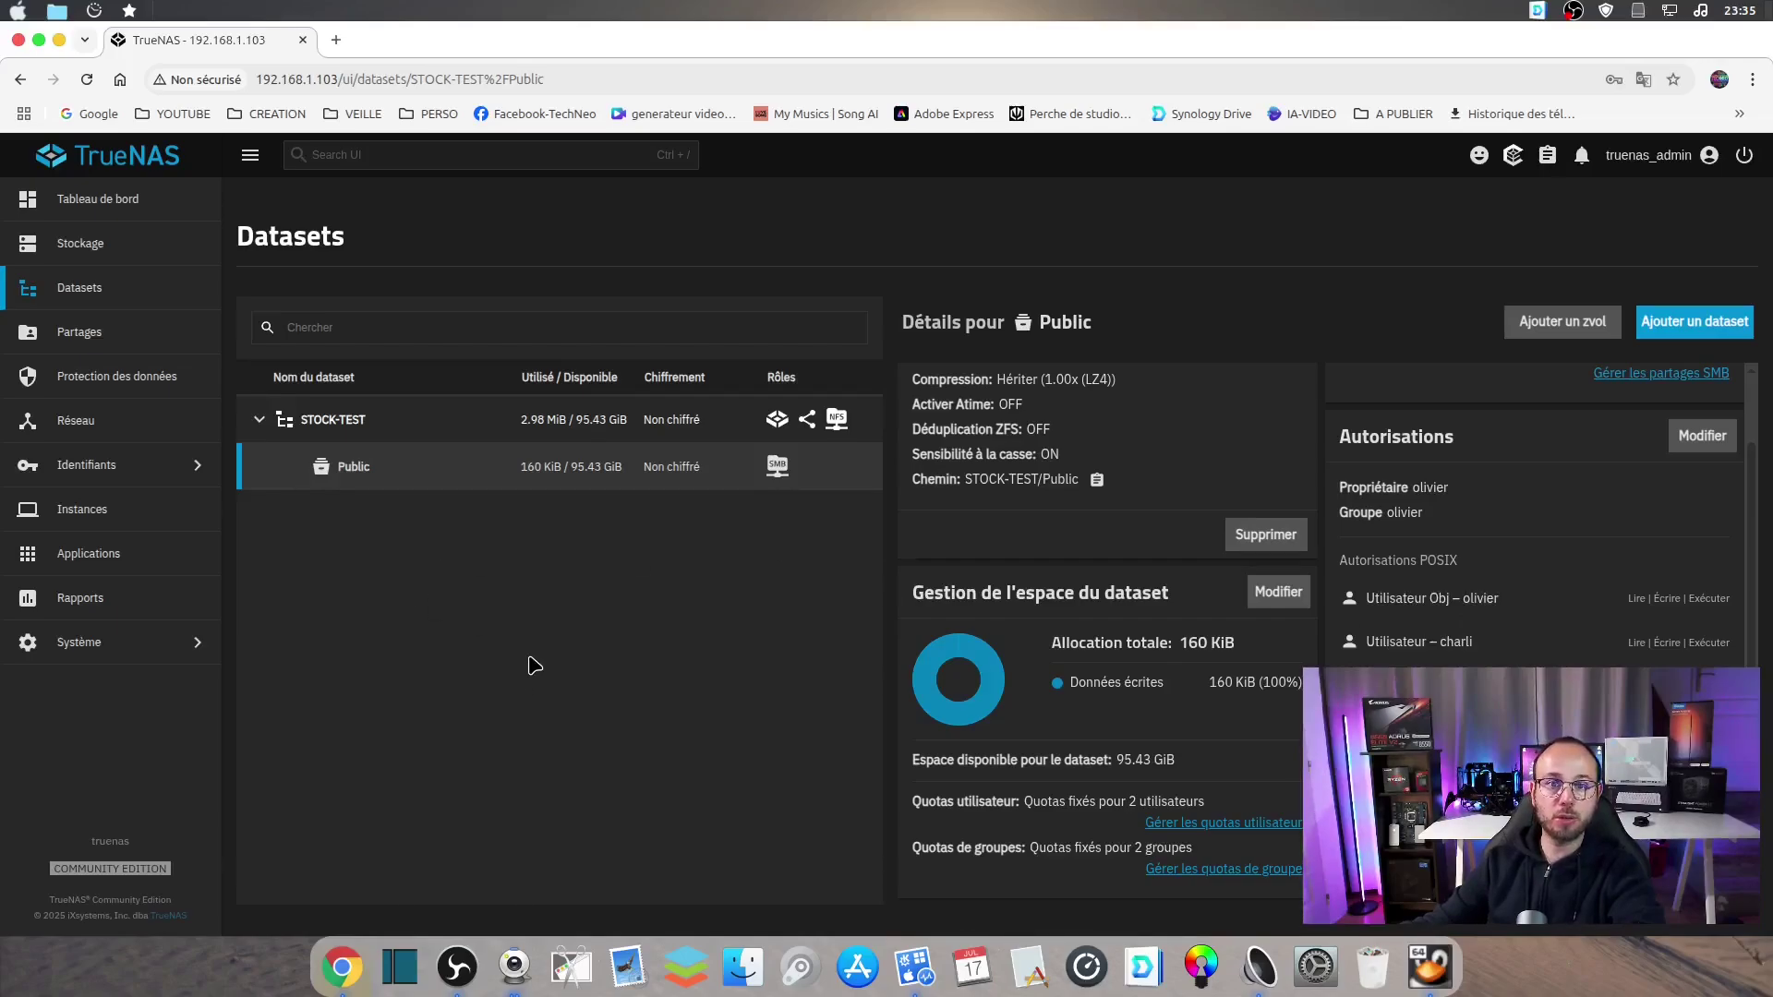
# Add another user in Credentials > Users with full name and confirmed password, saved as UID 3002
pyautogui.click(98, 463)
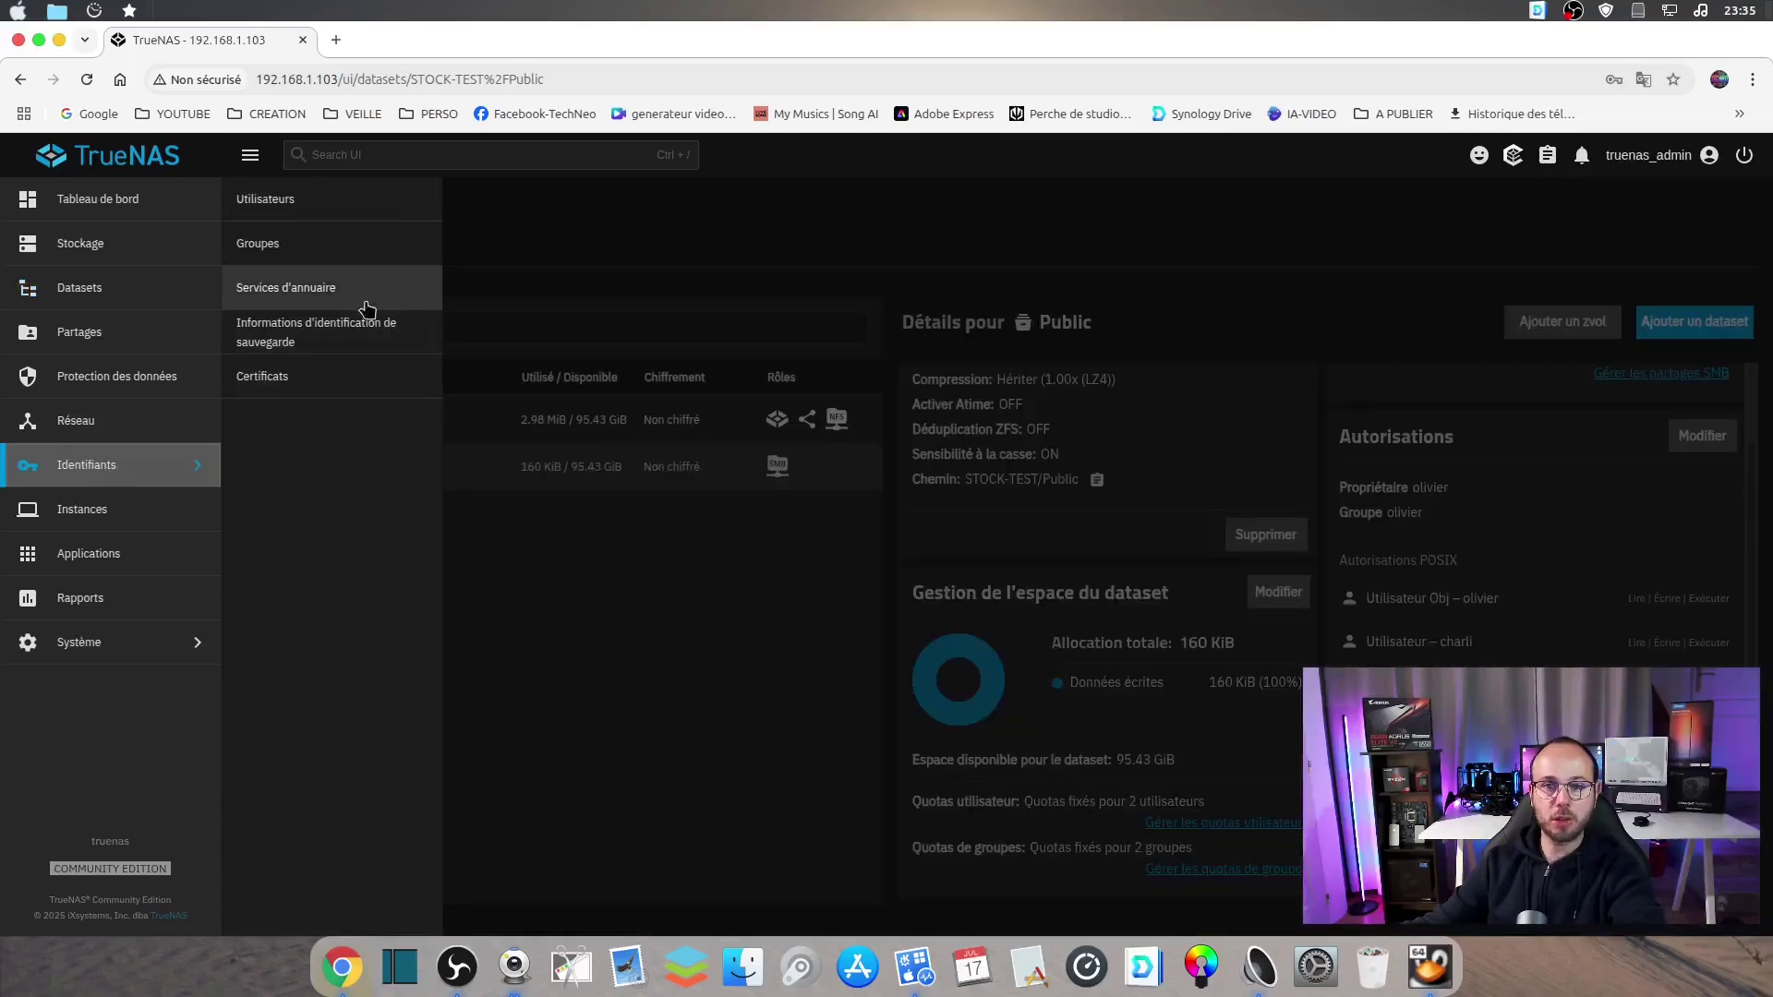
pyautogui.click(267, 206)
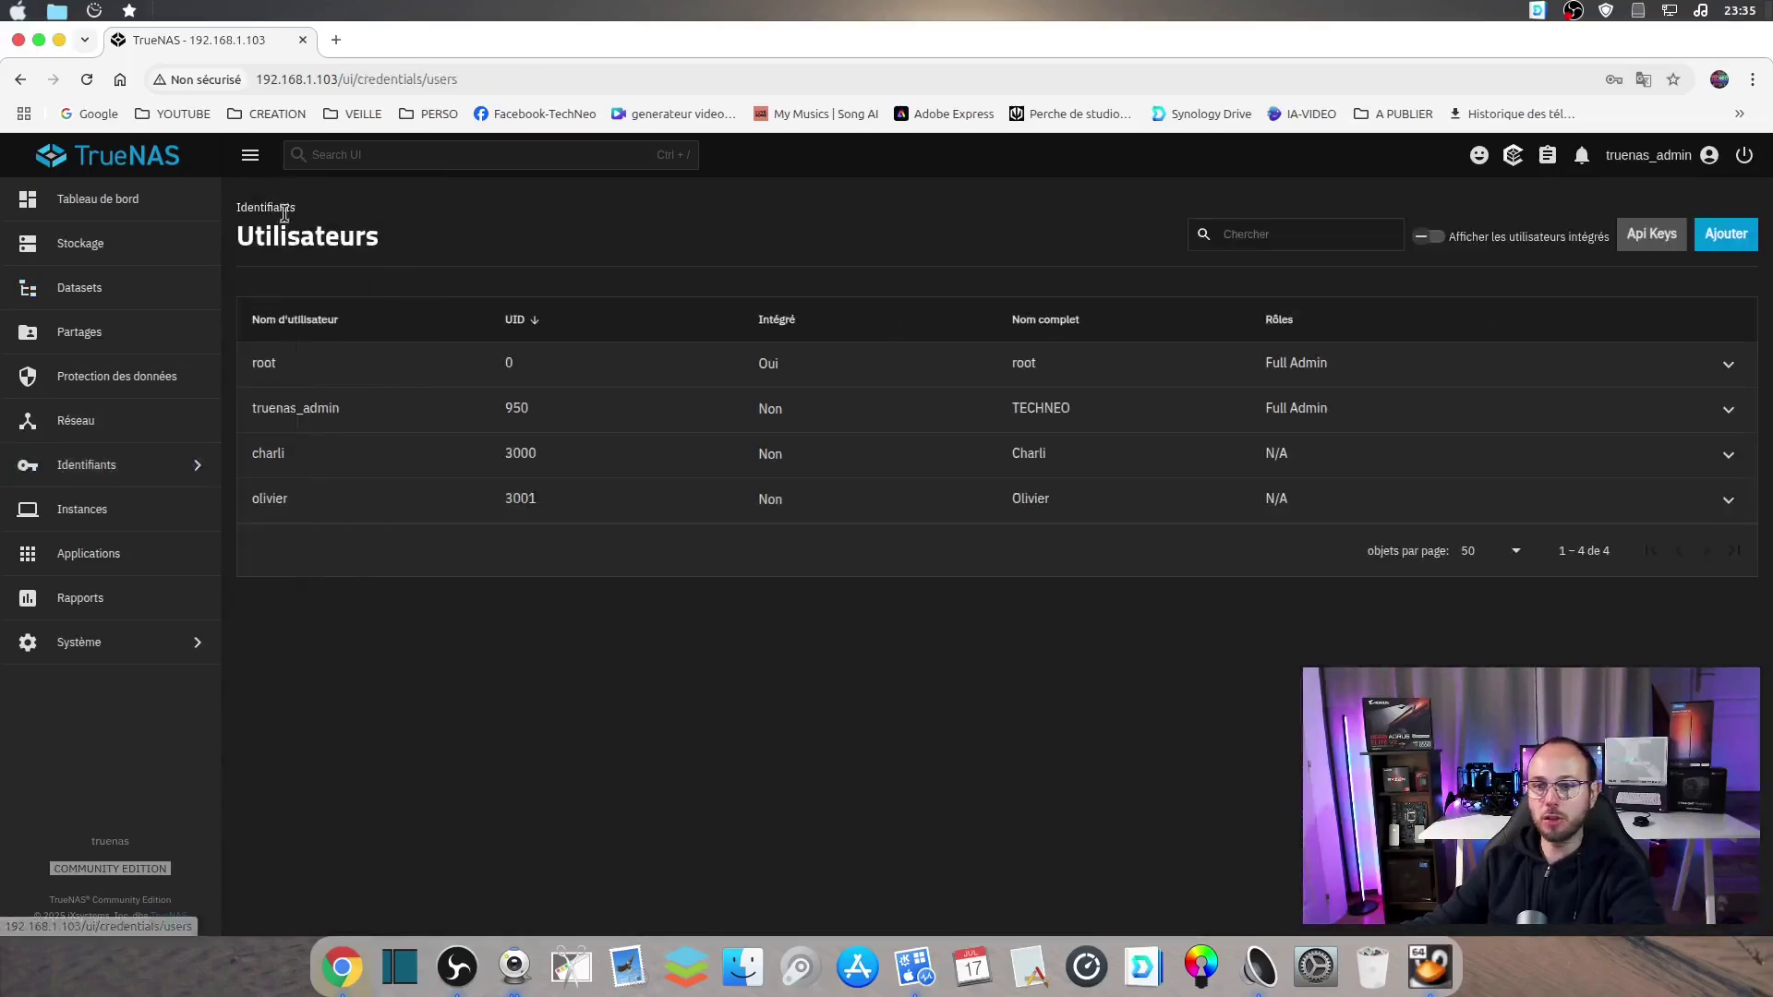
pyautogui.click(1727, 237)
pyautogui.click(1155, 358)
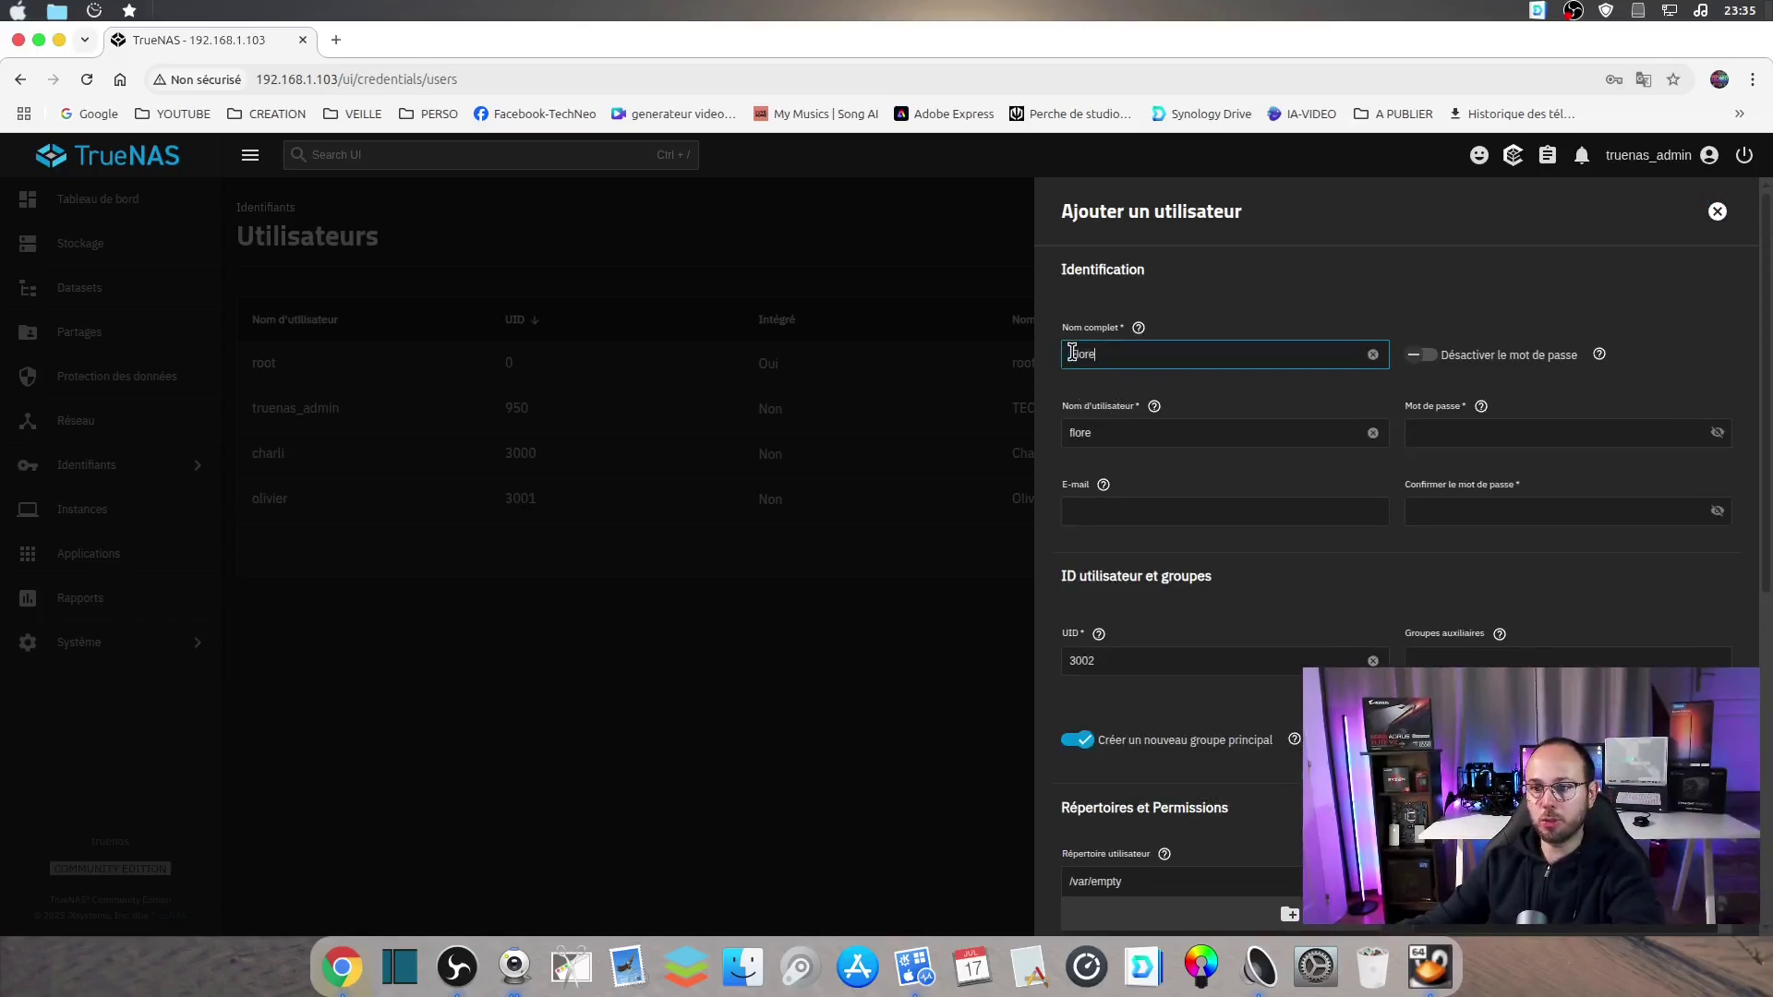
pyautogui.click(1454, 437)
pyautogui.write('fl')
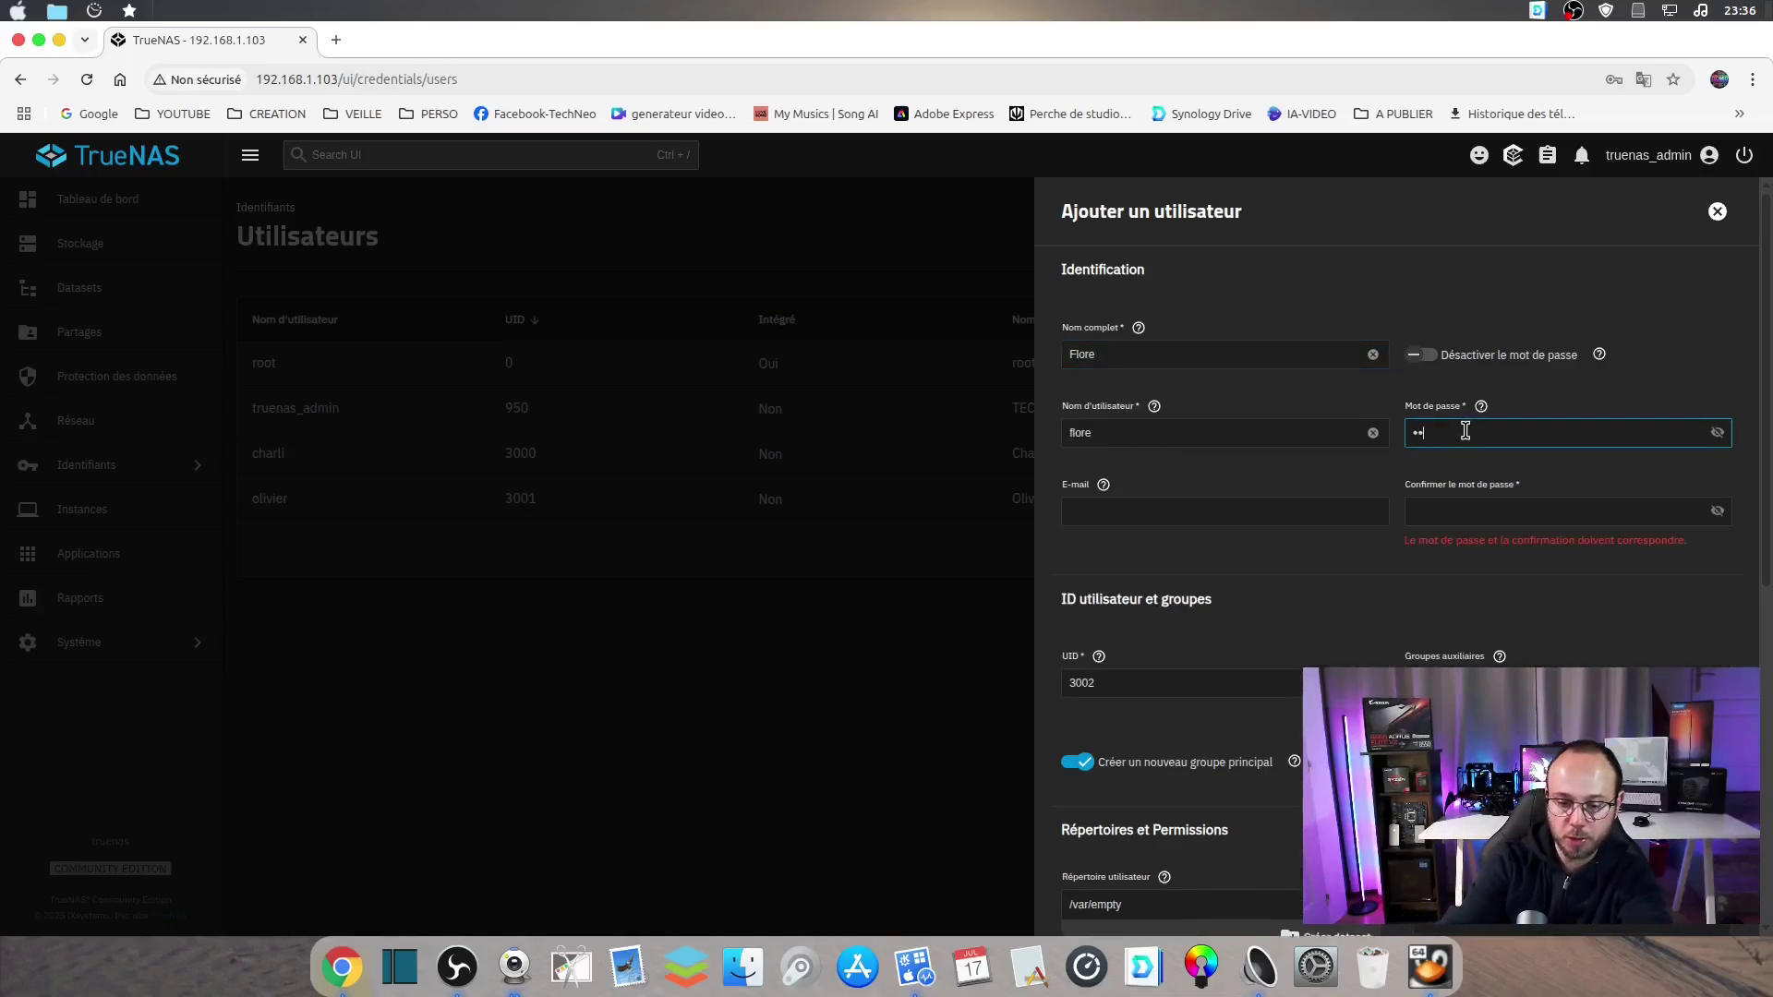
pyautogui.click(1476, 503)
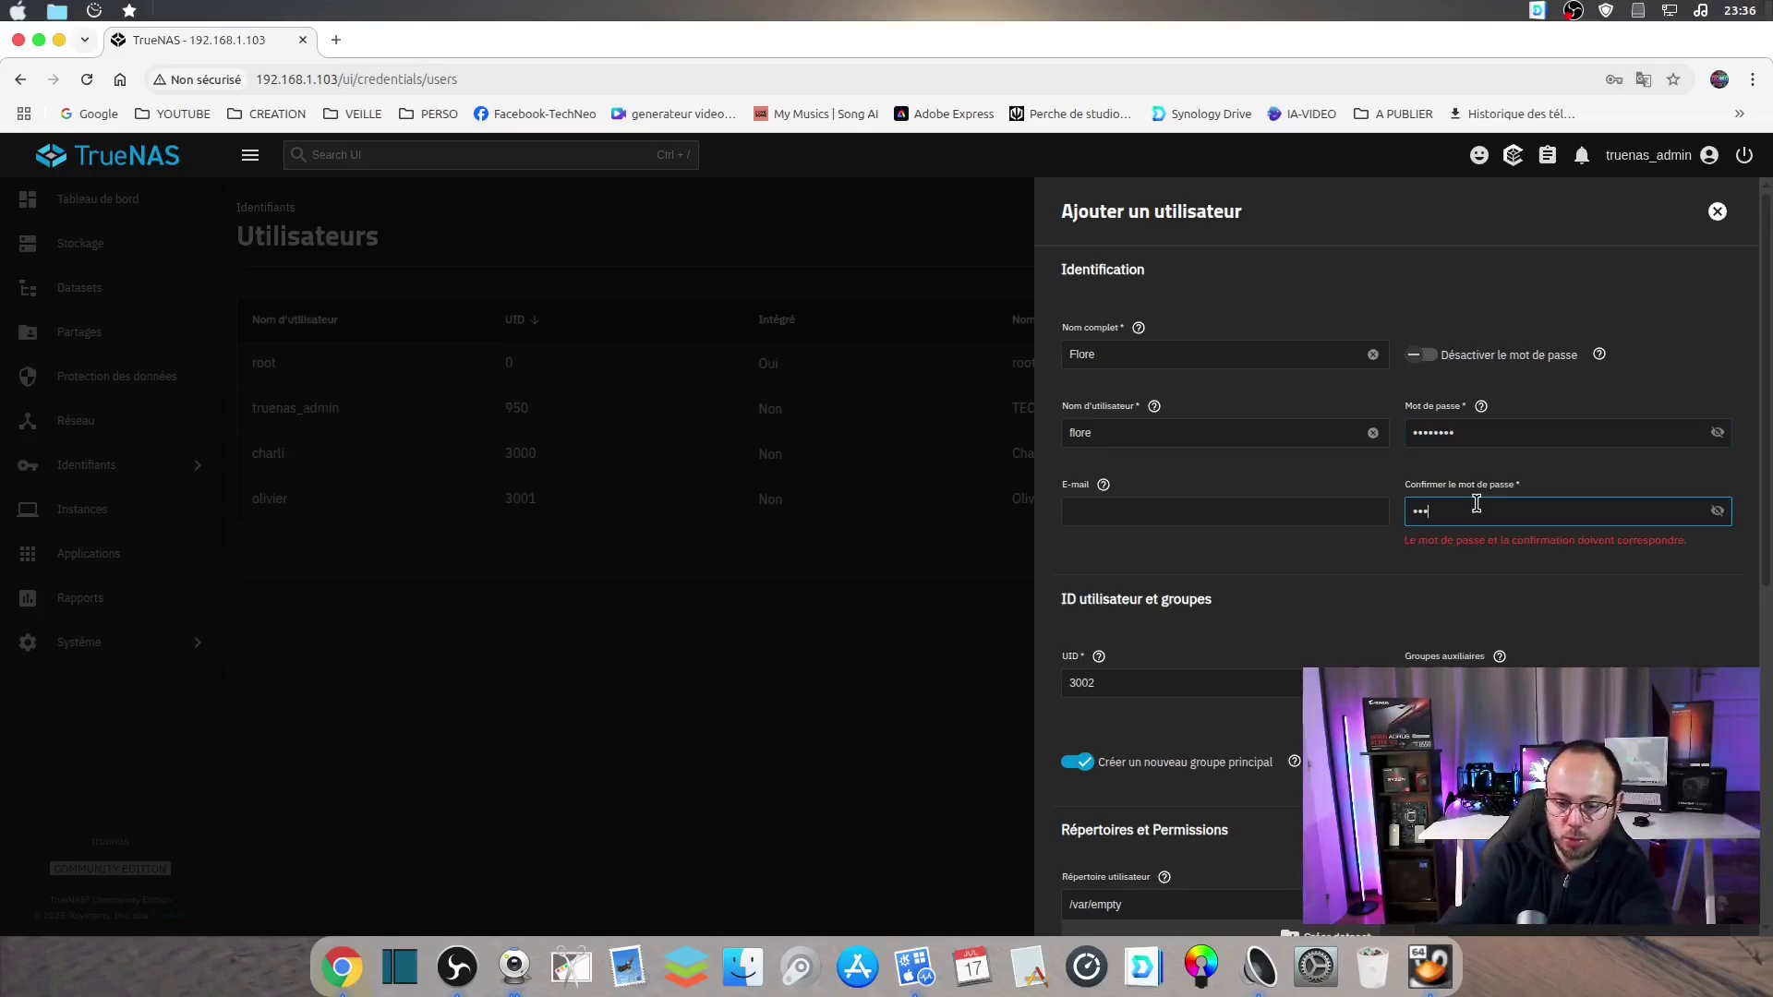
pyautogui.scroll(-6, 1401, 566)
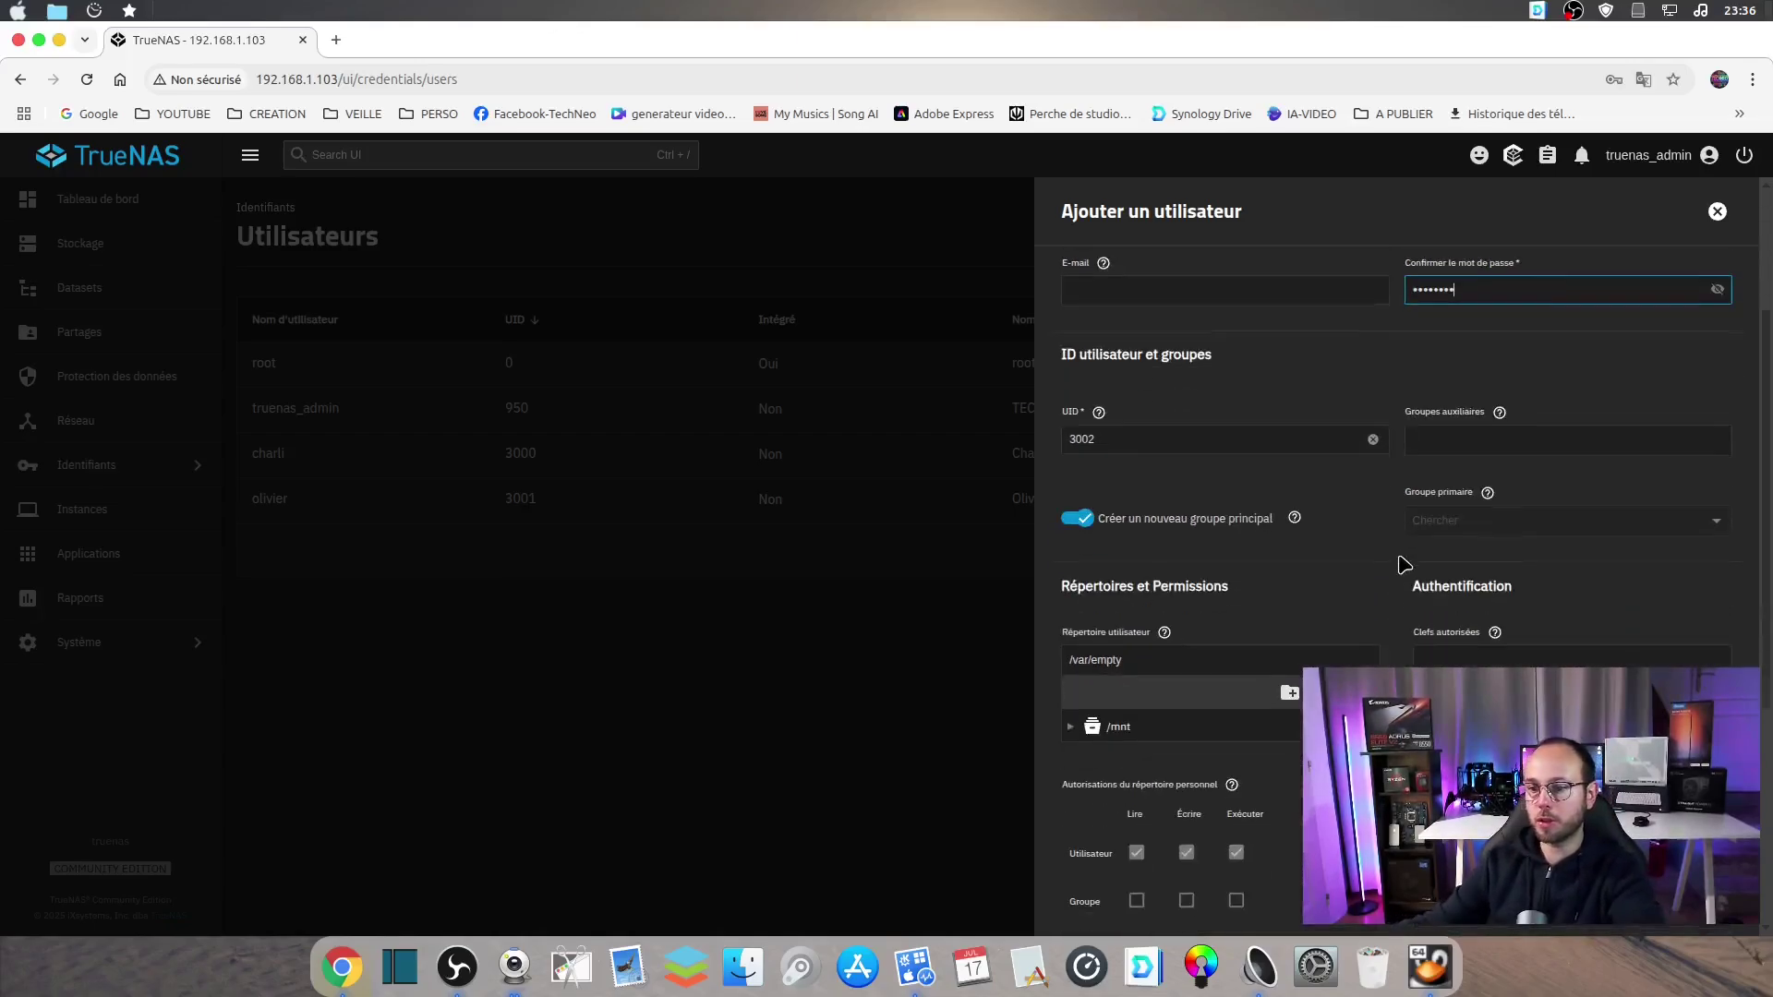
pyautogui.scroll(-1, 1388, 584)
pyautogui.click(1104, 900)
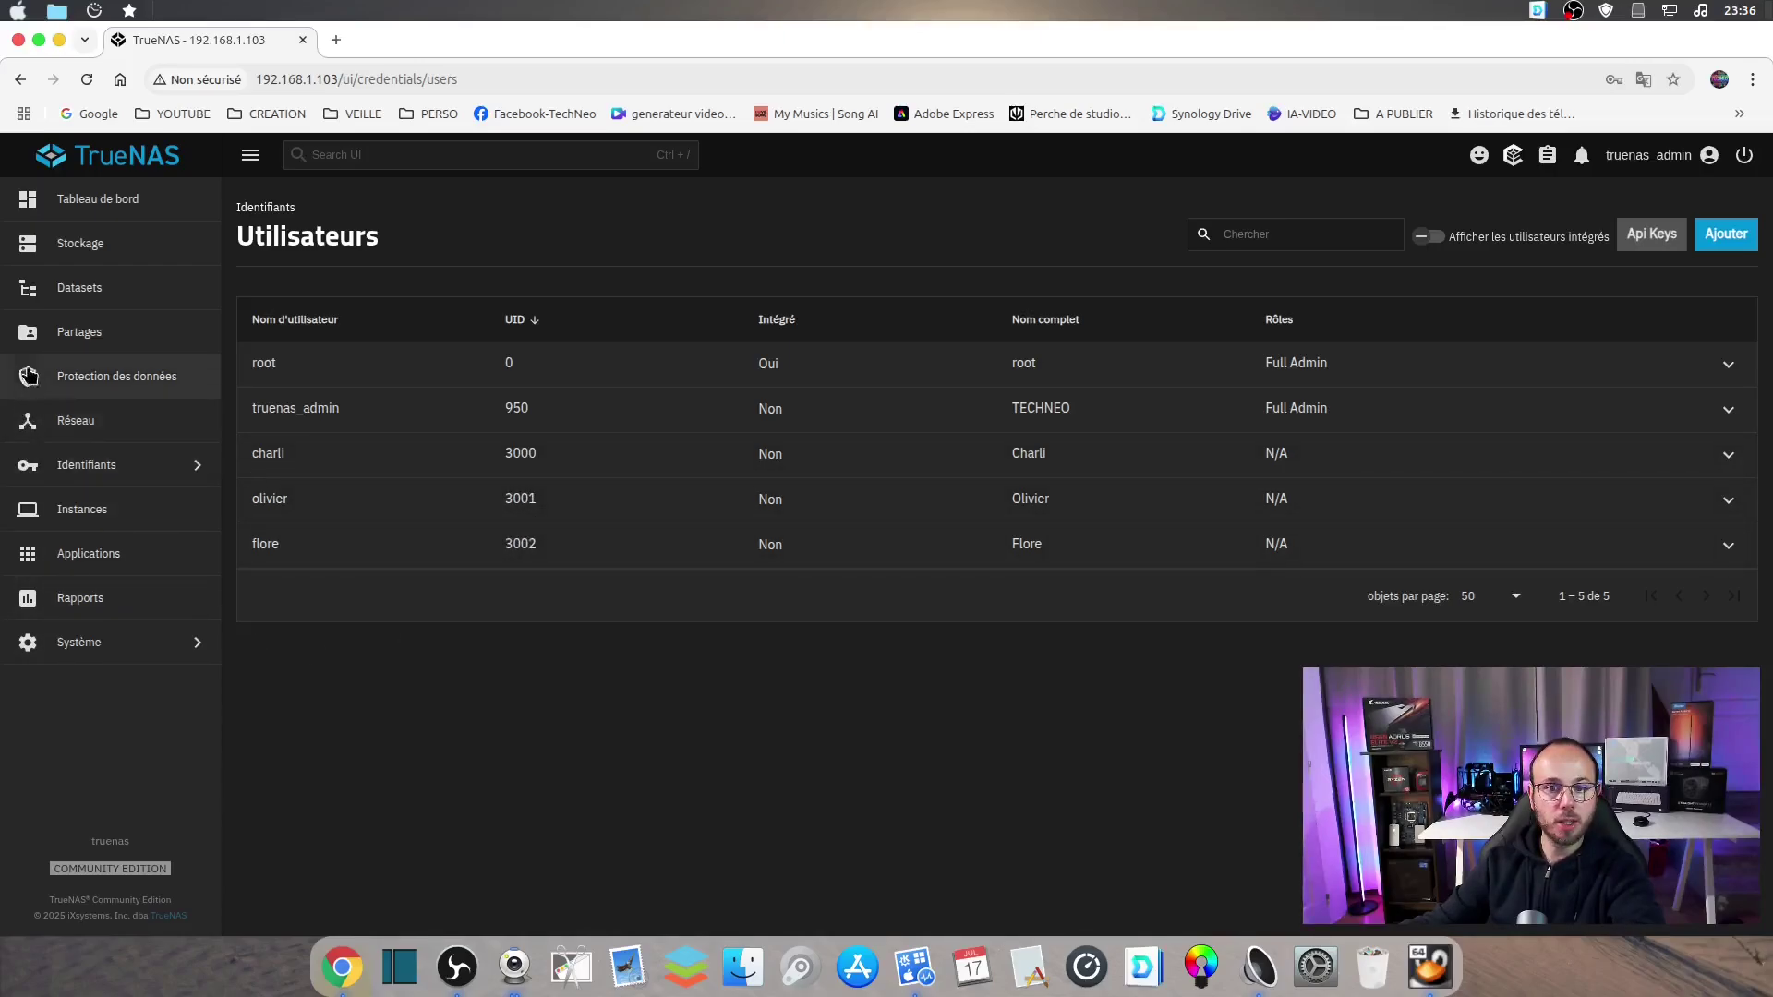
pyautogui.click(42, 300)
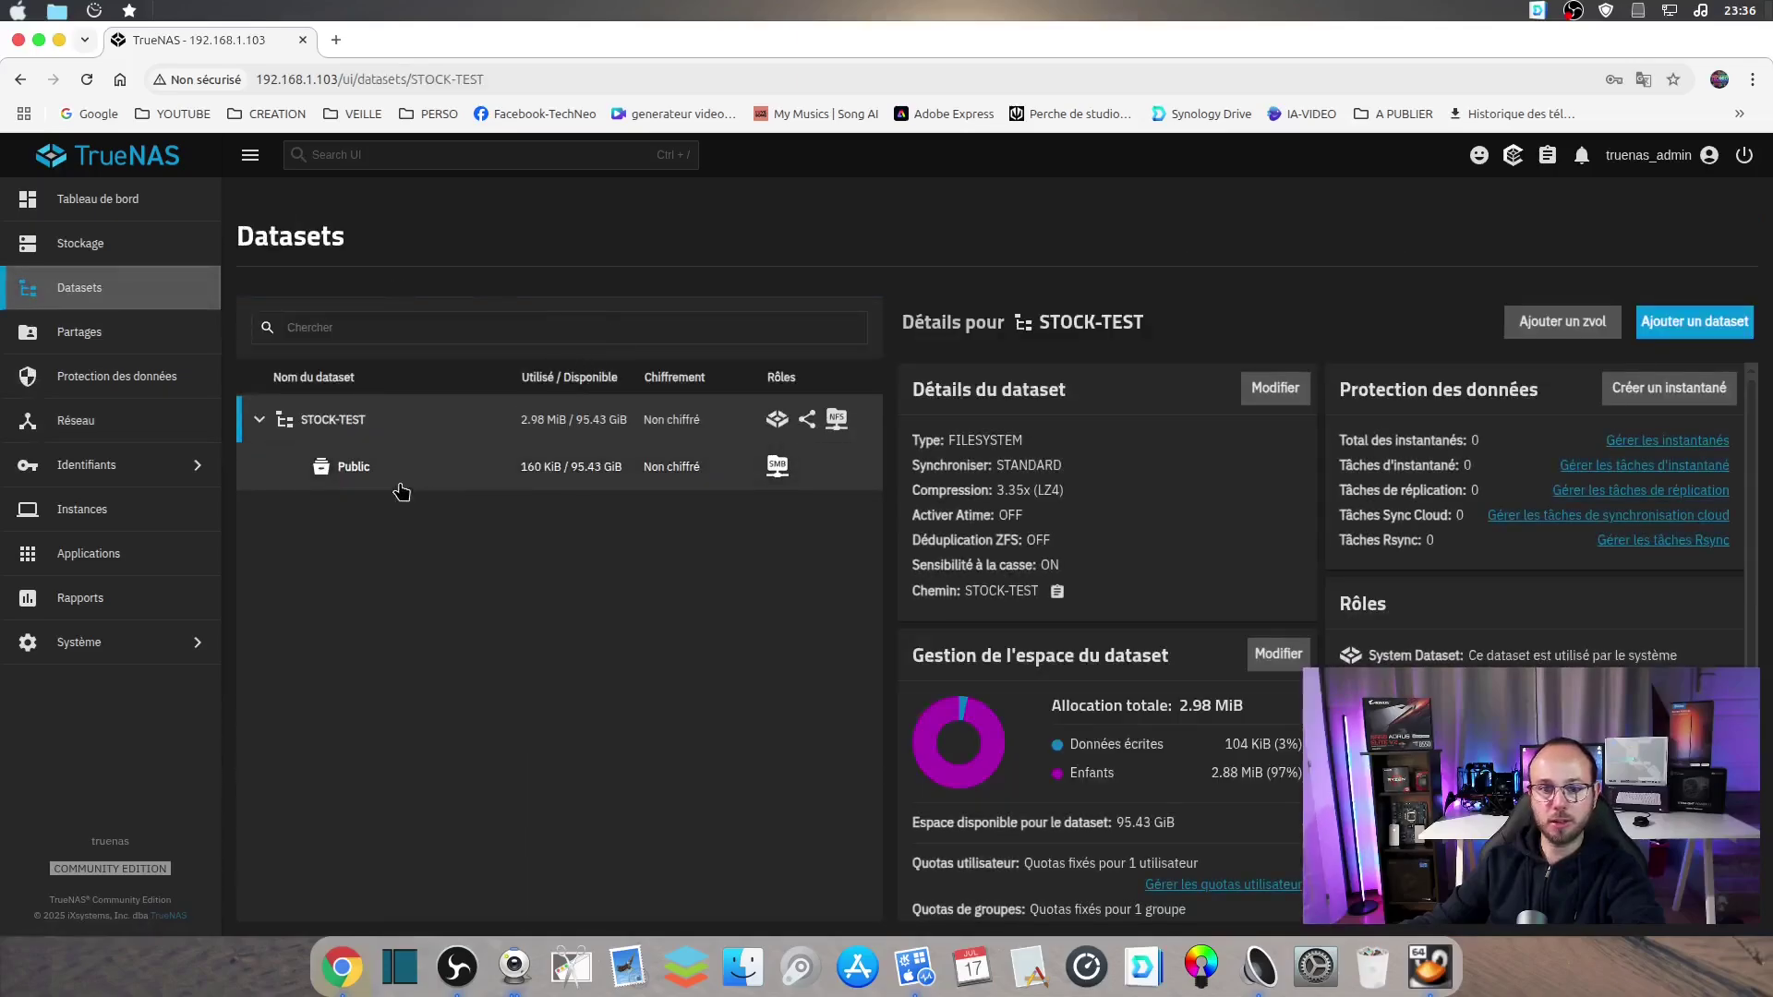
# Set the UID 3002 user as owner and owner group of Public and save the ACL
pyautogui.click(360, 473)
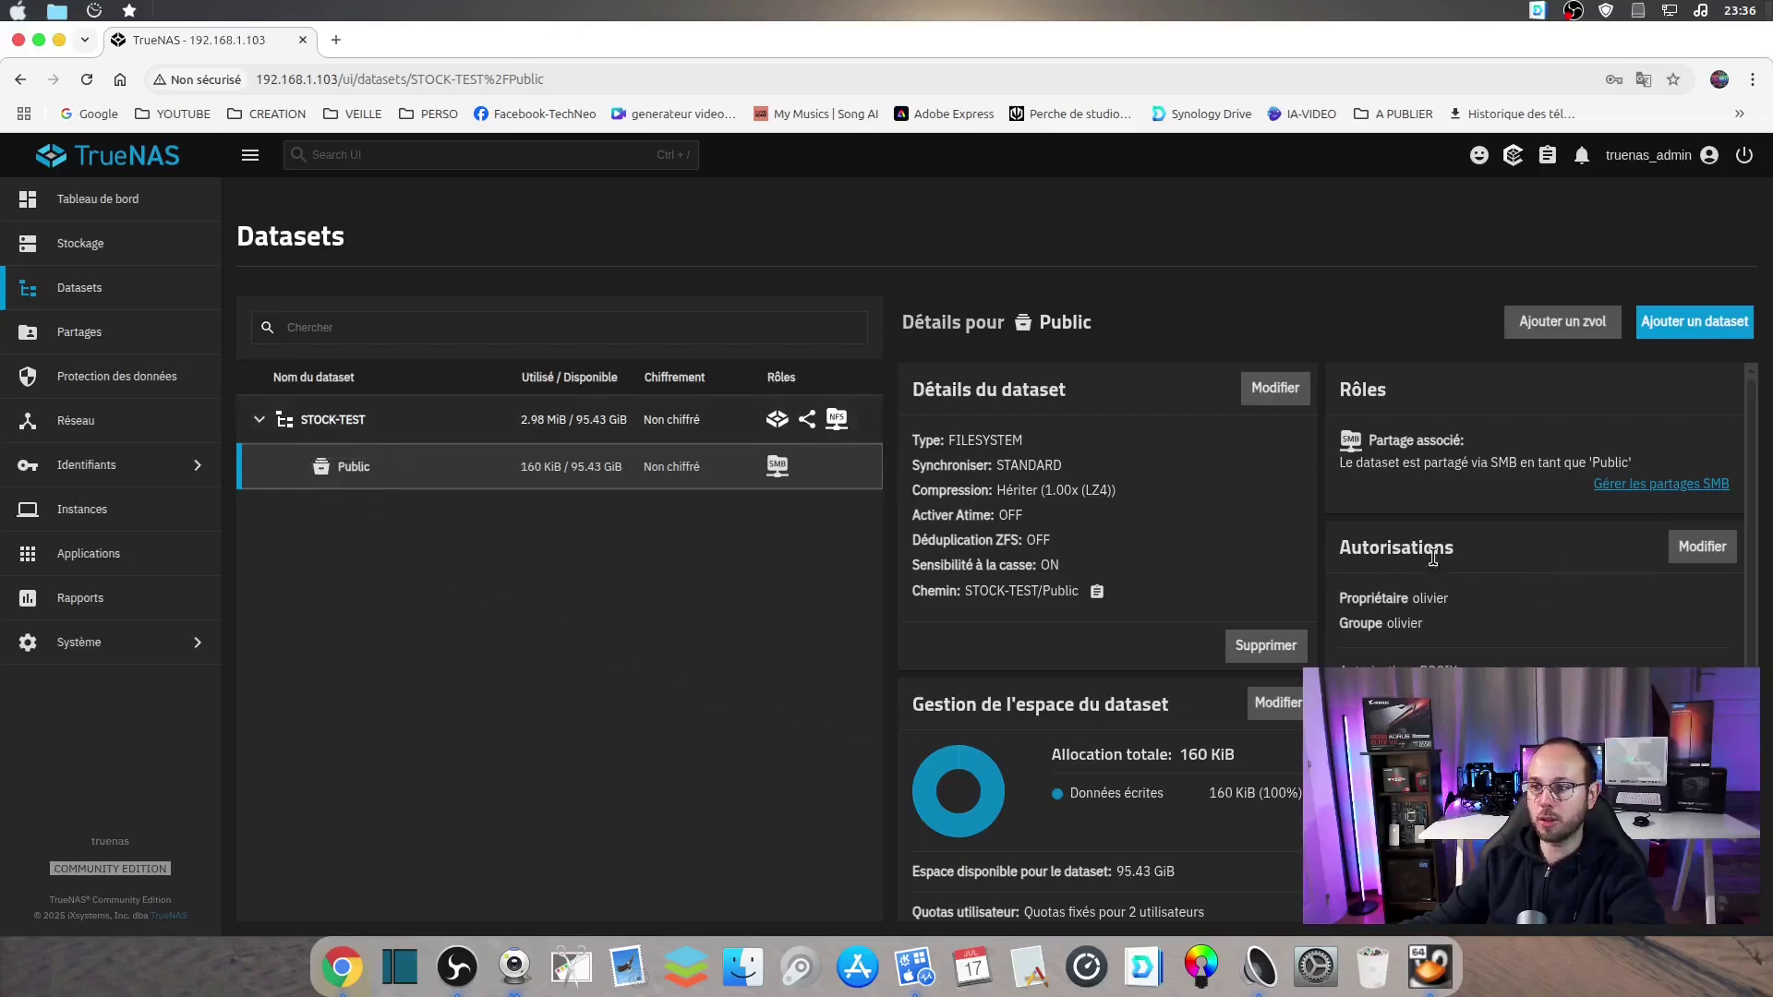
pyautogui.click(1699, 550)
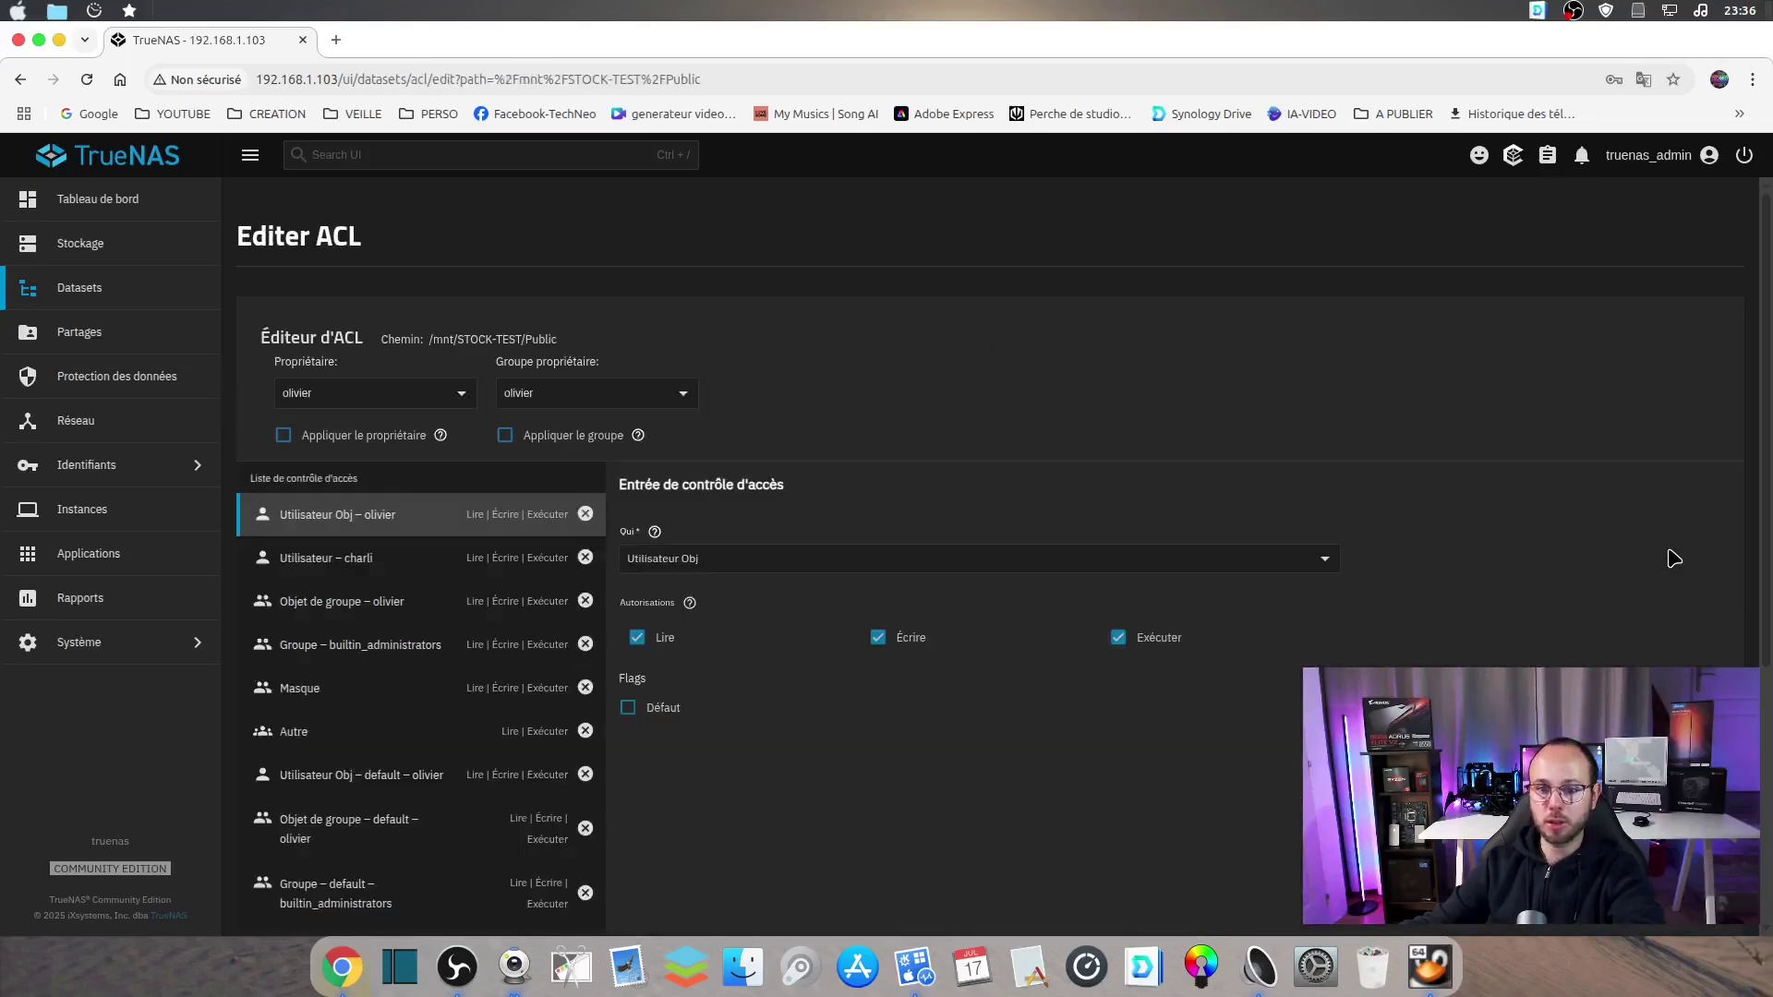
pyautogui.click(462, 399)
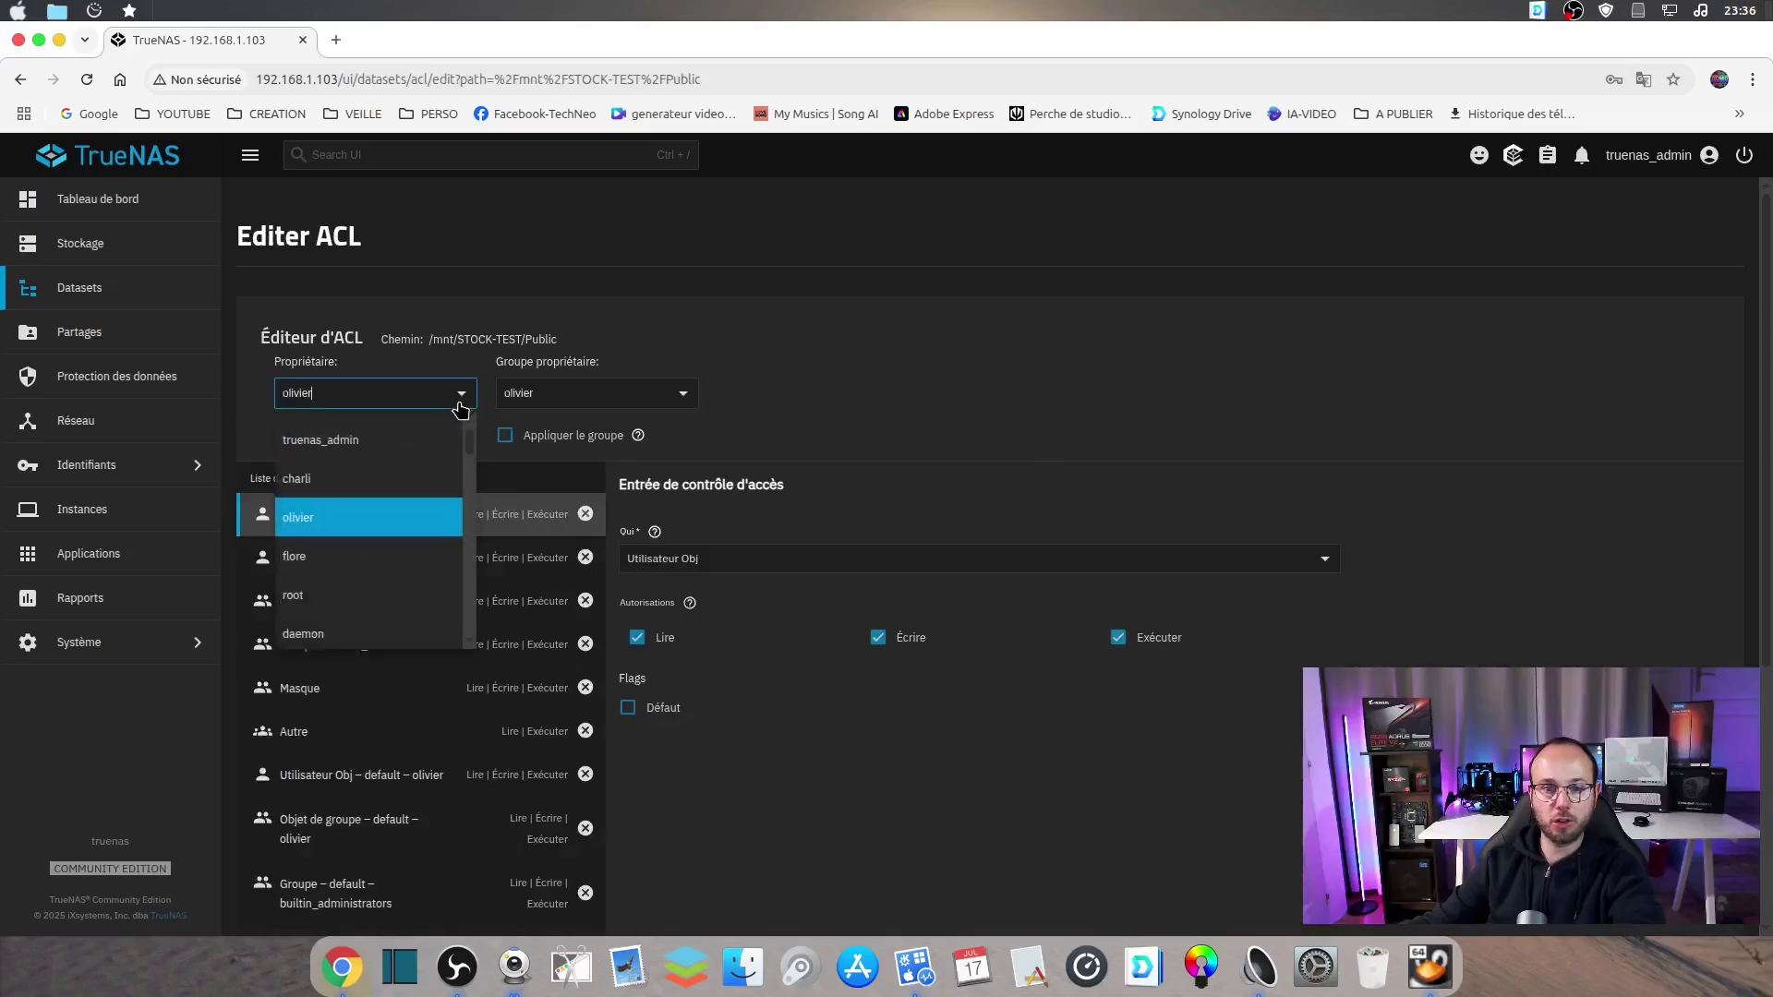
pyautogui.click(298, 559)
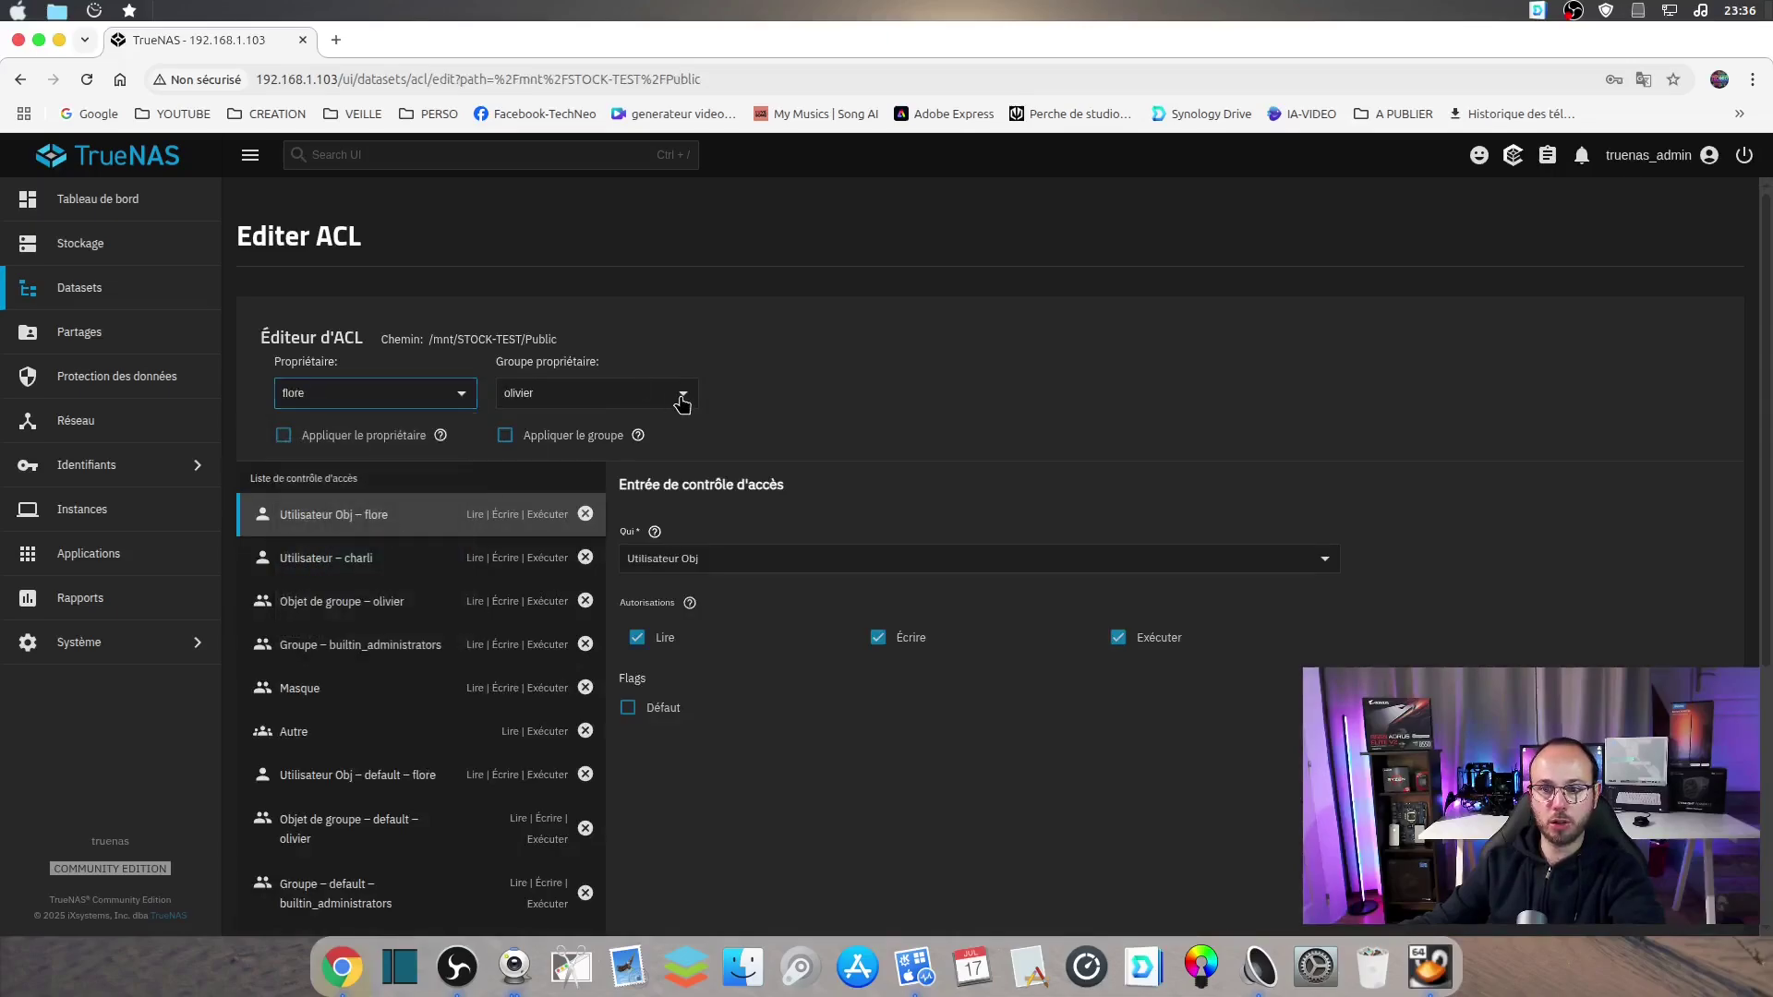
pyautogui.click(682, 394)
pyautogui.click(531, 599)
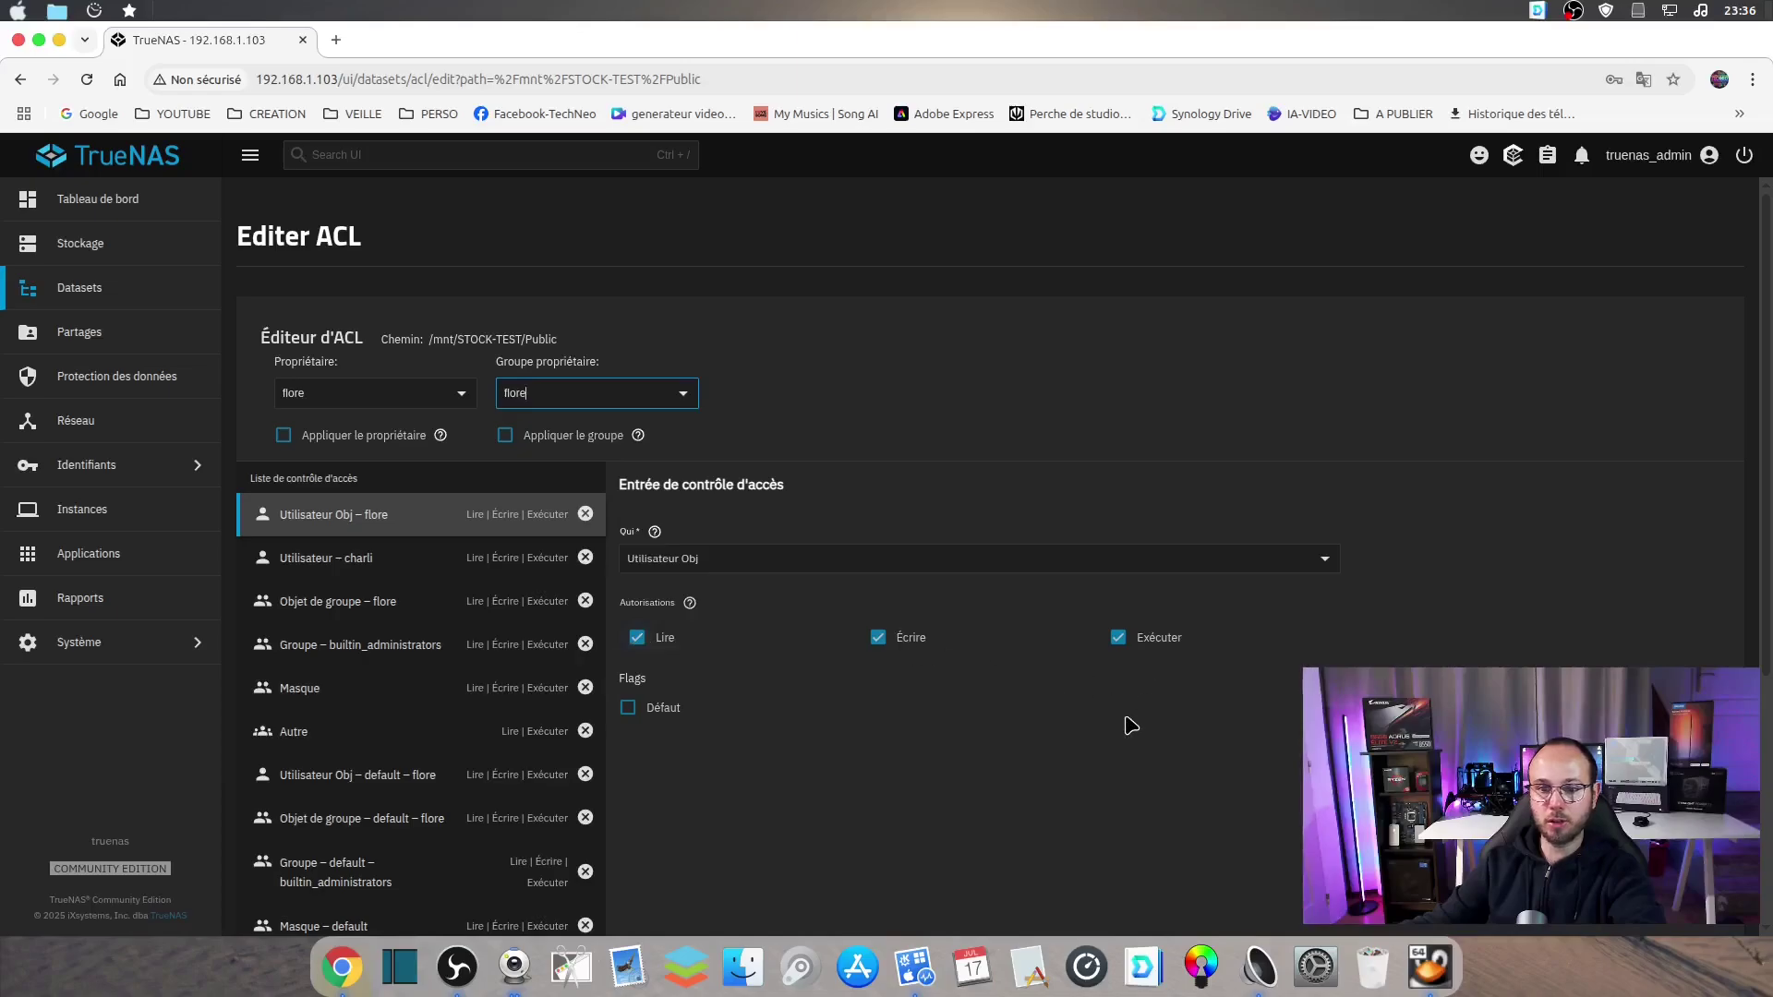
pyautogui.scroll(-5, 1101, 746)
pyautogui.click(428, 737)
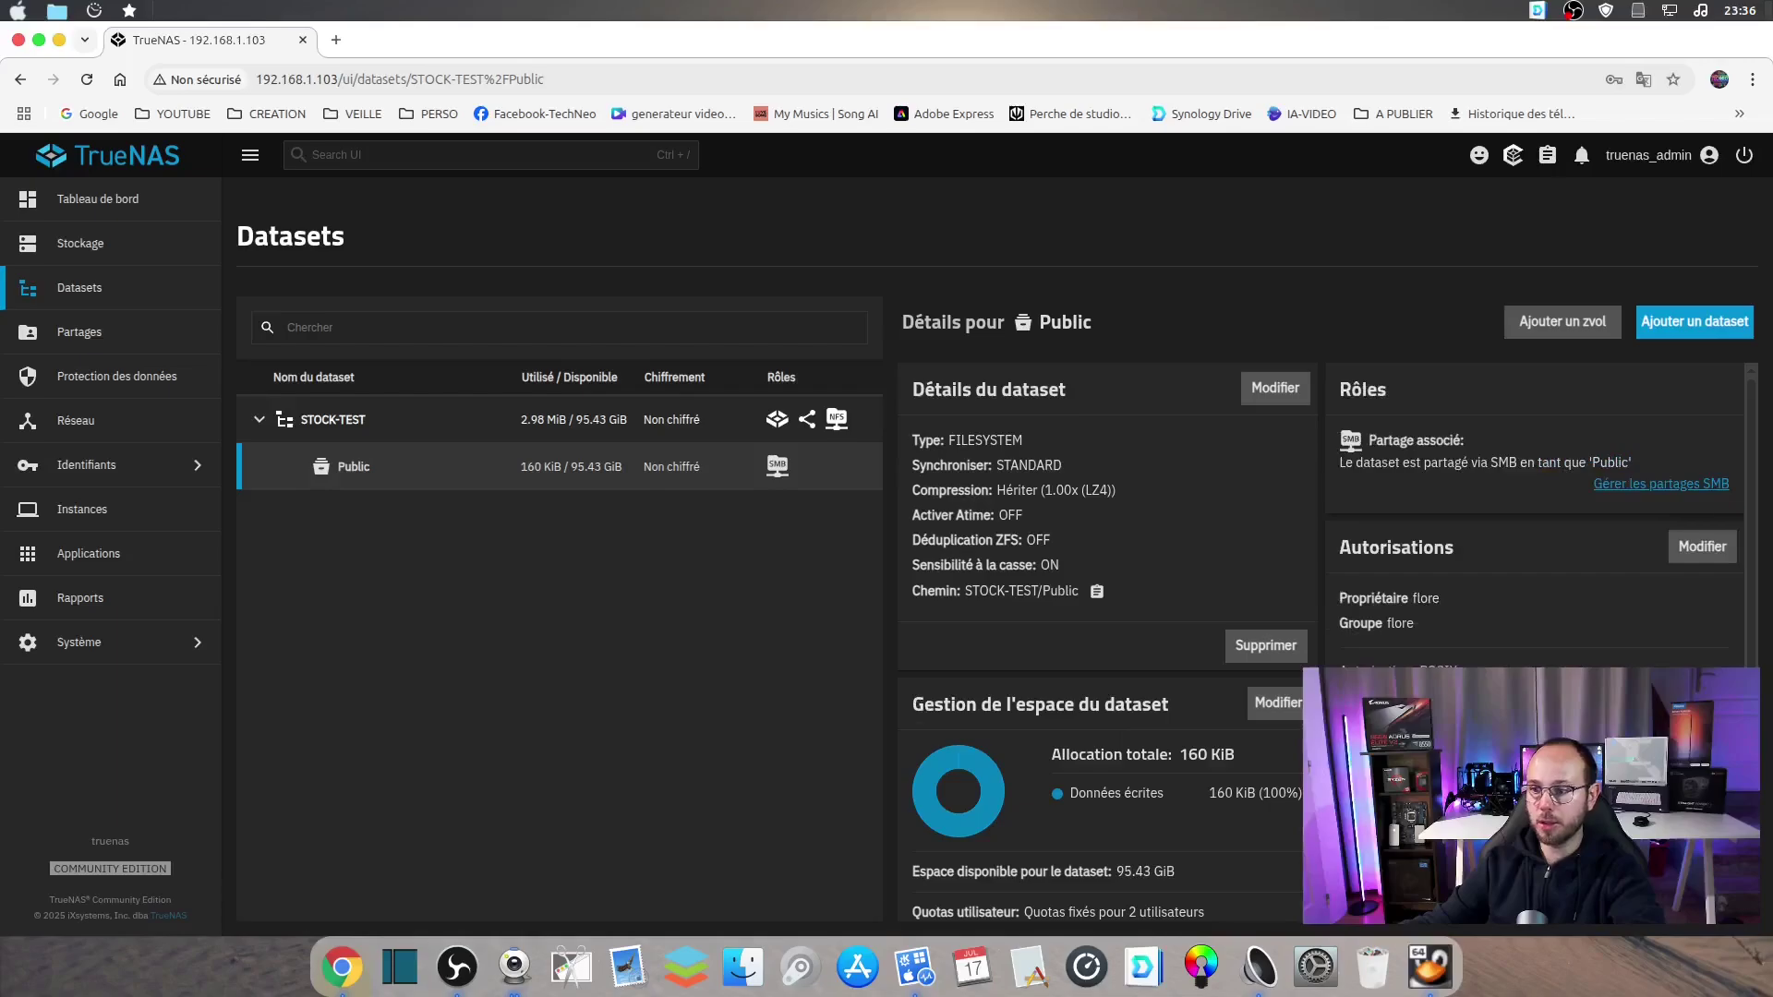
pyautogui.scroll(-2, 1522, 612)
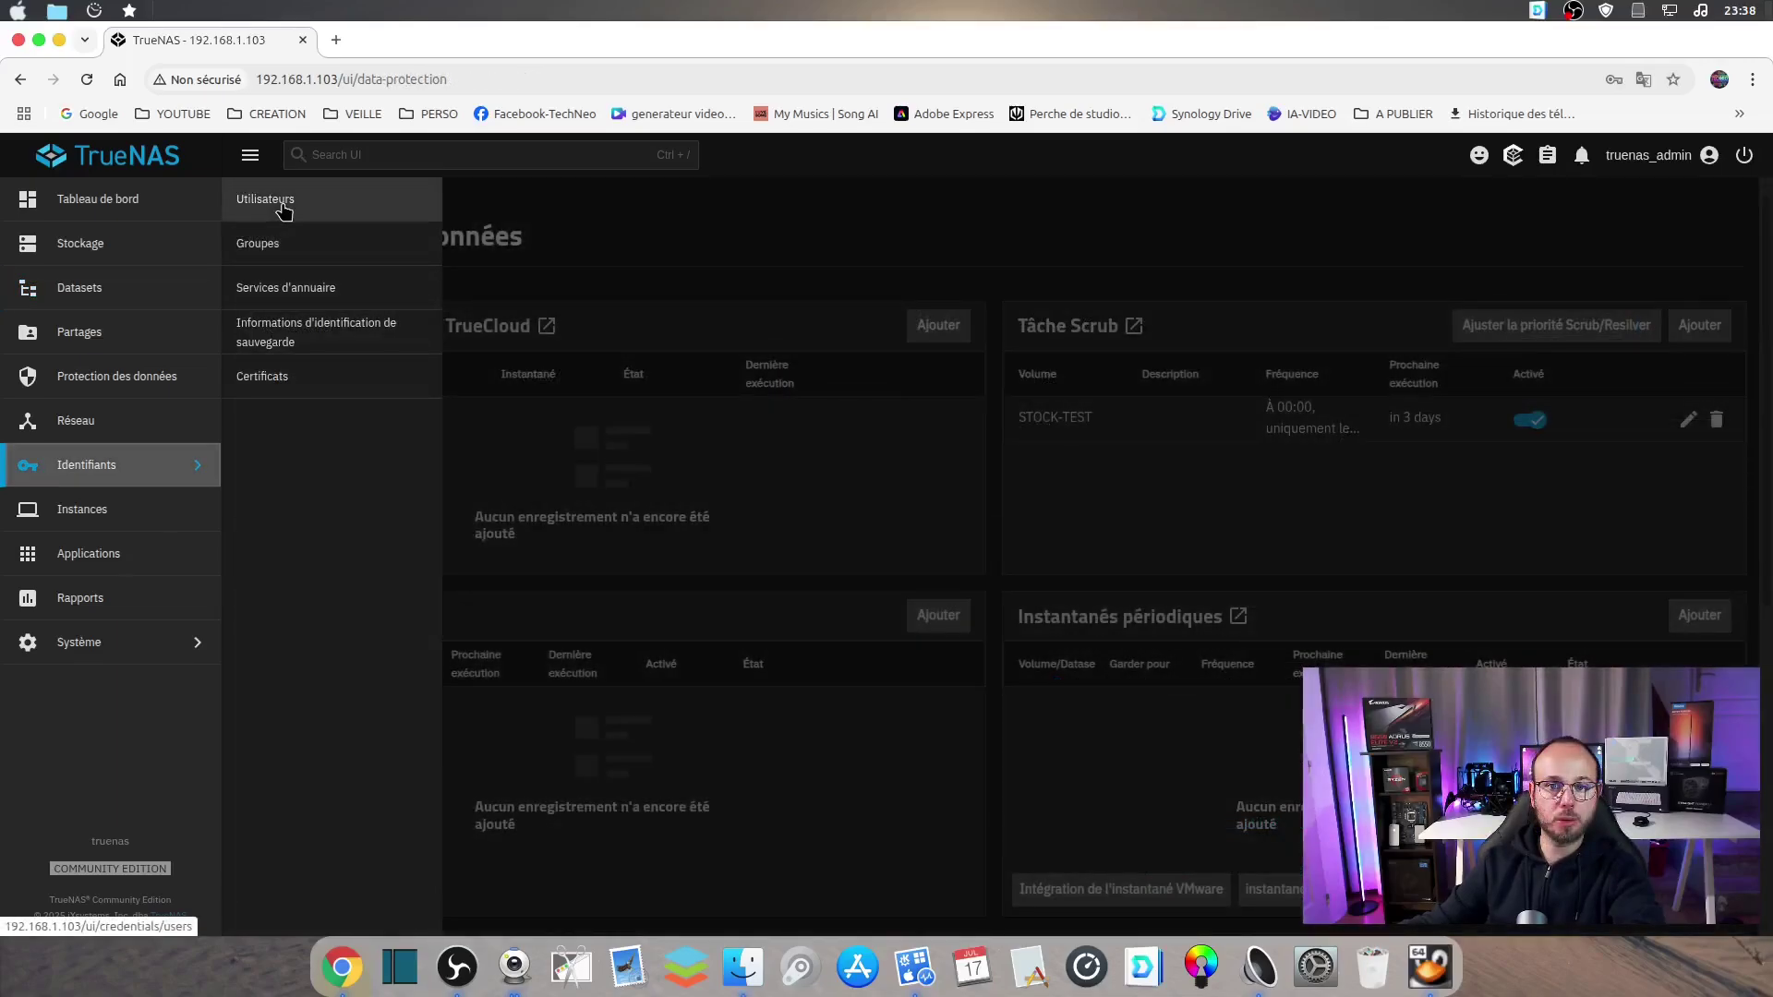
pyautogui.click(261, 194)
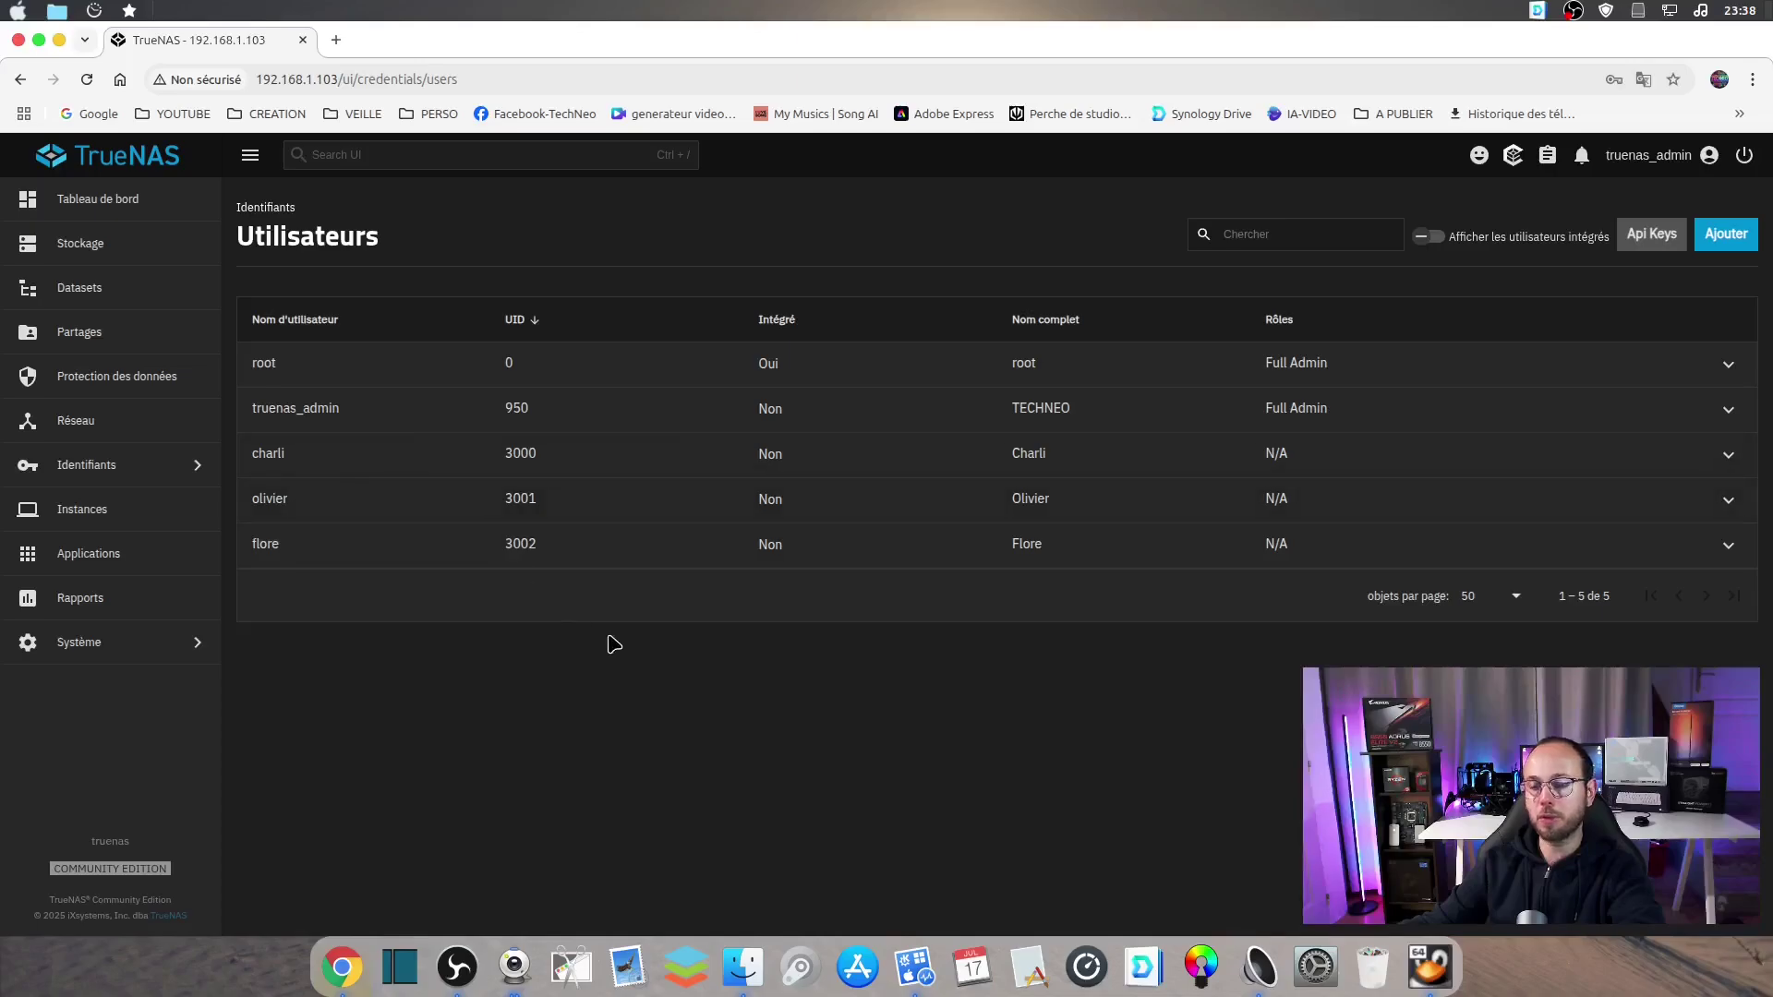
# From the client, browse truenas's Public share into TEST-STOCK-2, showing script TRUNAS.docx, then close the window
pyautogui.click(743, 967)
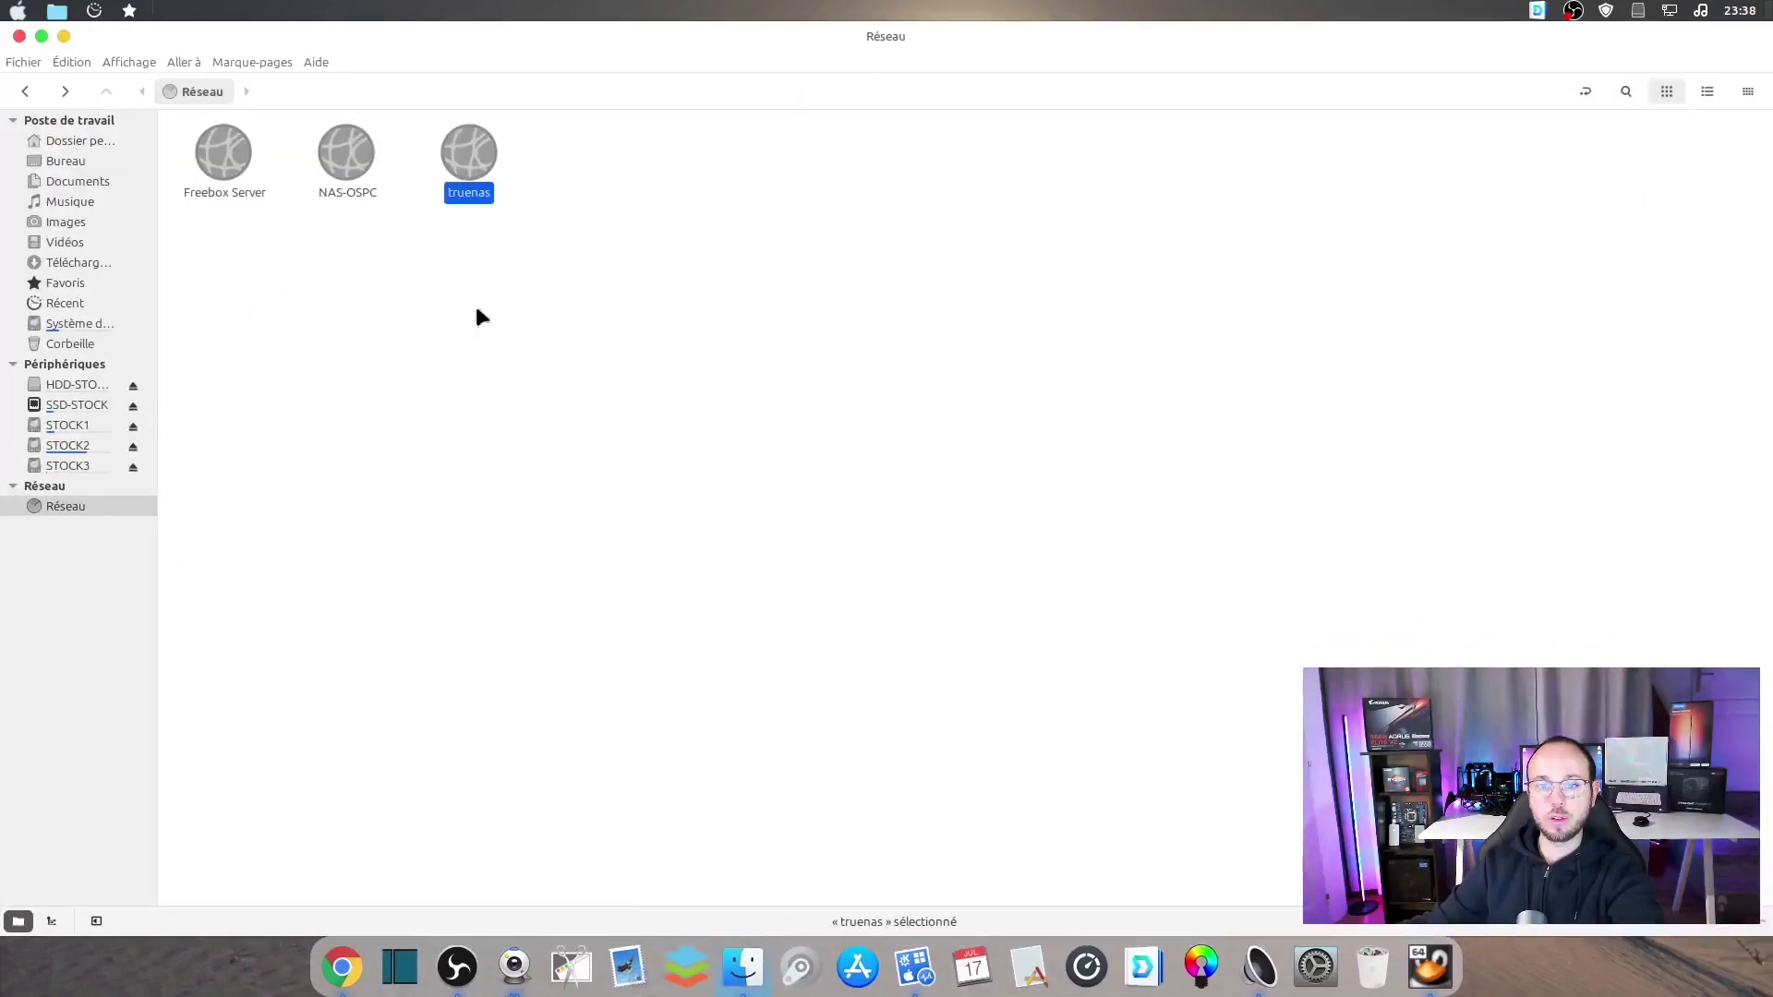
pyautogui.doubleClick(460, 138)
pyautogui.doubleClick(221, 165)
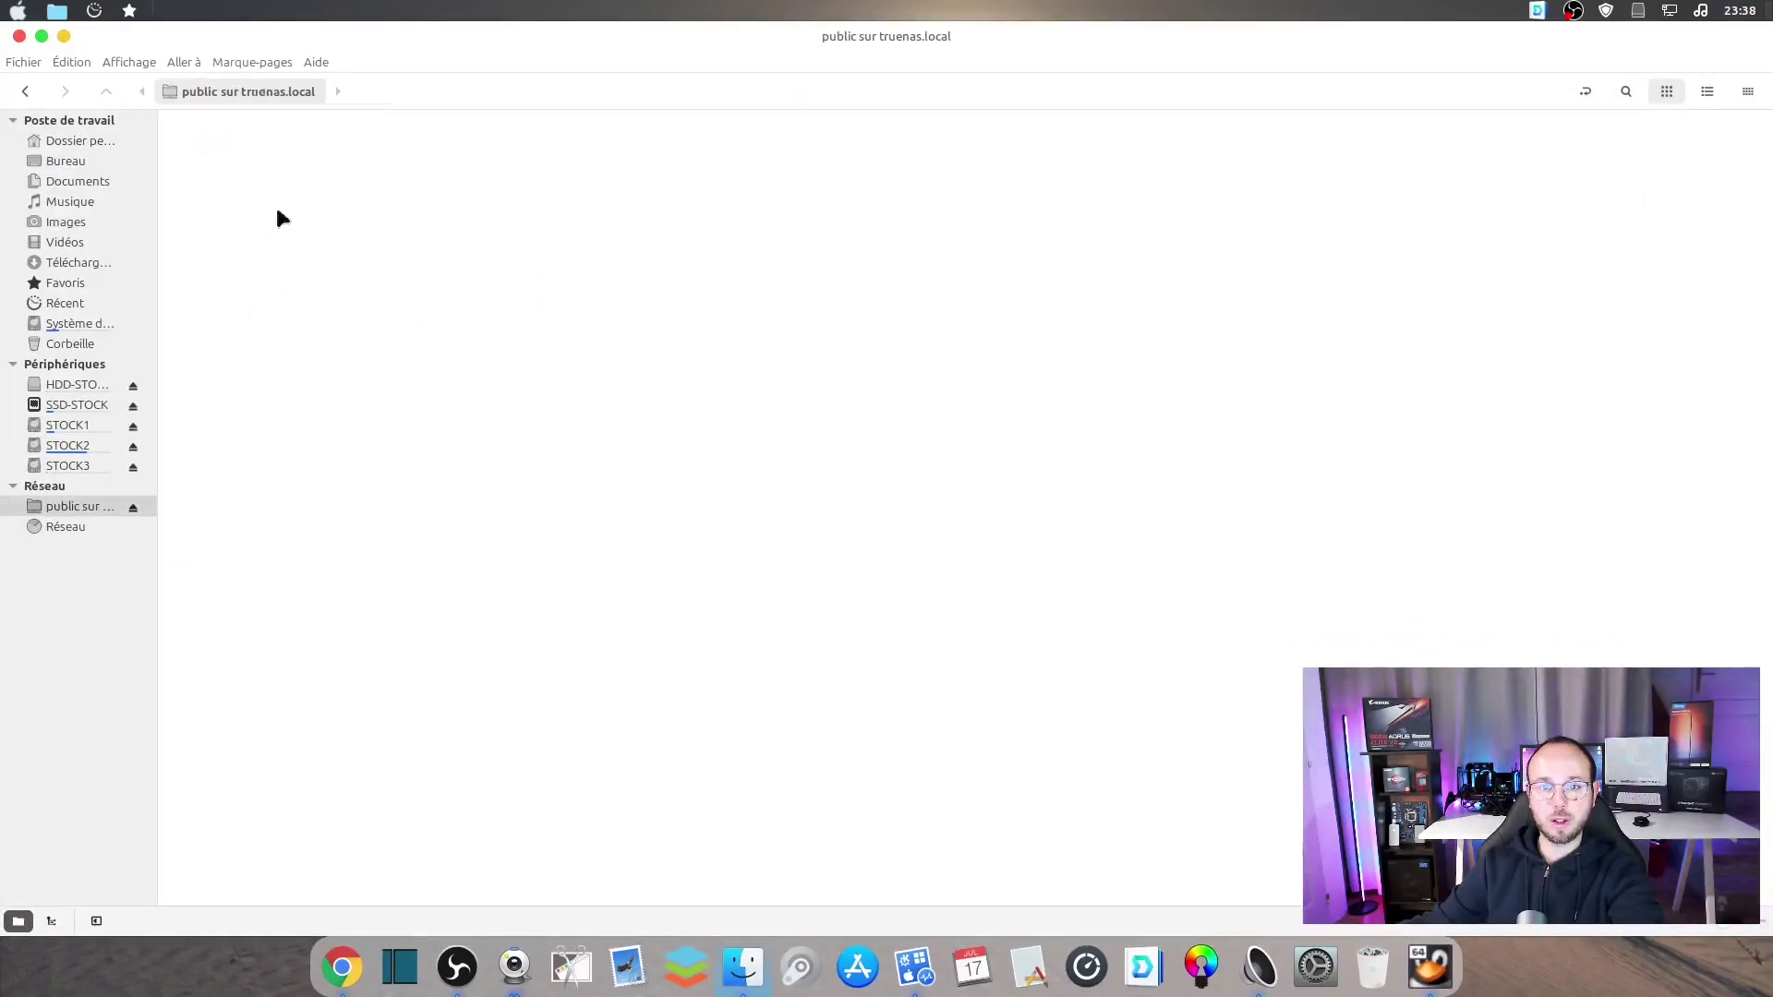
pyautogui.doubleClick(211, 157)
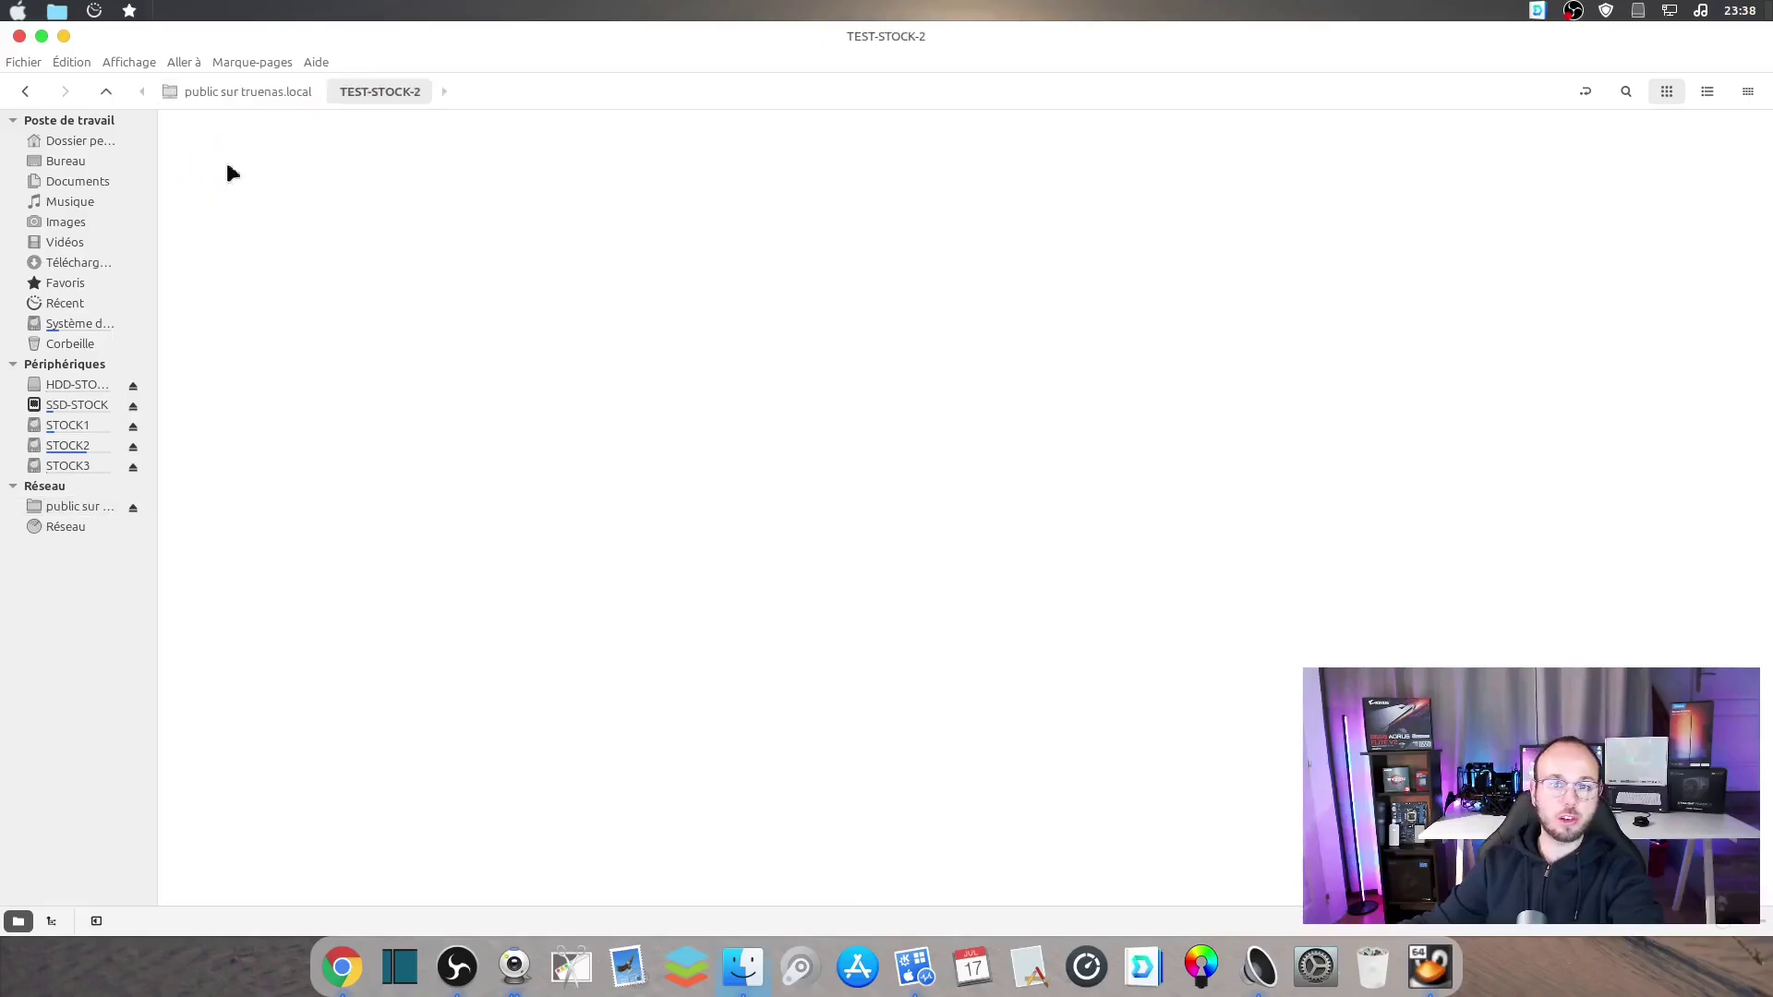
pyautogui.click(18, 36)
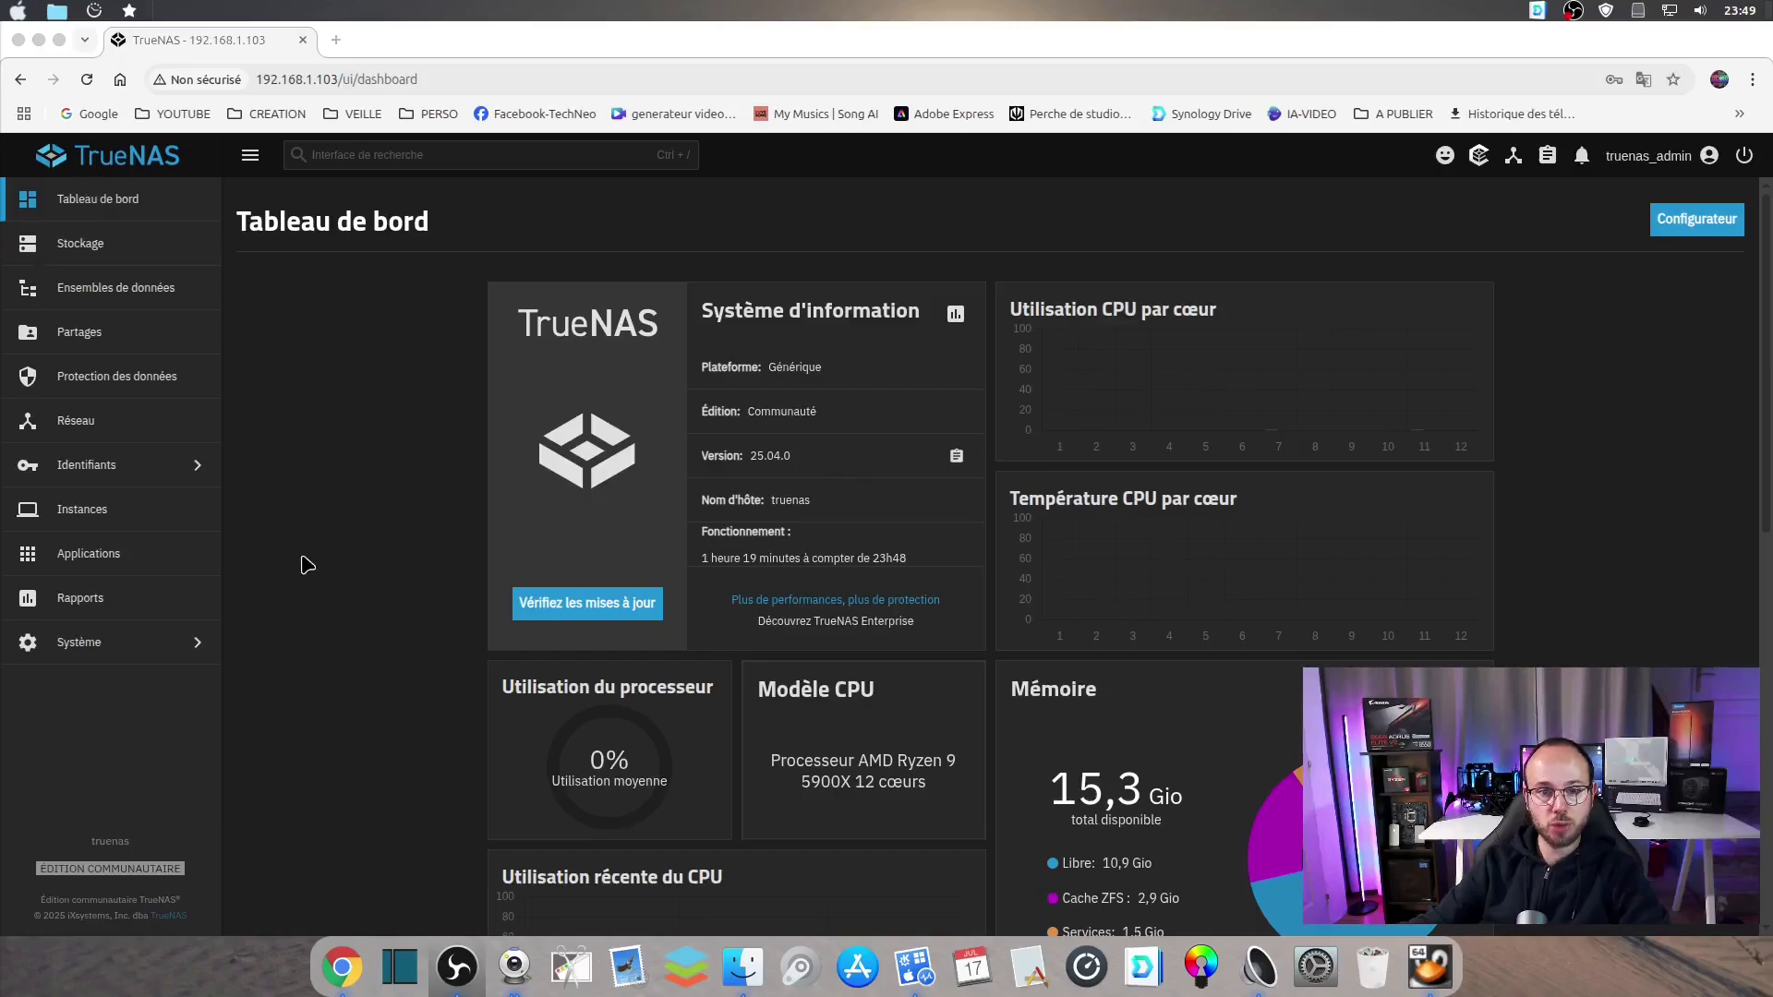
# Enable DHCP and IPv6 autoconfiguration on enp0s3 and save, skipping the default gateway change
pyautogui.click(95, 425)
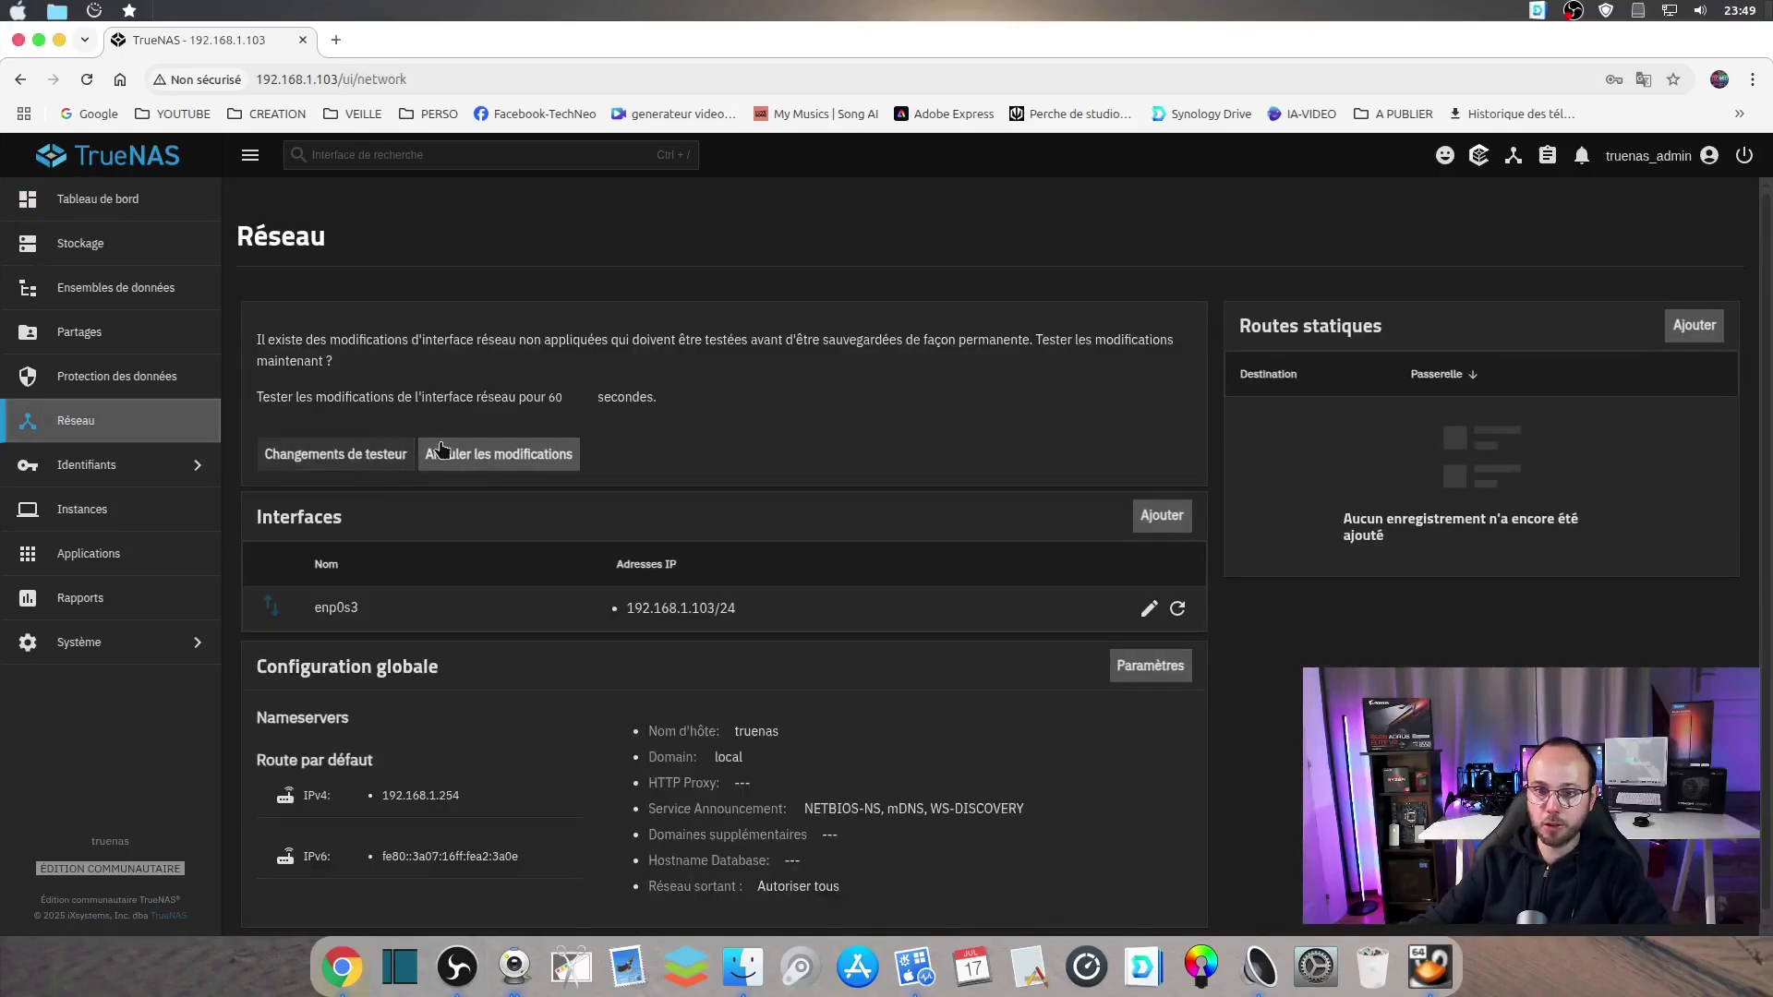
pyautogui.click(1149, 607)
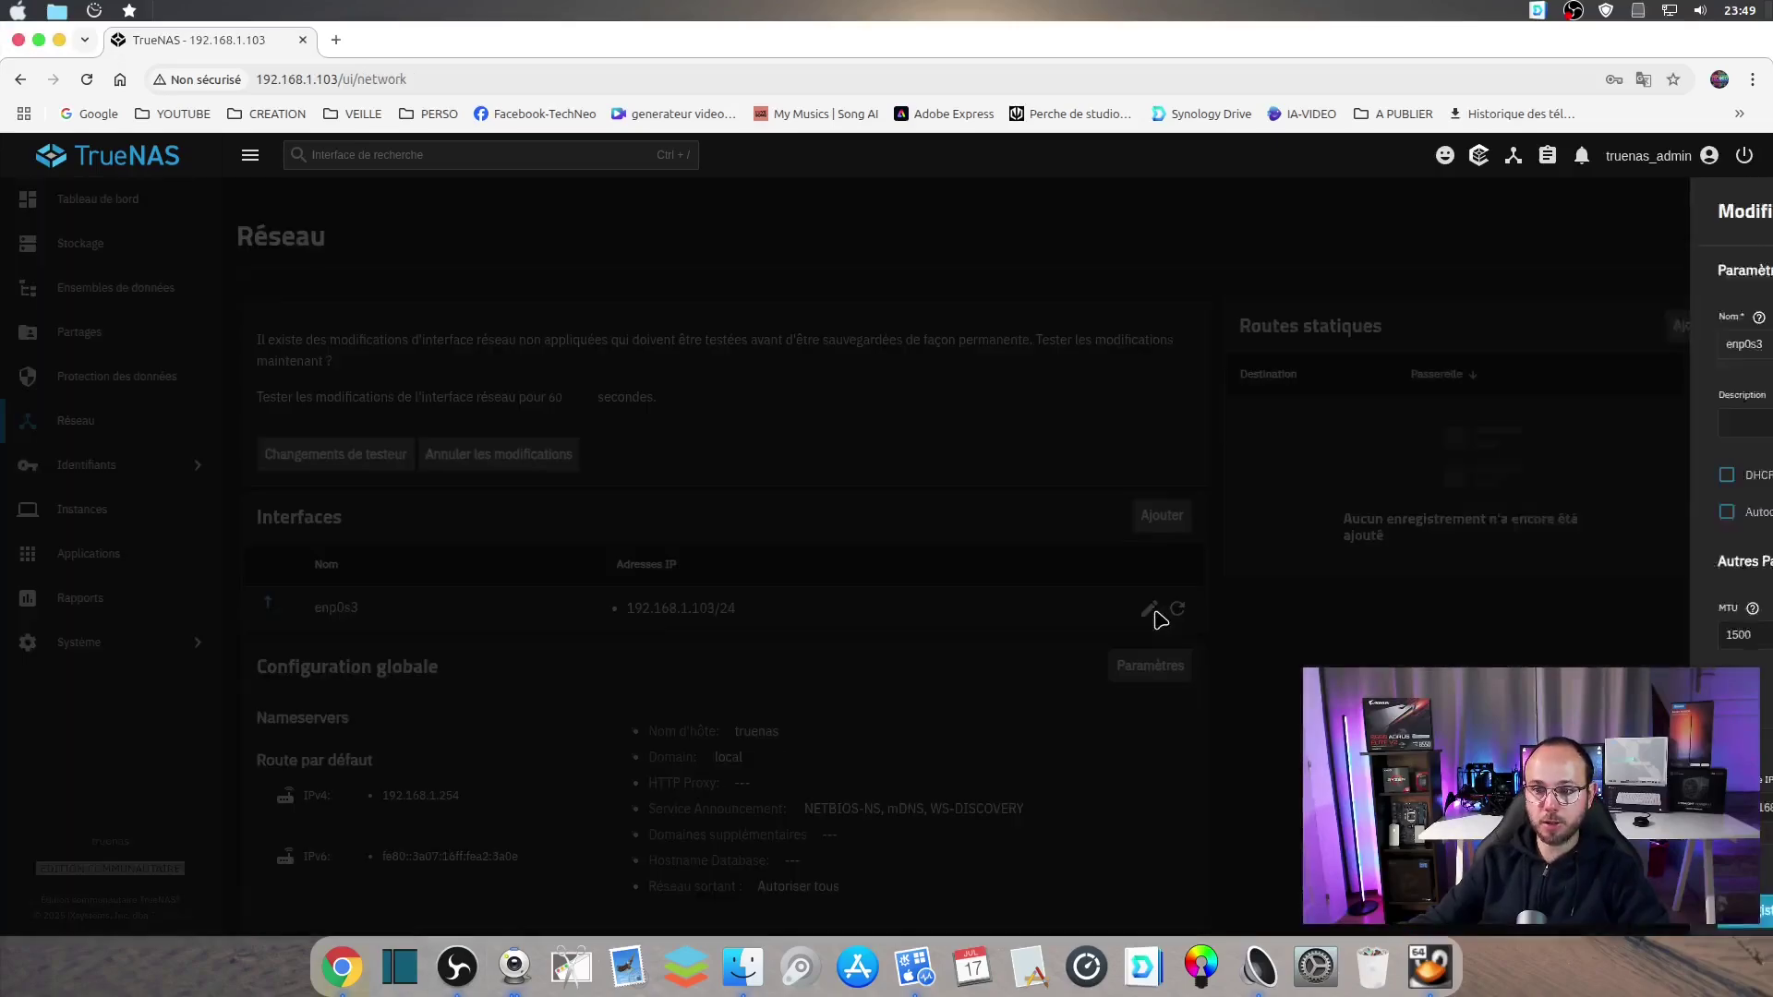
pyautogui.click(1367, 474)
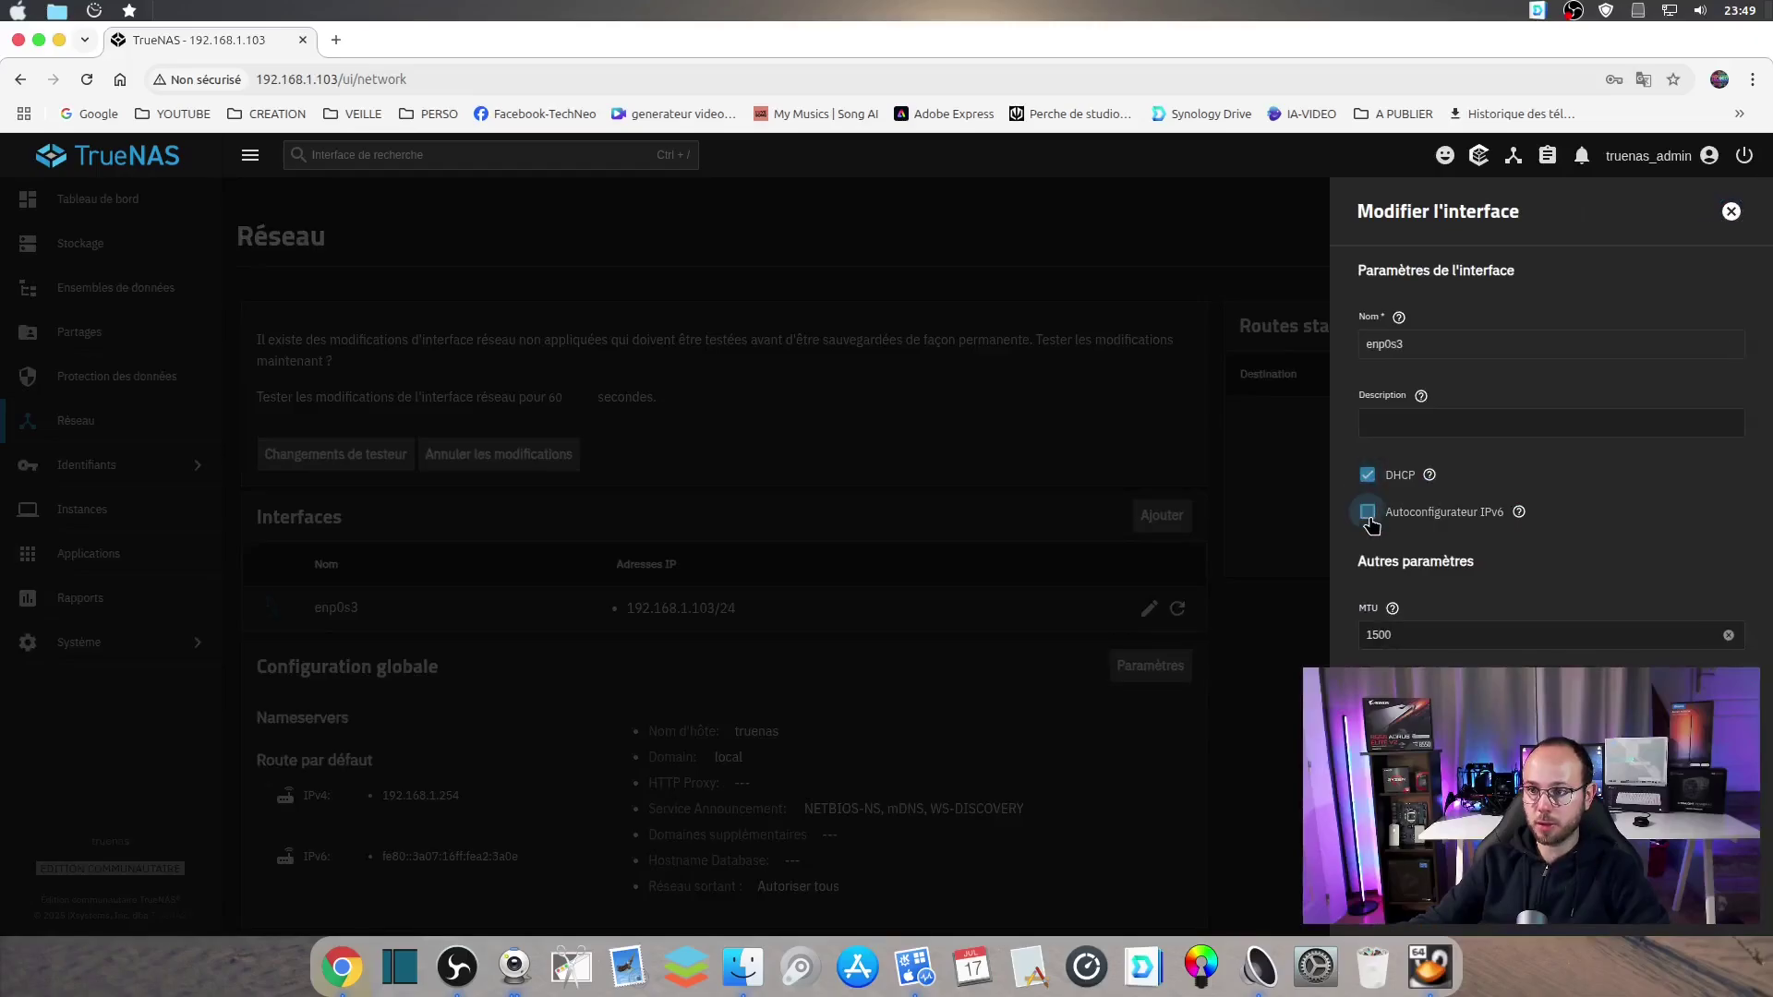
pyautogui.click(1367, 512)
pyautogui.click(1385, 887)
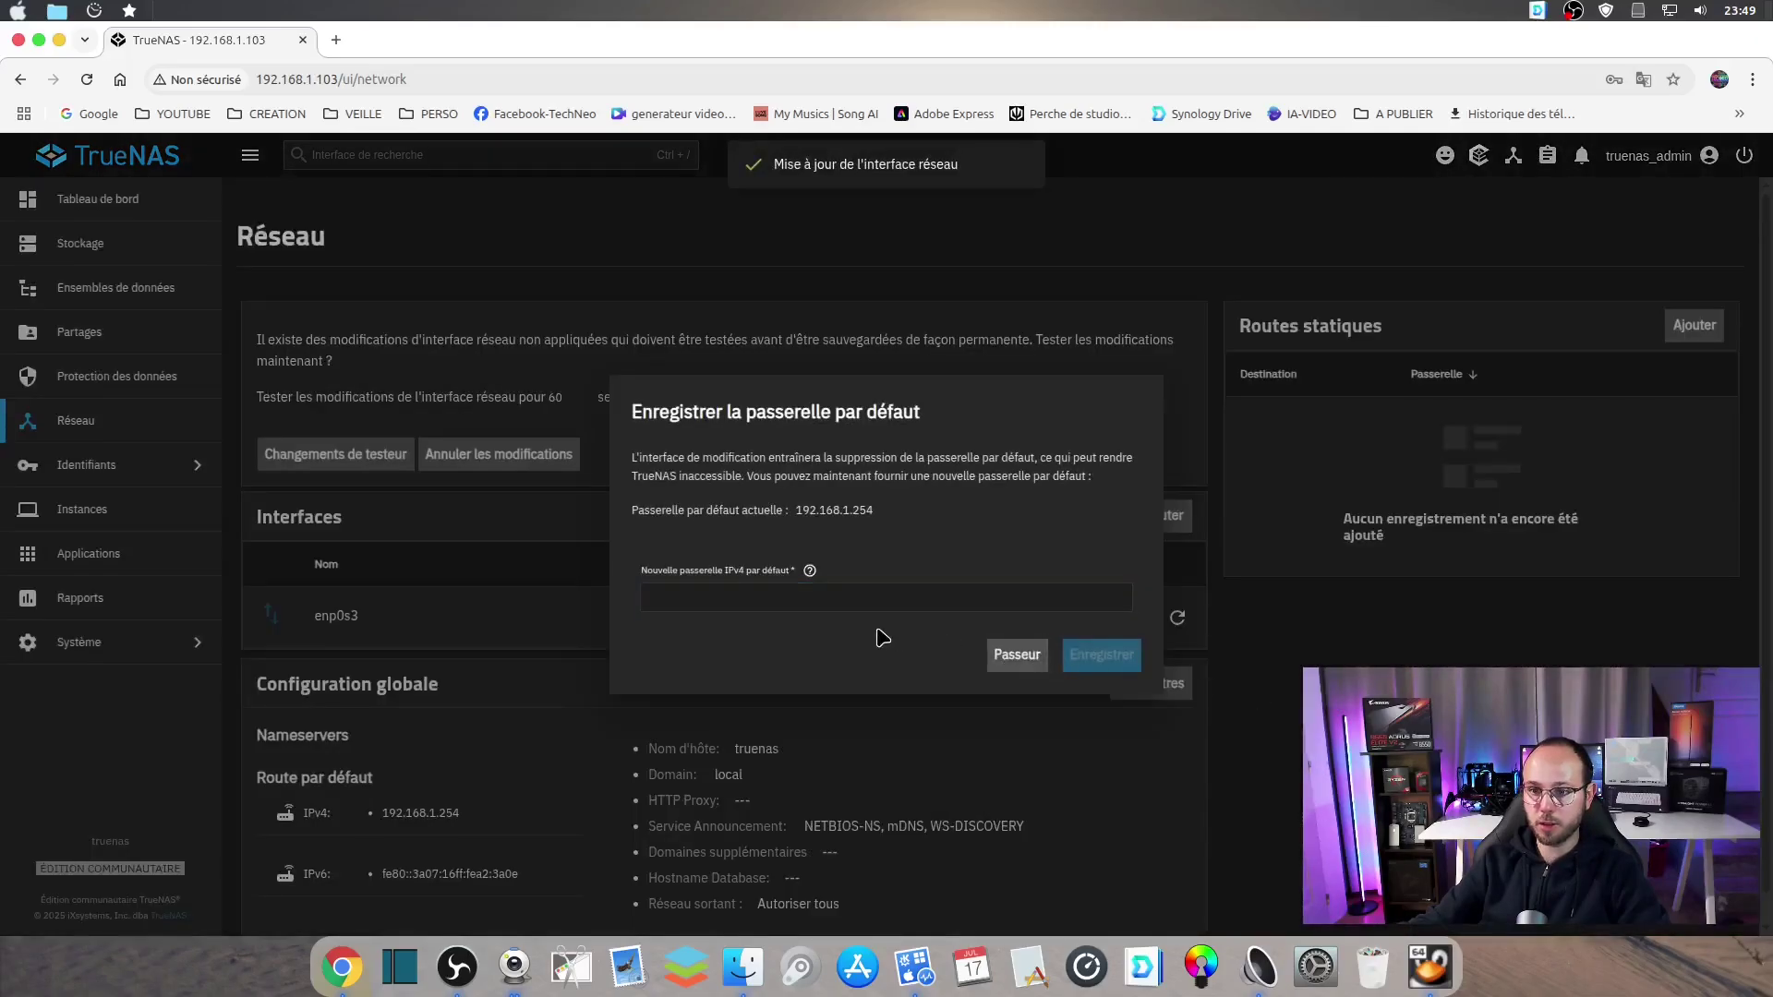
pyautogui.click(1011, 663)
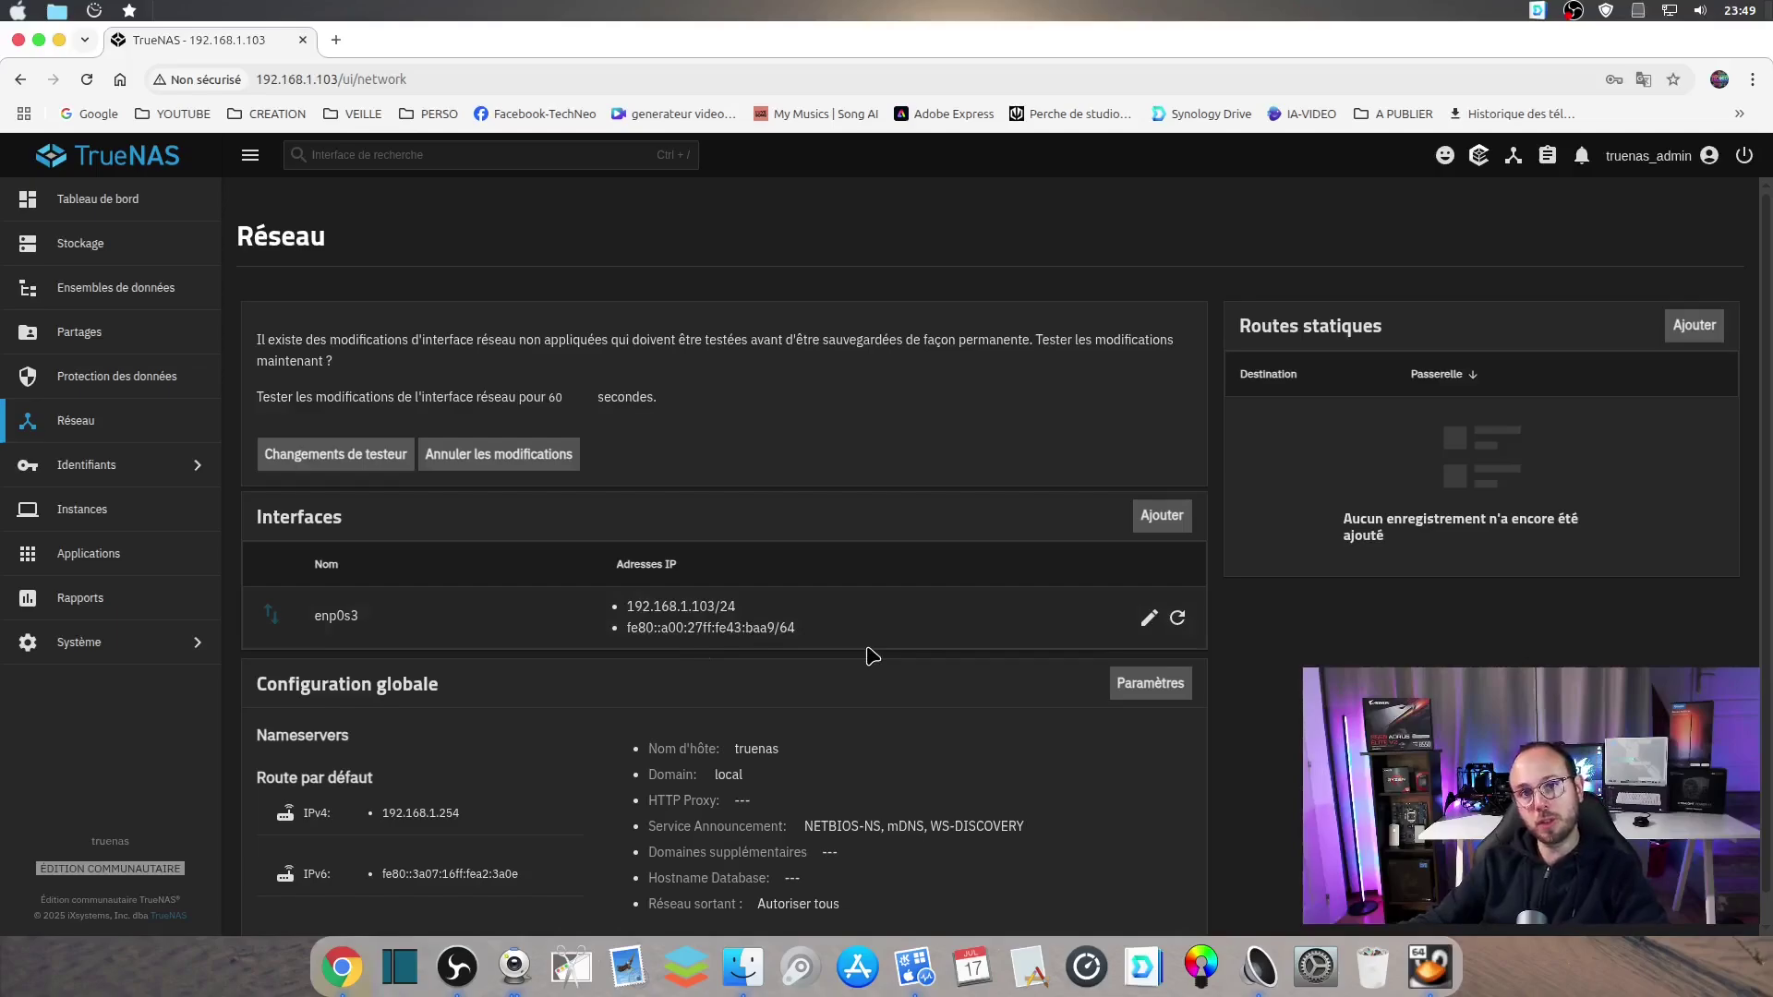
pyautogui.click(1148, 619)
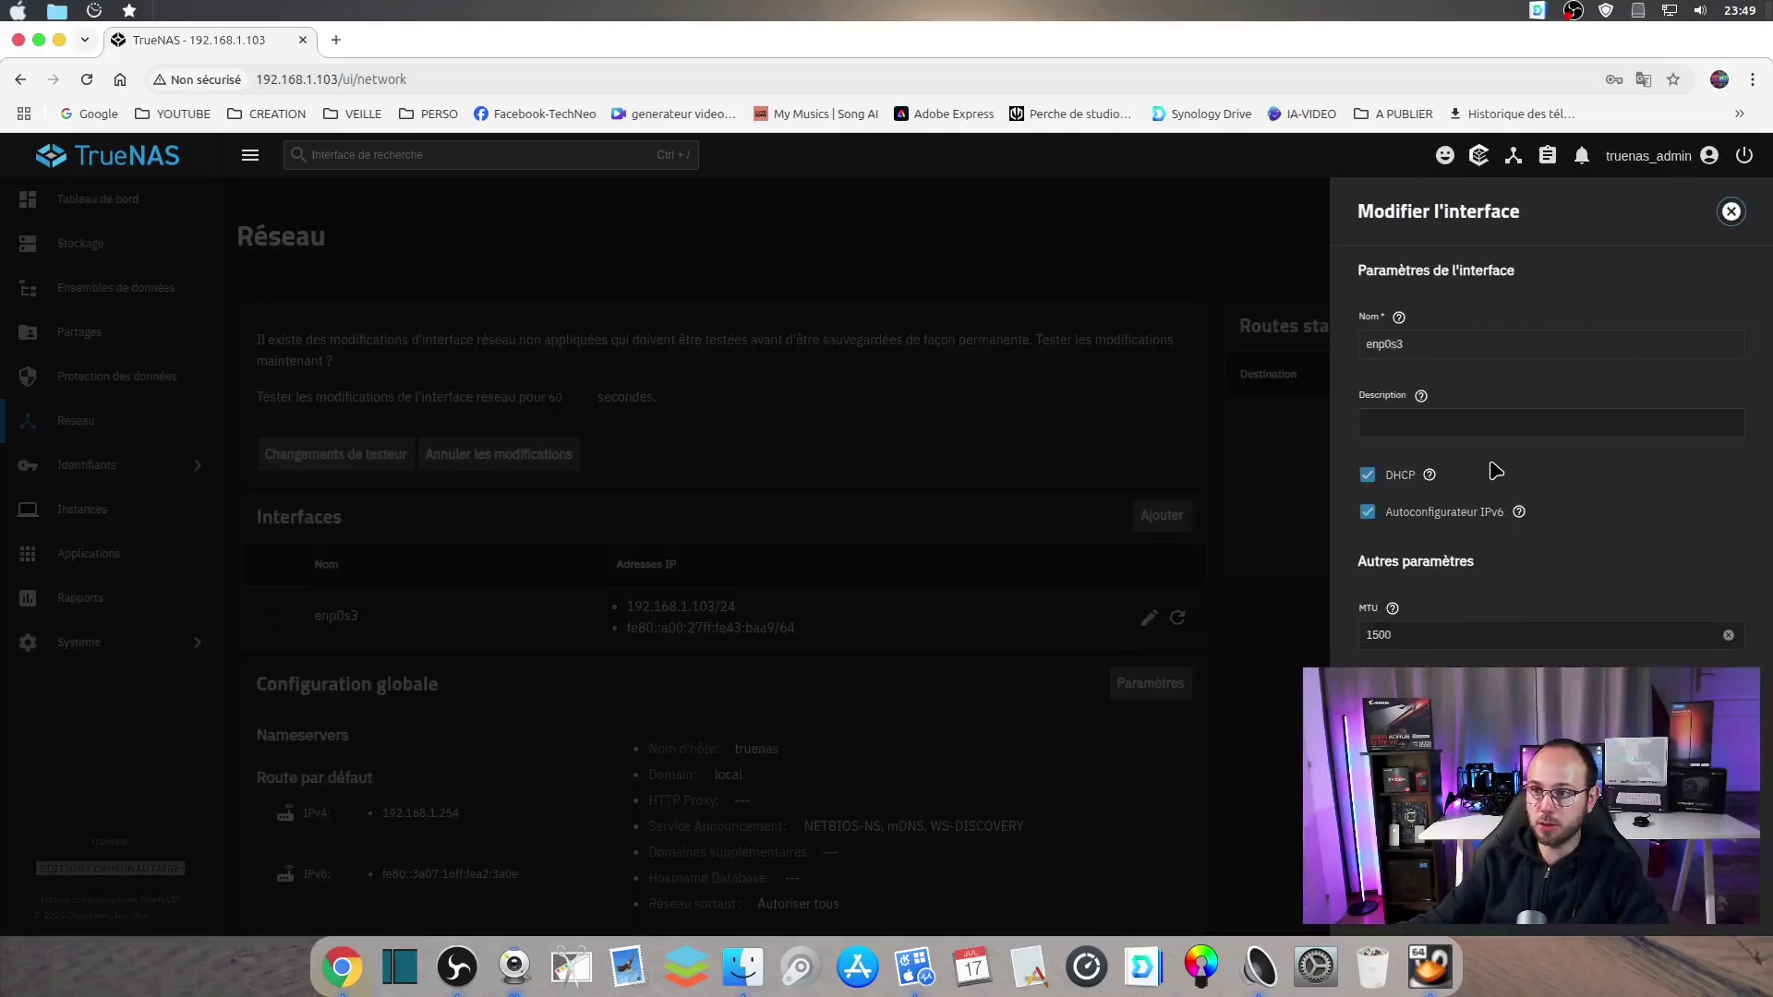
# Turn DHCP and IPv6 autoconfiguration off again on enp0s3 and save, skipping the gateway prompt
pyautogui.click(1368, 511)
pyautogui.click(1368, 475)
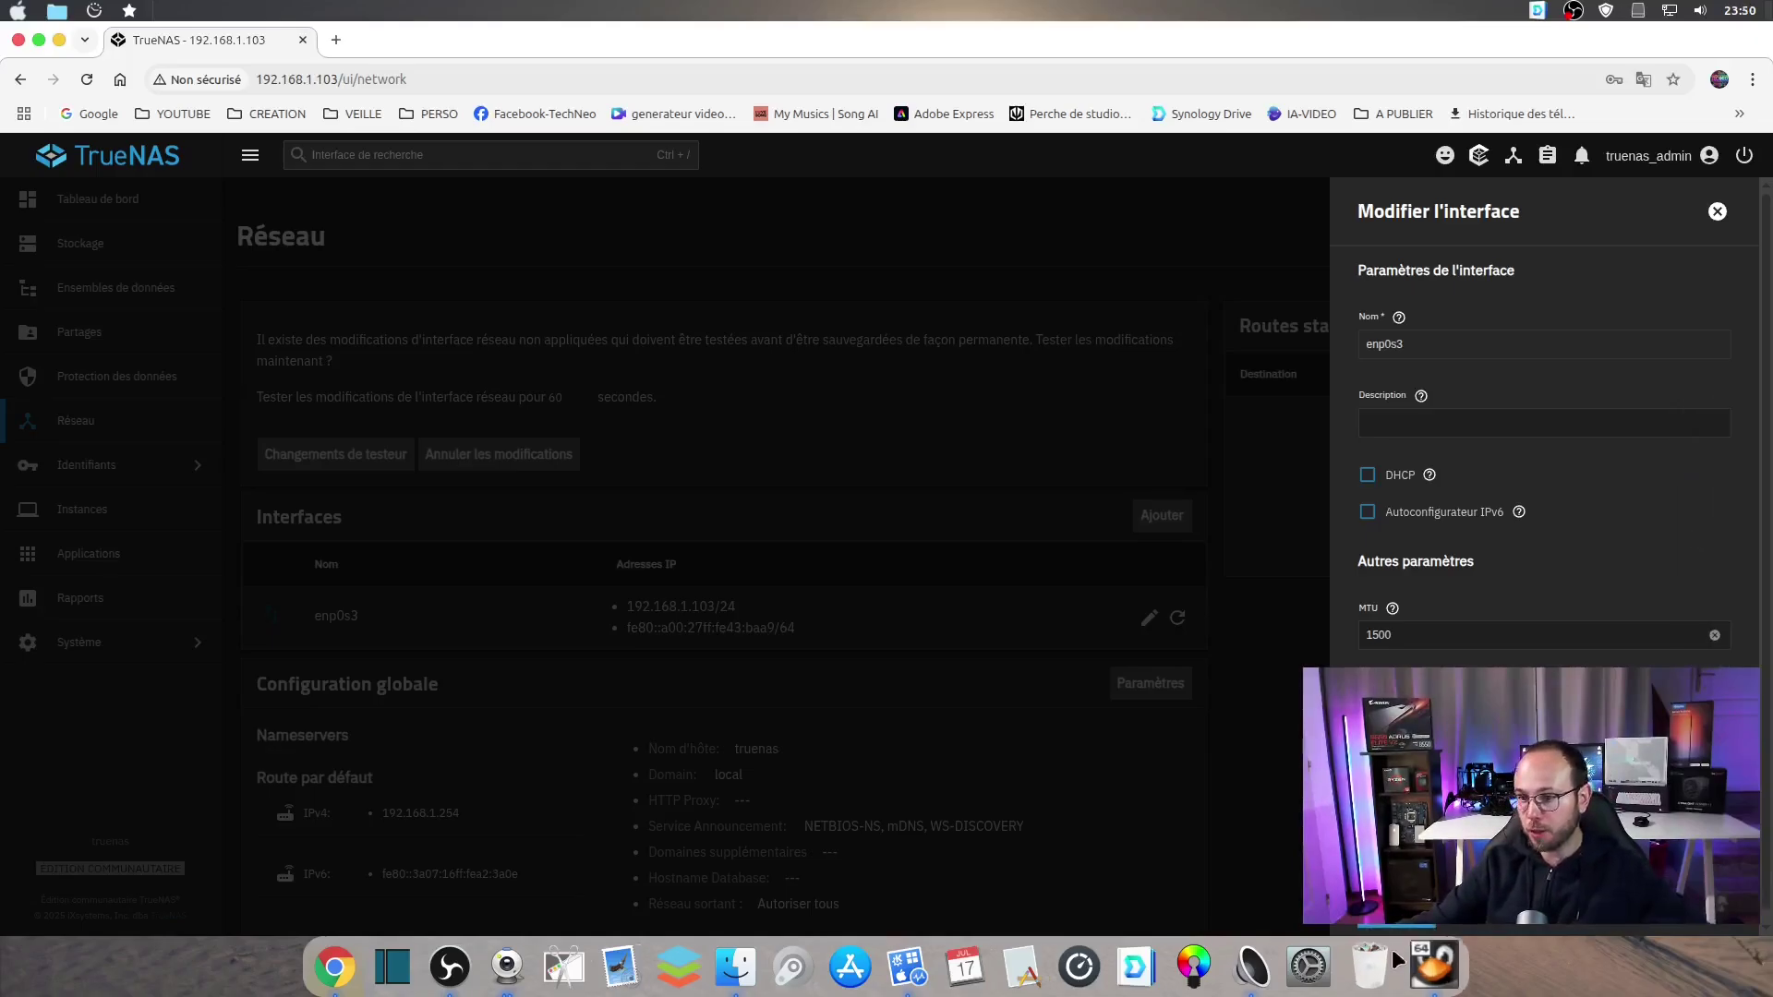
pyautogui.click(1396, 928)
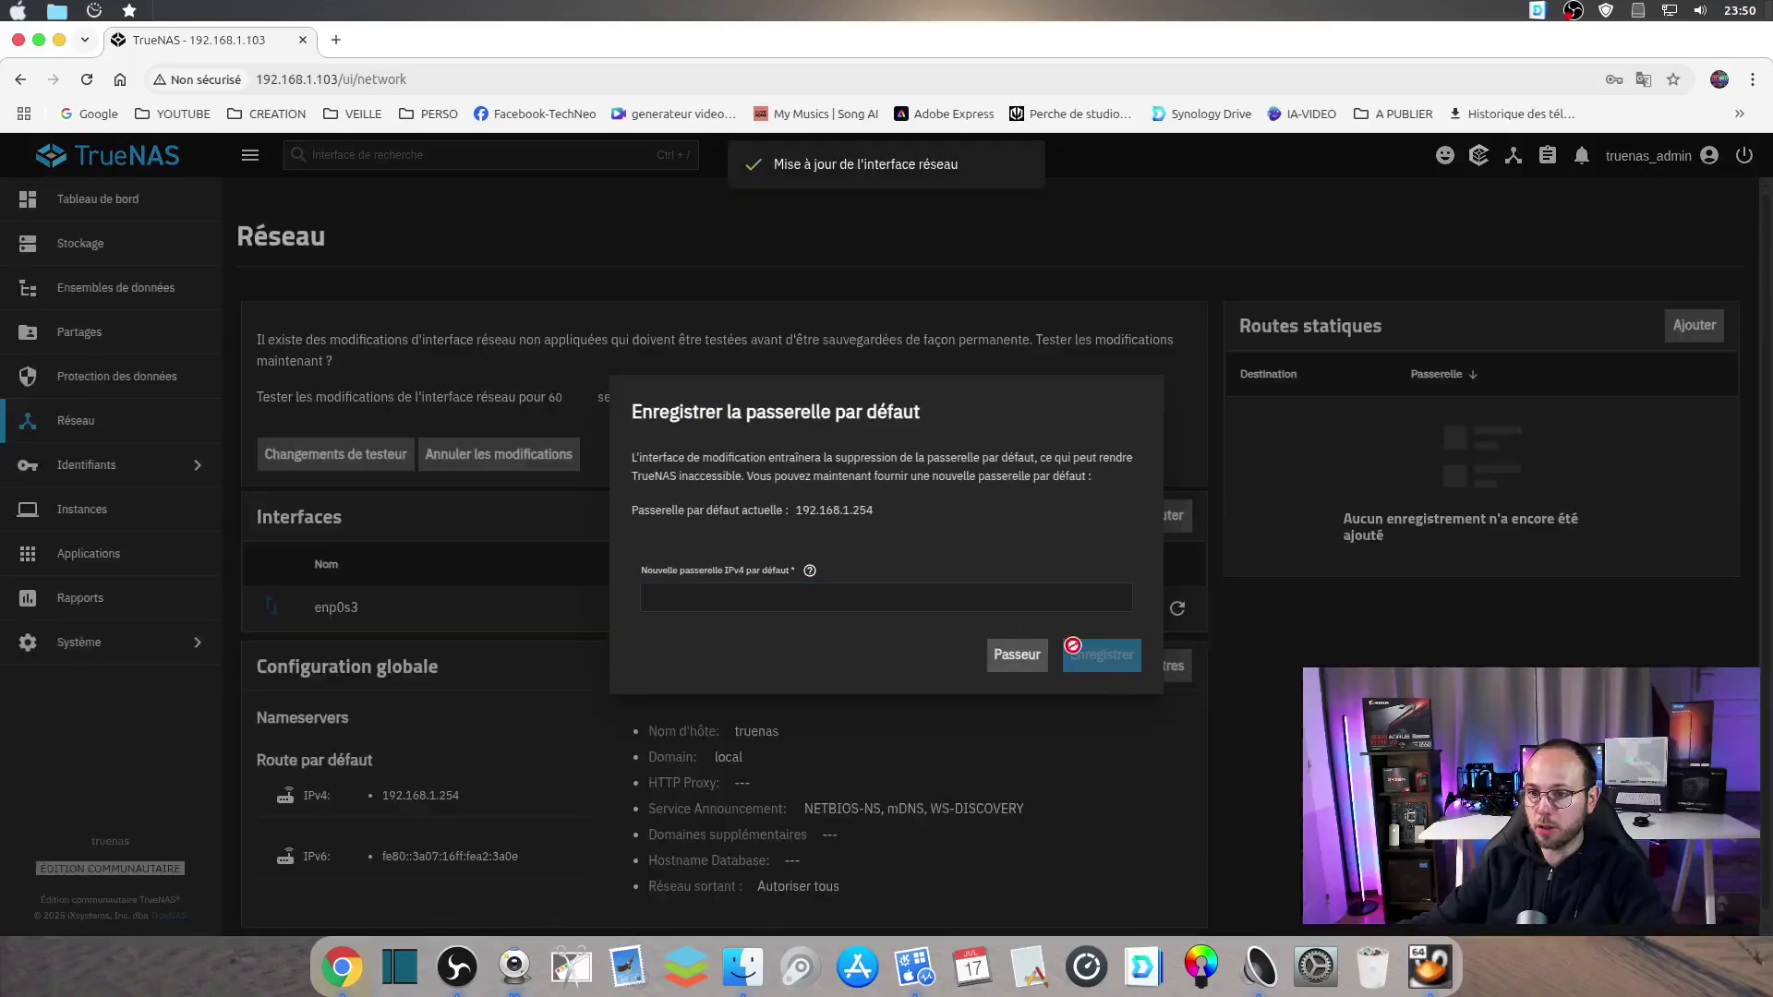
pyautogui.click(1015, 656)
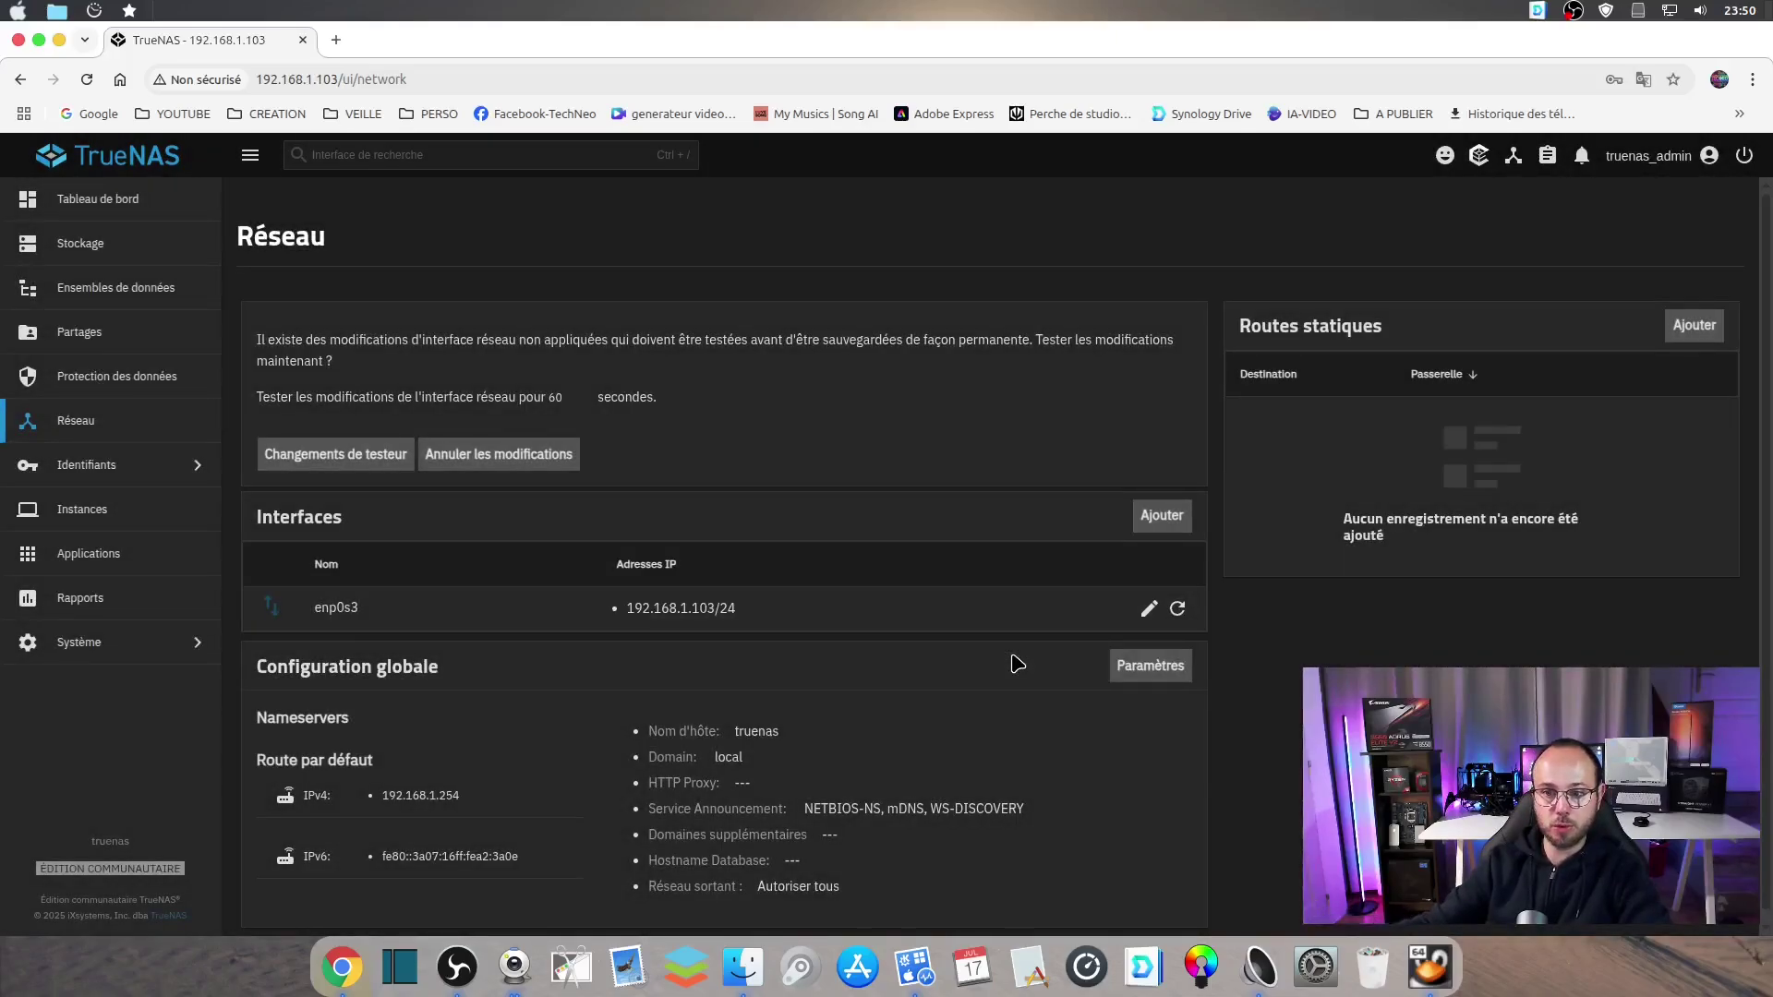